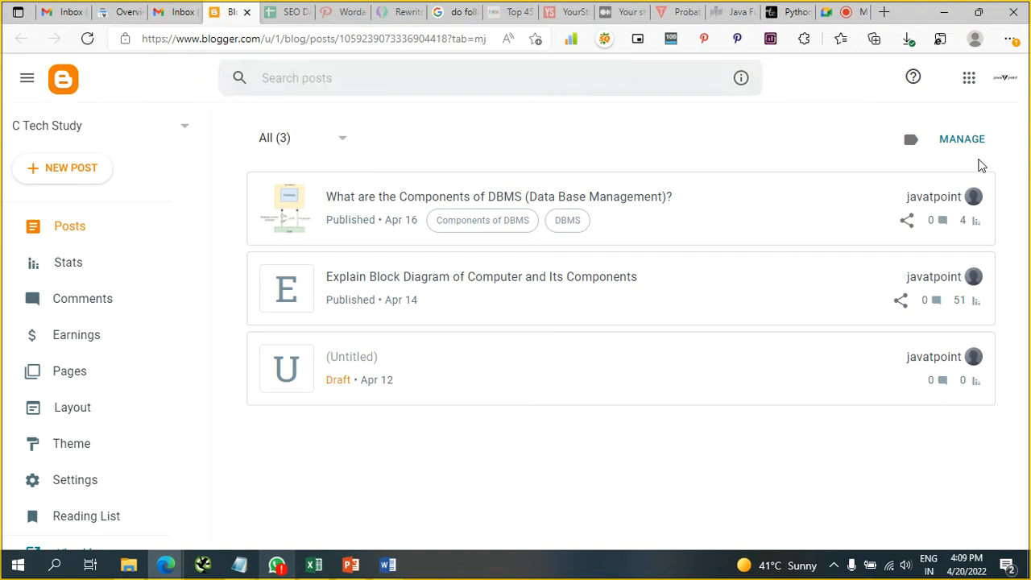
Switch from C Tech Study to the RuturajTours blog and open it live in a new tab
left_click(167, 129)
left_click(112, 213)
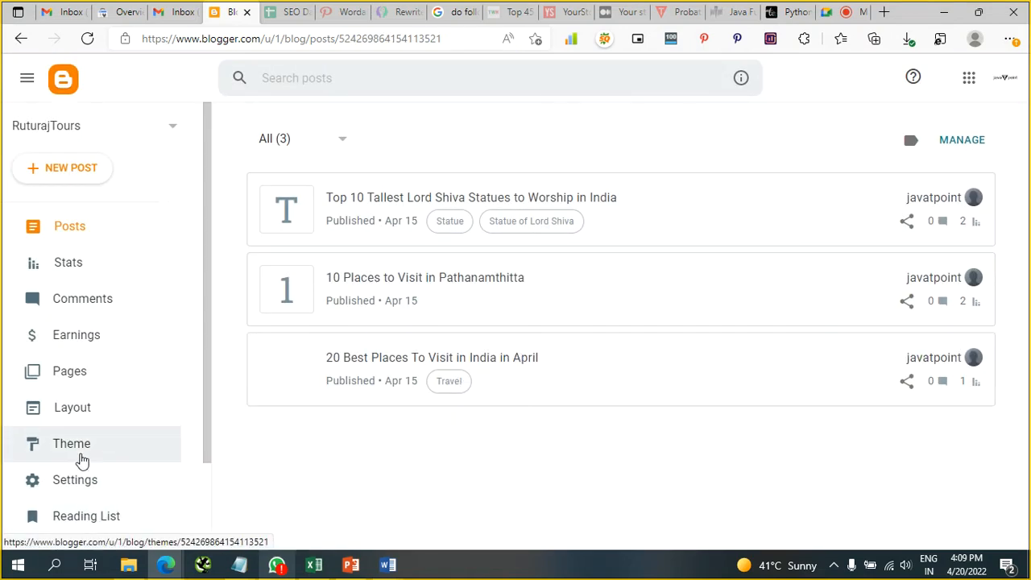
scroll(87, 459, "down", 2)
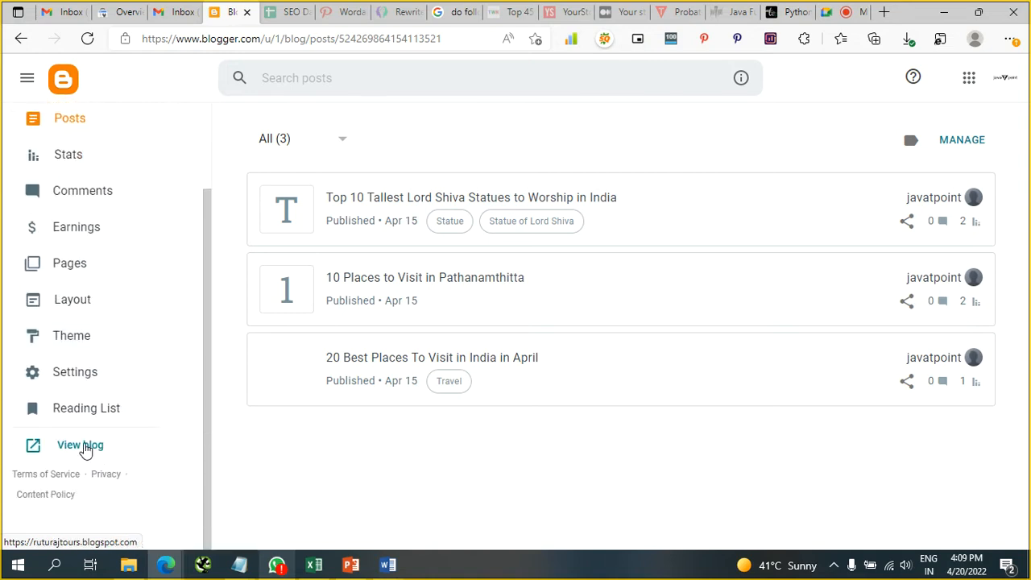
left_click(83, 444)
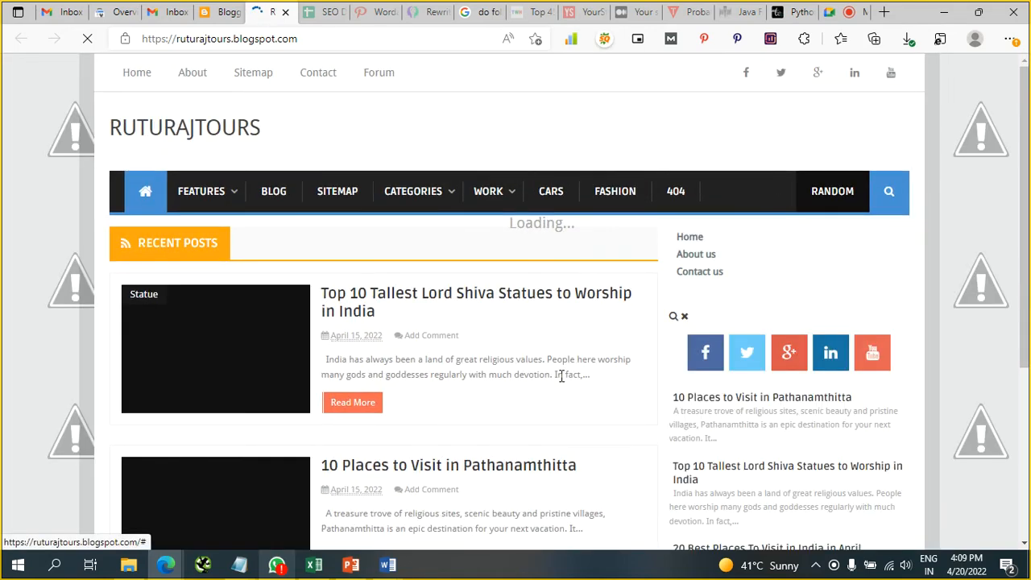
Check the live blog's Contact us page, which holds only a comment box, then return to the Blogger dashboard
scroll(562, 377, "down", 5)
scroll(547, 314, "down", 5)
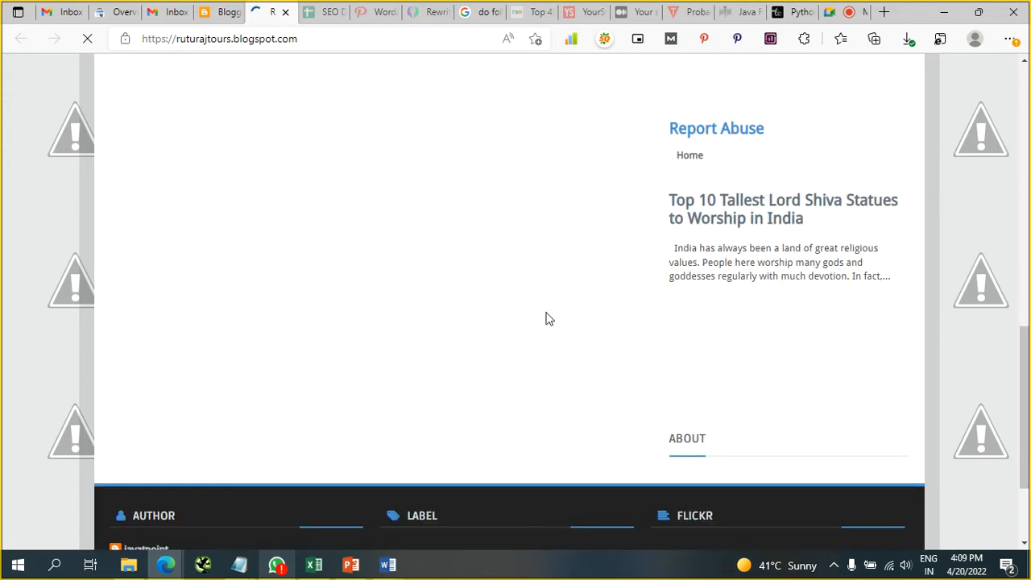
scroll(545, 319, "up", 10)
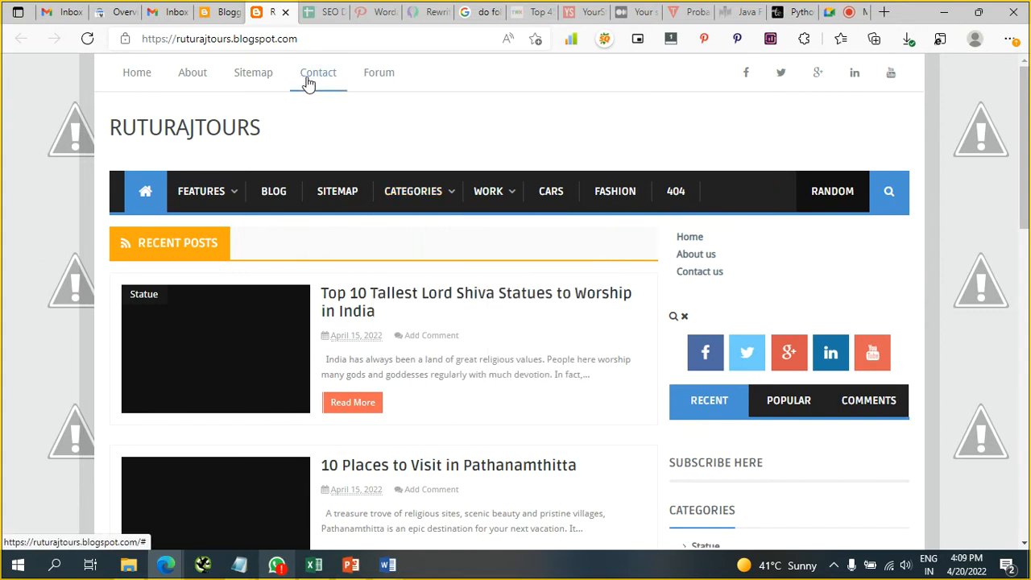
left_click(712, 278)
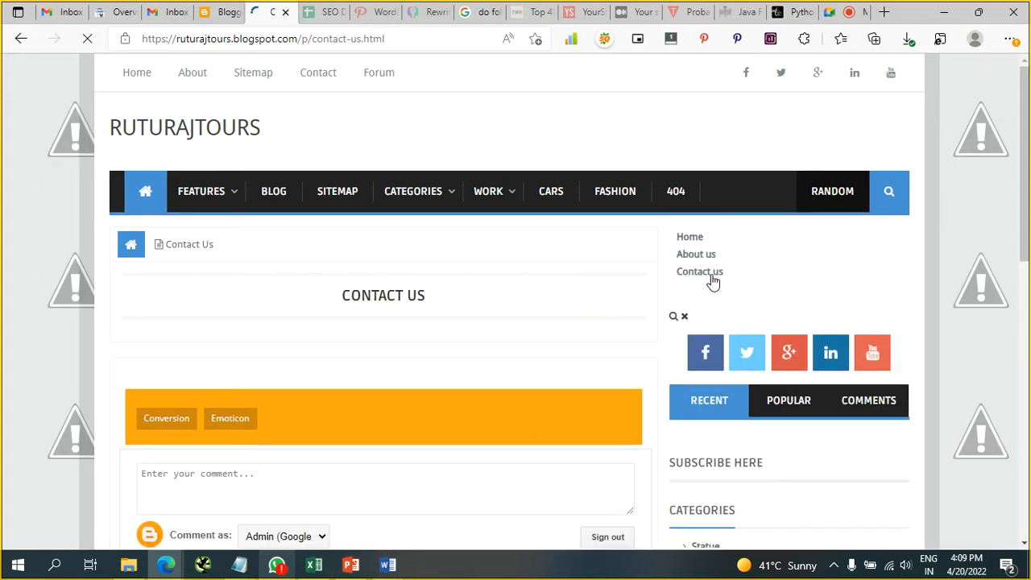
scroll(502, 385, "down", 3)
scroll(499, 387, "down", 1)
scroll(499, 387, "up", 3)
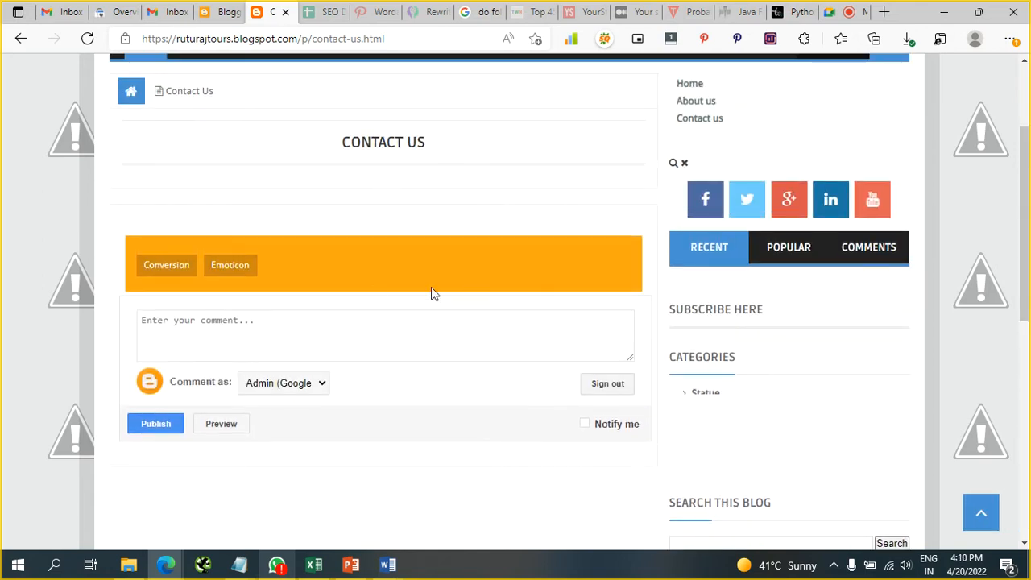
scroll(403, 223, "up", 2)
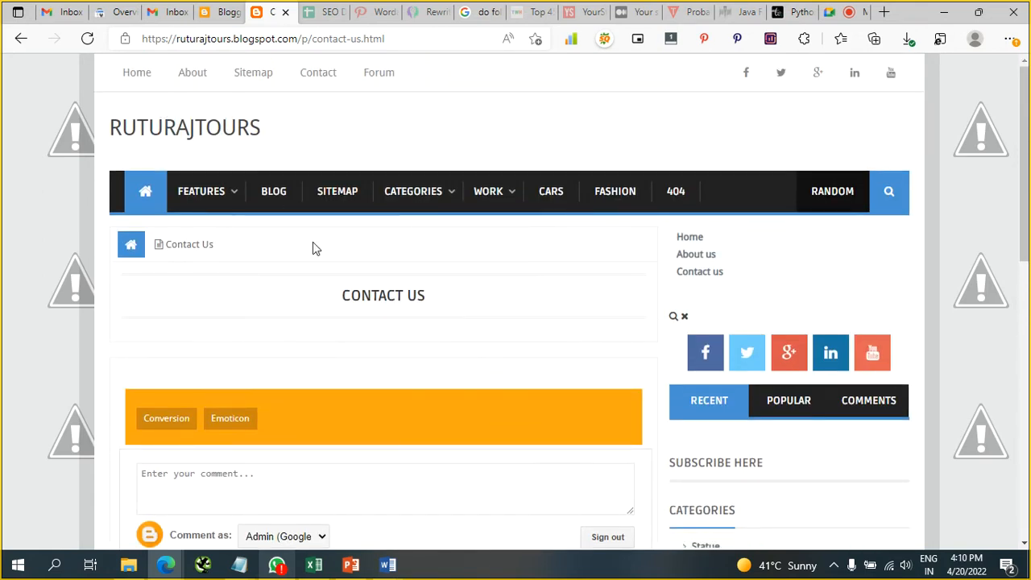
left_click(214, 9)
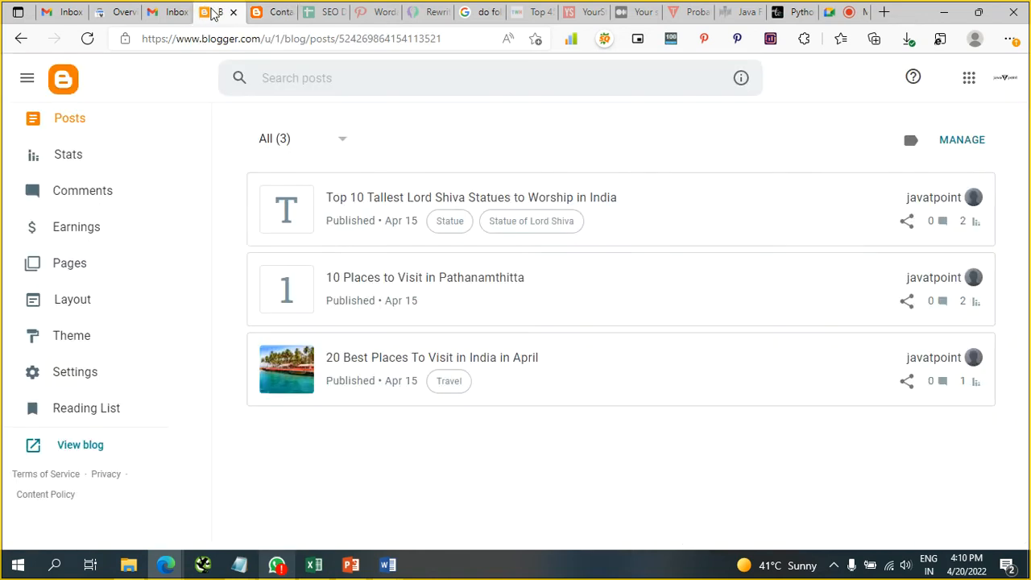
Apply the Light variant of the Notable theme to RuturajTours
left_click(77, 345)
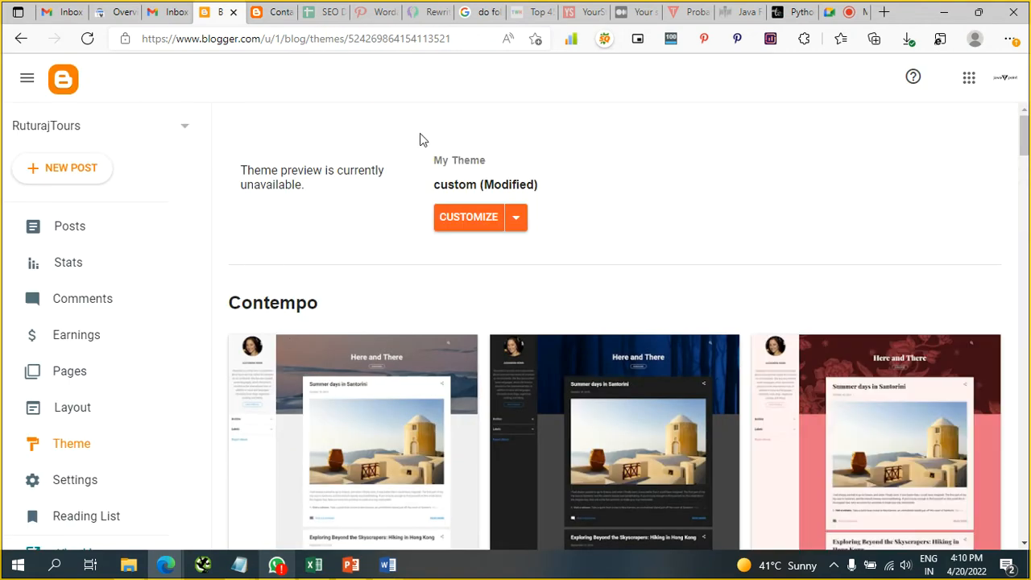
scroll(522, 229, "down", 15)
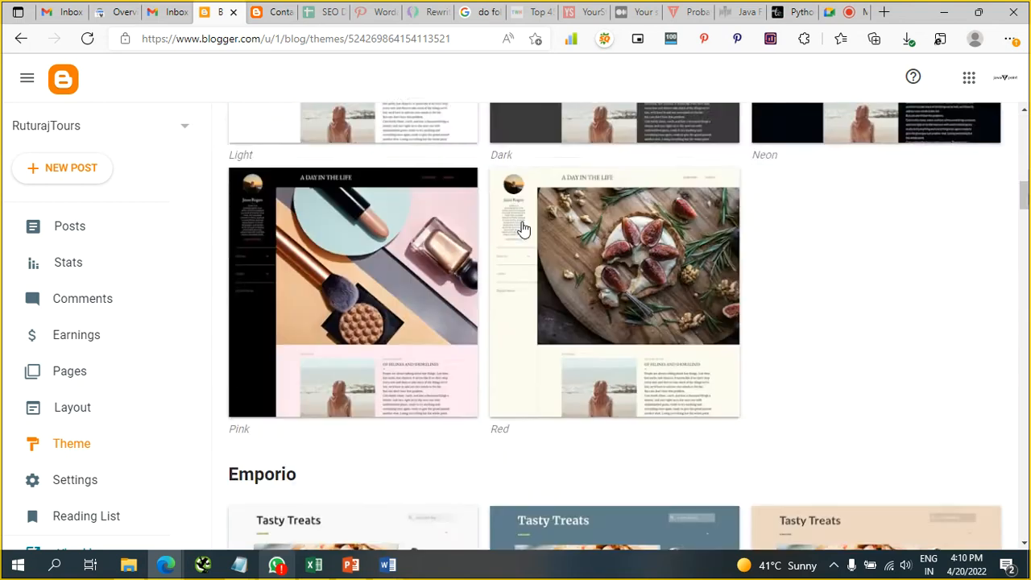
scroll(522, 229, "down", 3)
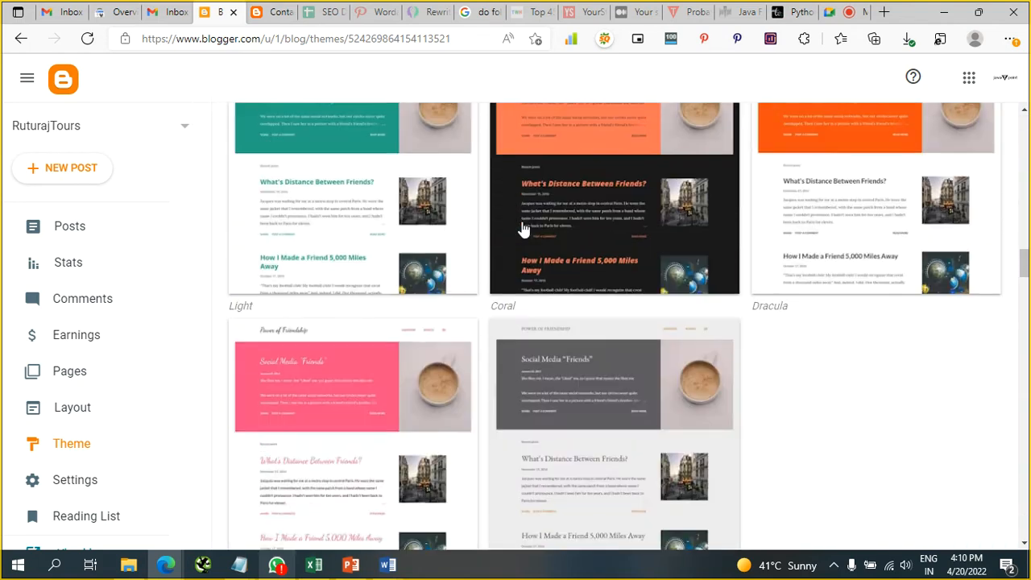
scroll(524, 227, "up", 1)
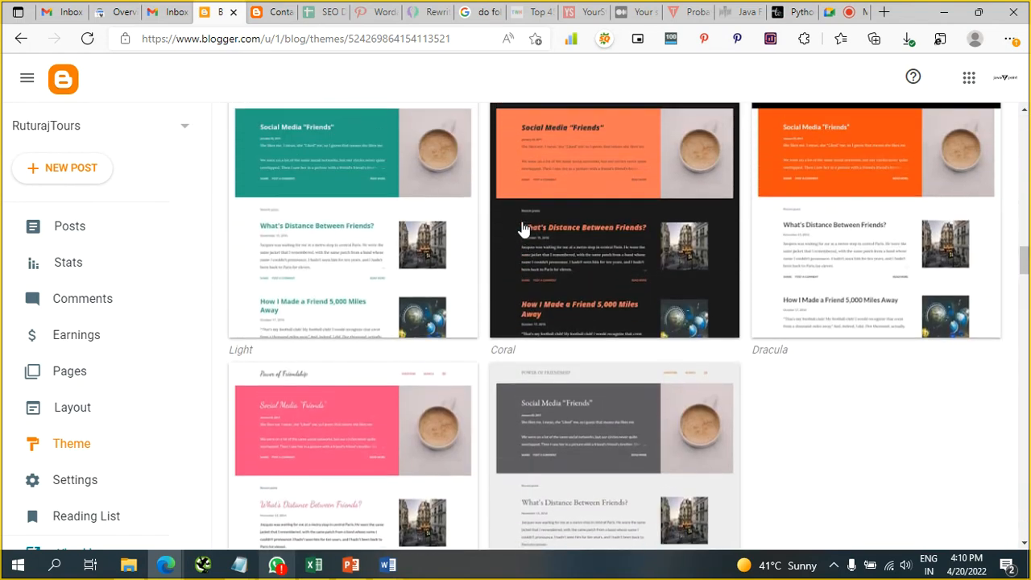
left_click(312, 201)
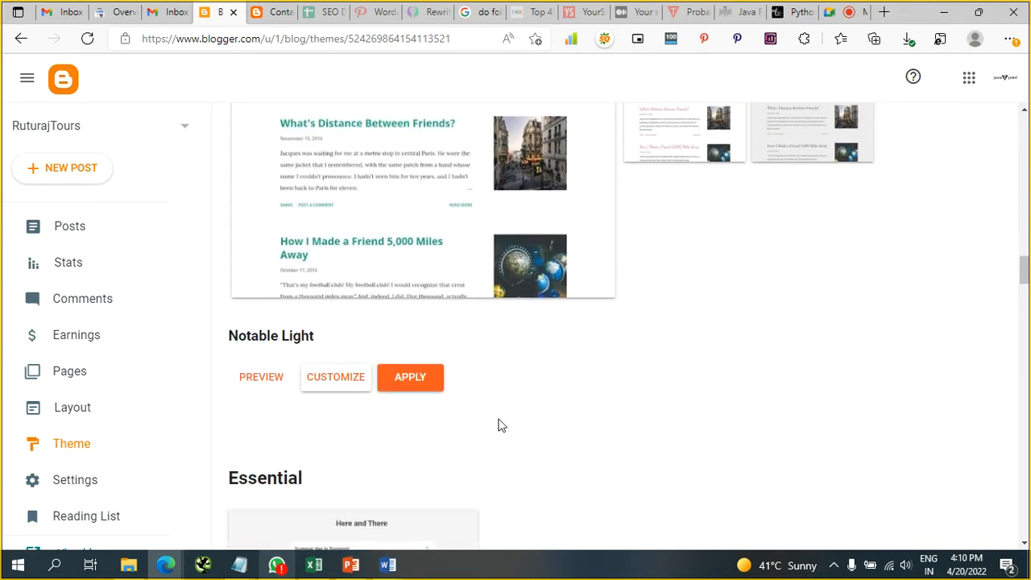
left_click(420, 380)
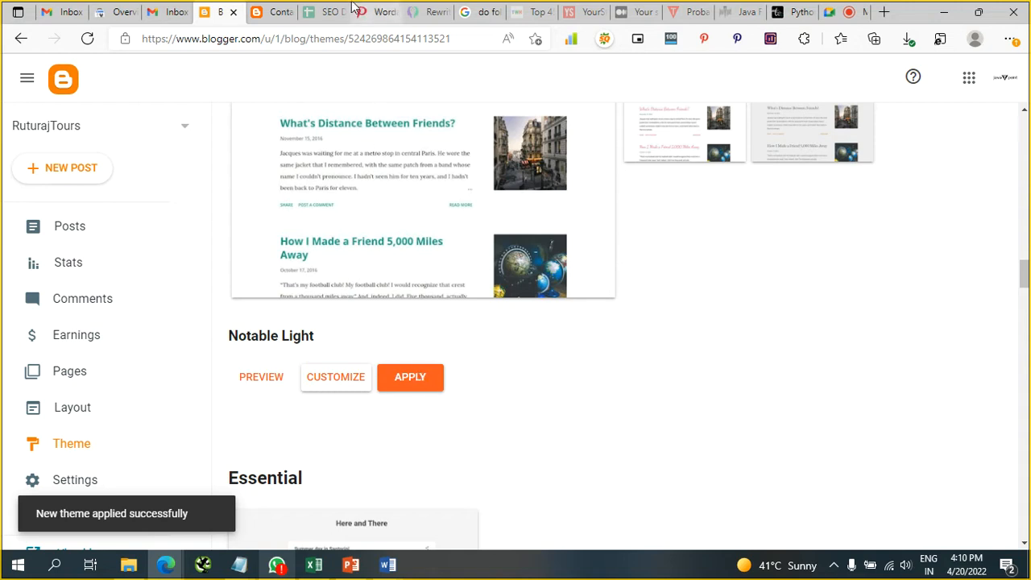
left_click(274, 12)
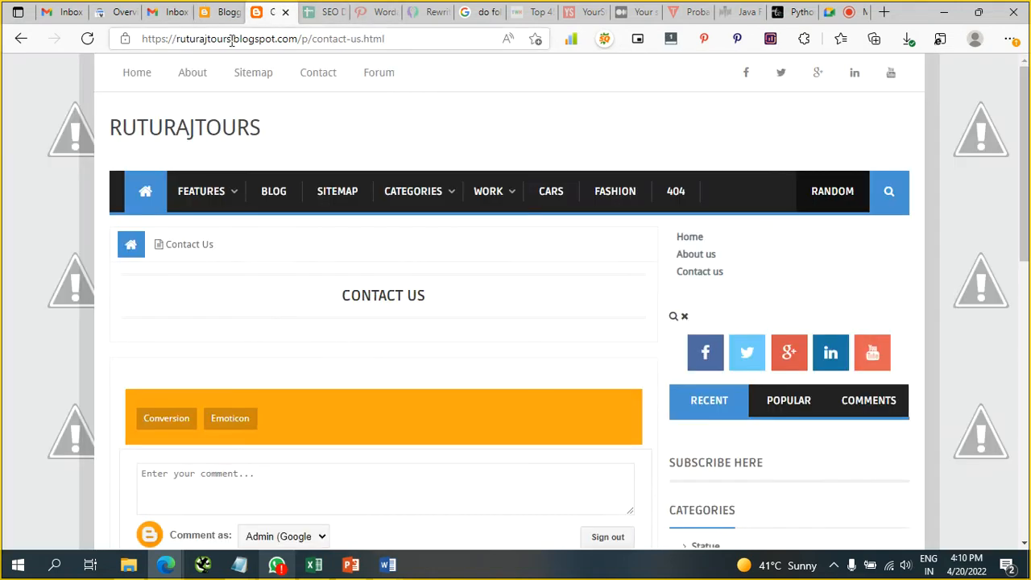
Reload the live Contact Us page and check its new teal Notable Light styling
left_click(85, 40)
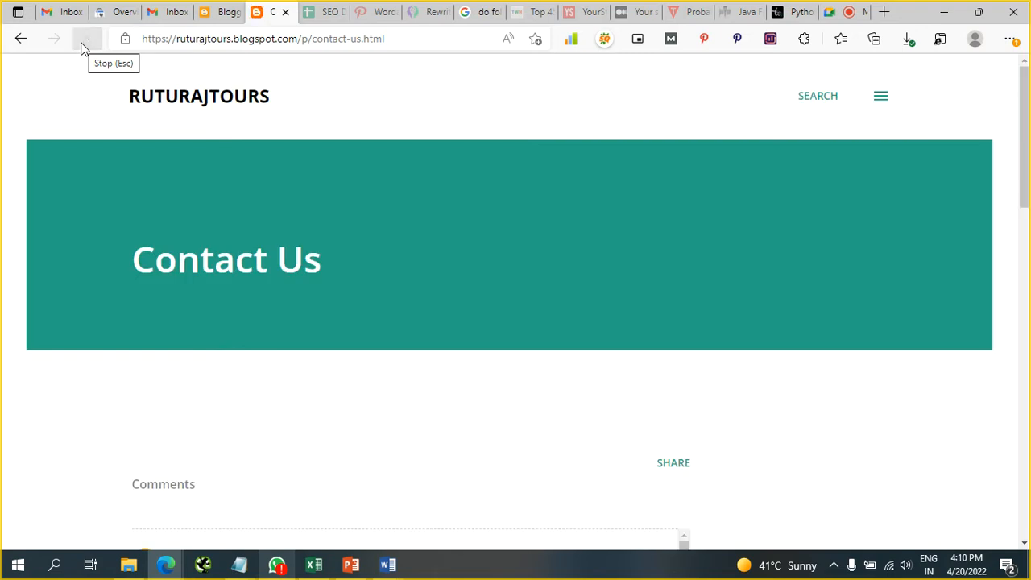
scroll(276, 306, "down", 6)
scroll(275, 307, "up", 6)
scroll(274, 308, "down", 10)
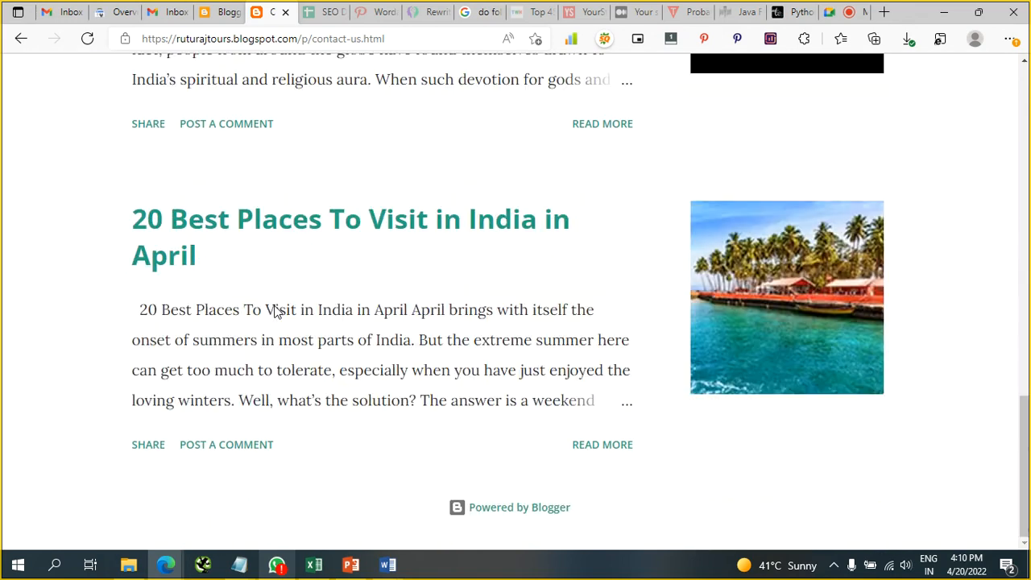
scroll(274, 309, "up", 10)
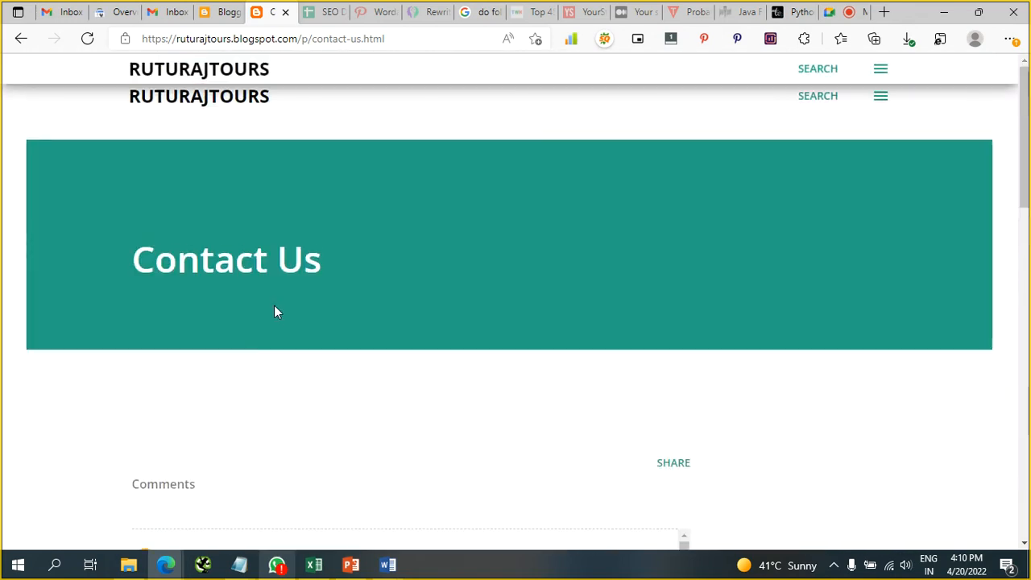
Check the live home page's new styling, then return to Blogger's theme settings
left_click(201, 105)
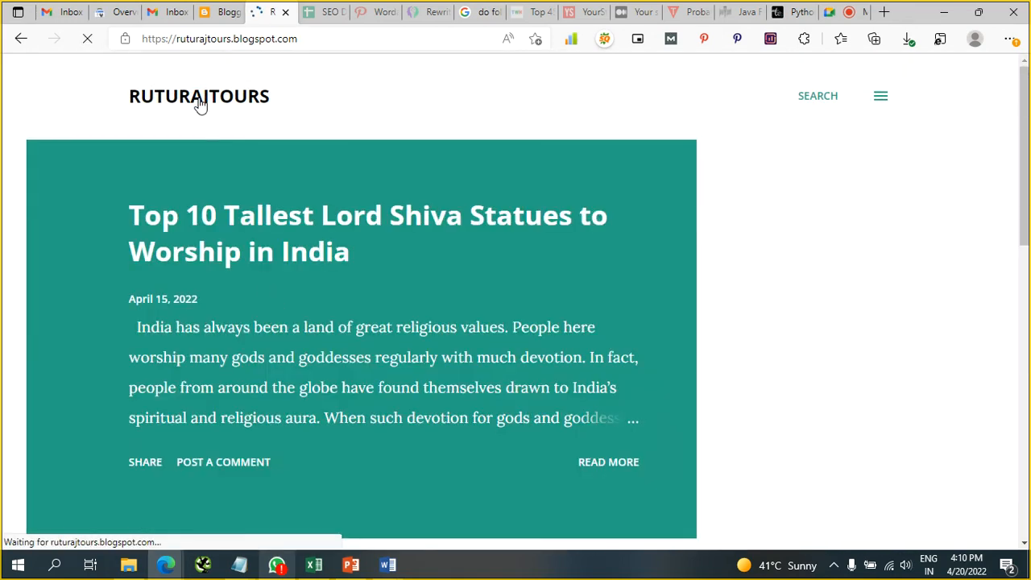
scroll(393, 323, "down", 2)
scroll(392, 328, "down", 7)
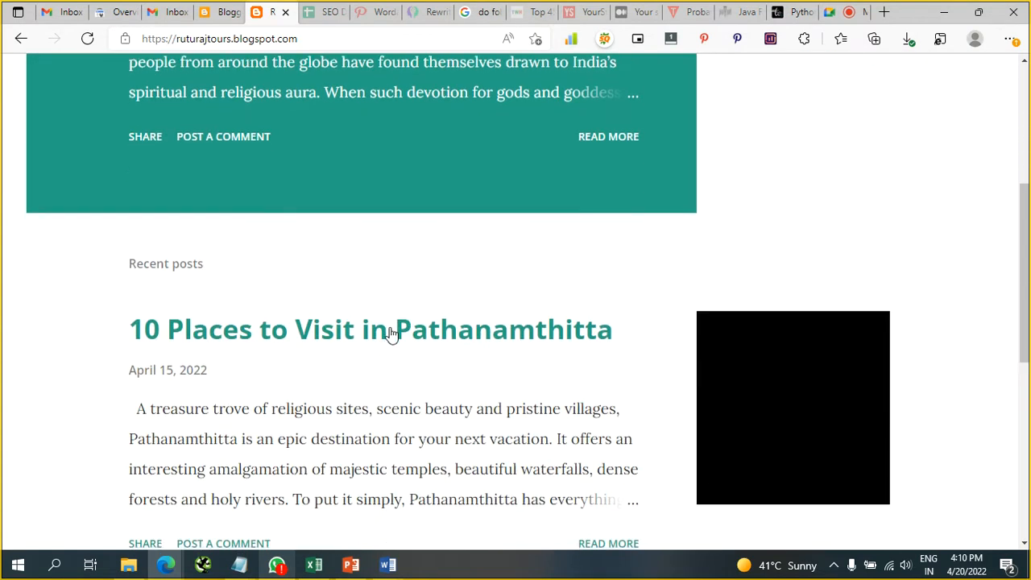
scroll(392, 328, "up", 10)
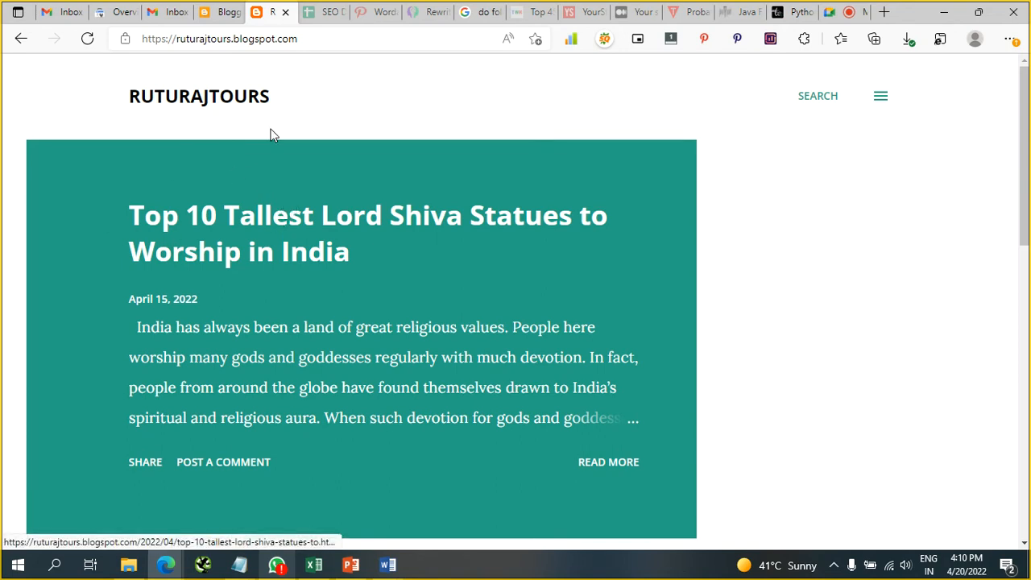
left_click(211, 9)
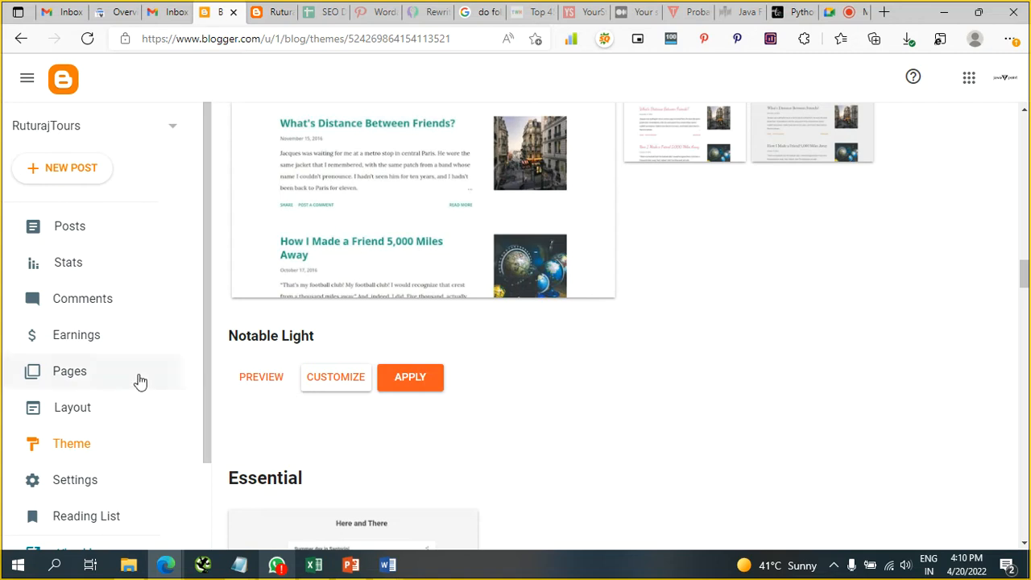
Edit the Layout's Pages gadget and add About us to its page list
left_click(98, 374)
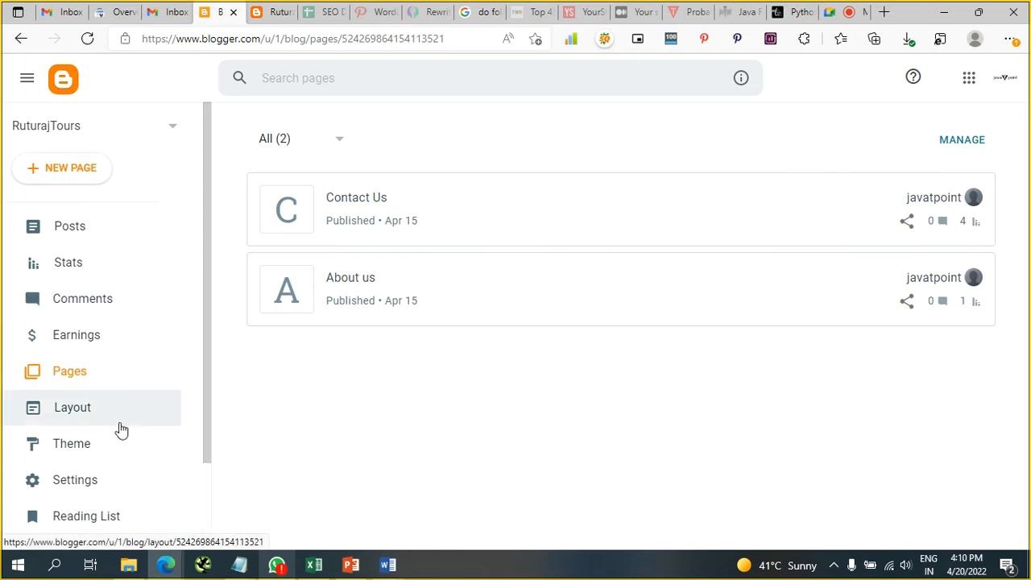
left_click(83, 411)
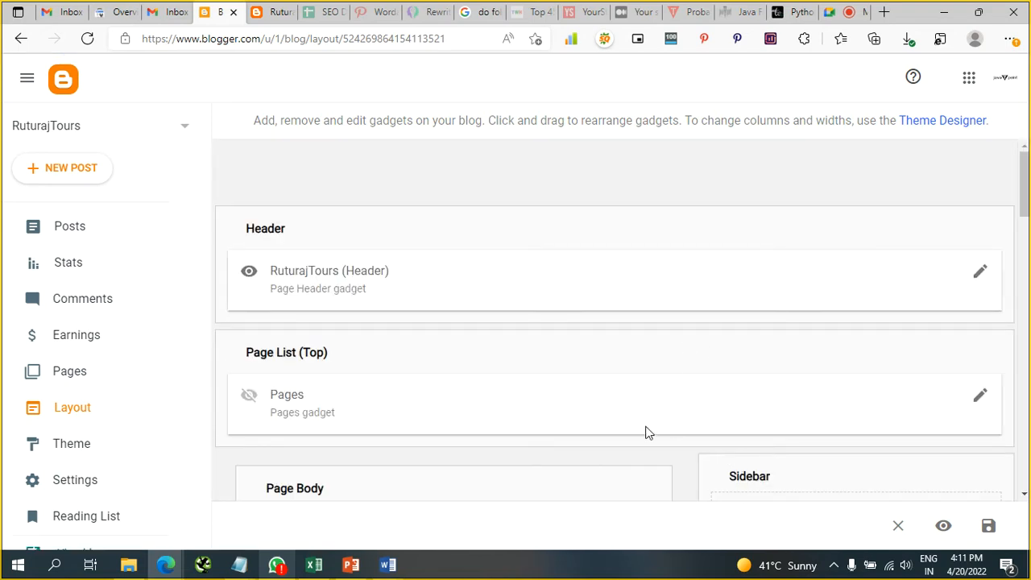
left_click(980, 396)
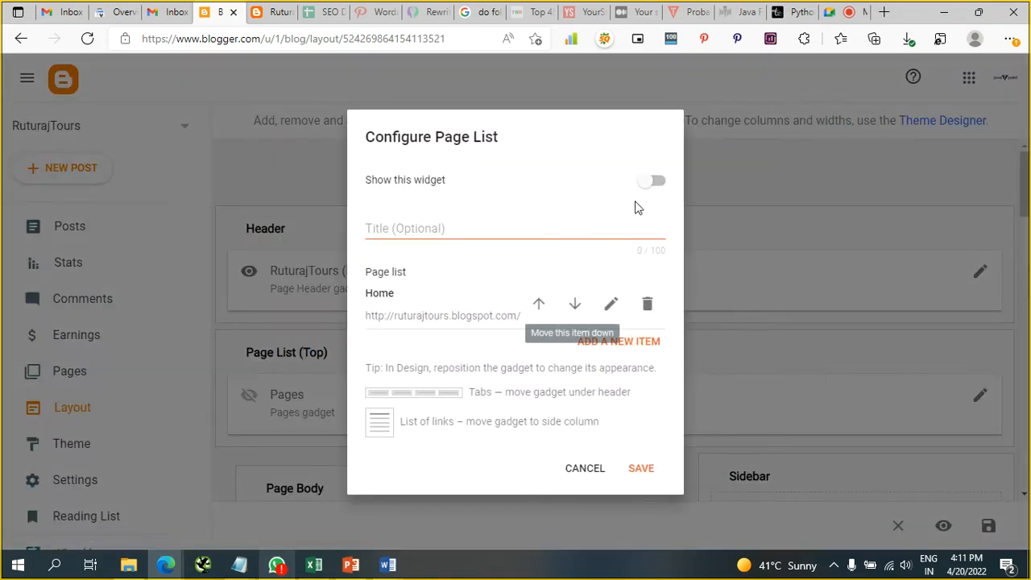
left_click(650, 184)
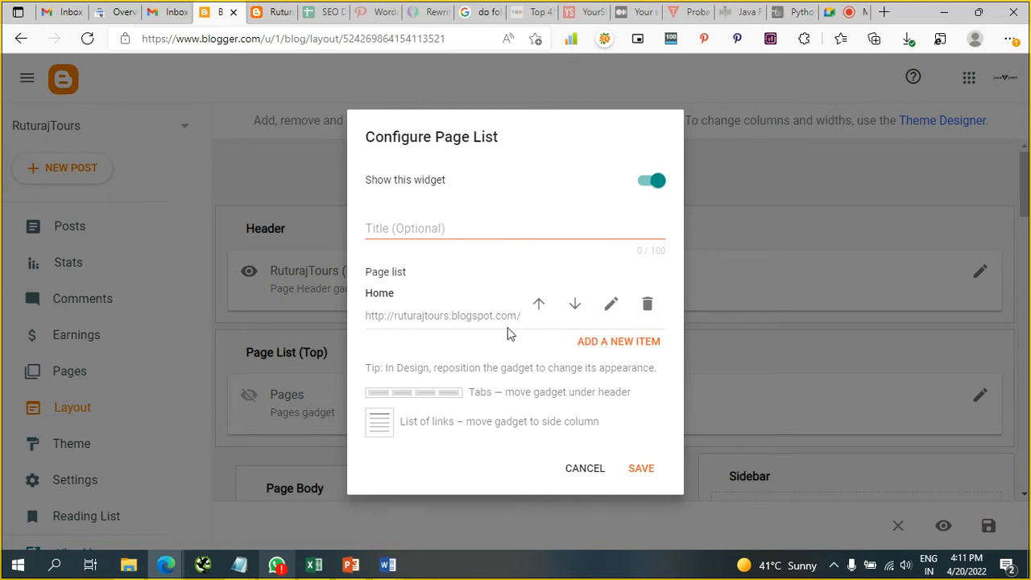
left_click(610, 346)
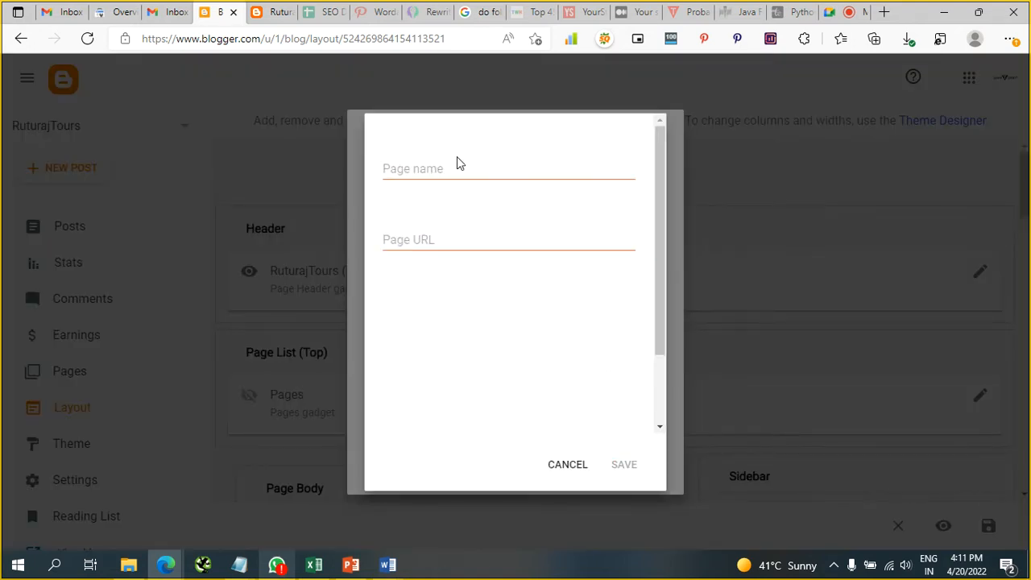
left_click(457, 168)
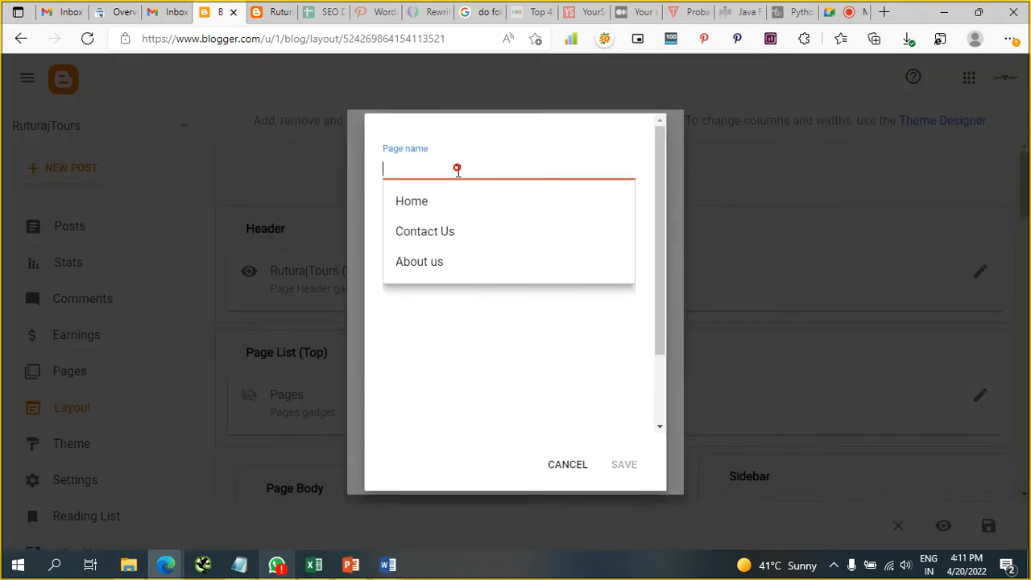
left_click(448, 259)
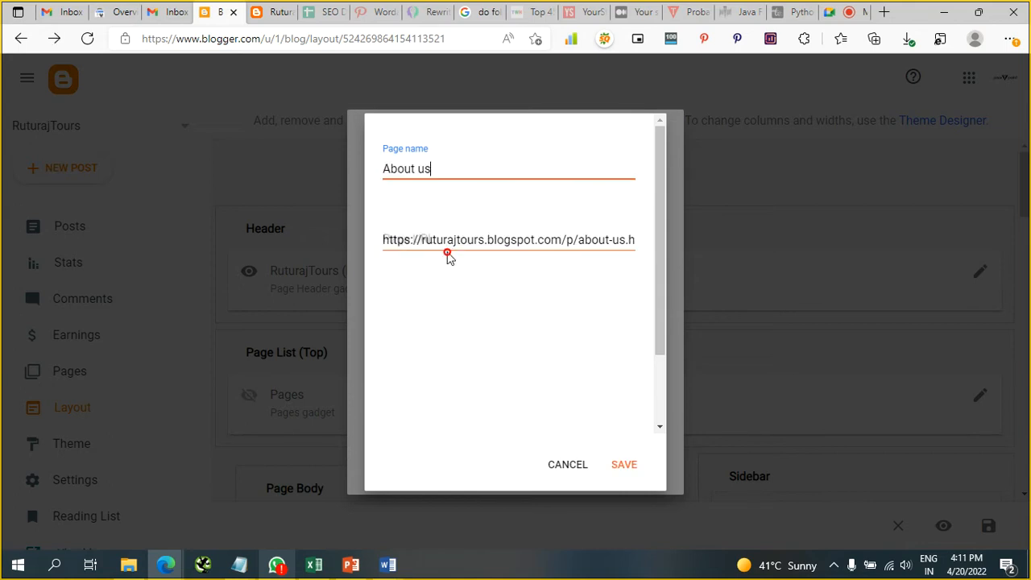
left_click(624, 465)
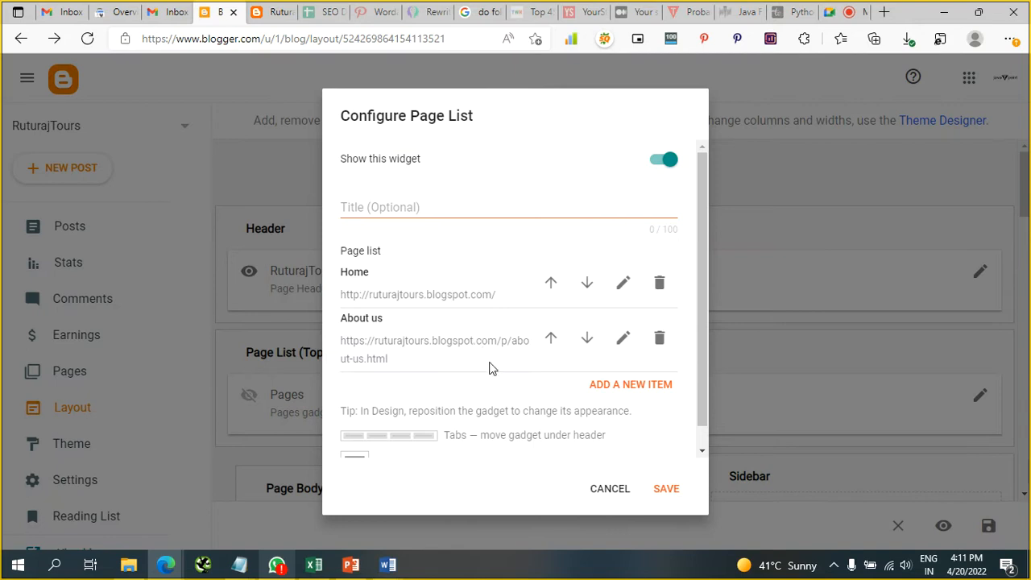
Add Contact Us to the page list and save the Pages gadget
left_click(629, 387)
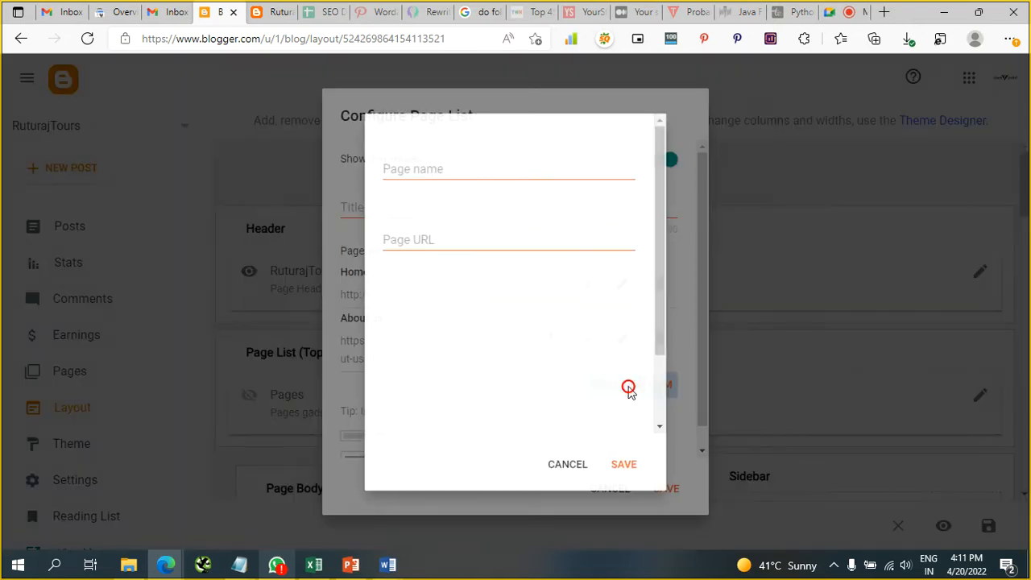
left_click(451, 169)
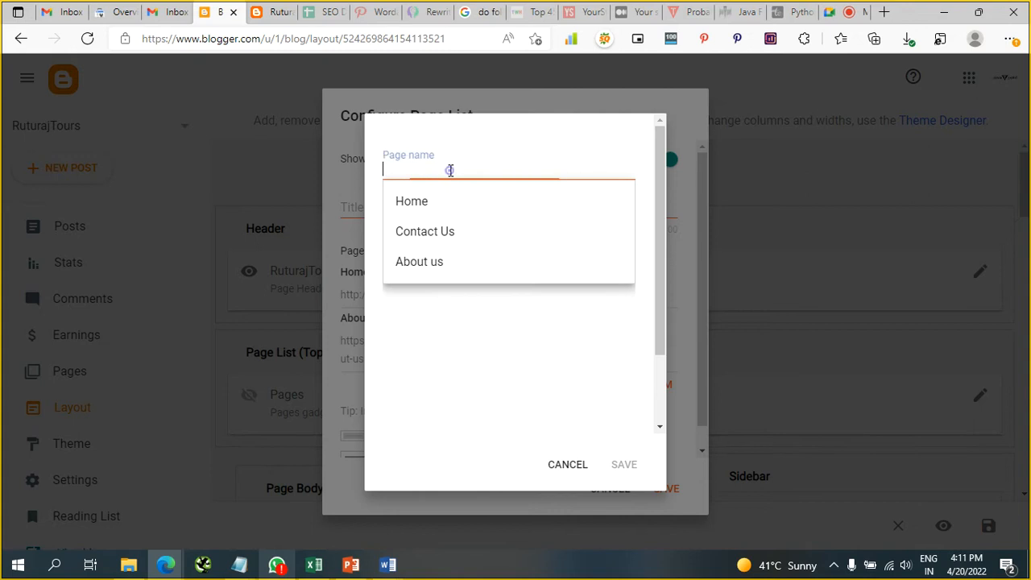
left_click(436, 232)
left_click(625, 467)
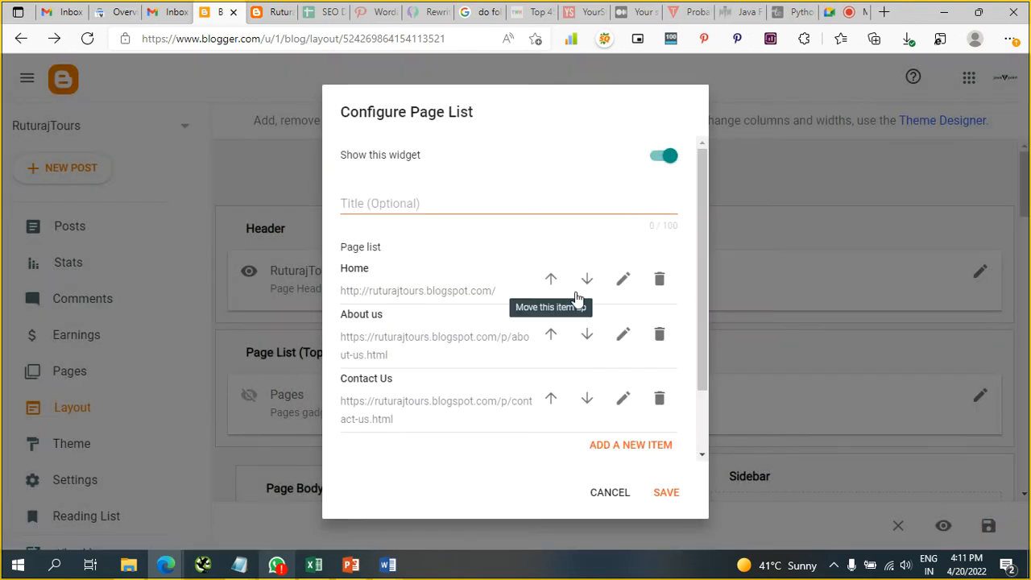
scroll(453, 385, "down", 1)
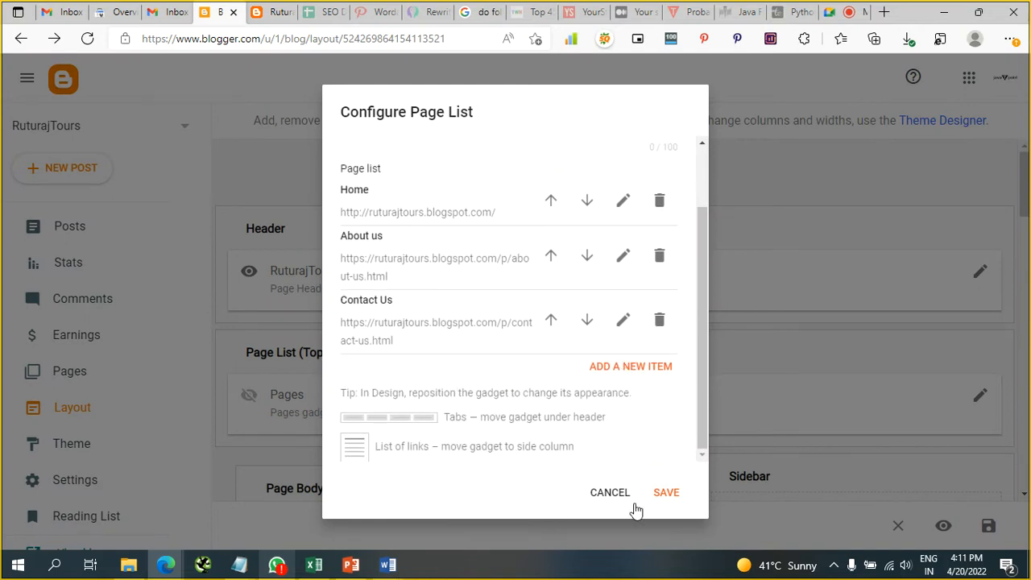
left_click(666, 495)
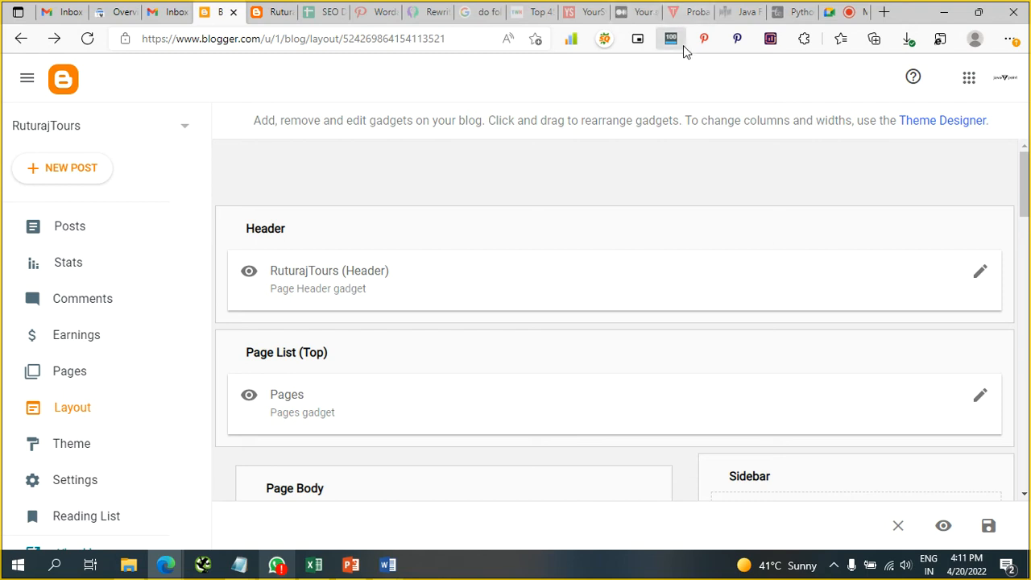
Review the Explore and Services menus on The Web Hospitality's Article Submission Sites page
left_click(538, 11)
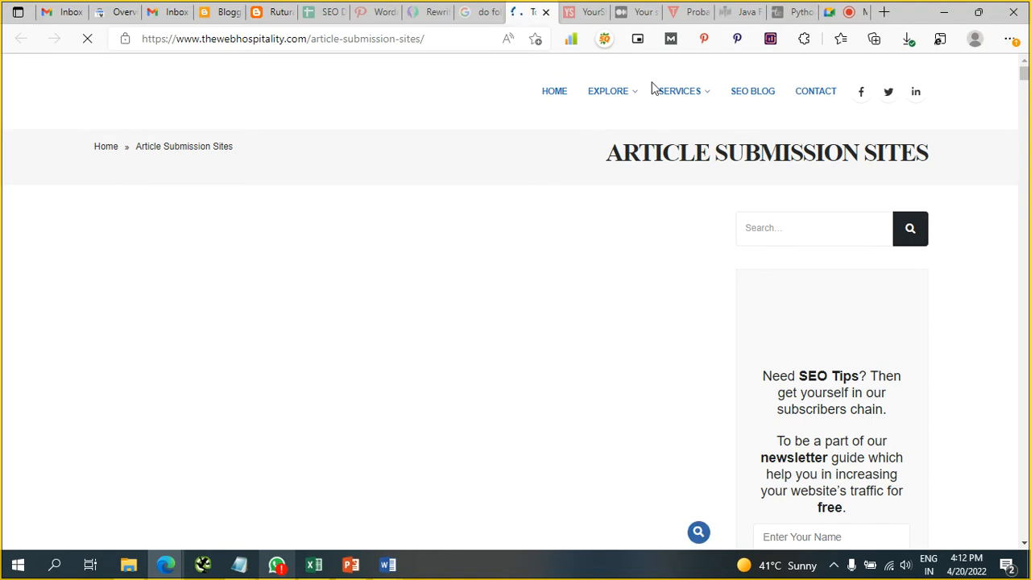
mouse_move(617, 96)
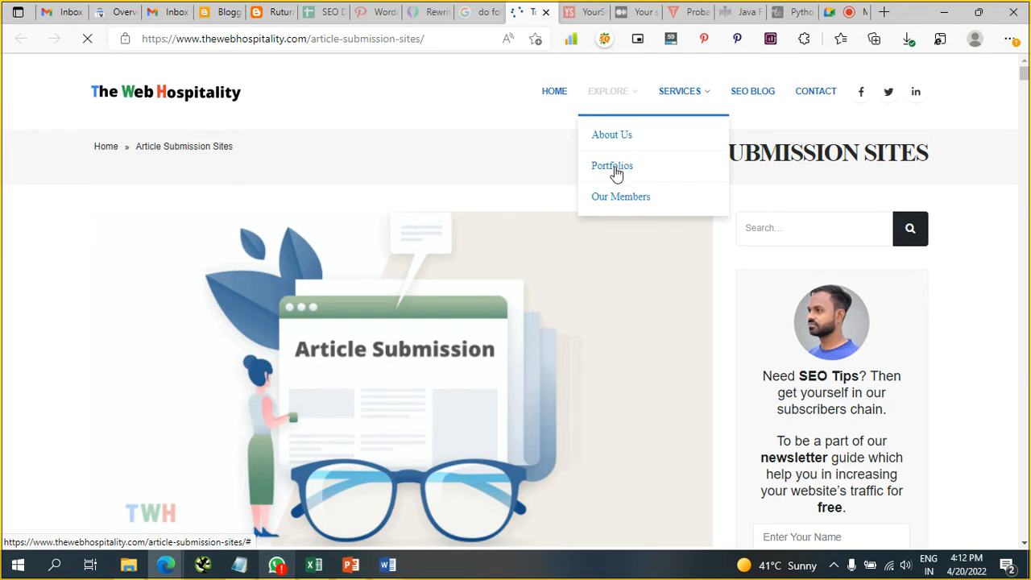
mouse_move(677, 95)
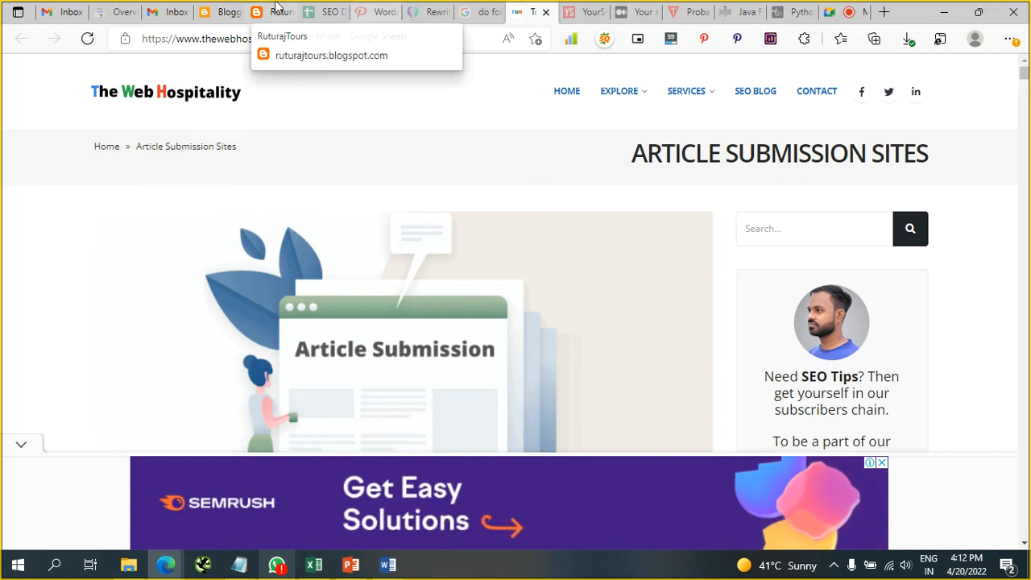
left_click(229, 10)
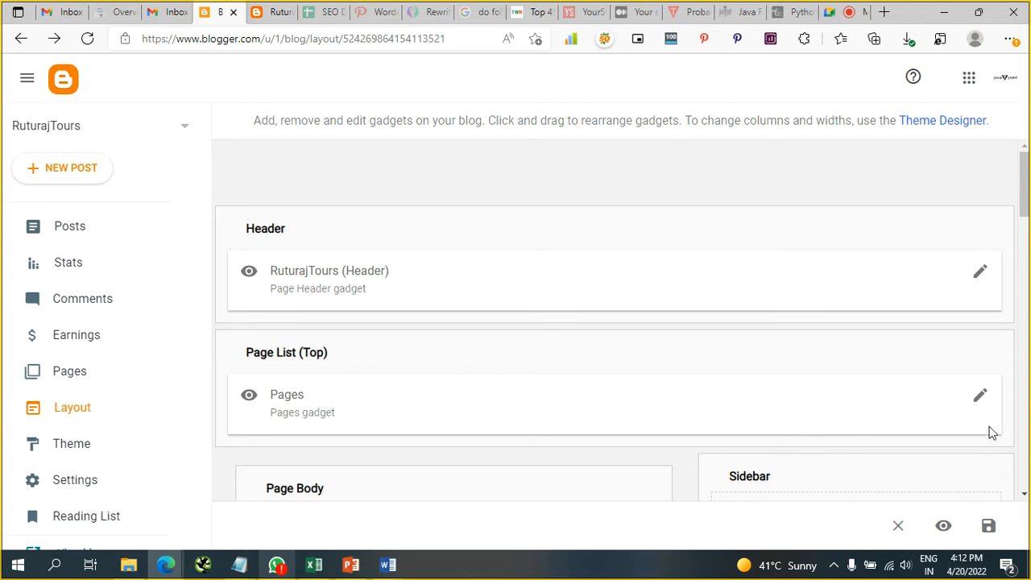
Edit the Pages gadget and add a new list item named Services after Contact Us
left_click(981, 399)
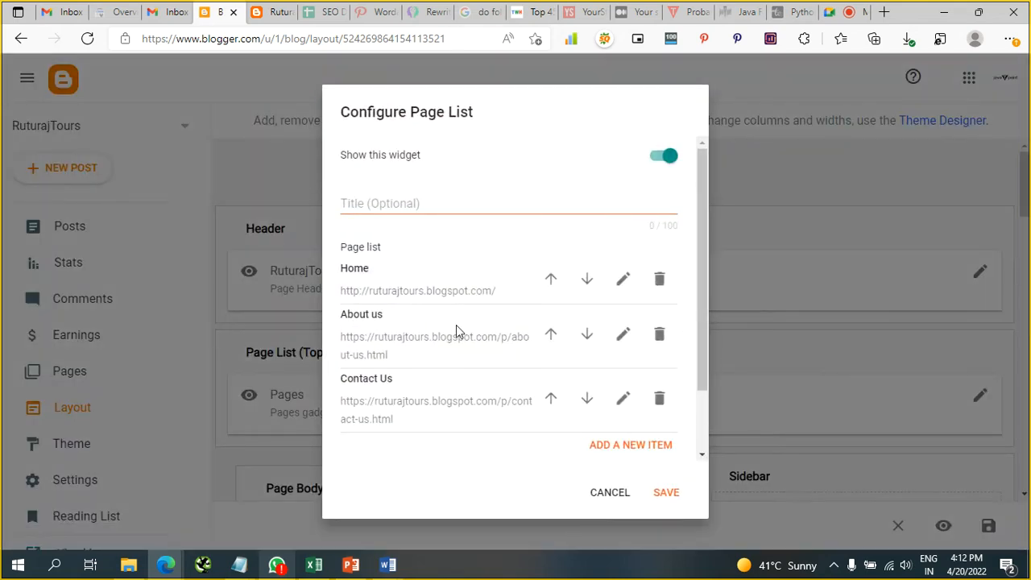
scroll(358, 294, "down", 1)
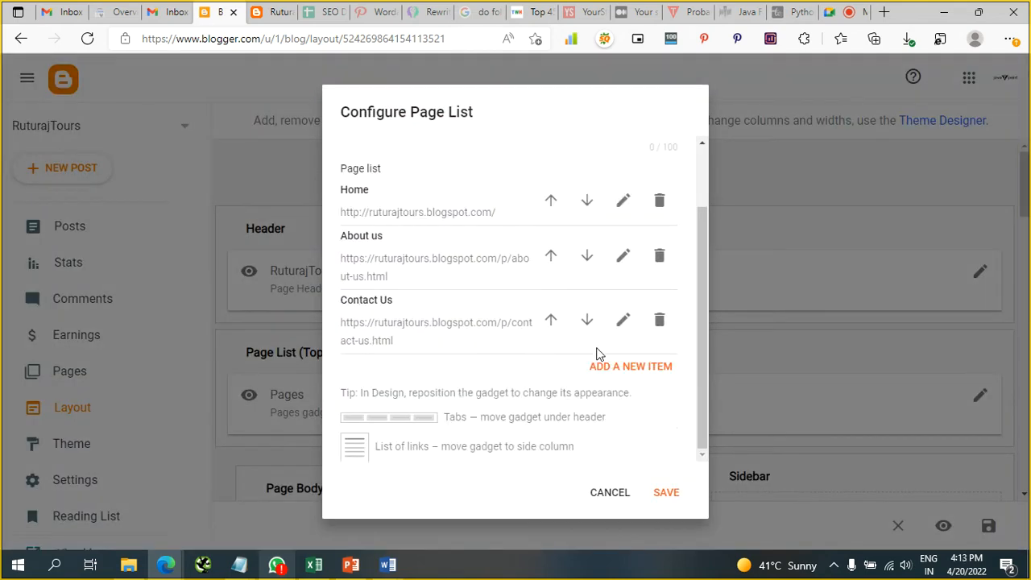
left_click(645, 366)
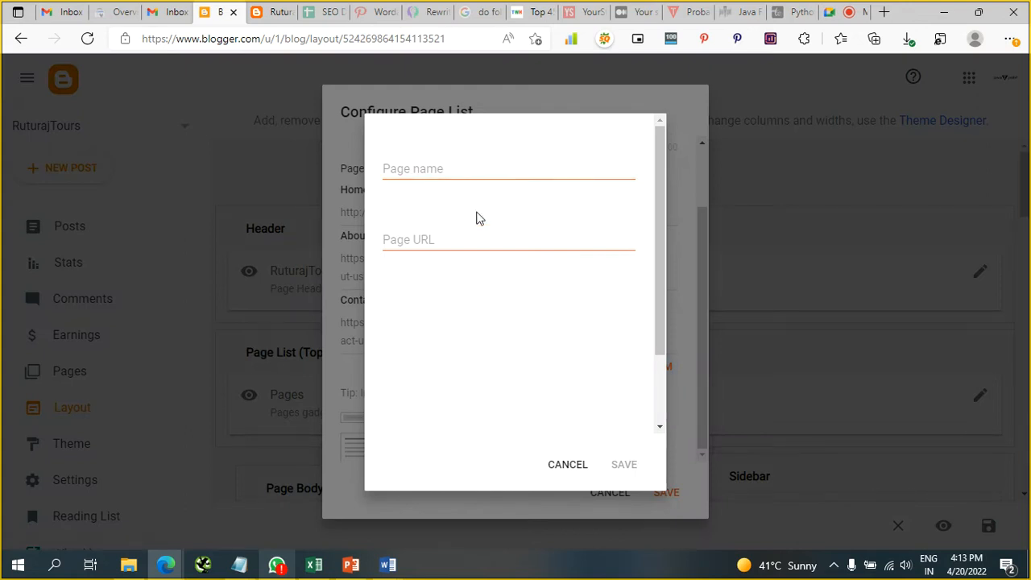
left_click(471, 170)
type("Services")
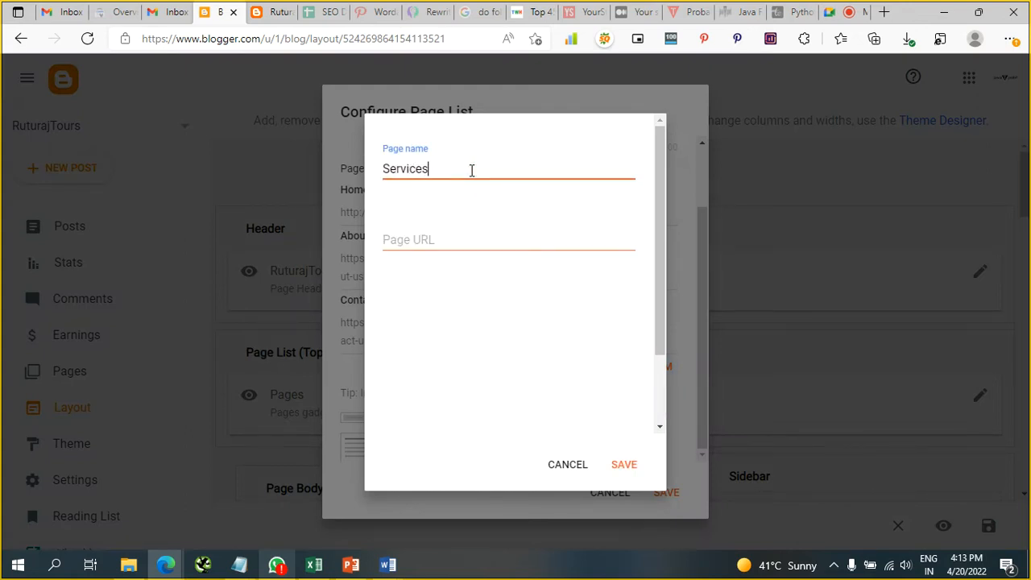
left_click(488, 239)
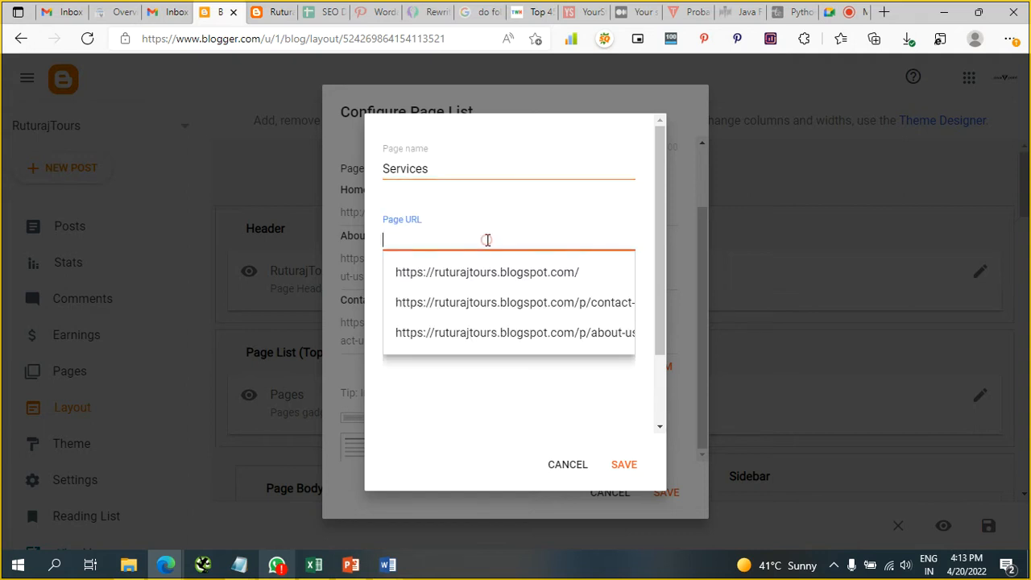
left_click(489, 400)
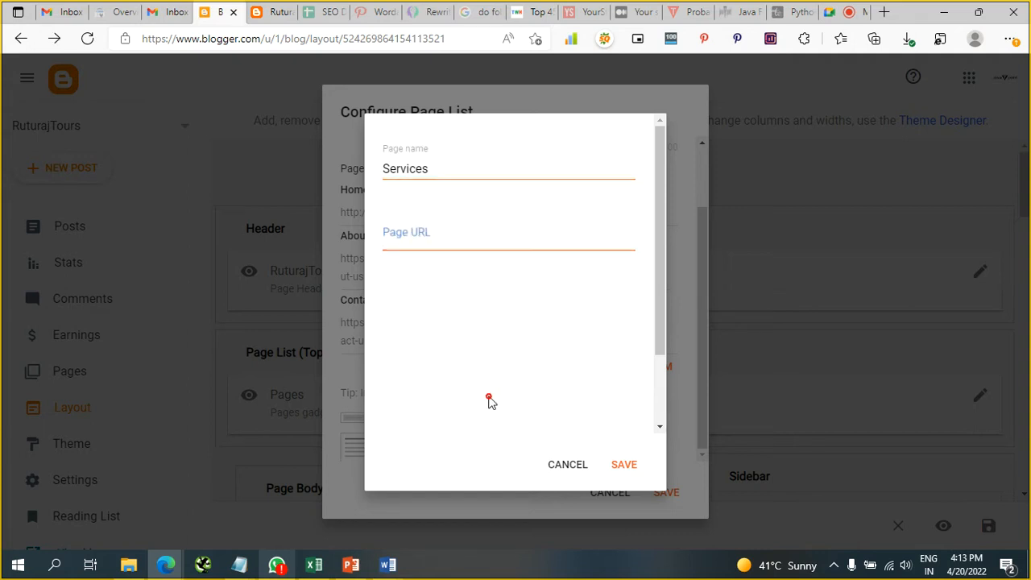
left_click(625, 466)
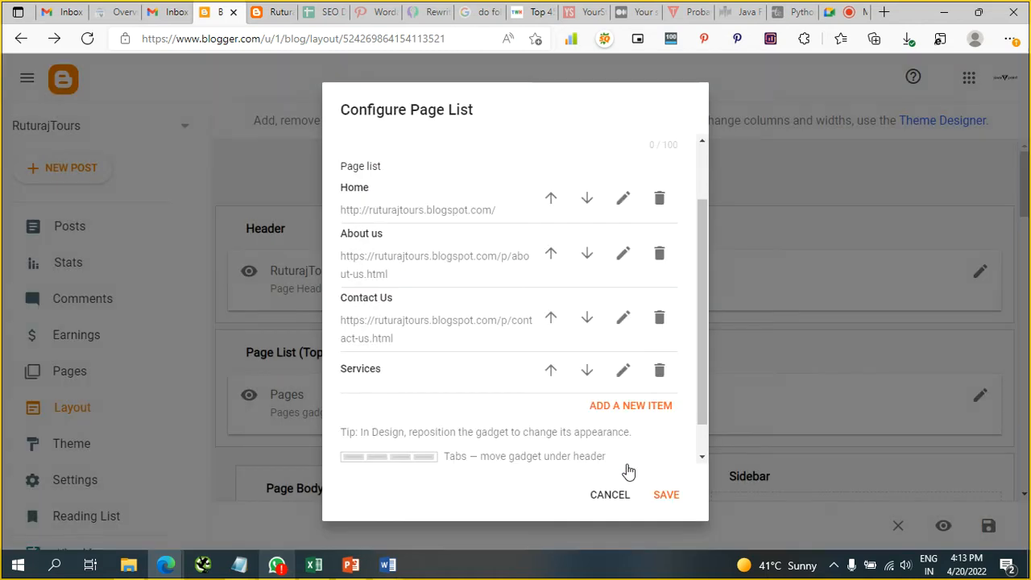
Add a 'Hotel booking' item to the Pages gadget's list
left_click(622, 407)
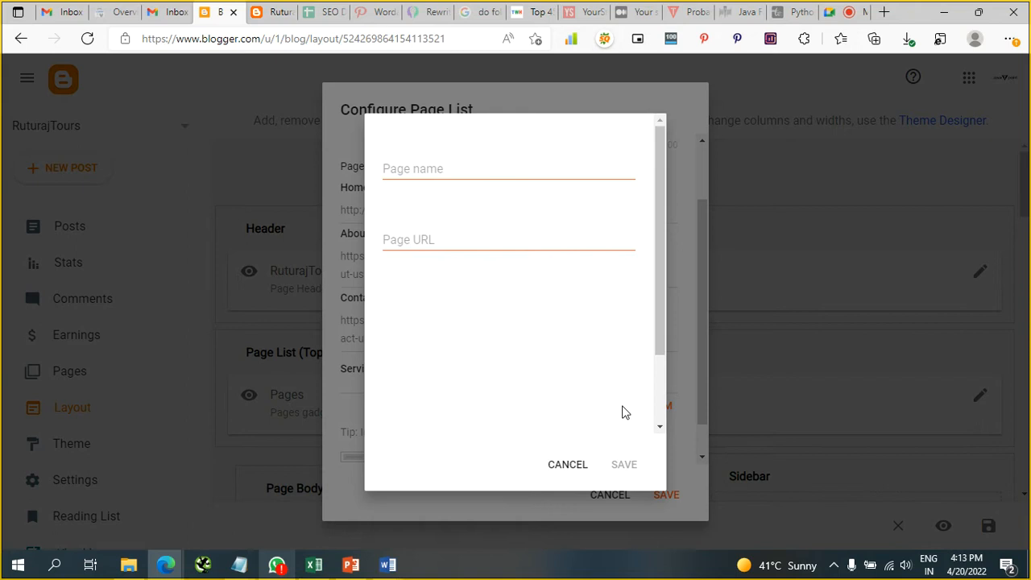
left_click(511, 173)
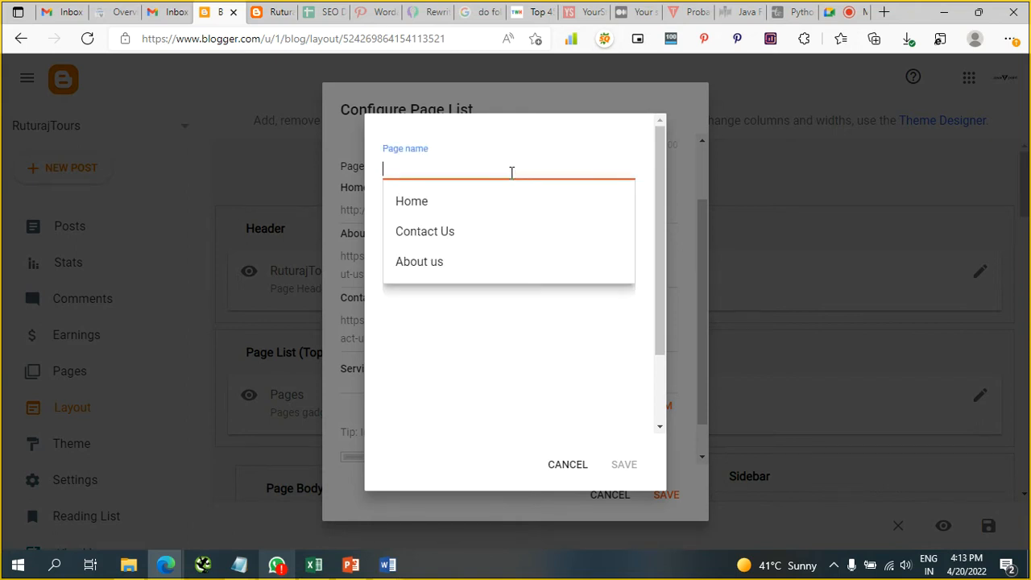
type("Hoitel")
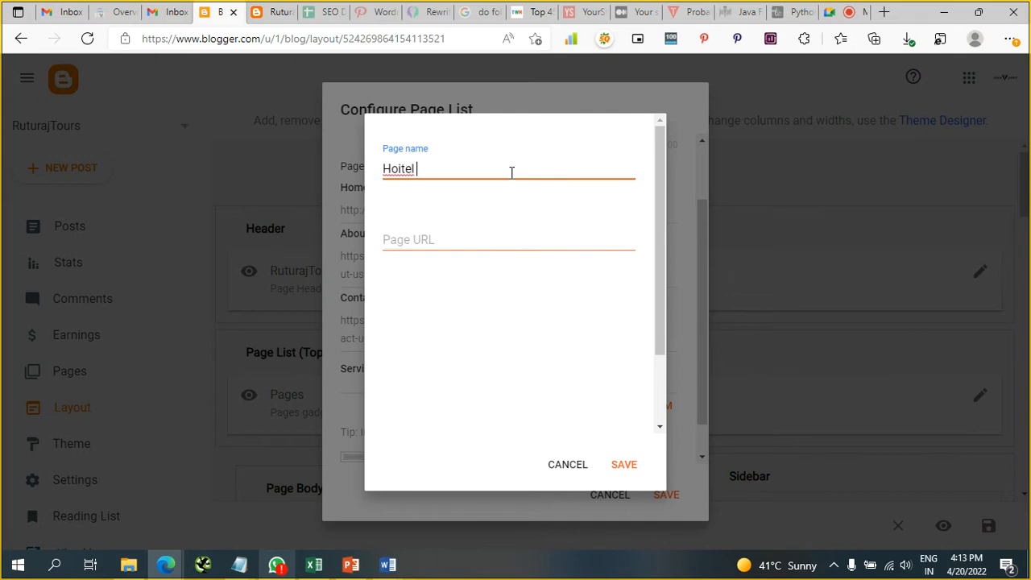
key("BackSpace")
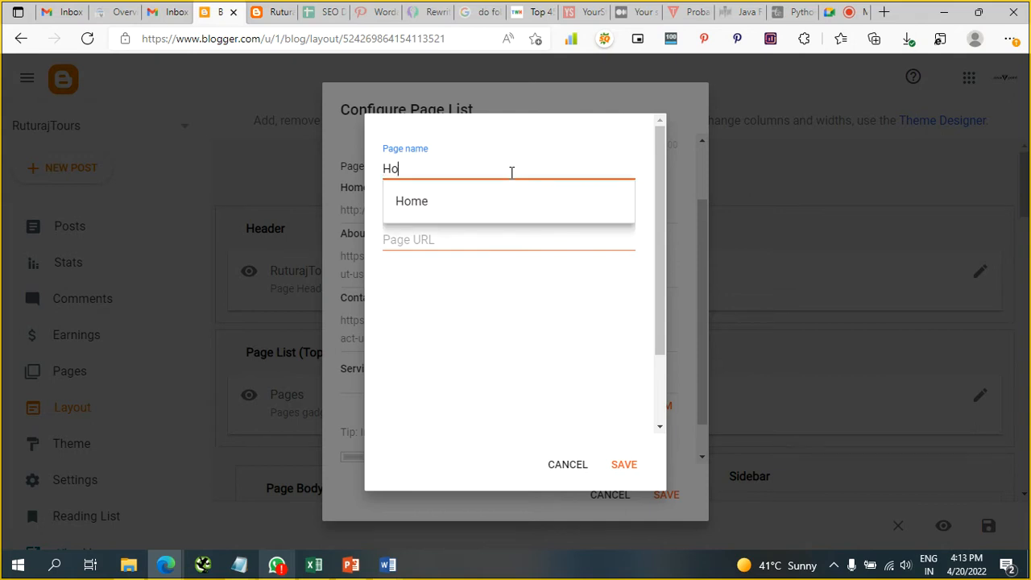
type("tel booking")
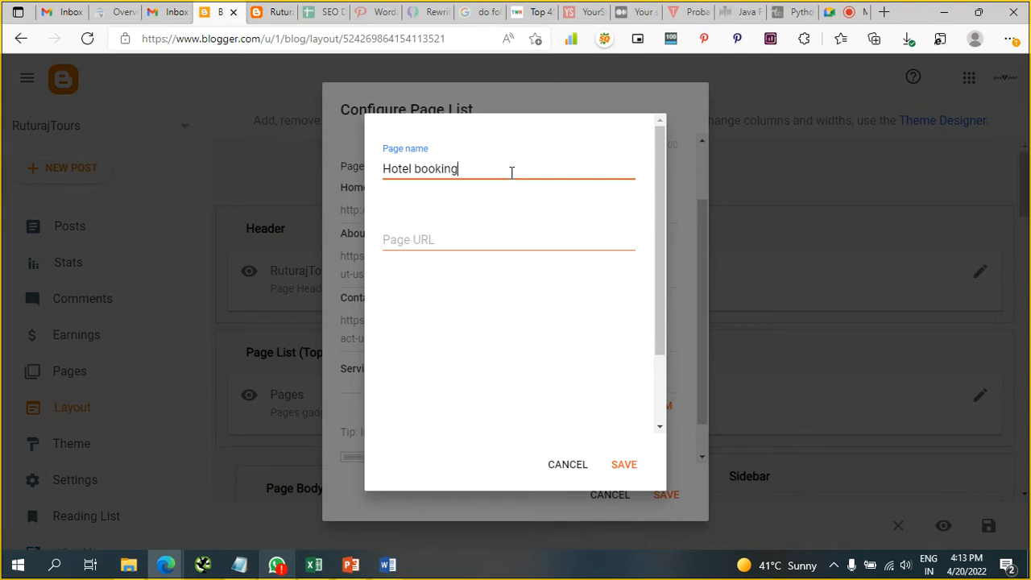
left_click(625, 462)
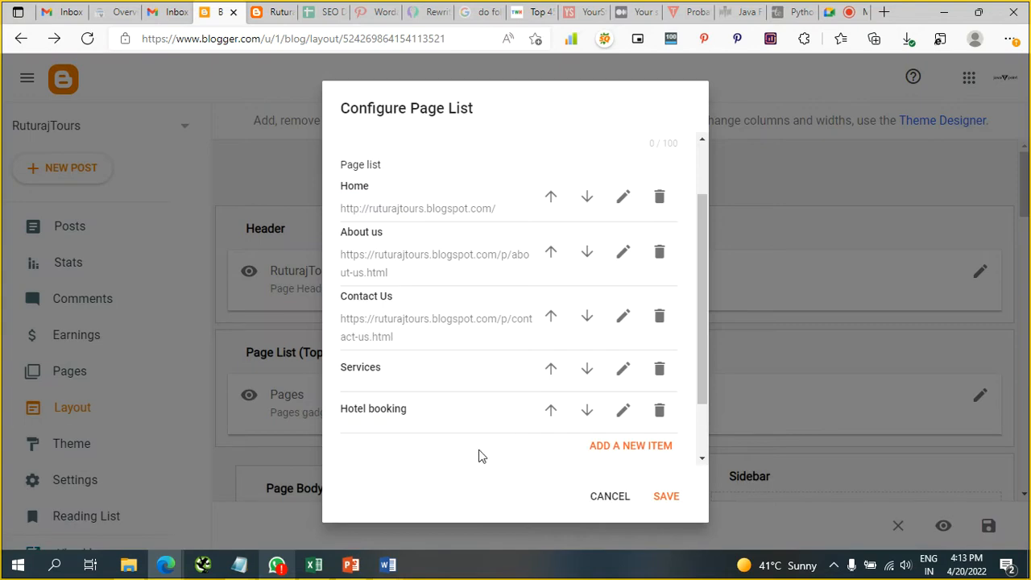
Add a 'Cab booking' item and save the updated Pages gadget
left_click(630, 449)
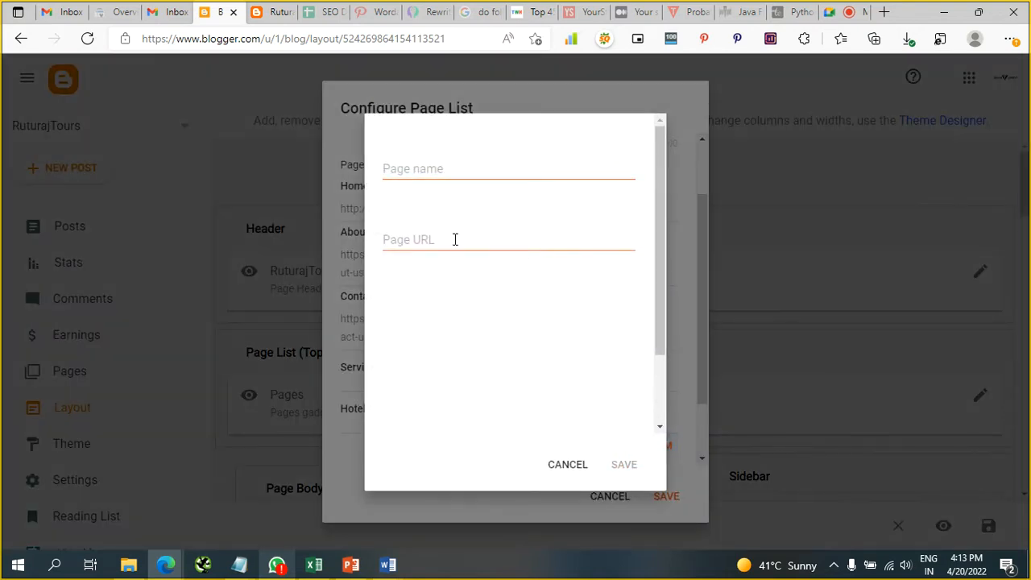
left_click(430, 170)
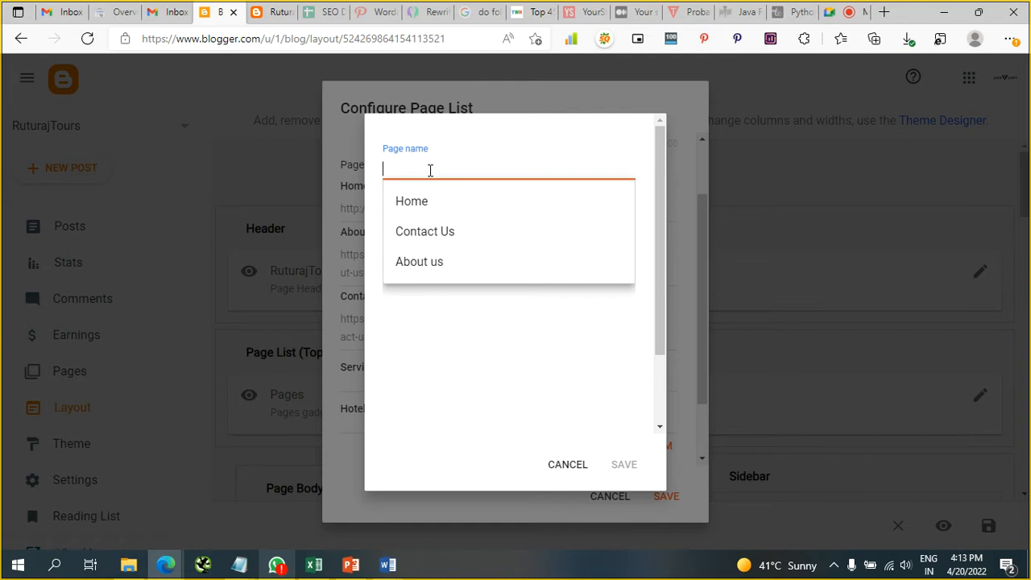
type("Cab booking")
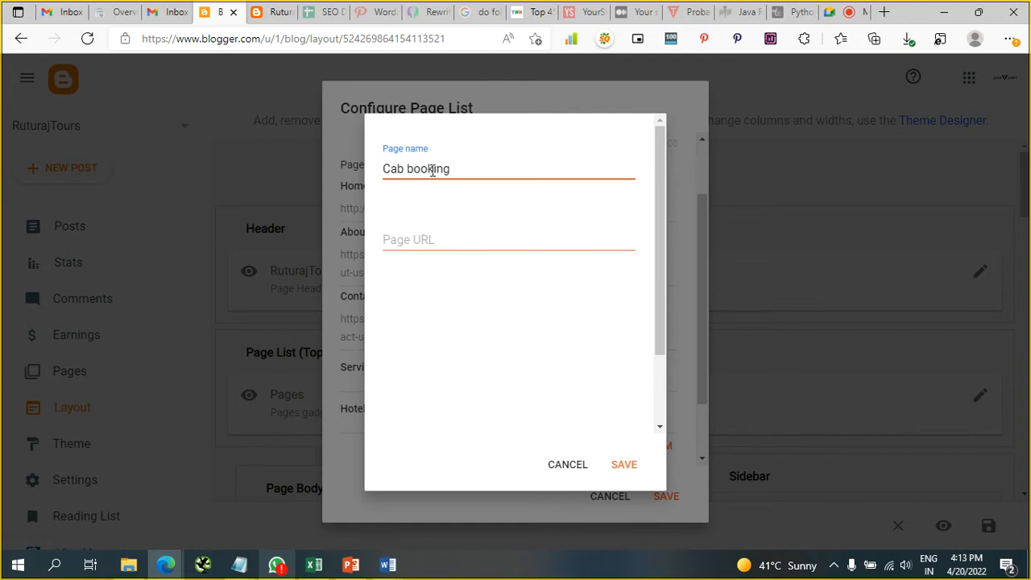
left_click(626, 467)
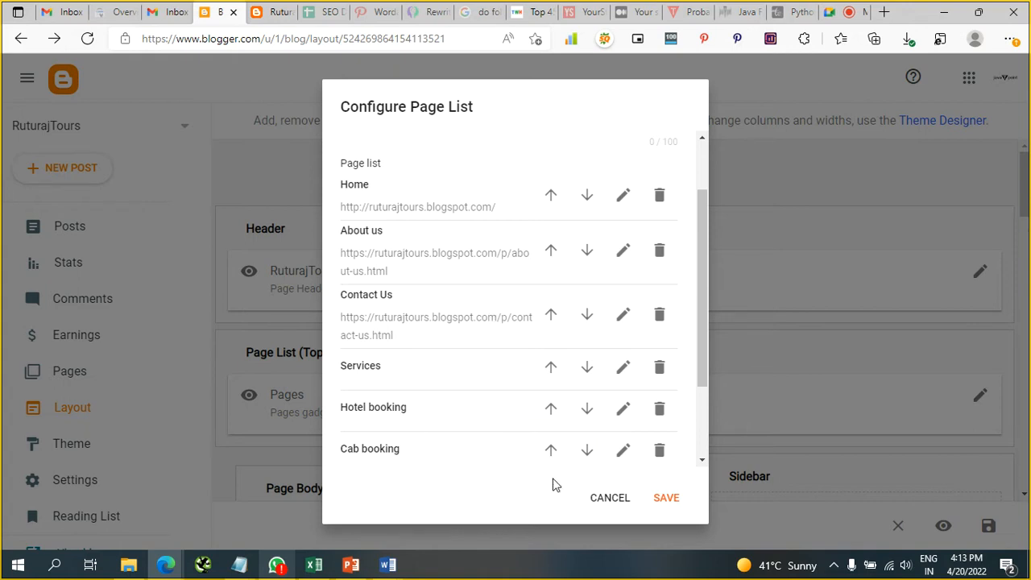
left_click(670, 498)
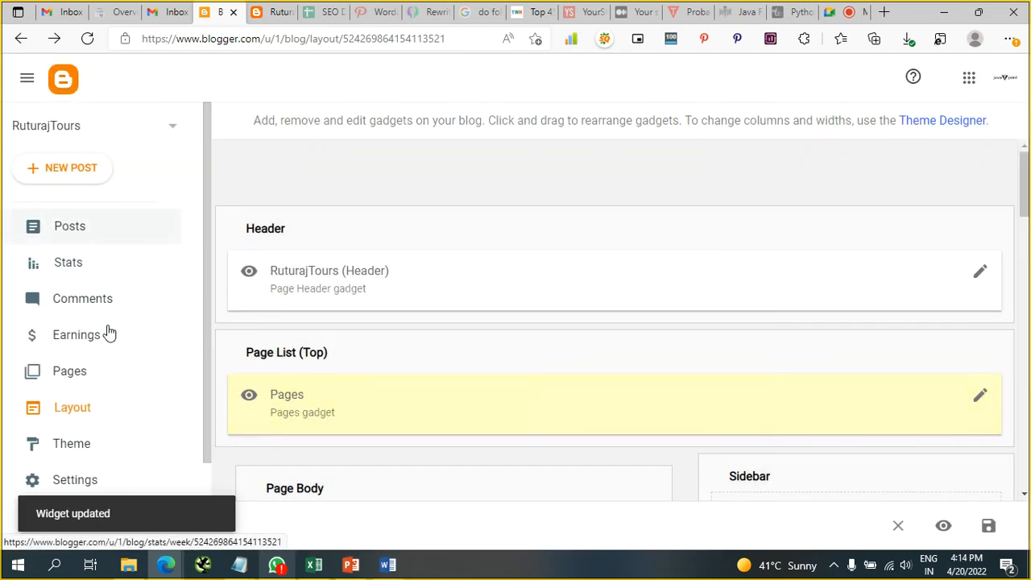
left_click(69, 369)
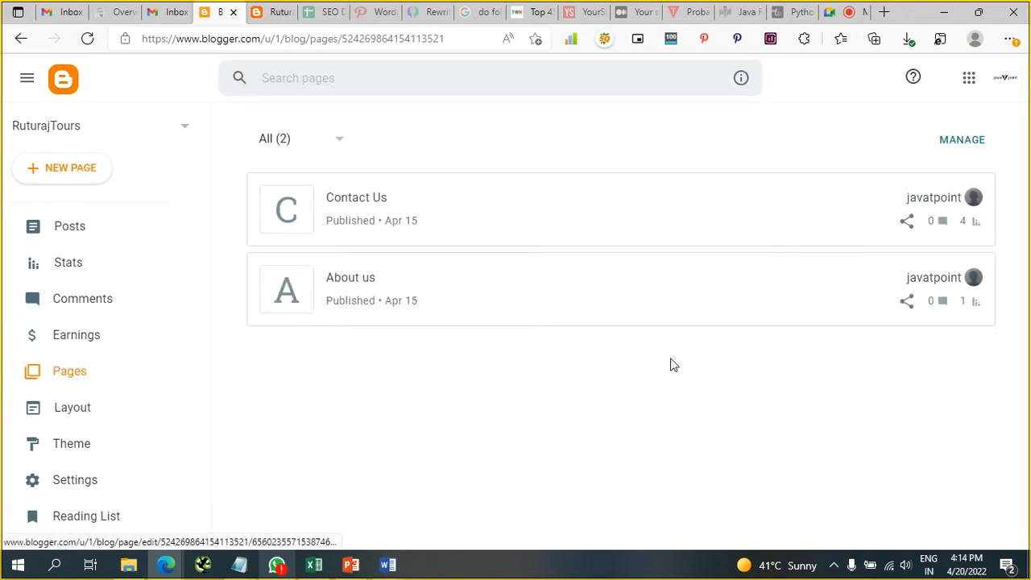
Create a new page titled 'Cab Booking' and publish it
left_click(51, 166)
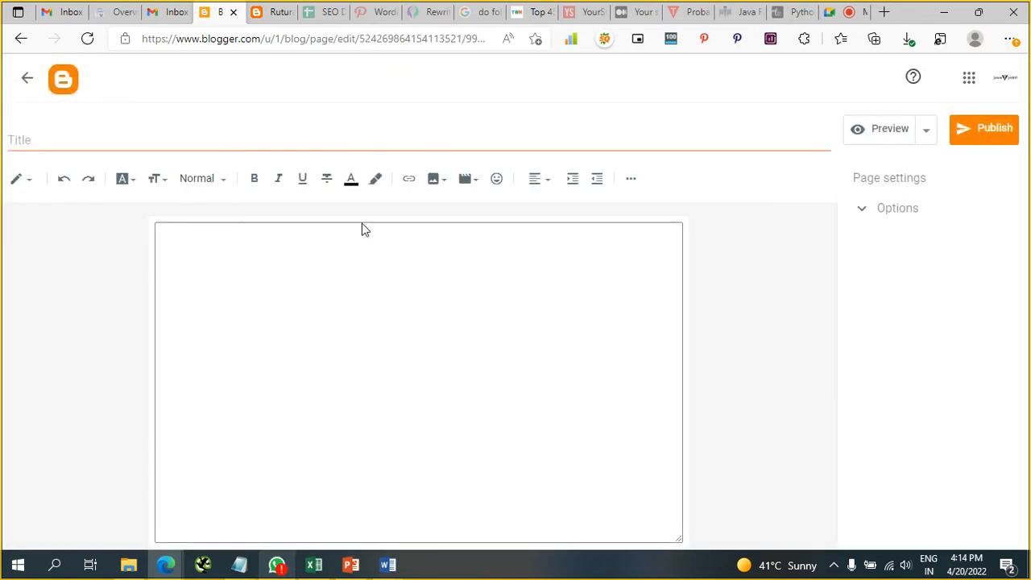
left_click(286, 137)
type("Cab Booking")
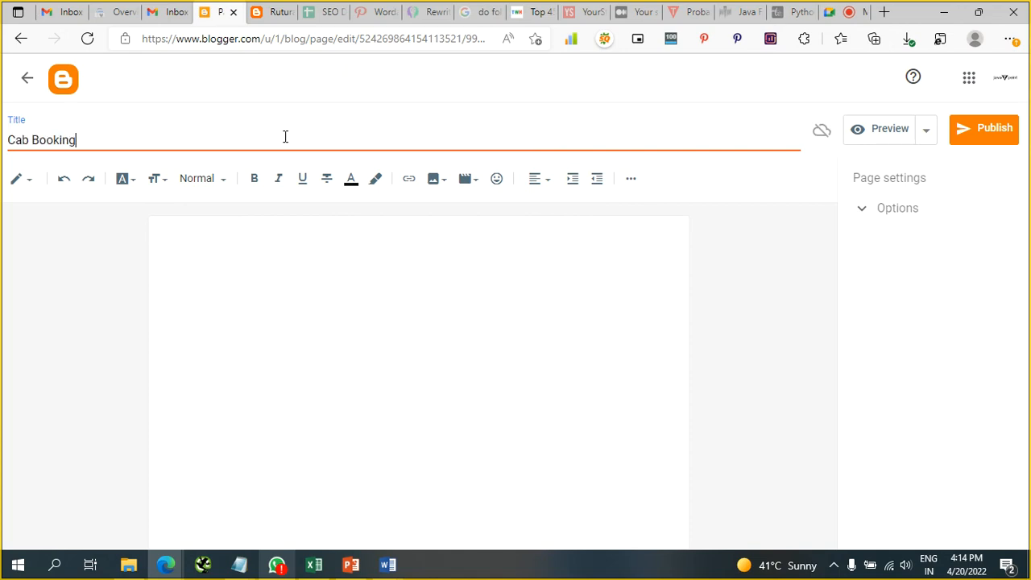
left_click(993, 132)
left_click(577, 338)
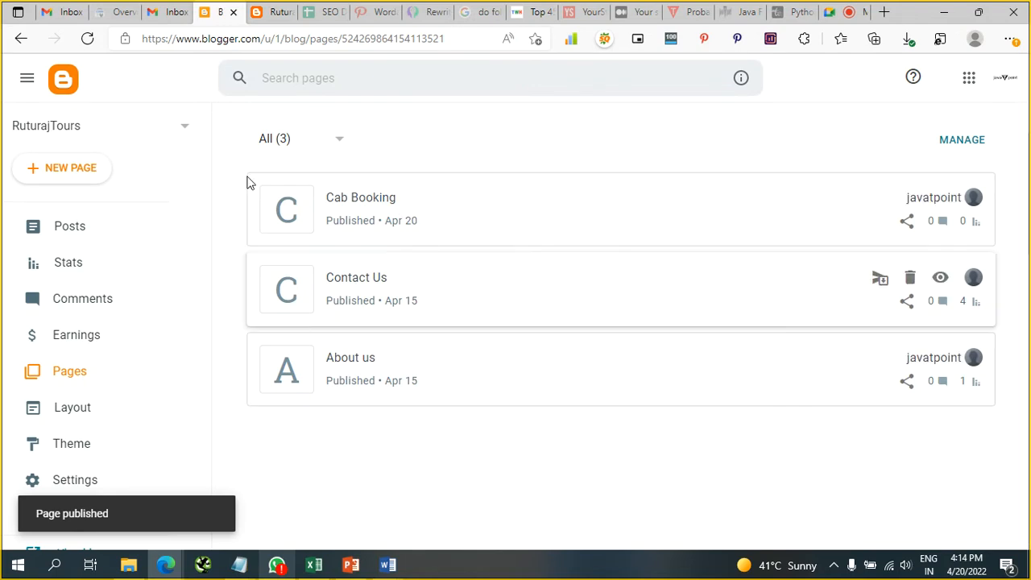
Create and publish a new page titled 'Hotel booking'
left_click(67, 169)
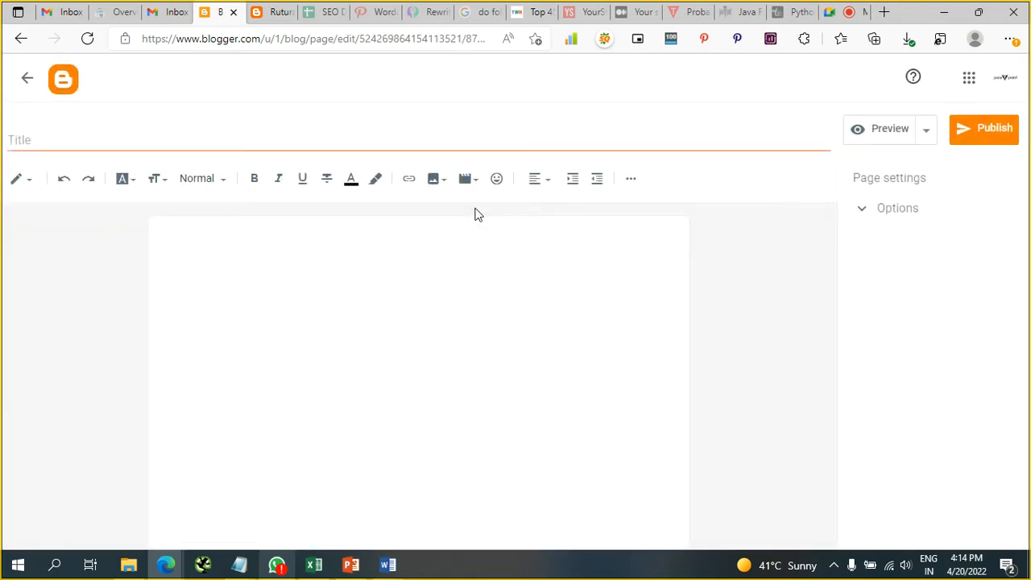
left_click(379, 142)
type("Hotel booking")
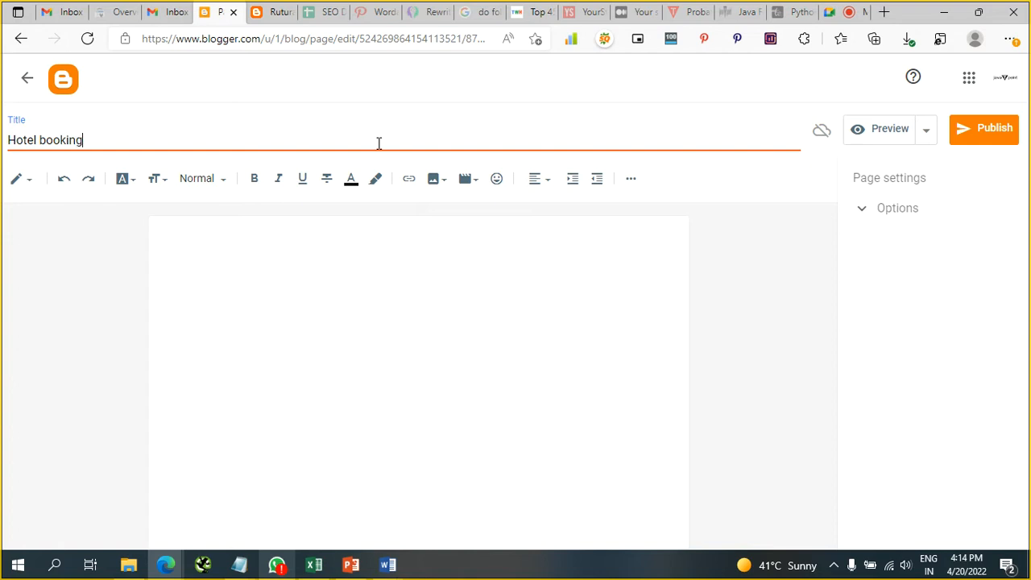
left_click(984, 130)
left_click(588, 340)
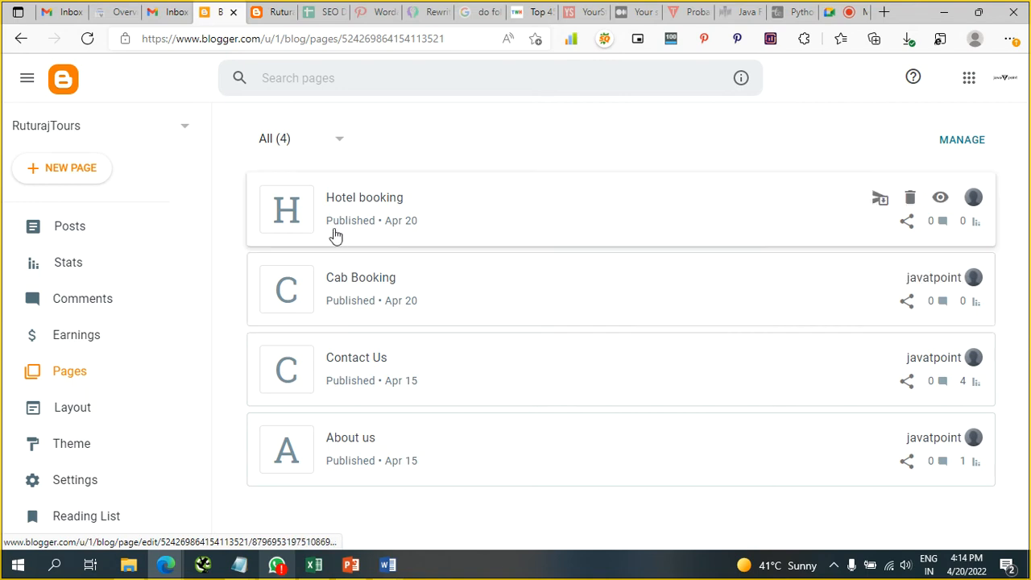
Open the live Hotel booking and Cab Booking pages, then go to the blog's Layout
left_click(940, 200)
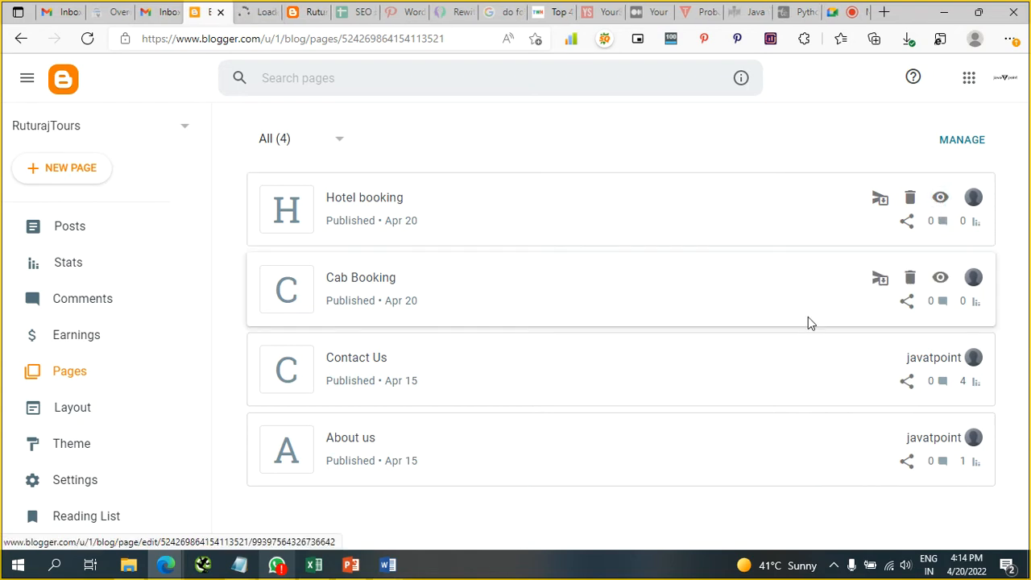
left_click(940, 277)
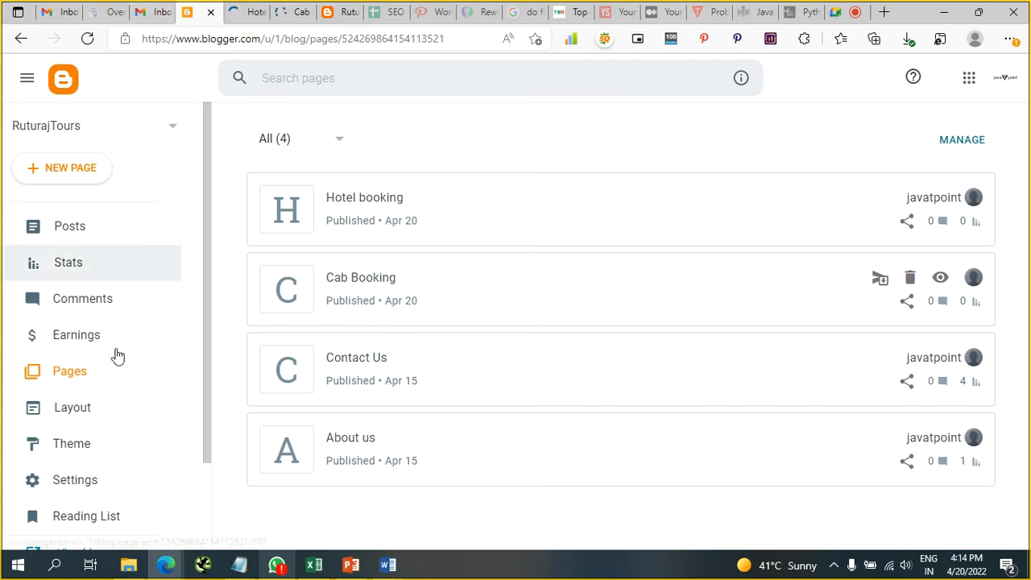
left_click(96, 411)
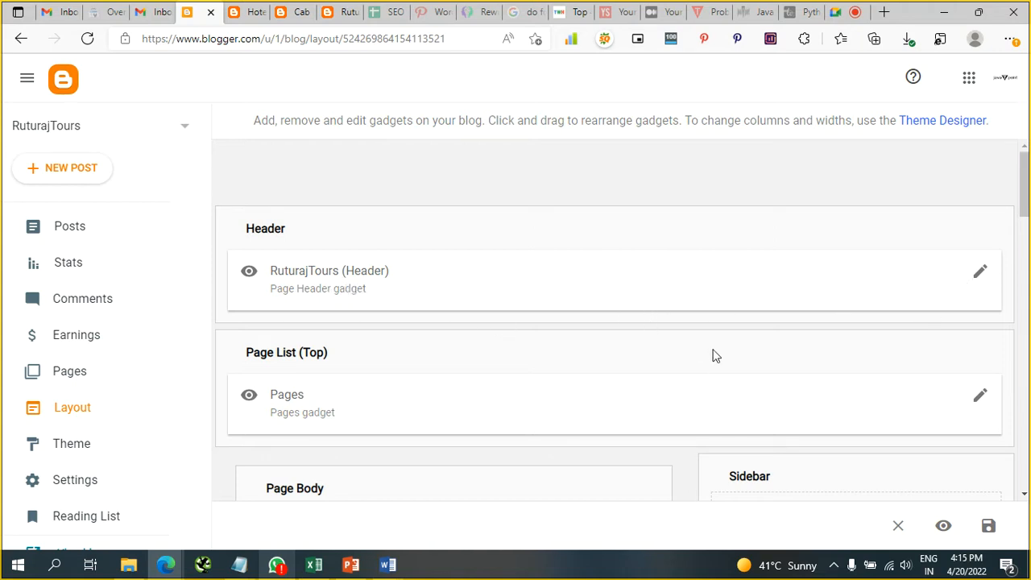
In the Pages gadget, set the Services entry's Page URL to '#' and save it
scroll(713, 356, "down", 3)
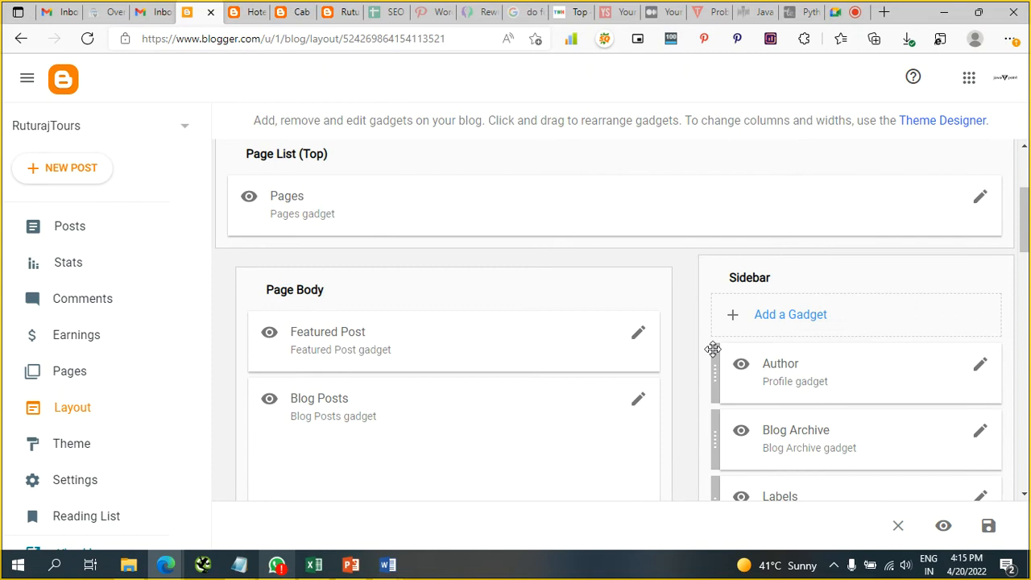
scroll(713, 349, "up", 1)
left_click(979, 218)
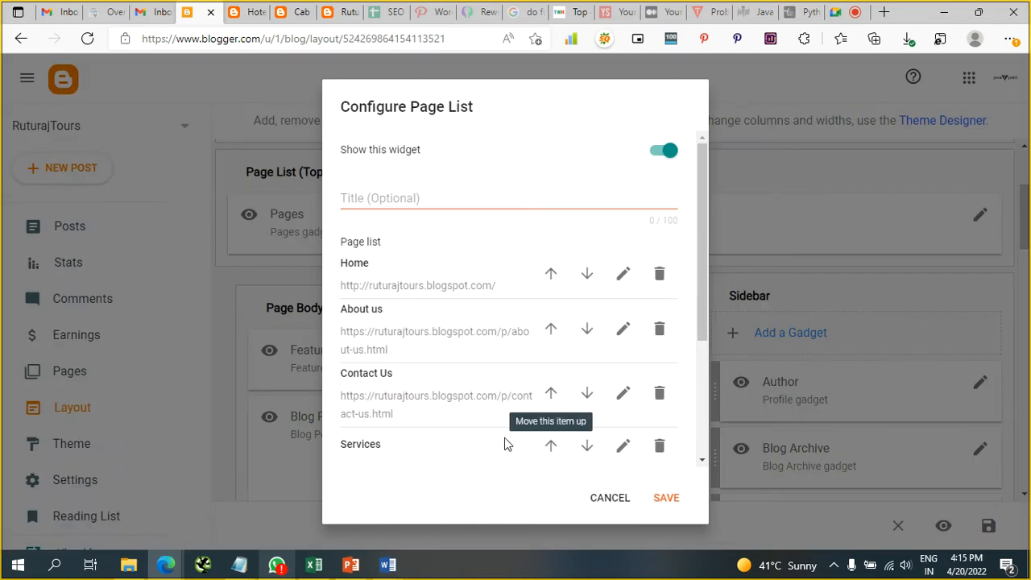
scroll(505, 438, "down", 5)
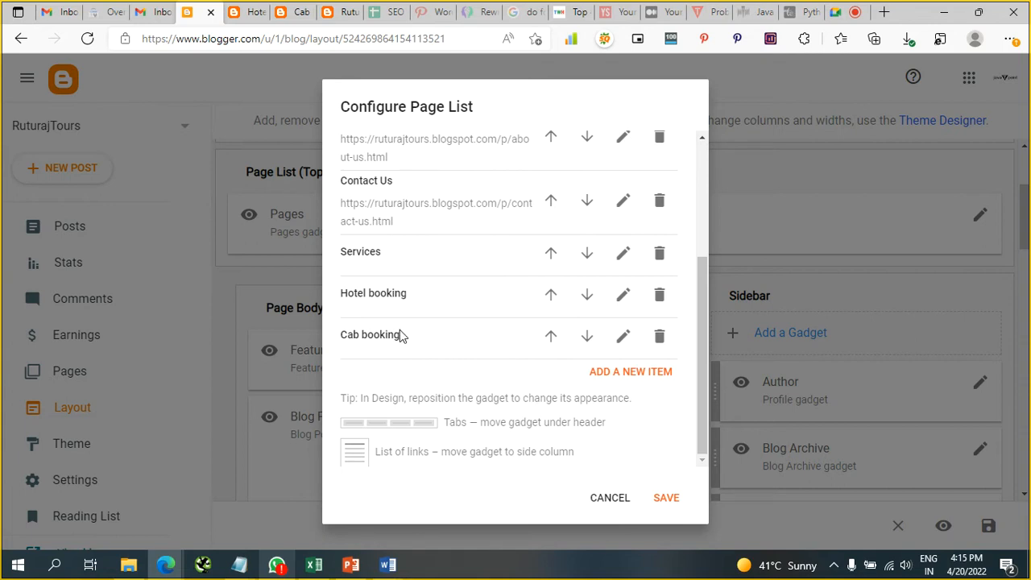
left_click(625, 263)
left_click(491, 242)
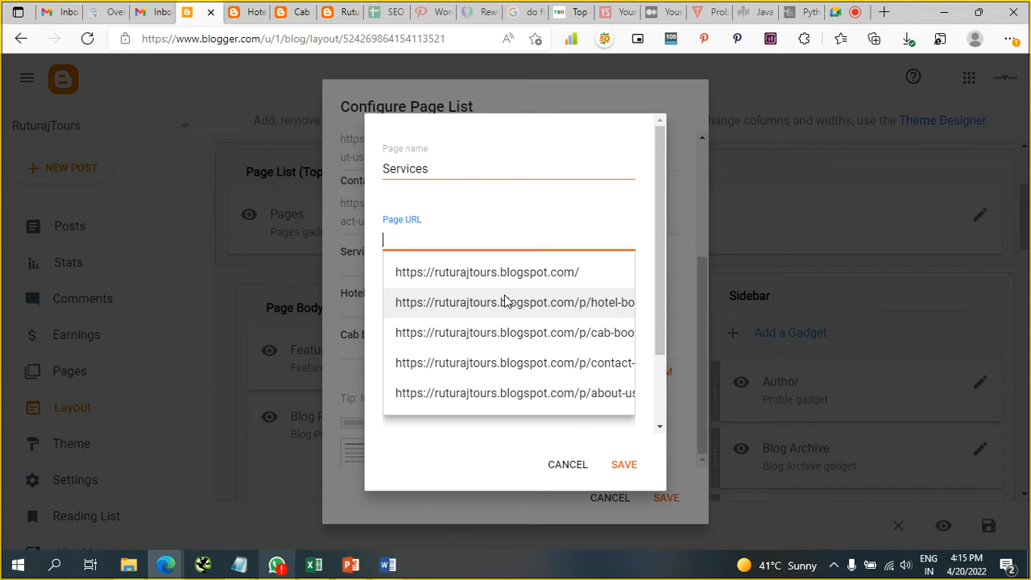
type("#")
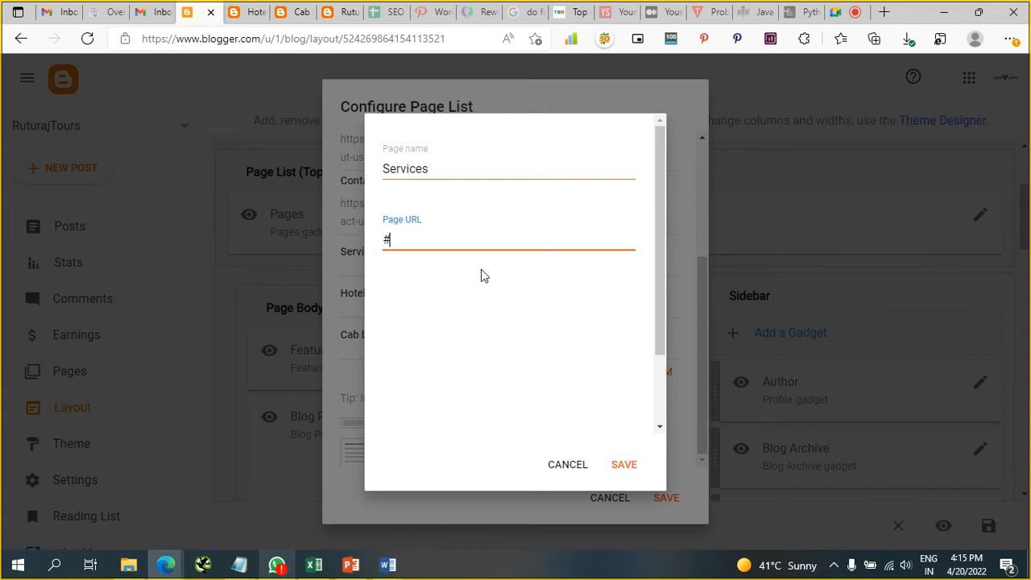
left_click(625, 466)
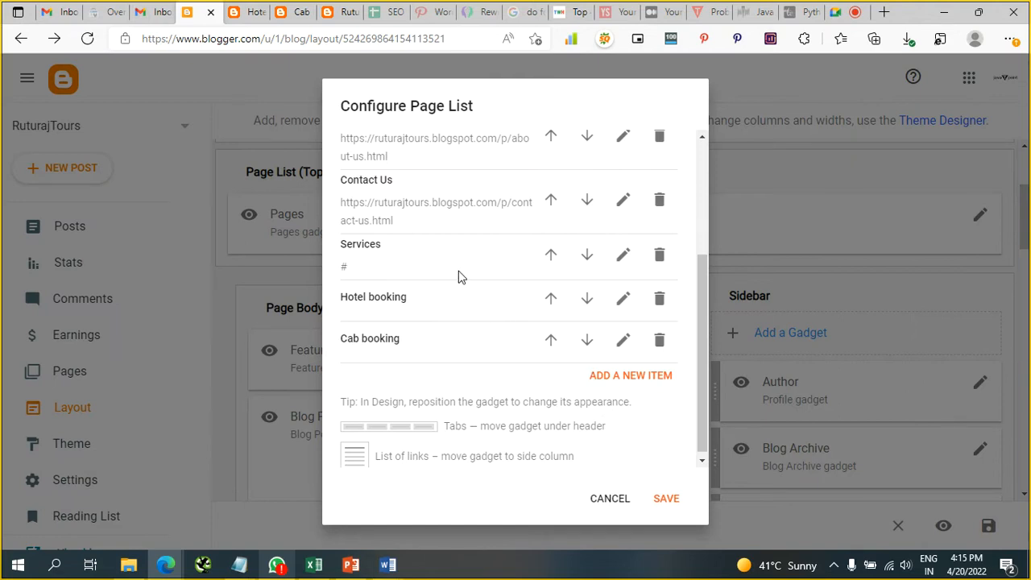
Link the Hotel booking entry to its suggested published page URL
left_click(624, 306)
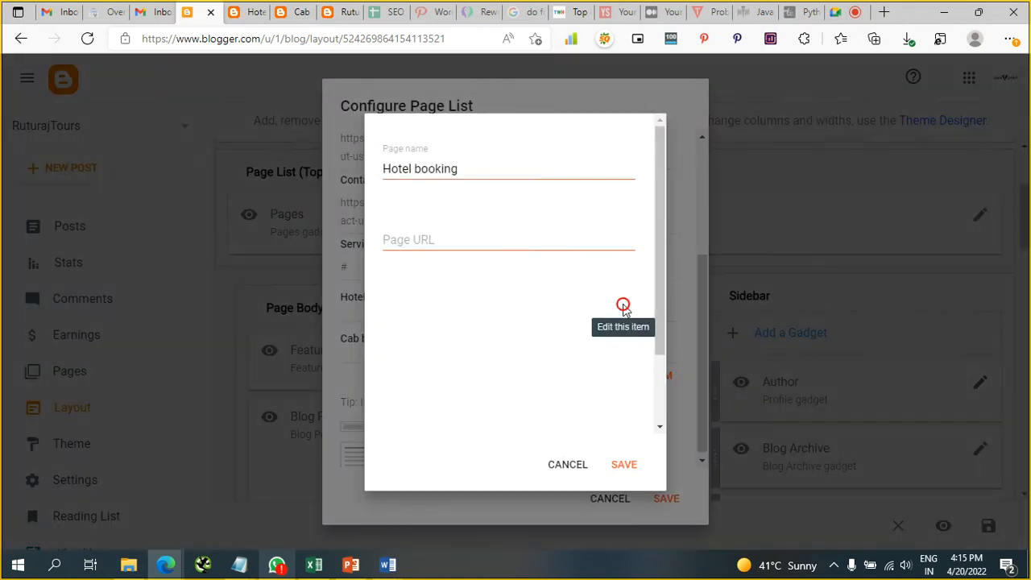
left_click(481, 241)
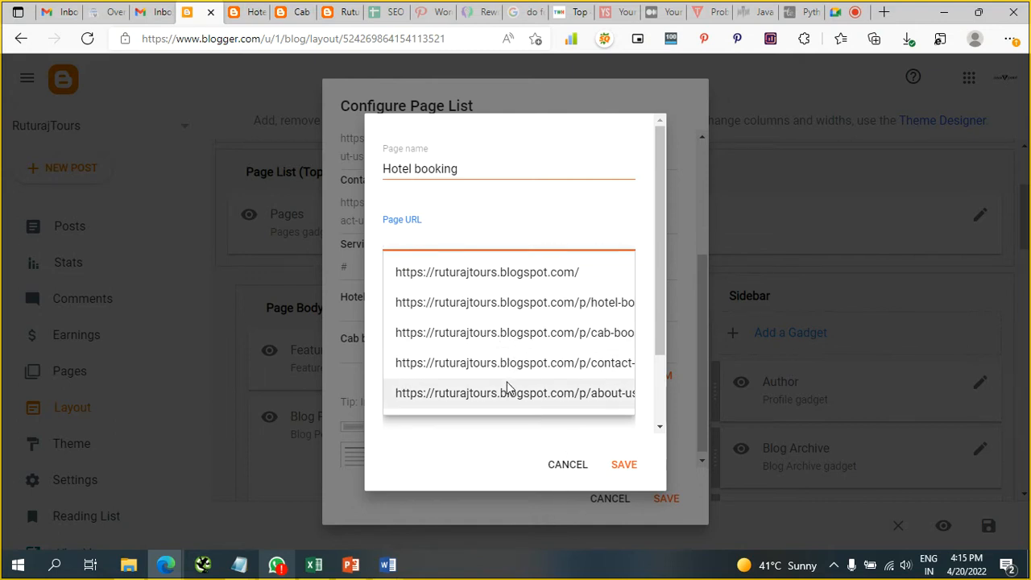
left_click(502, 311)
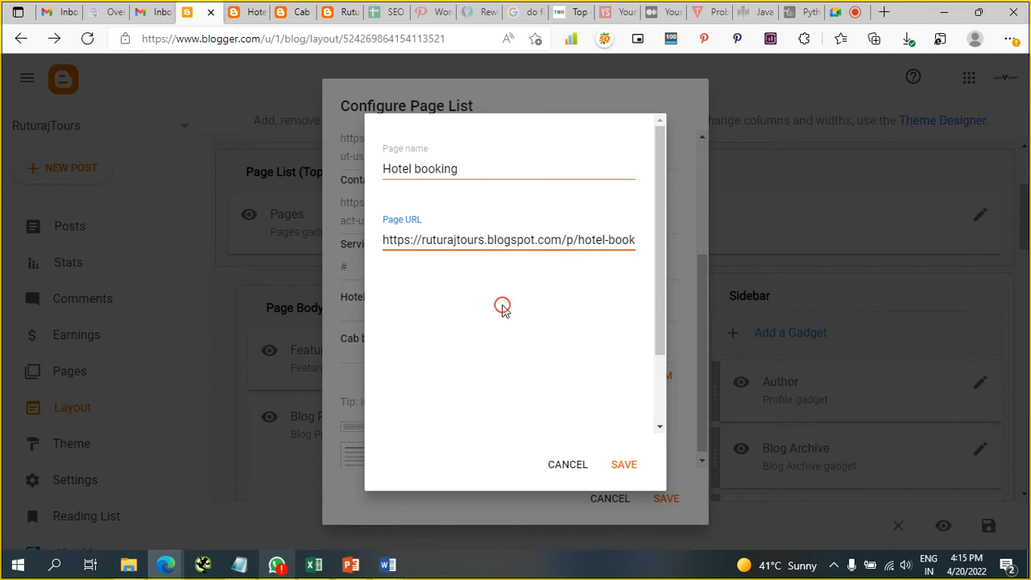
left_click(622, 465)
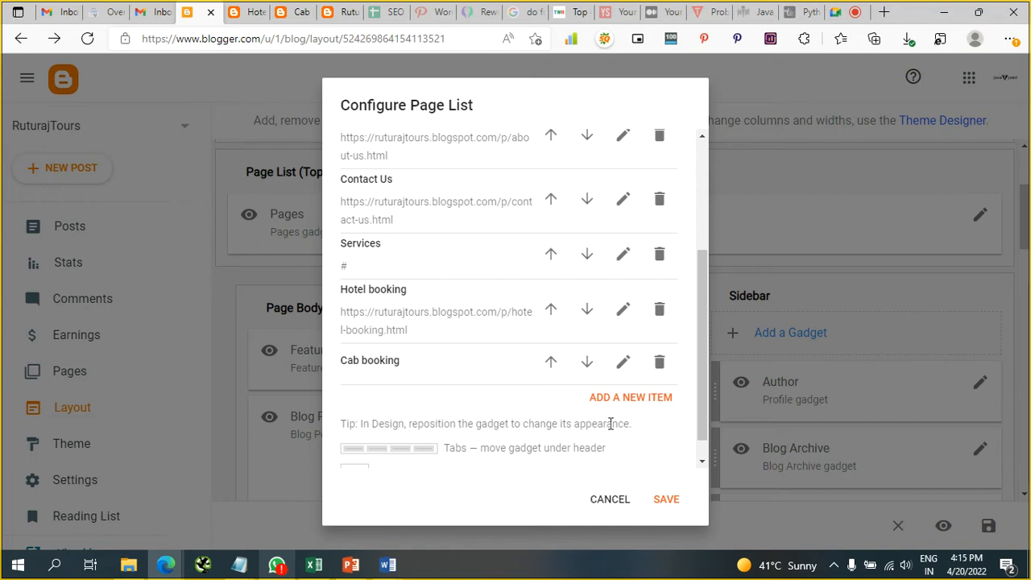
Link the Cab Booking entry to its published page URL and save the page list
left_click(623, 364)
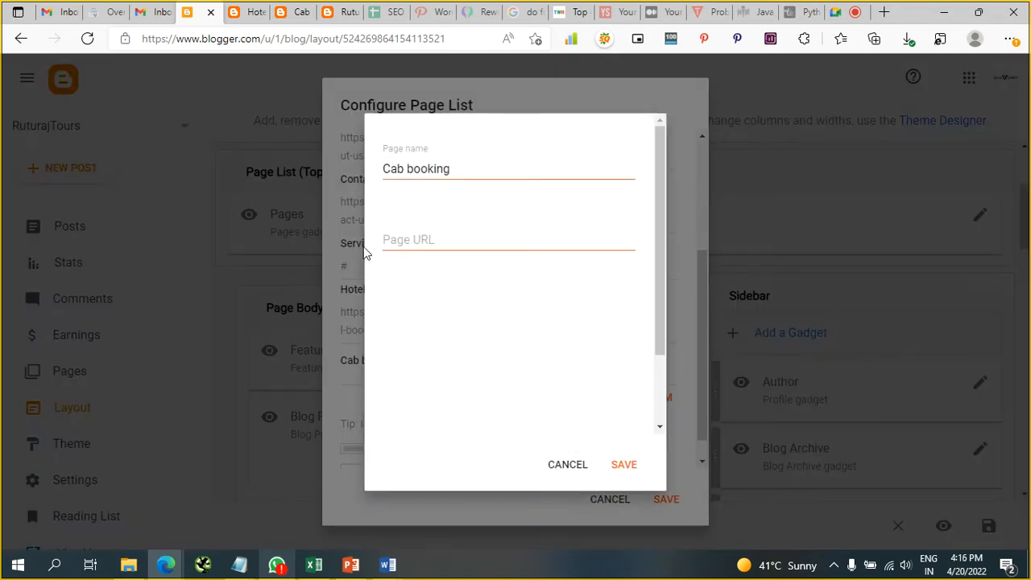
left_click(410, 244)
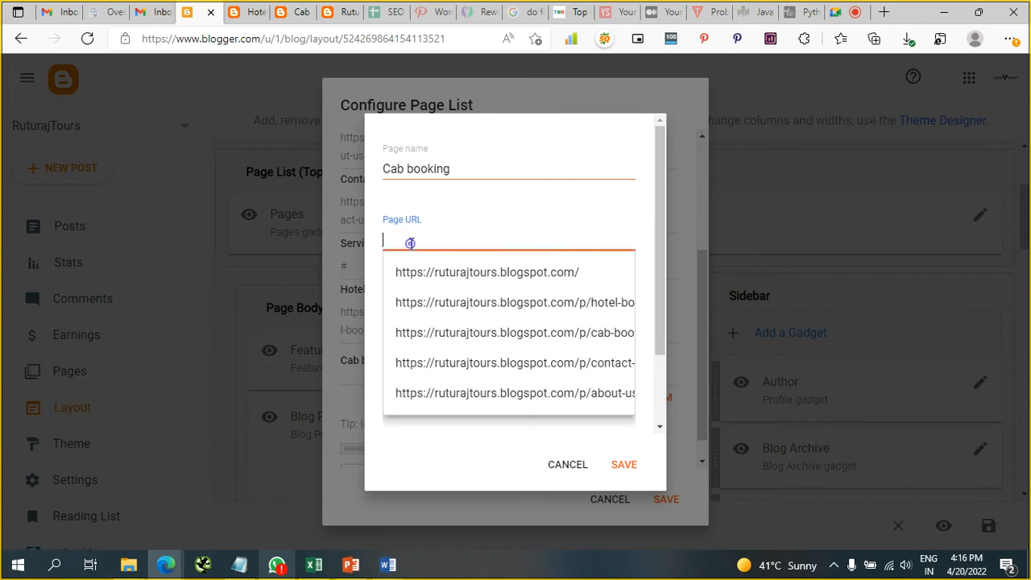
left_click(444, 343)
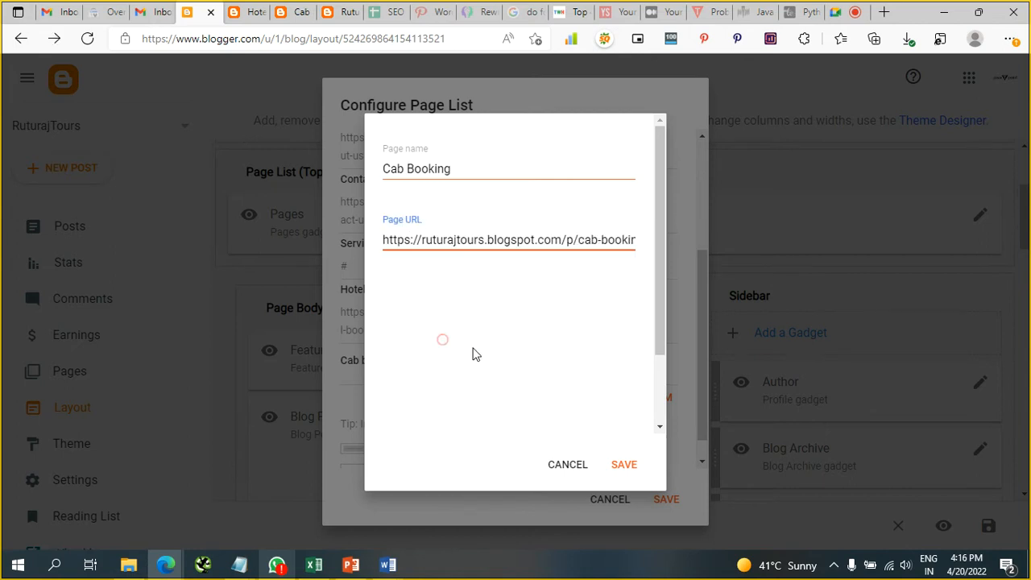
left_click(625, 466)
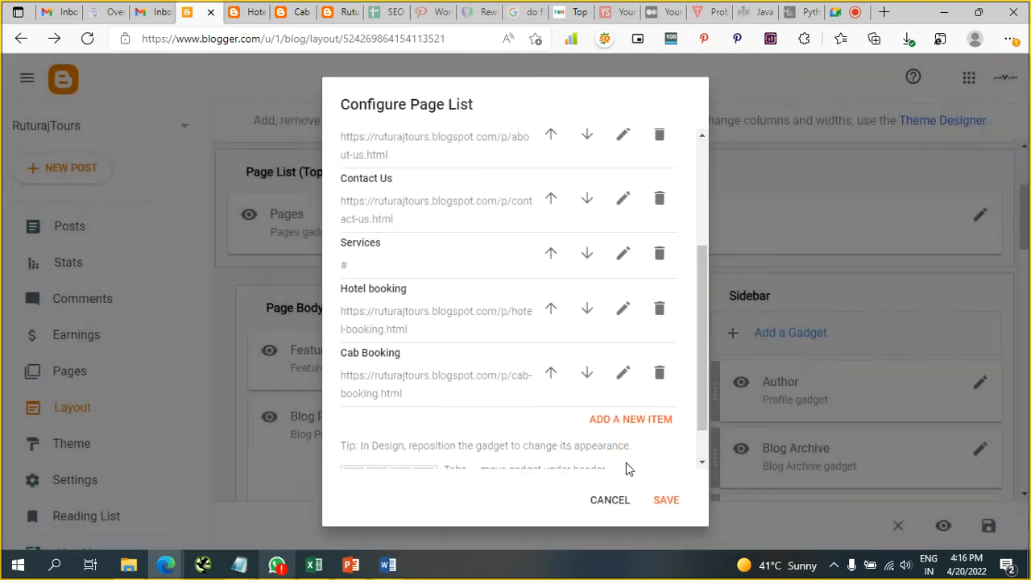
scroll(512, 419, "down", 1)
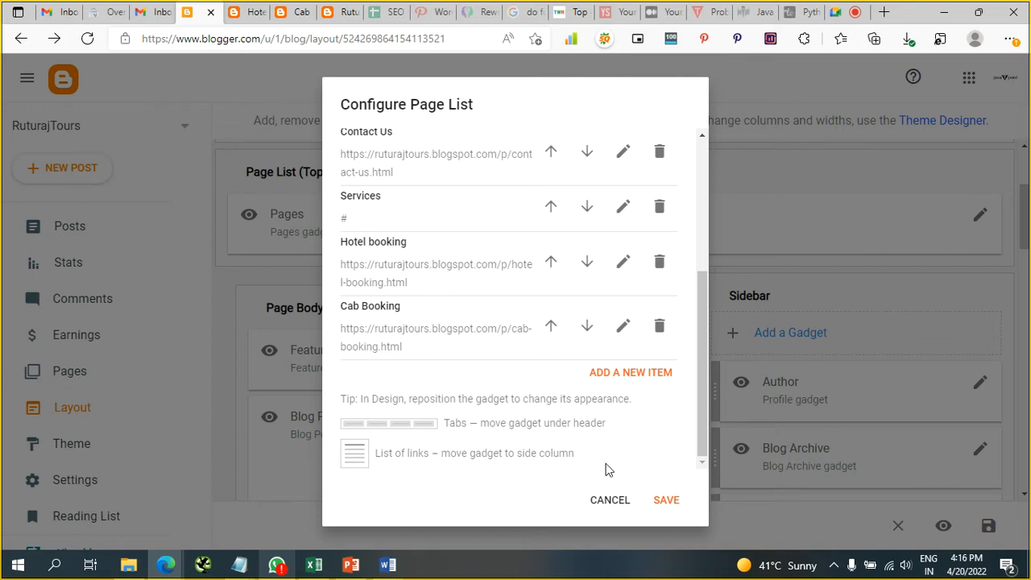
left_click(670, 501)
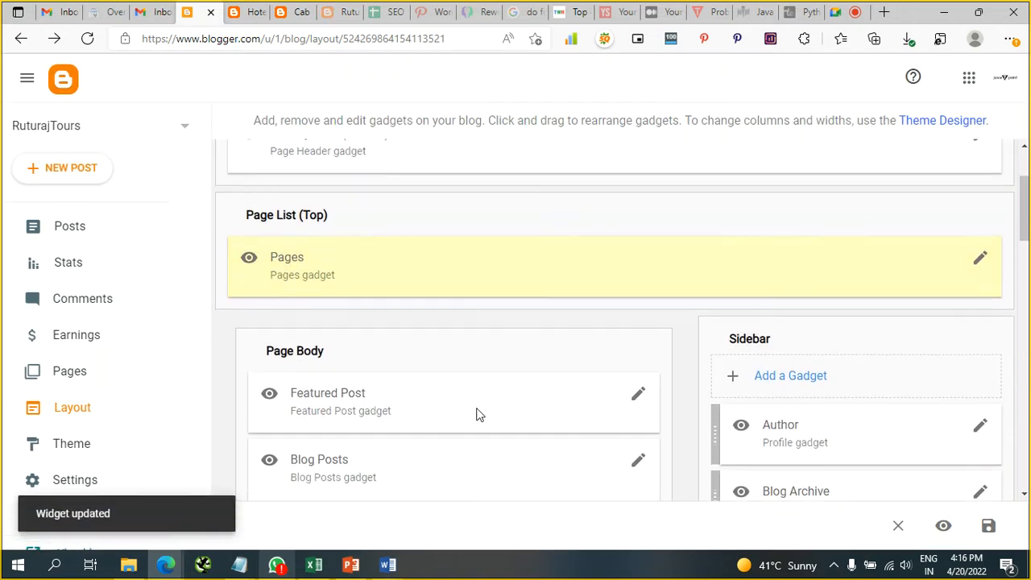
Re-save the Pages gadget list and view the live Hotel booking page's updated menu
left_click(981, 248)
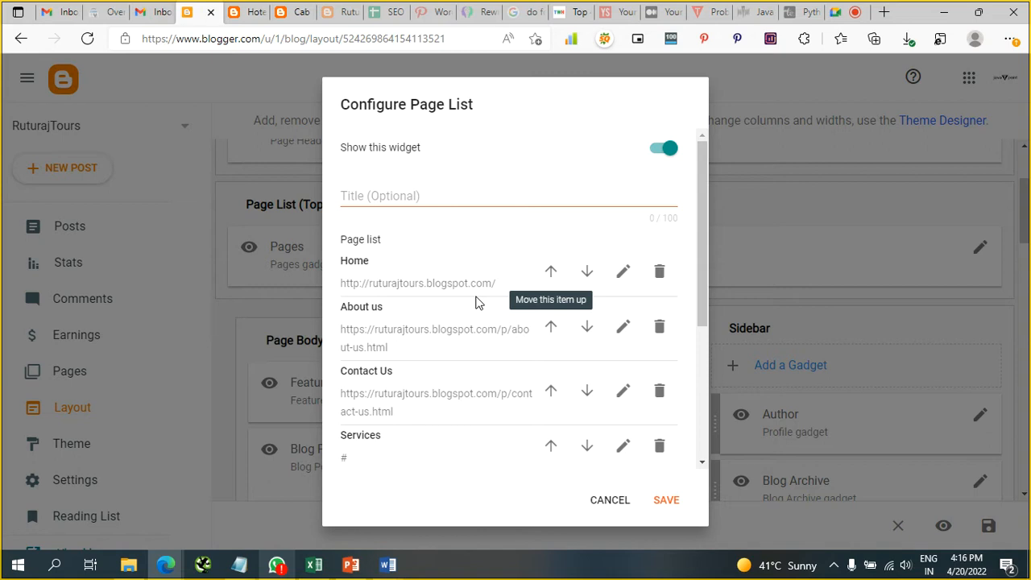
scroll(477, 302, "down", 1)
scroll(477, 302, "up", 1)
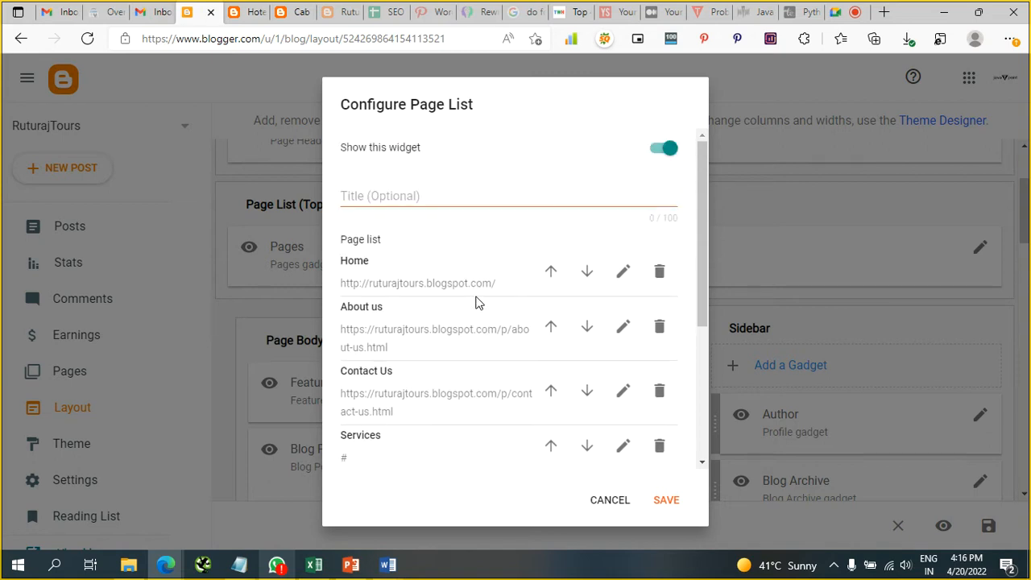
scroll(476, 302, "down", 2)
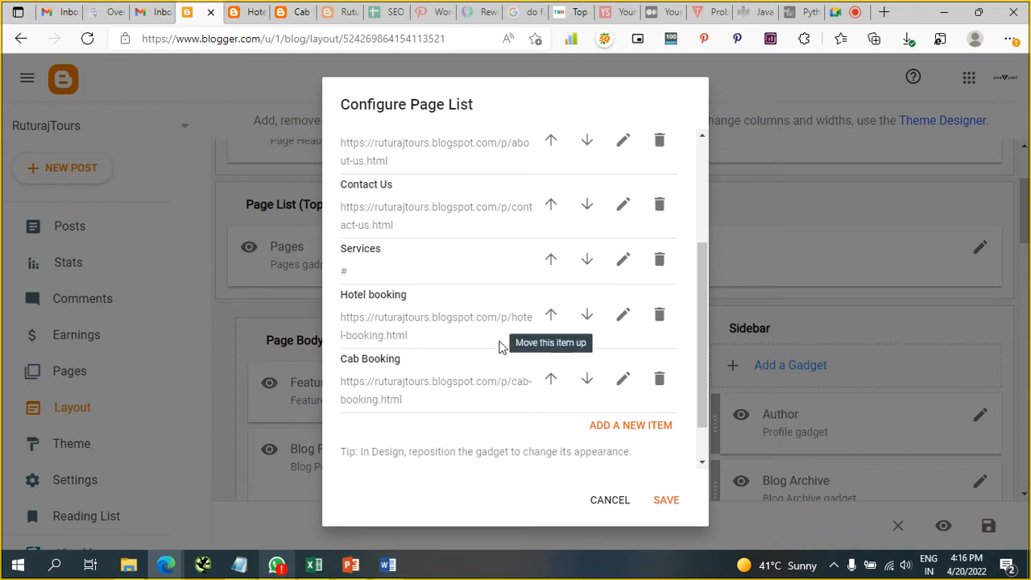
scroll(532, 376, "down", 1)
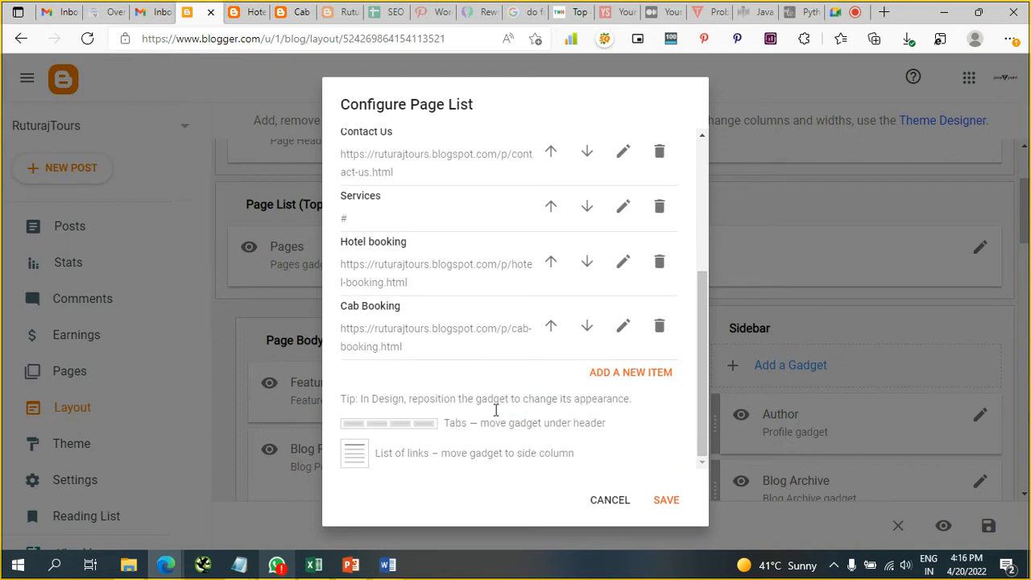
left_click(667, 499)
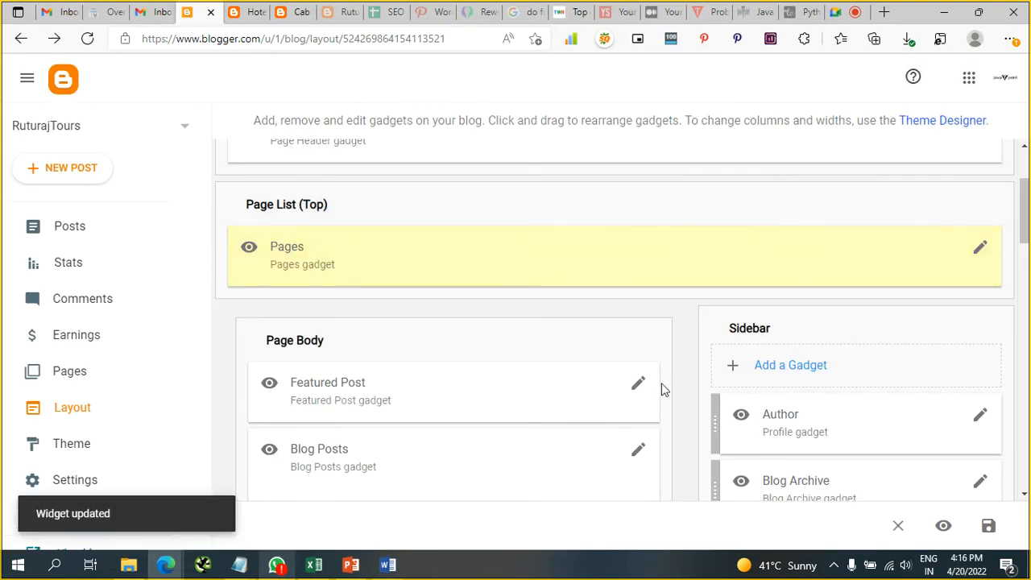
left_click(238, 16)
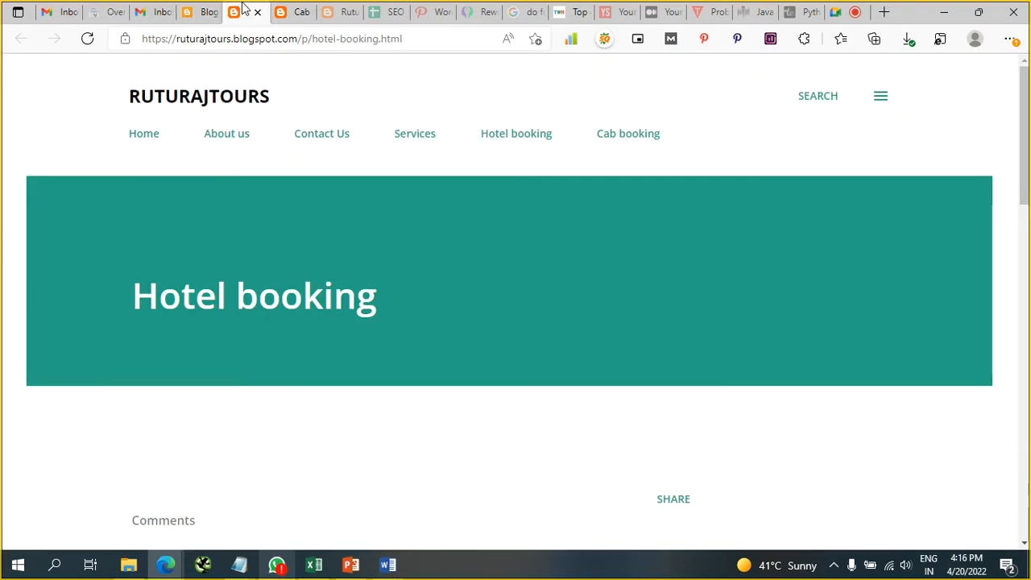
Check the blog's home page shows the six-item menu, then return to Blogger's Layout
left_click(141, 145)
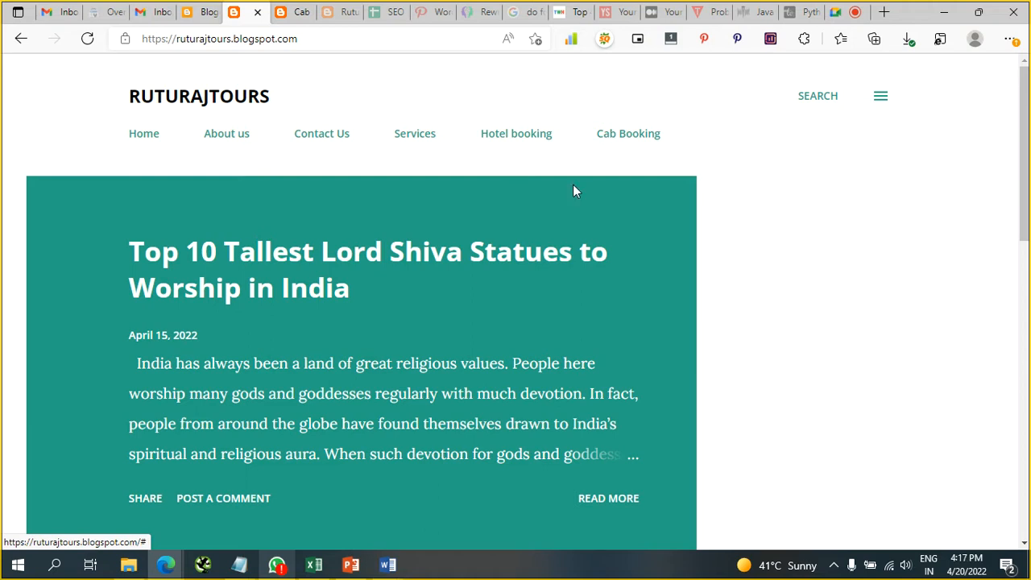
left_click(200, 9)
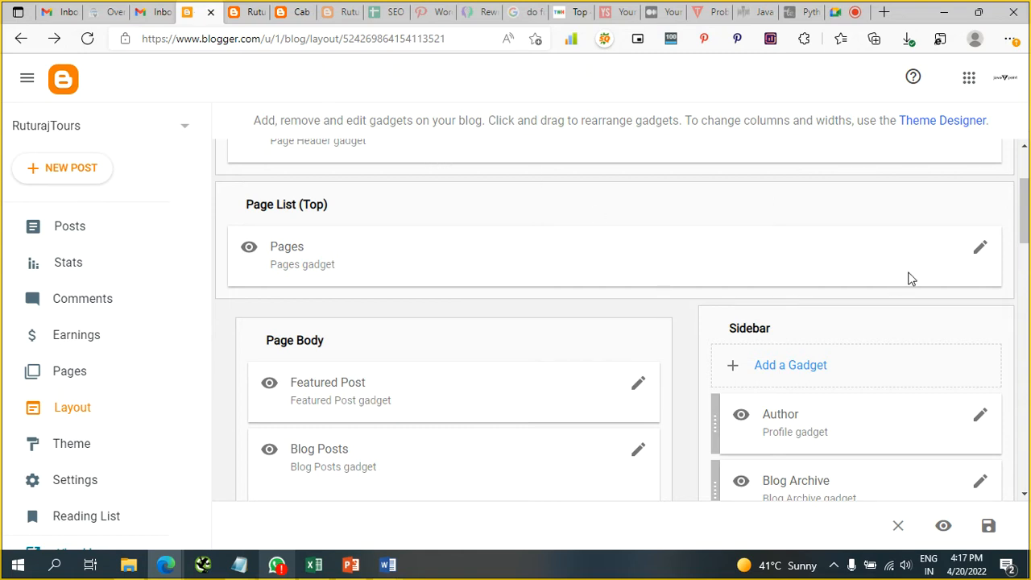
Re-save the six-entry Pages gadget list ending in Hotel booking and Cab Booking, then go to Pages
left_click(979, 249)
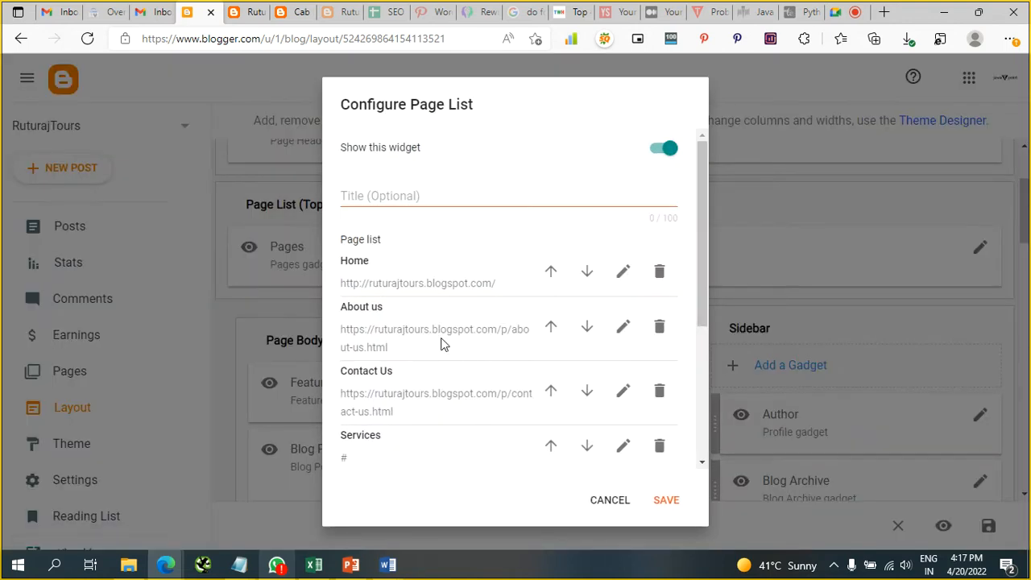
scroll(488, 379, "down", 3)
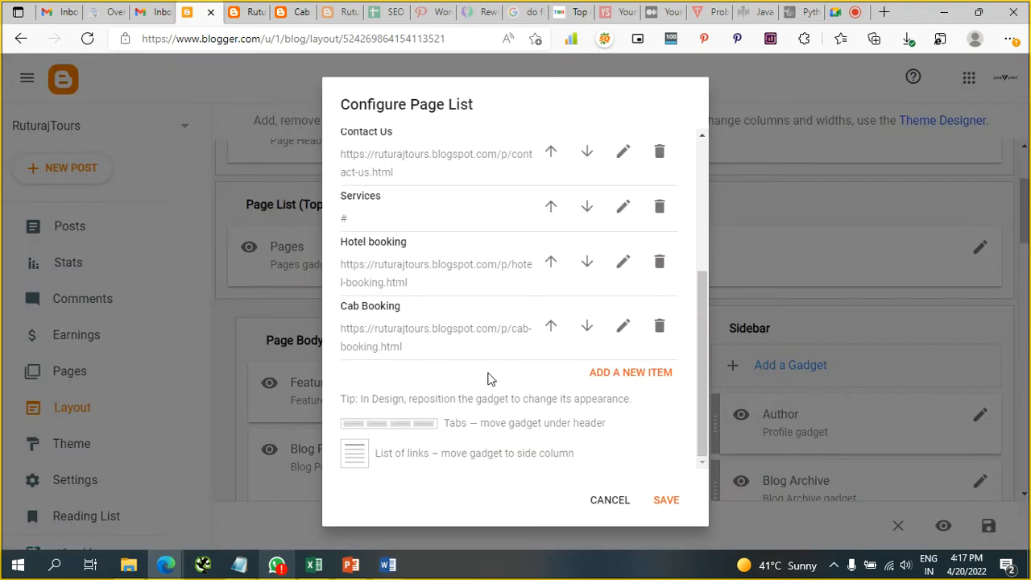
scroll(488, 379, "up", 3)
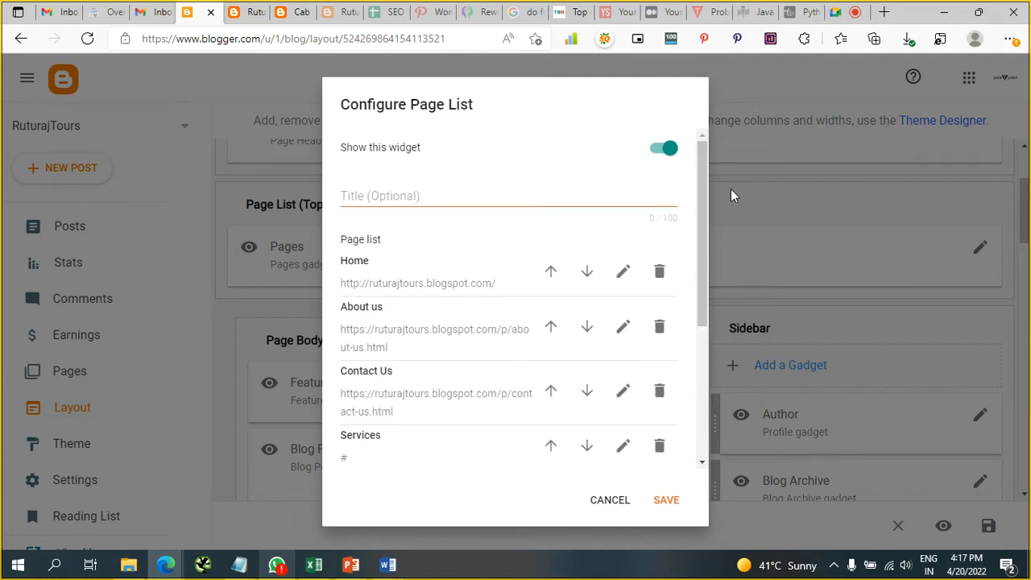
left_click(667, 500)
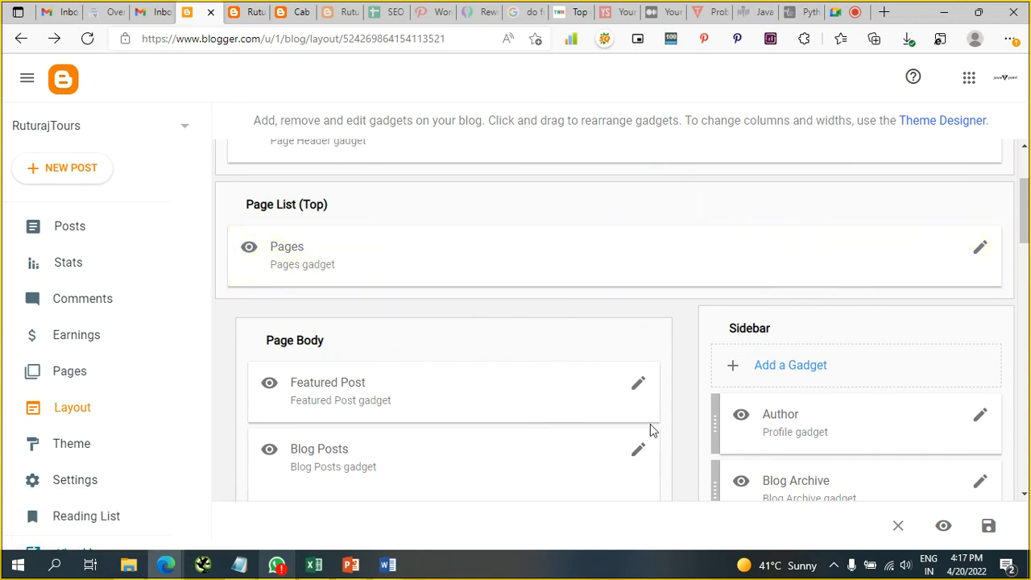
left_click(71, 379)
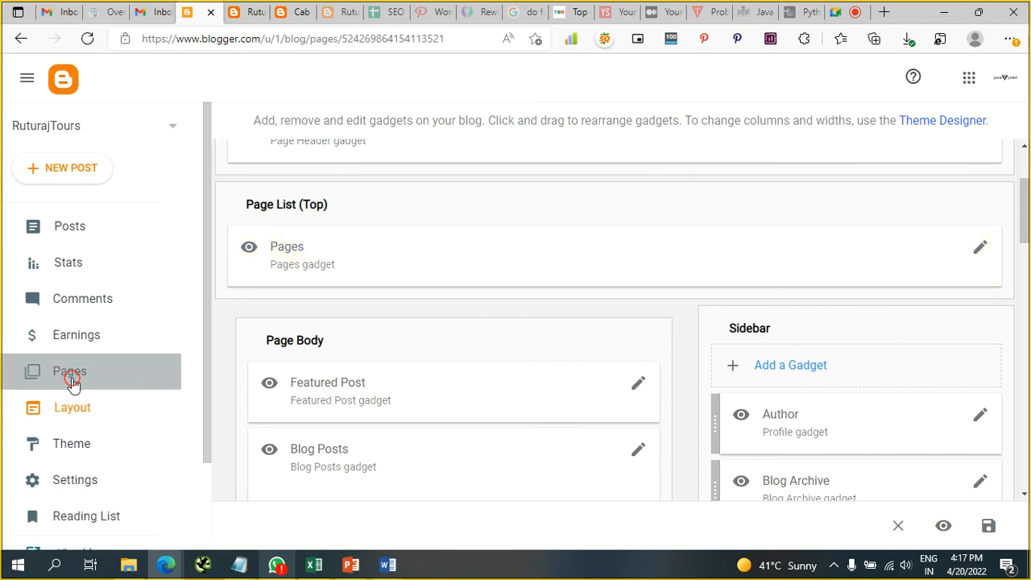
View the live blog's Contact Us page, confirm it is still empty, then return to the Pages list
left_click(77, 552)
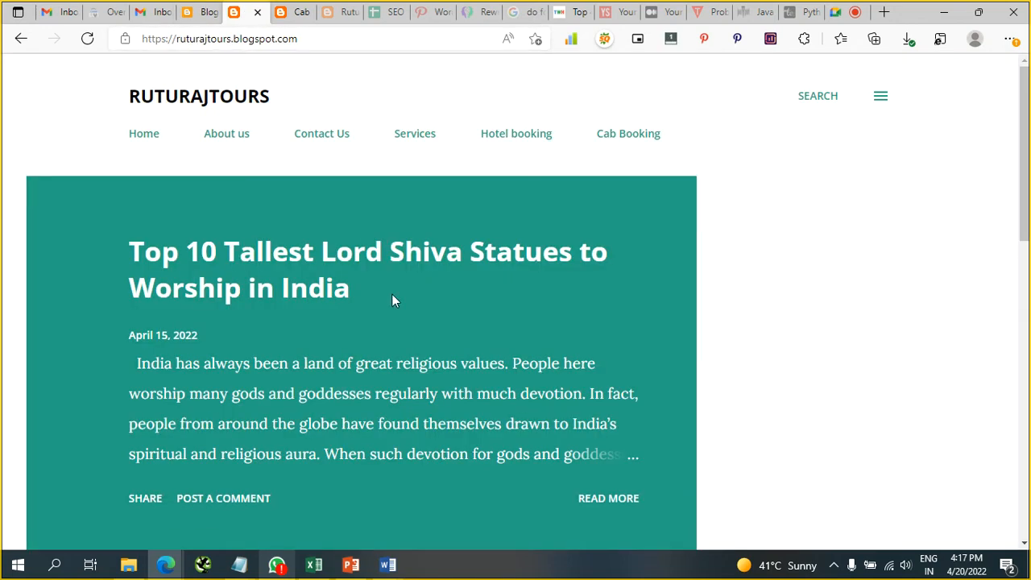
left_click(315, 133)
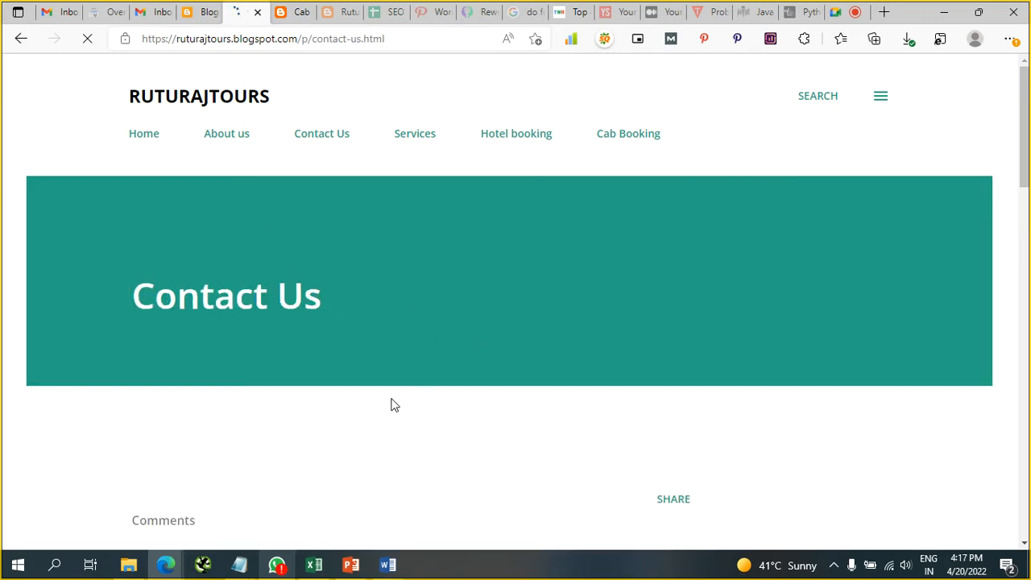
scroll(394, 405, "down", 3)
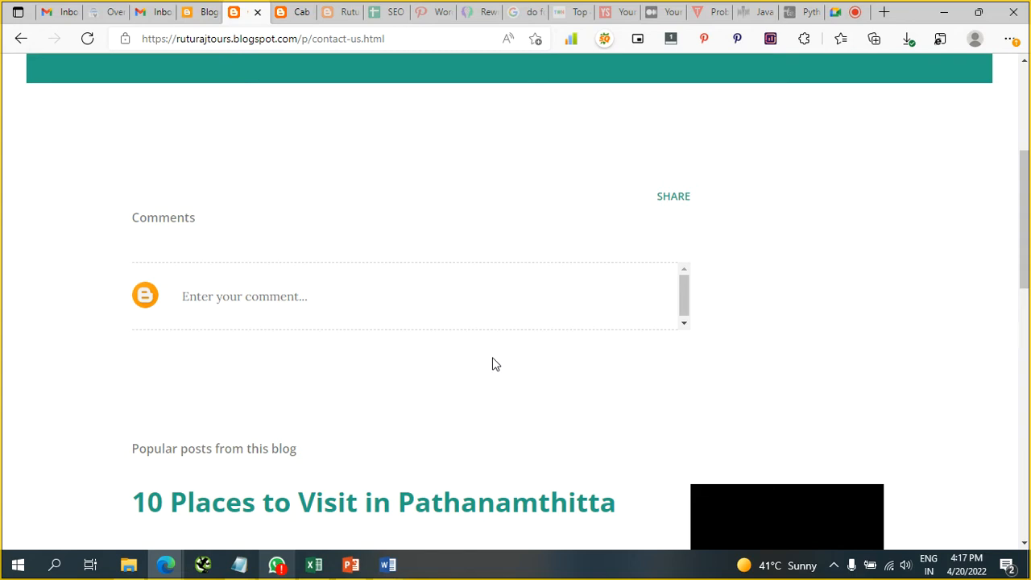
scroll(495, 365, "up", 4)
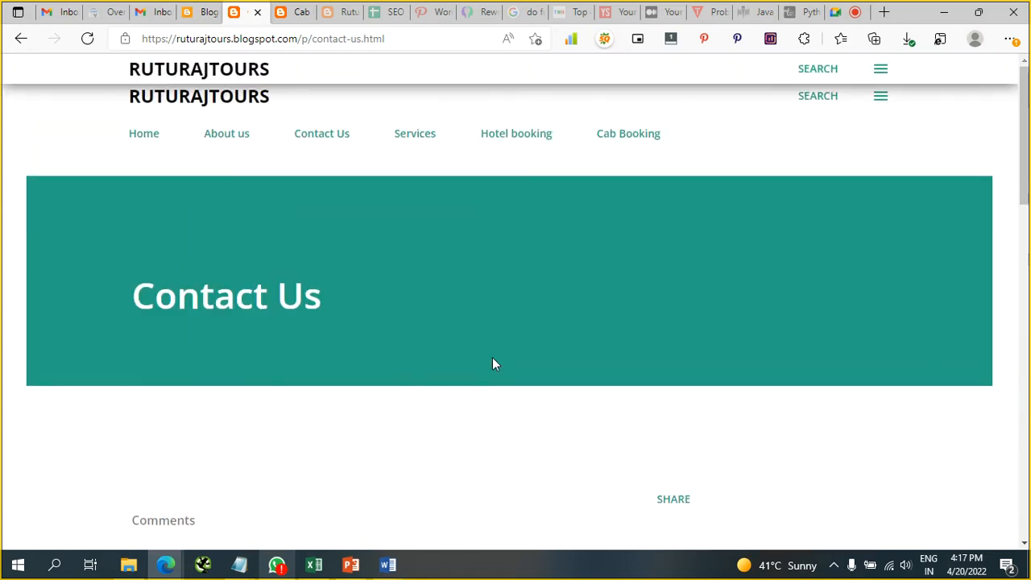
scroll(495, 363, "down", 2)
scroll(495, 364, "up", 2)
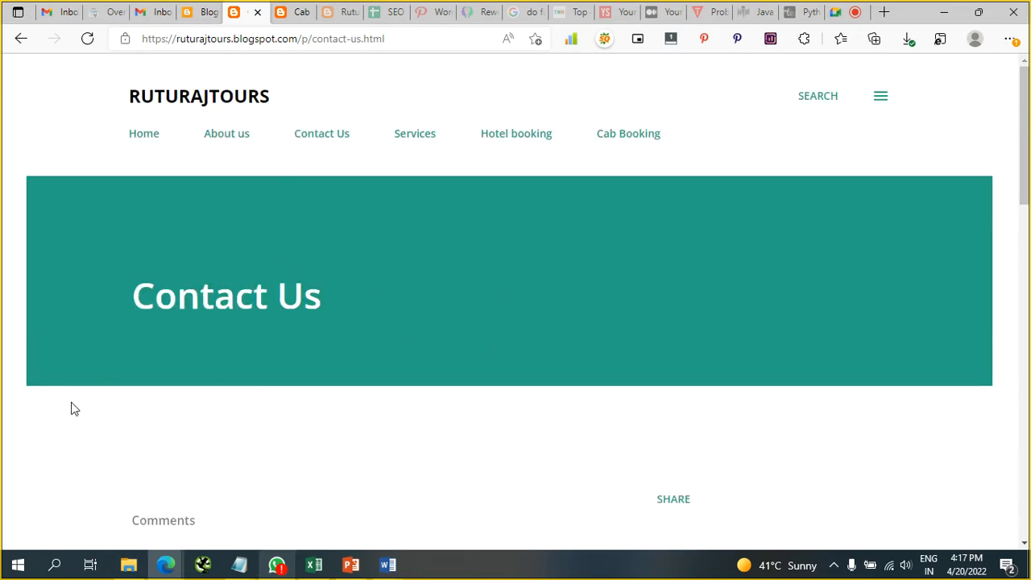
scroll(538, 341, "down", 15)
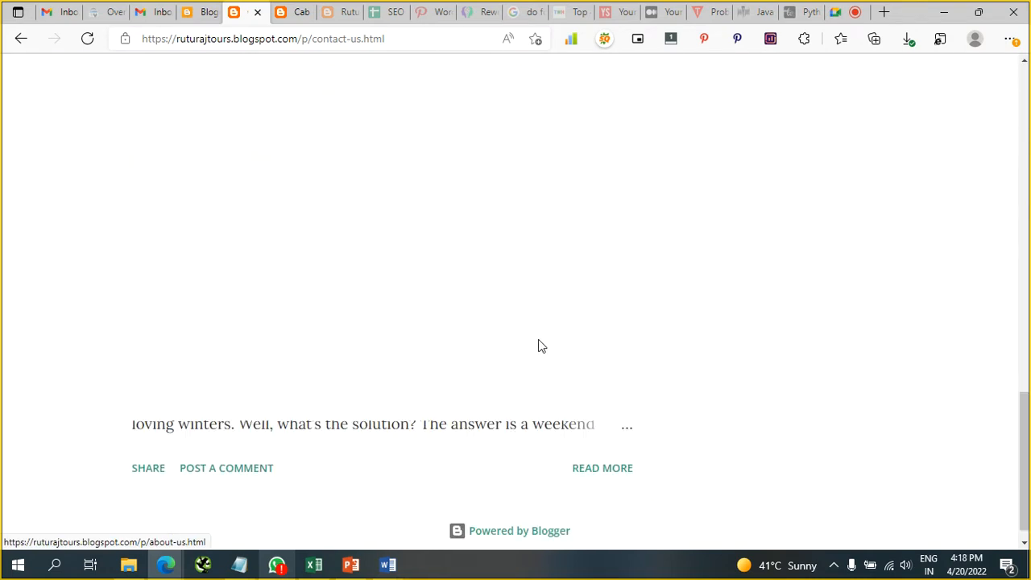
scroll(538, 341, "up", 15)
scroll(540, 346, "down", 15)
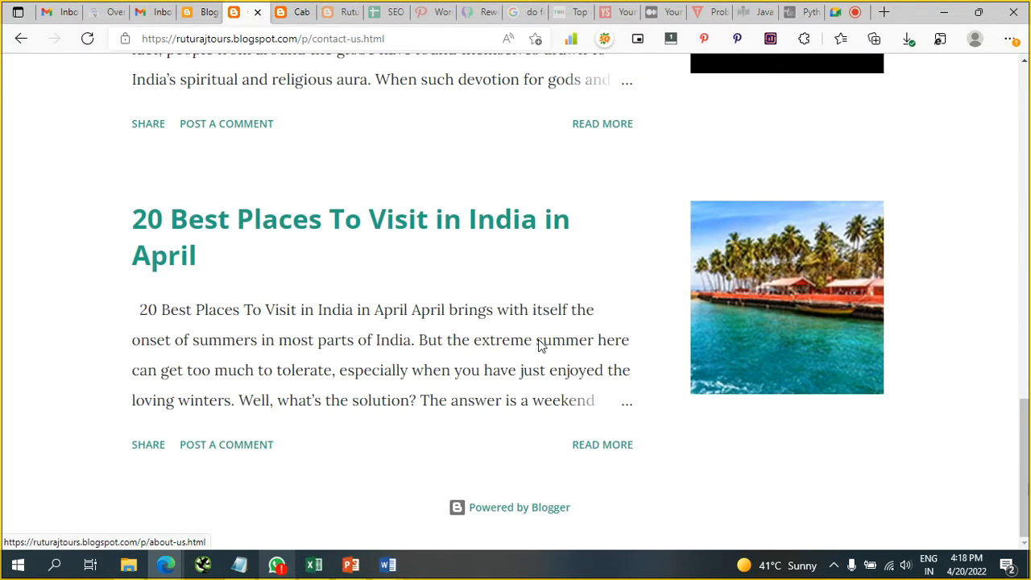
scroll(540, 345, "up", 15)
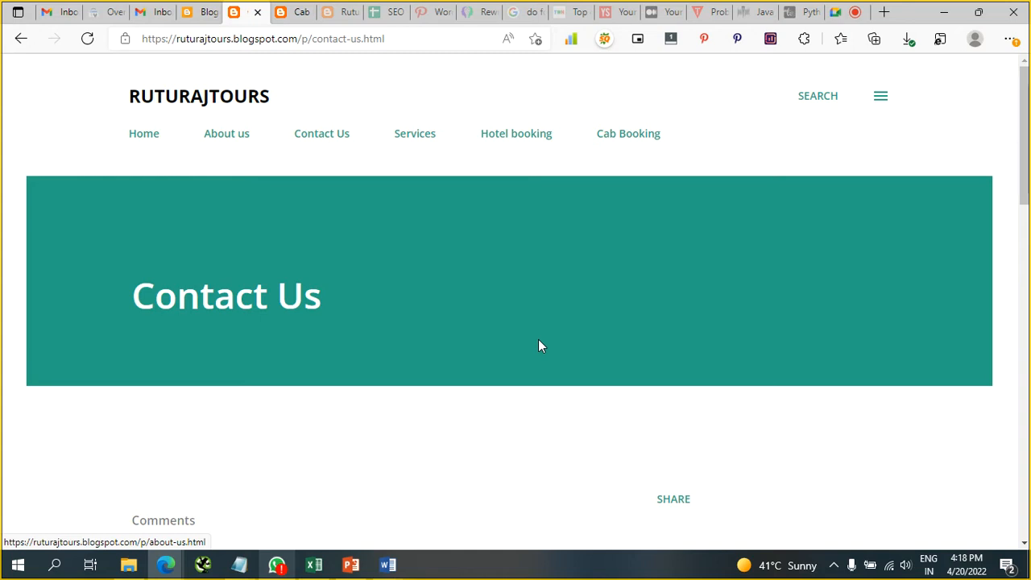
key("End")
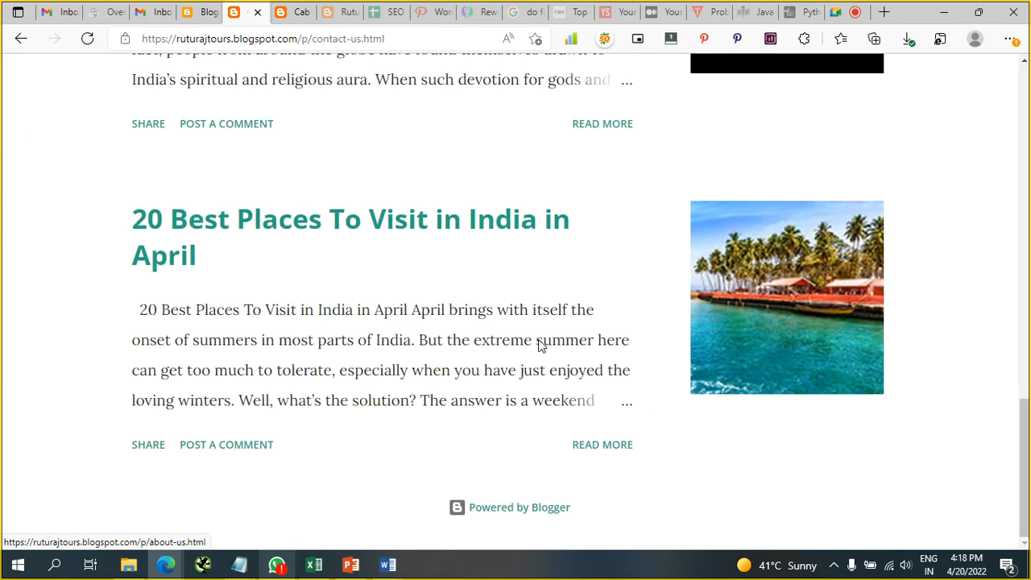
key("Home")
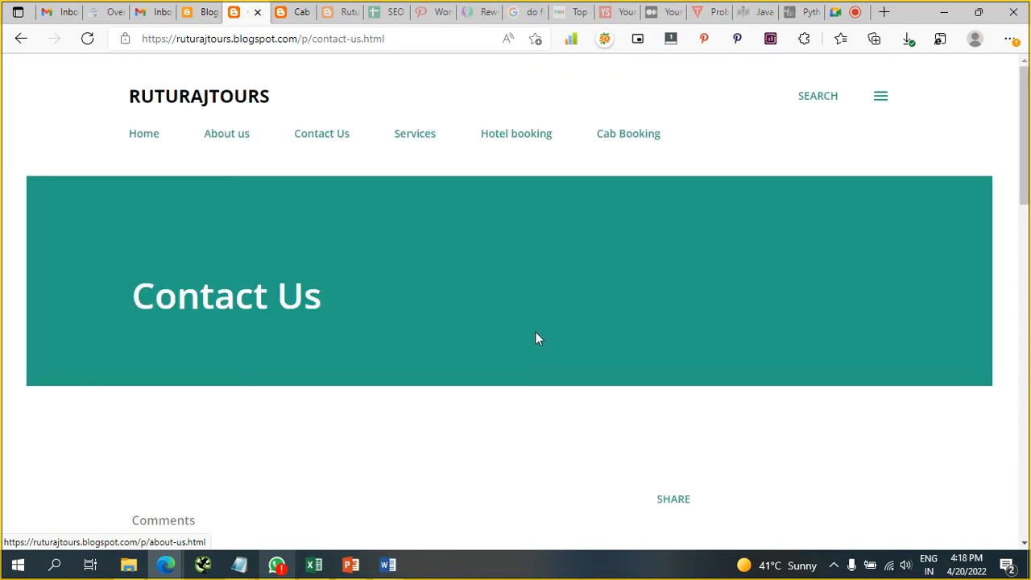
left_click(208, 8)
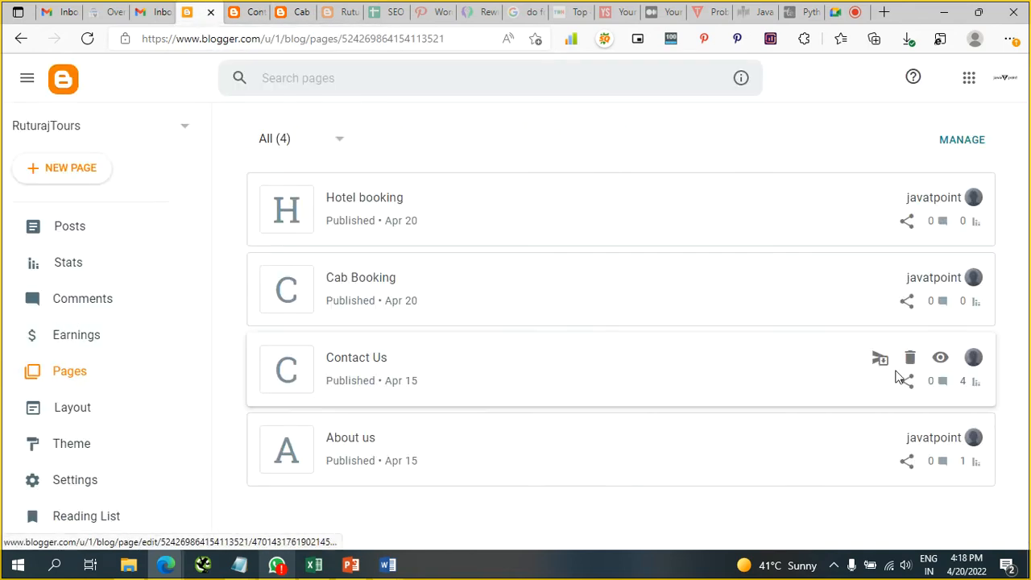
Open the empty Contact Us page in the editor, then switch to the Gmail inbox
left_click(553, 368)
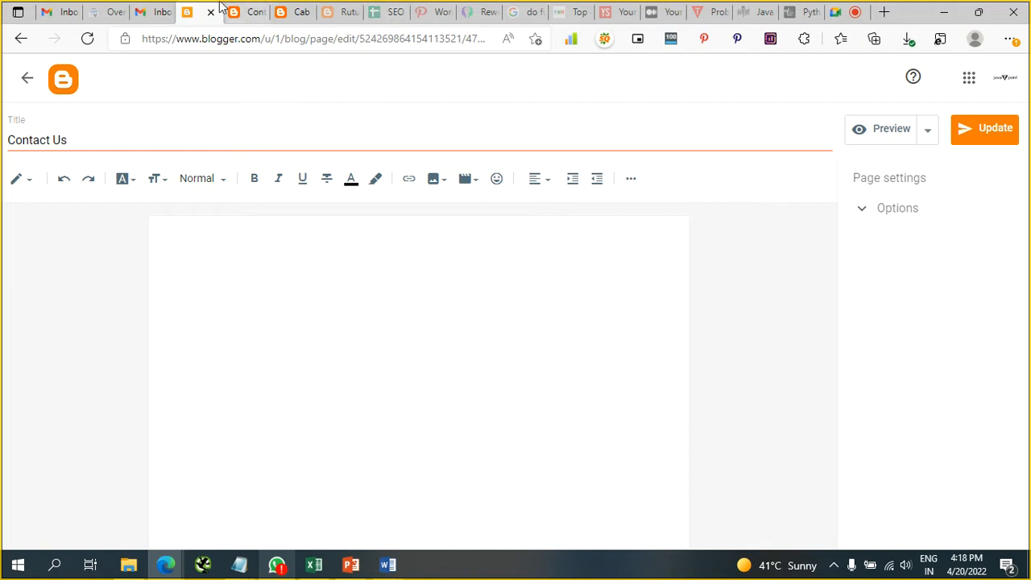
left_click(157, 11)
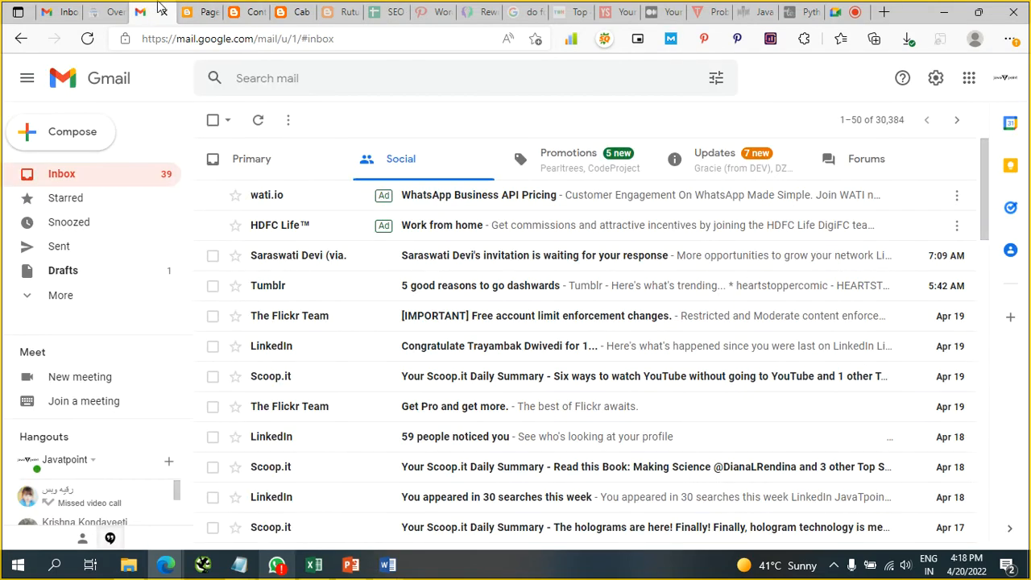
Launch Google Forms from Gmail's Google apps launcher
left_click(971, 78)
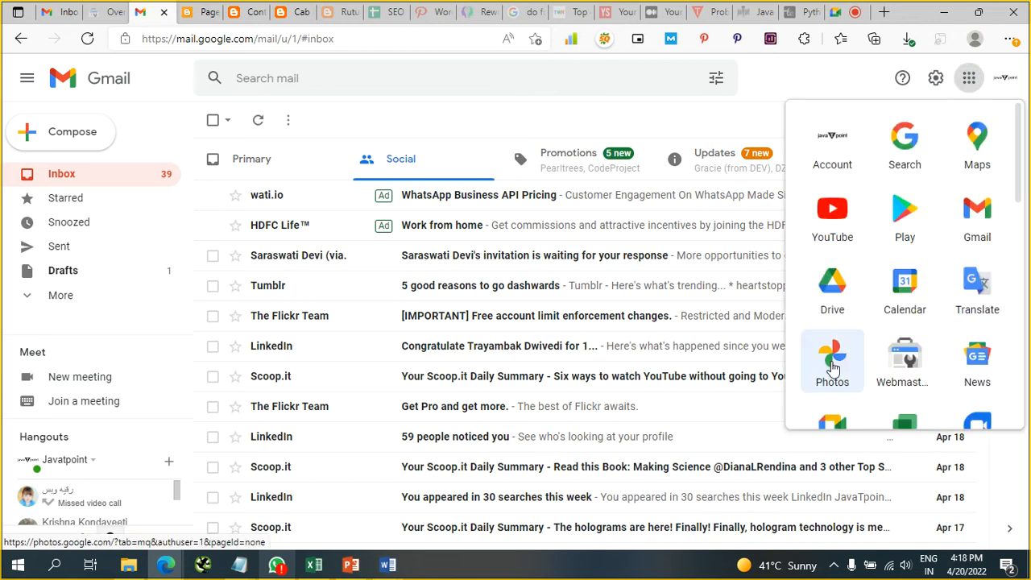
scroll(924, 358, "down", 5)
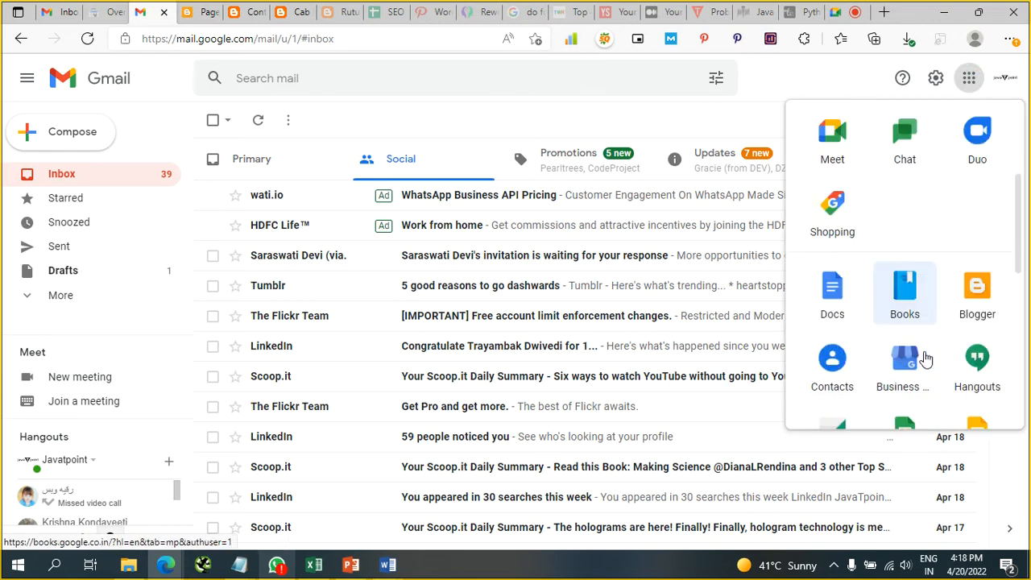
scroll(925, 359, "down", 3)
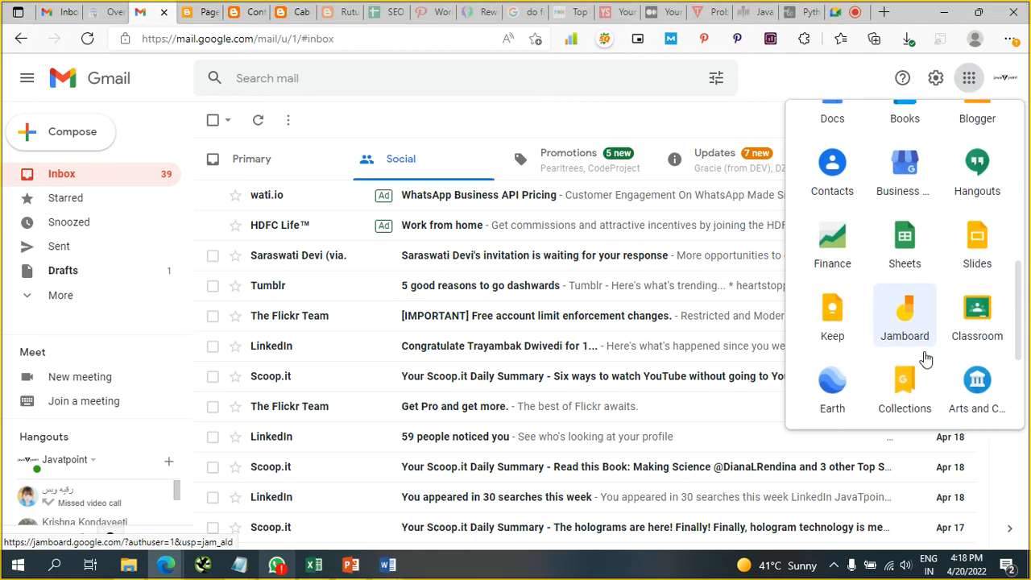
scroll(924, 351, "down", 4)
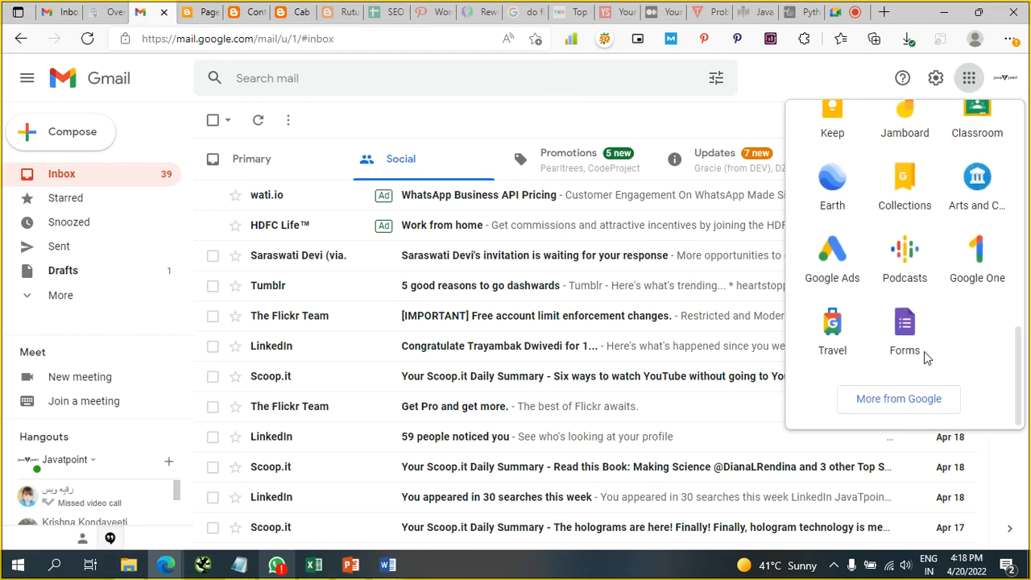
left_click(905, 339)
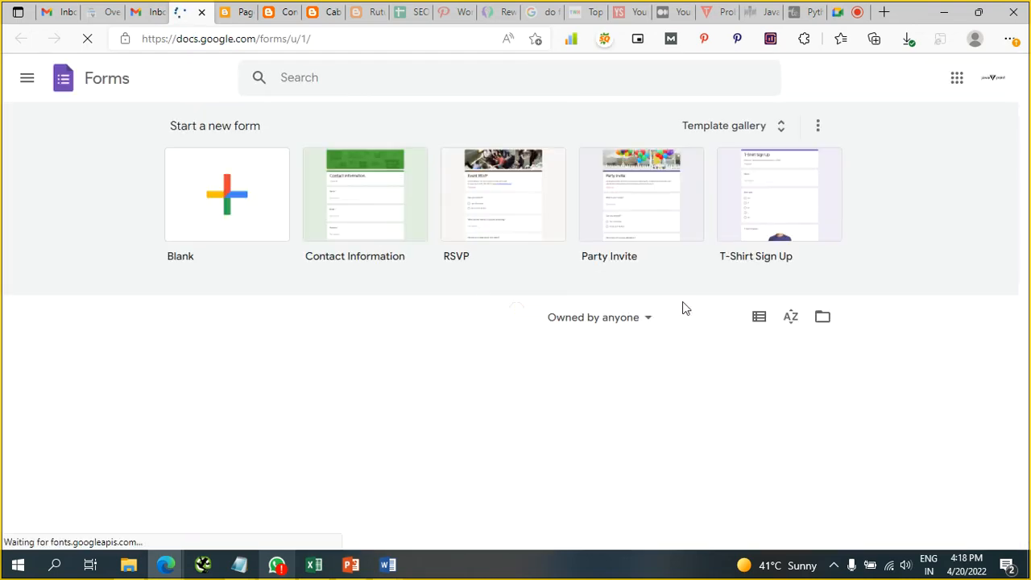
Start a new form from the Contact Information template
left_click(358, 192)
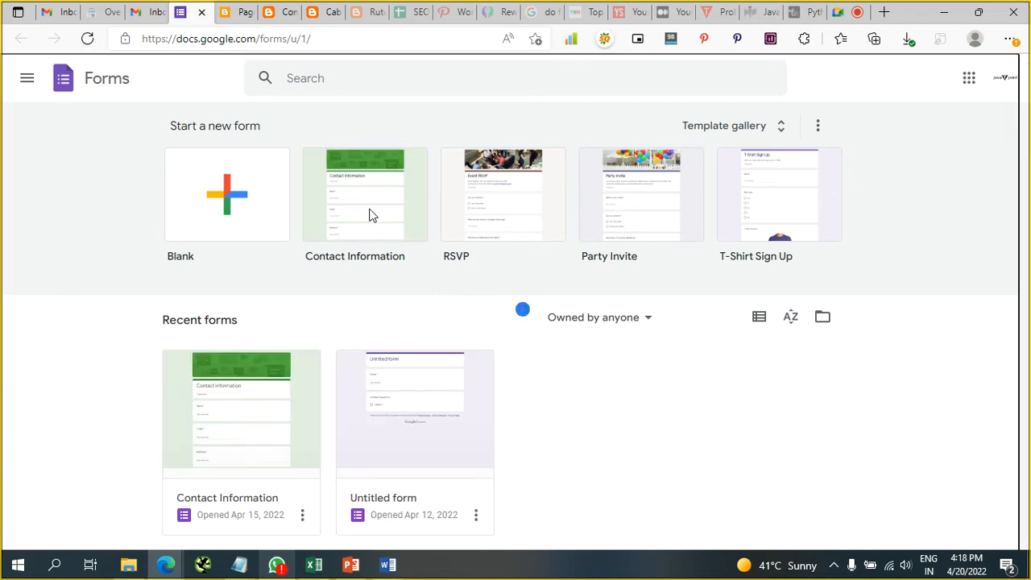
left_click(371, 214)
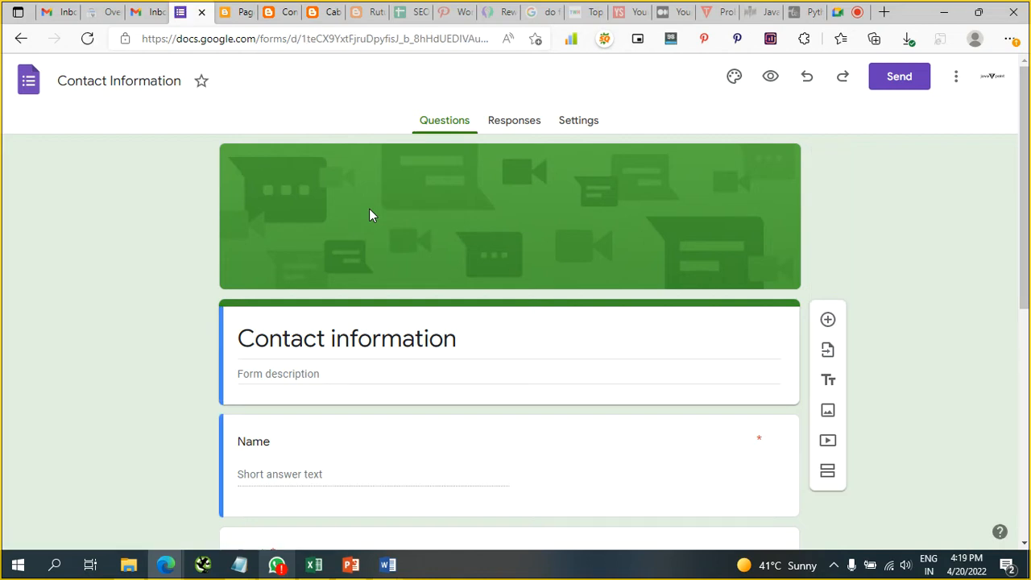
scroll(585, 323, "down", 5)
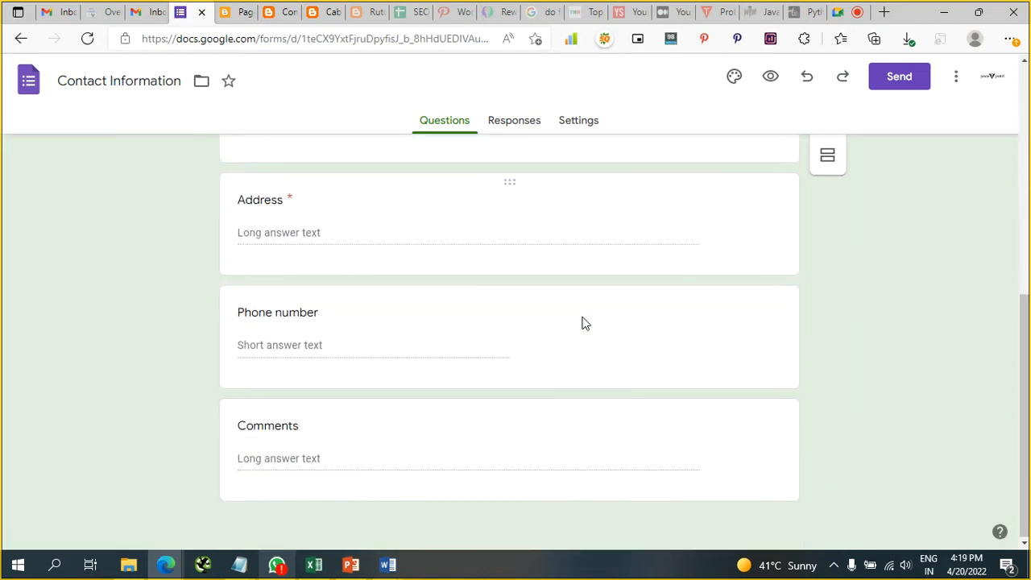
scroll(585, 323, "up", 5)
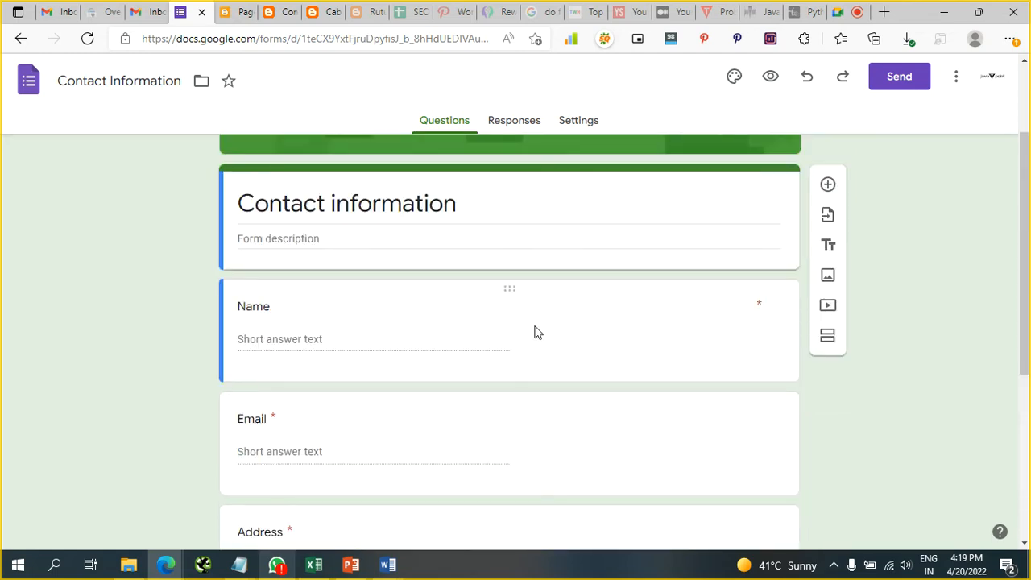
scroll(412, 382, "down", 3)
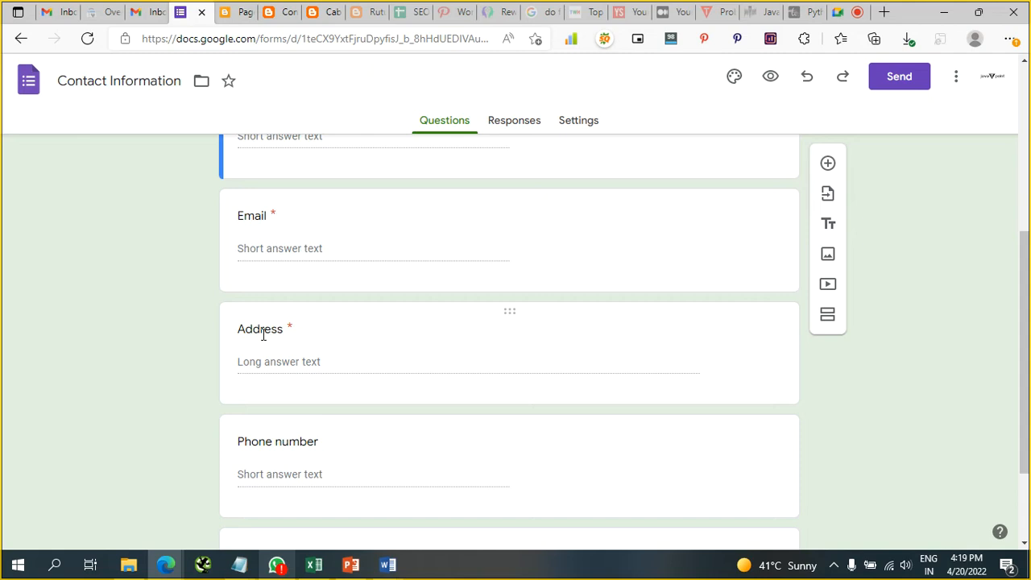
scroll(368, 373, "down", 2)
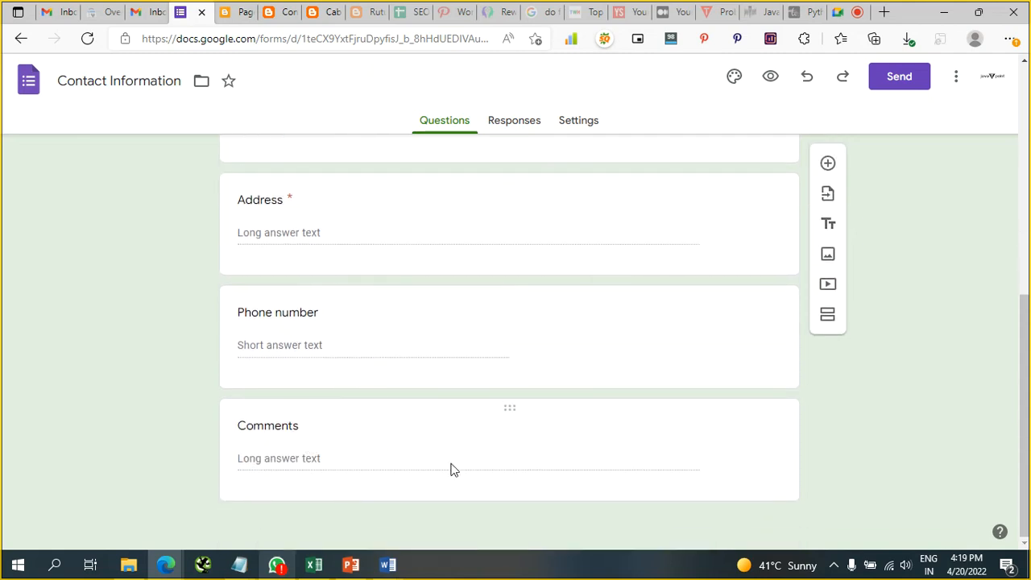
scroll(451, 470, "up", 5)
scroll(451, 469, "down", 4)
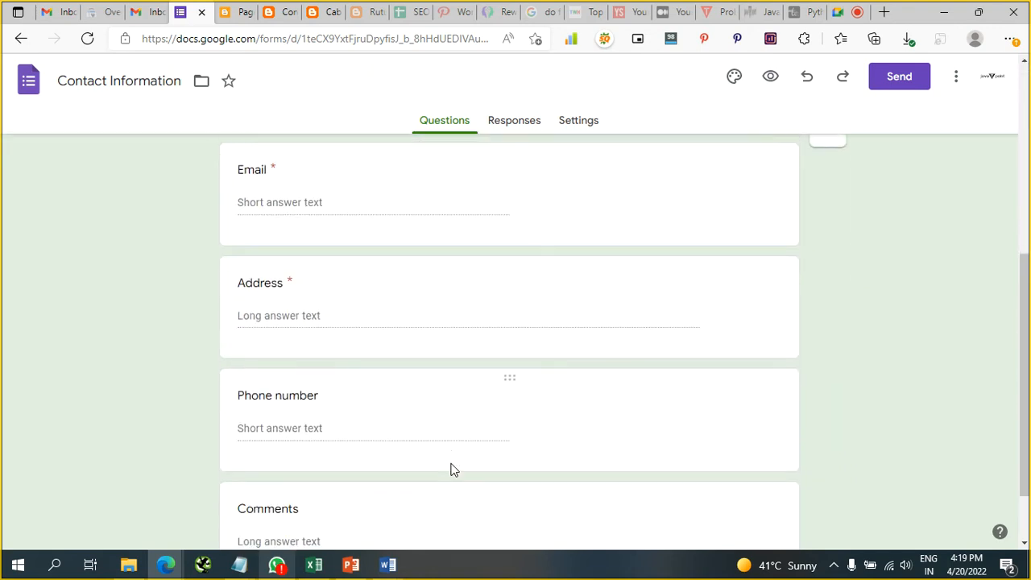
scroll(451, 470, "up", 3)
scroll(451, 470, "up", 2)
scroll(408, 462, "down", 2)
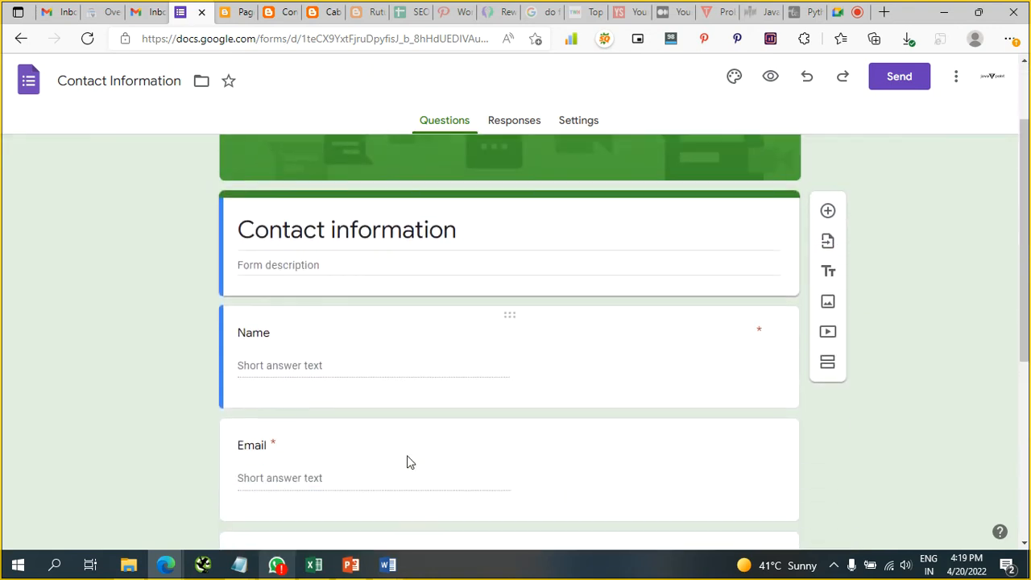
left_click(274, 219)
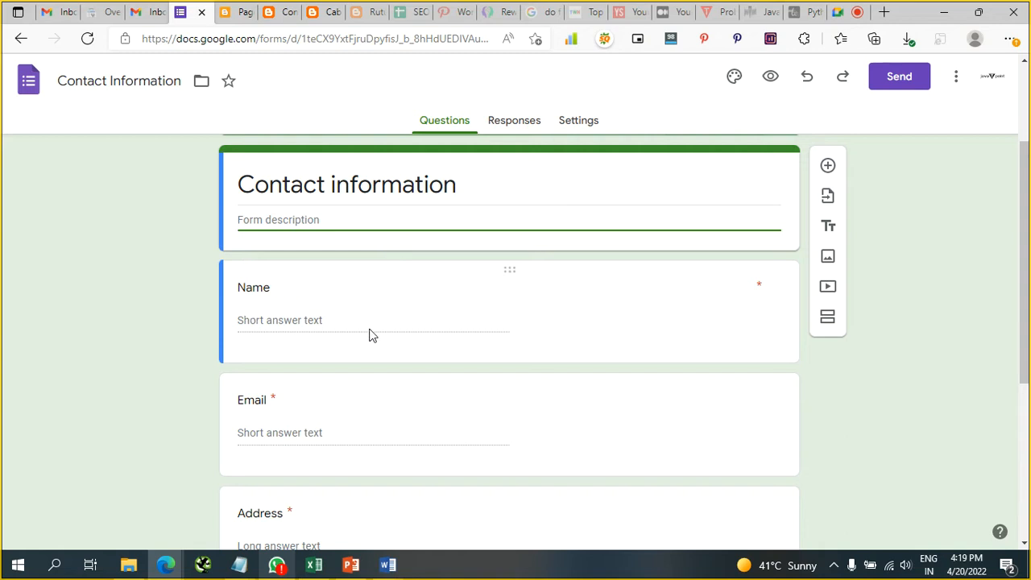
scroll(370, 334, "down", 2)
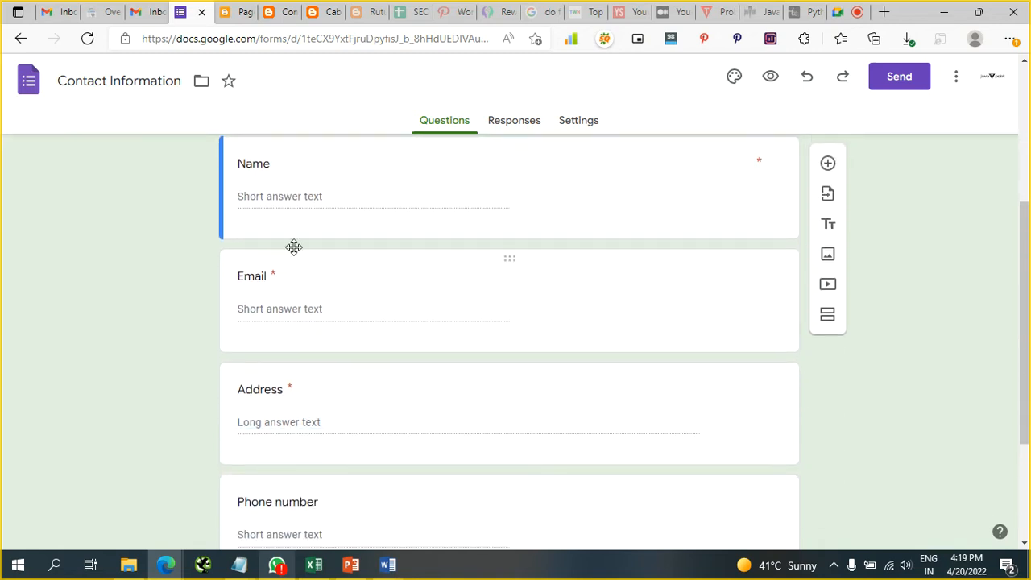
Retitle the Address question of the Contact Information form to 'URL'
left_click(281, 391)
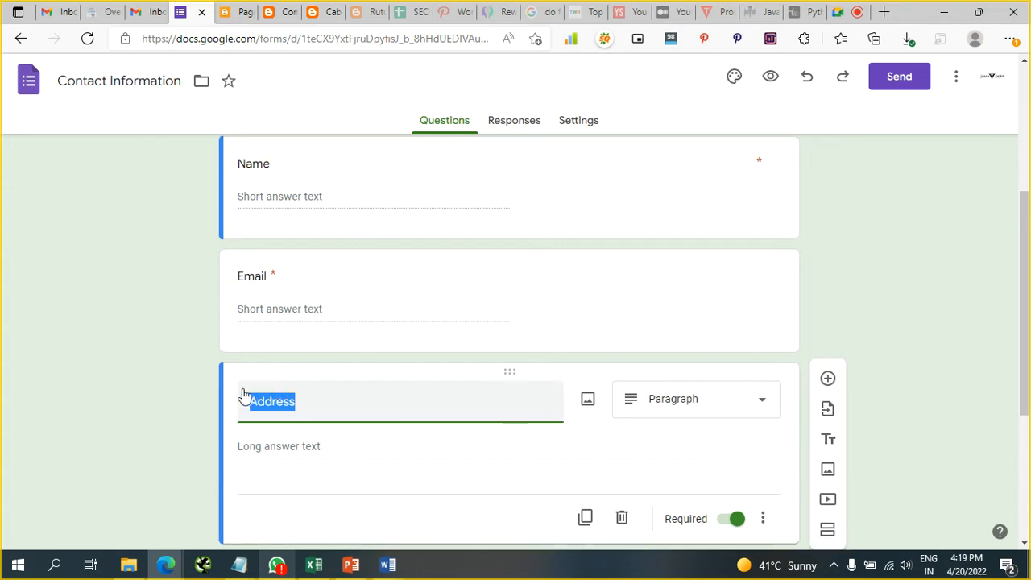
type("URL")
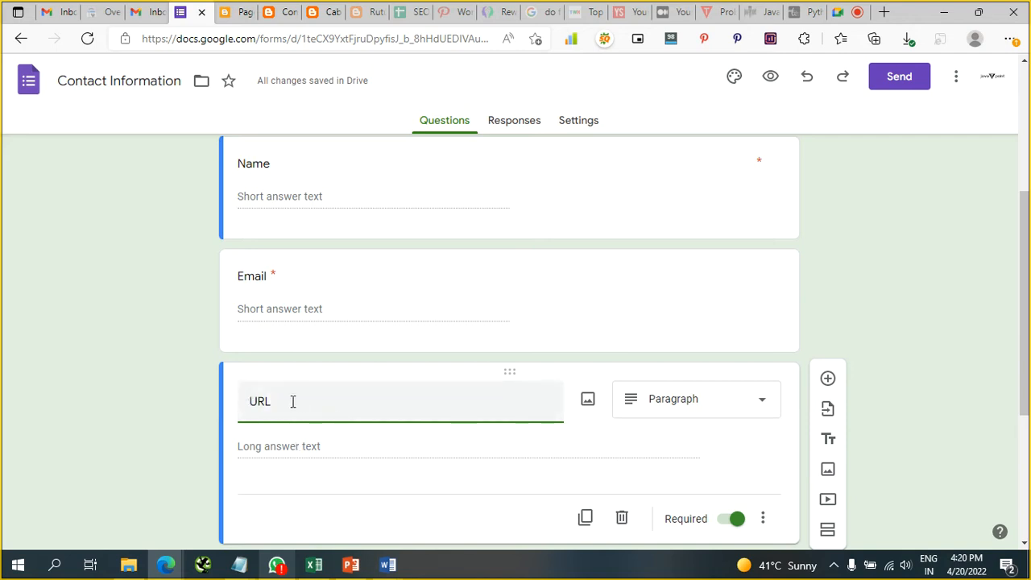
left_click(614, 327)
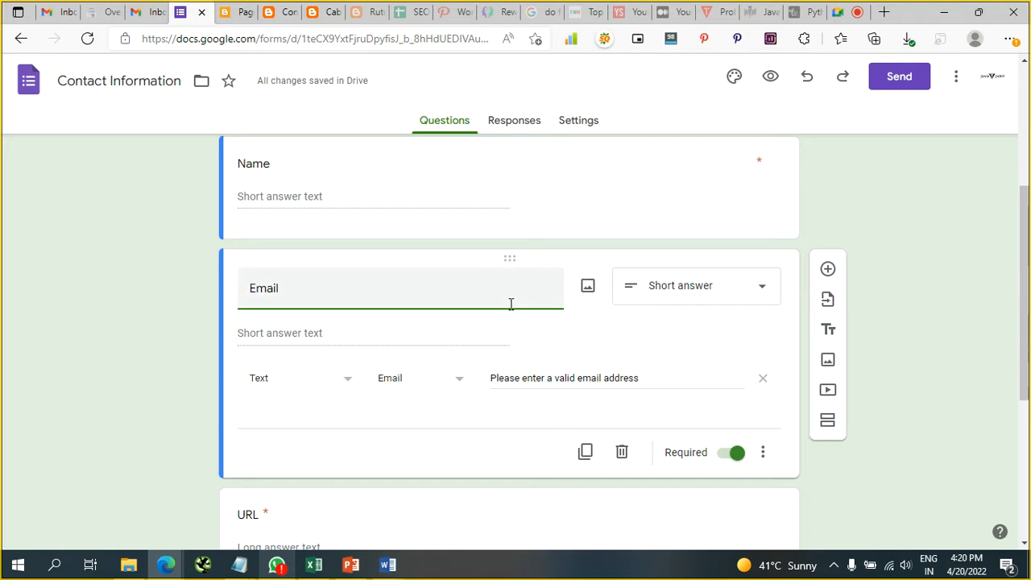
scroll(510, 309, "down", 2)
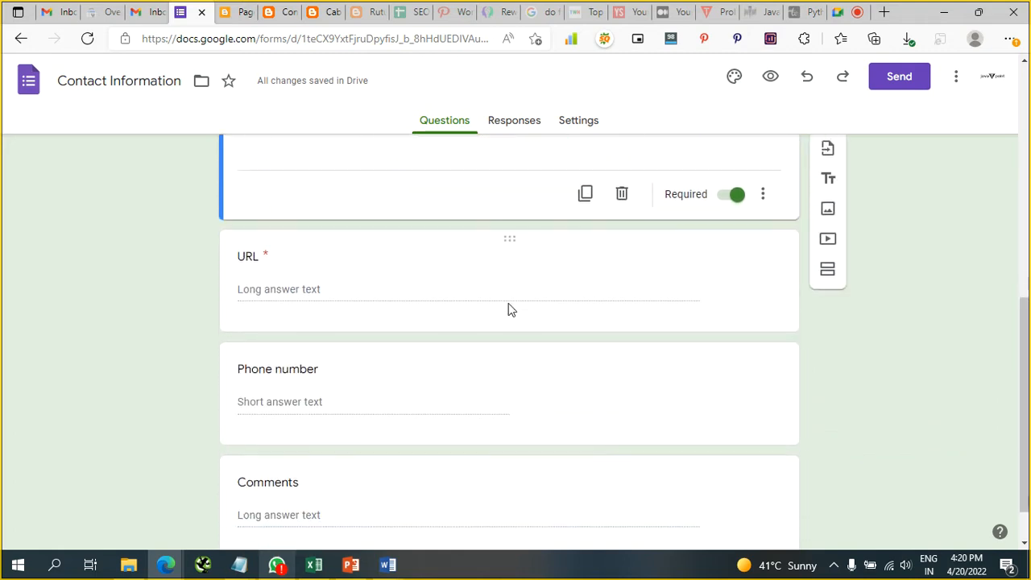
scroll(509, 309, "up", 7)
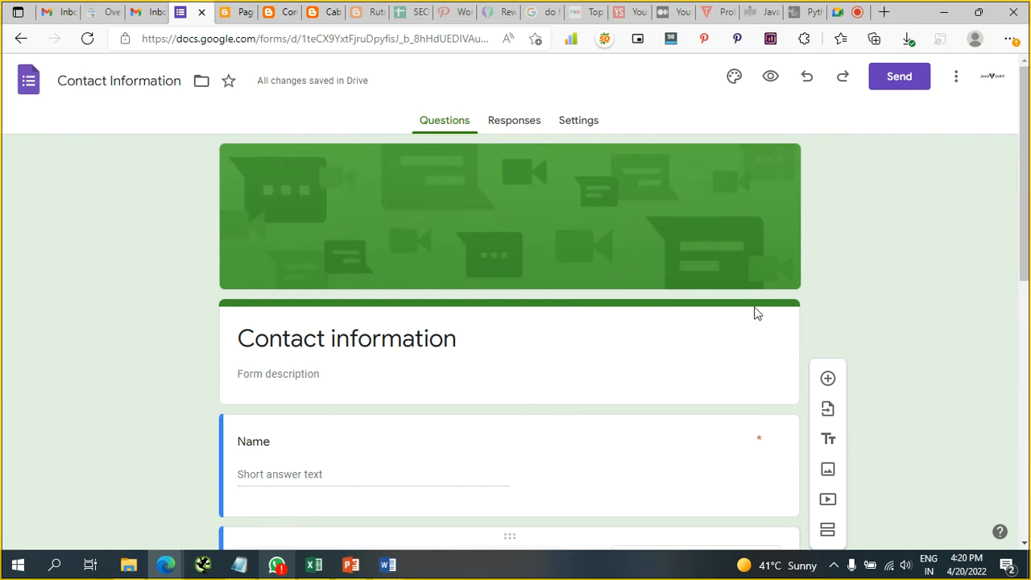
Copy the Contact information form's iframe embed code from its Embed HTML sharing option
left_click(898, 77)
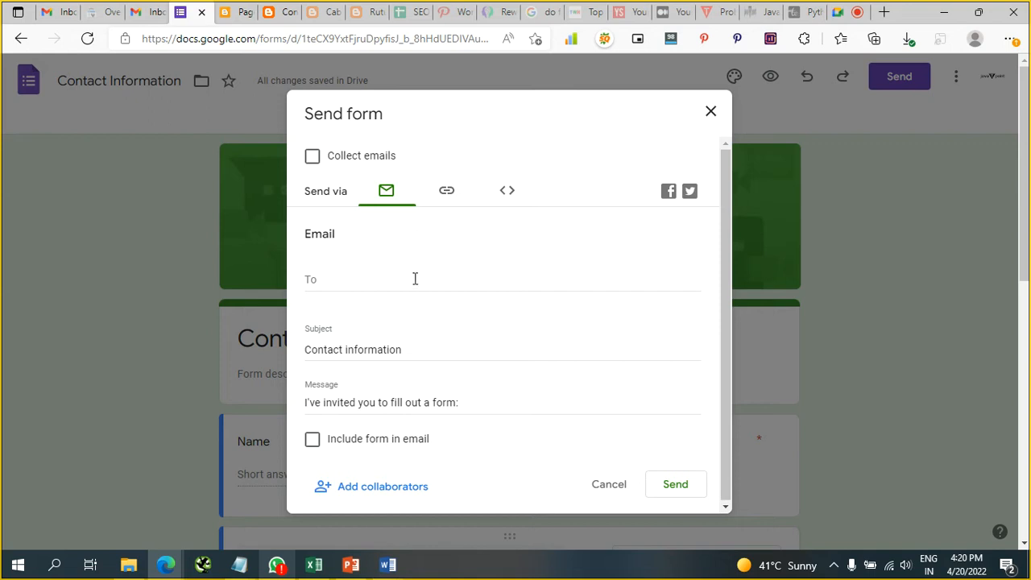
scroll(412, 280, "down", 4)
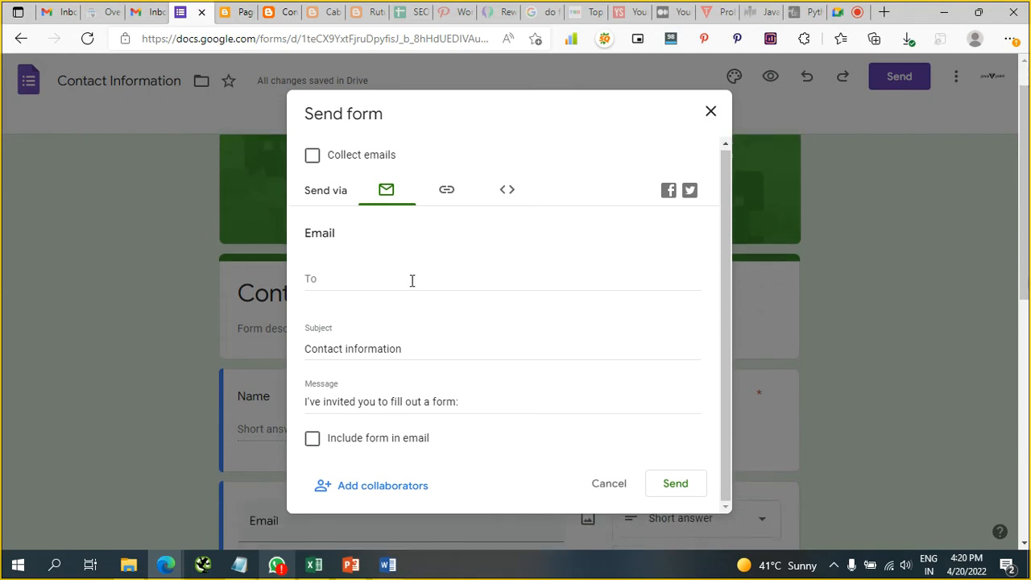
left_click(448, 191)
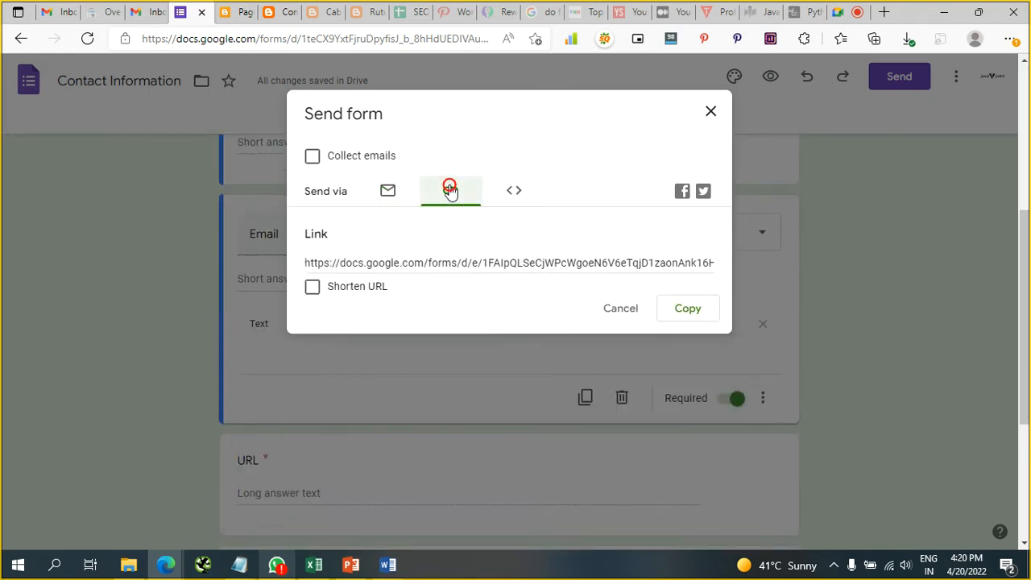
left_click(456, 264)
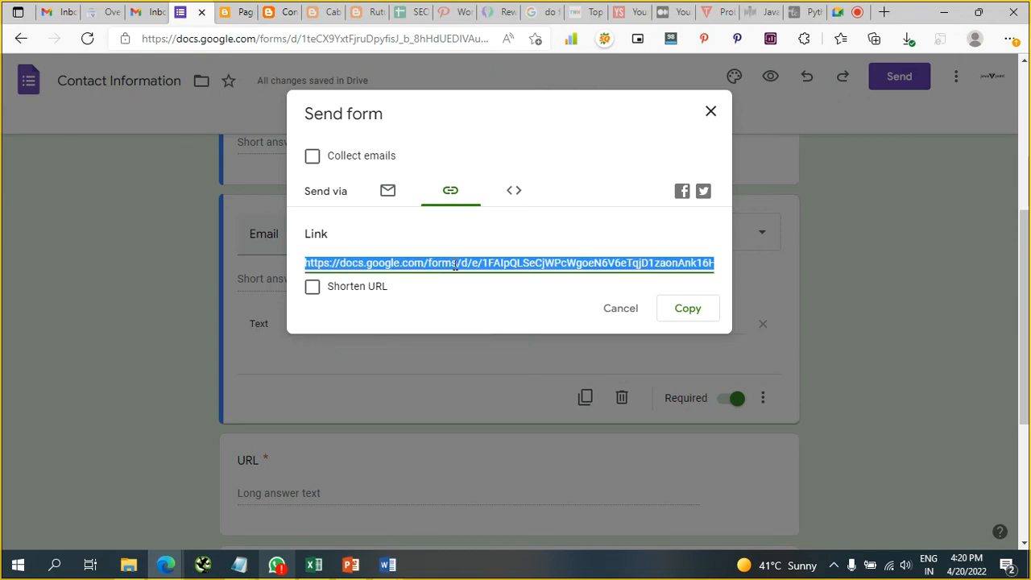
left_click(520, 201)
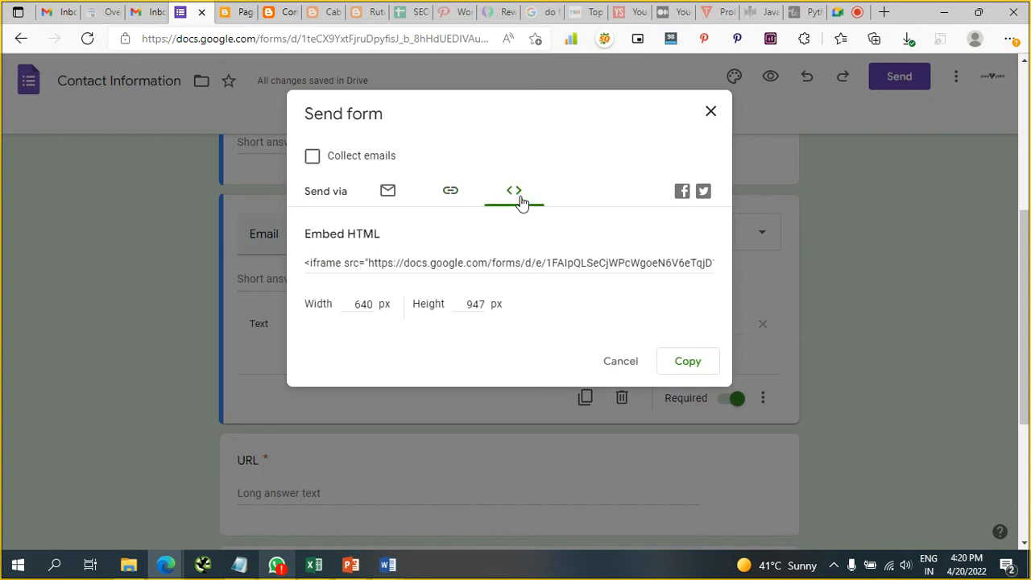
left_click(520, 266)
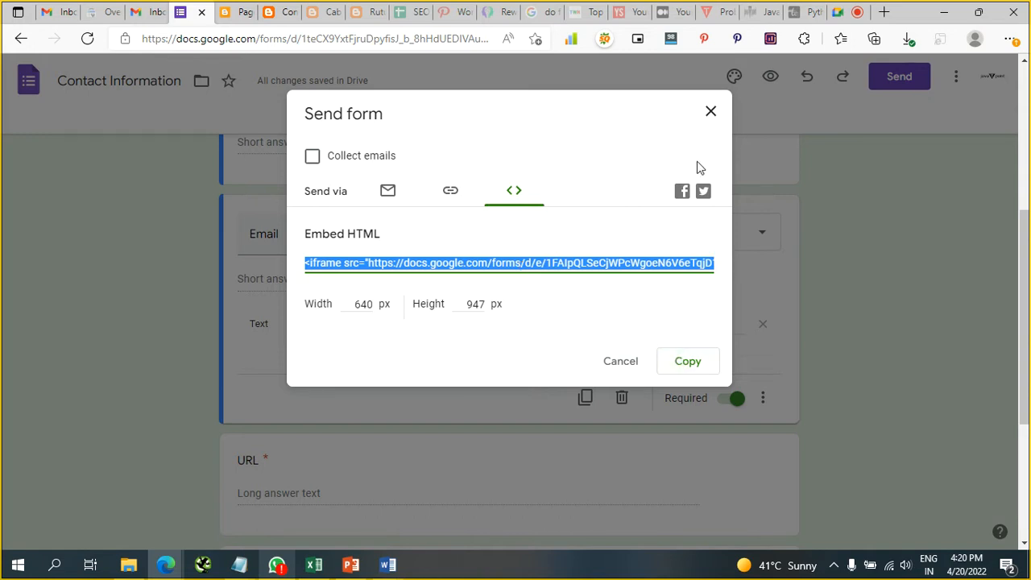
left_click(710, 113)
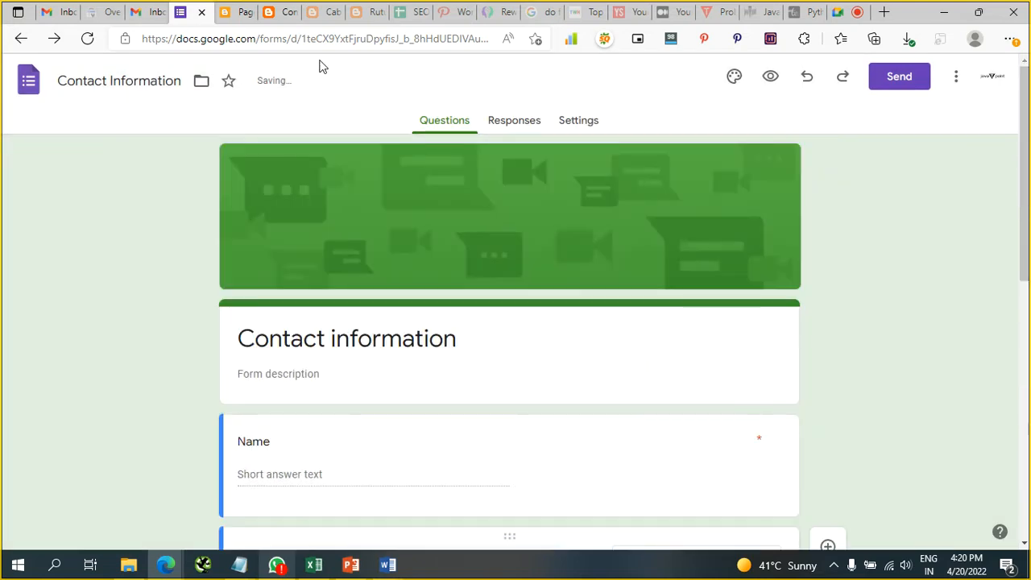
Replace the Contact Us page's HTML with the pasted Google Form iframe embed code
left_click(238, 10)
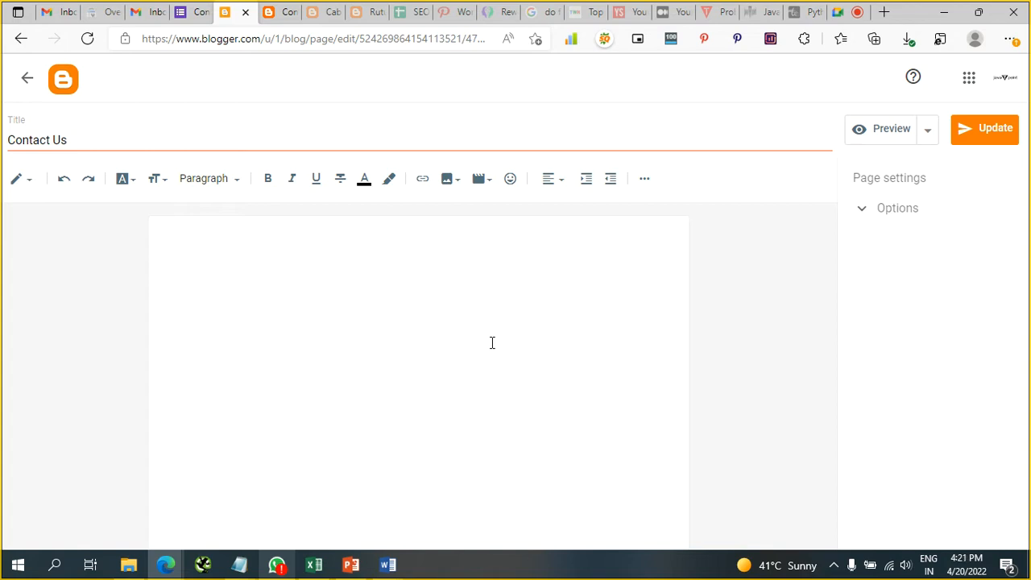
left_click(27, 179)
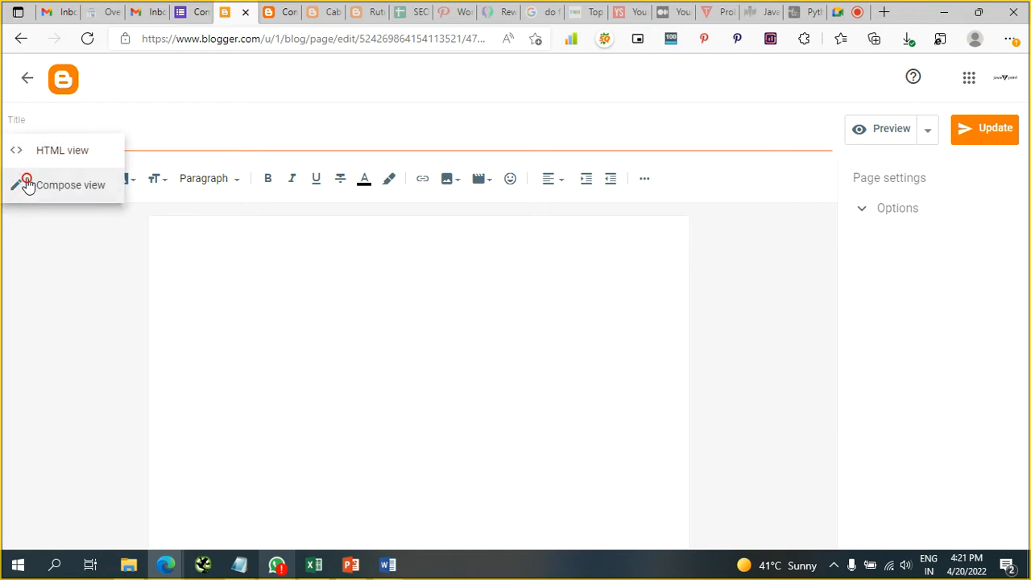
left_click(76, 155)
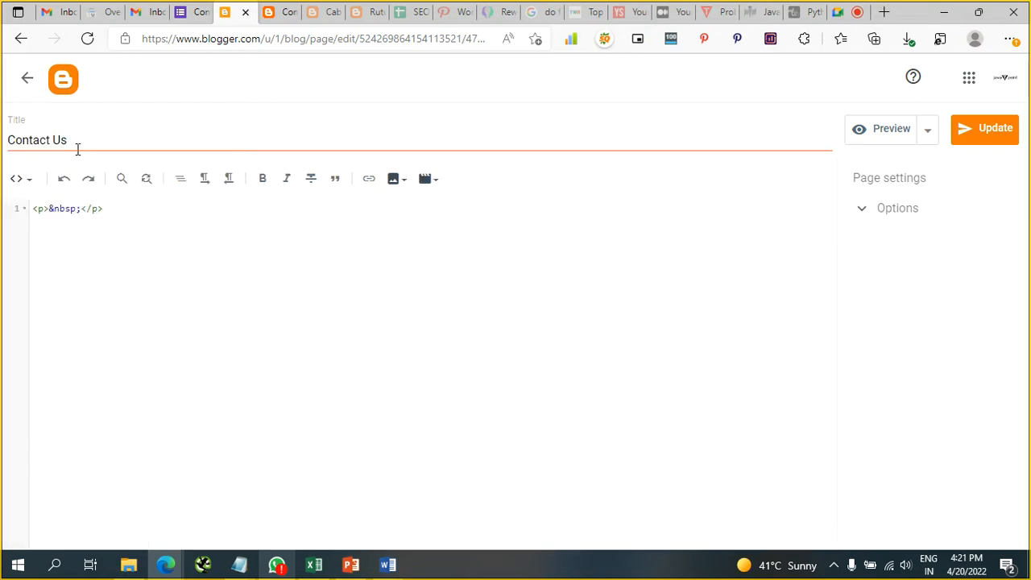
key("ctrl+a")
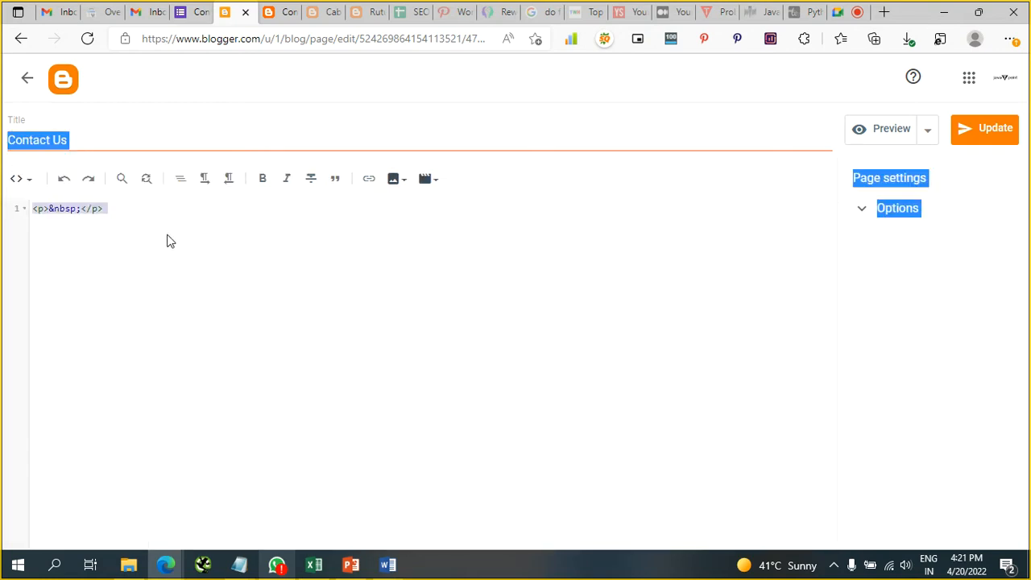
left_click(168, 241)
key("ctrl+a")
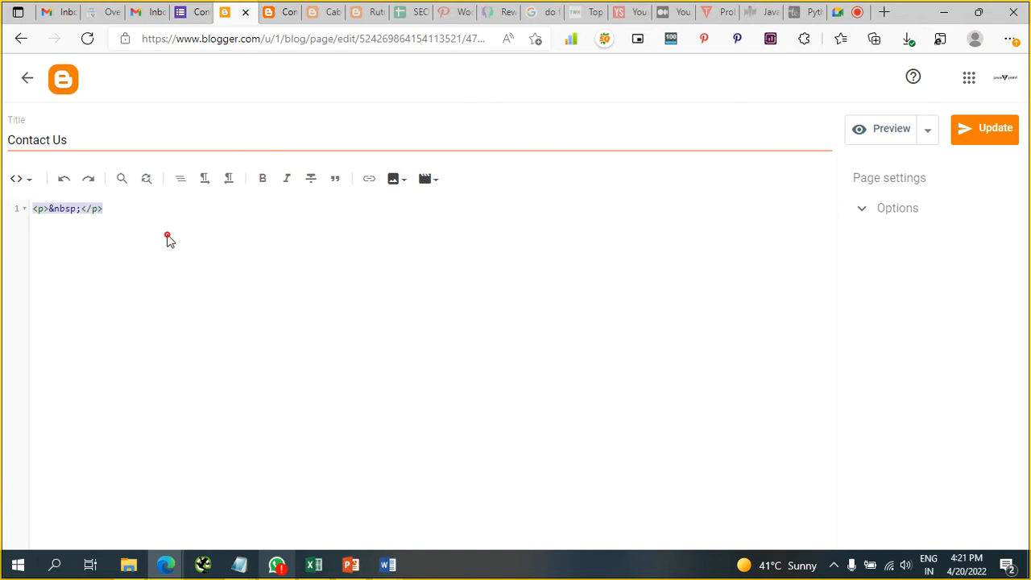
key("Delete")
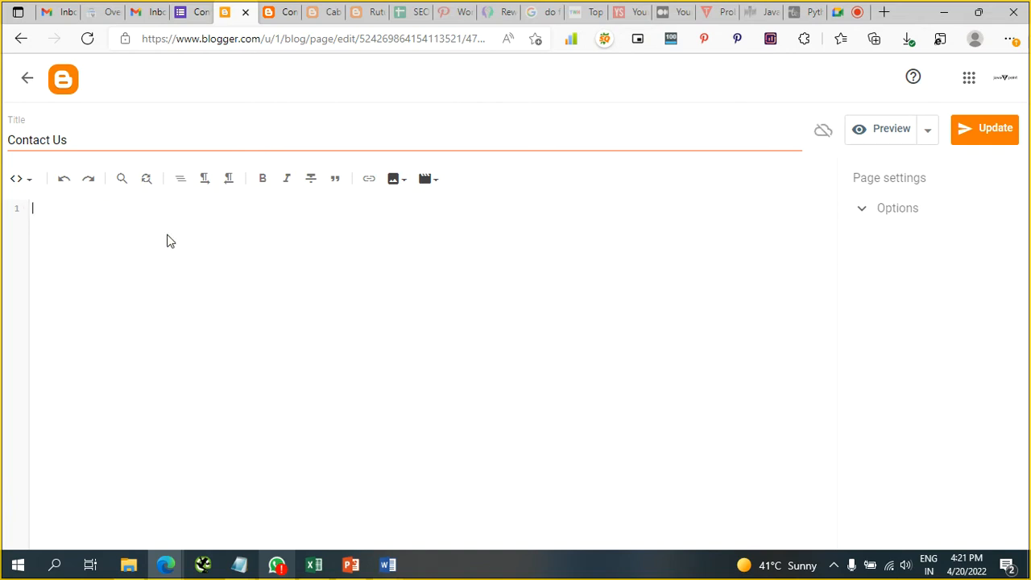
key("ctrl+v")
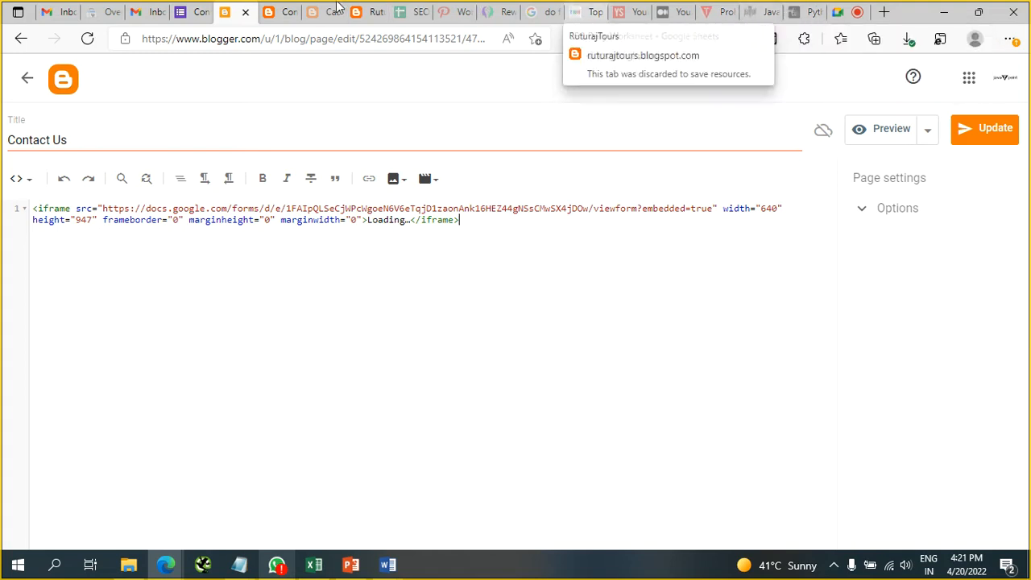
Review the Email question in the Google Form, then return to the Contact Us page editor
left_click(190, 11)
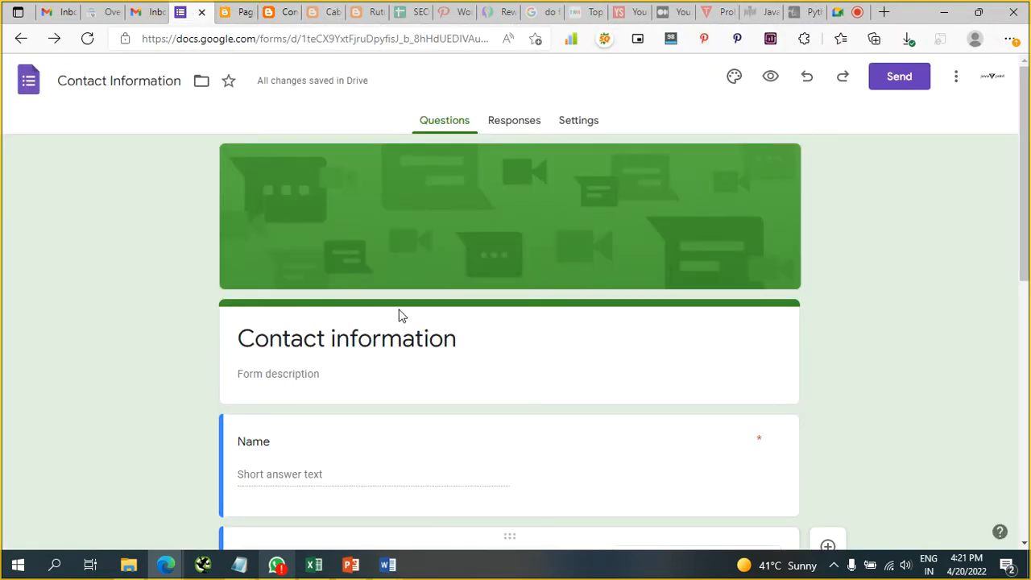
scroll(472, 353, "down", 3)
left_click(472, 352)
scroll(471, 351, "down", 4)
scroll(471, 354, "up", 7)
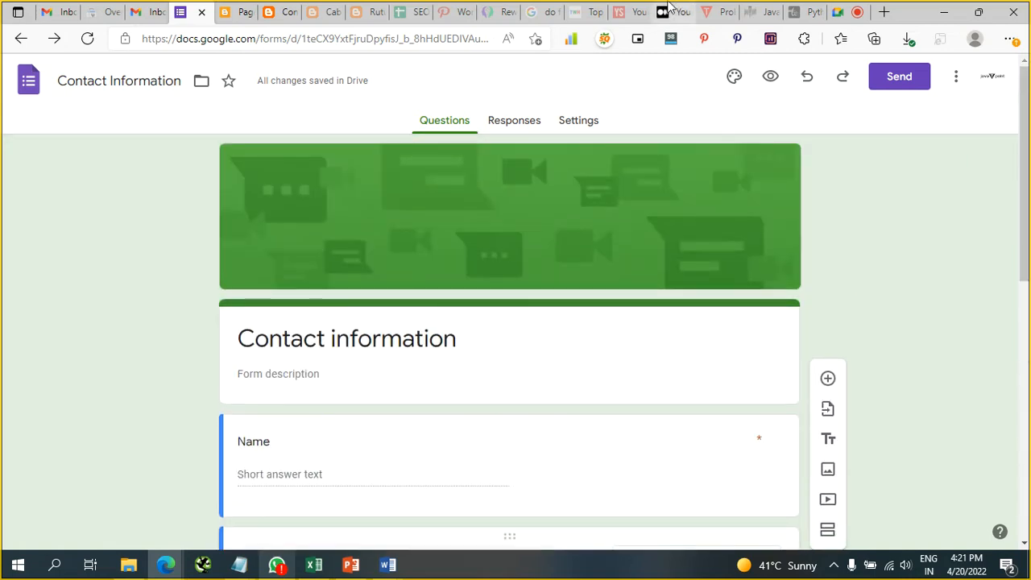
left_click(241, 11)
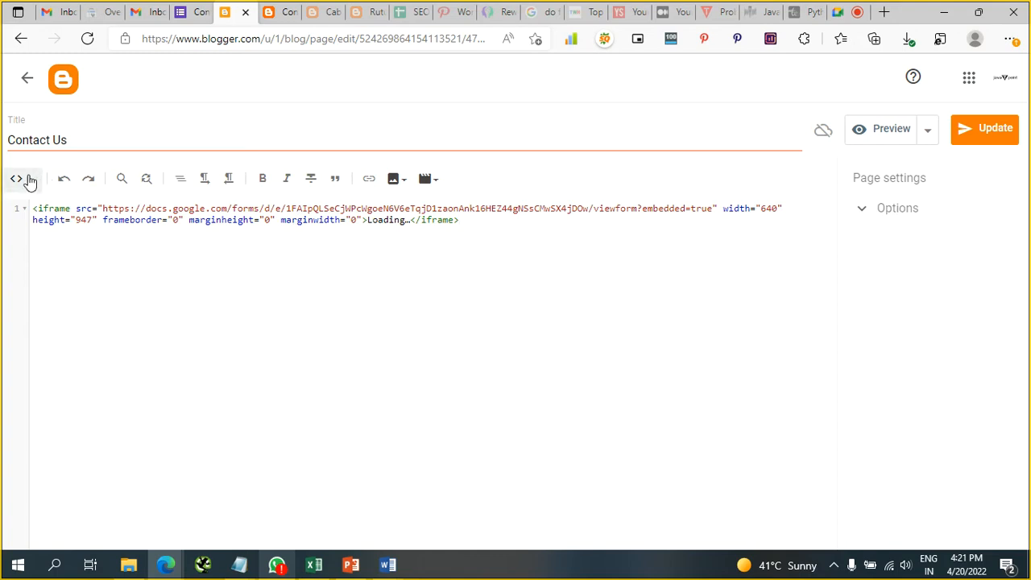
left_click(30, 182)
Back in the visual editor, retitle the page 'Contact us' with a lowercase u
left_click(33, 225)
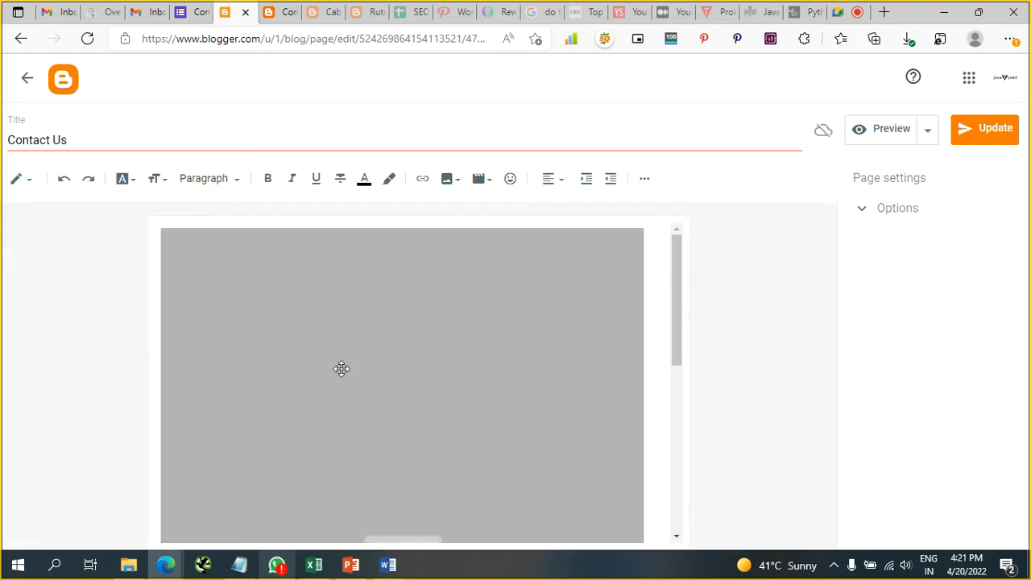
scroll(485, 405, "down", 5)
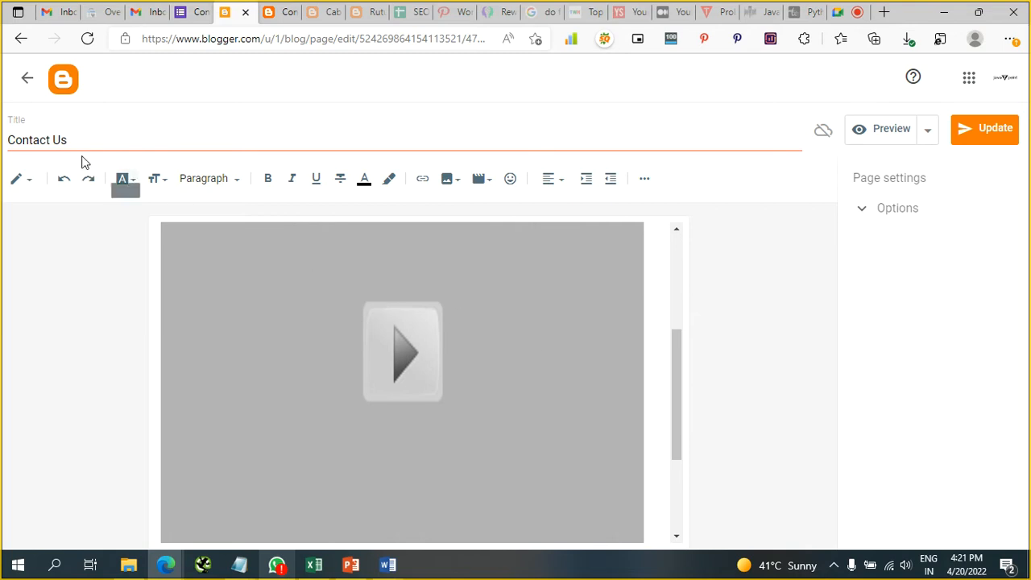
left_click_drag(62, 140, 54, 140)
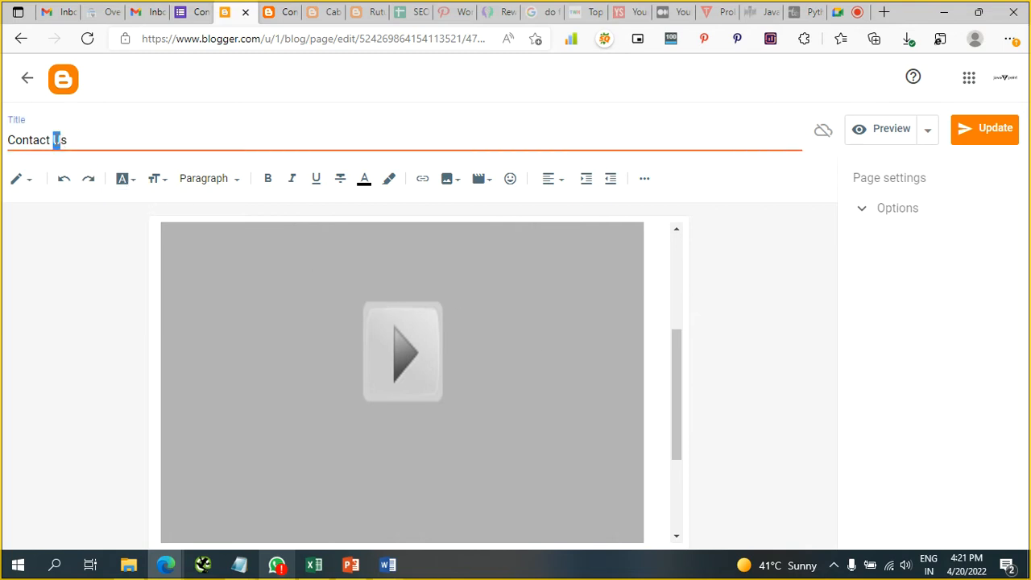
type("u")
left_click(896, 137)
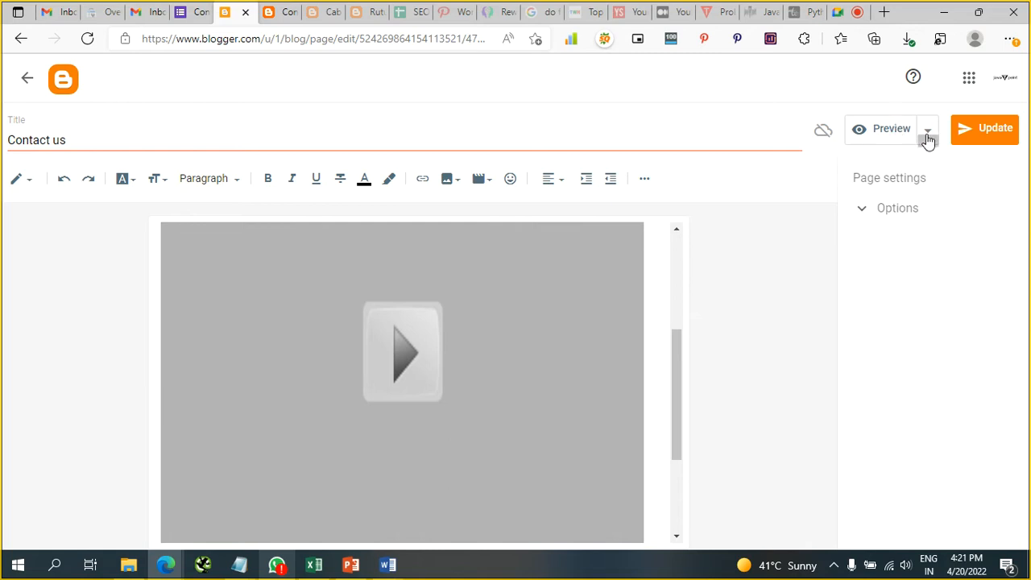
Preview the Contact us page in a new tab
left_click(928, 133)
left_click(927, 135)
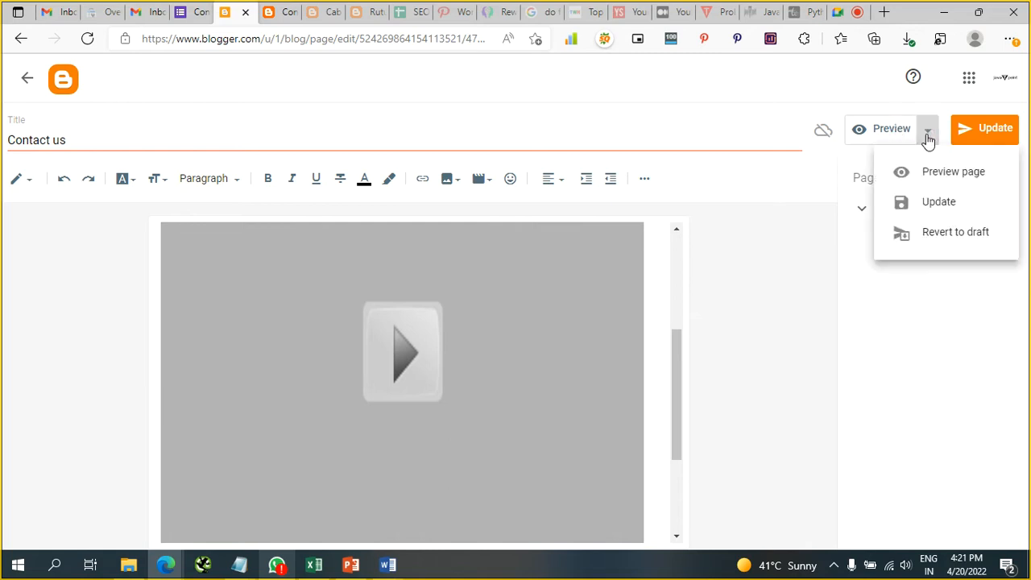
left_click(931, 174)
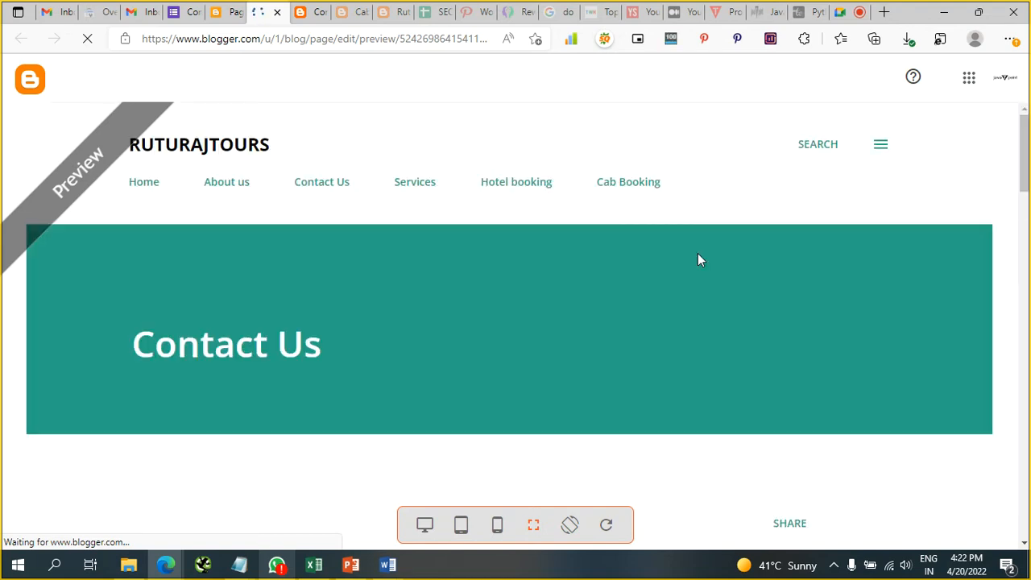
Scroll the preview to inspect the embedded form's Name through Comments fields, then return to the editor
scroll(700, 259, "down", 3)
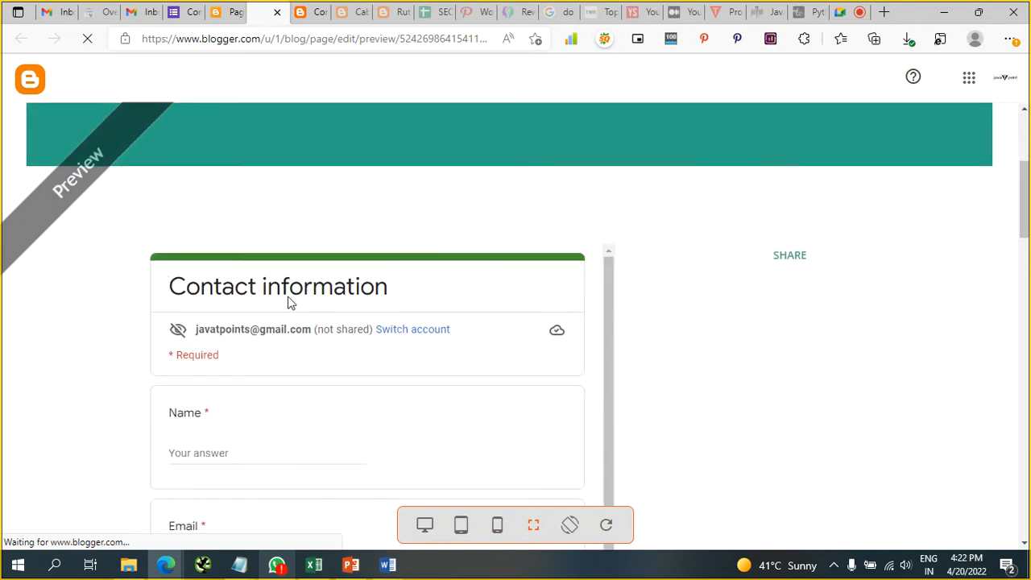
scroll(459, 356, "down", 2)
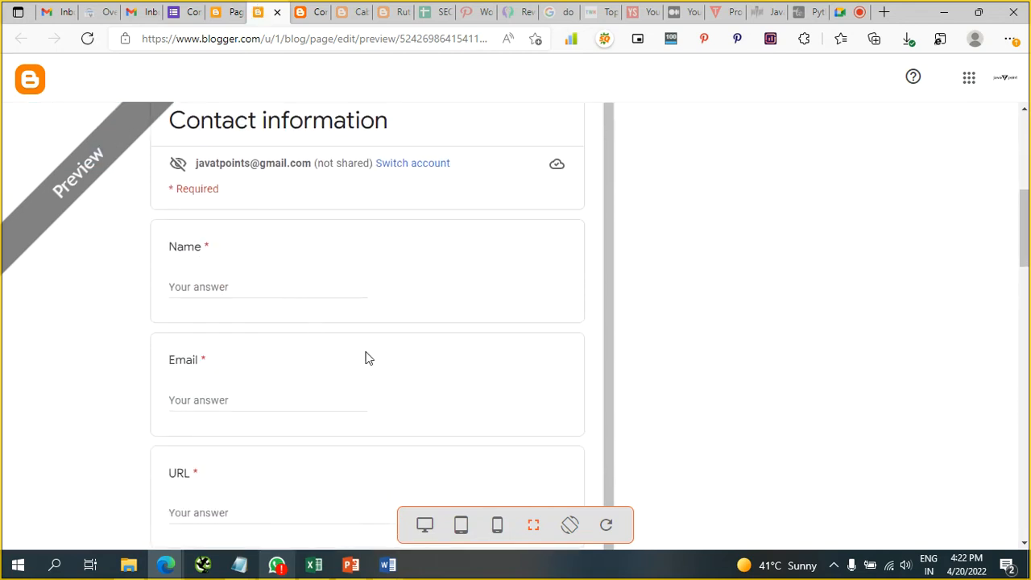
scroll(384, 362, "down", 5)
scroll(384, 363, "down", 1)
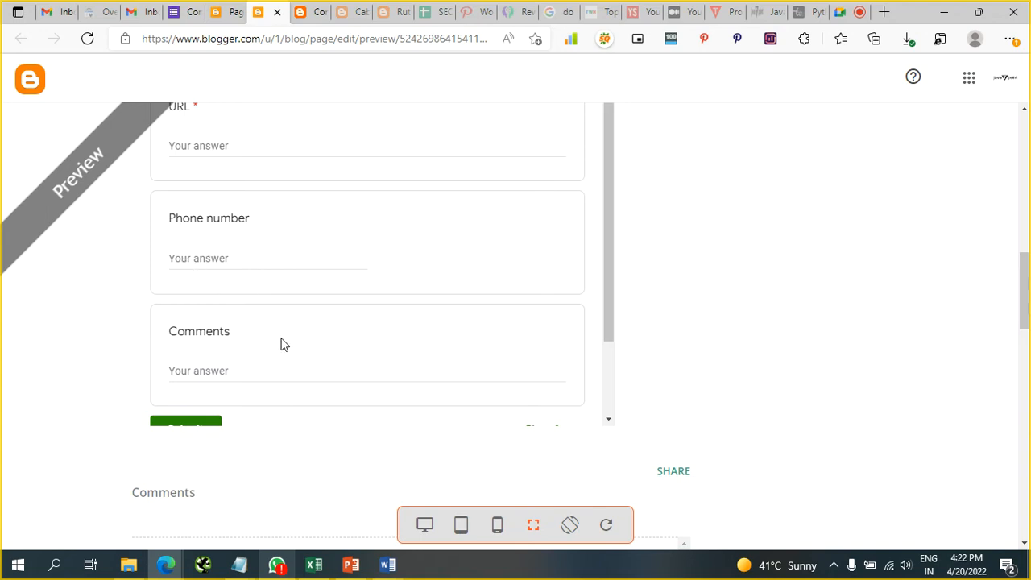
scroll(278, 355, "down", 3)
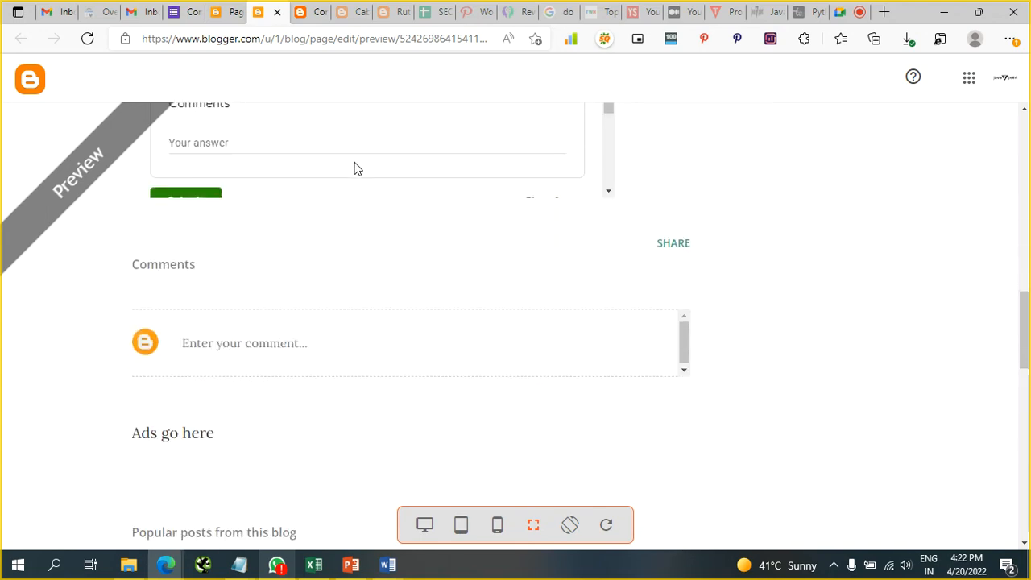
scroll(355, 166, "down", 2)
scroll(358, 169, "up", 5)
scroll(355, 166, "up", 5)
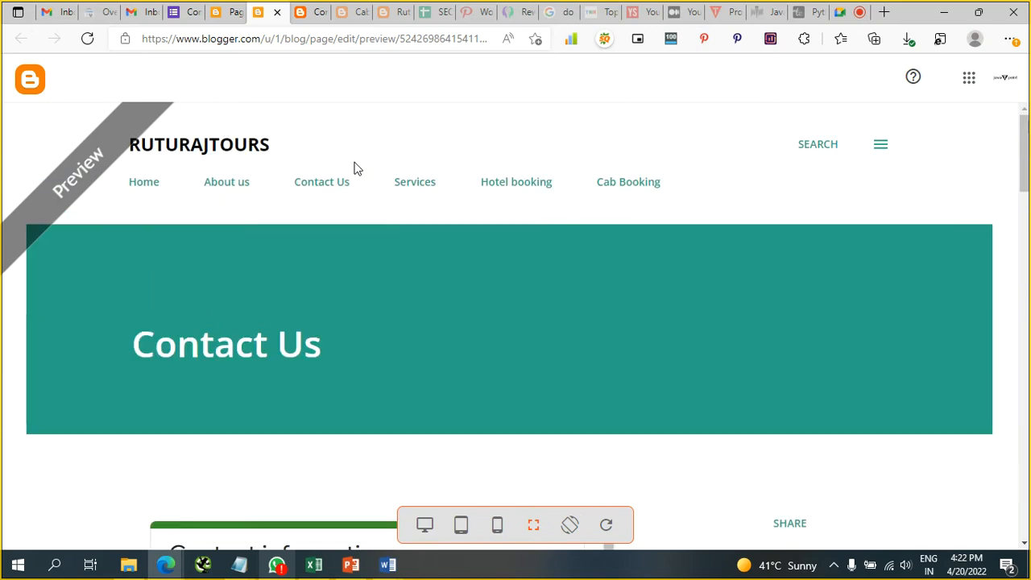
left_click(225, 12)
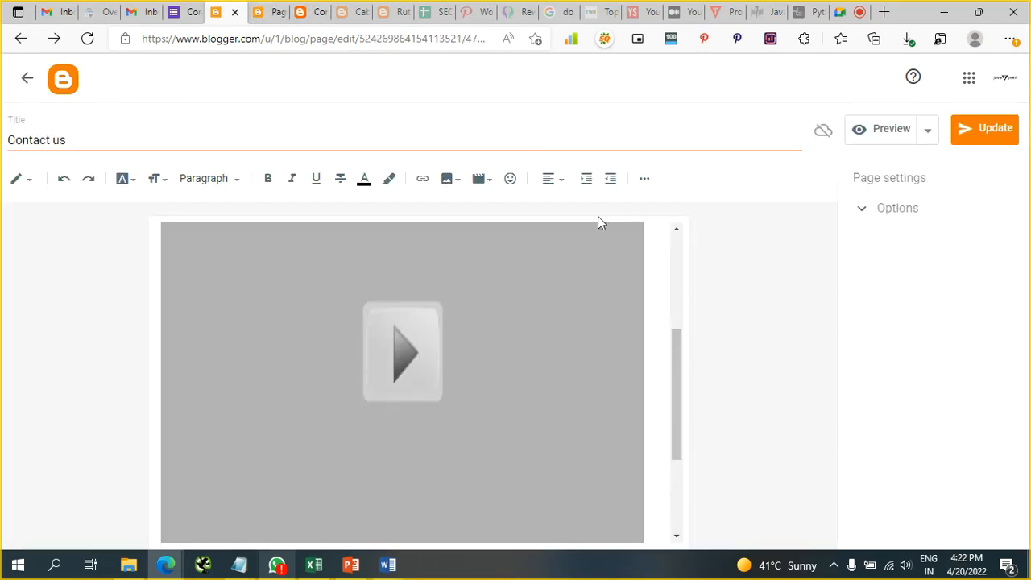
Update the Contact us page to save its changes
left_click(890, 223)
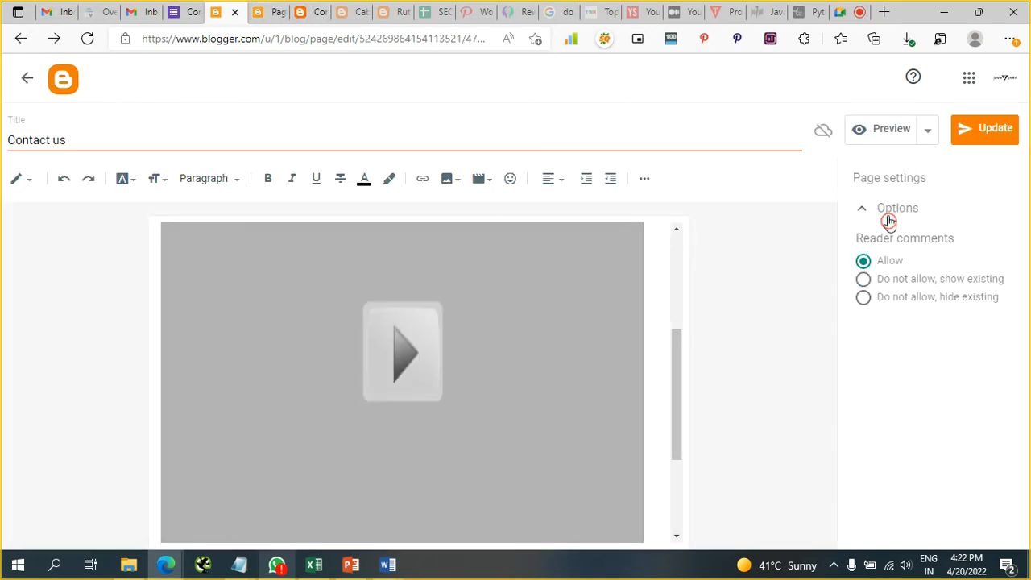
left_click(930, 137)
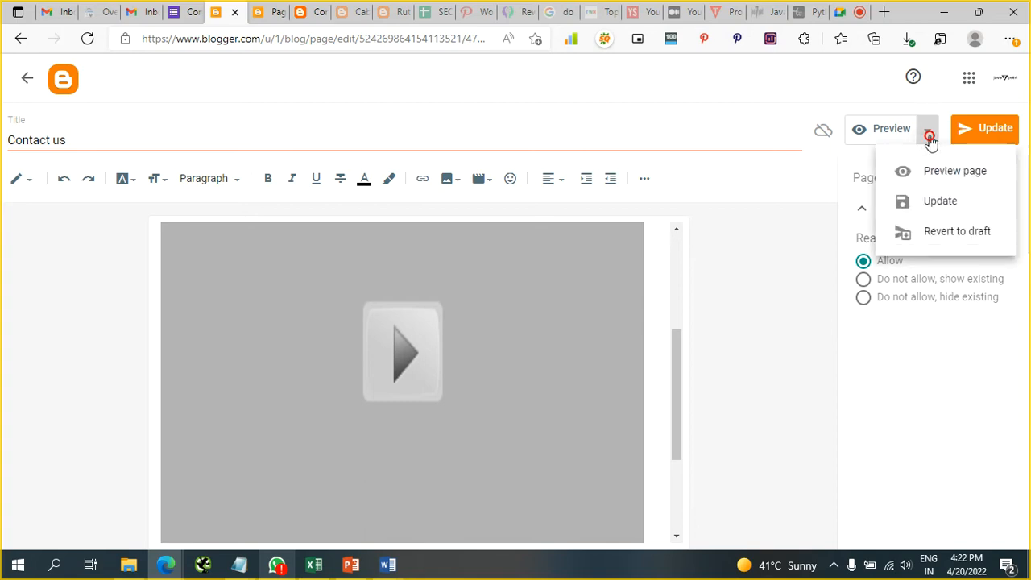
left_click(988, 138)
left_click(988, 137)
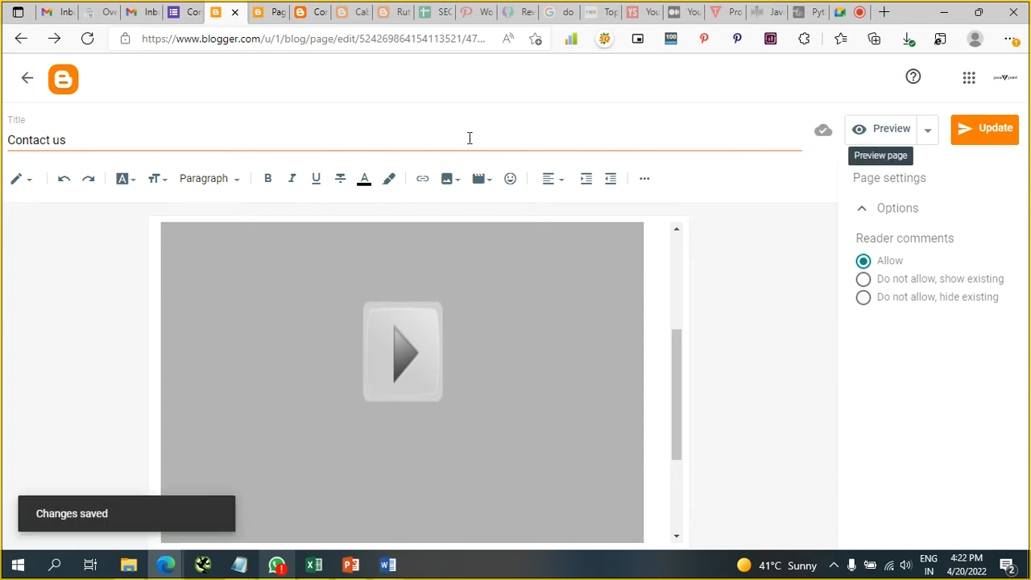
Leave the editor, close the preview, and go to the live blog's home page
left_click(26, 77)
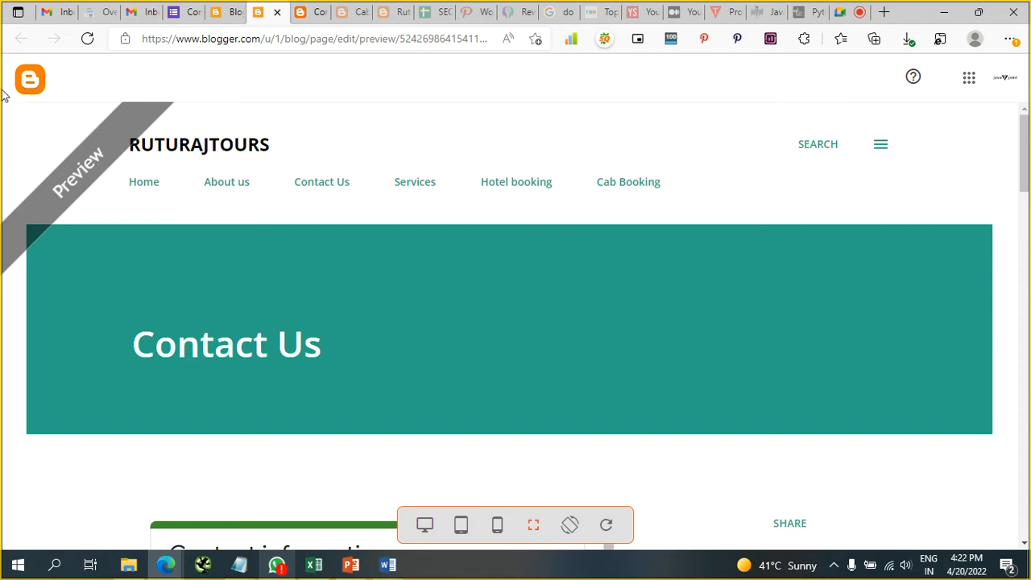
left_click(277, 13)
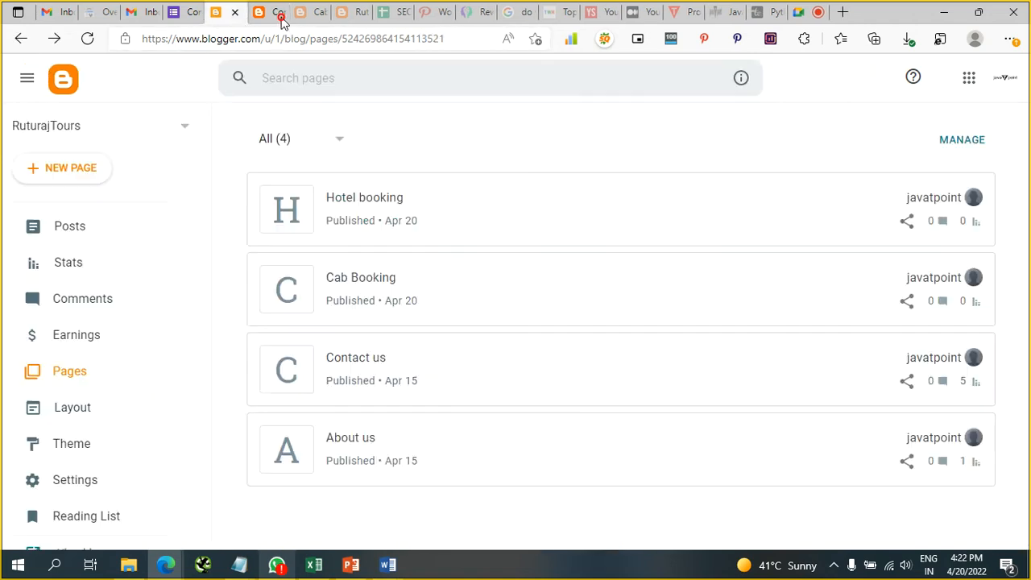
left_click(147, 134)
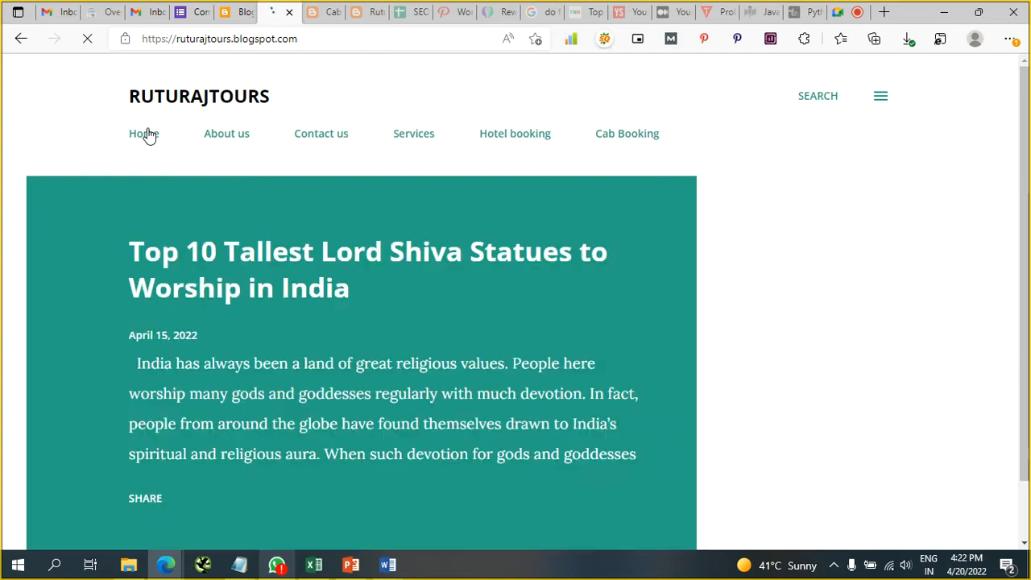
Scroll the live Contact us page to the embedded form's Name, Email, URL and Phone number fields
scroll(395, 278, "down", 10)
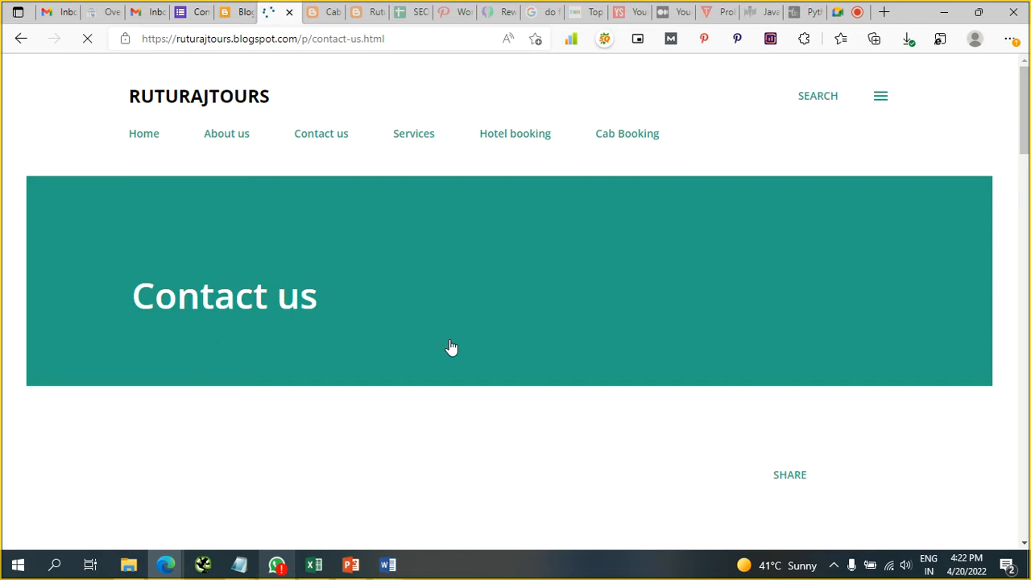
scroll(451, 347, "down", 3)
scroll(453, 347, "down", 5)
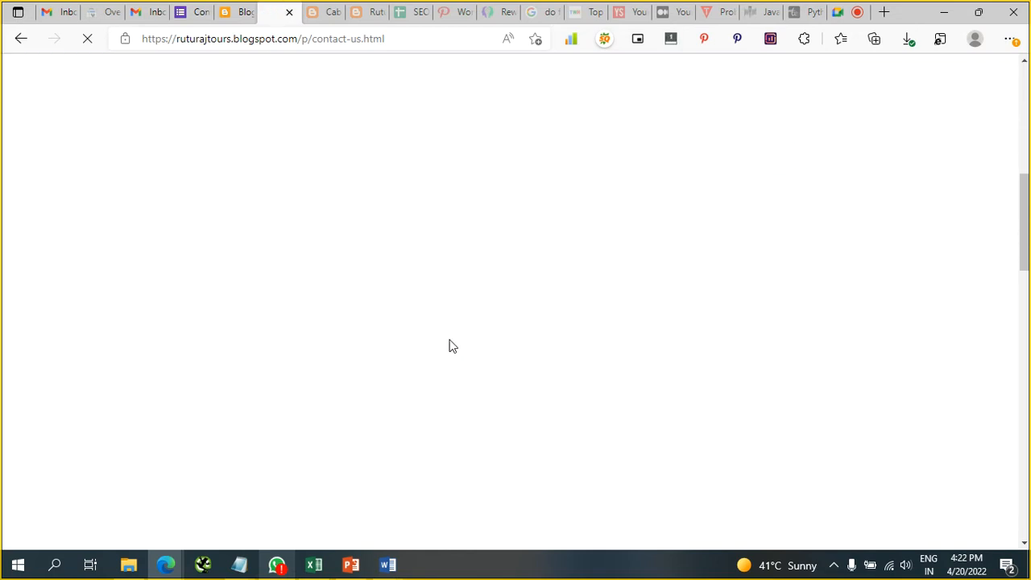
scroll(453, 347, "down", 5)
scroll(452, 346, "up", 7)
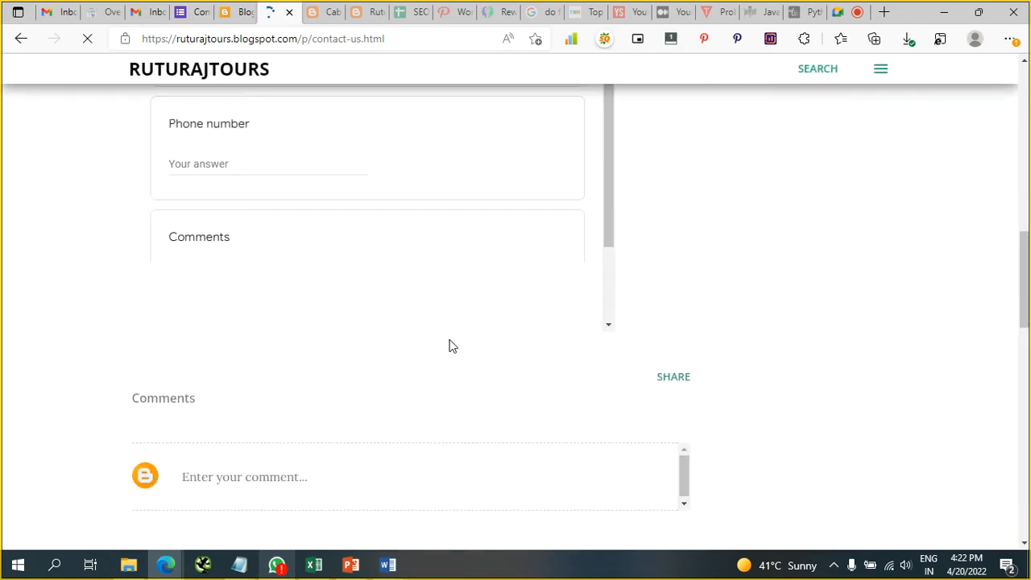
scroll(450, 346, "up", 5)
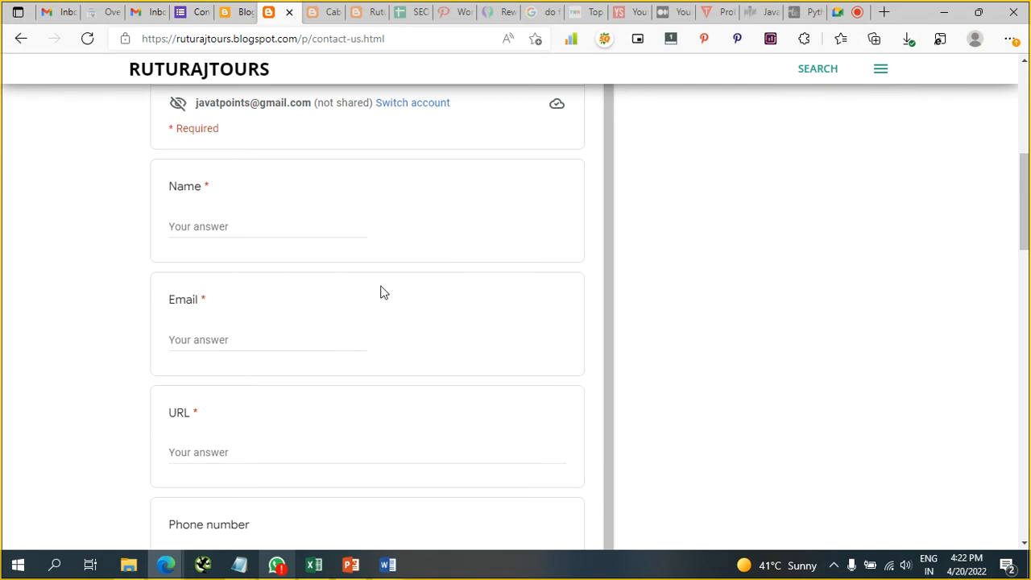
scroll(459, 288, "up", 2)
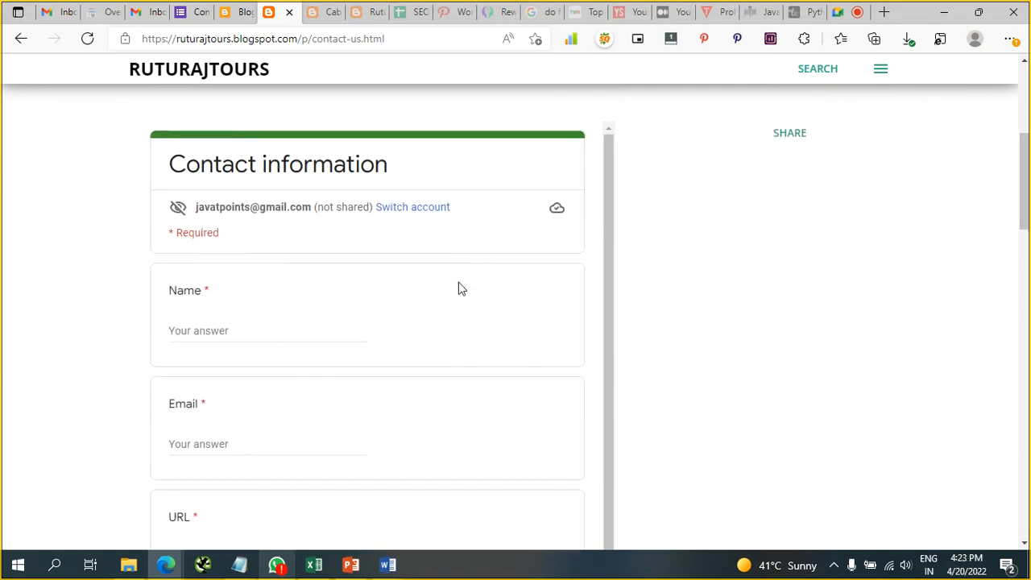
scroll(440, 261, "down", 1)
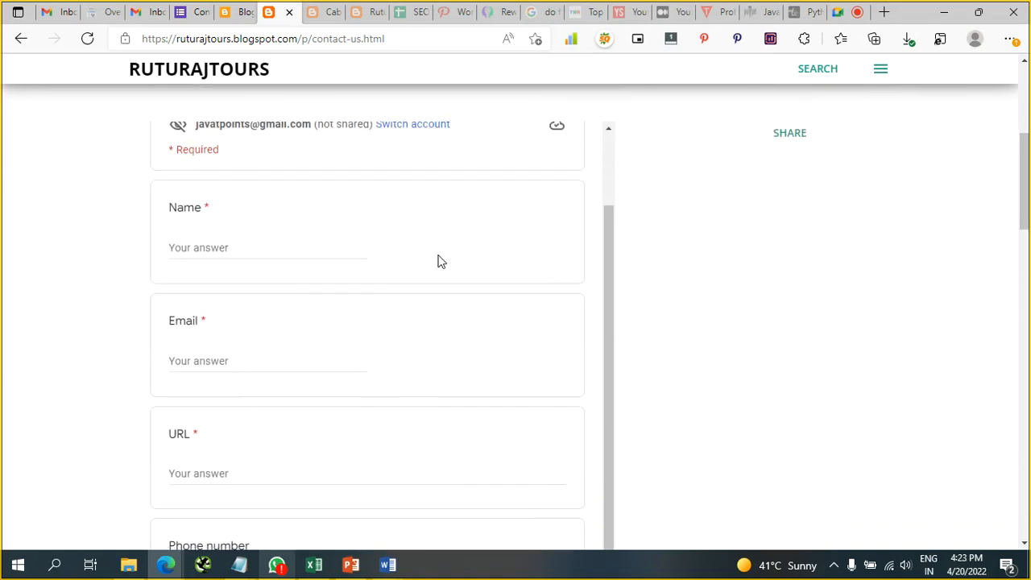
Fill the embedded form with autofilled contact details, URL 'javatpo' and comment 'he', then submit it
left_click(293, 253)
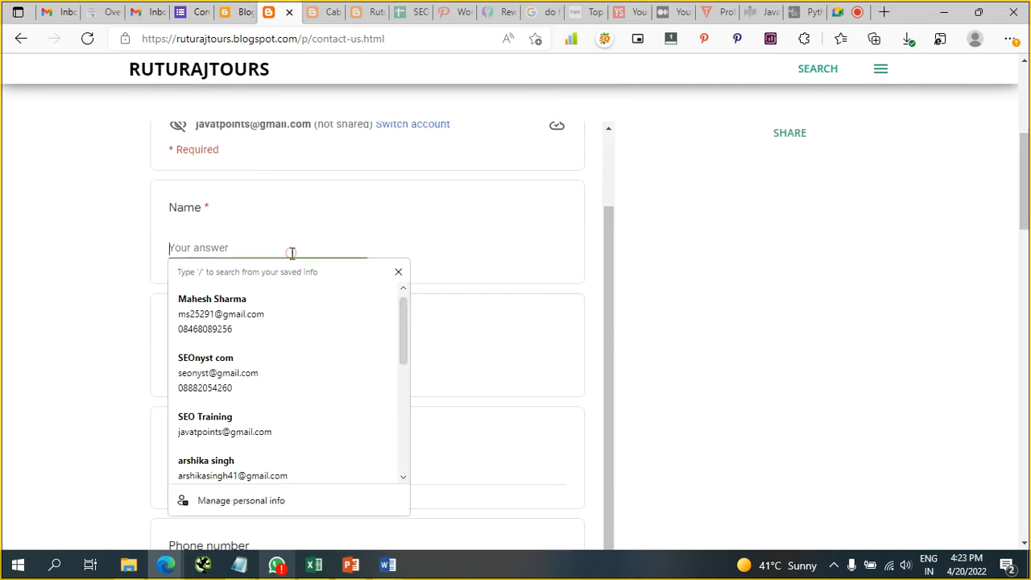
left_click(285, 299)
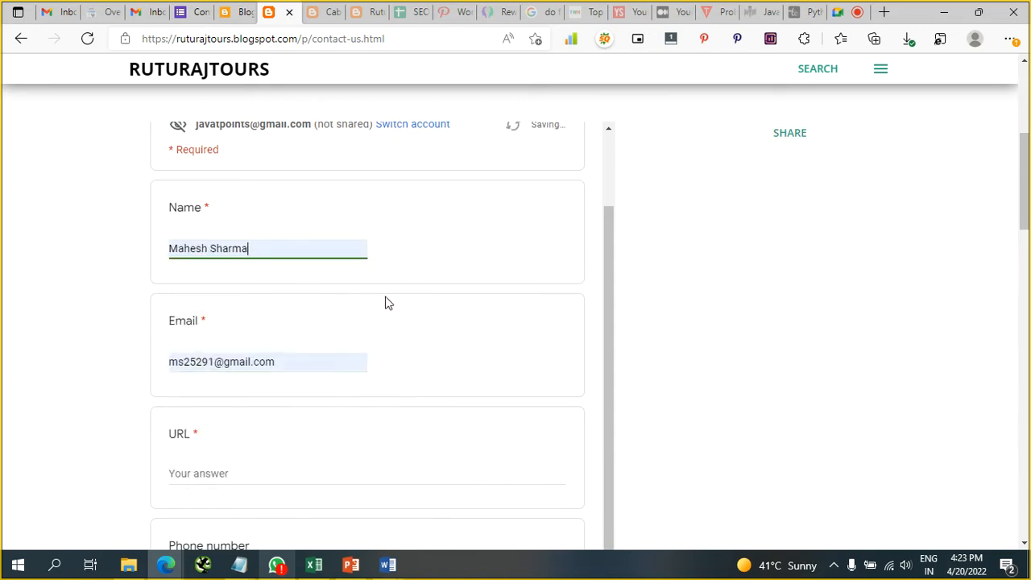
scroll(385, 303, "down", 2)
left_click(292, 299)
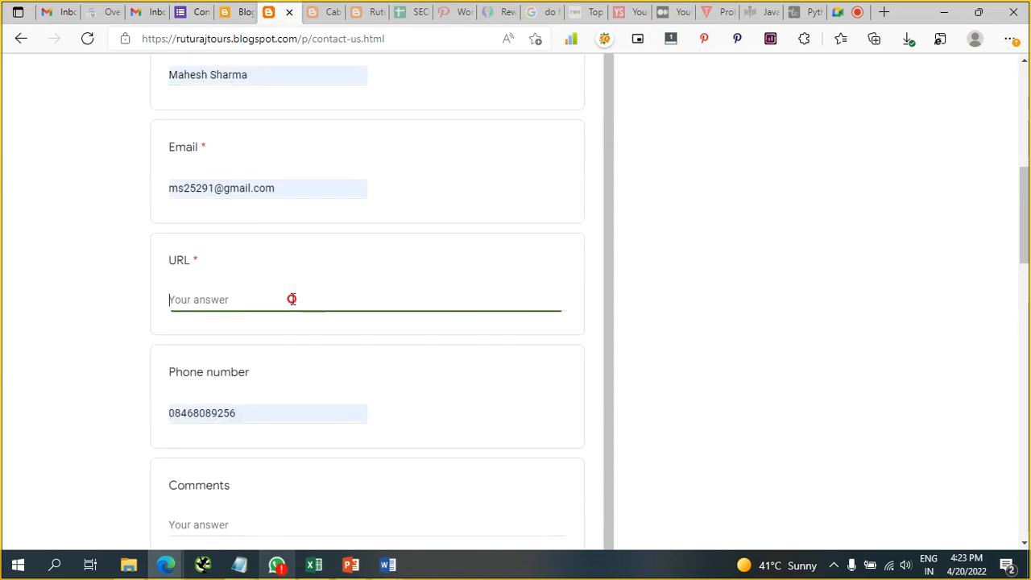
type("javatpoint.com")
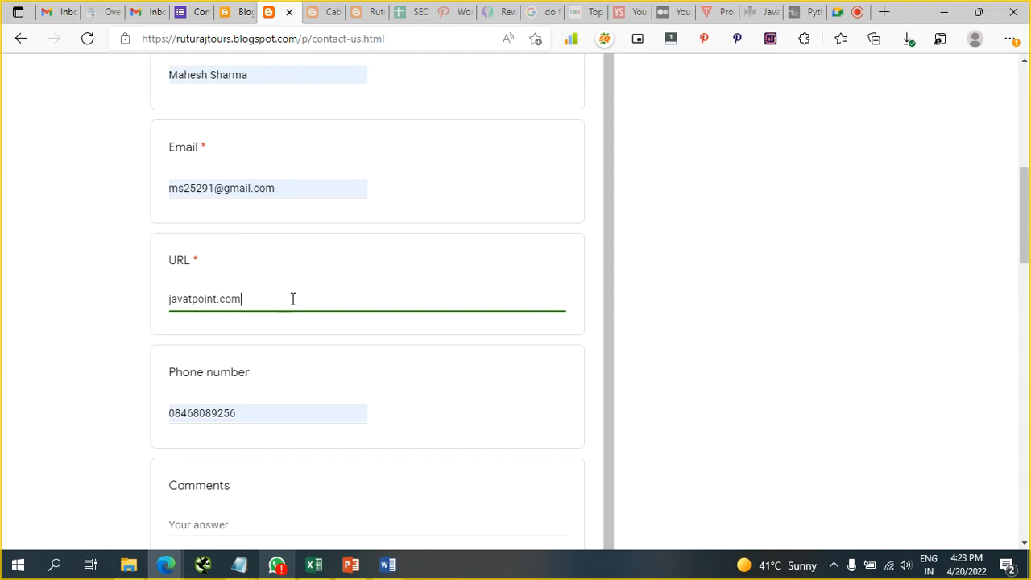
scroll(293, 299, "down", 4)
left_click(252, 213)
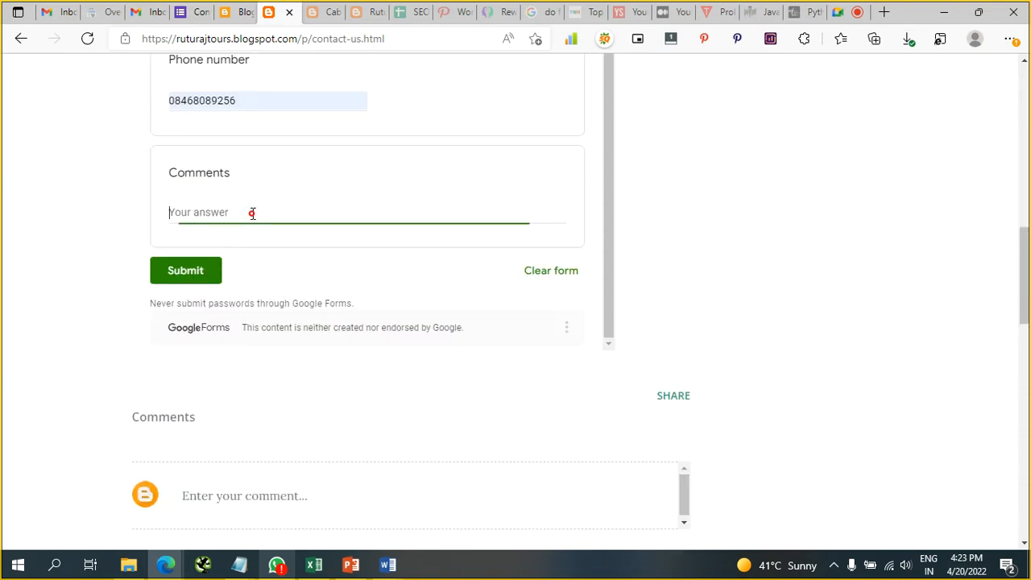
type("hello")
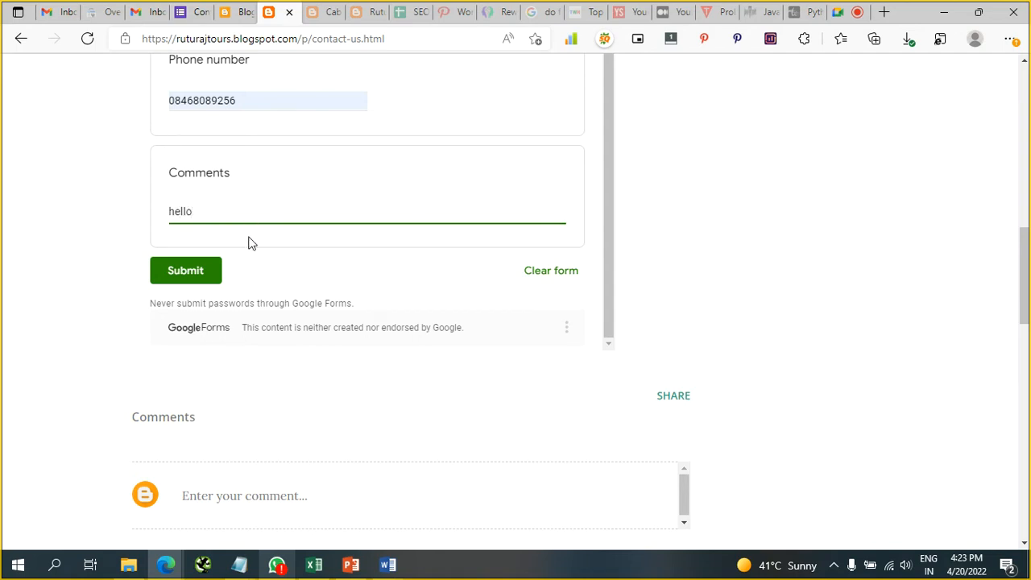
left_click(186, 276)
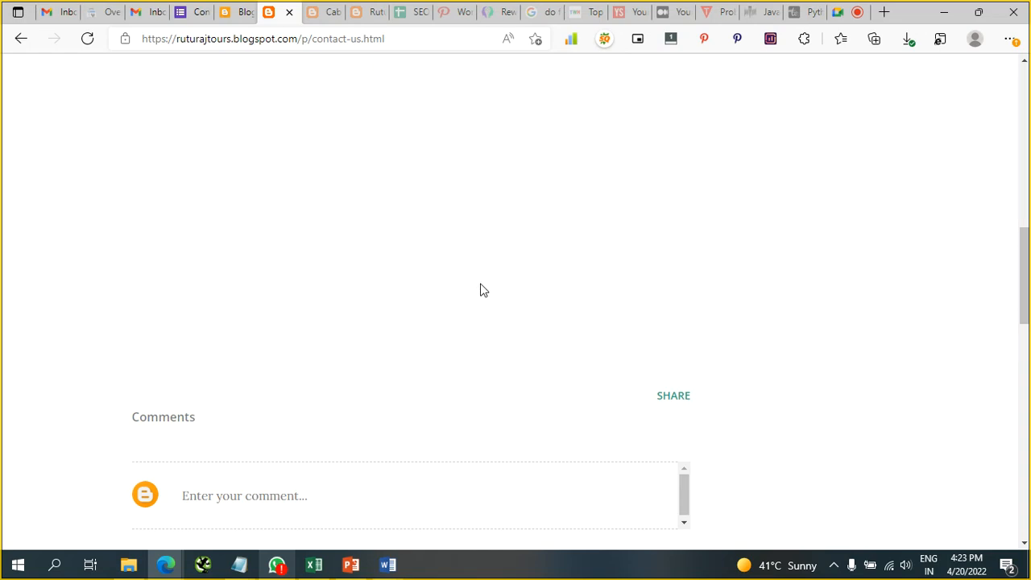
Check the submission's thank-you confirmation, then move to the Gmail inbox
scroll(385, 268, "up", 10)
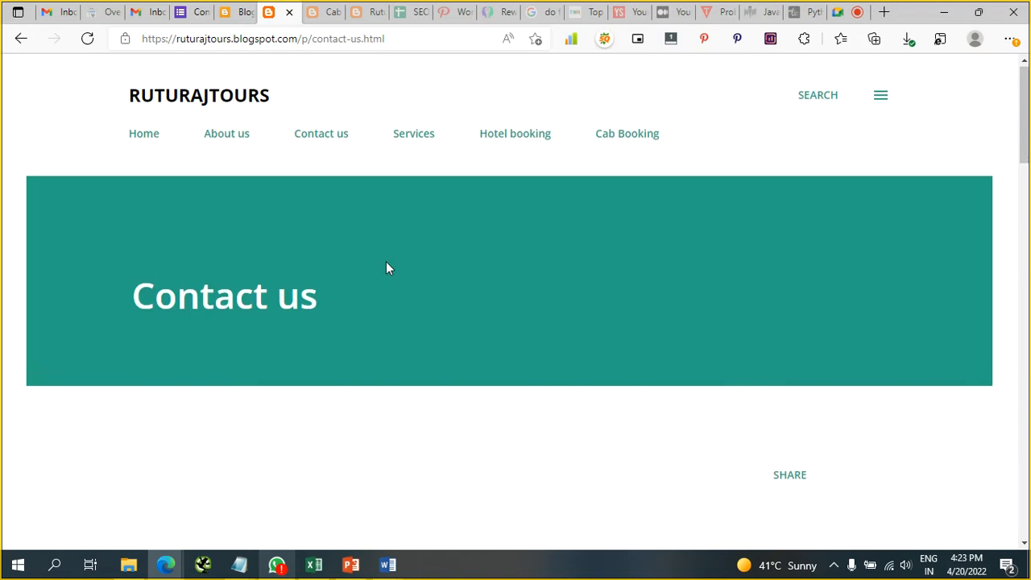
scroll(386, 268, "down", 3)
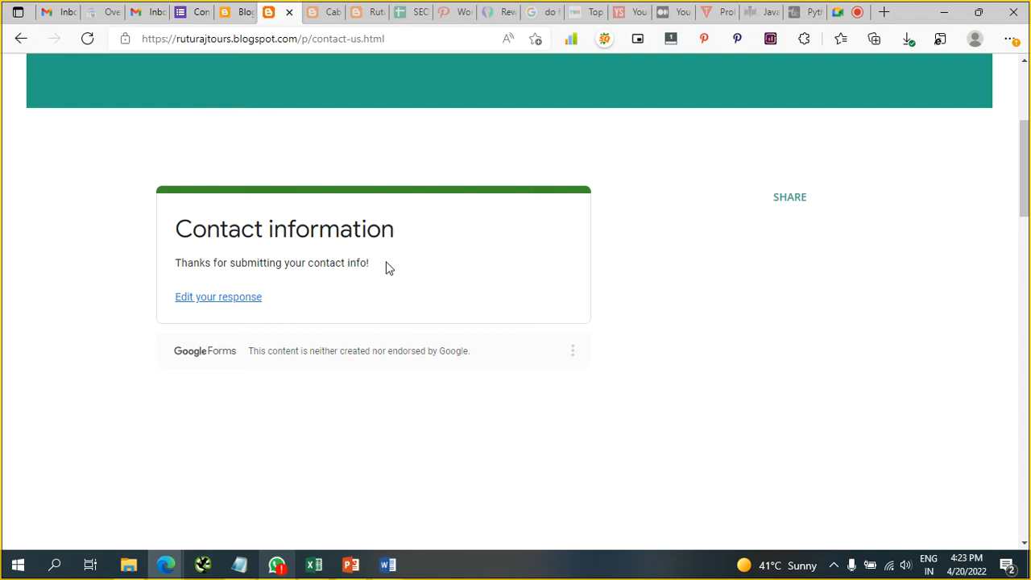
left_click(142, 11)
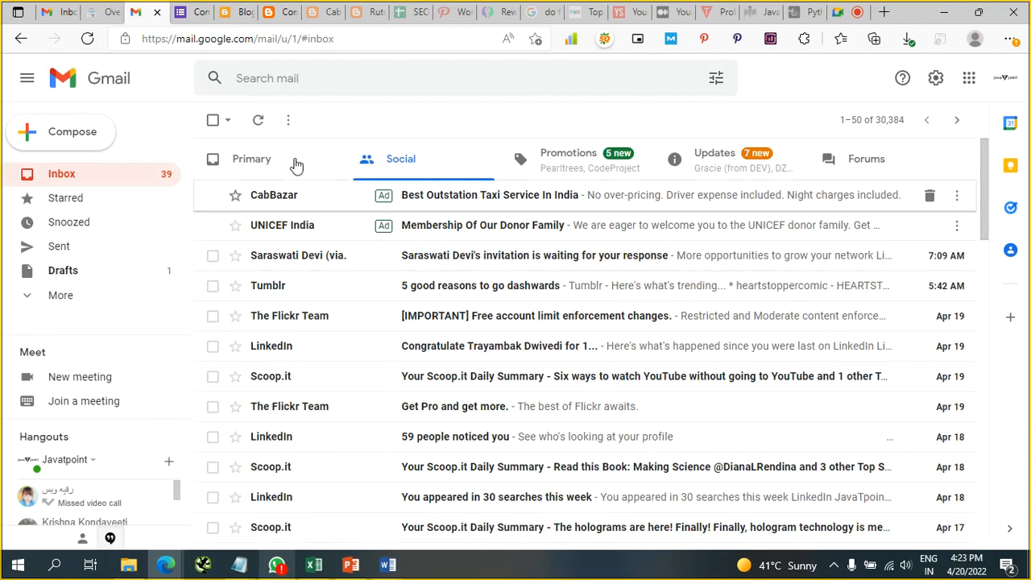
Refresh the inbox and check the Updates category, reading the Google Analytics email
left_click(260, 121)
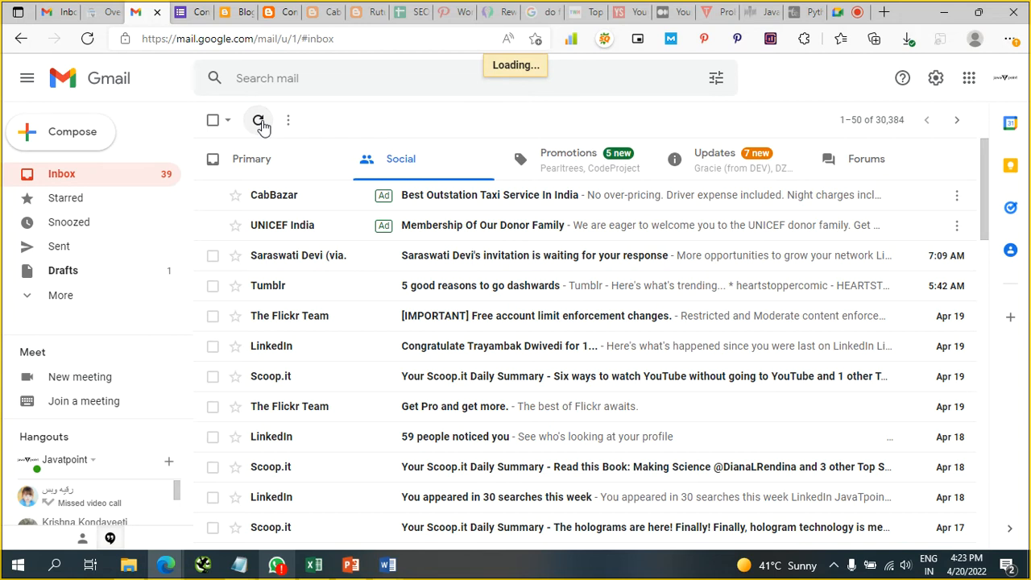
left_click(260, 121)
left_click(261, 121)
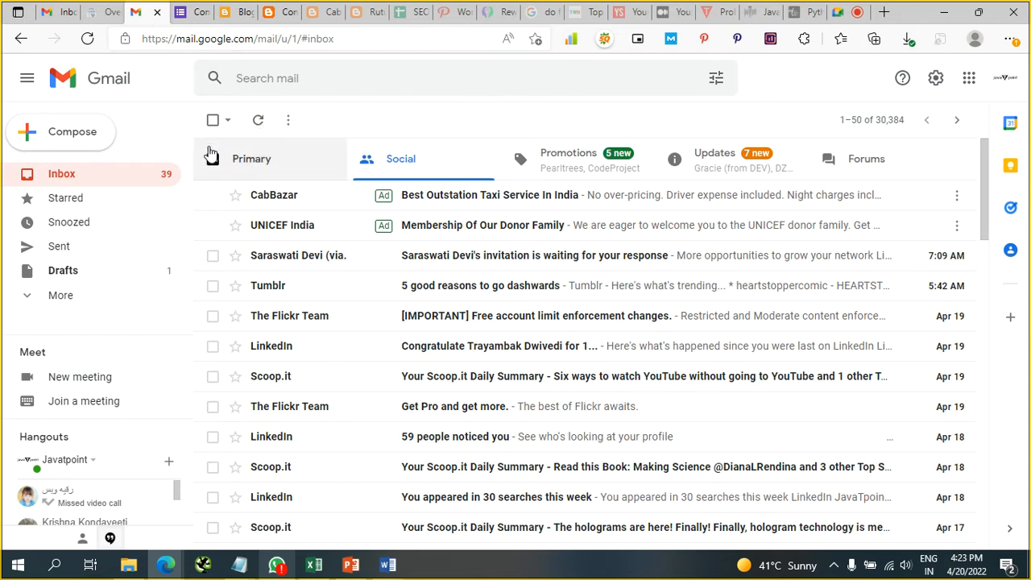
left_click(698, 170)
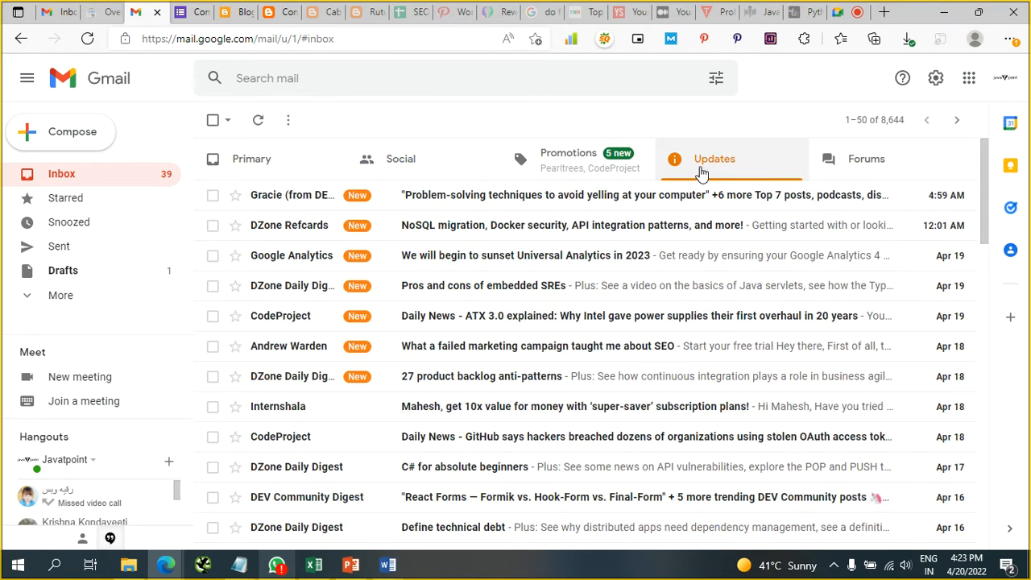
left_click(488, 264)
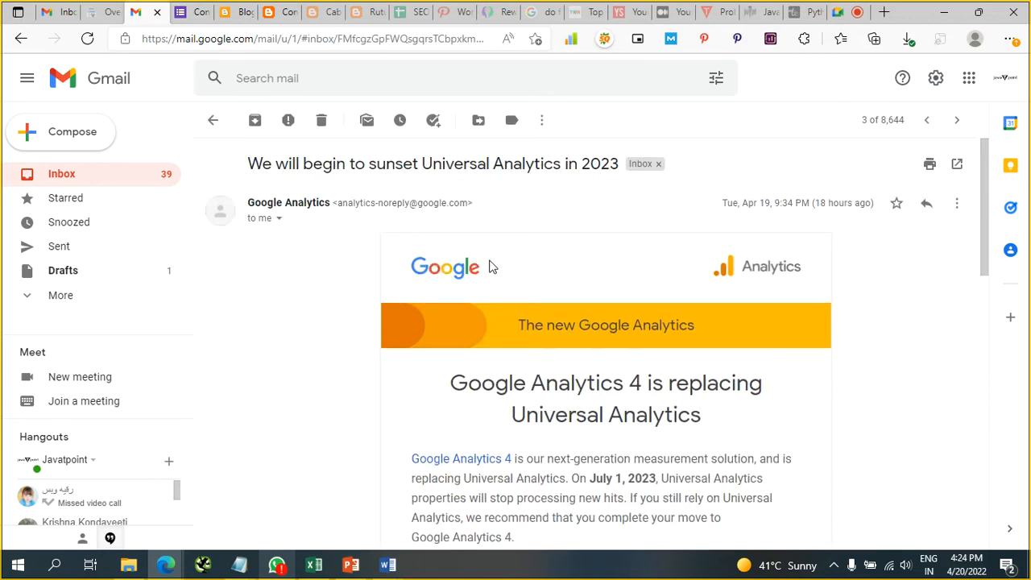
scroll(574, 379, "down", 10)
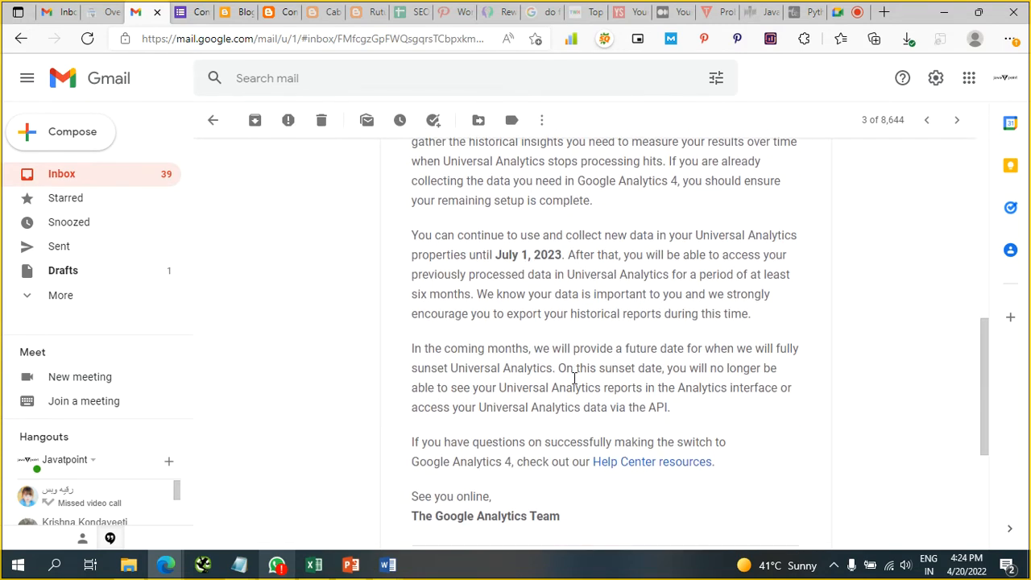
scroll(574, 377, "up", 10)
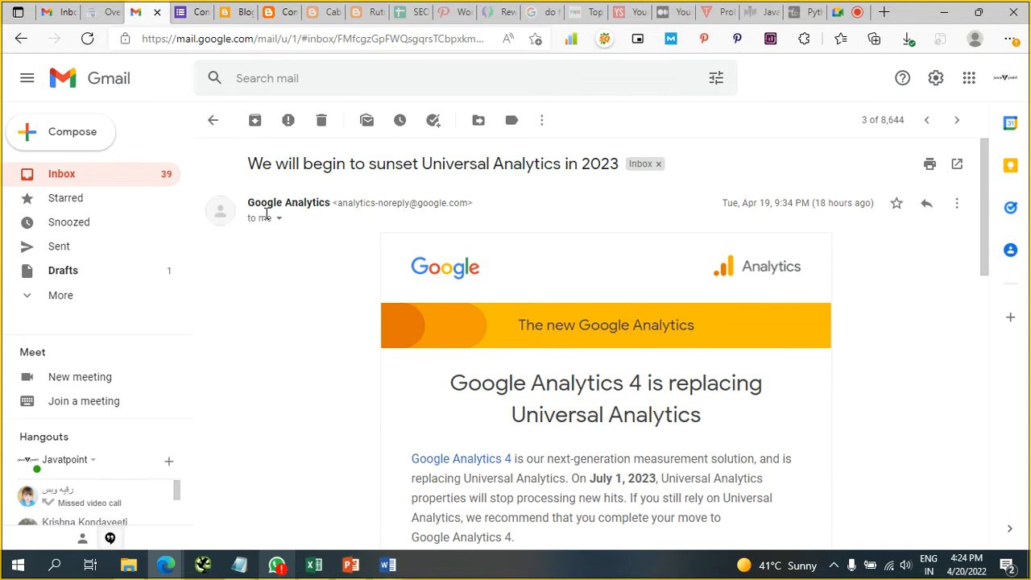
left_click(205, 129)
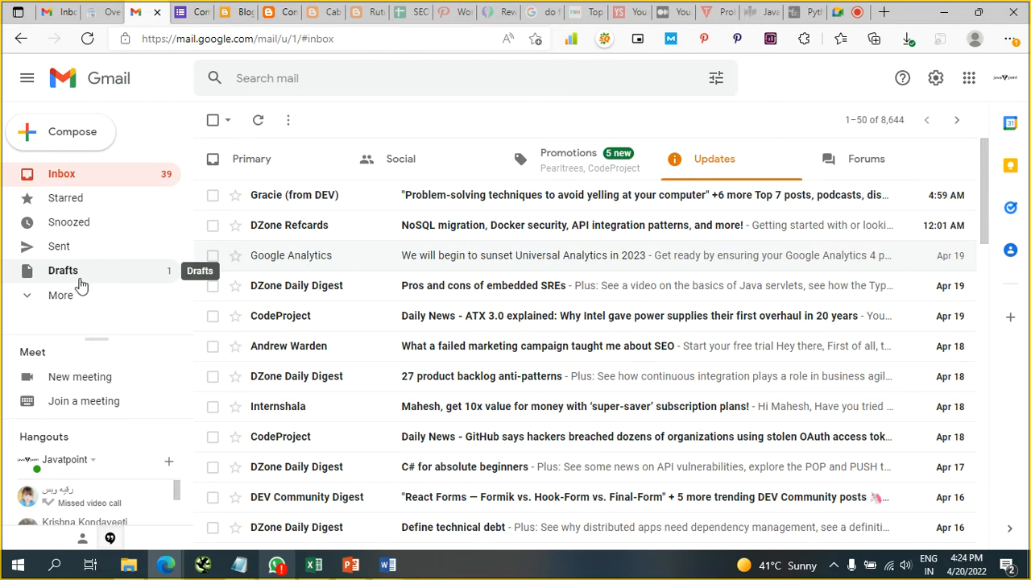
Check the Spam folder and the Social and Promotions categories, then return to Google Forms
left_click(59, 297)
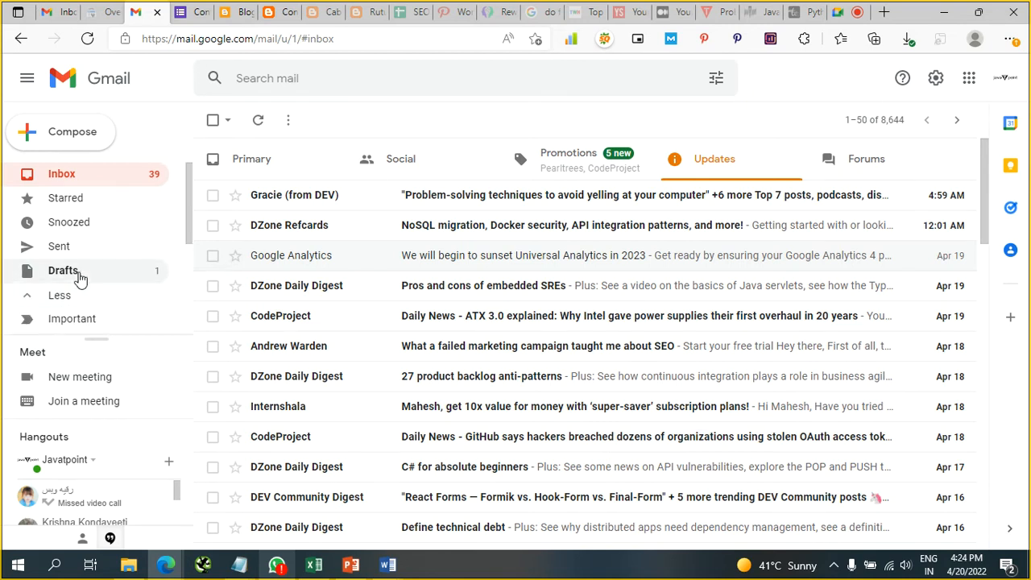
scroll(80, 278, "down", 1)
scroll(79, 278, "down", 1)
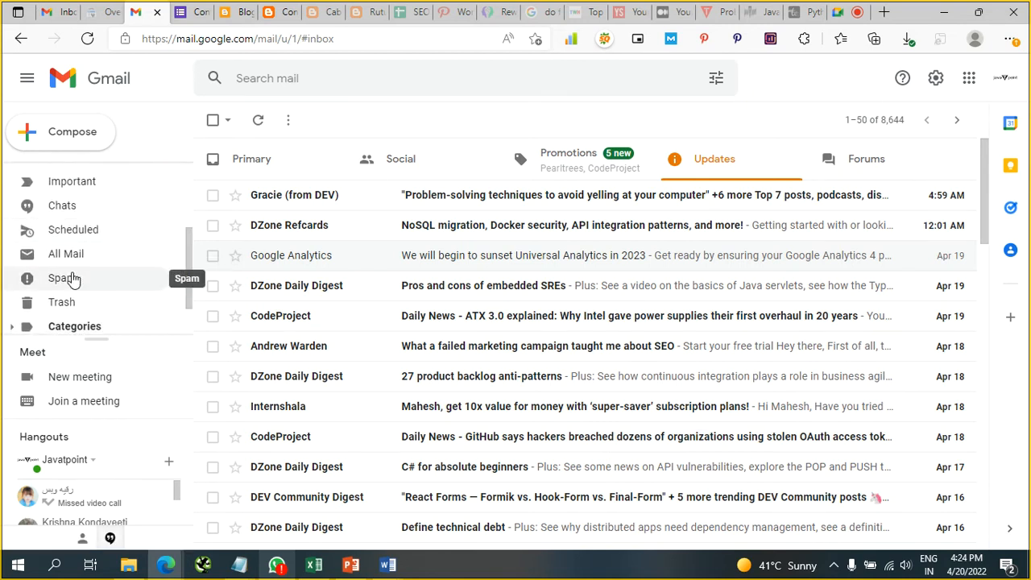
left_click(72, 278)
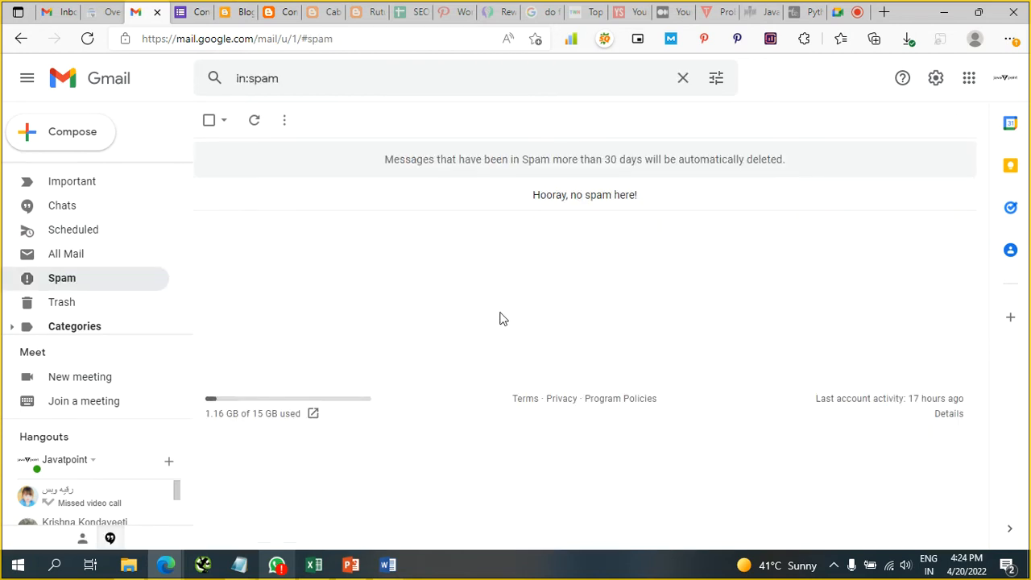
scroll(88, 210, "up", 3)
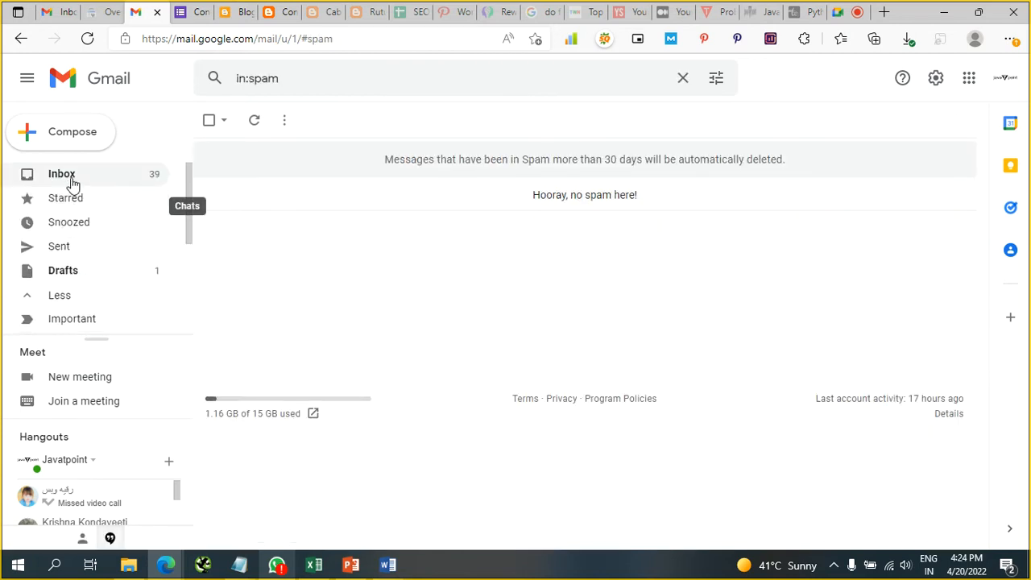
left_click(72, 178)
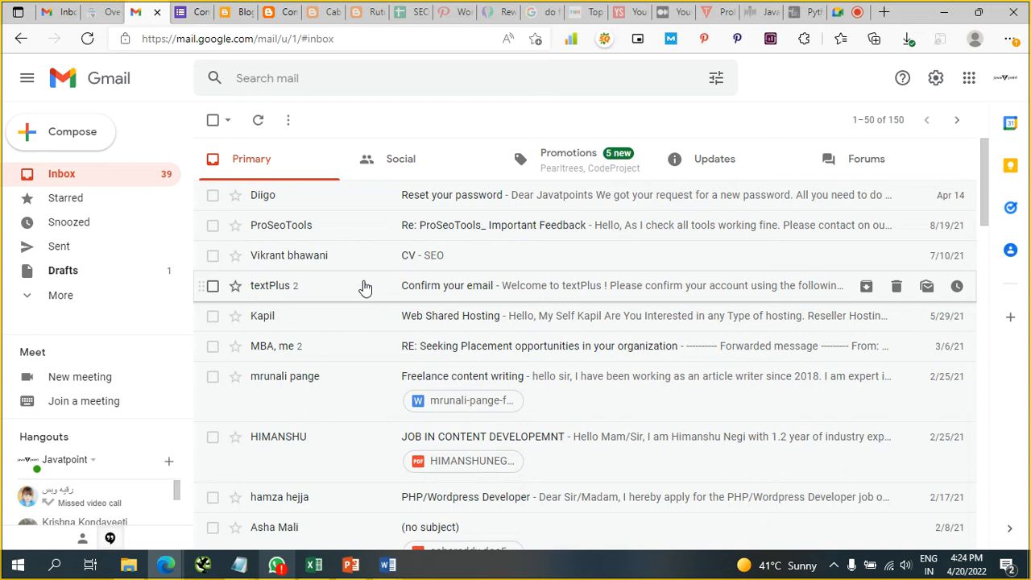
left_click(433, 168)
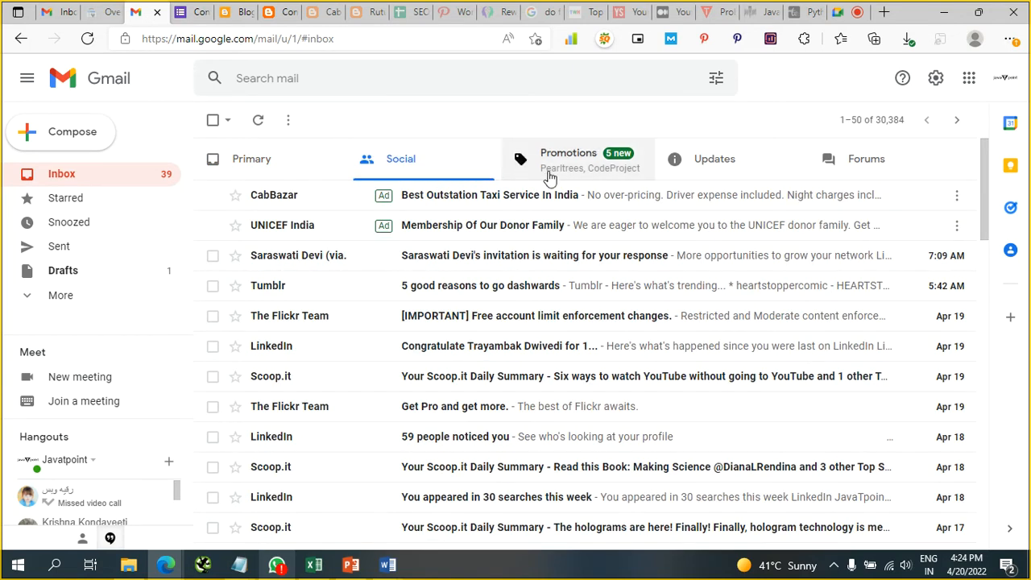
left_click(591, 163)
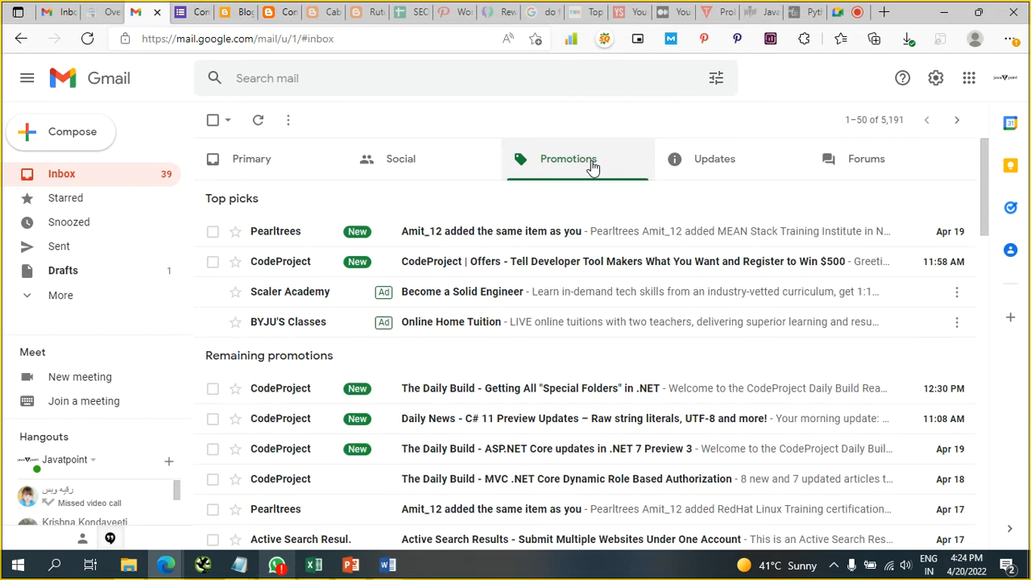
left_click(194, 11)
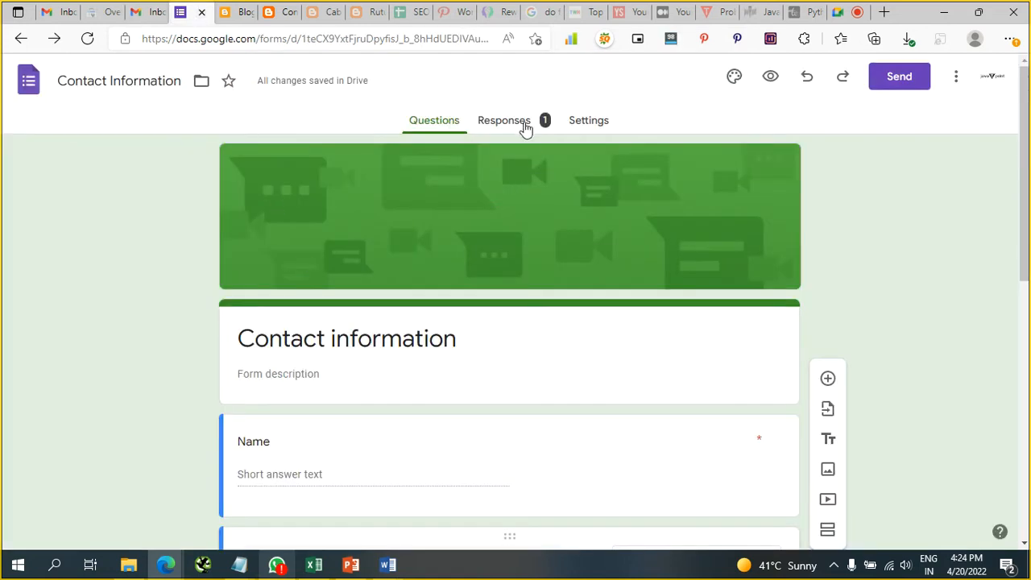
Review the form's single response on the Responses tab
left_click(522, 124)
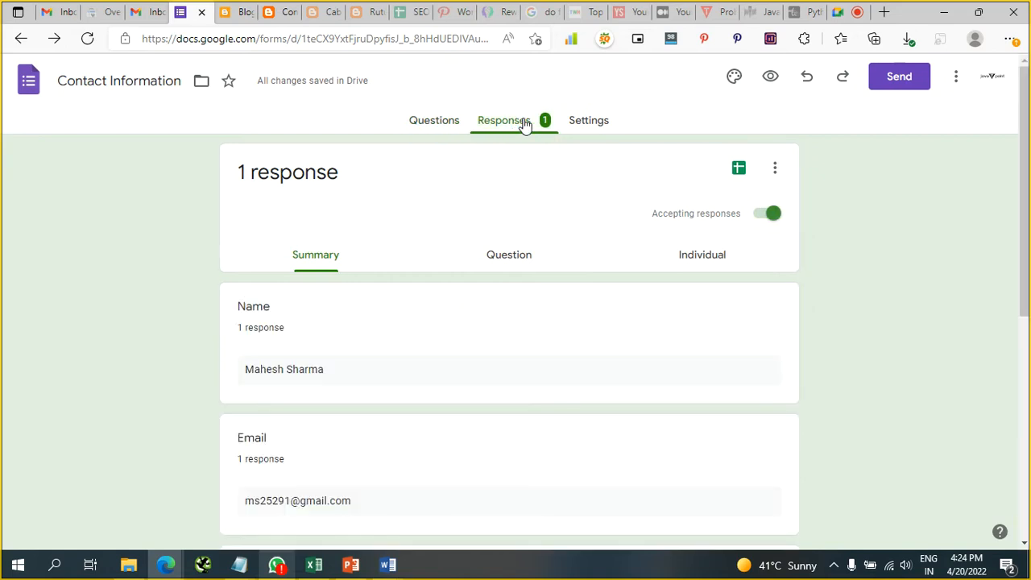
scroll(396, 382, "down", 3)
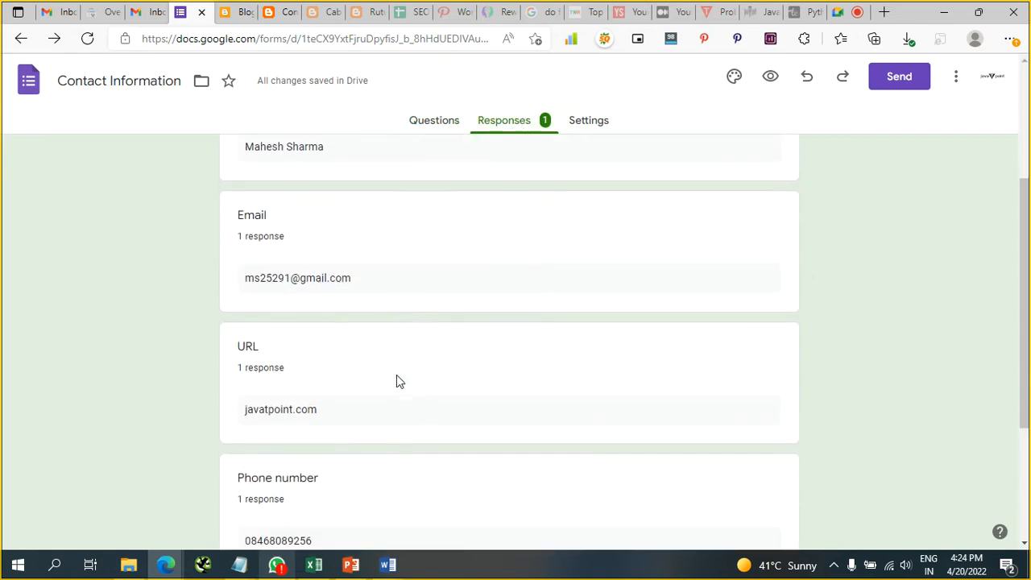
scroll(303, 295, "down", 3)
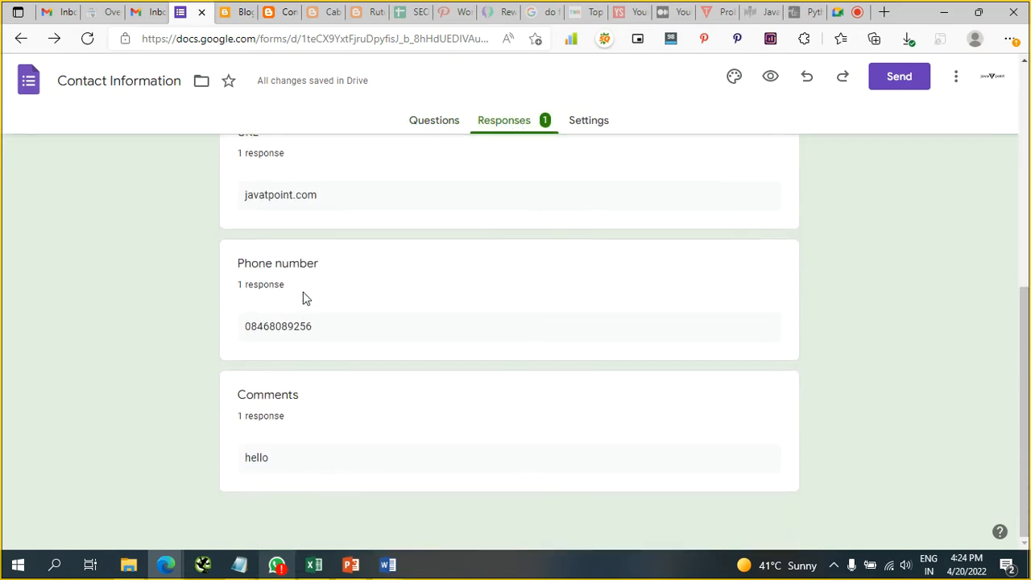
scroll(303, 295, "up", 6)
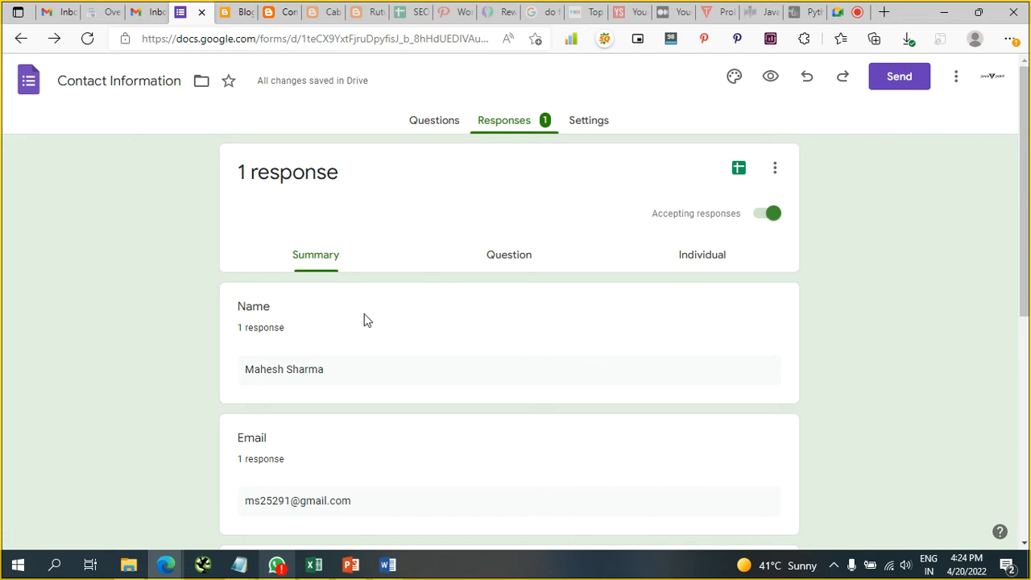
Rename the form to 'Ruturaj tours' and open its Settings
triple_click(111, 86)
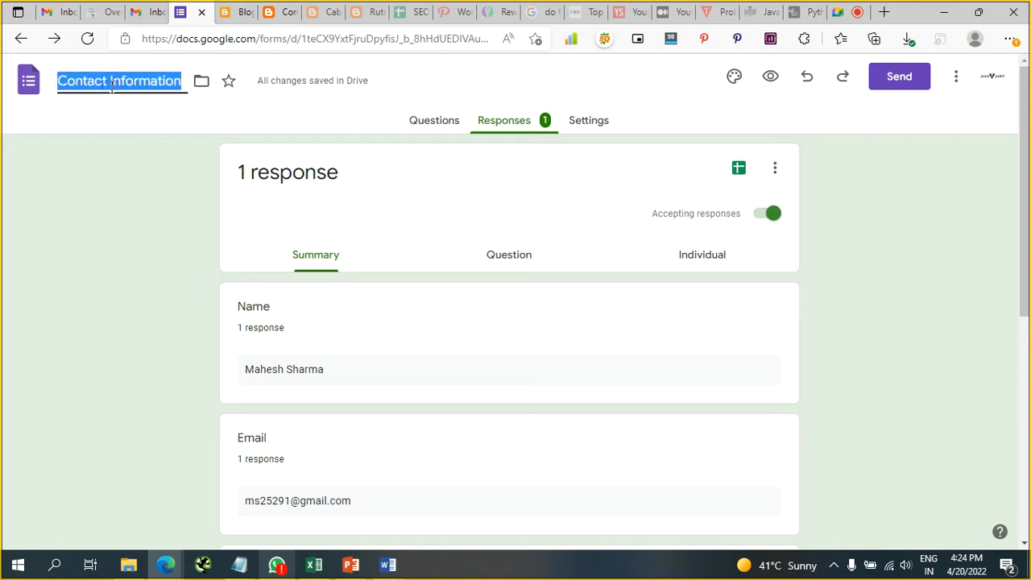
type("Rutu")
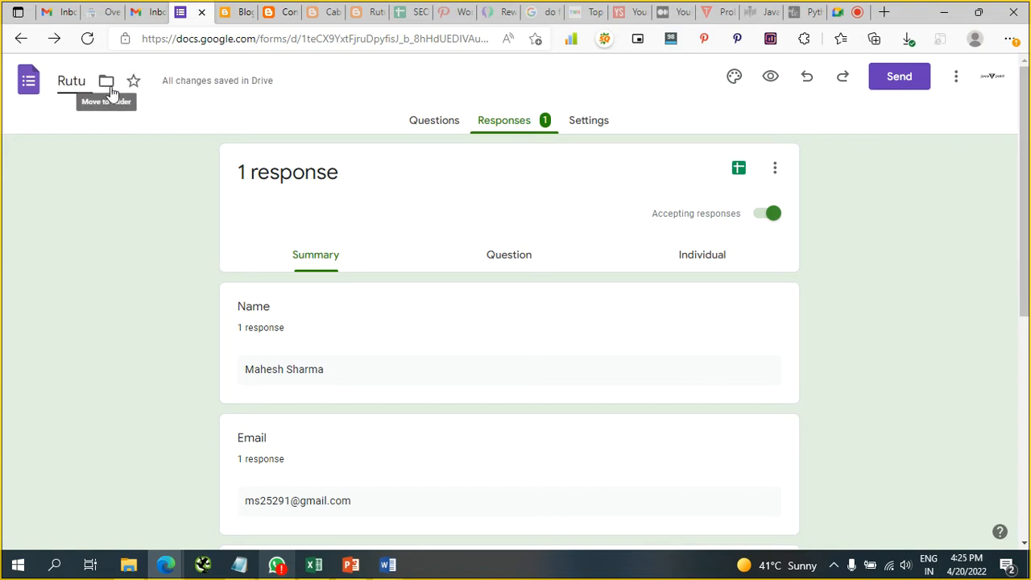
type("raj")
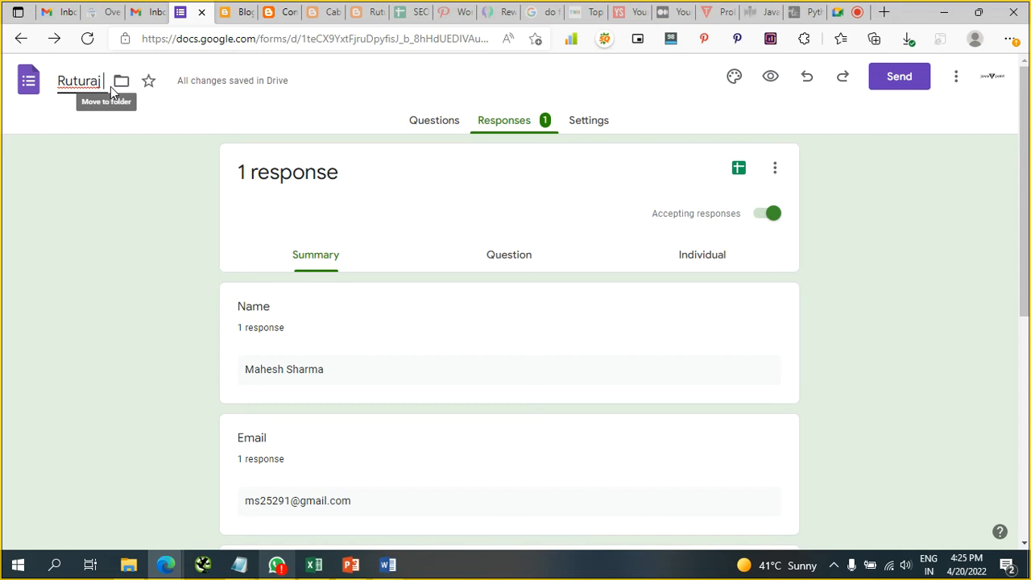
type(" tou")
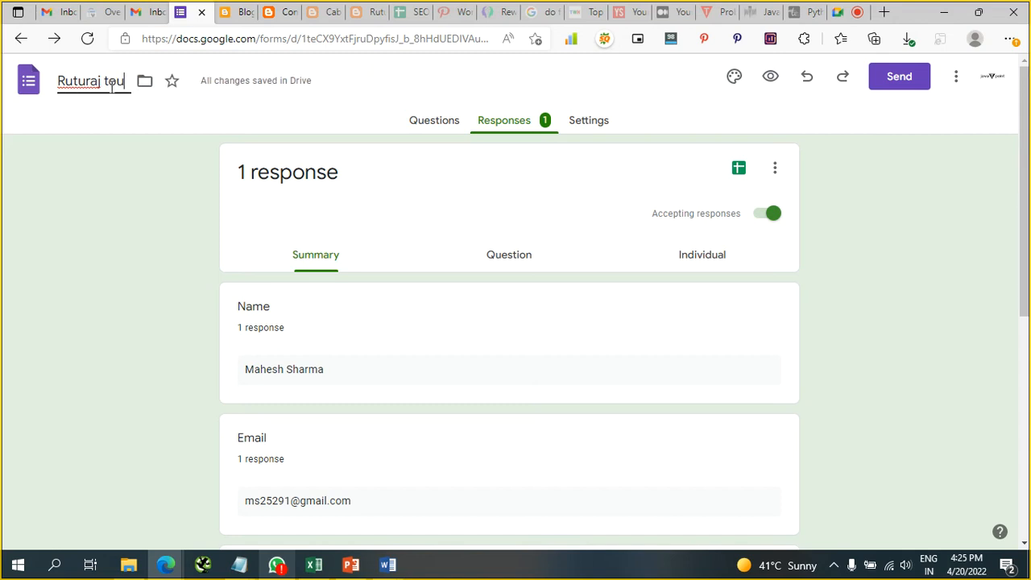
type("rs")
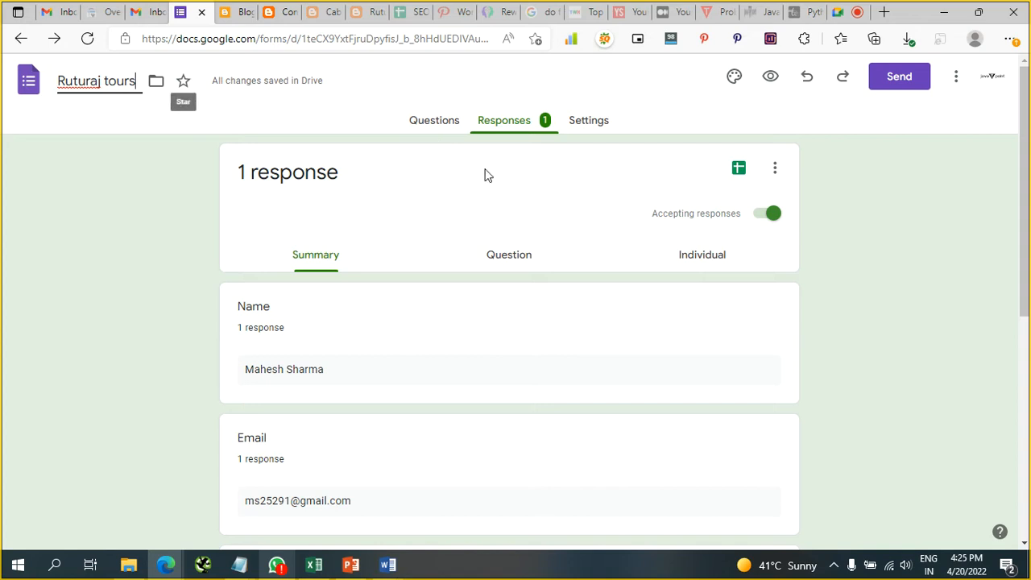
left_click(928, 223)
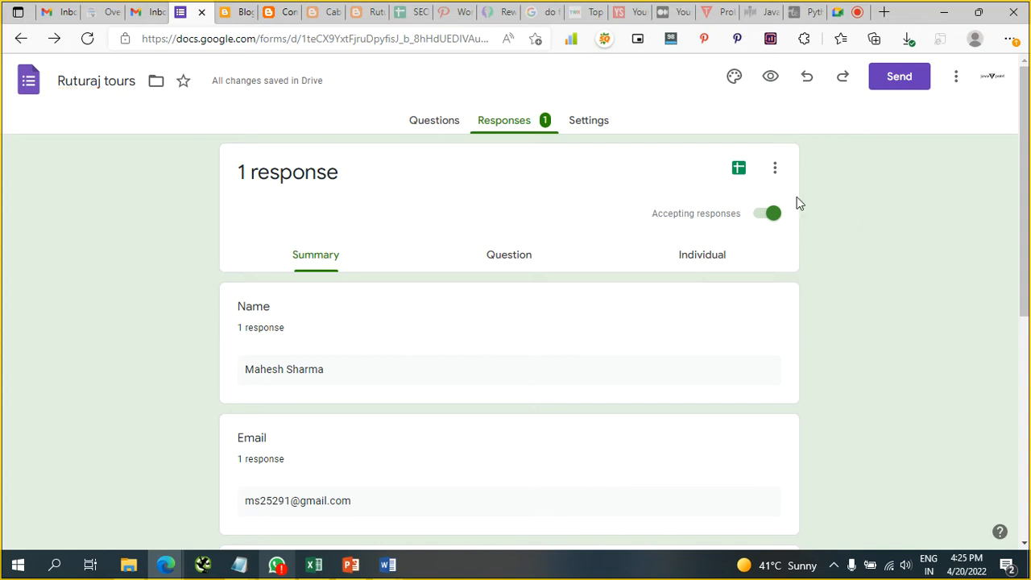
left_click(591, 127)
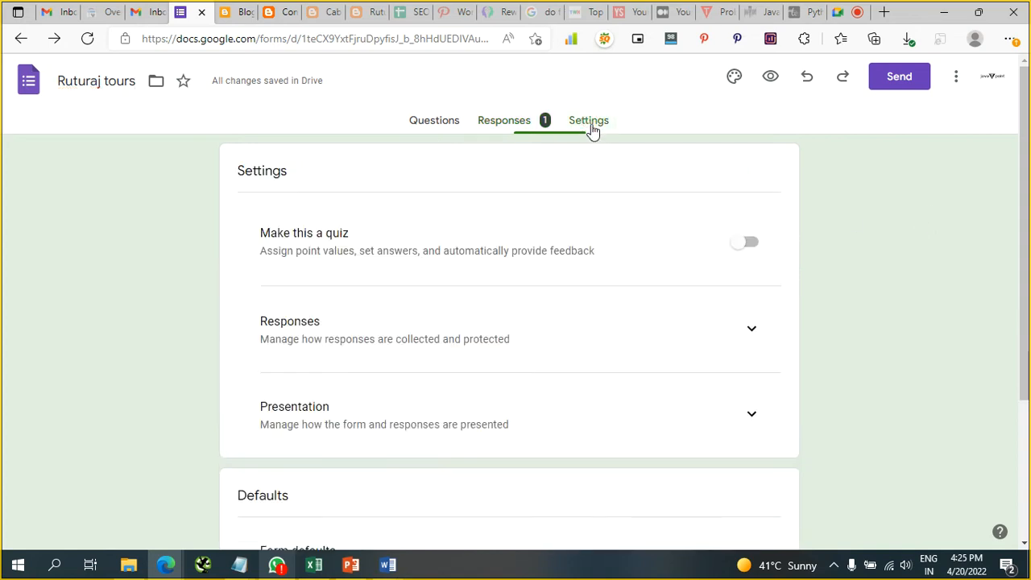
Turn on Collect email addresses and leave Send responders a copy set to Off
scroll(614, 313, "down", 2)
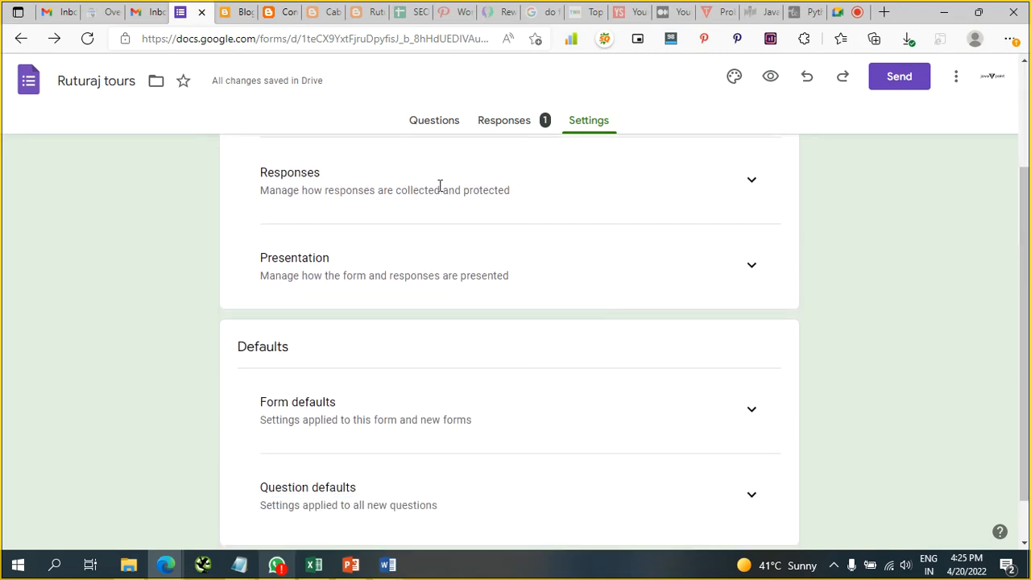
left_click(752, 182)
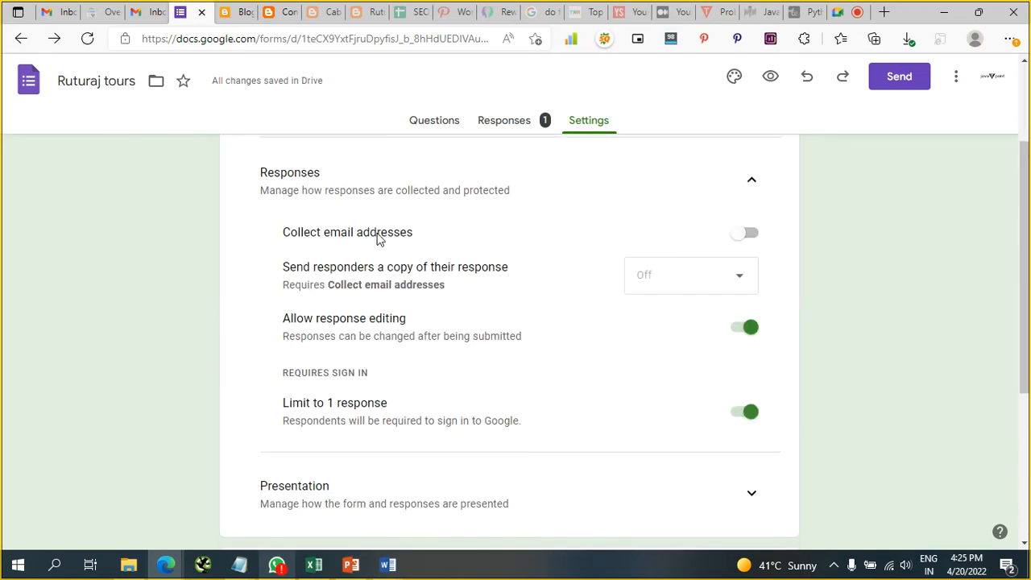
left_click(744, 233)
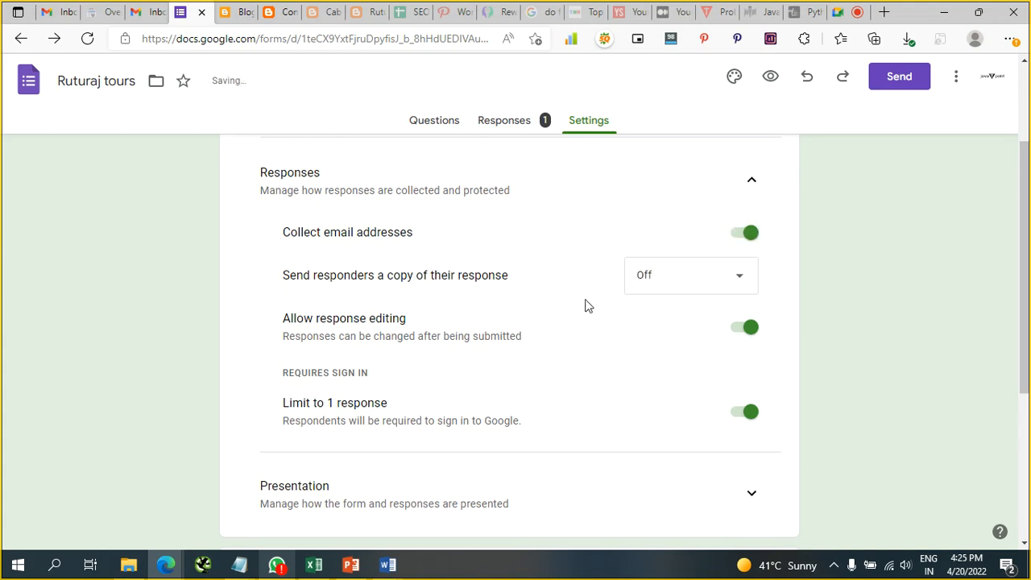
left_click(731, 278)
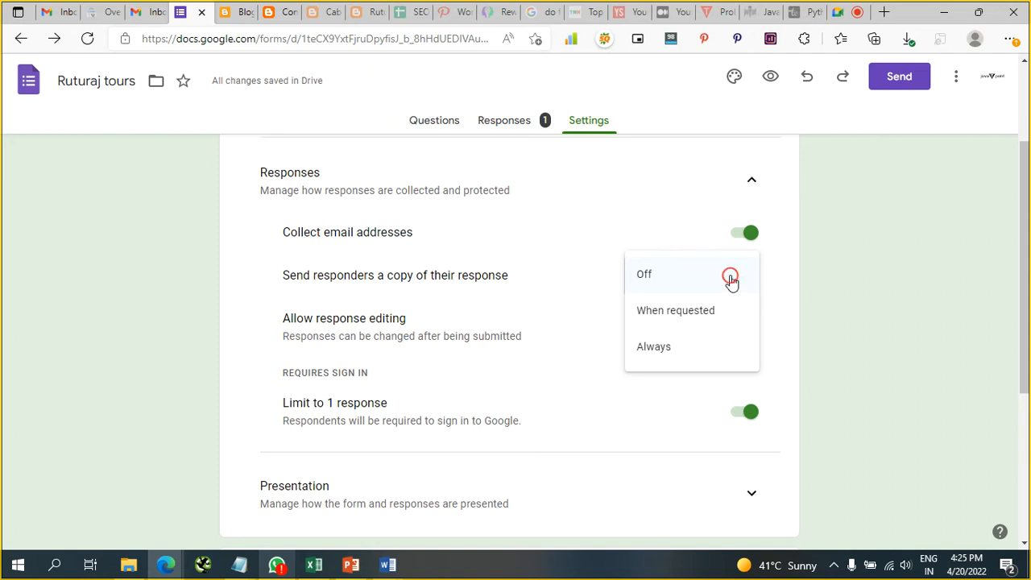
left_click(672, 229)
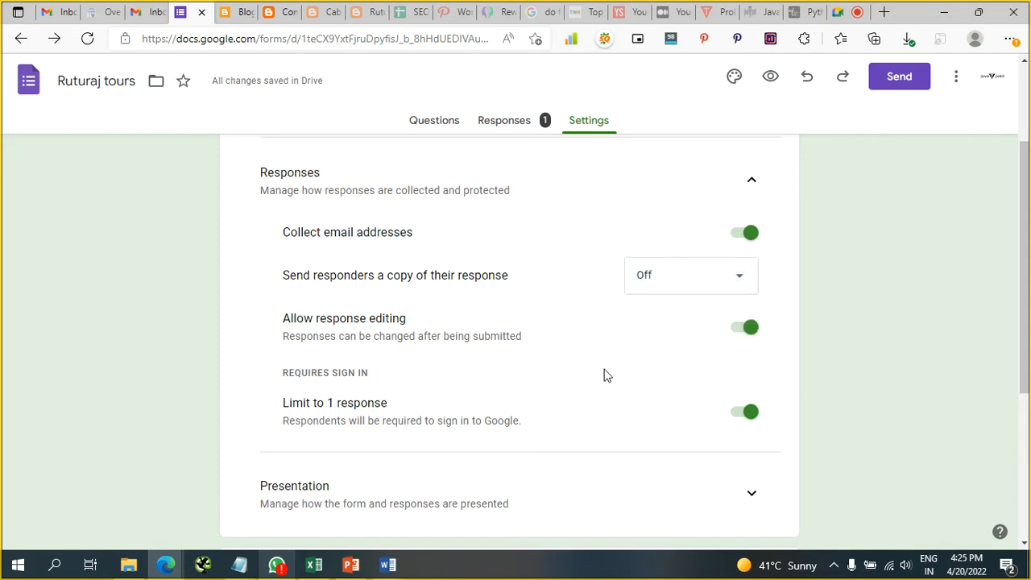
scroll(605, 375, "down", 3)
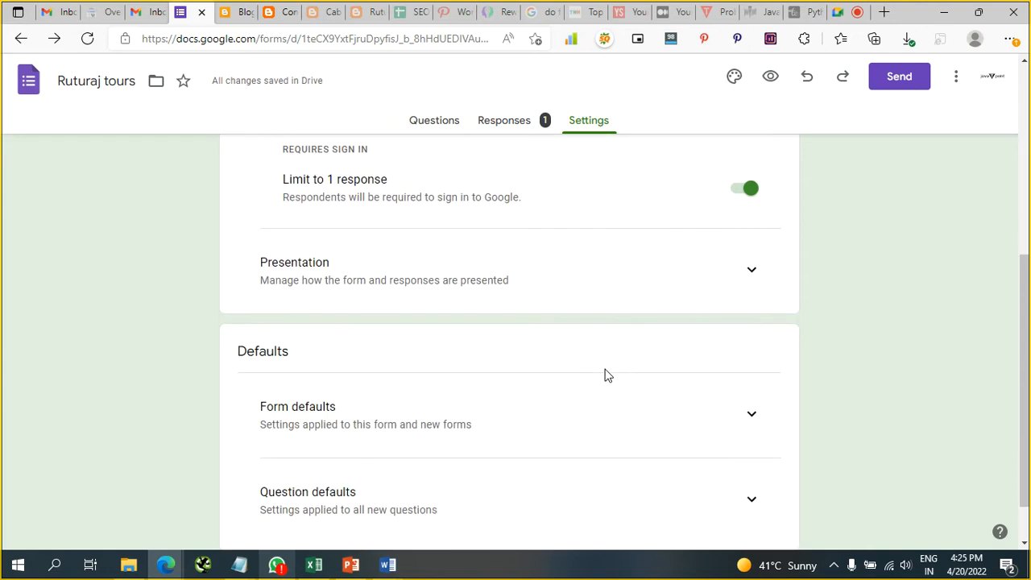
scroll(606, 375, "up", 5)
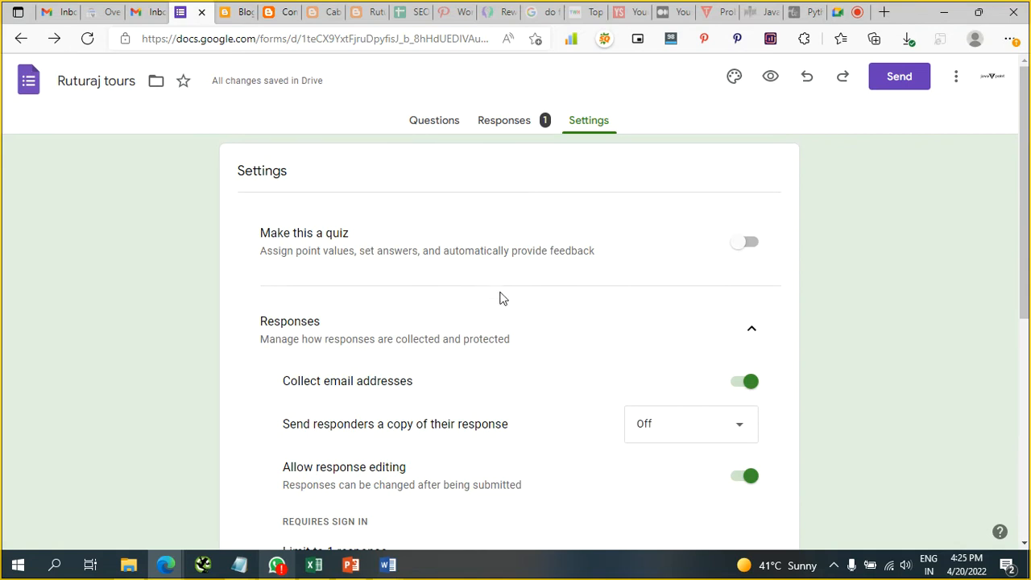
scroll(500, 298, "down", 2)
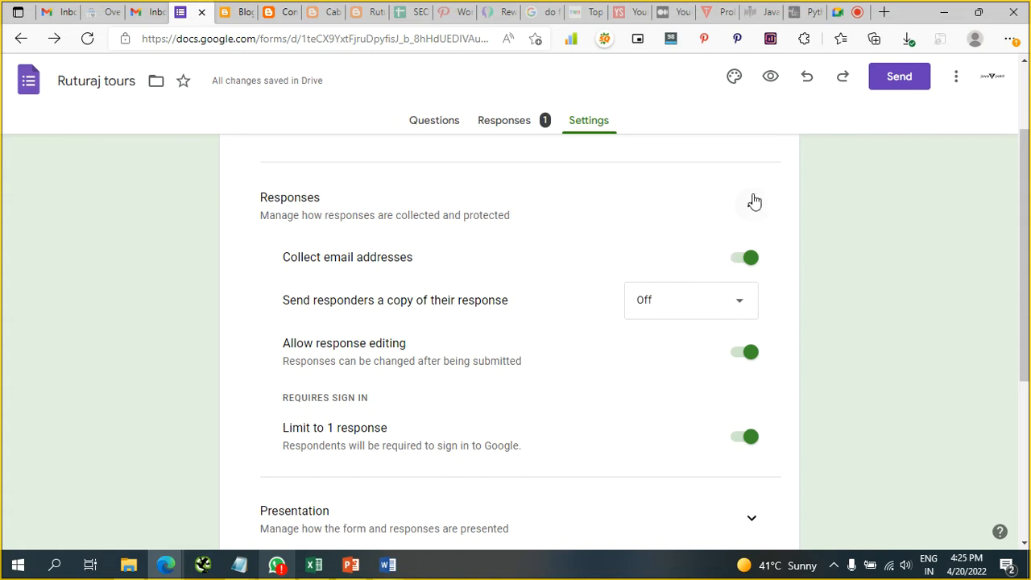
Refresh the Gmail inbox for new mail, then return to the form's settings
left_click(141, 11)
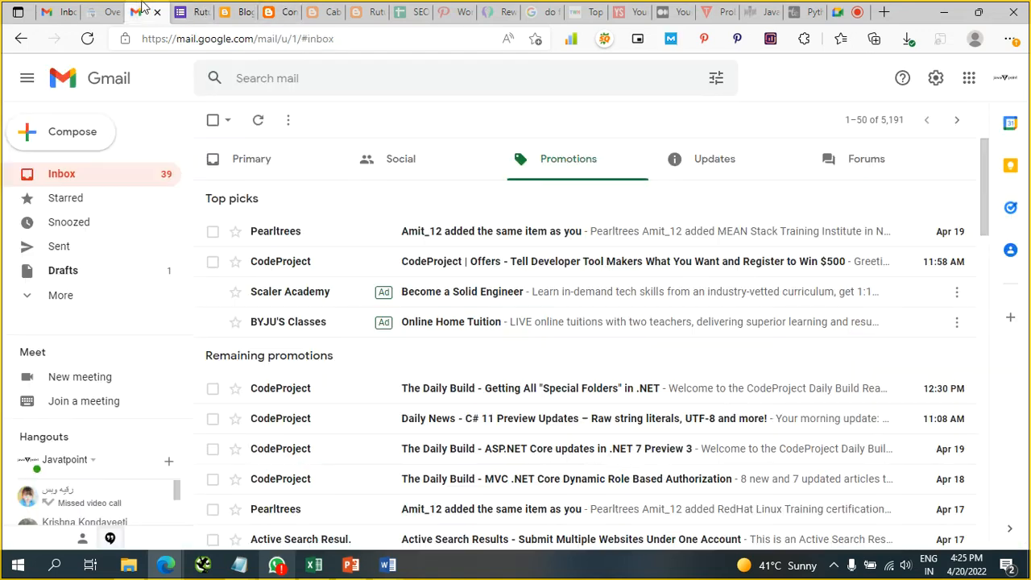
left_click(260, 121)
left_click(193, 12)
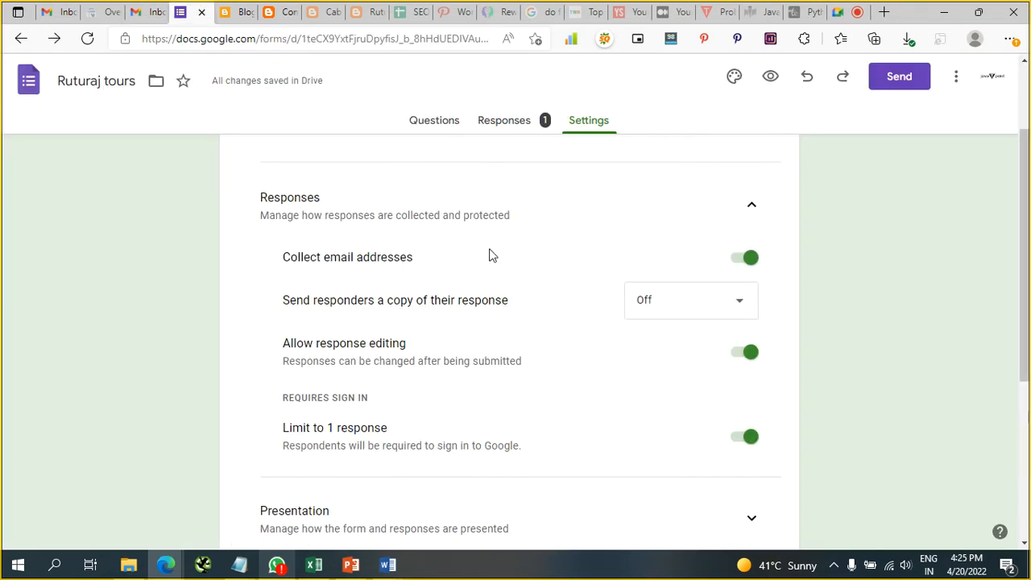
Scroll through the questions of the Ruturaj tours form
left_click(434, 122)
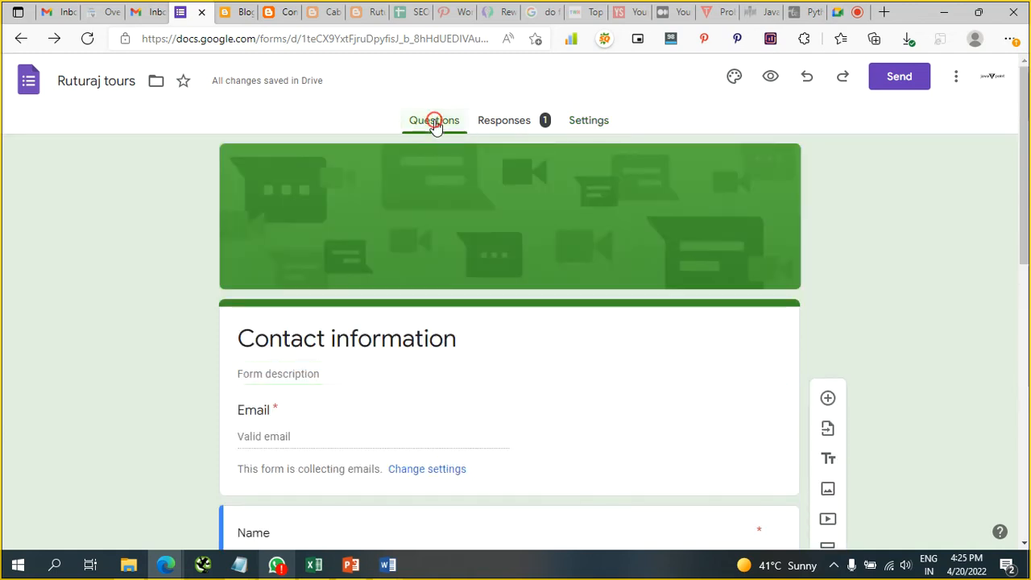
scroll(558, 318, "down", 2)
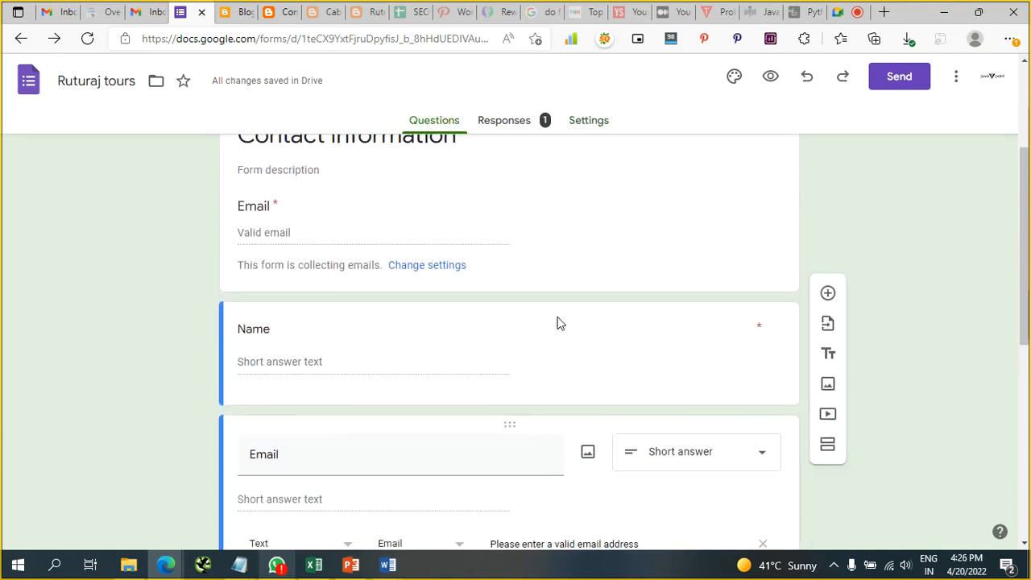
scroll(557, 323, "down", 5)
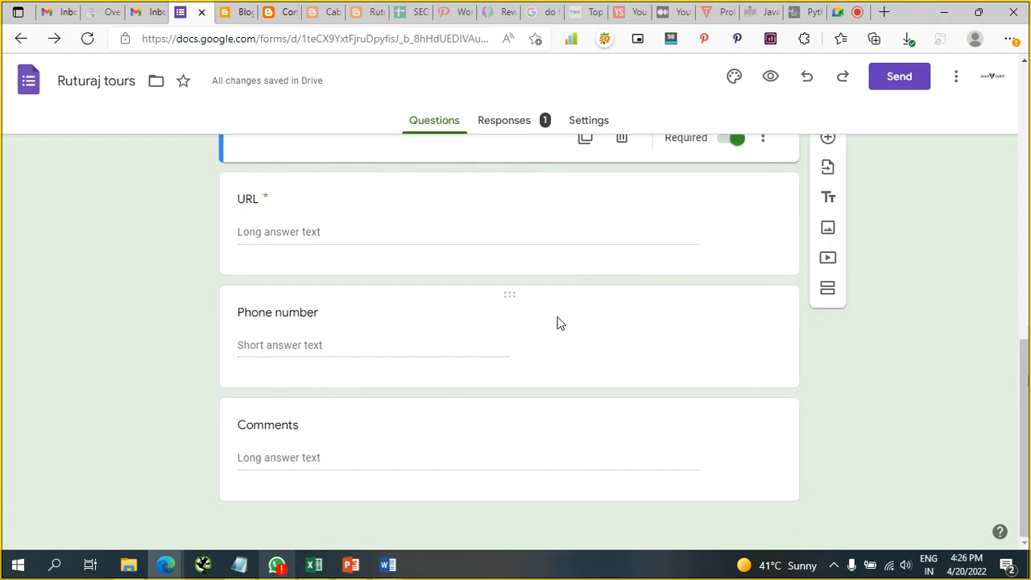
scroll(560, 324, "up", 7)
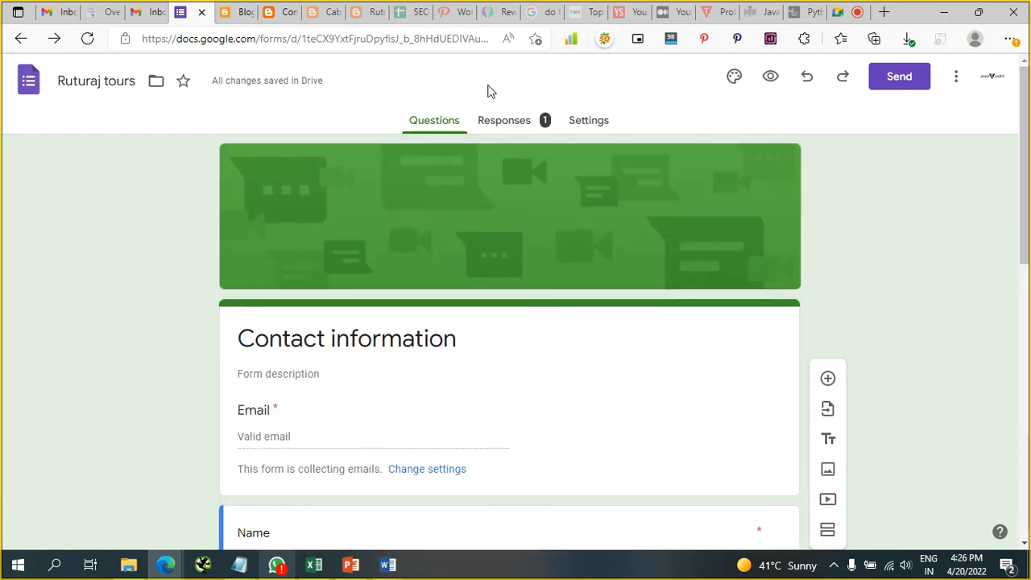
View Response 1 individually, then close the form to show the Gmail inbox
left_click(507, 127)
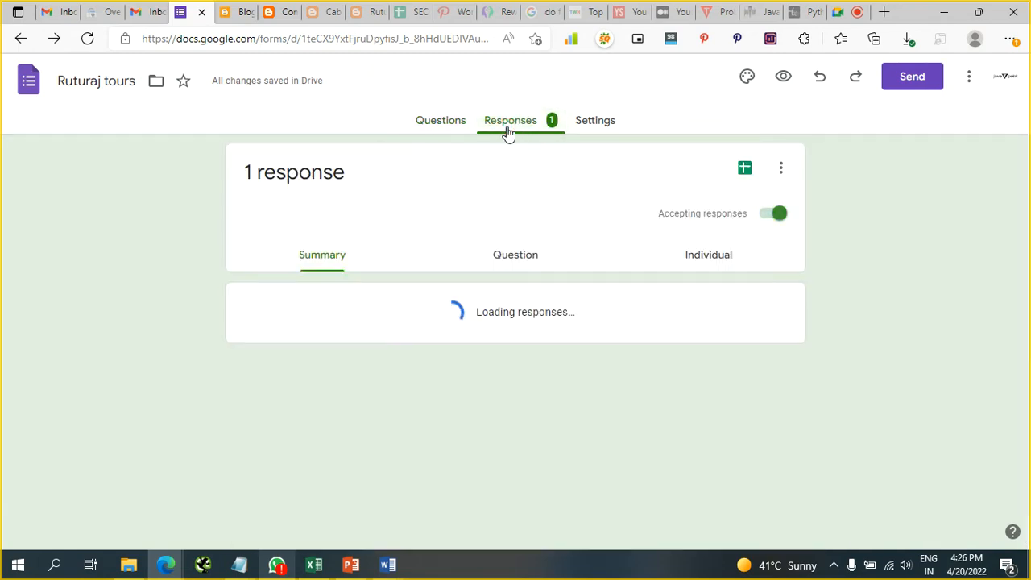
left_click(714, 255)
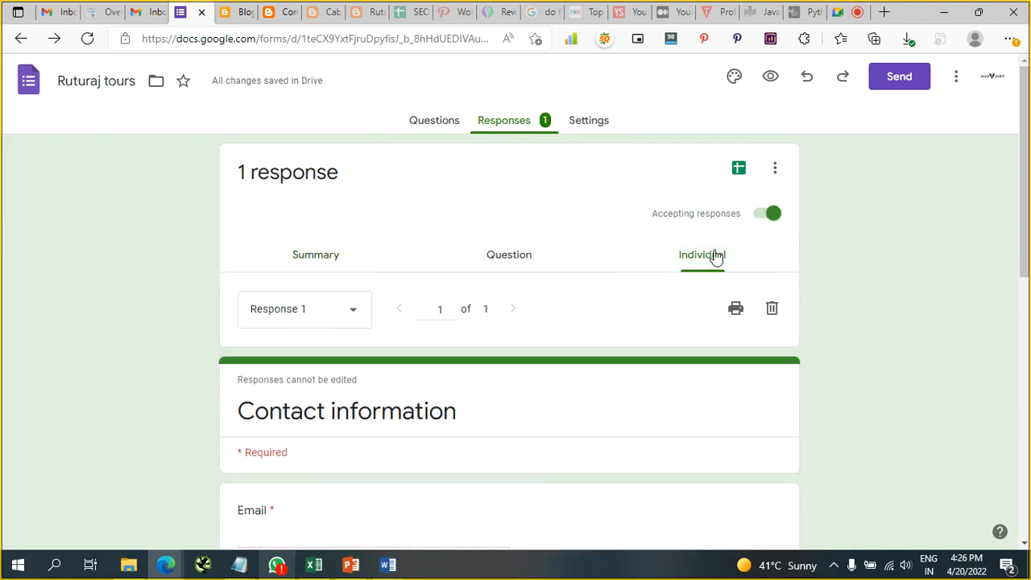
scroll(715, 256, "down", 8)
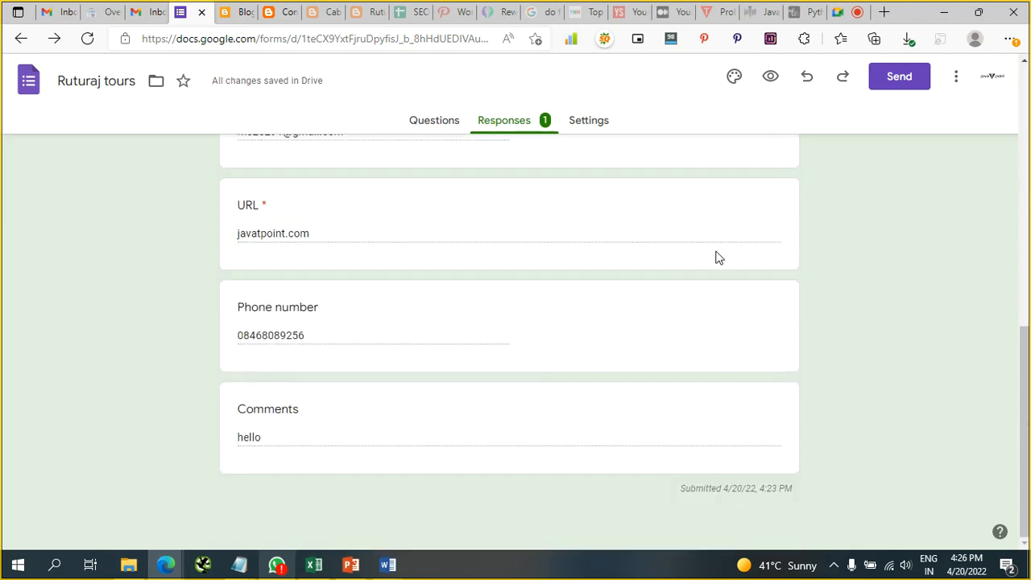
scroll(720, 258, "up", 10)
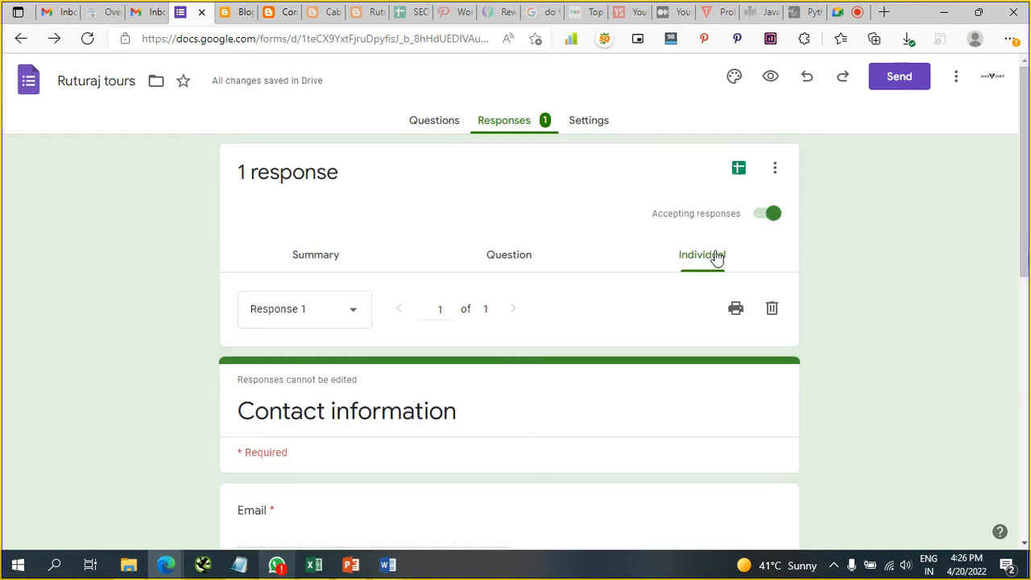
left_click(202, 14)
left_click(157, 9)
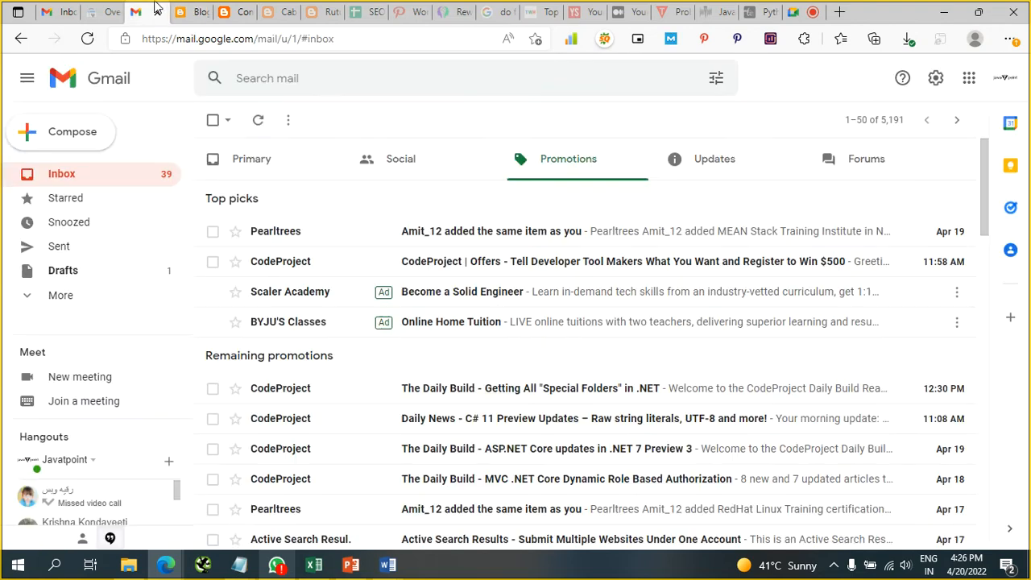
In Blogger's Layout, open the Header gadget's Configure Header dialog
left_click(194, 11)
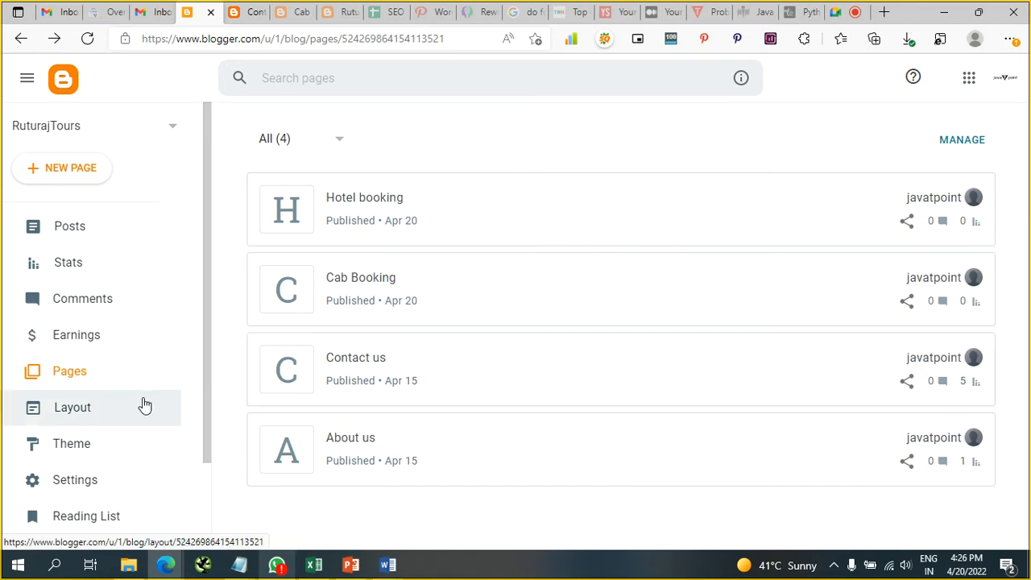
left_click(120, 409)
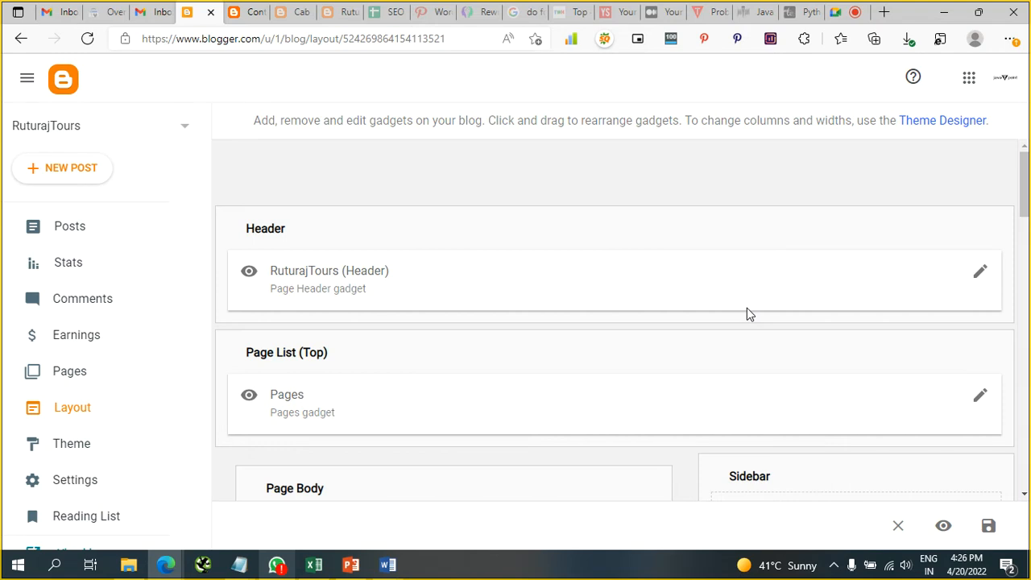
left_click(980, 275)
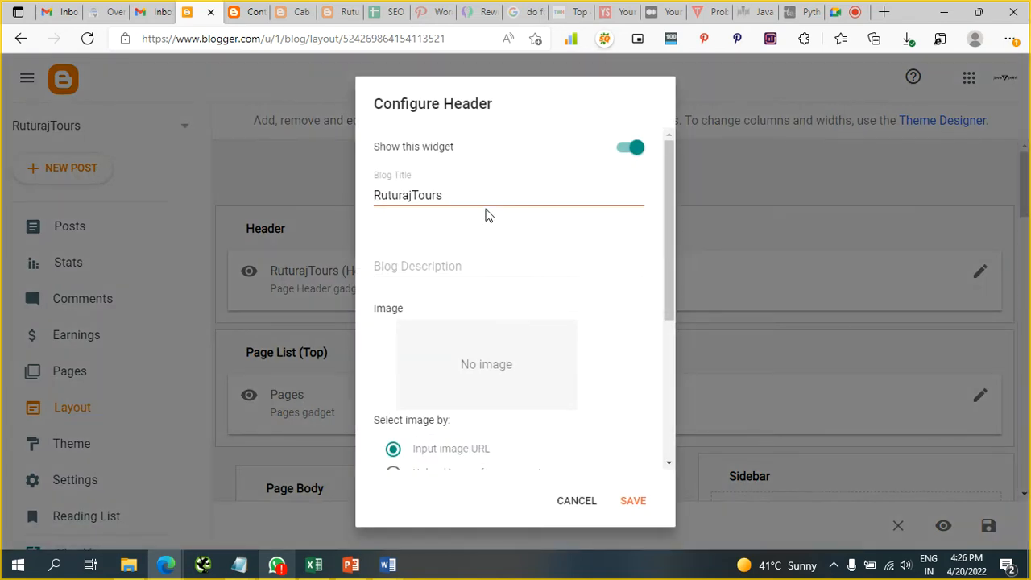
Check the live Contact us page, then visit the blog's Home and Cab Booking pages
left_click(246, 10)
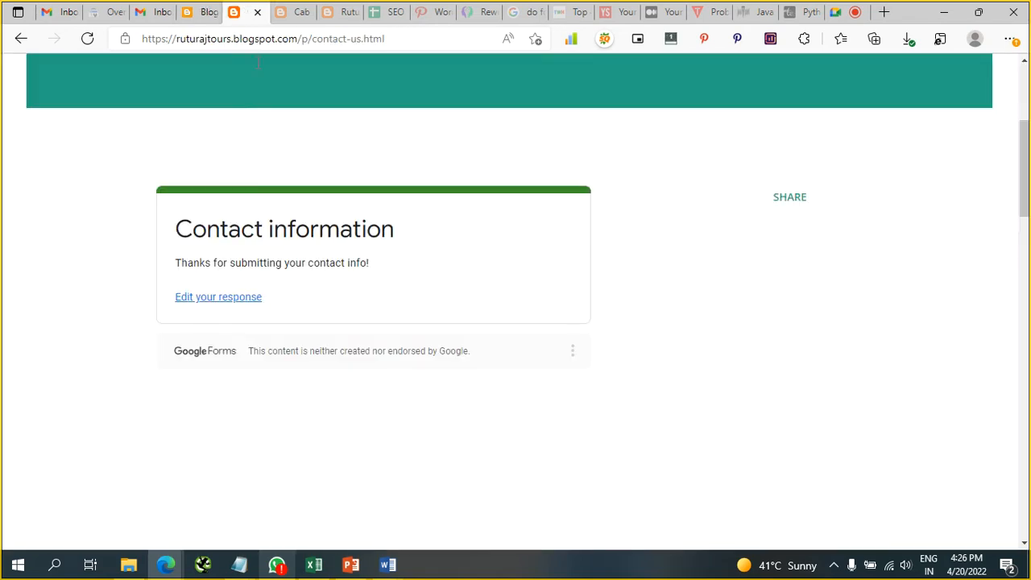
scroll(337, 274, "up", 3)
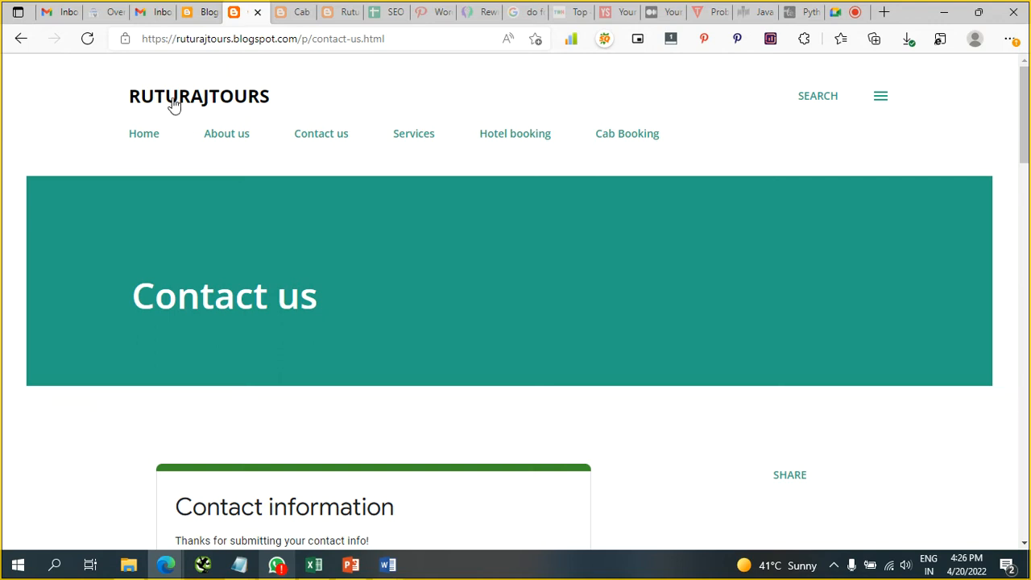
left_click(149, 135)
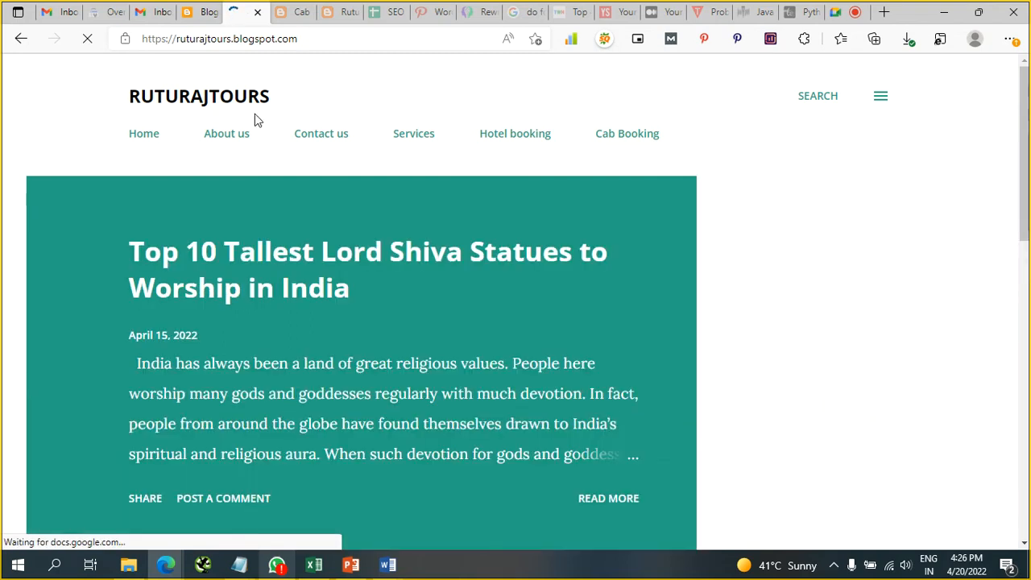
left_click(276, 10)
left_click(256, 8)
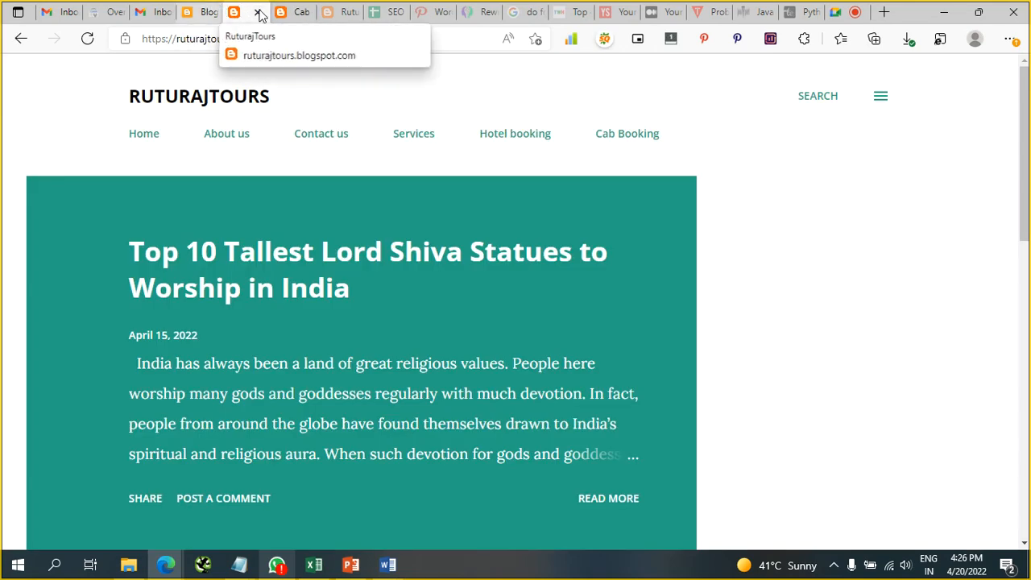
Close the Cab Booking and extra blog tabs, returning via Gmail to Configure Header
left_click(287, 12)
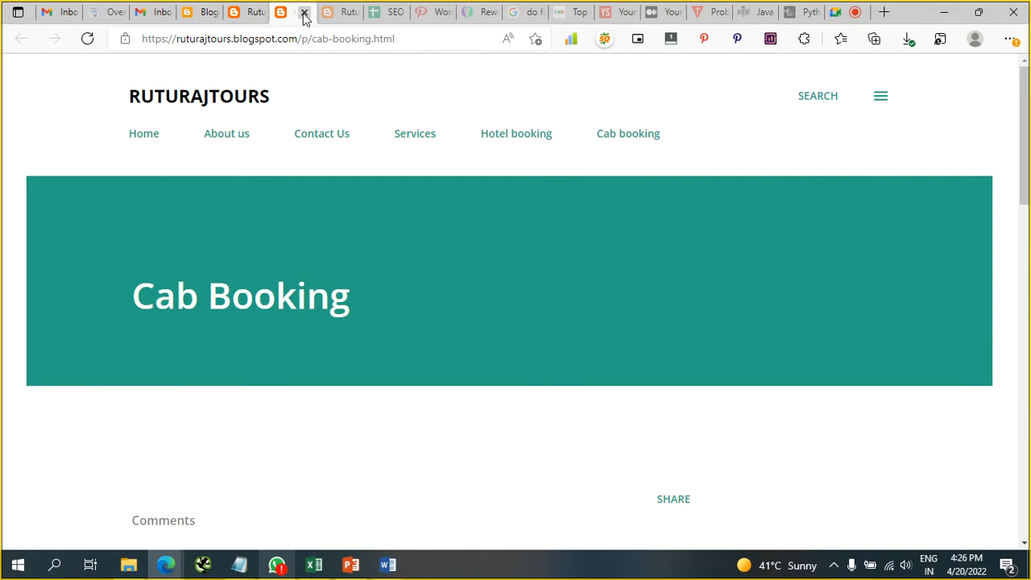
left_click(305, 14)
left_click(303, 13)
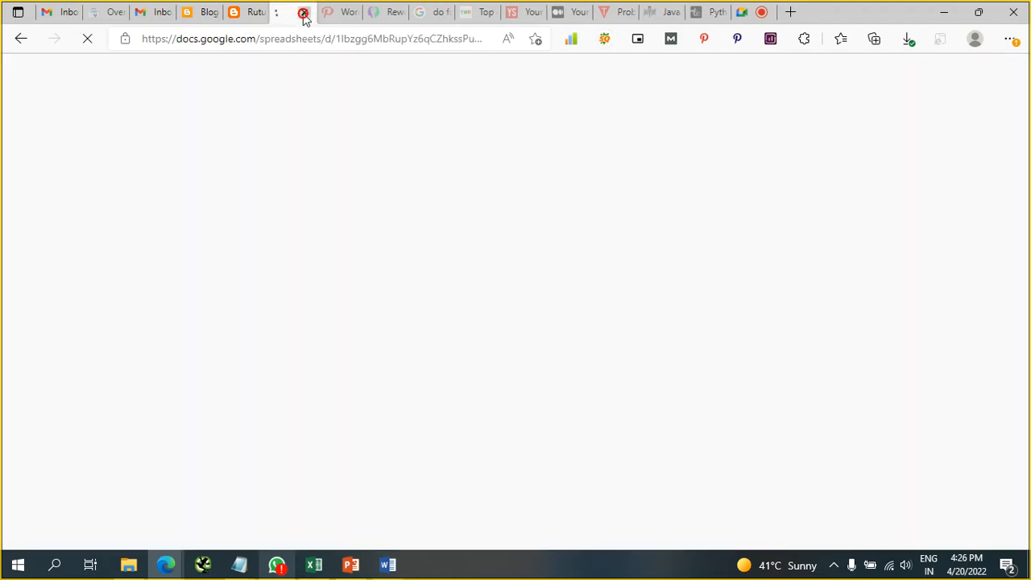
left_click(228, 8)
left_click(153, 11)
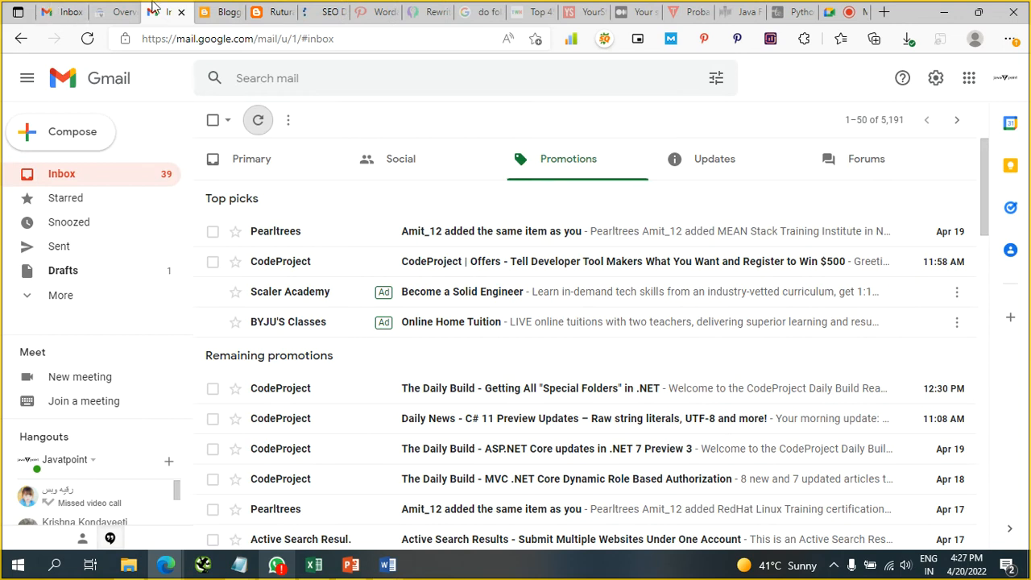
left_click(203, 10)
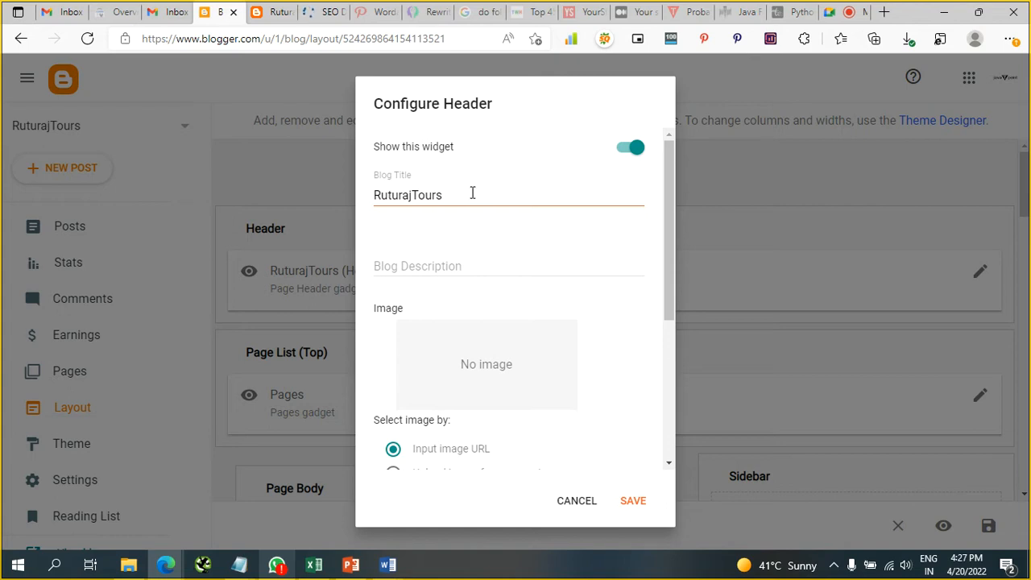
Select the full 'RuturajTours' text in the Configure Header Blog Title field
scroll(487, 264, "down", 2)
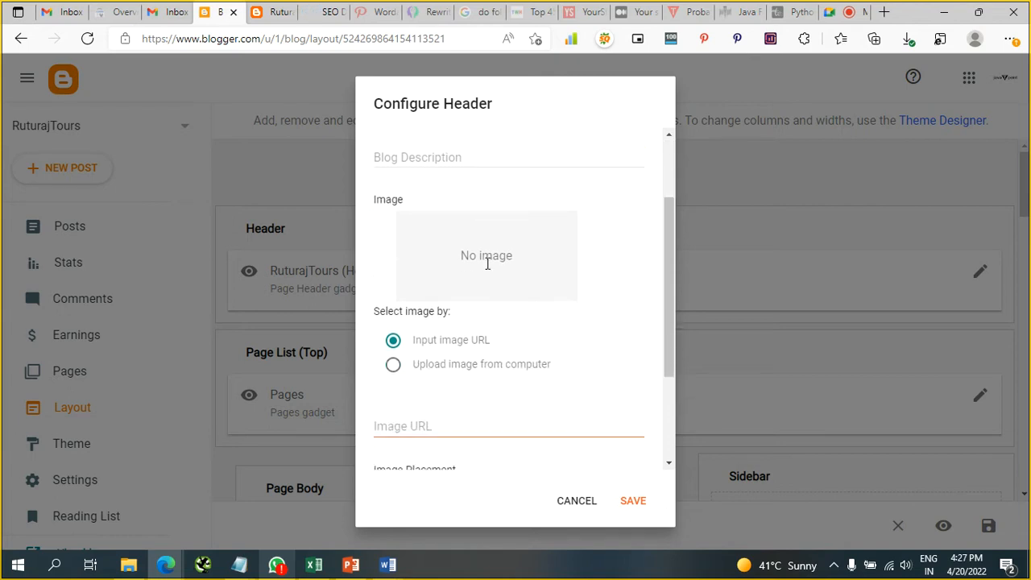
scroll(469, 290, "down", 1)
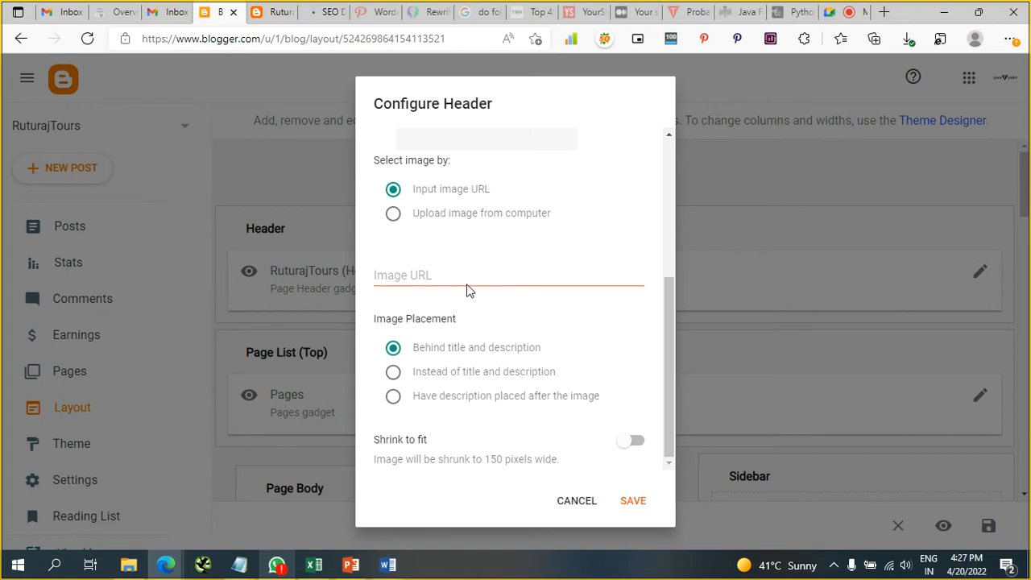
scroll(467, 285, "up", 3)
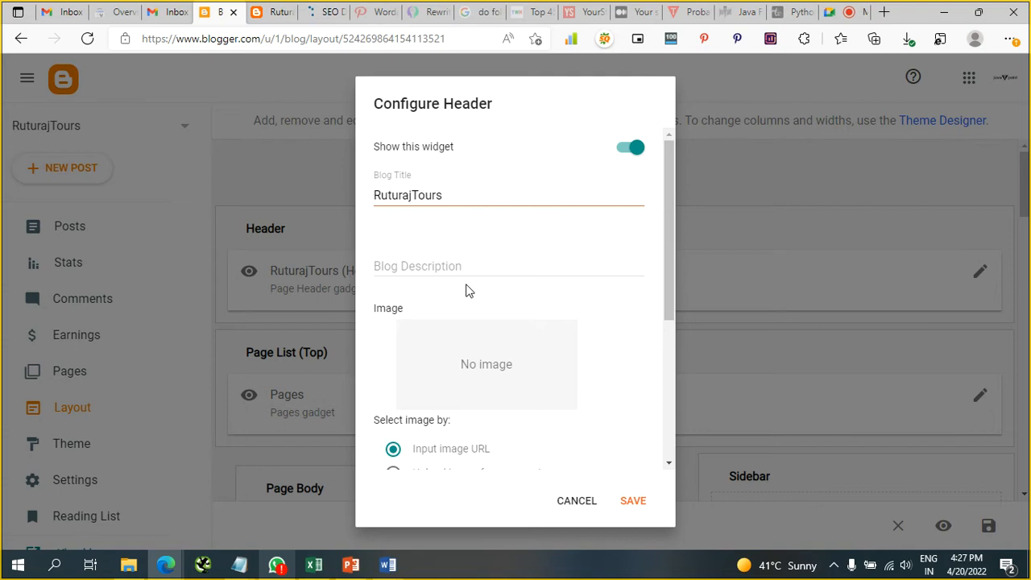
left_click(473, 204)
double_click(473, 205)
left_click(473, 205)
double_click(473, 205)
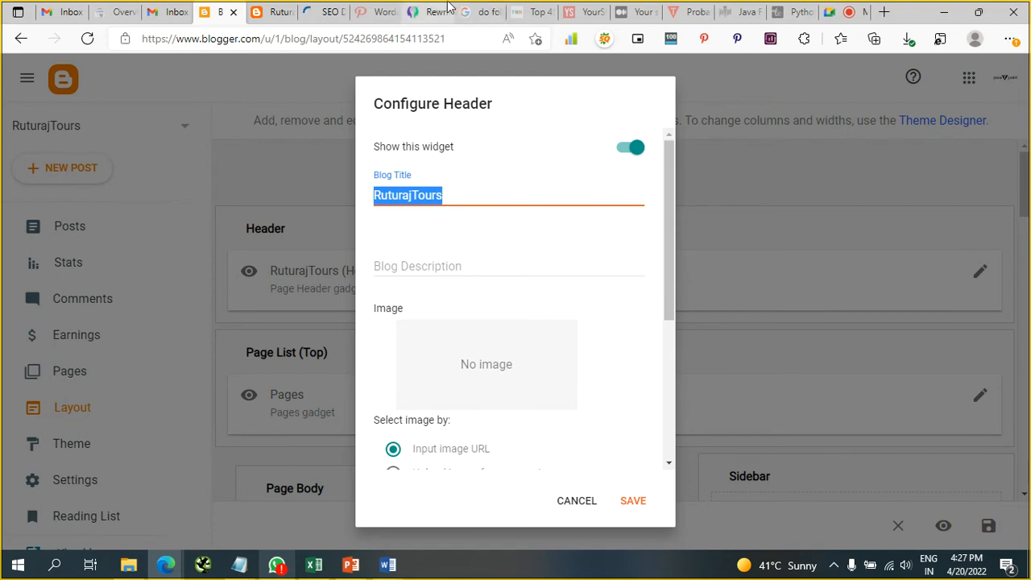
left_click(365, 8)
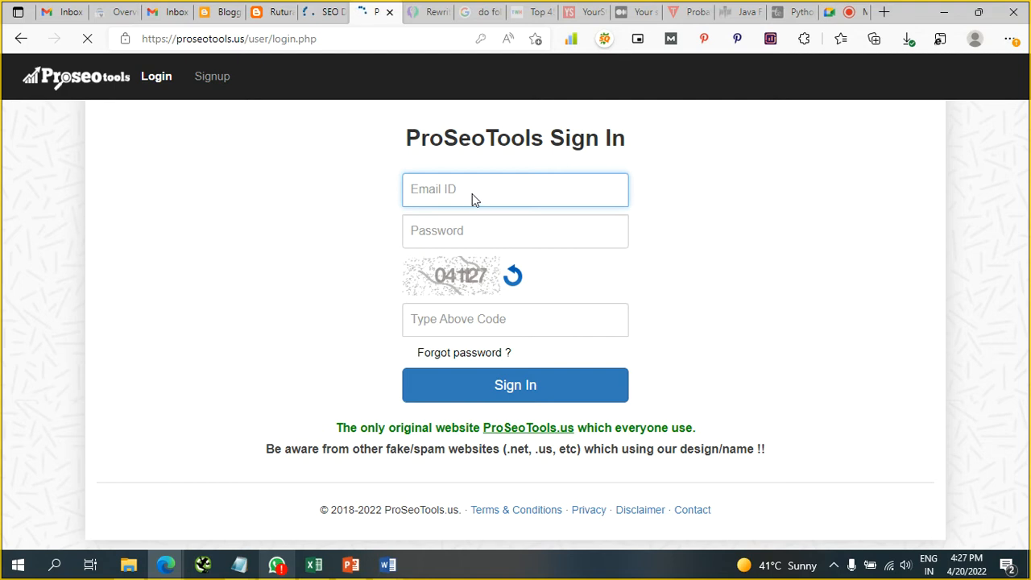
Sign in to ProSeoTools by entering the captcha verification code
left_click(540, 321)
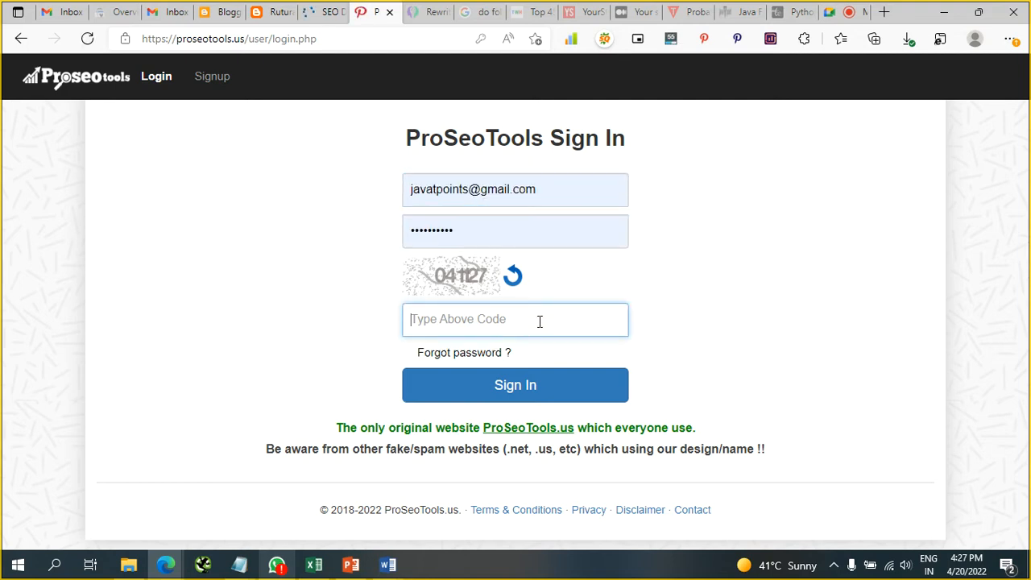
type("0")
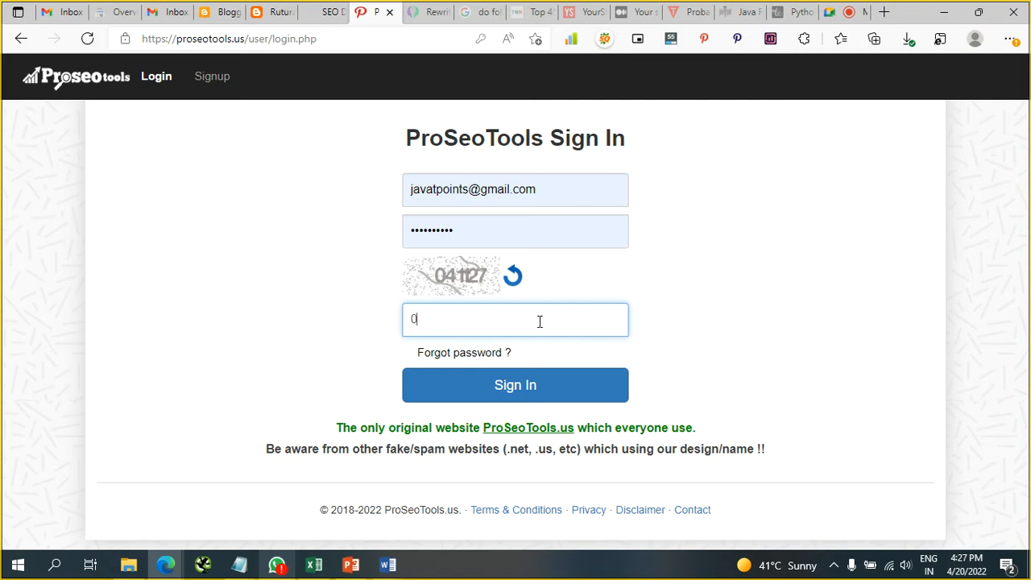
type("41127")
key("Return")
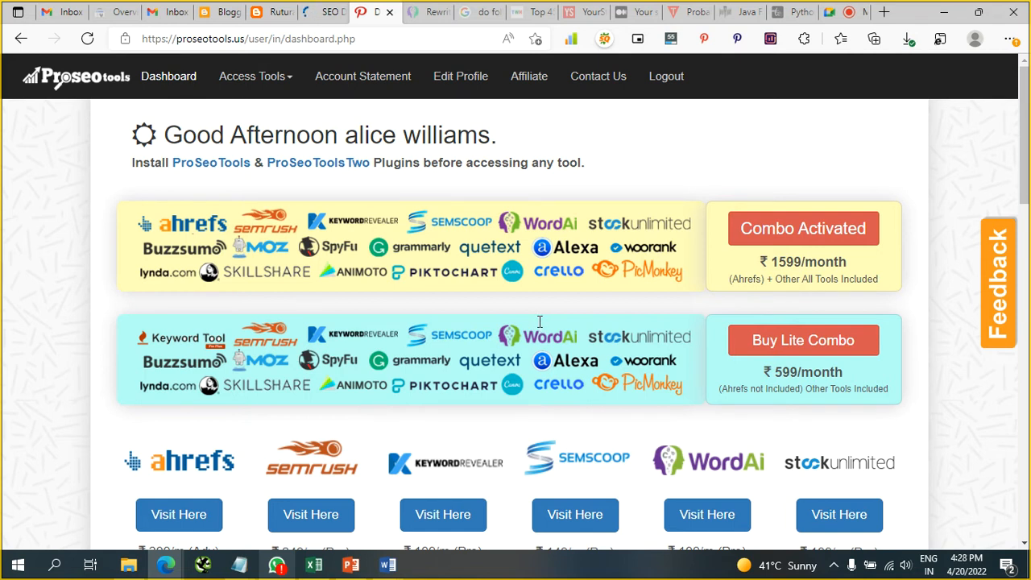
Find Canva in the tools list, open its access page and launch Canva
scroll(540, 321, "down", 3)
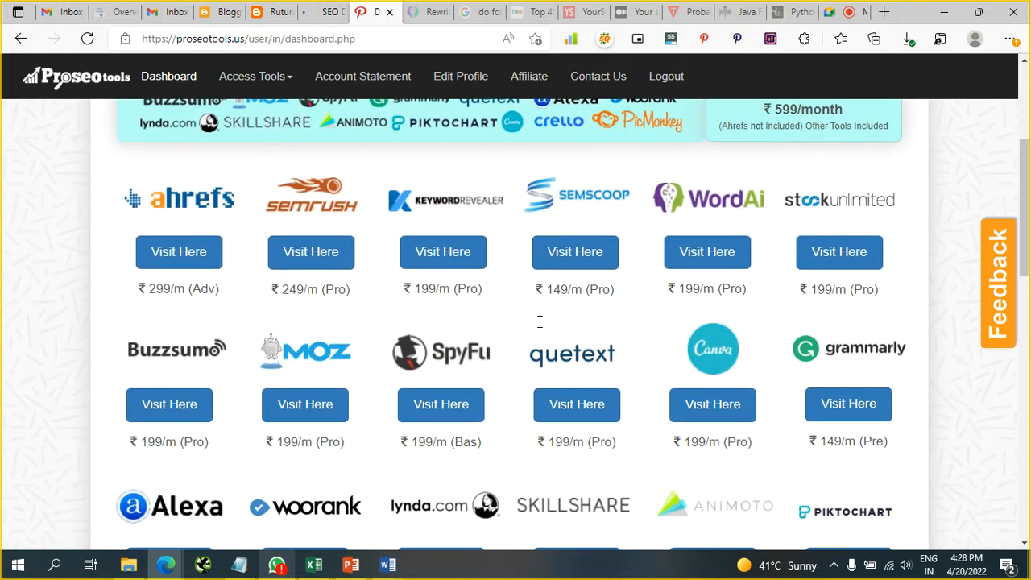
scroll(540, 321, "down", 1)
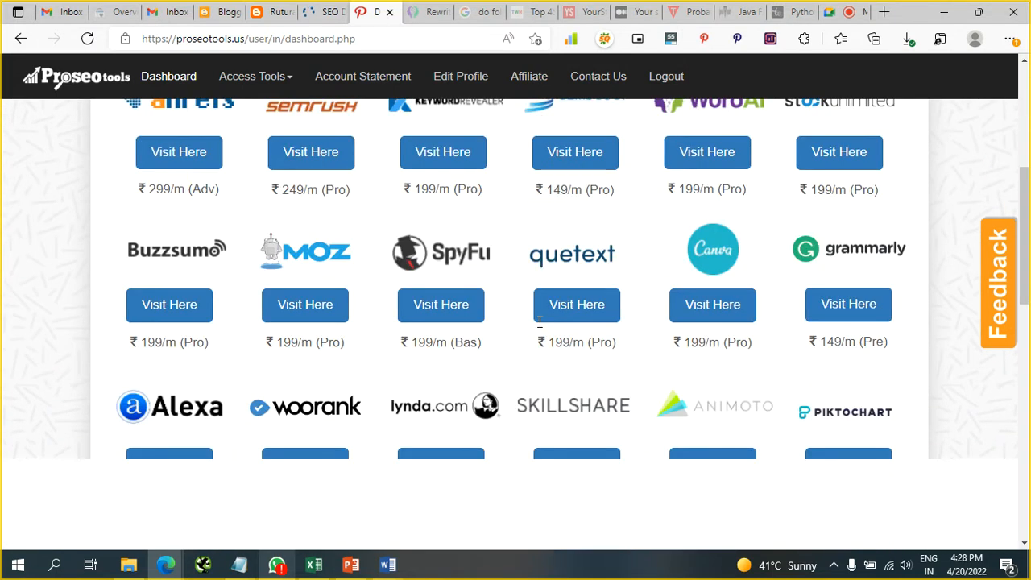
scroll(540, 322, "down", 1)
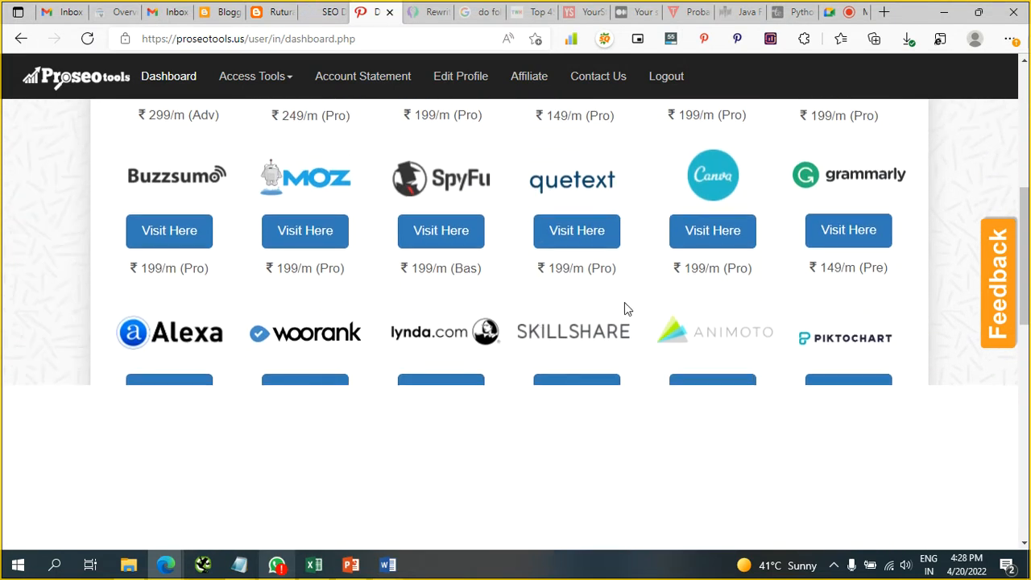
left_click(711, 235)
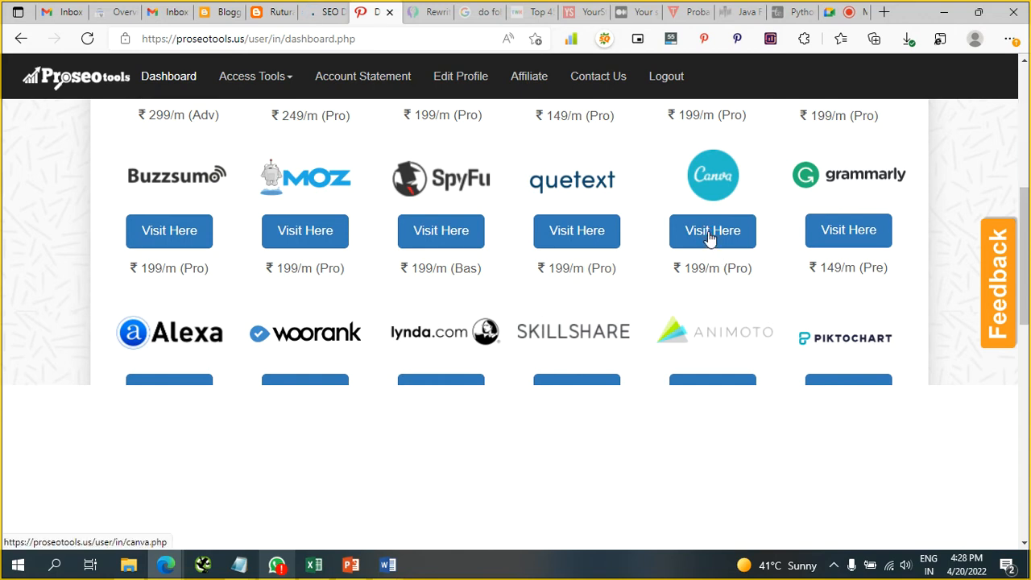
left_click(710, 235)
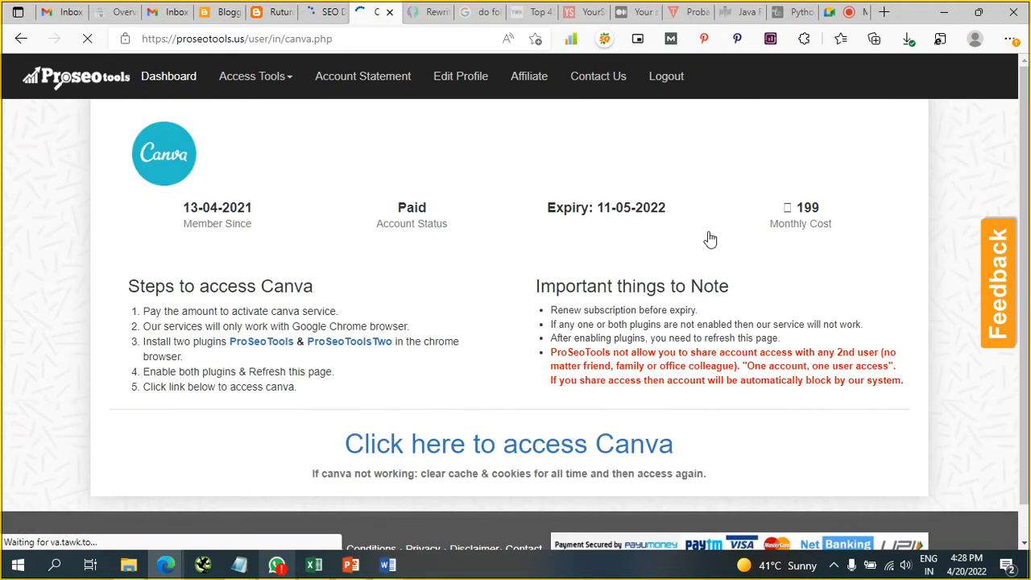
left_click(507, 445)
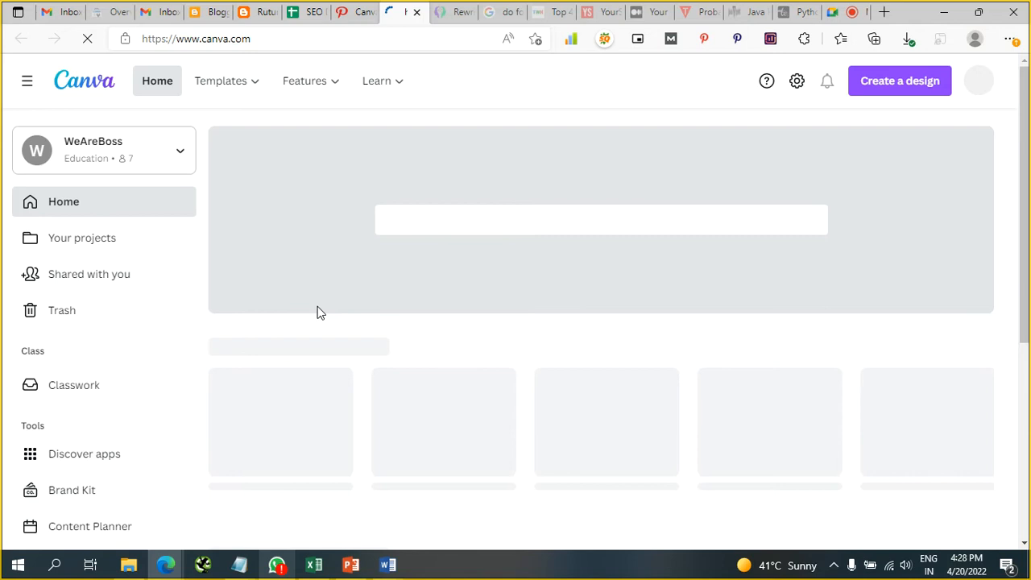
Open Canva's website templates from Templates > Business > Websites
mouse_move(250, 89)
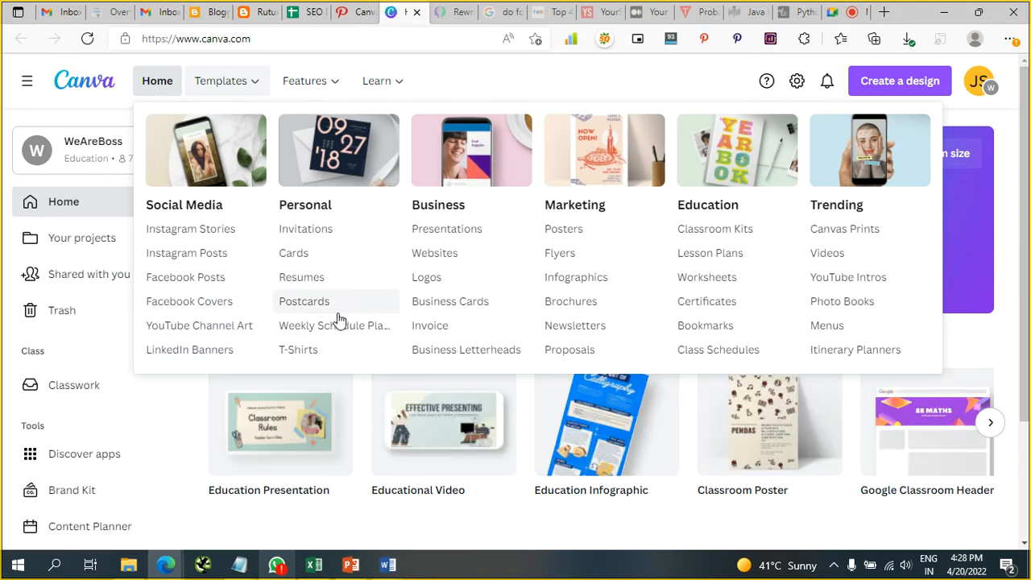
left_click(447, 258)
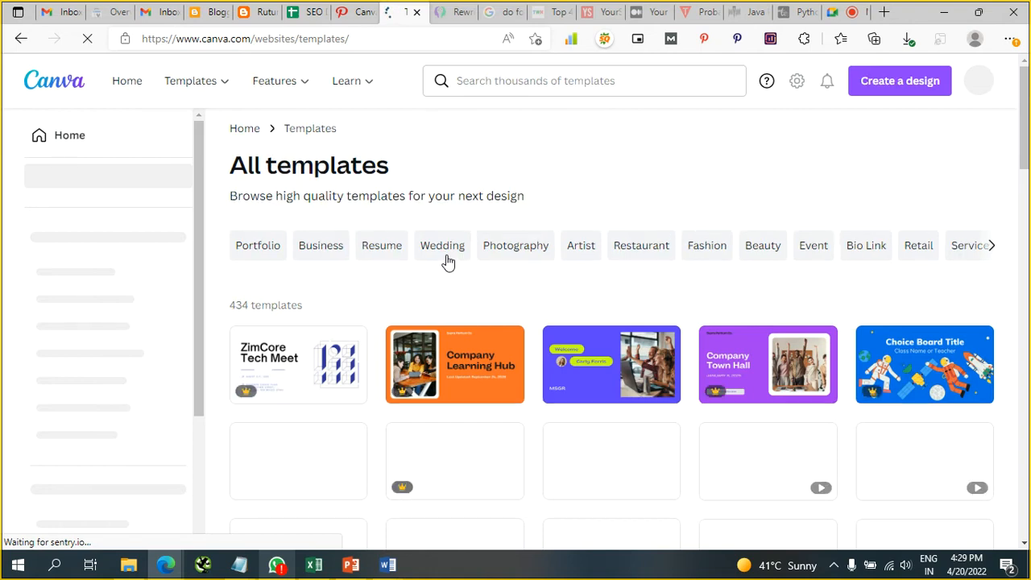
Filter the website templates to the Service Page category
left_click(985, 251)
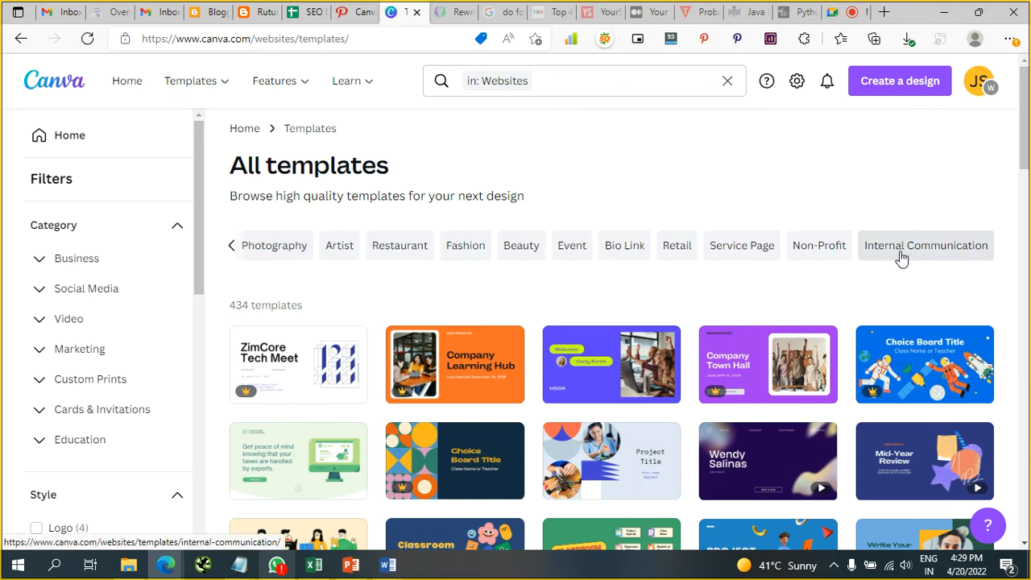
left_click(757, 252)
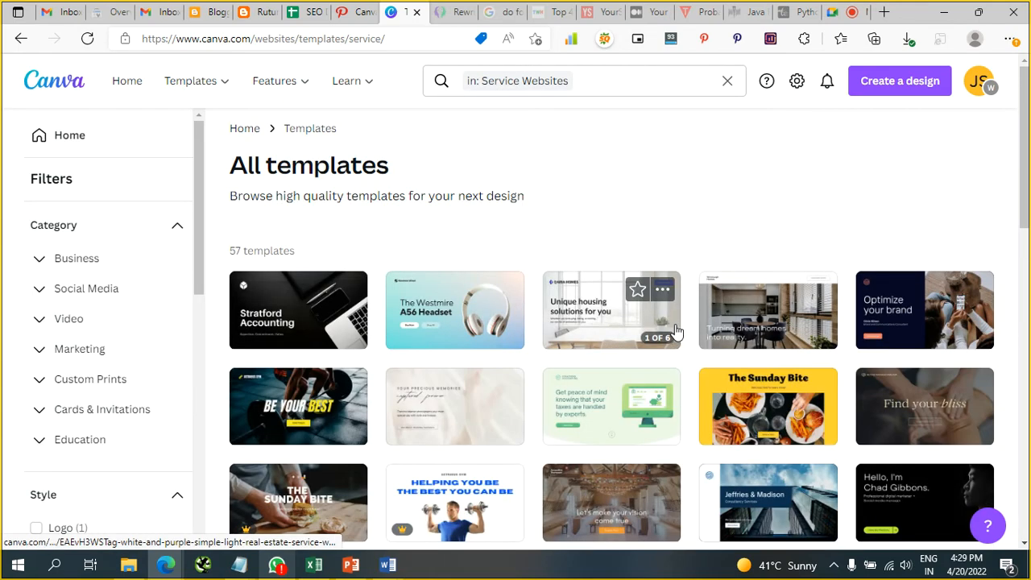
scroll(677, 331, "down", 3)
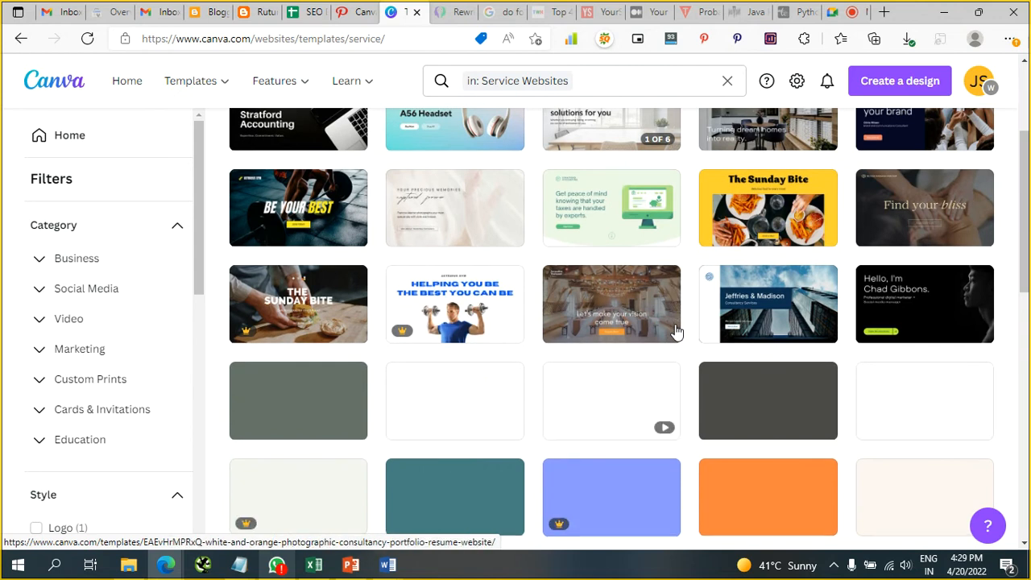
scroll(677, 331, "up", 3)
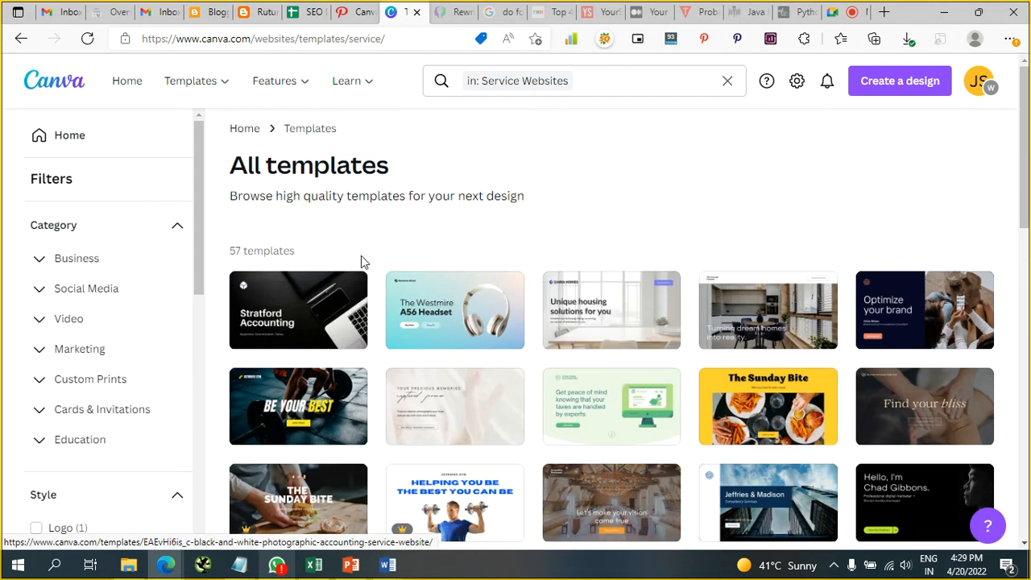
Open Canva's Logo Templates gallery from the Templates menu
mouse_move(266, 80)
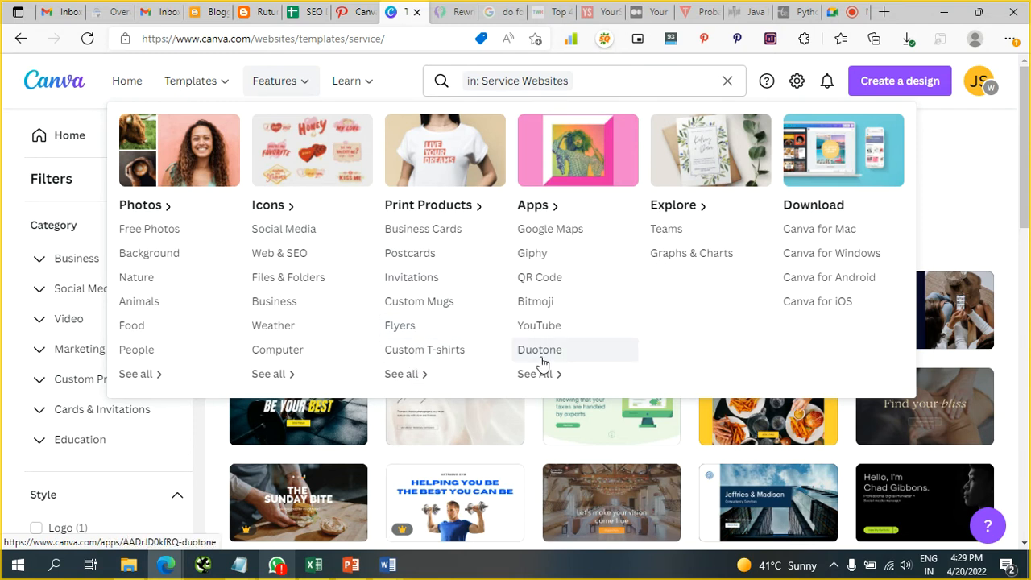
mouse_move(363, 87)
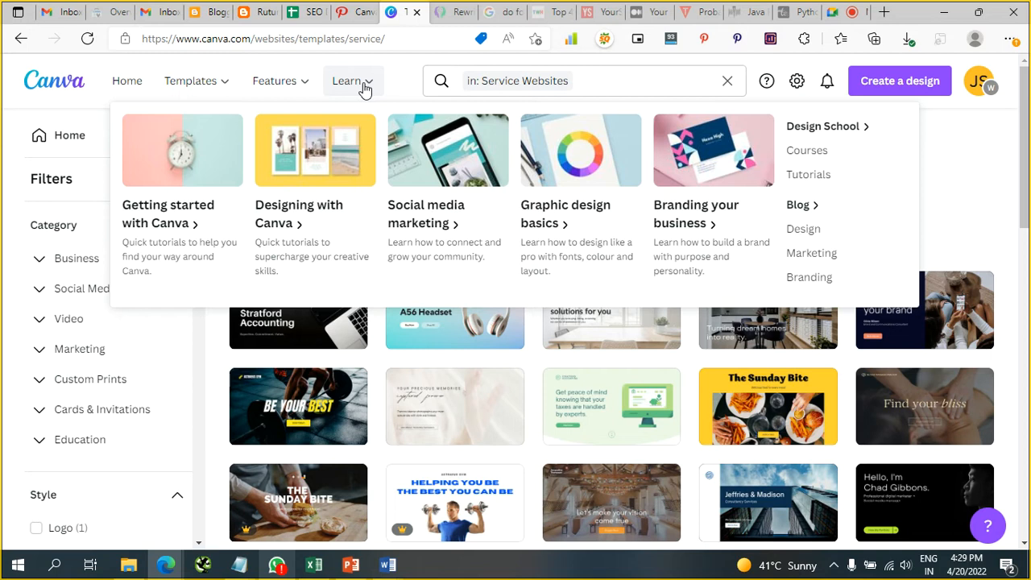
mouse_move(292, 91)
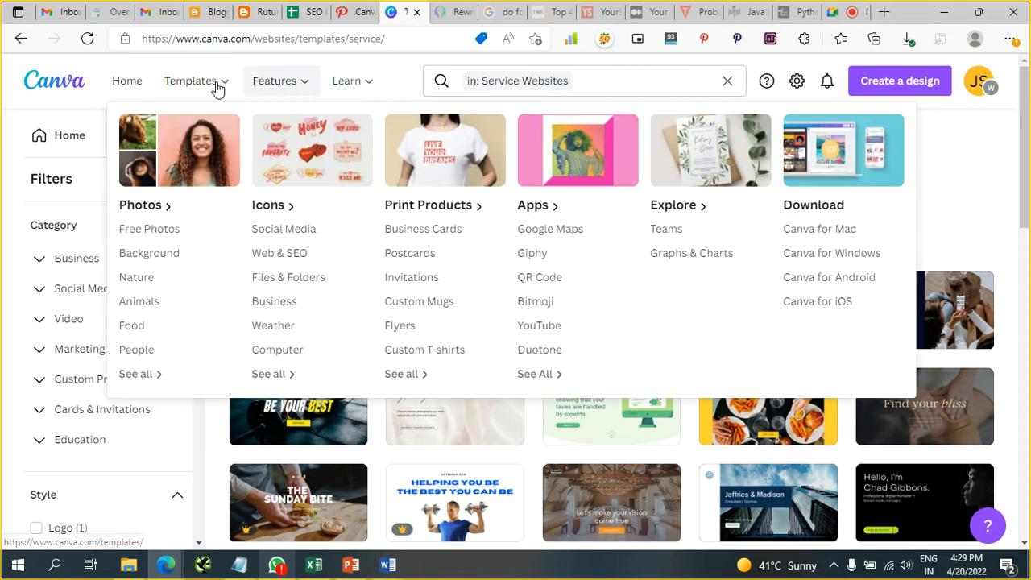
mouse_move(218, 88)
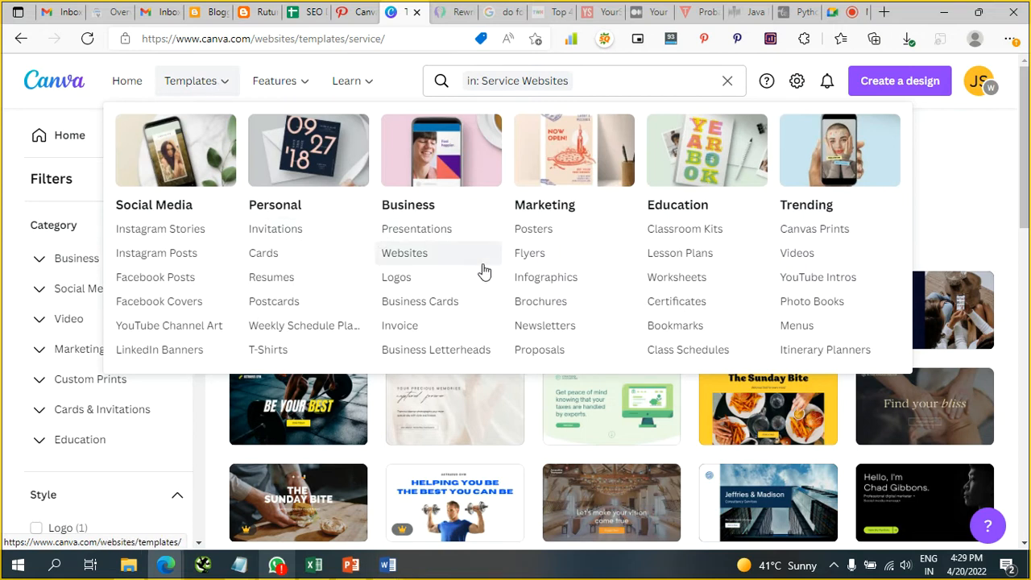
left_click(411, 279)
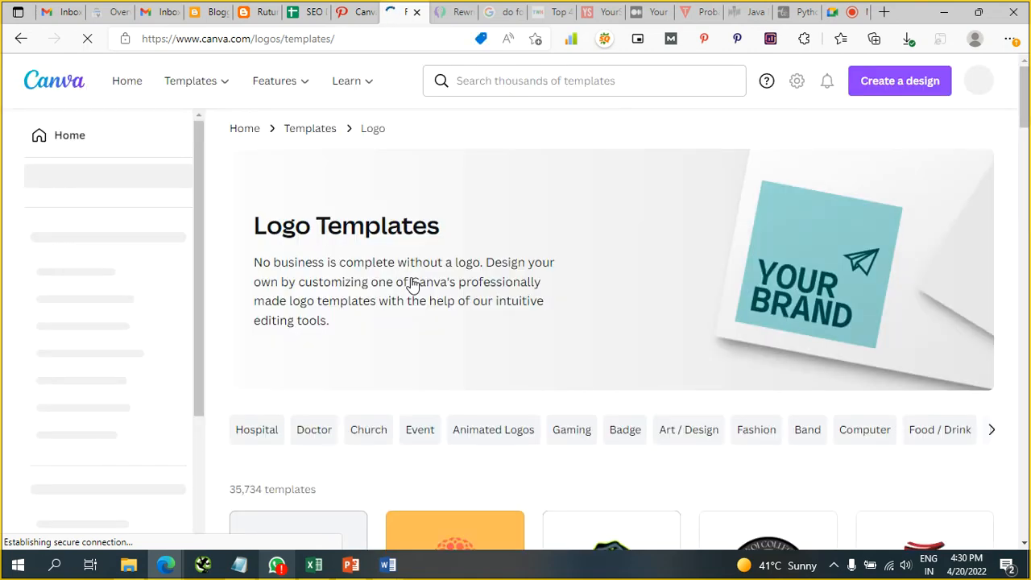
Create a blank logo design from the Logo Templates gallery
scroll(412, 285, "down", 4)
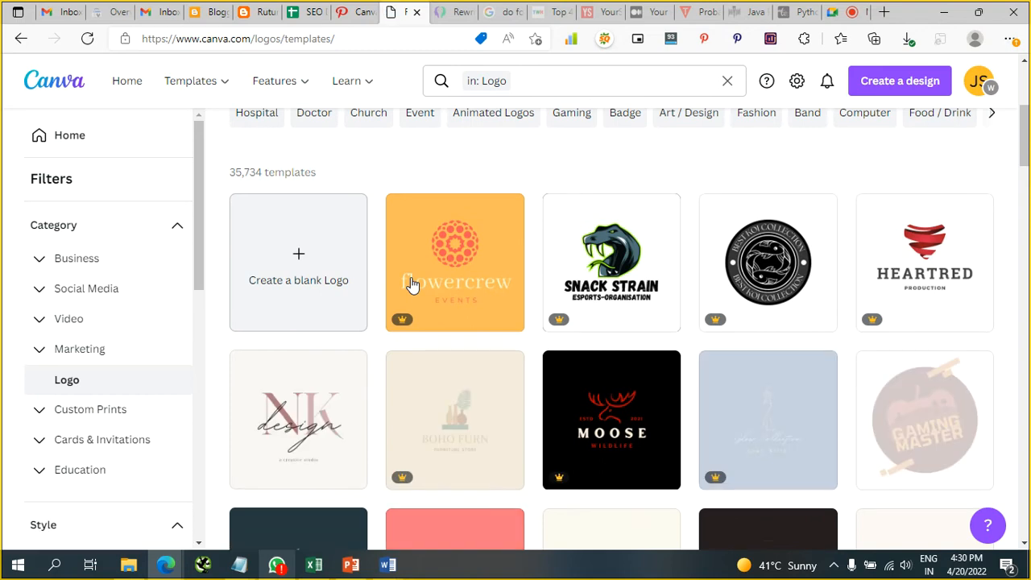
scroll(411, 285, "up", 4)
scroll(412, 285, "down", 2)
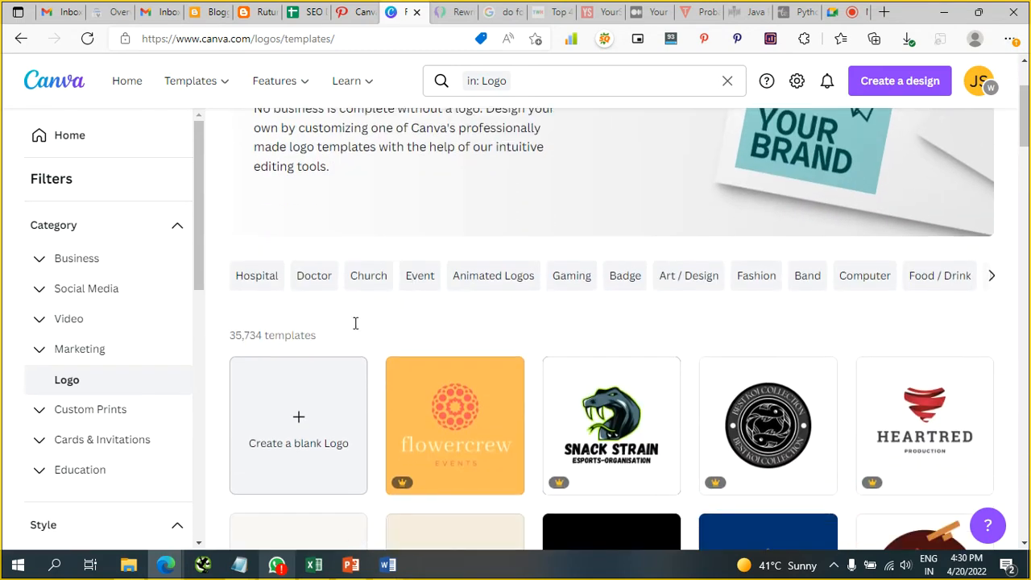
left_click(266, 443)
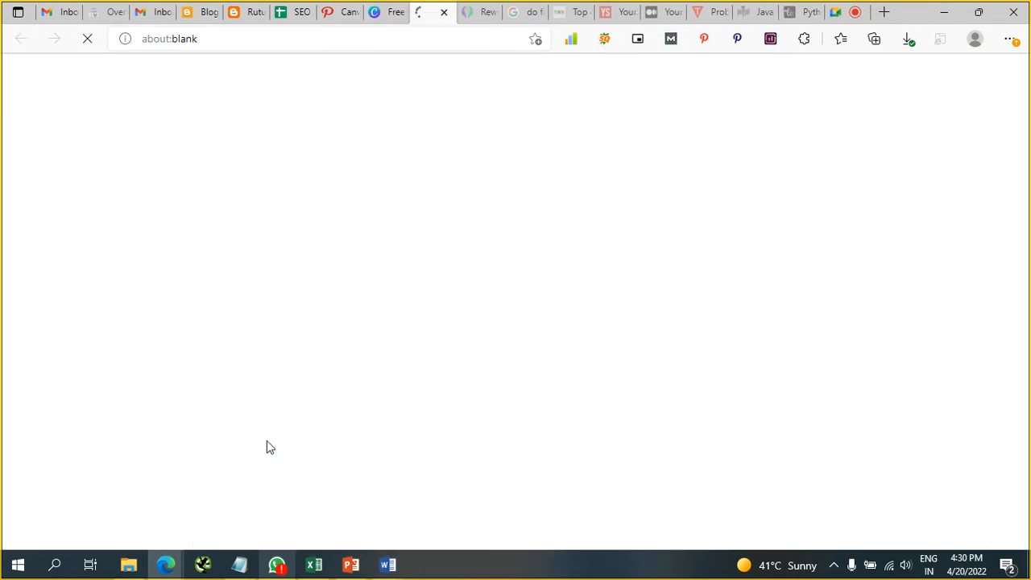
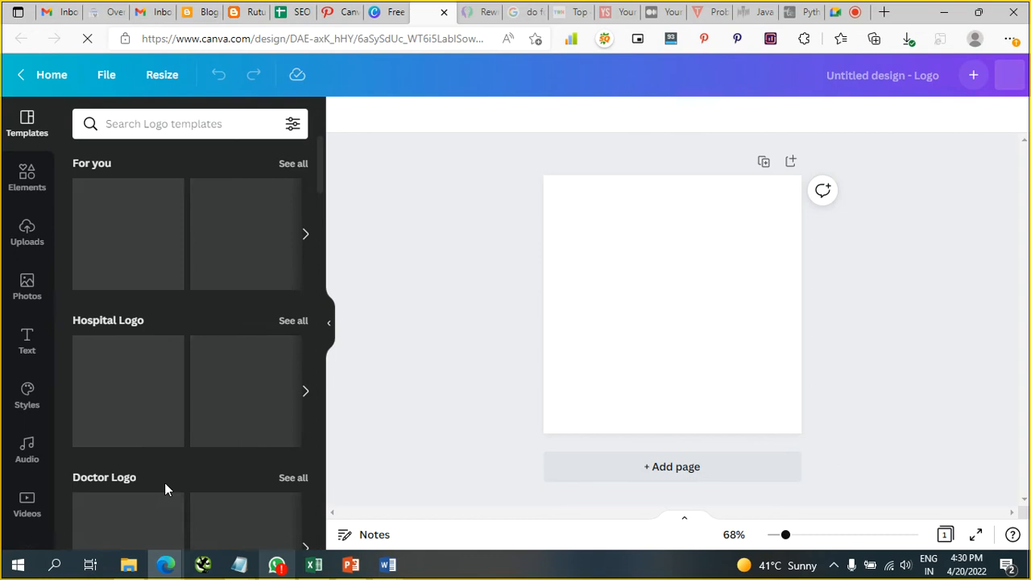
Scroll through the Logo Templates gallery to browse the available designs
scroll(140, 465, "down", 7)
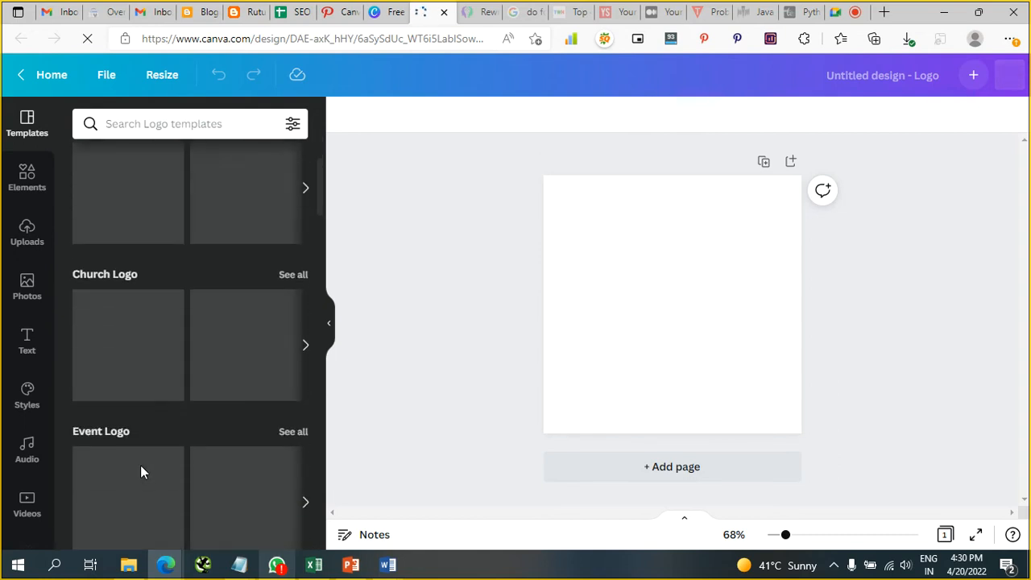
scroll(140, 465, "down", 3)
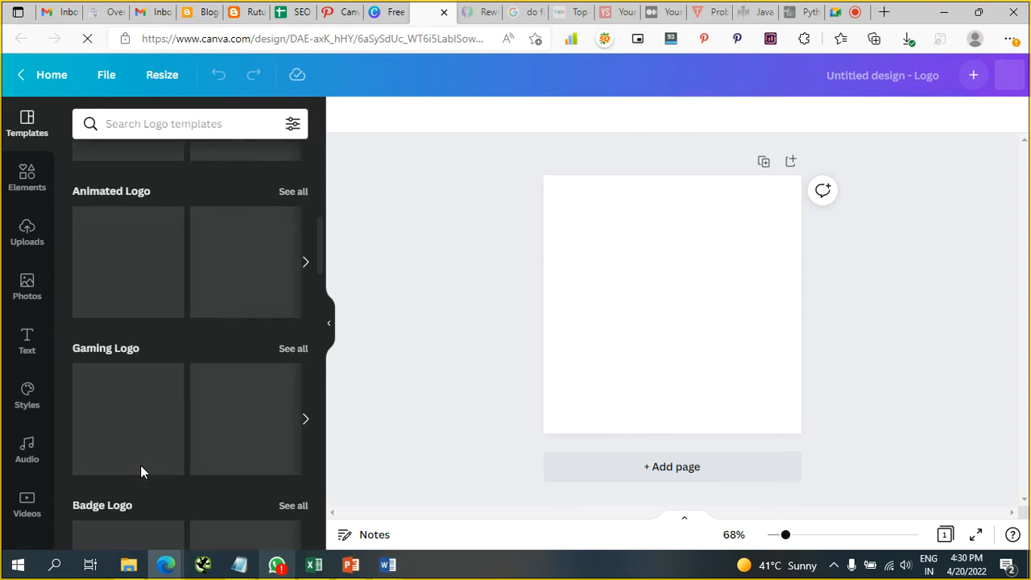
scroll(140, 465, "down", 3)
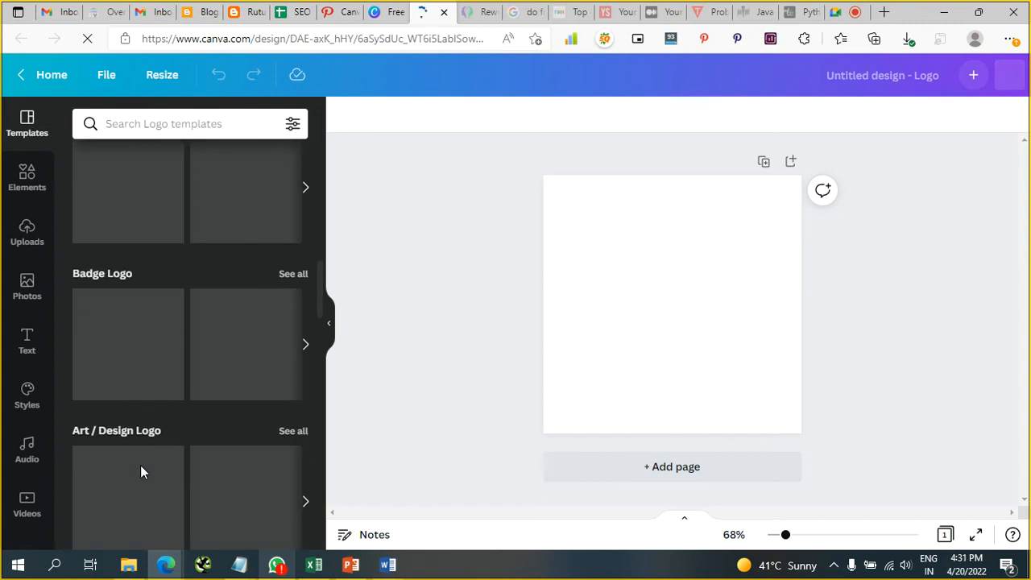
scroll(140, 465, "down", 2)
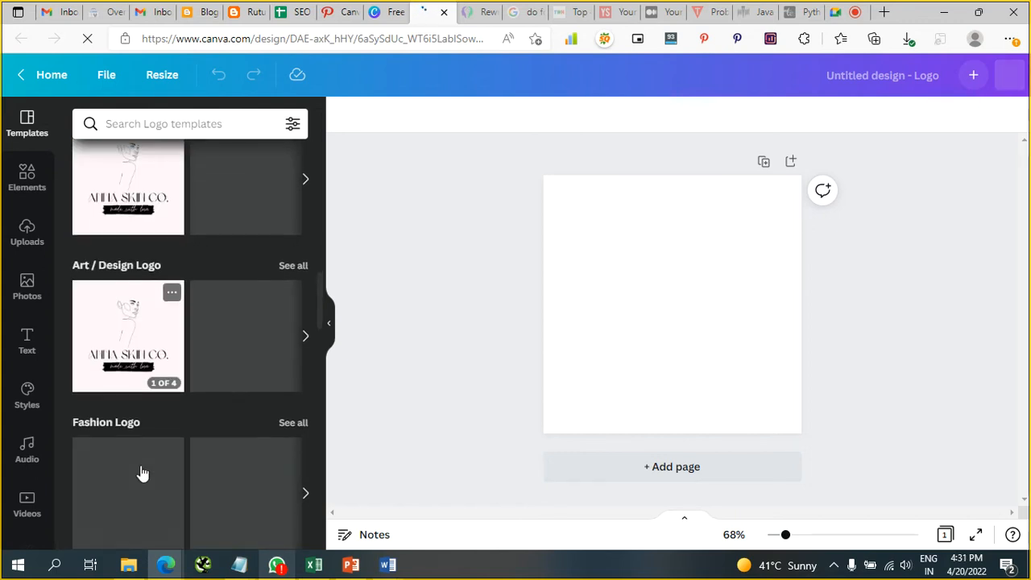
scroll(141, 465, "down", 2)
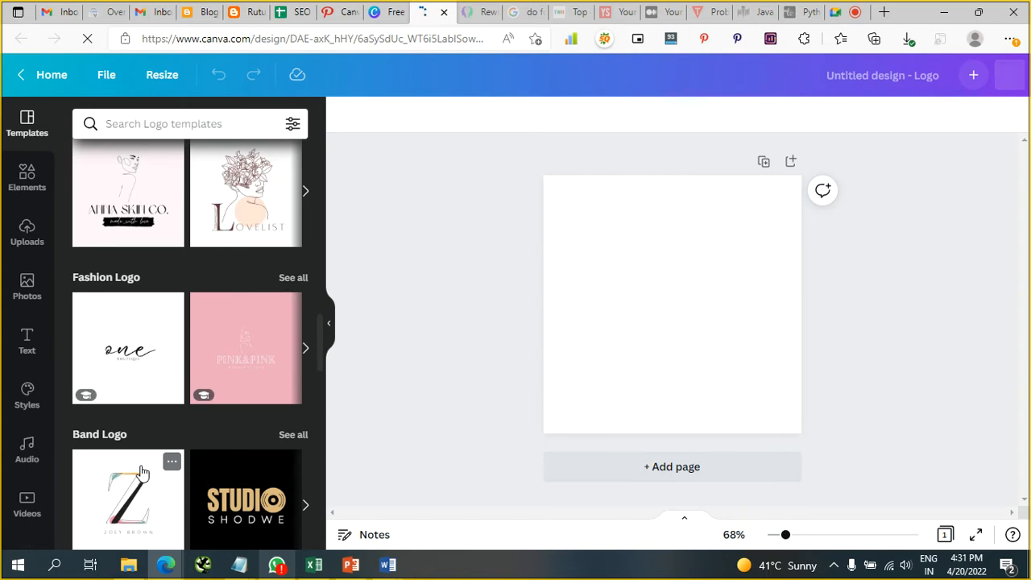
scroll(141, 471, "down", 1)
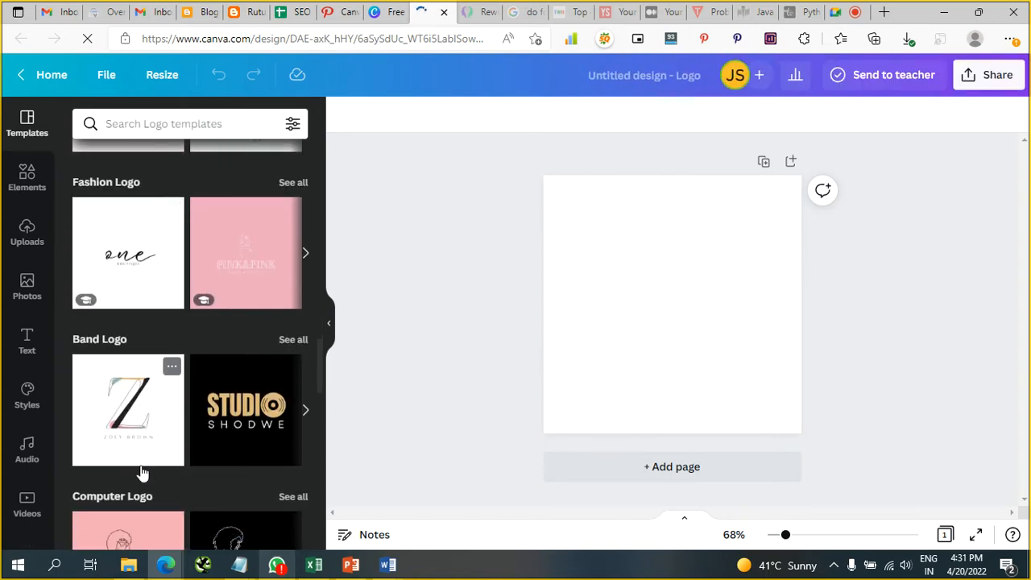
scroll(140, 471, "down", 3)
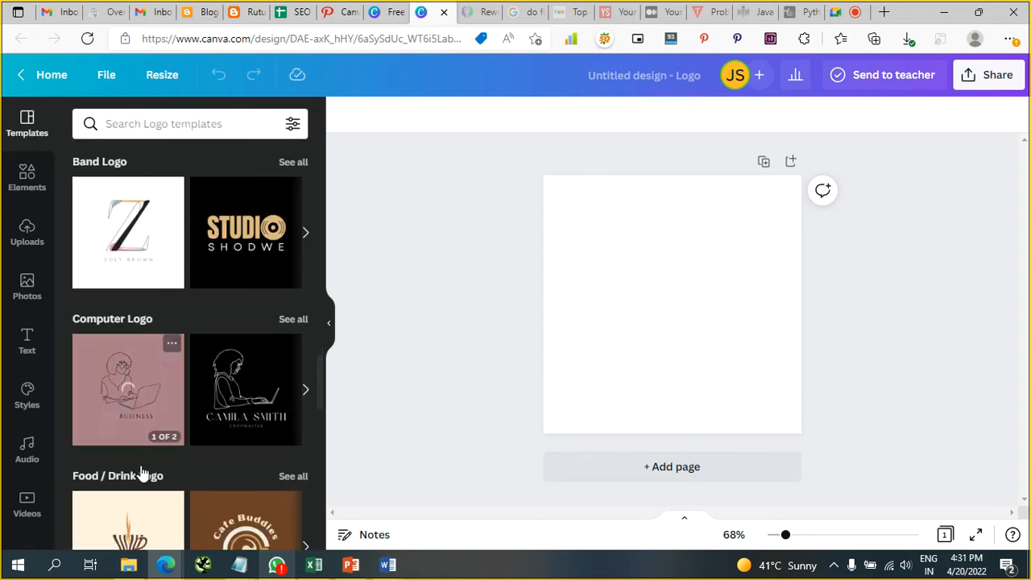
scroll(140, 471, "down", 2)
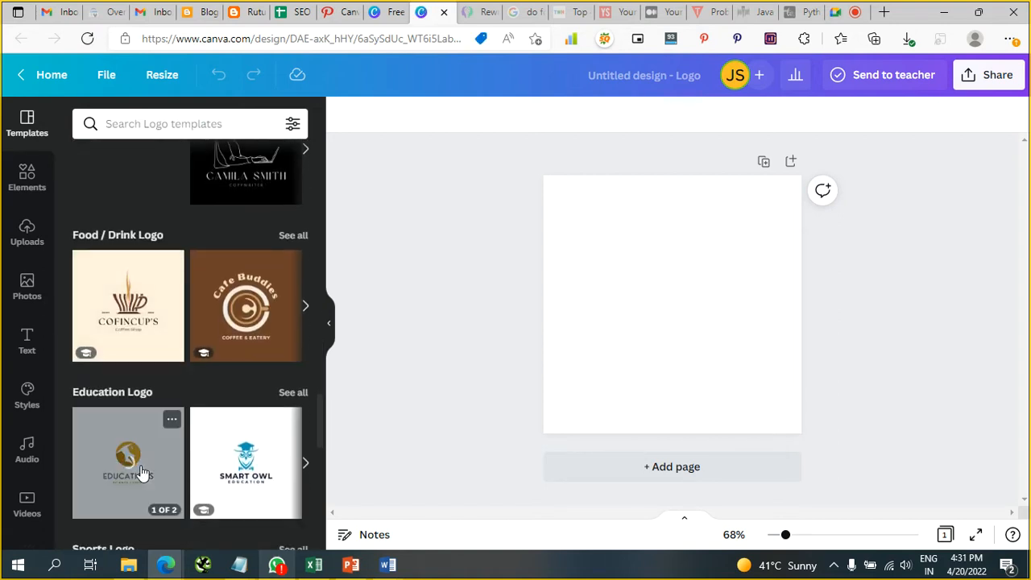
scroll(140, 471, "down", 3)
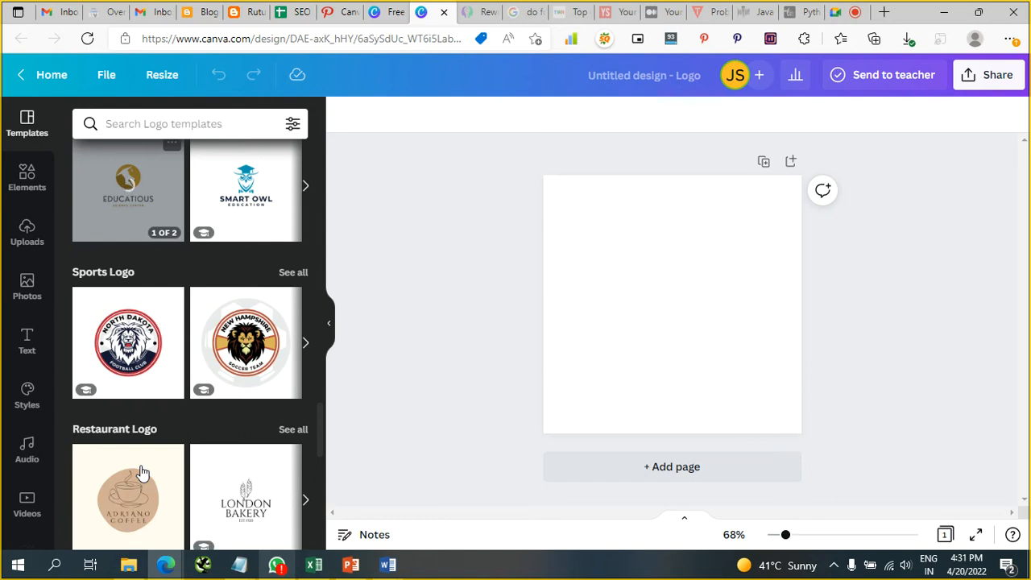
scroll(140, 472, "down", 2)
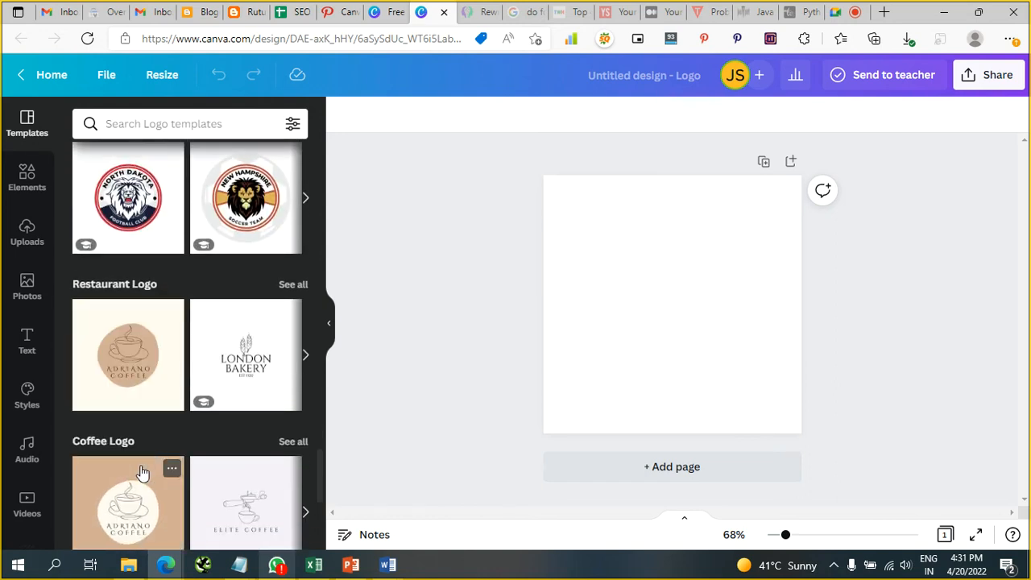
scroll(141, 472, "down", 2)
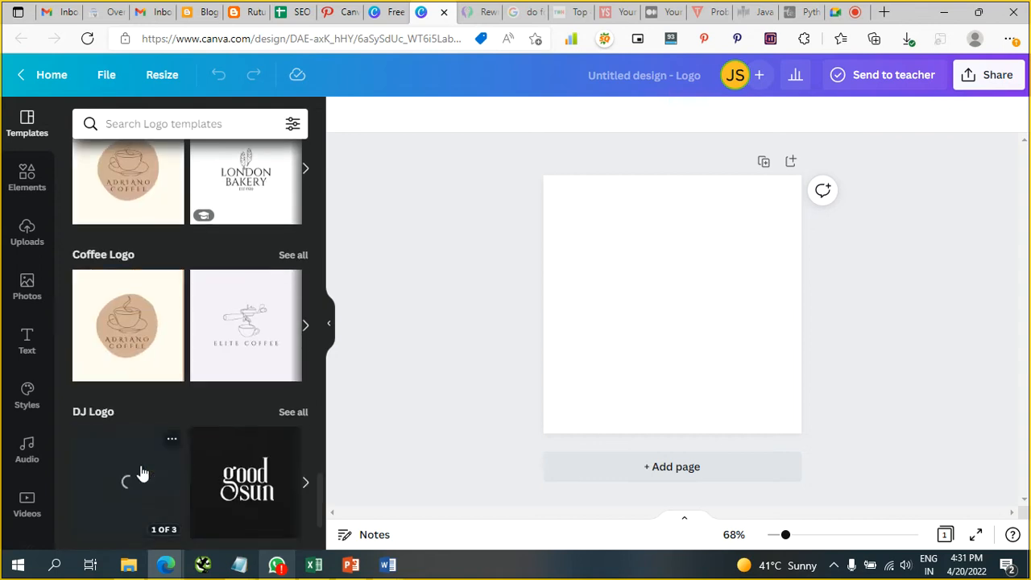
scroll(140, 471, "down", 2)
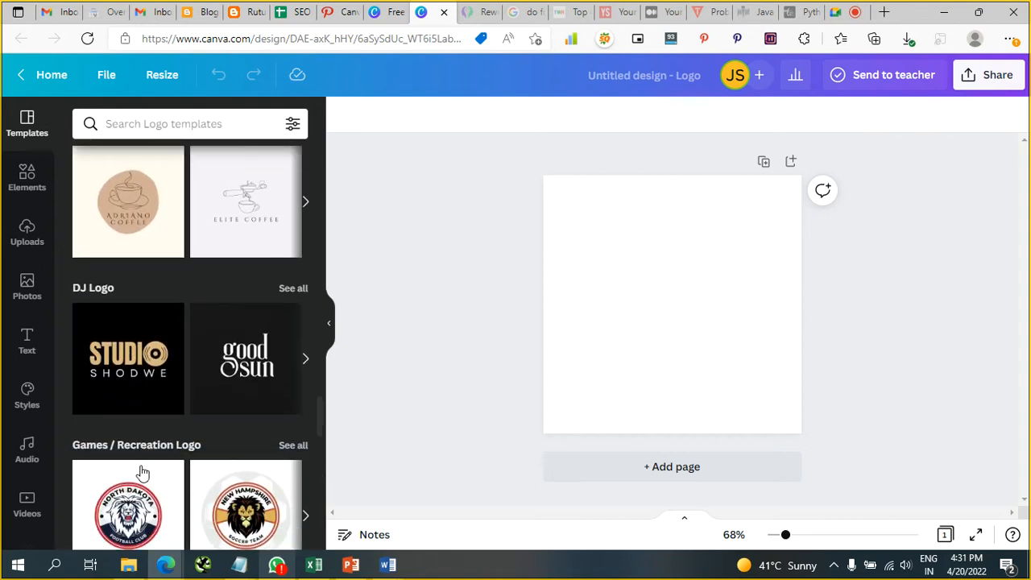
scroll(140, 472, "down", 2)
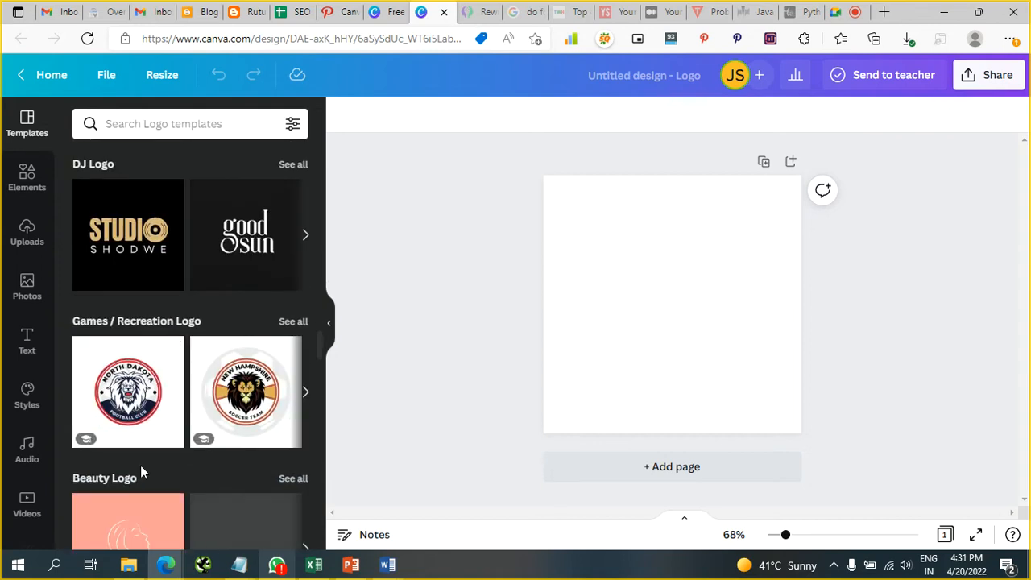
scroll(141, 473, "down", 3)
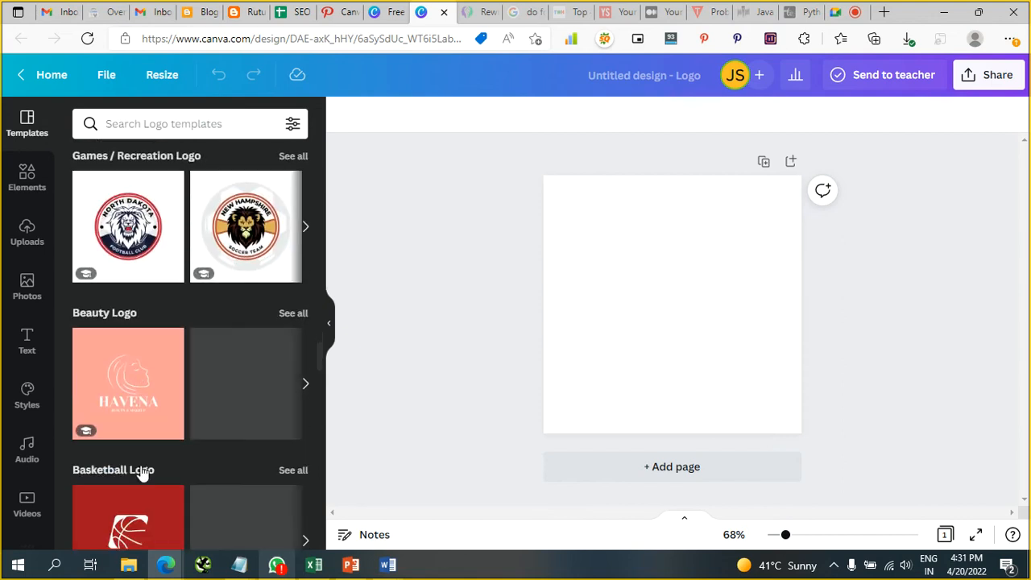
scroll(141, 474, "down", 3)
scroll(141, 474, "down", 3)
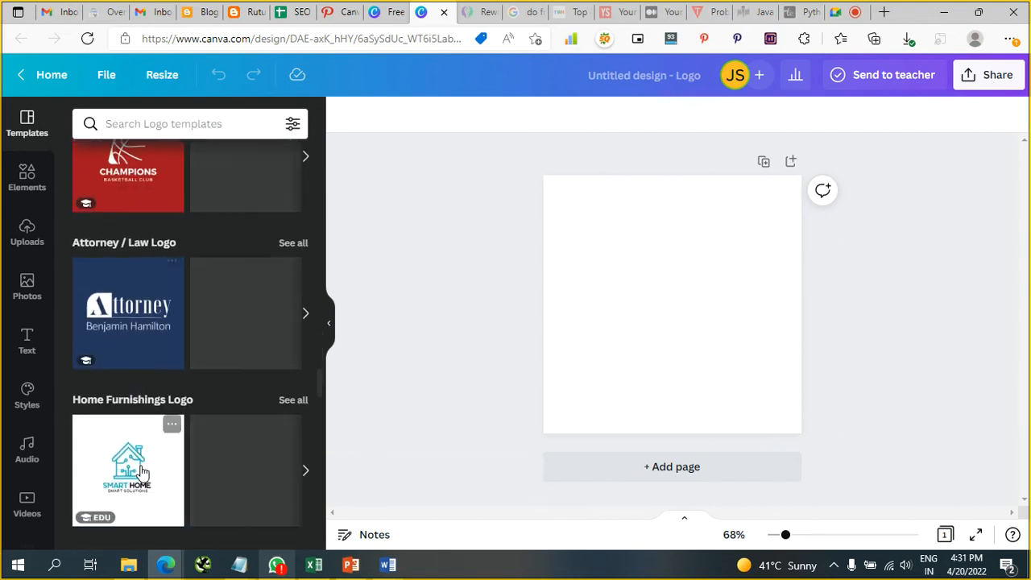
scroll(141, 474, "down", 2)
scroll(141, 474, "down", 2)
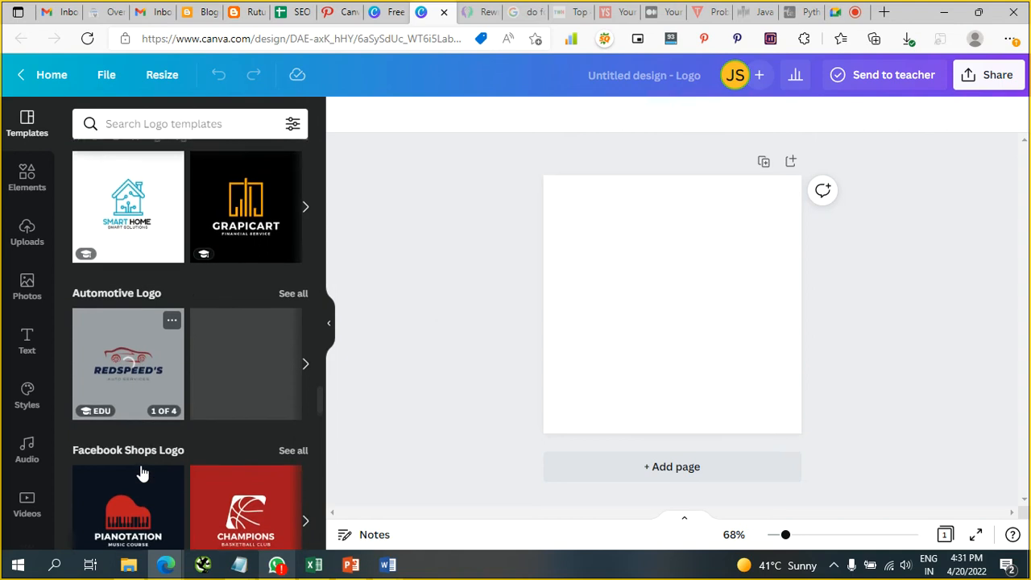
scroll(141, 474, "down", 4)
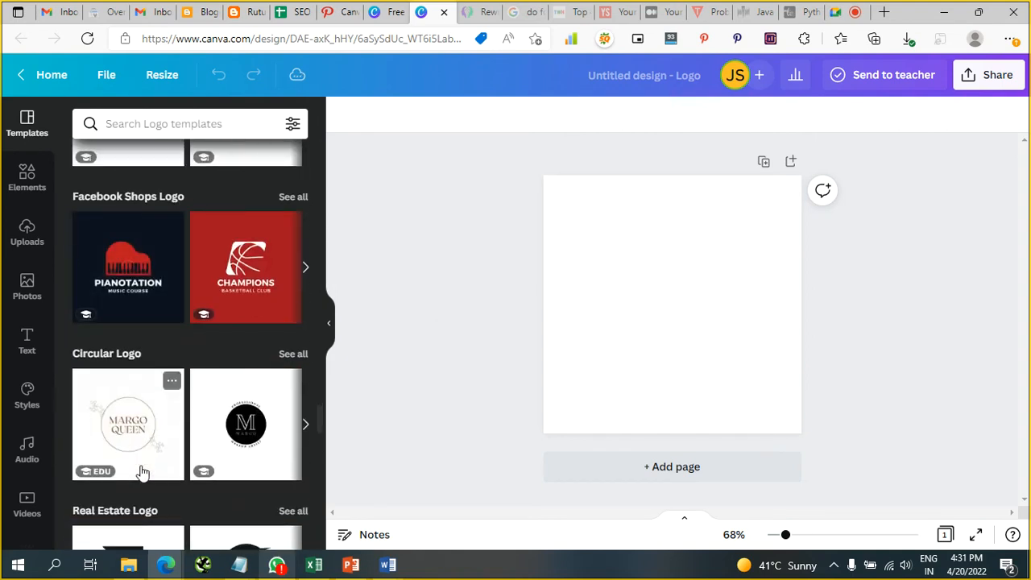
scroll(141, 474, "down", 2)
scroll(141, 474, "down", 4)
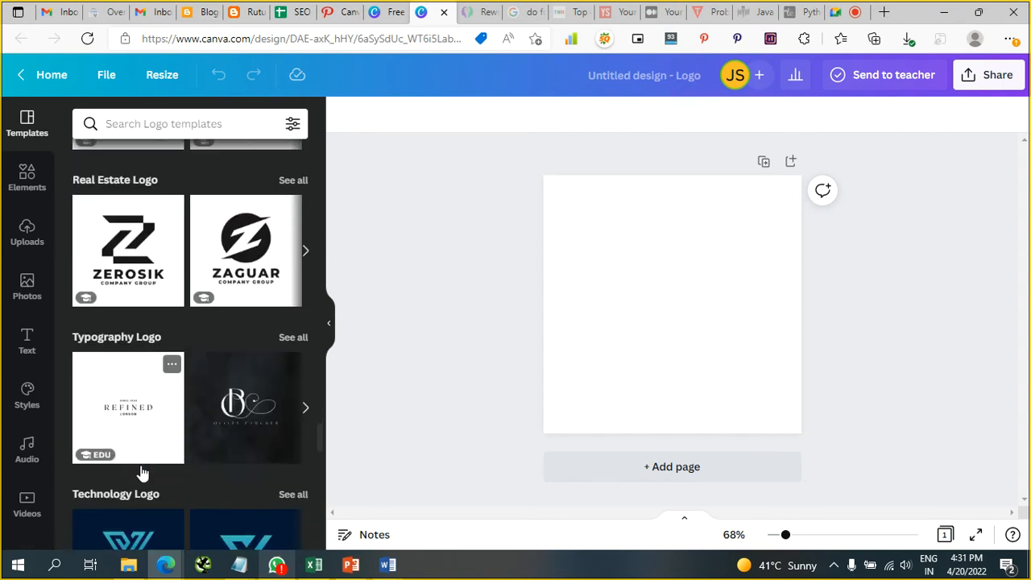
scroll(141, 474, "down", 4)
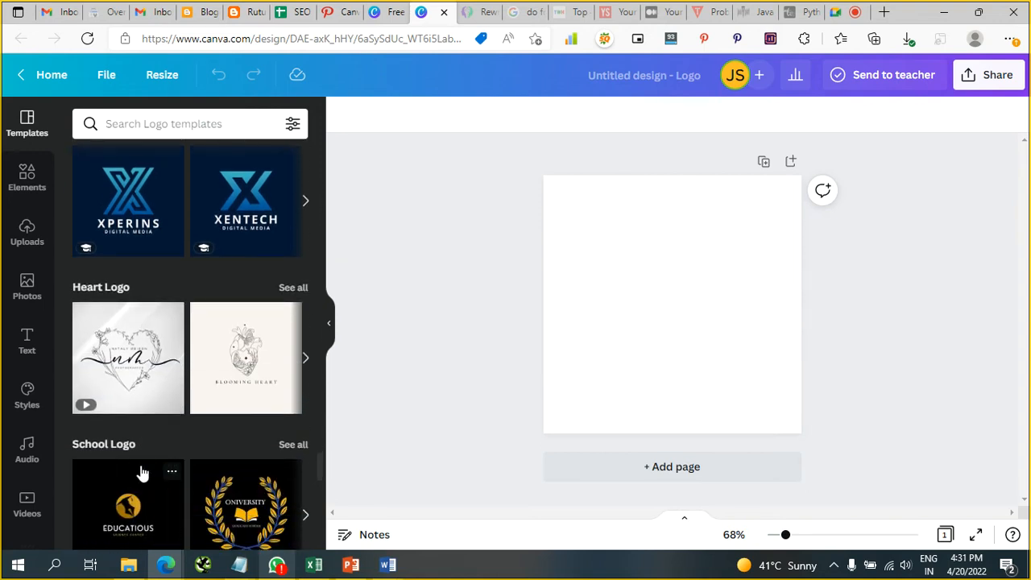
scroll(141, 474, "down", 3)
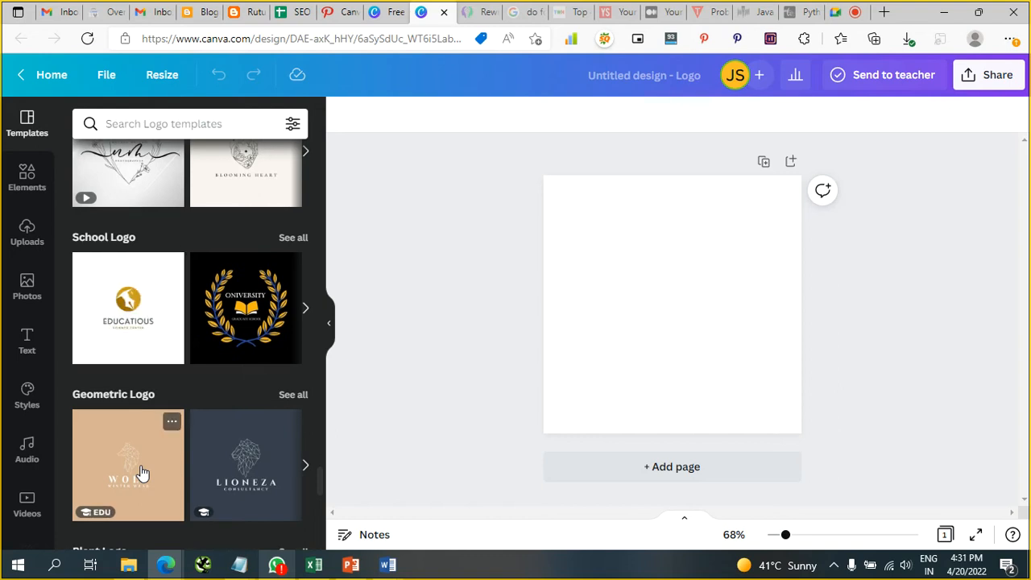
scroll(141, 474, "down", 3)
scroll(141, 474, "down", 2)
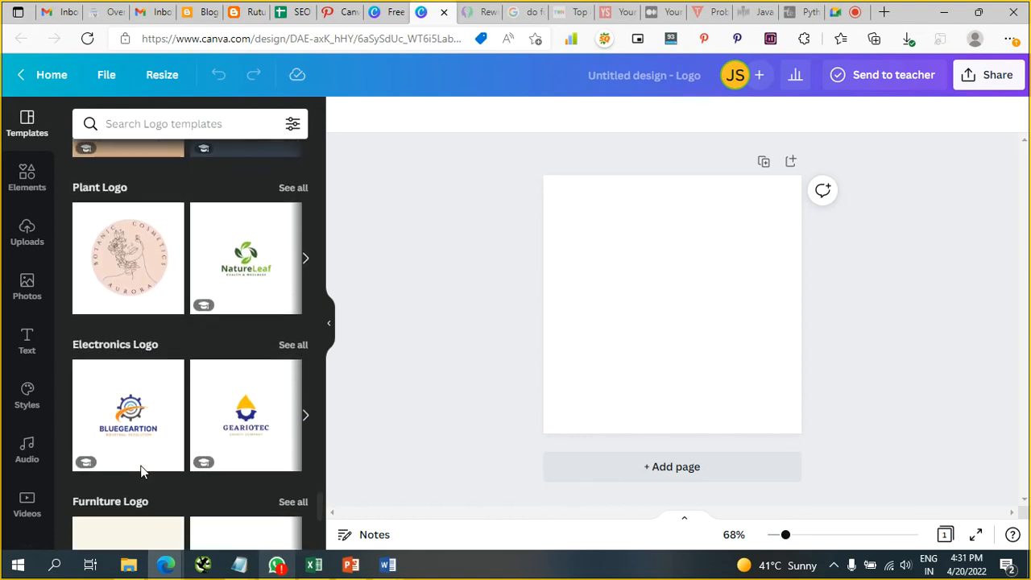
scroll(141, 474, "down", 5)
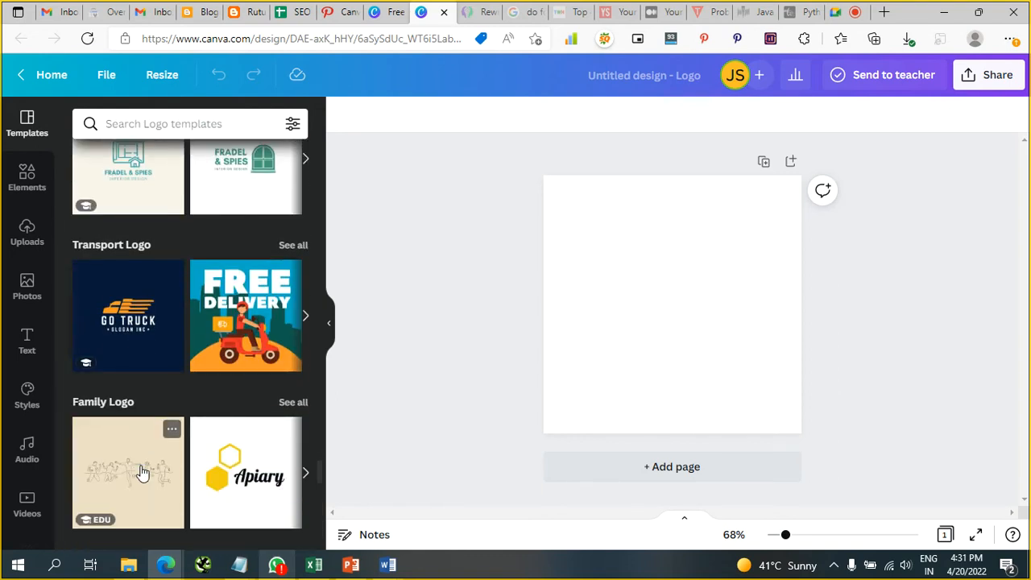
scroll(141, 473, "down", 2)
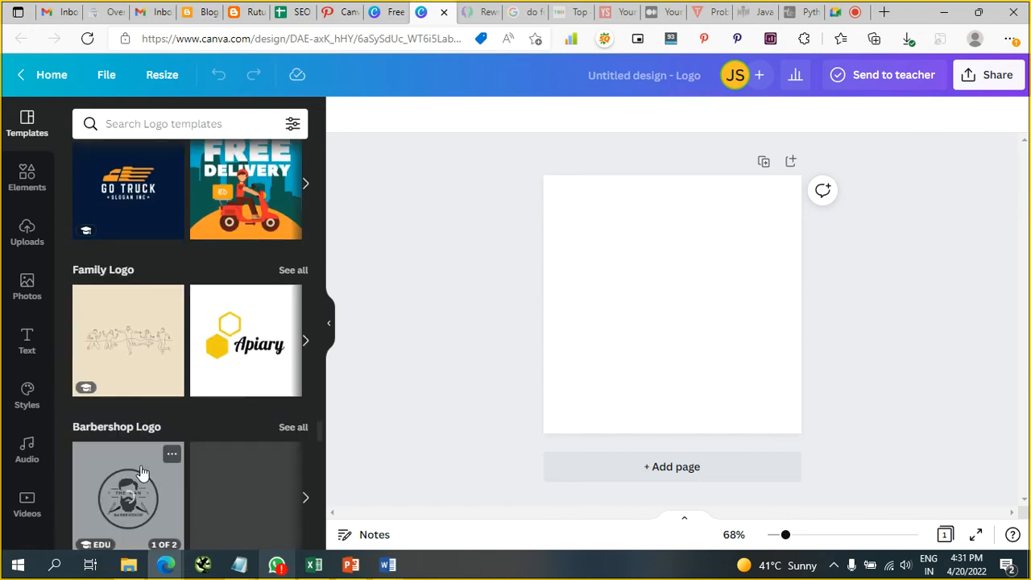
scroll(141, 474, "down", 3)
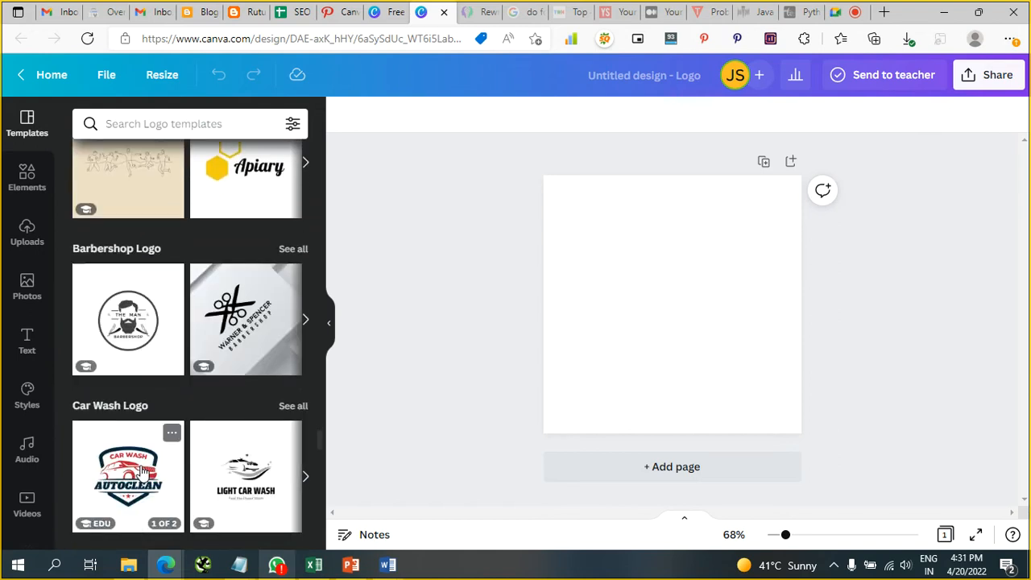
scroll(141, 474, "down", 2)
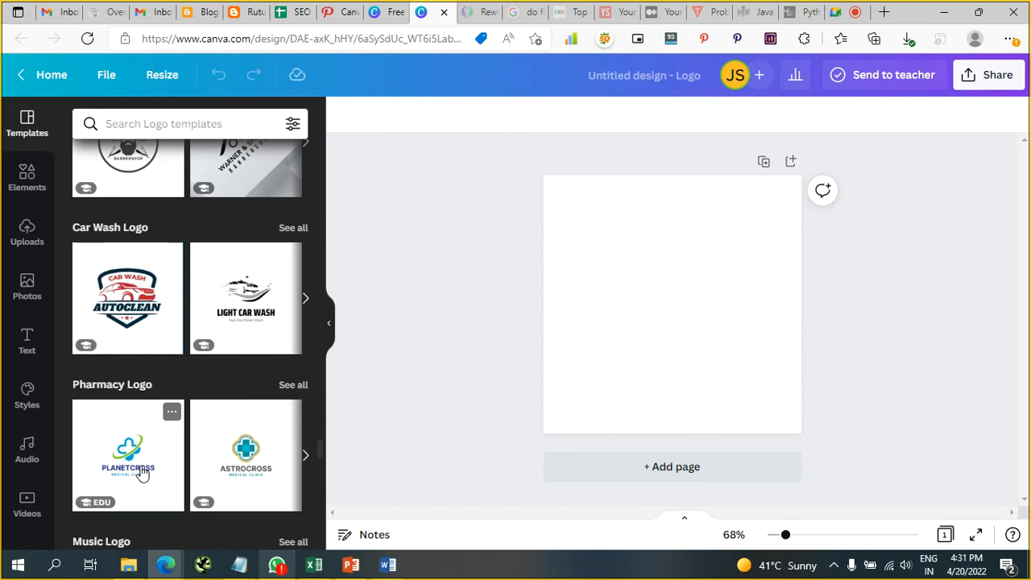
scroll(141, 474, "down", 2)
scroll(141, 474, "down", 5)
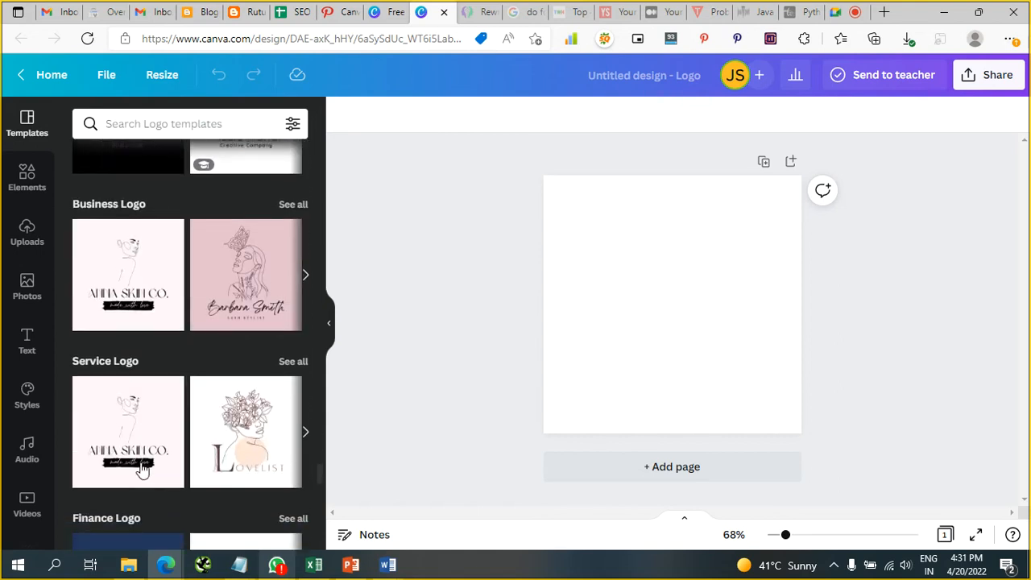
scroll(141, 470, "down", 4)
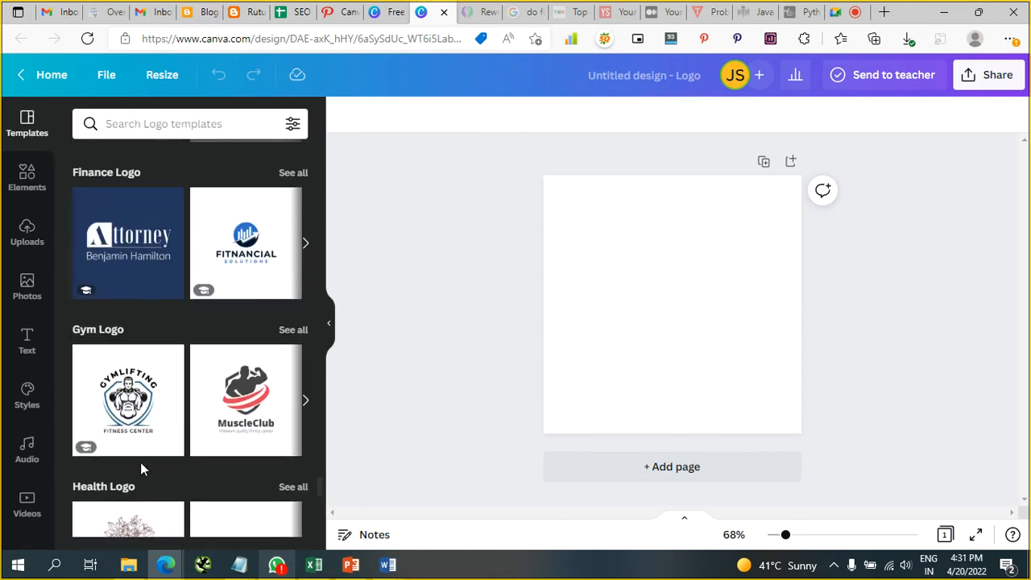
scroll(141, 466, "down", 3)
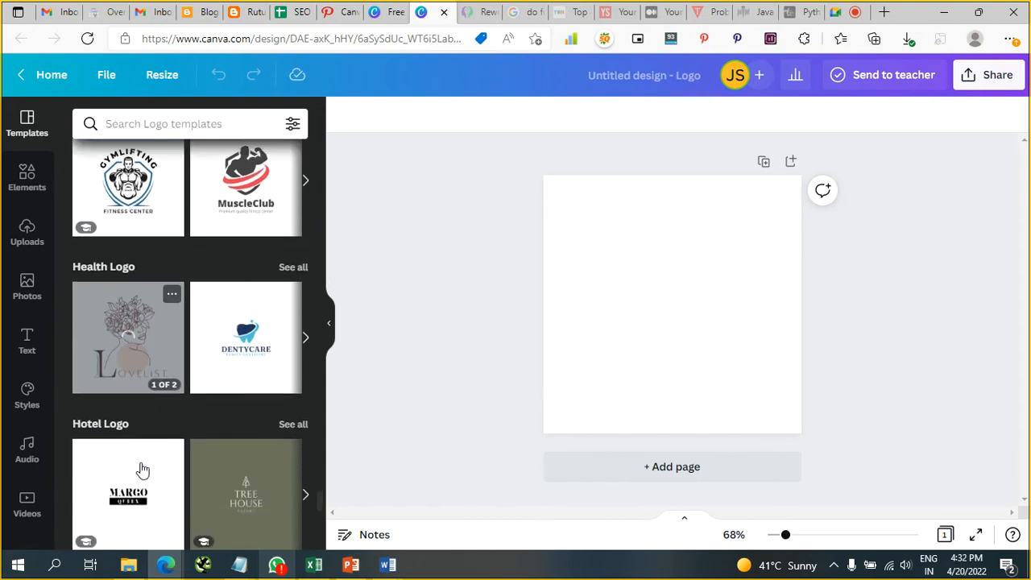
scroll(143, 470, "down", 3)
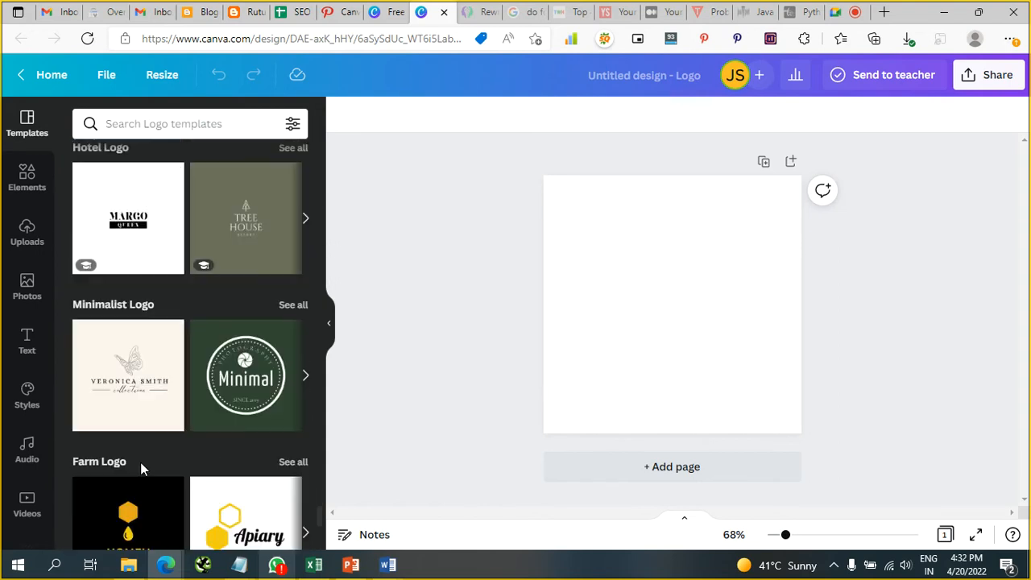
scroll(141, 469, "down", 5)
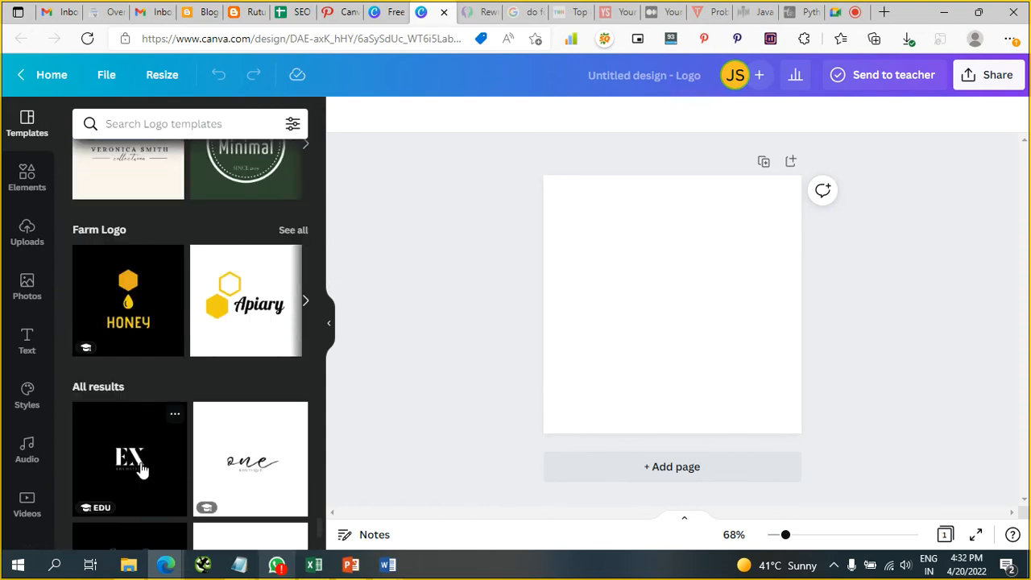
scroll(141, 470, "down", 3)
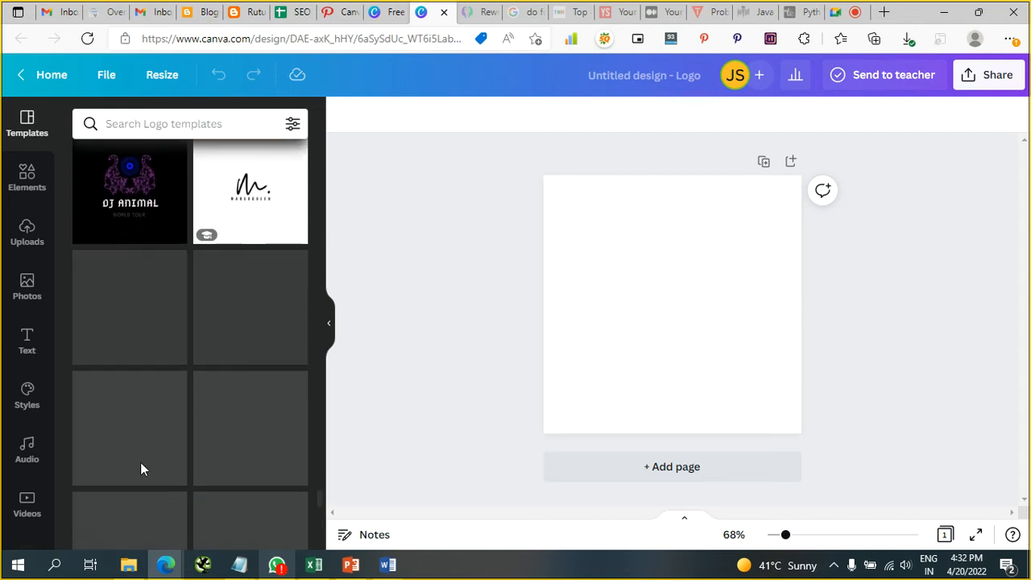
scroll(141, 462, "up", 15)
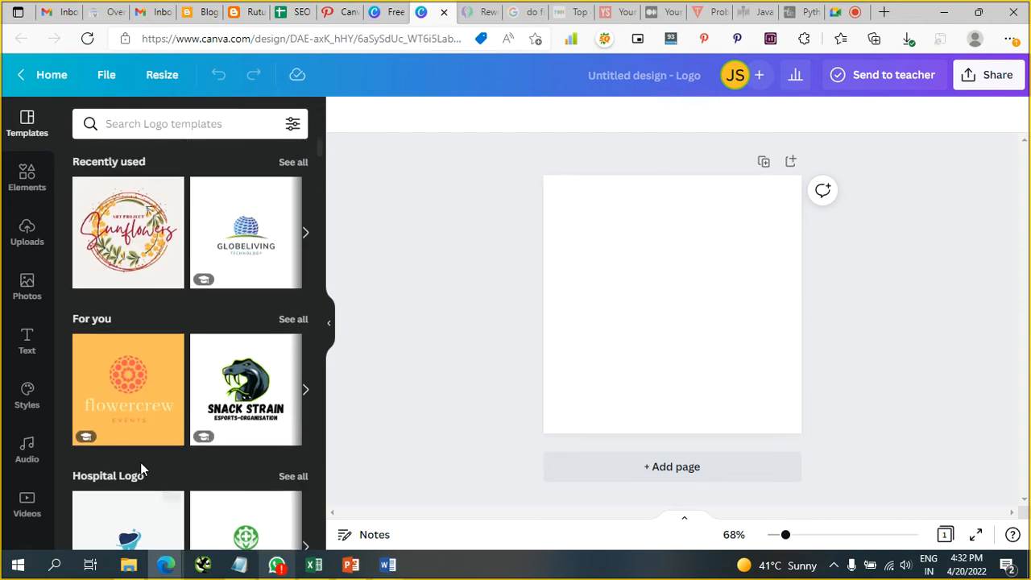
Select the blank logo page and search logo templates for 'usa travel'
left_click(610, 361)
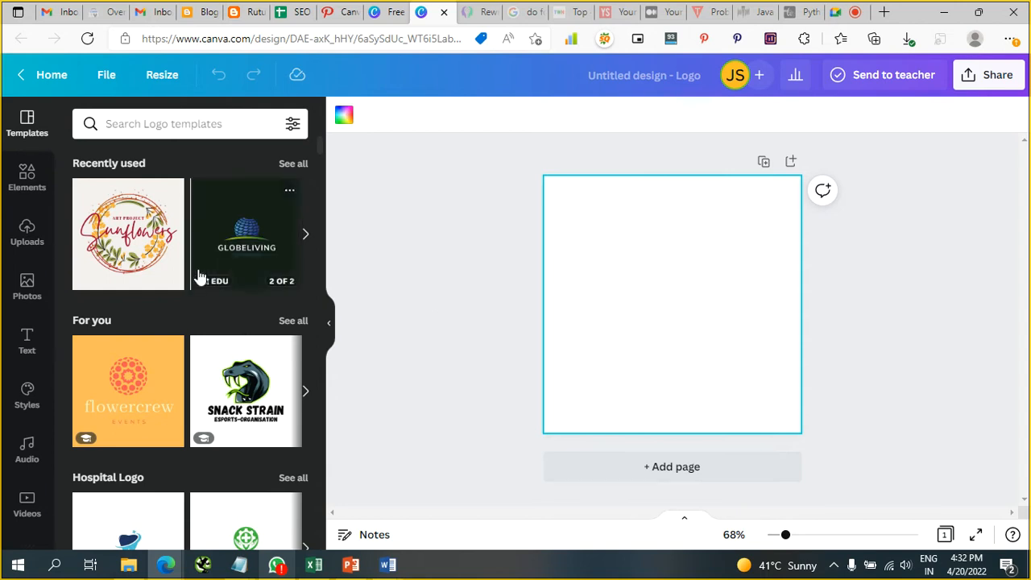
left_click(180, 125)
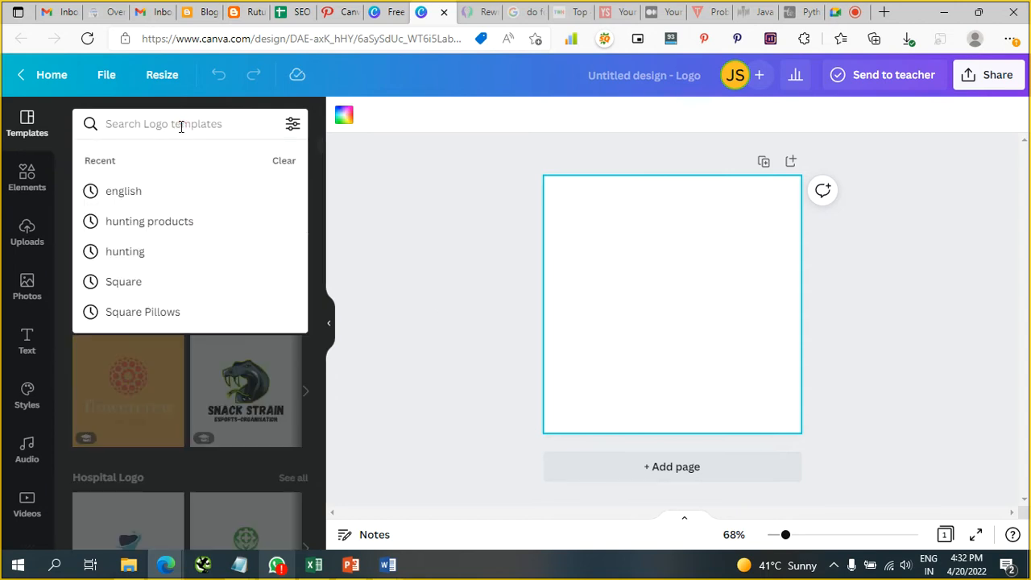
type("tra")
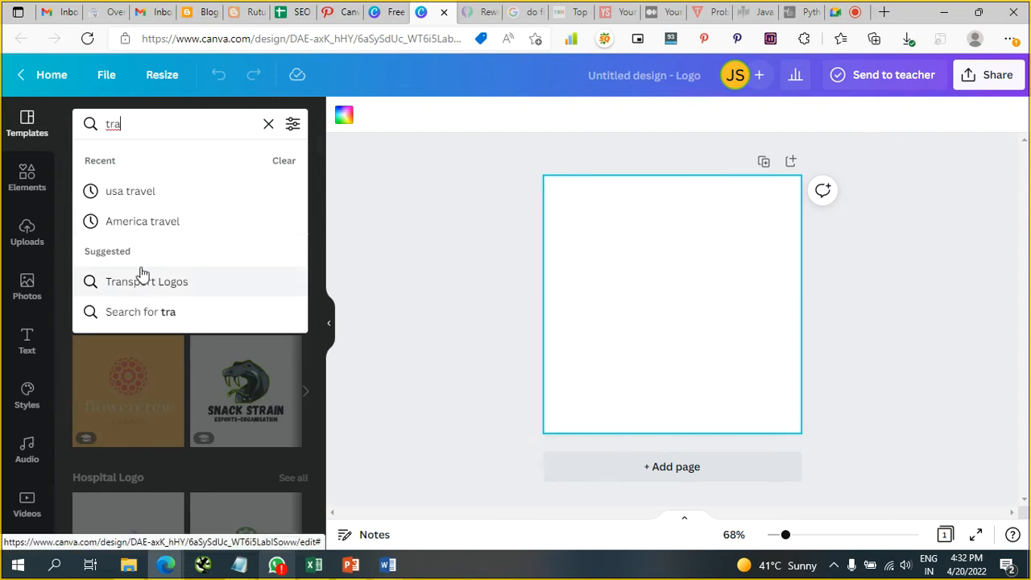
left_click(137, 197)
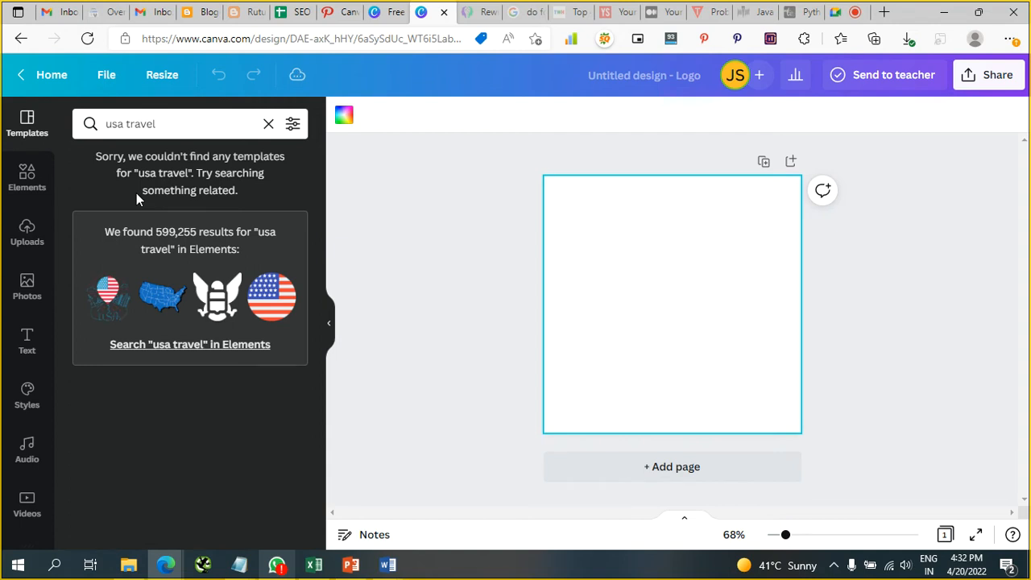
Replace the search with 'tourism' and browse the tourism logo results
left_click(182, 119)
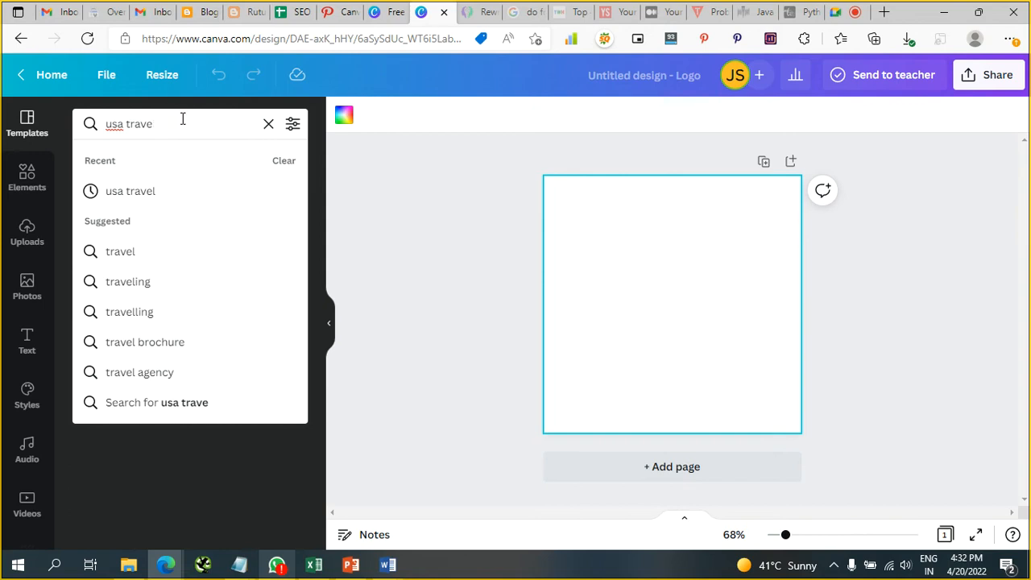
key("ctrl+a")
key("BackSpace")
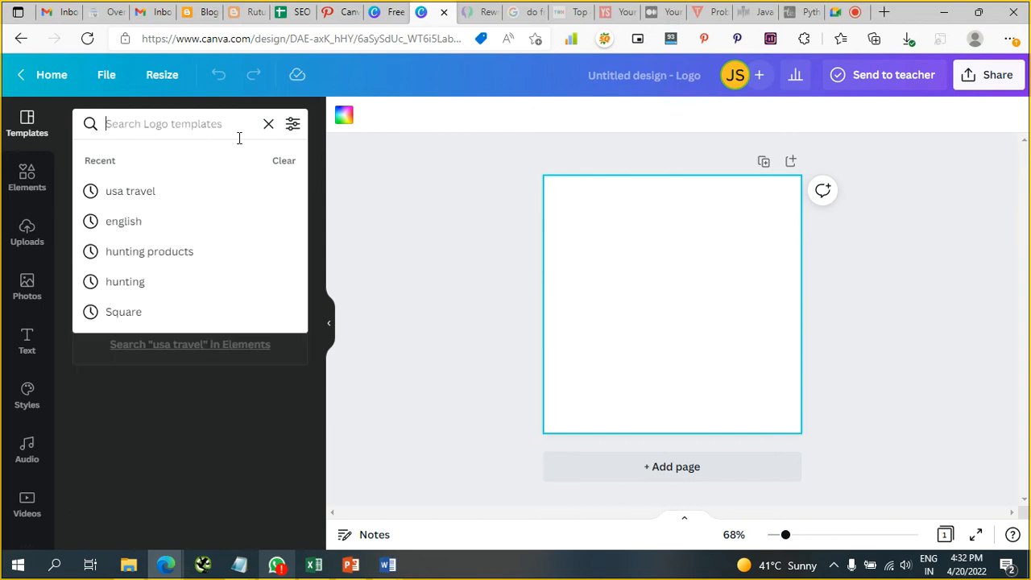
type("tour")
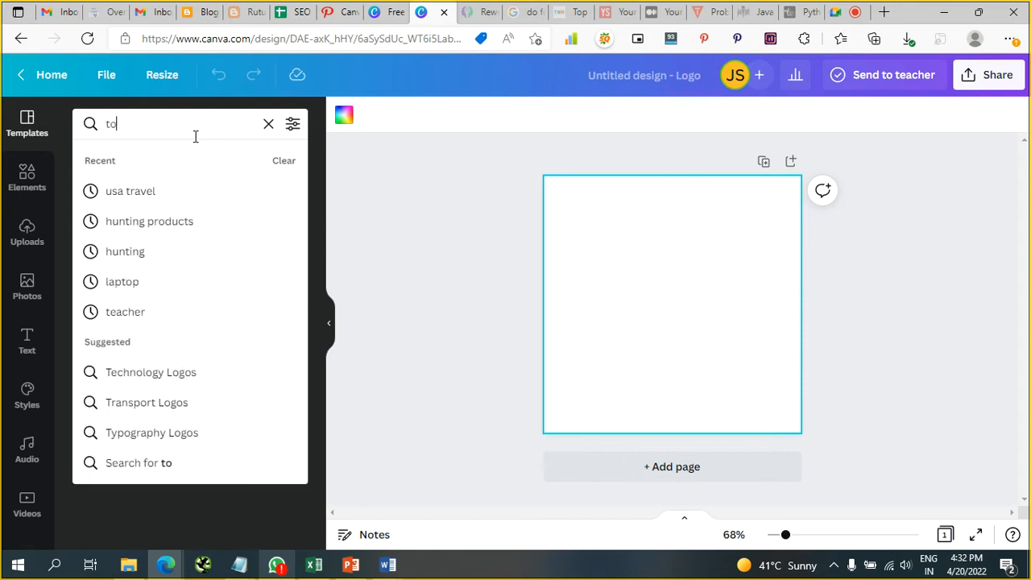
type("s")
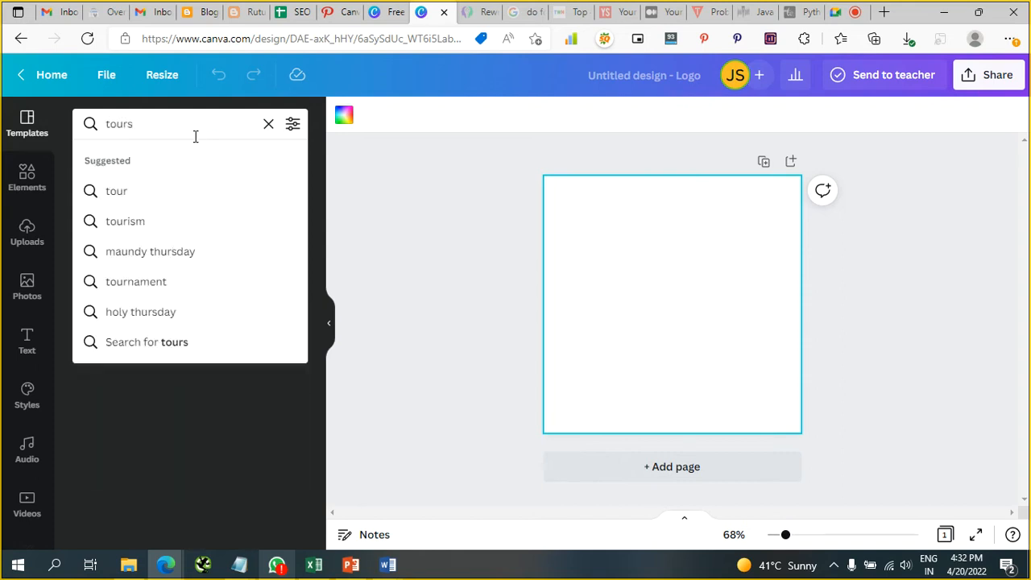
left_click(140, 228)
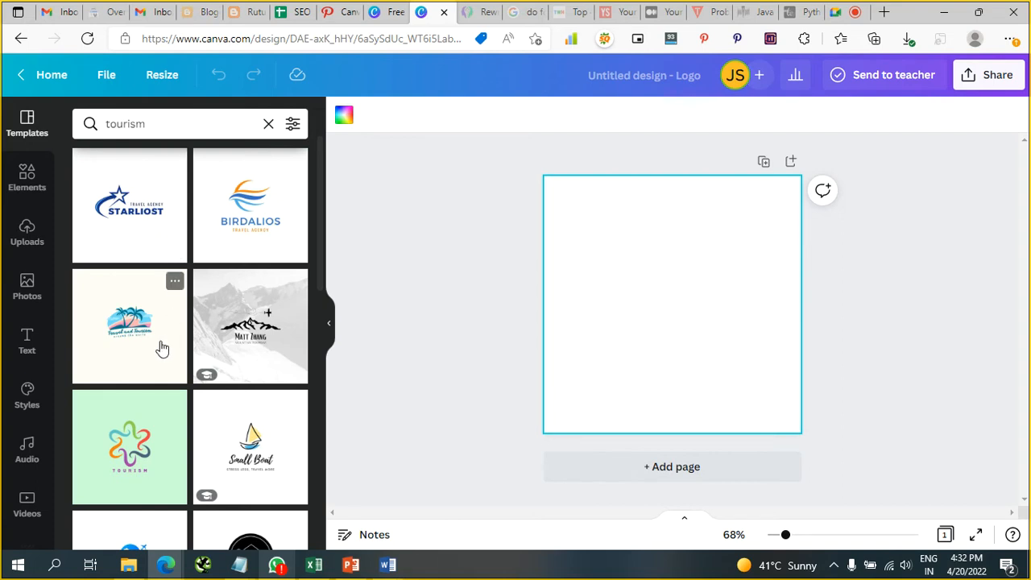
scroll(161, 348, "down", 3)
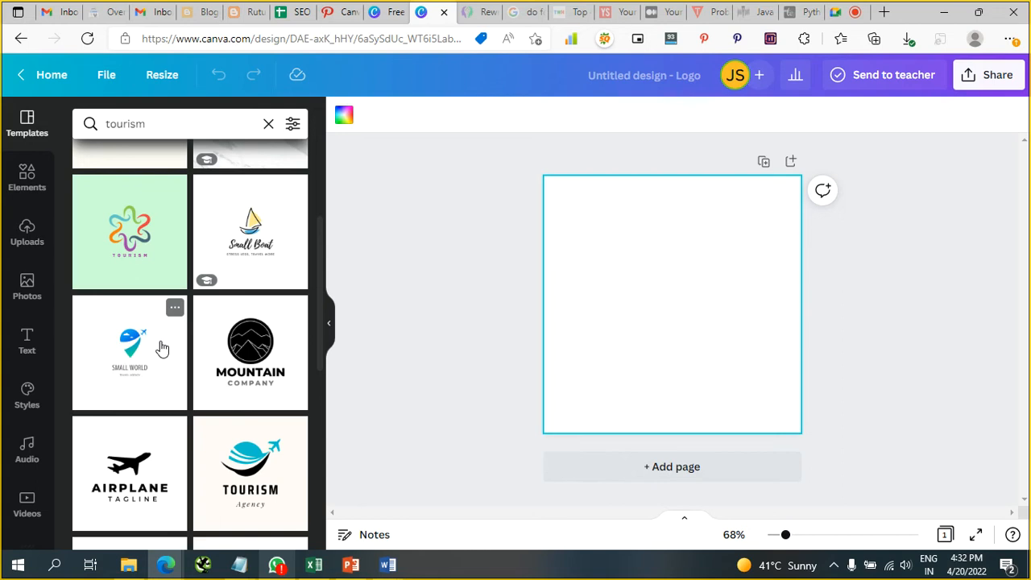
scroll(162, 348, "down", 2)
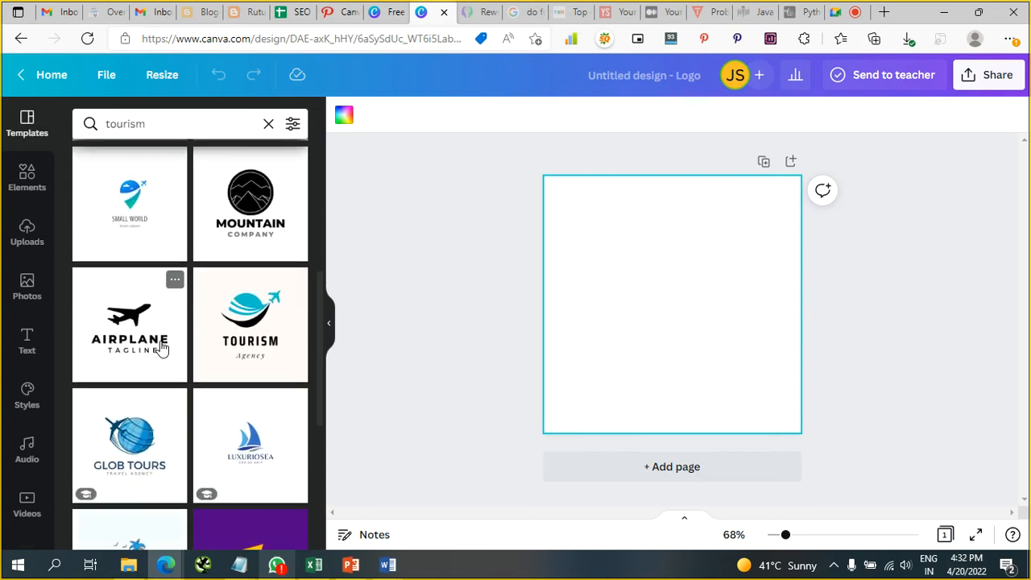
scroll(161, 349, "down", 2)
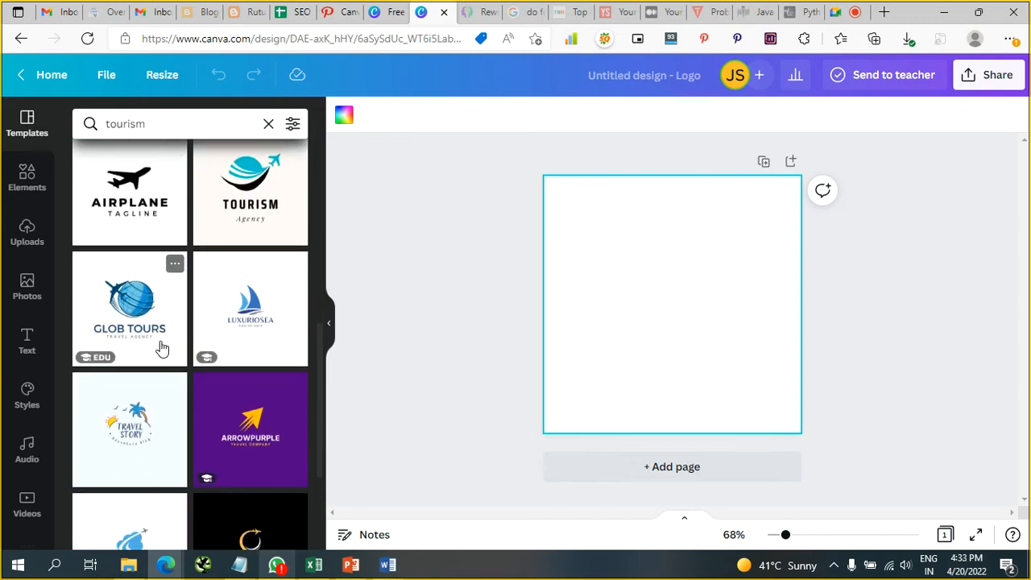
scroll(162, 349, "down", 4)
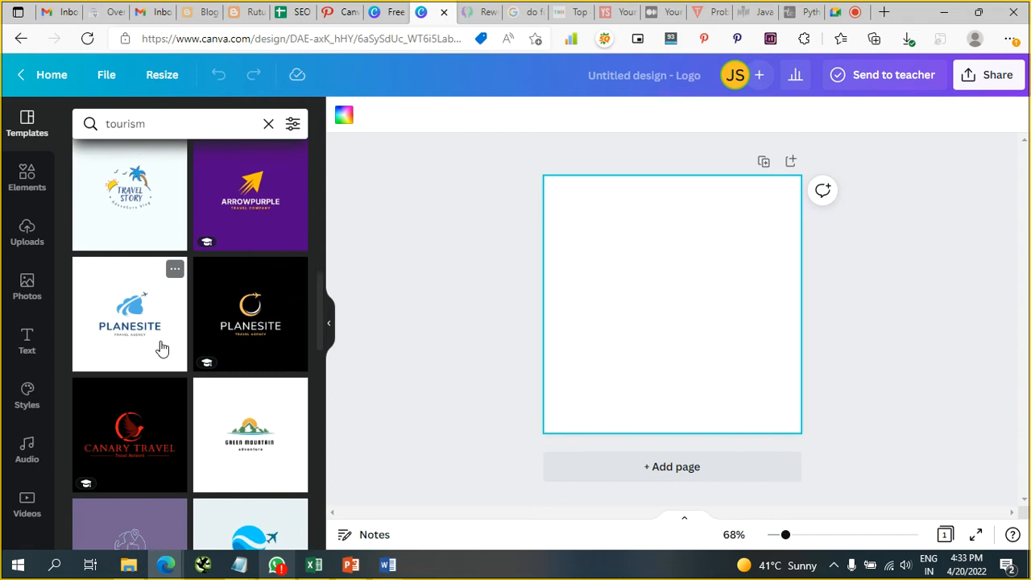
scroll(161, 348, "down", 2)
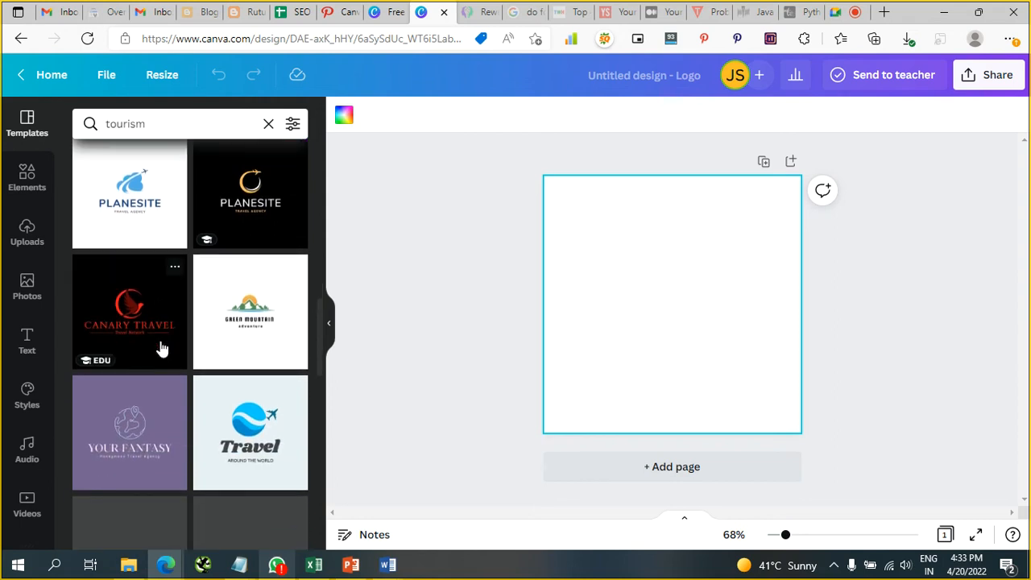
scroll(161, 348, "down", 7)
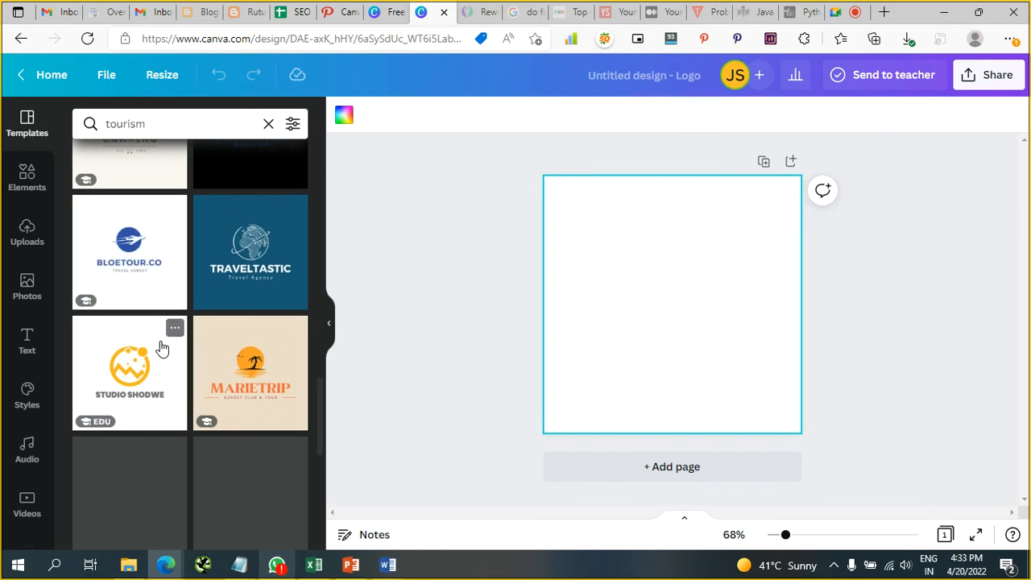
scroll(161, 349, "down", 2)
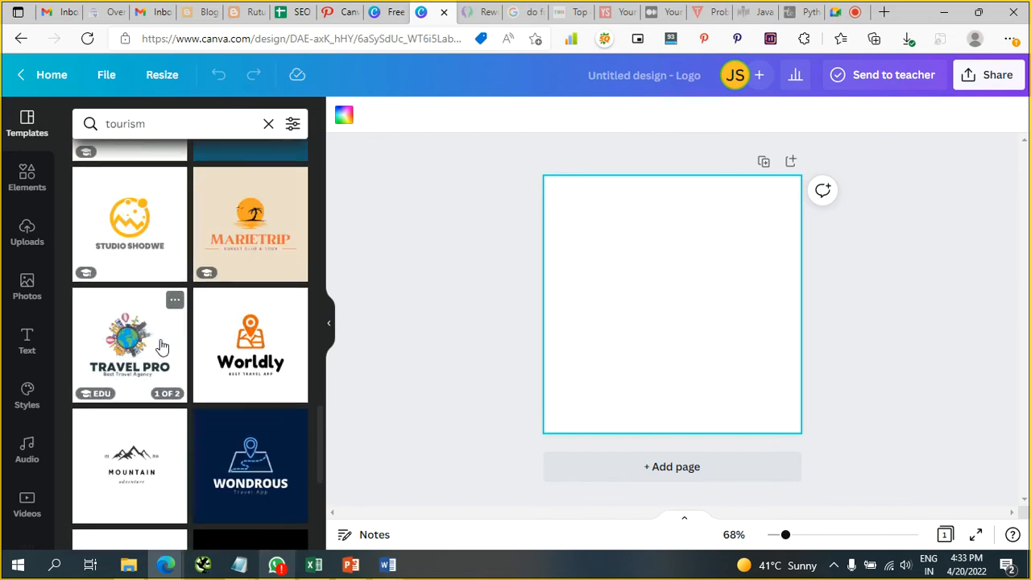
scroll(162, 347, "down", 2)
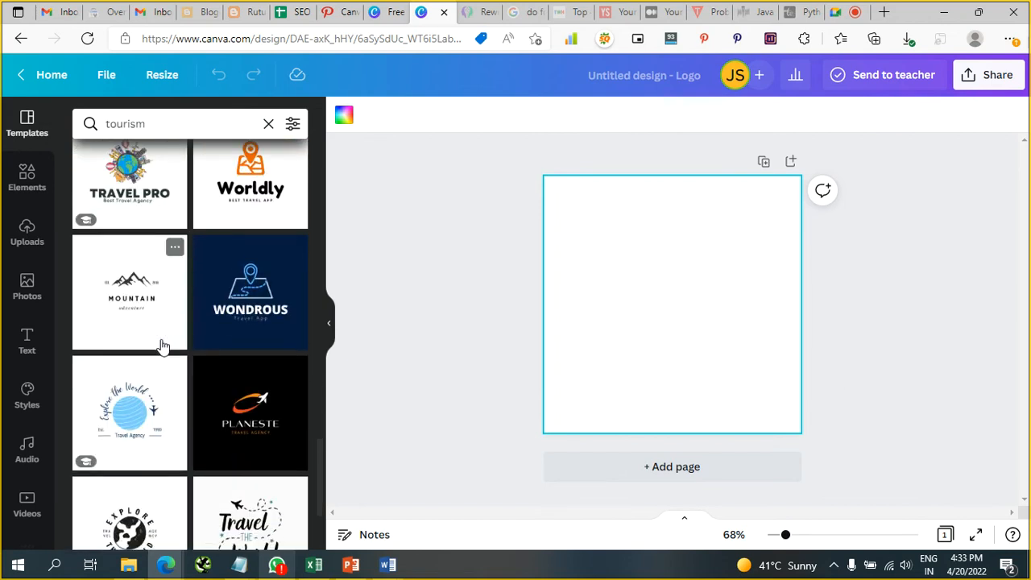
scroll(162, 348, "down", 2)
scroll(163, 348, "down", 3)
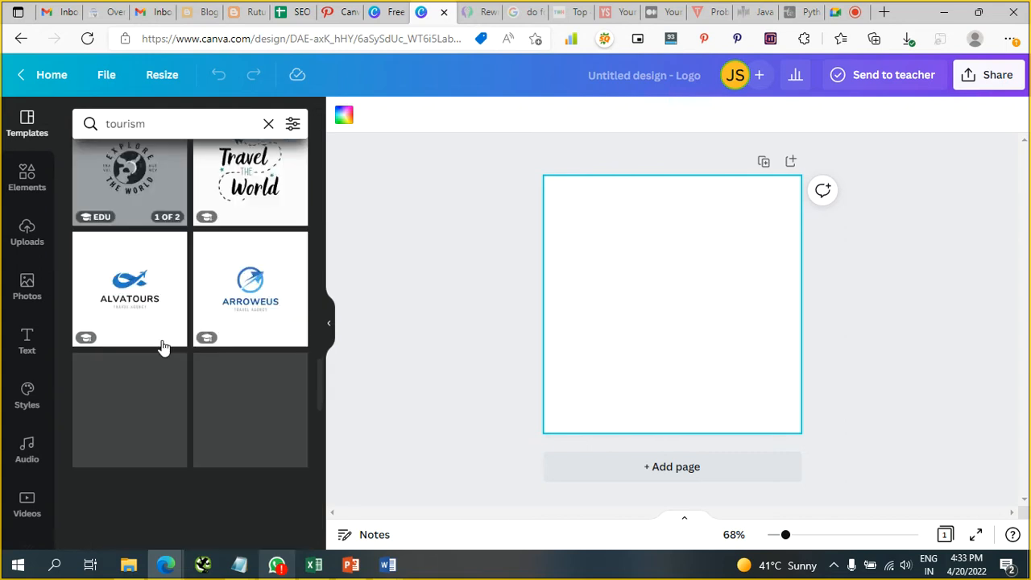
scroll(162, 348, "down", 1)
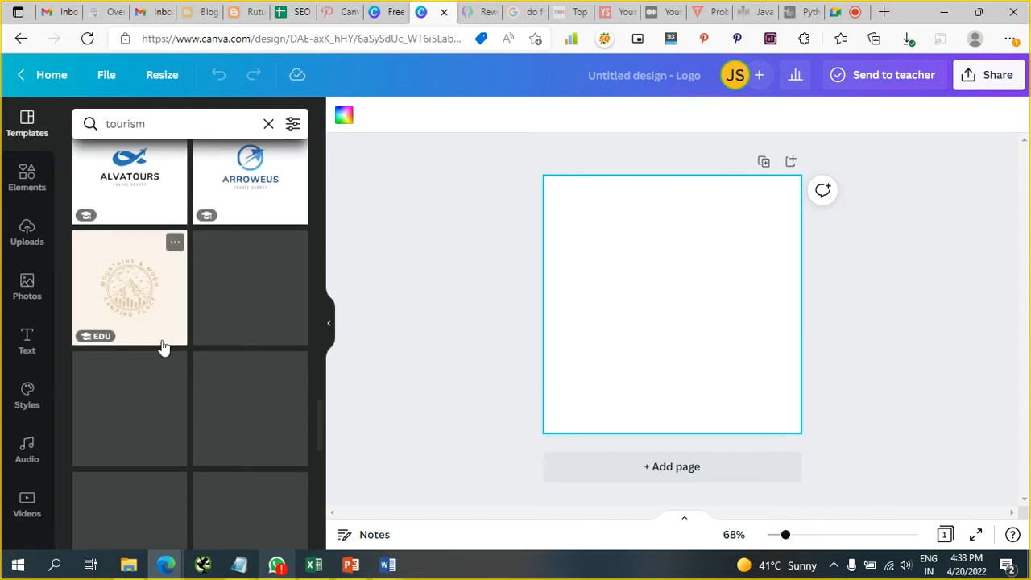
scroll(163, 348, "down", 2)
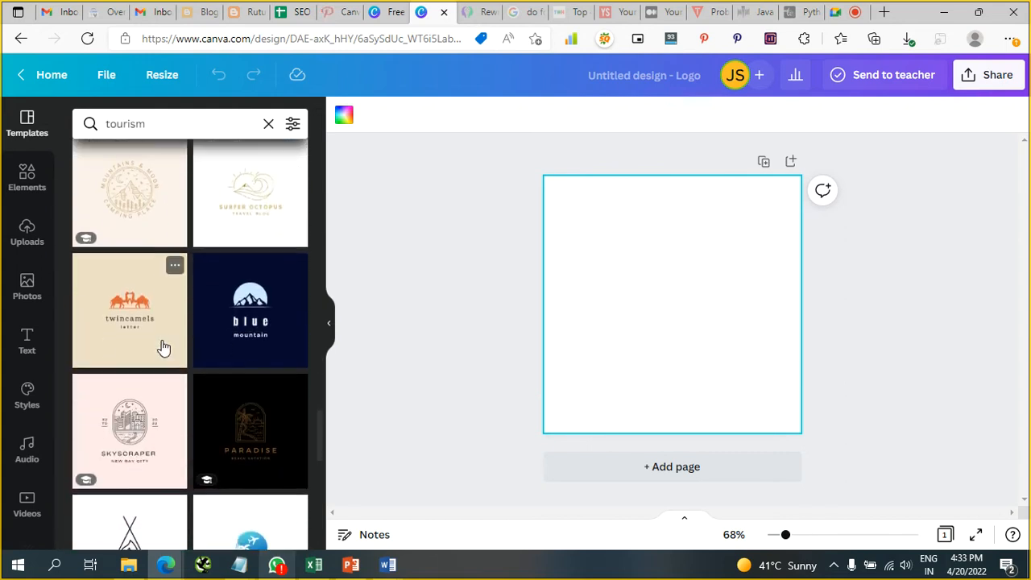
scroll(163, 348, "down", 3)
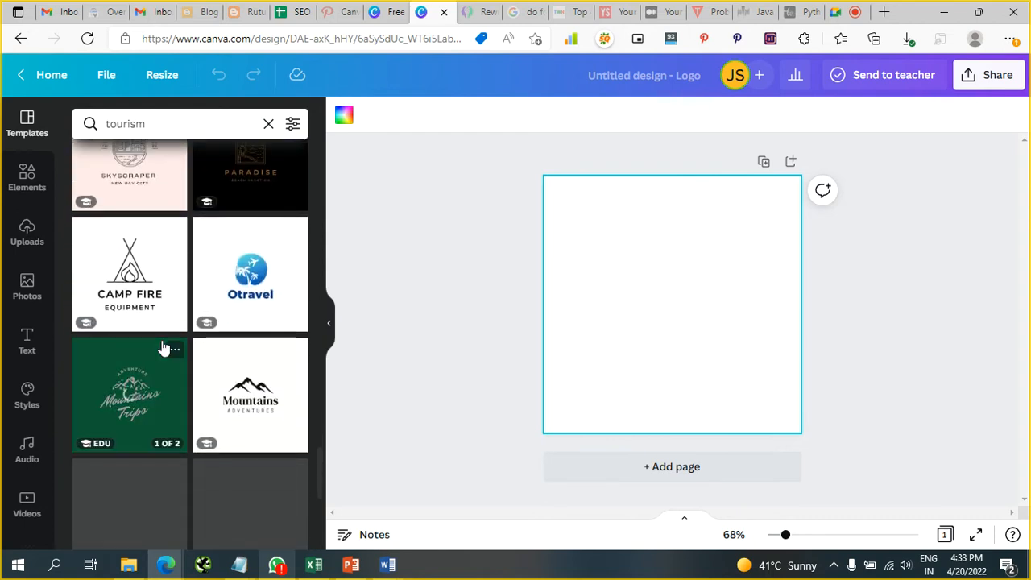
scroll(163, 348, "down", 2)
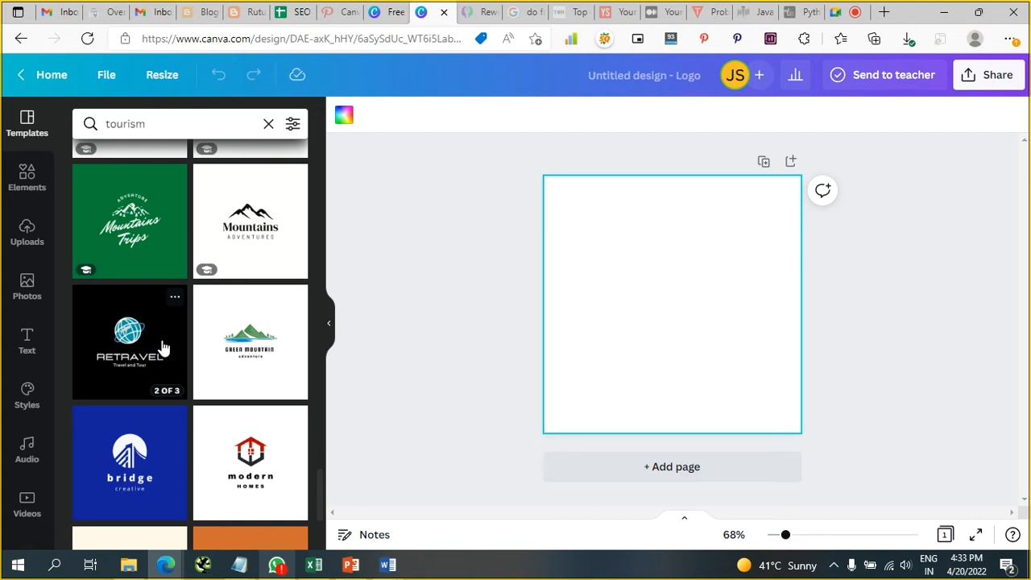
scroll(162, 348, "down", 2)
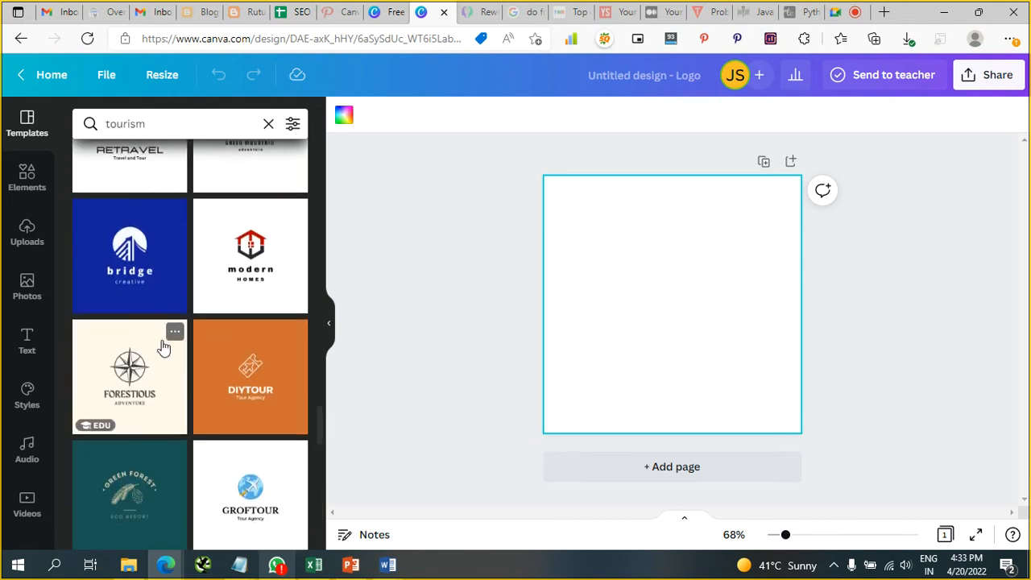
scroll(163, 348, "down", 3)
scroll(162, 349, "down", 5)
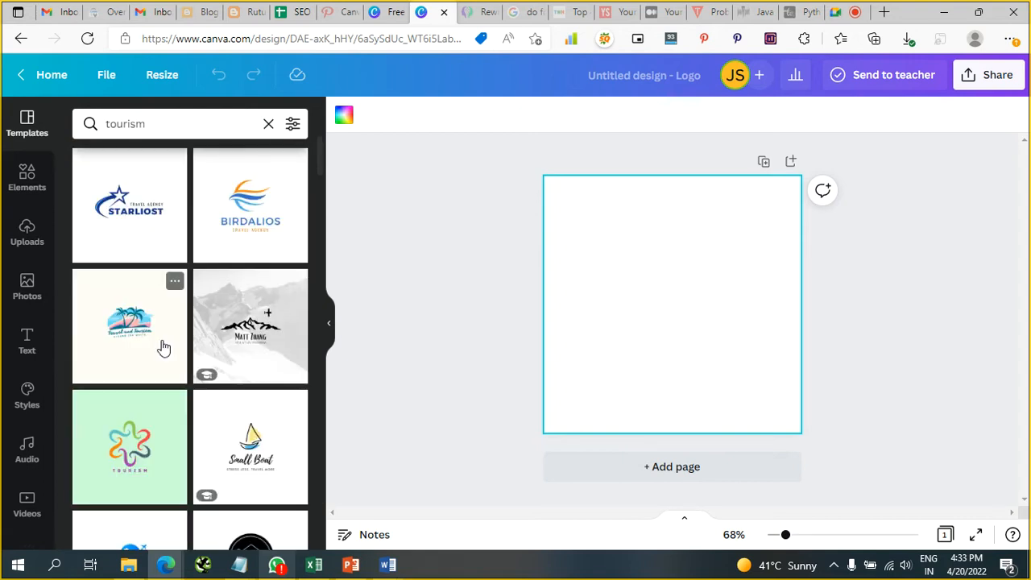
scroll(163, 348, "down", 2)
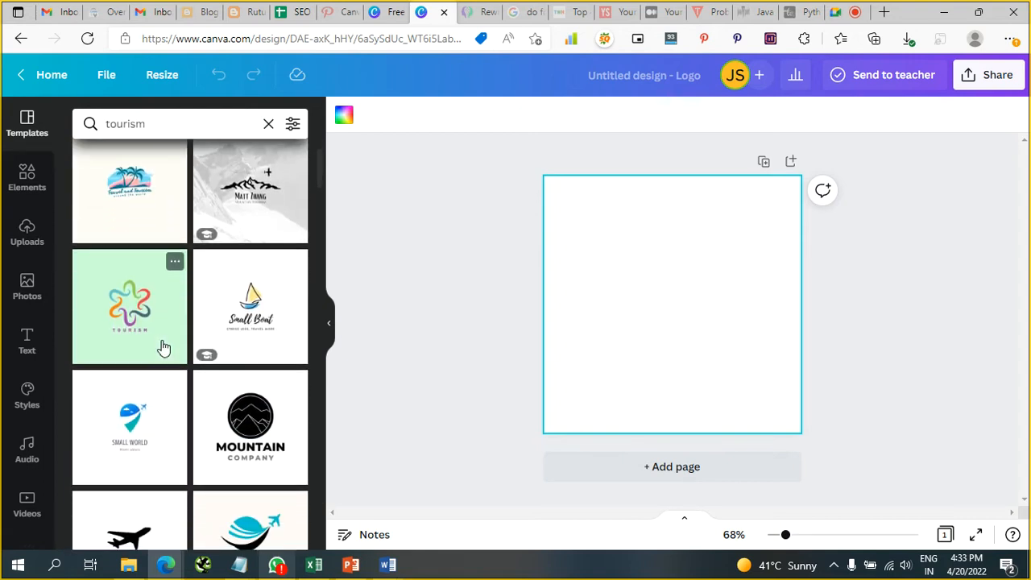
scroll(162, 348, "down", 1)
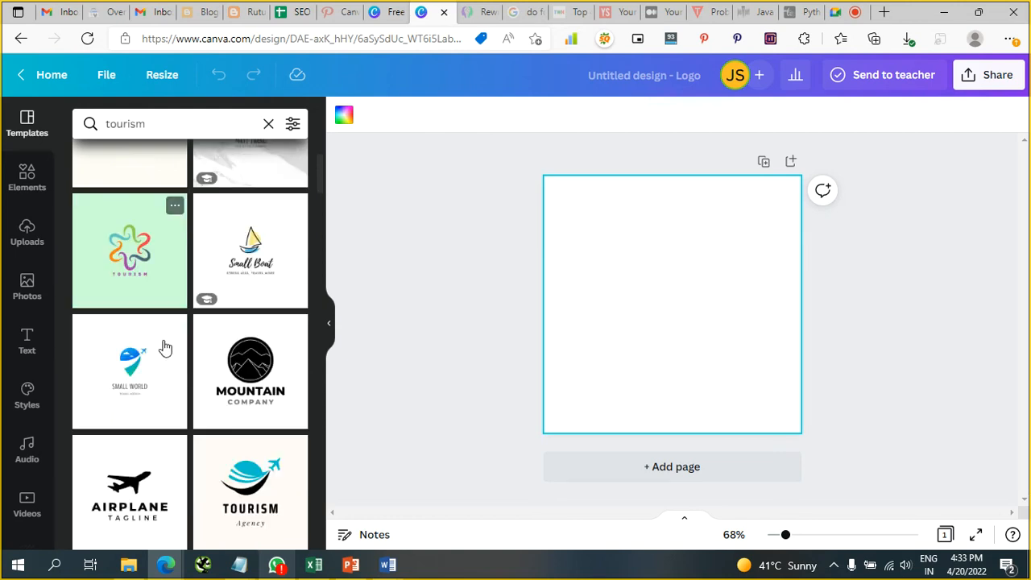
scroll(163, 346, "down", 3)
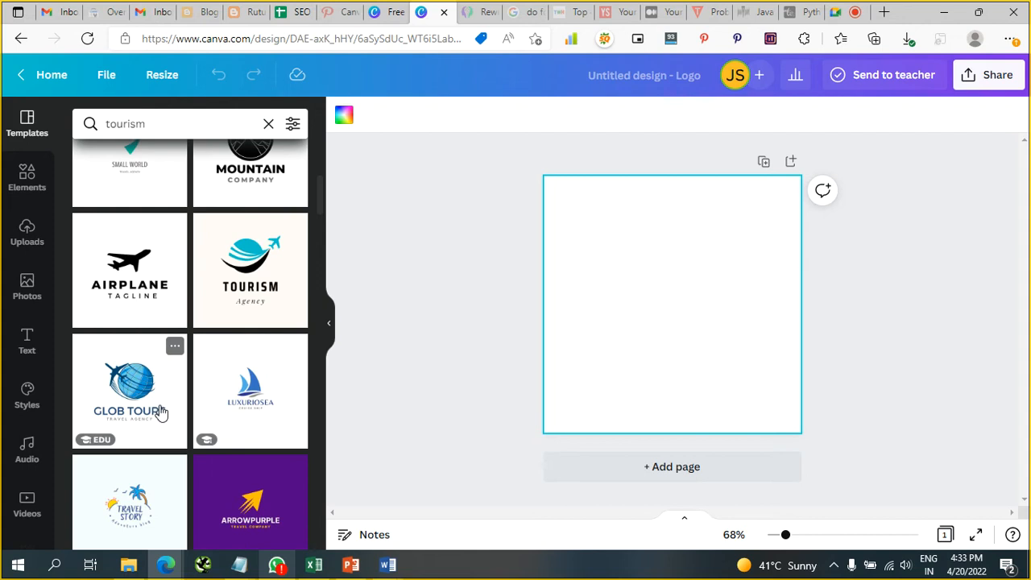
Try the Glob Tours template, then apply Travel Story and select its TRAVEL STORY text
left_click(160, 413)
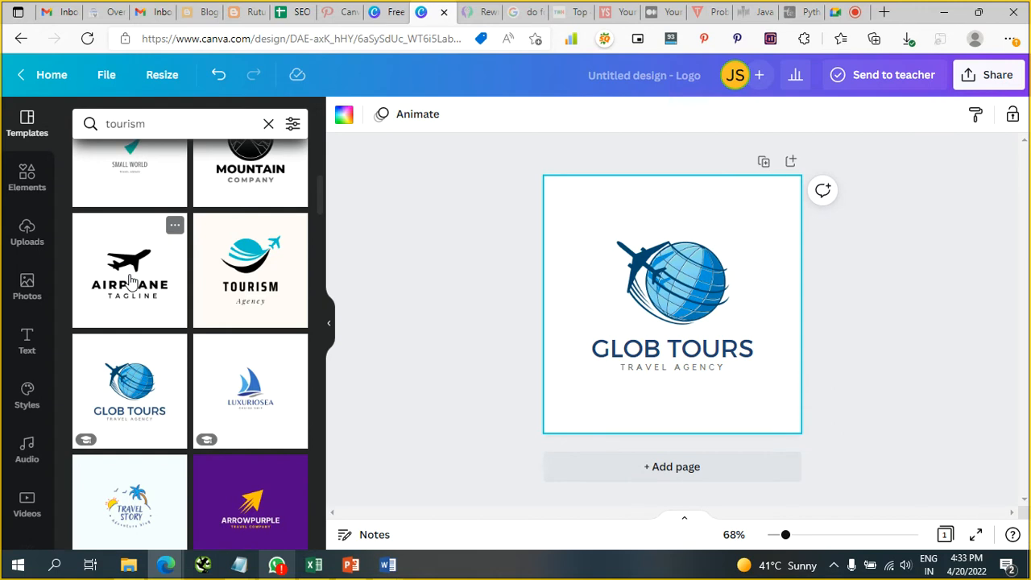
scroll(135, 314, "down", 3)
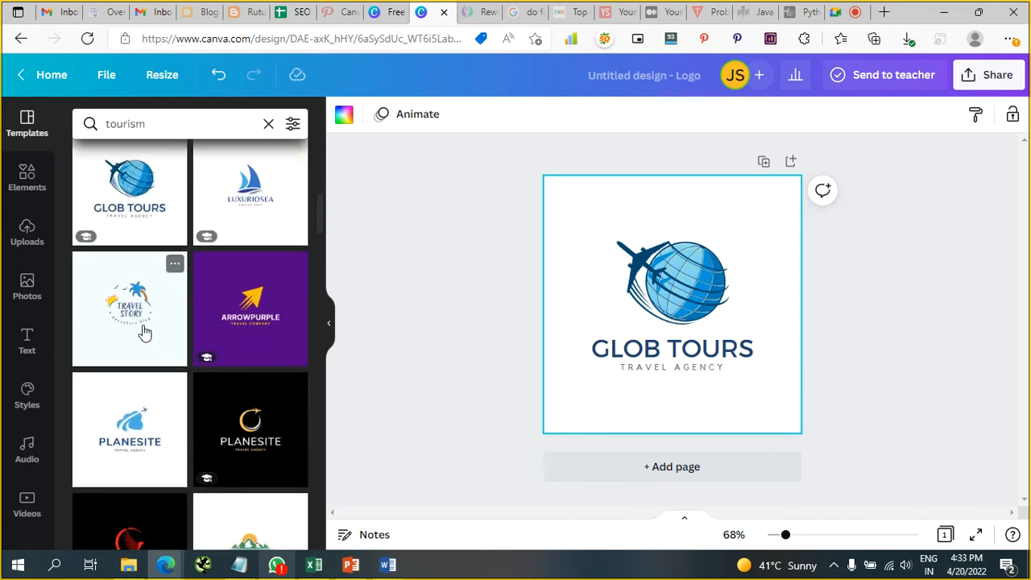
left_click(143, 331)
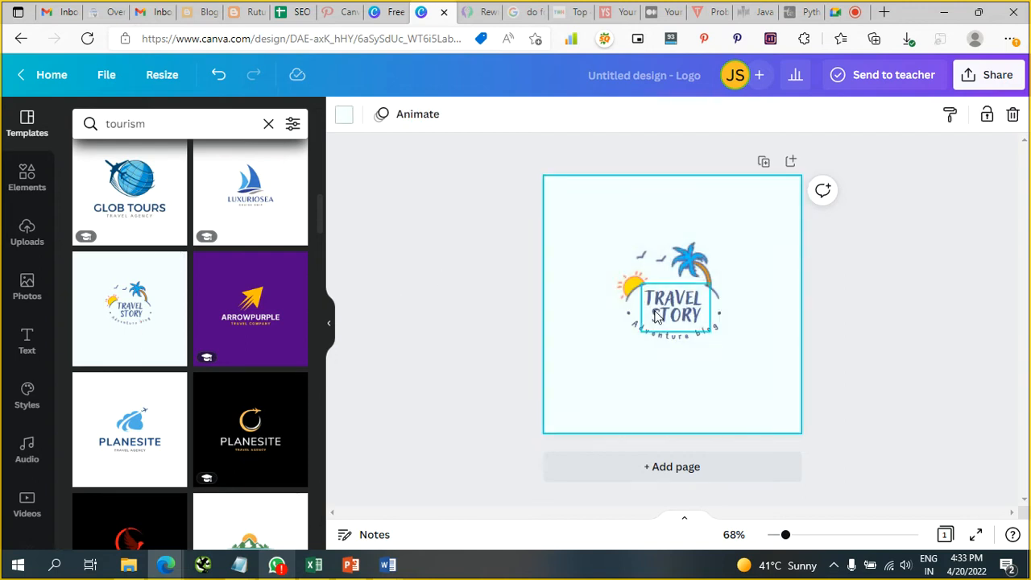
left_click(676, 308)
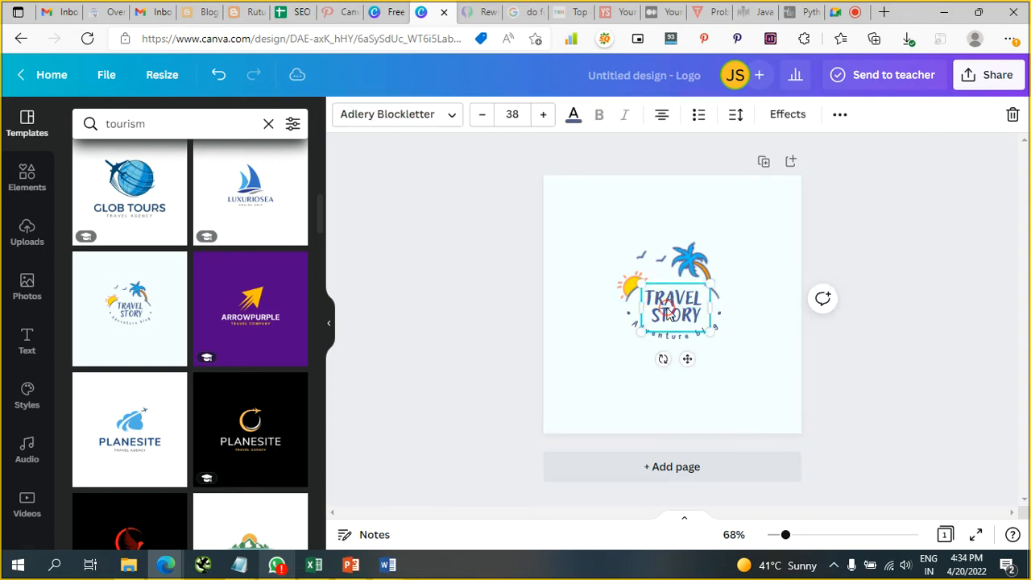
Replace TRAVEL STORY with RUTURAJ TOURS and widen the text box to fit two lines
double_click(678, 300)
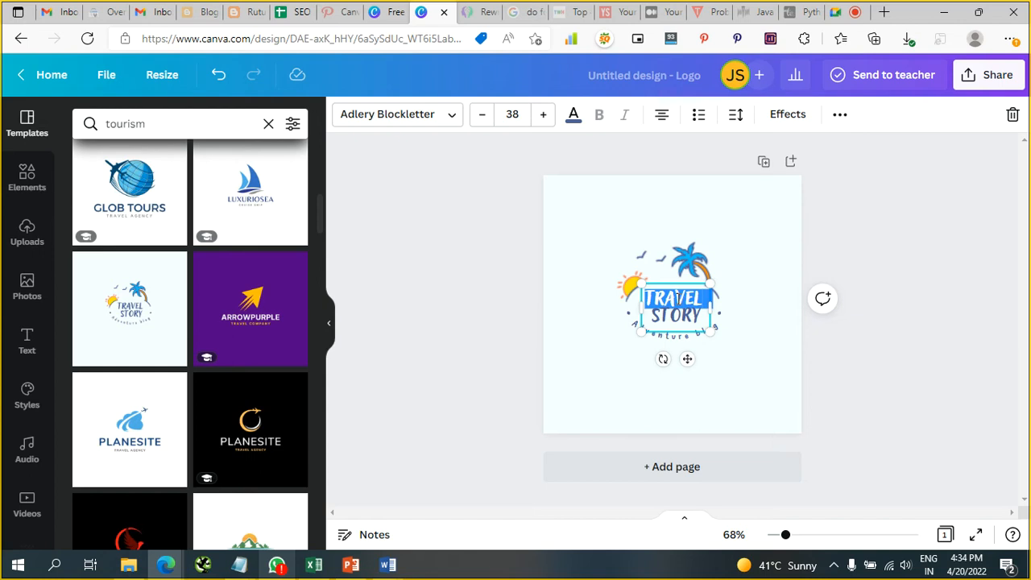
type("RUTURA")
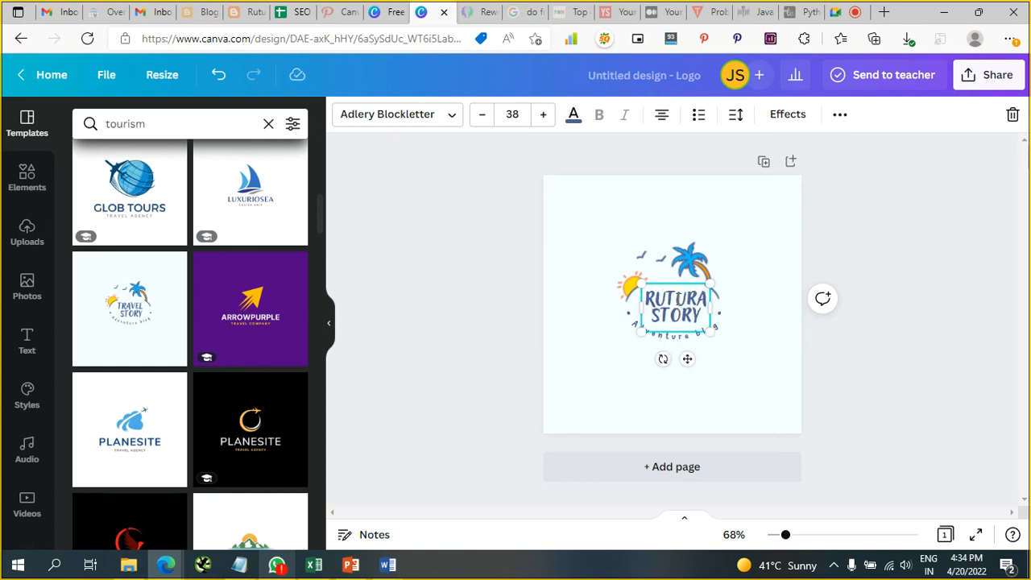
type(" J")
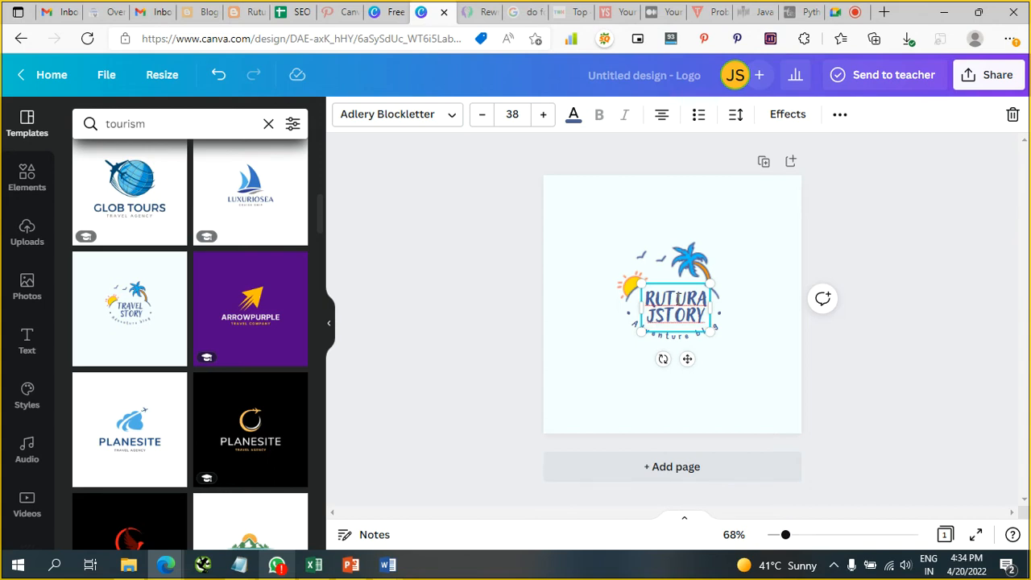
key("shift+Right")
key("shift+Right")
key("shift+Right")
key("shift+Right")
key("shift+Right")
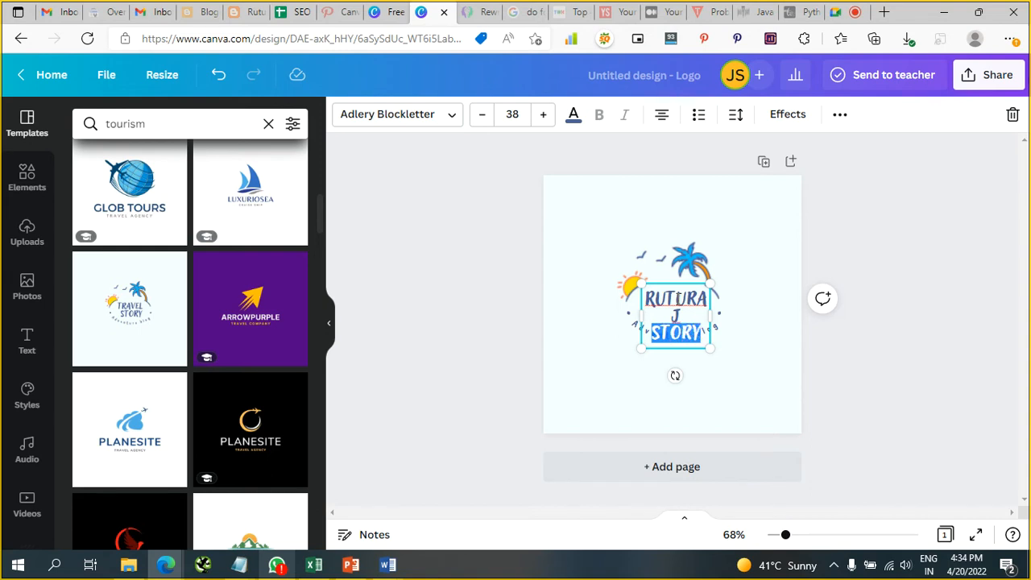
type("TOUR")
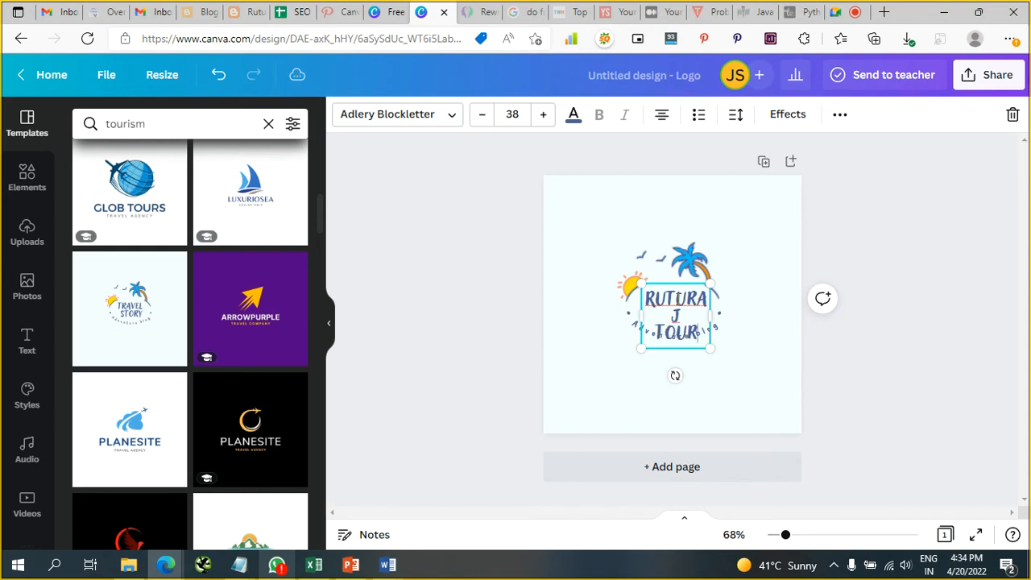
type("S")
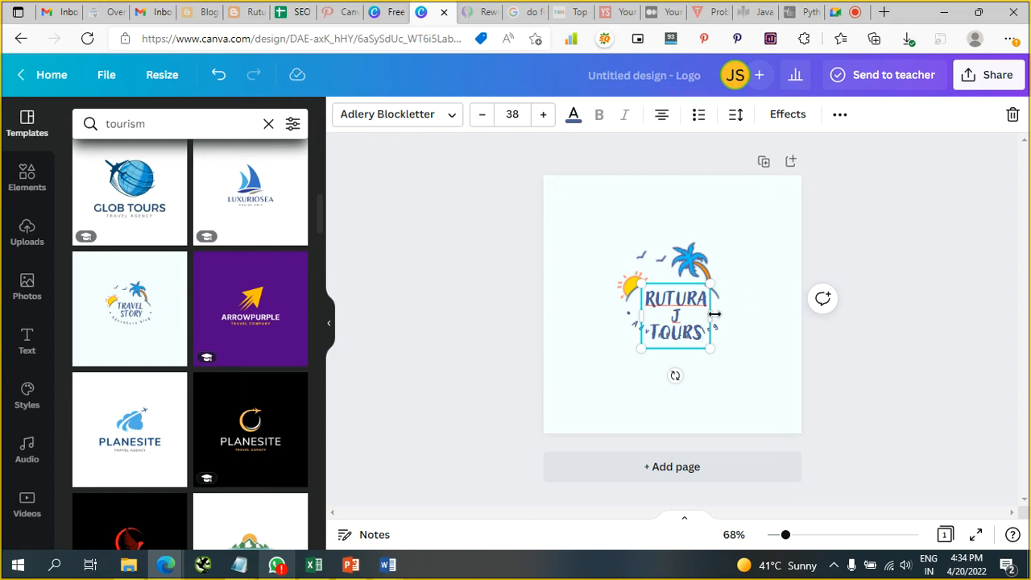
left_click_drag(715, 314, 738, 320)
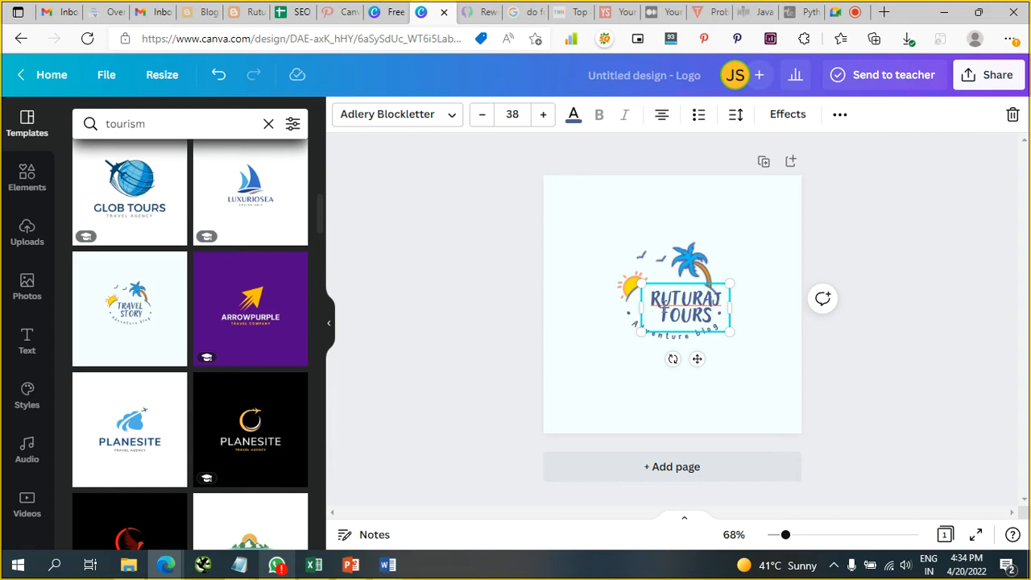
left_click(673, 281)
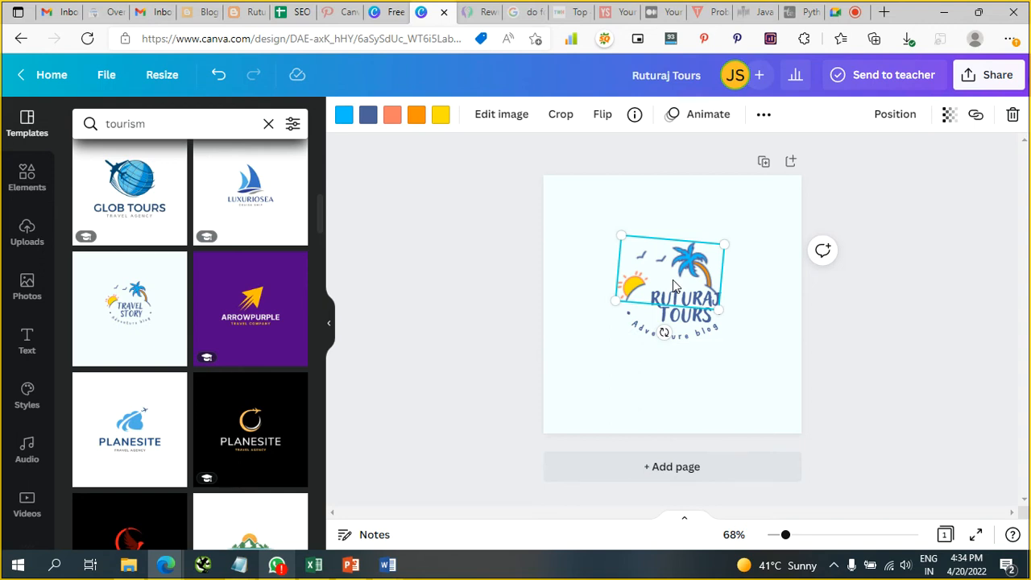
Centre the RUTURAJ TOURS title on the page
left_click(681, 308)
left_click_drag(681, 309, 681, 309)
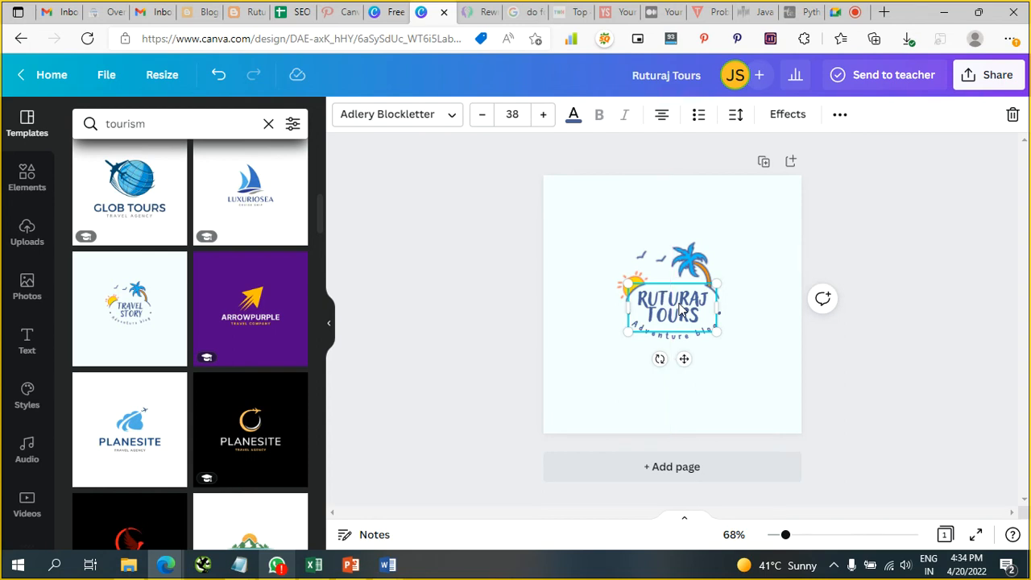
left_click(737, 362)
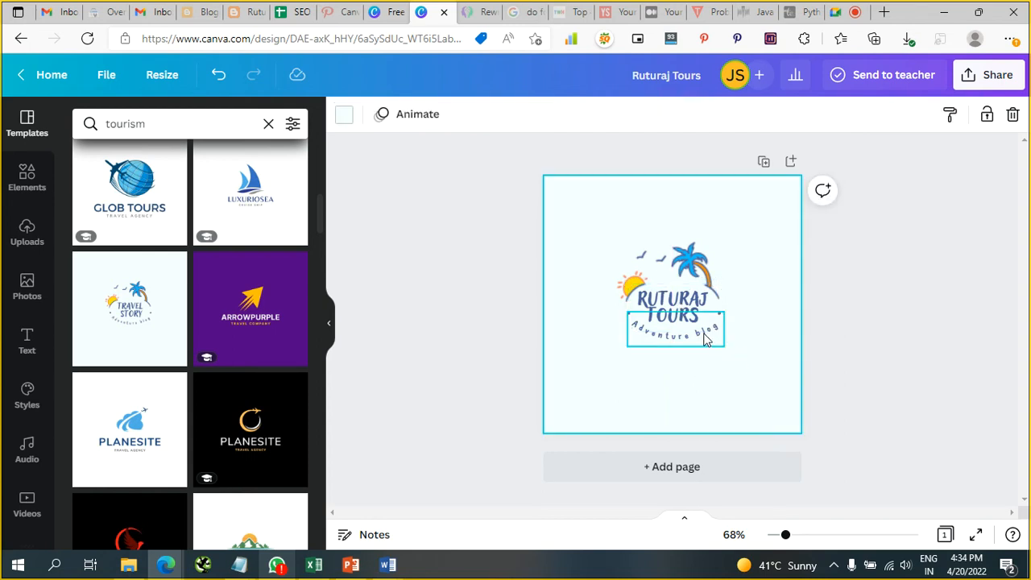
Enlarge the Adventure blog tagline font from 27.5 to 34.5
left_click(705, 339)
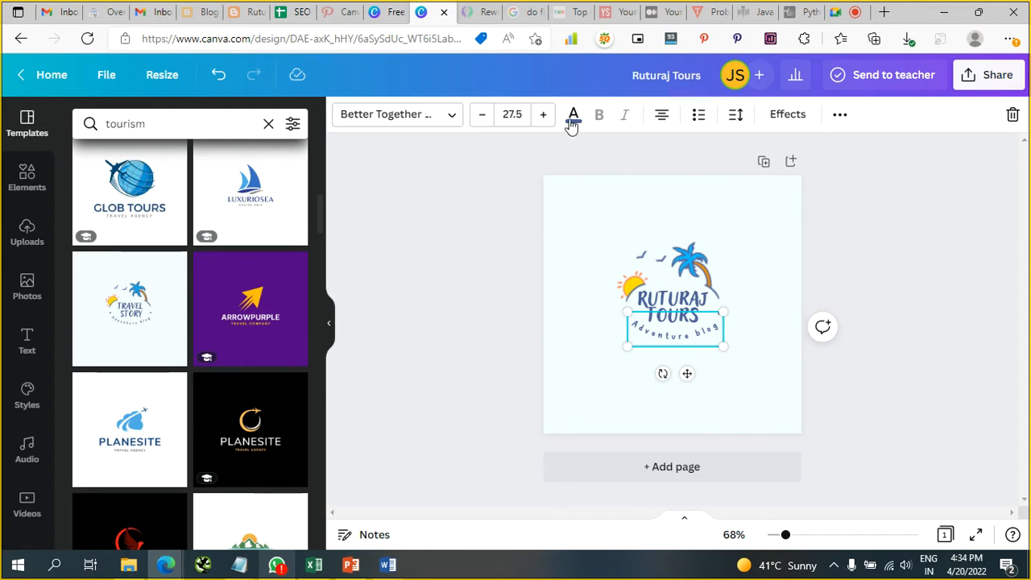
left_click(545, 121)
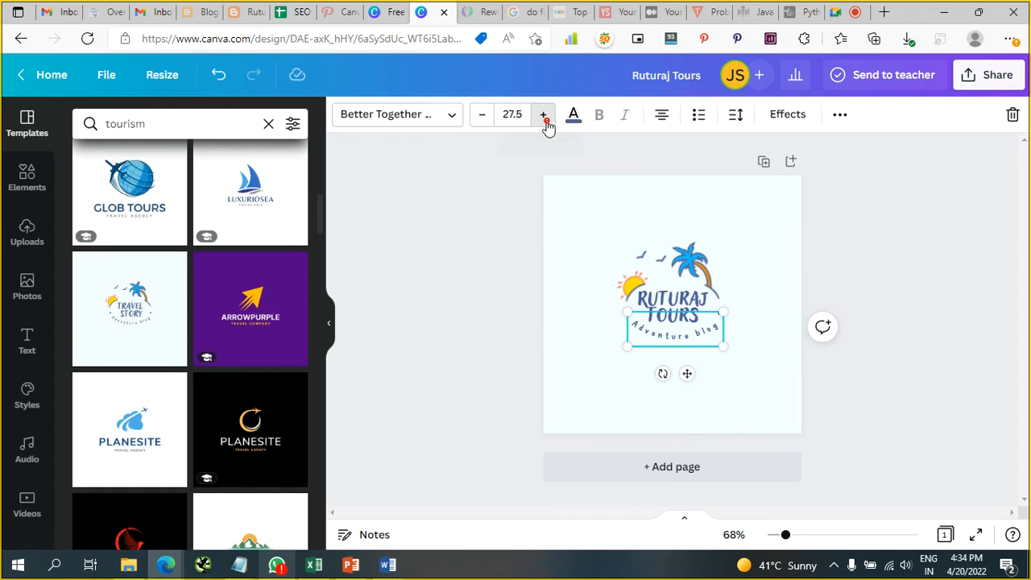
left_click(544, 118)
left_click(544, 117)
left_click(545, 118)
left_click(545, 118)
left_click(545, 118)
left_click(545, 117)
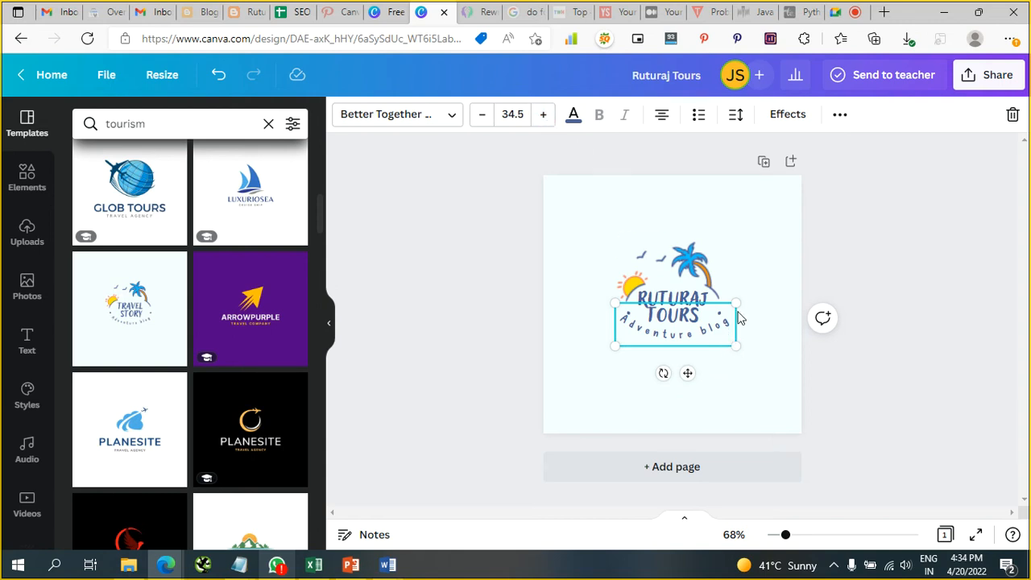
left_click(760, 339)
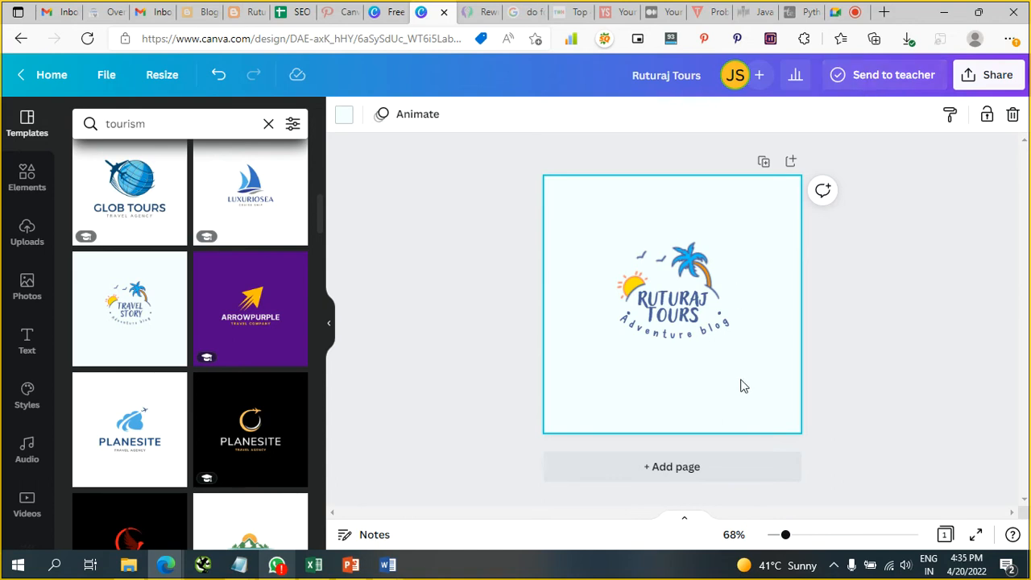
Look through the Send to teacher options, then return to Share and scroll to Download
left_click(886, 75)
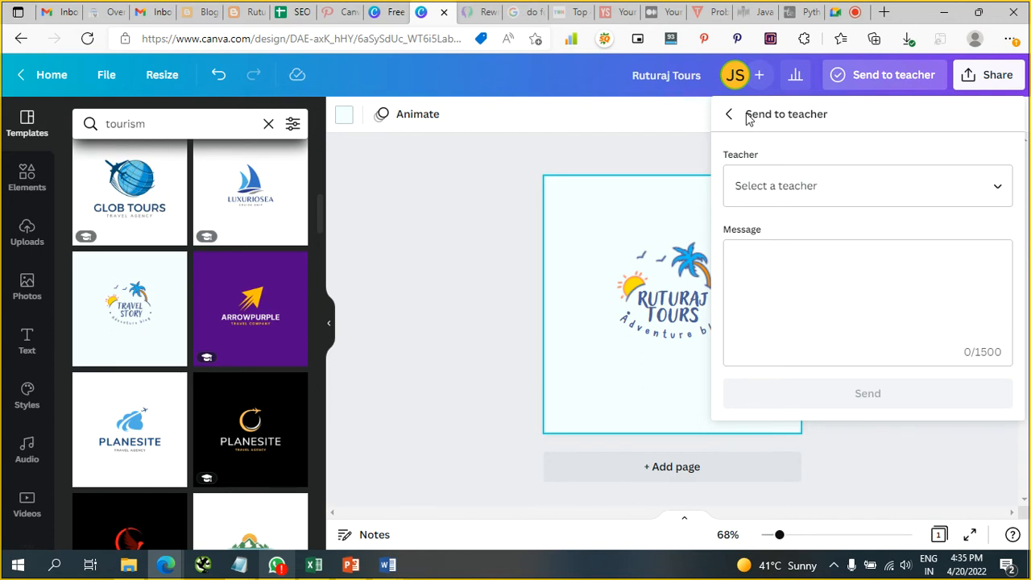
left_click(762, 186)
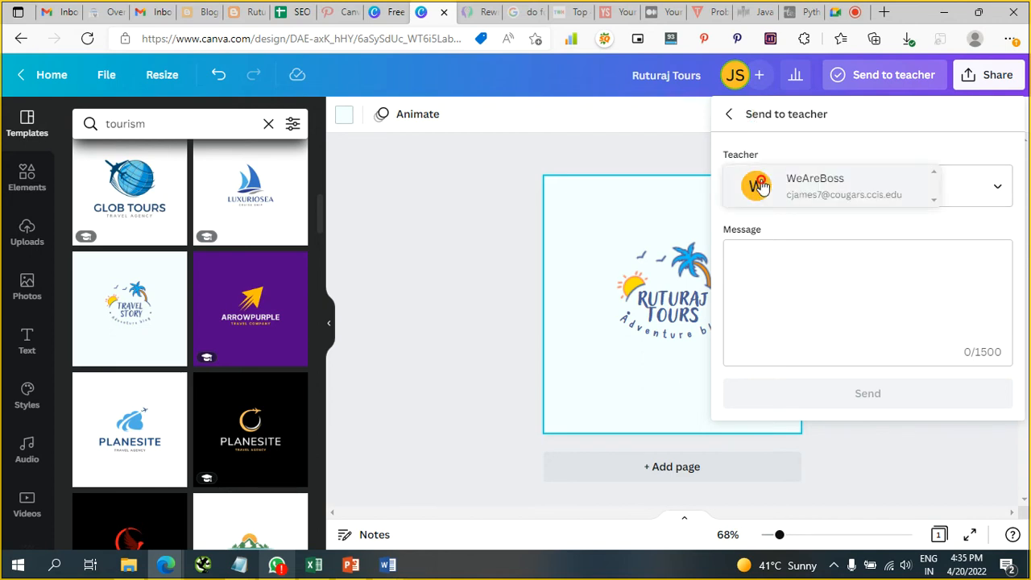
left_click(763, 185)
left_click(792, 152)
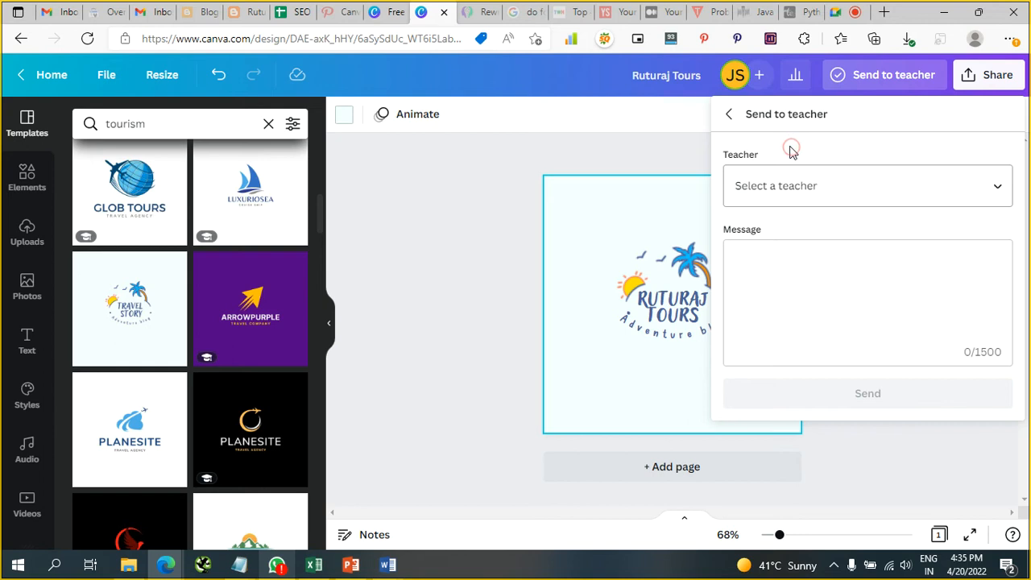
left_click(730, 116)
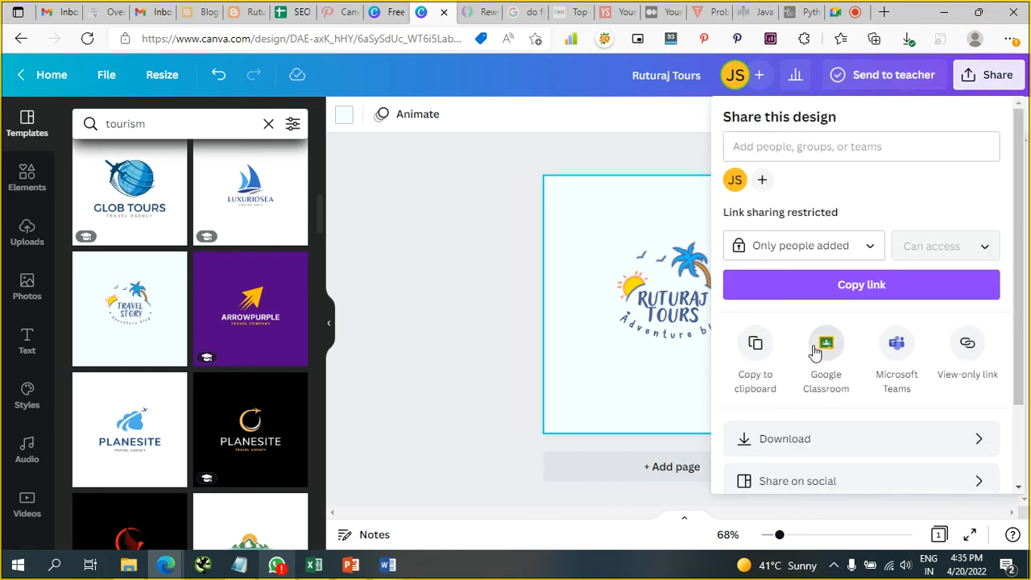
scroll(815, 350, "down", 2)
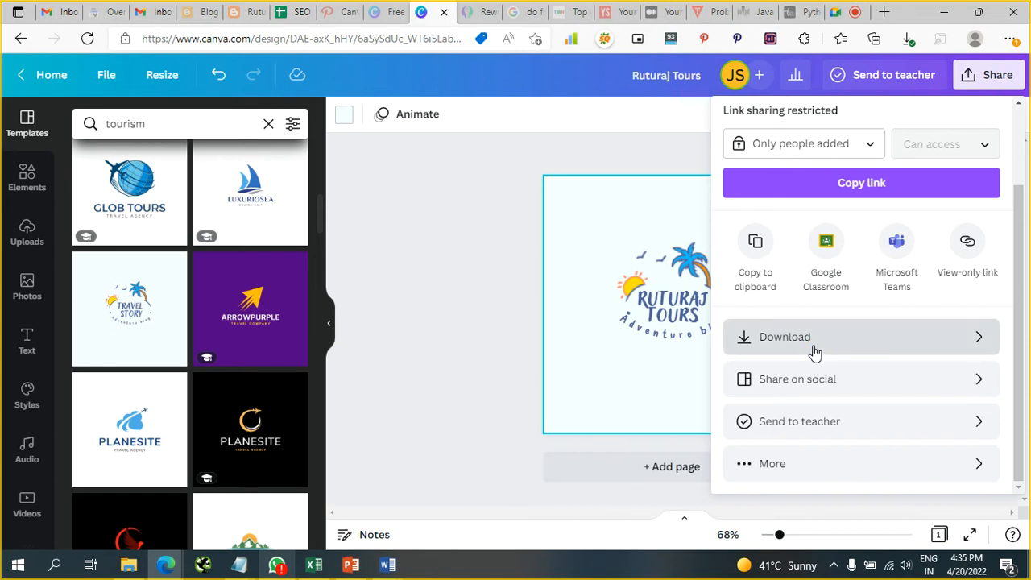
Download the logo as a PNG with a transparent background, then switch to the blog tab
left_click(815, 352)
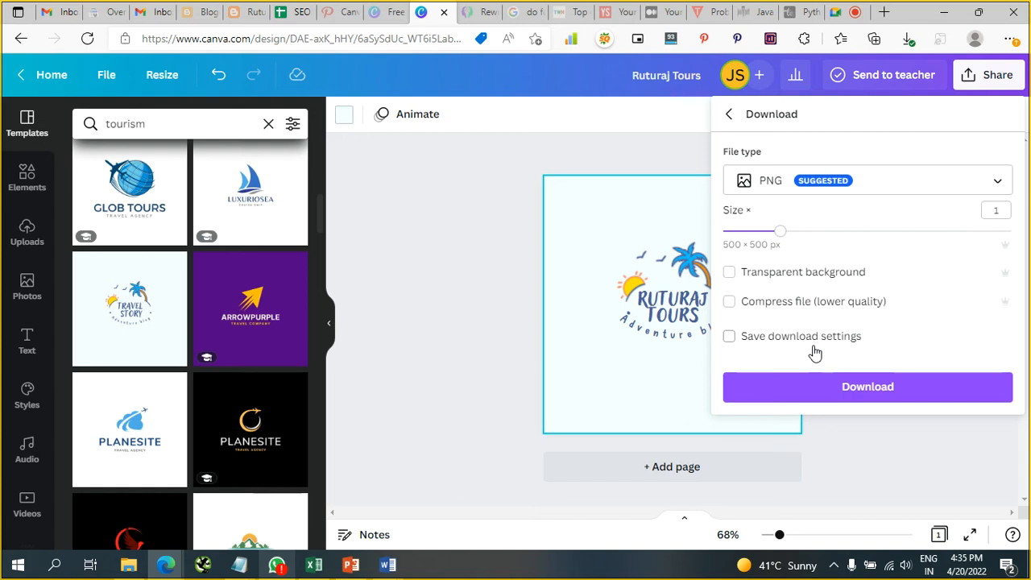
left_click(838, 395)
left_click(802, 273)
left_click(877, 400)
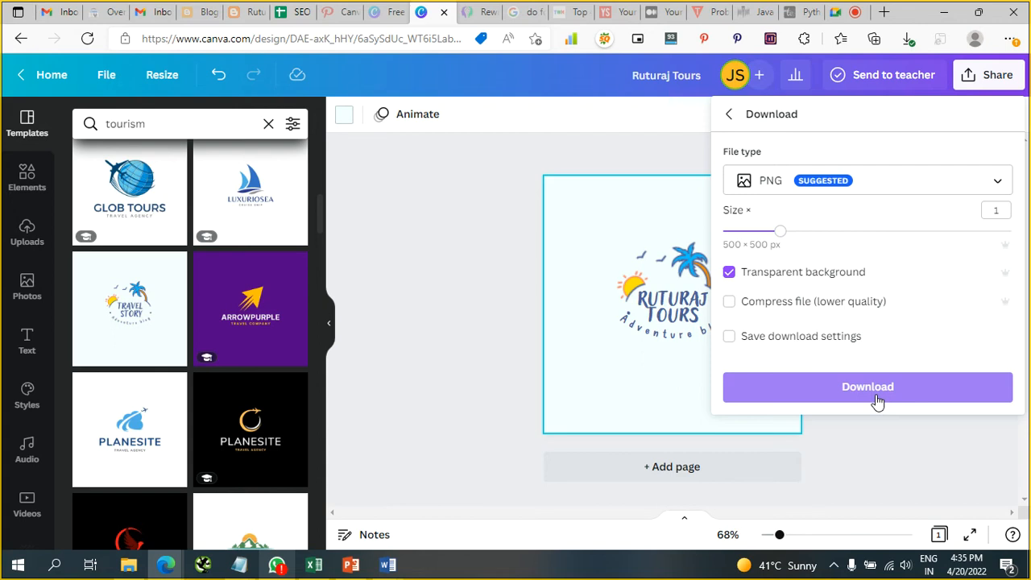
left_click(877, 389)
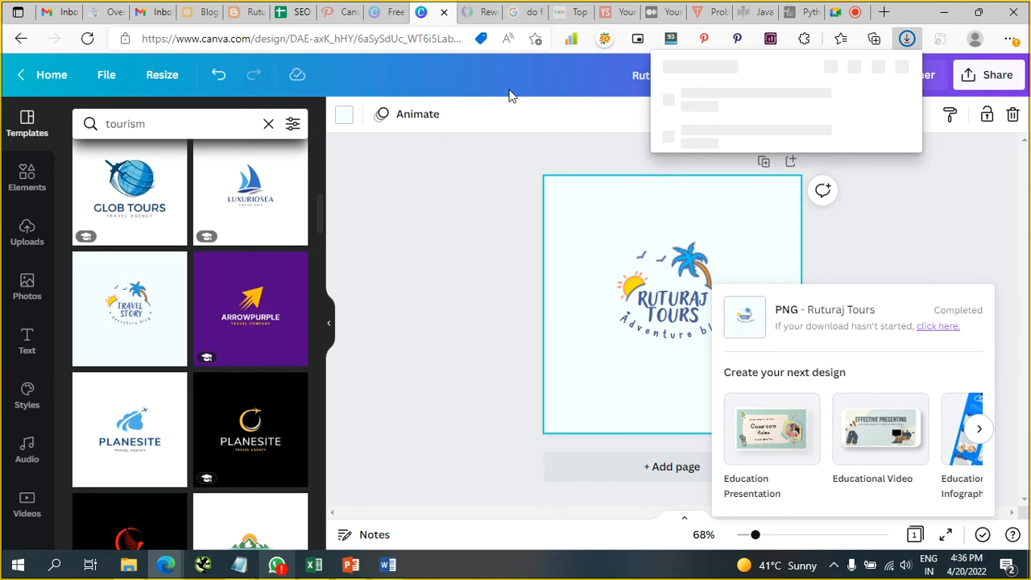
left_click(237, 8)
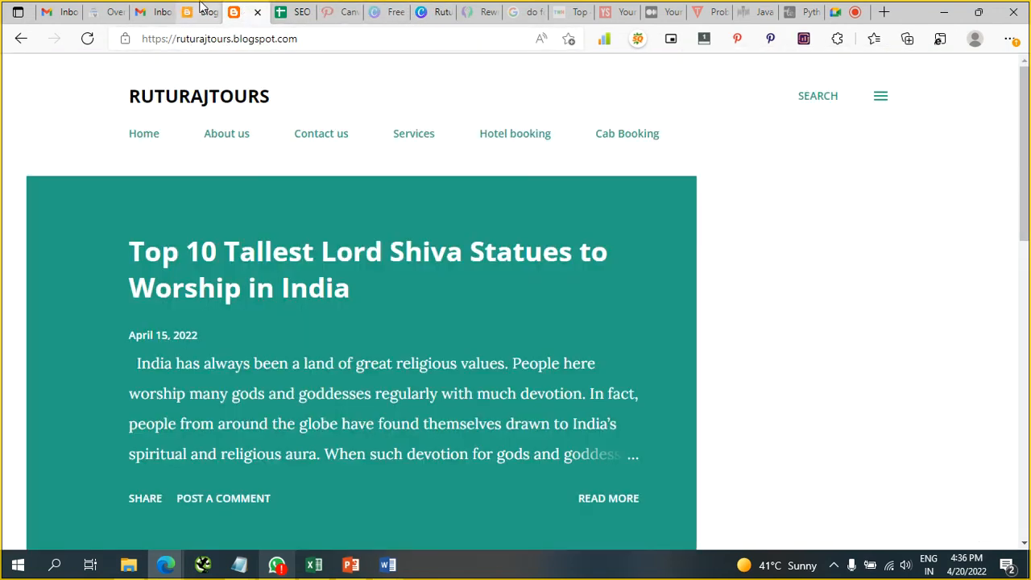
Upload the downloaded Ruturaj Tours logo as the Header gadget image and save
left_click(202, 10)
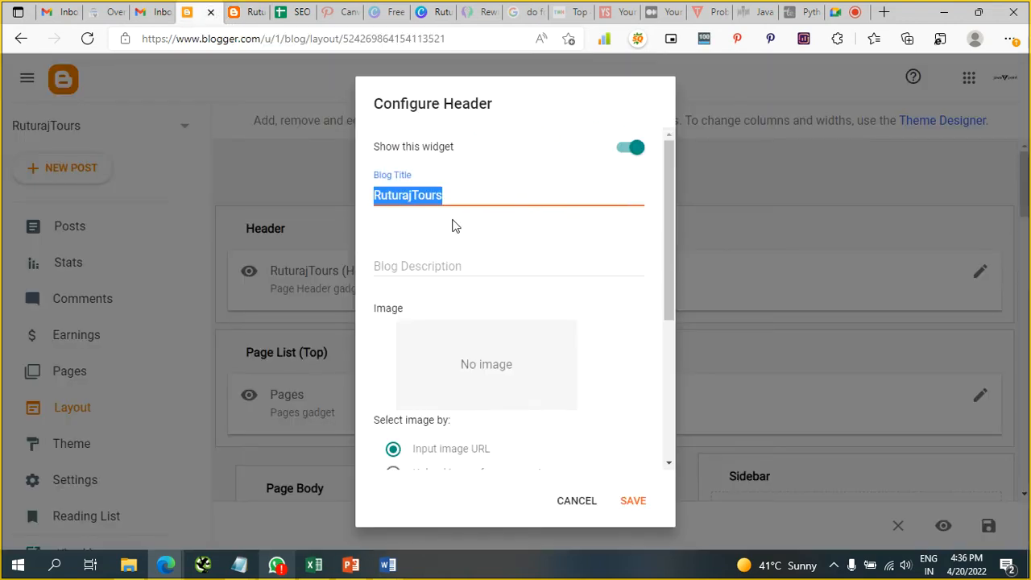
left_click(489, 365)
scroll(489, 365, "down", 2)
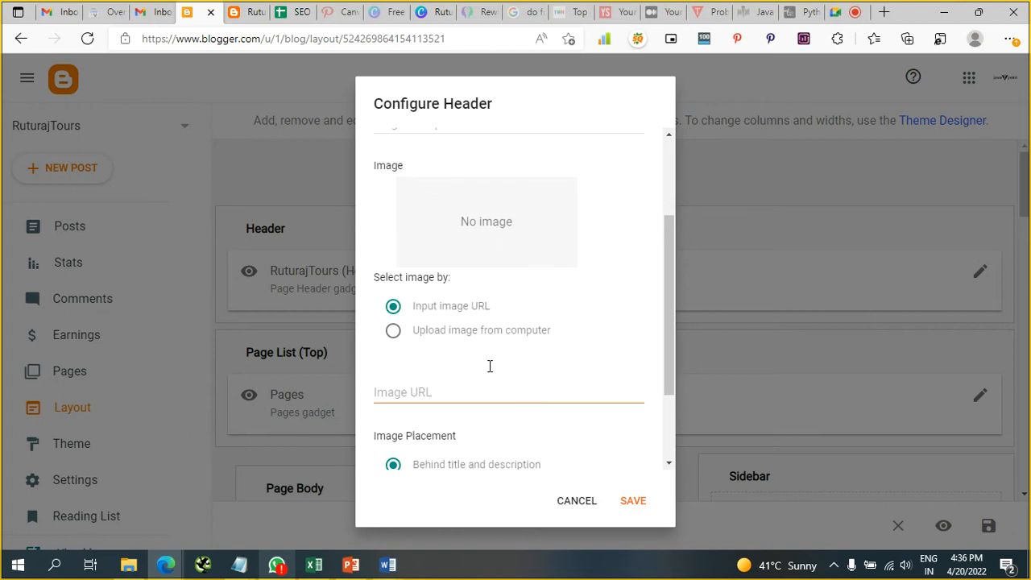
left_click(395, 339)
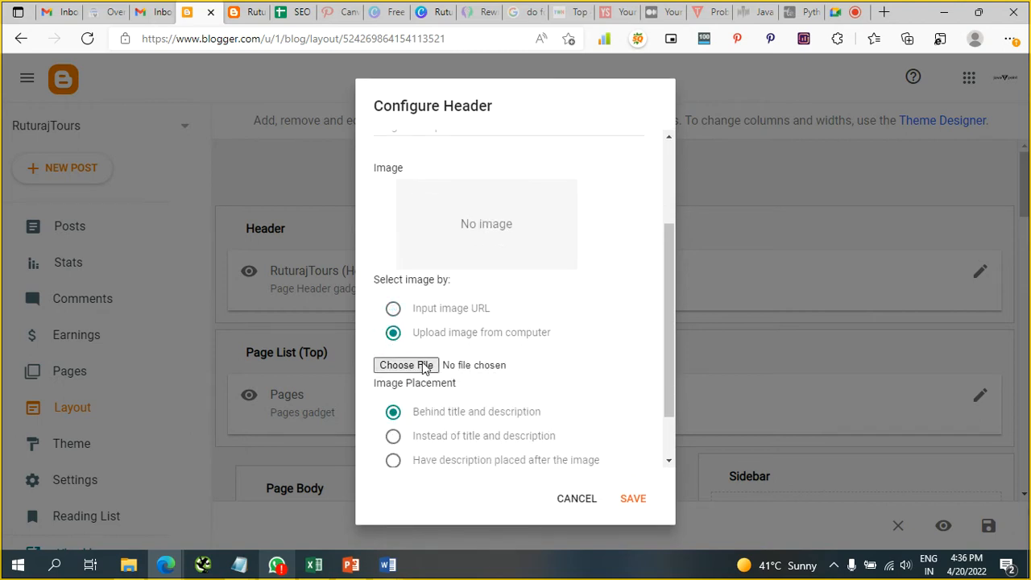
left_click(425, 367)
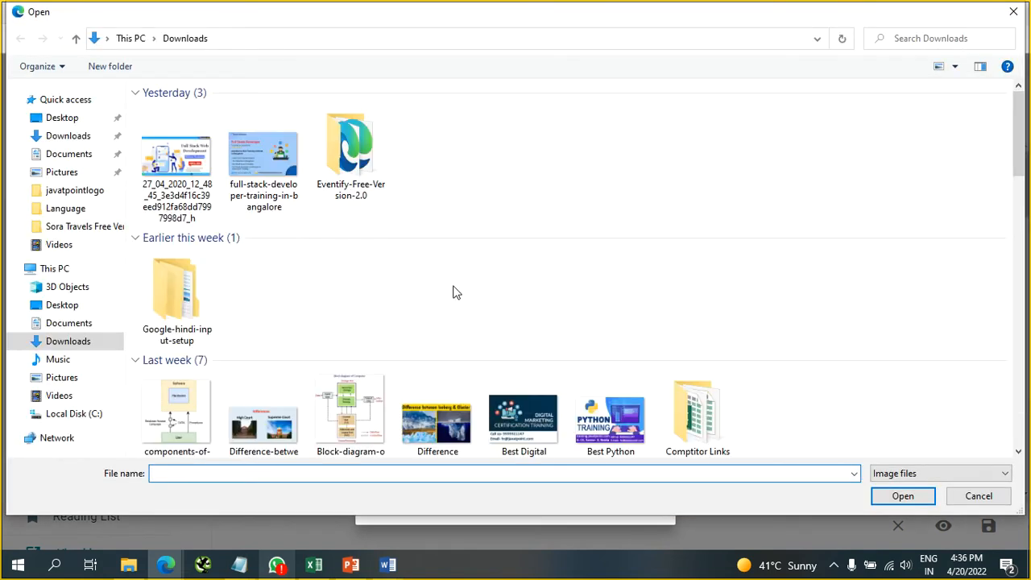
left_click(205, 161)
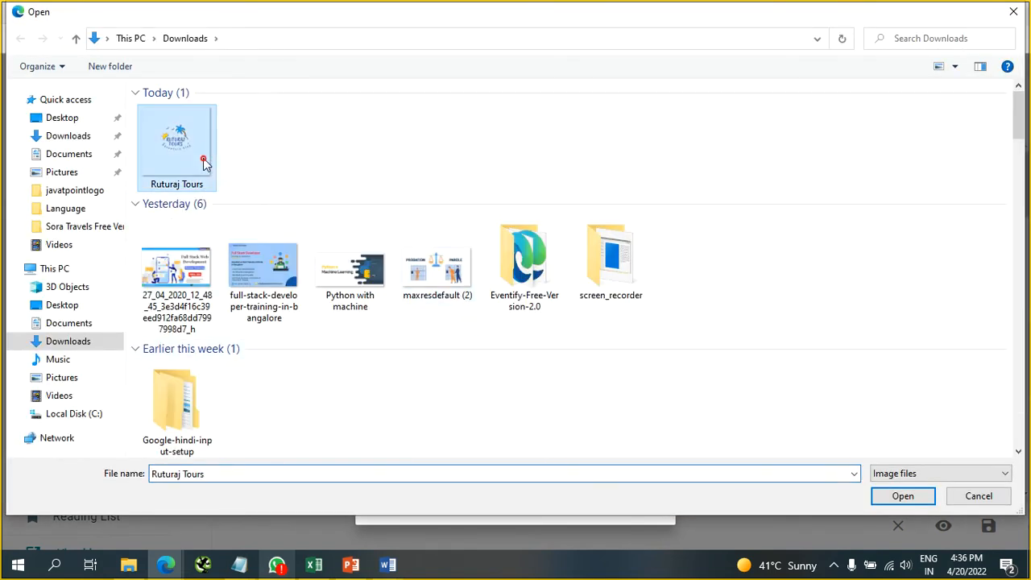
left_click(897, 500)
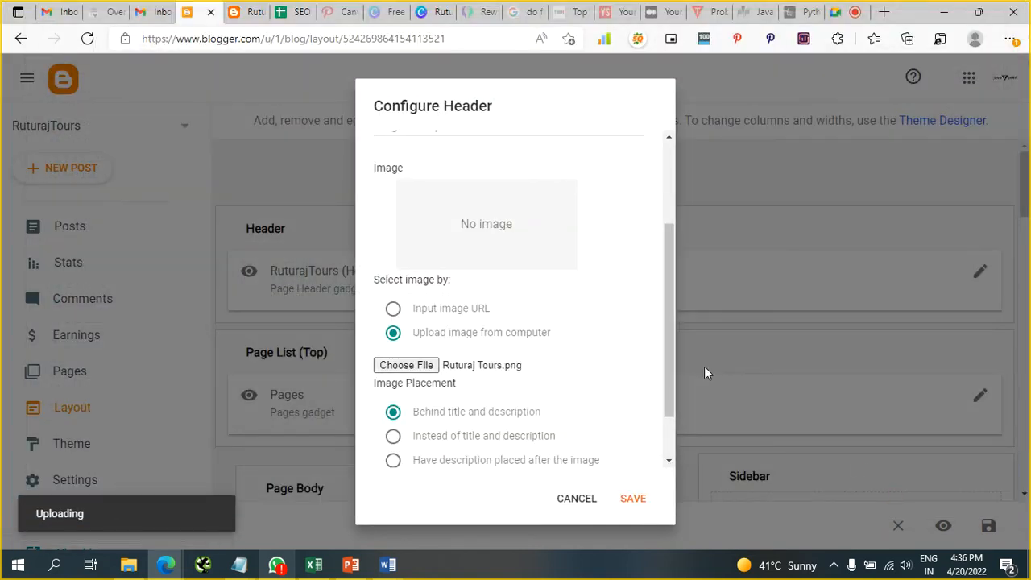
left_click(641, 504)
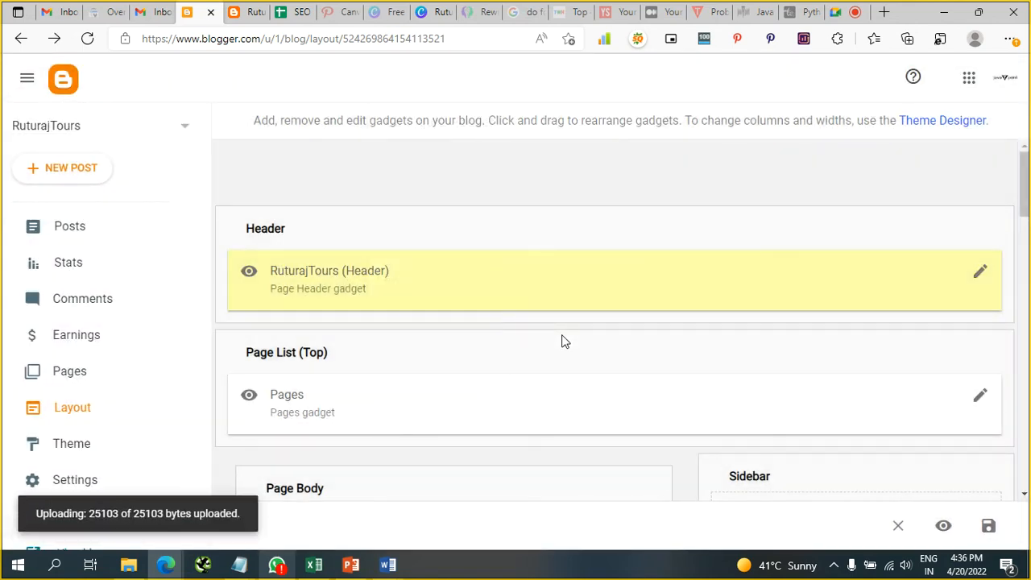
left_click(253, 10)
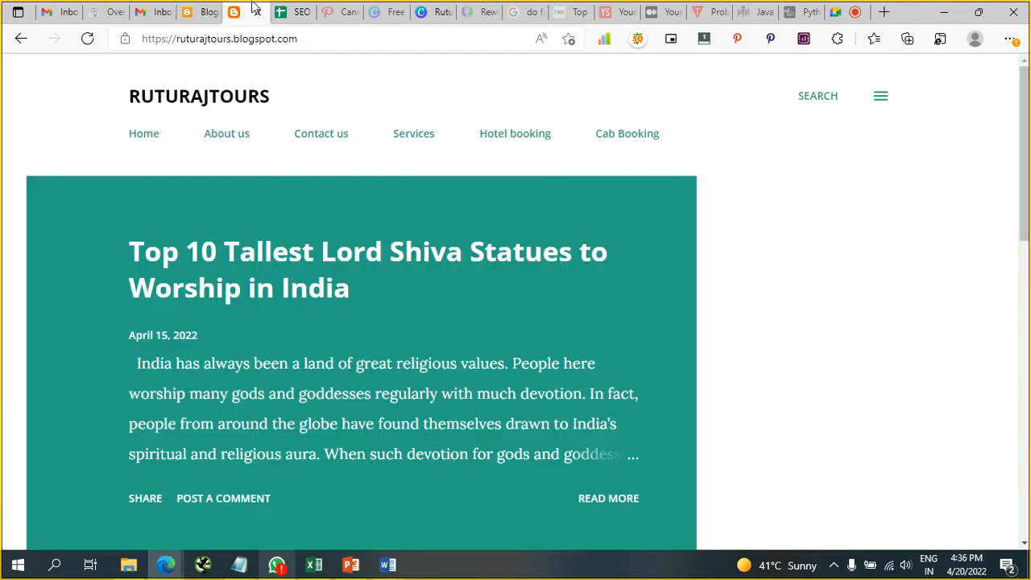
left_click(90, 42)
left_click(88, 40)
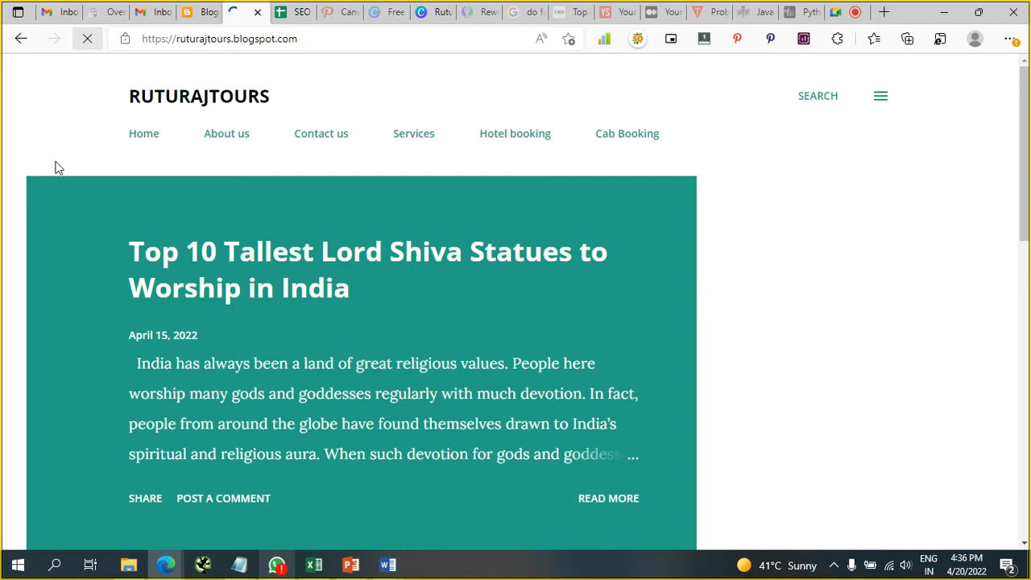
scroll(54, 282, "down", 1)
scroll(54, 282, "down", 5)
scroll(54, 282, "up", 6)
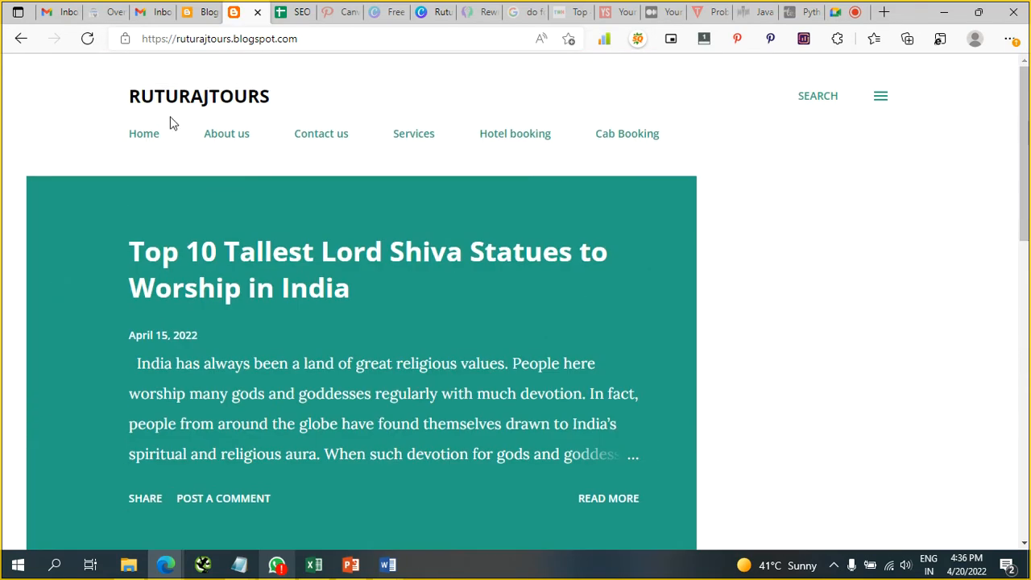
left_click(146, 135)
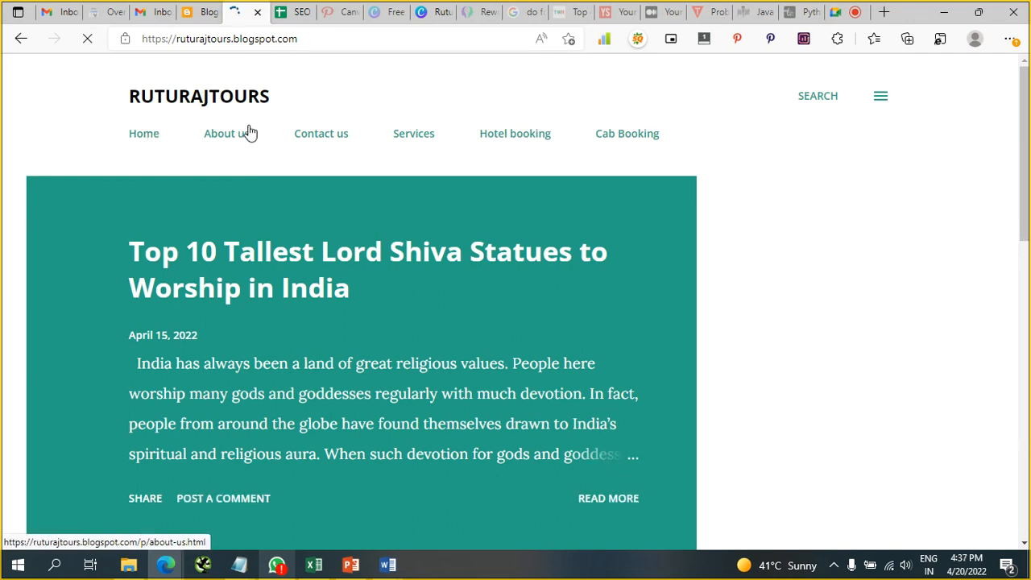
left_click(202, 13)
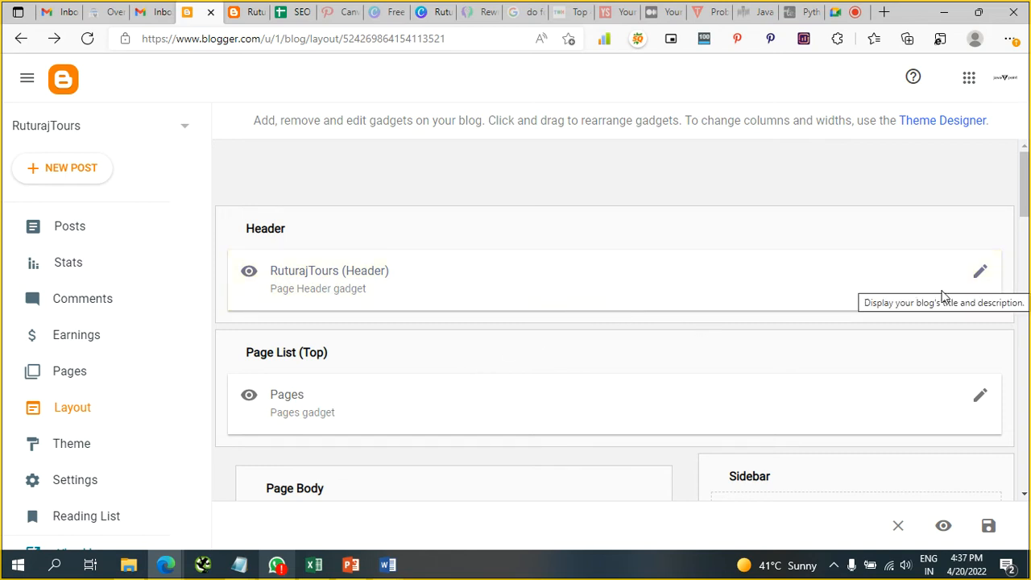
Set the header to show Ruturaj Tours.png instead of title and description, save, and view the blog
left_click(981, 274)
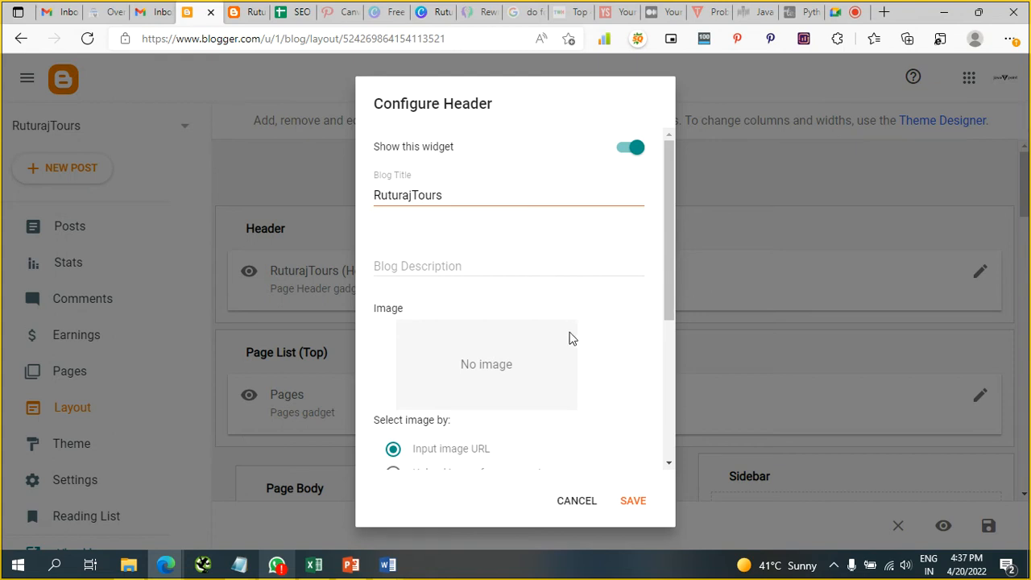
scroll(572, 339, "down", 3)
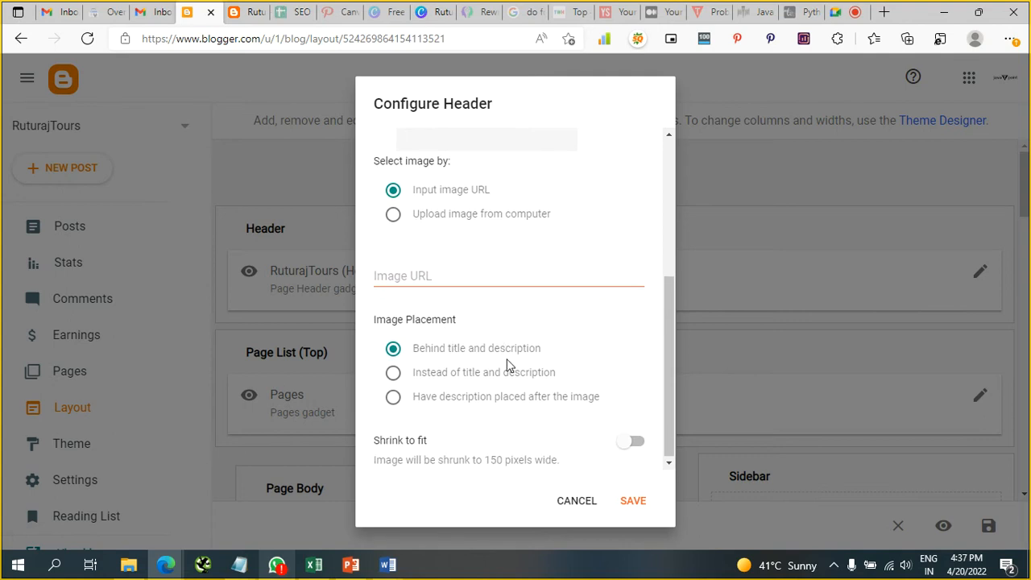
left_click(392, 376)
left_click(393, 214)
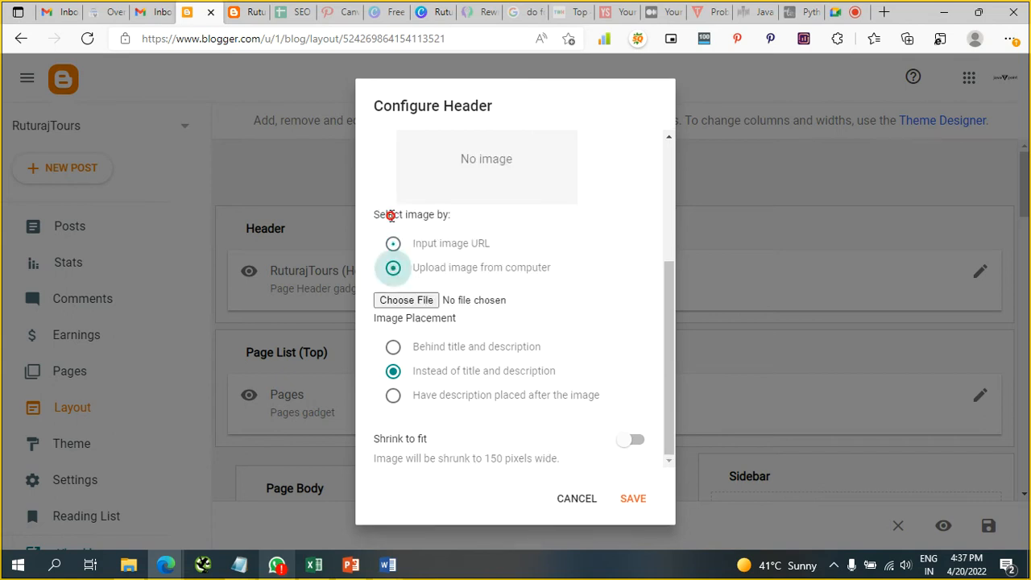
left_click(415, 300)
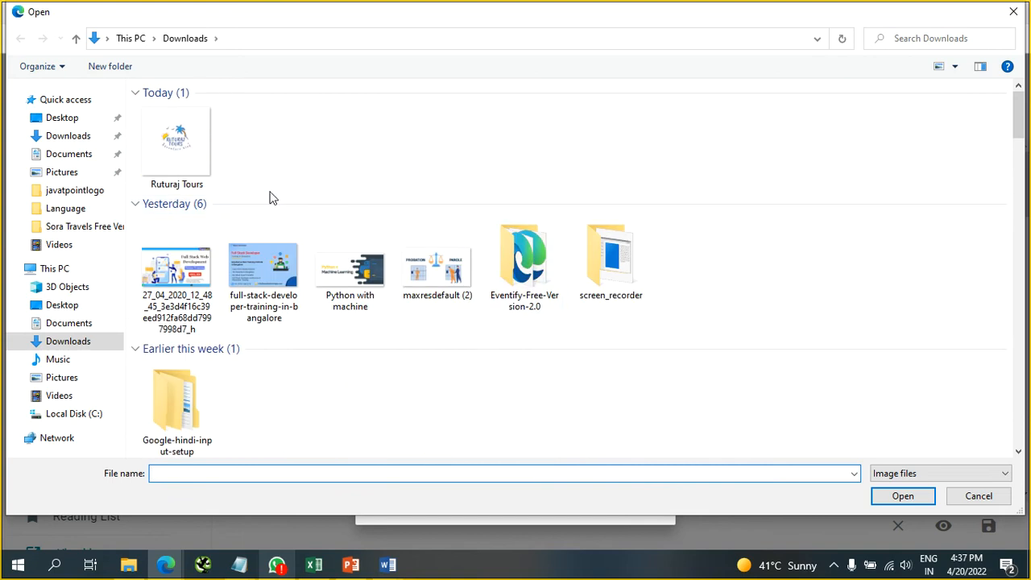
left_click(191, 158)
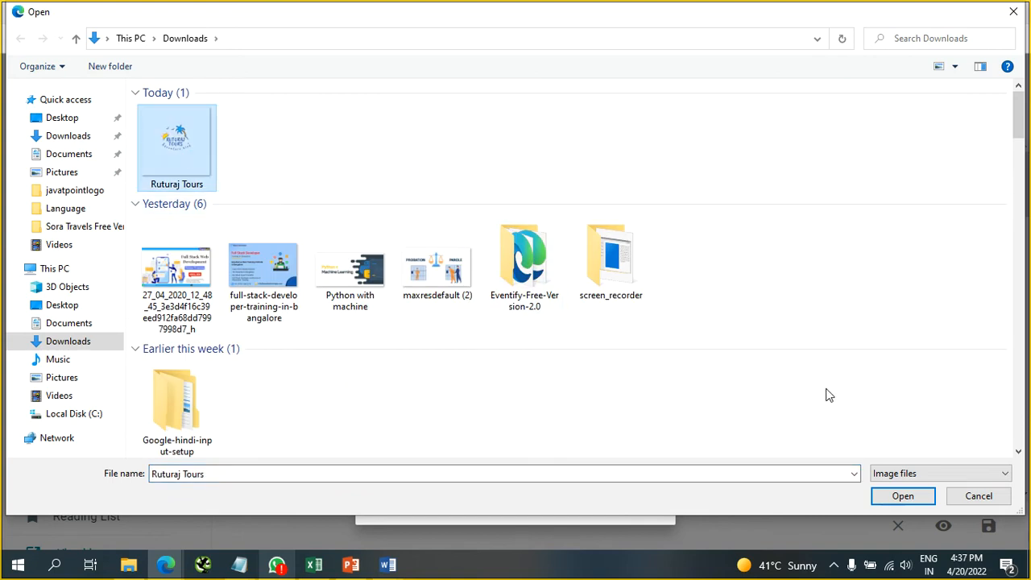
left_click(902, 496)
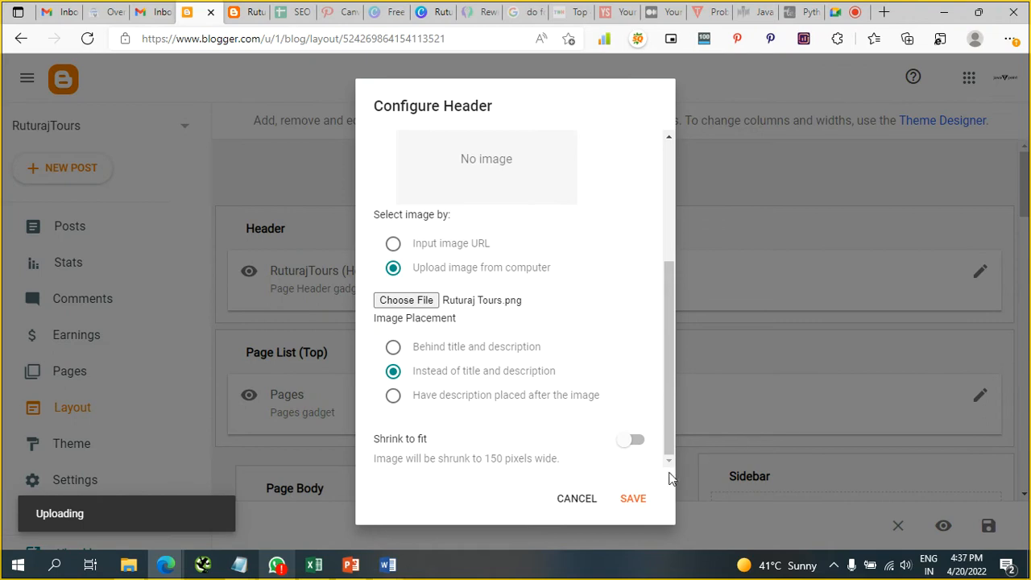
left_click(633, 498)
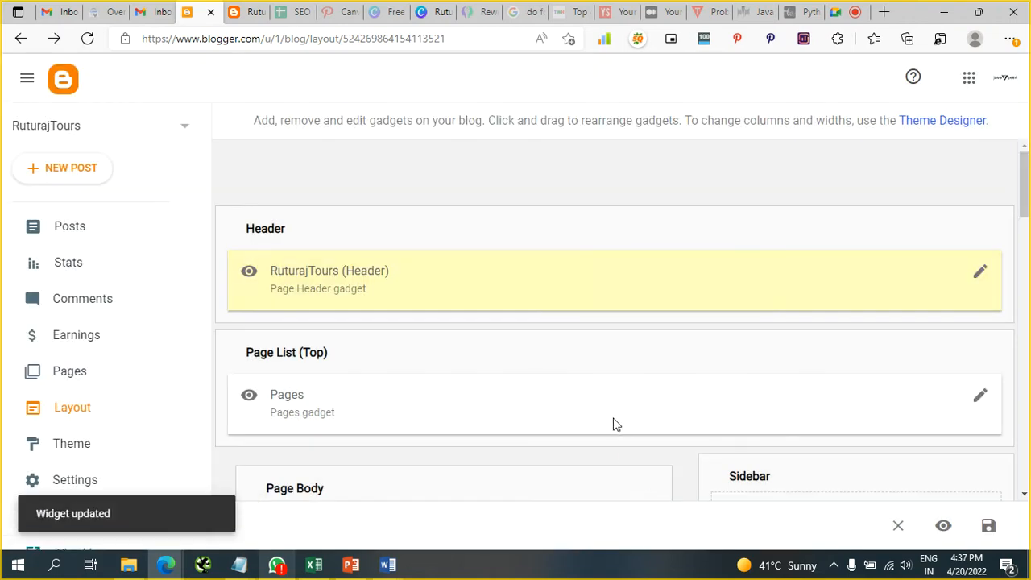
left_click(258, 8)
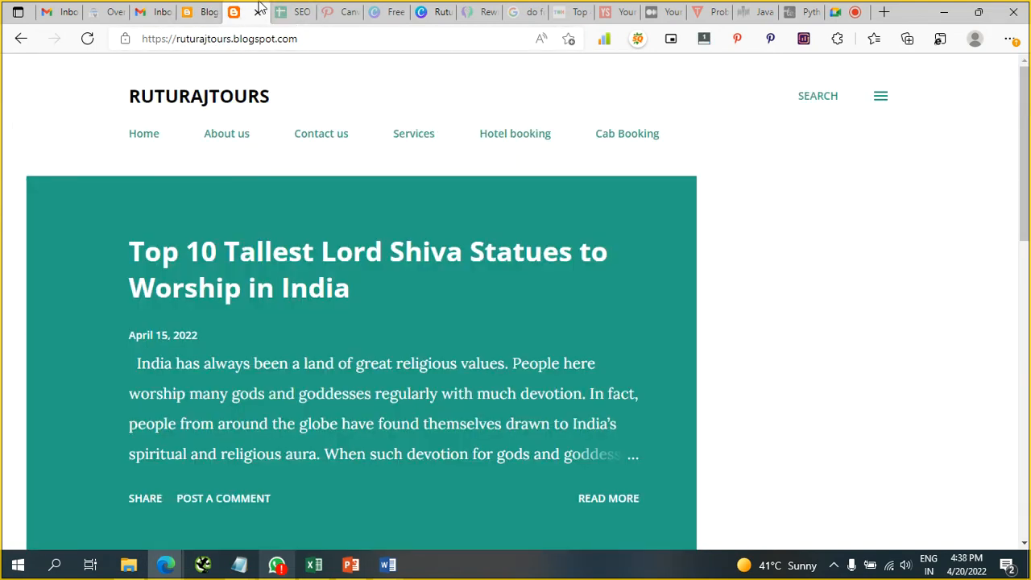
Reload the live blog to check the new header, then go back to the Layout tab
key("F5")
left_click(882, 99)
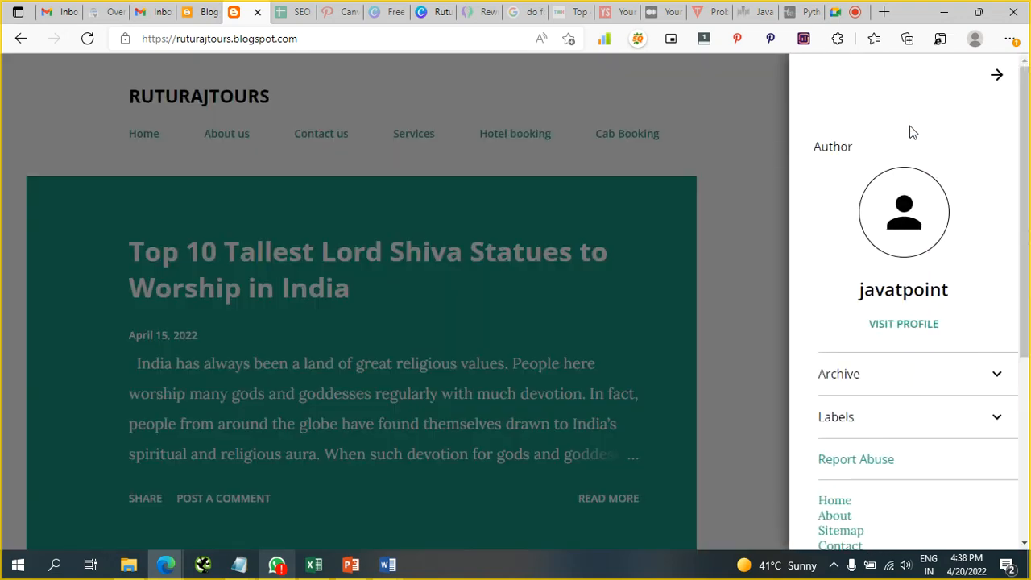
left_click(766, 120)
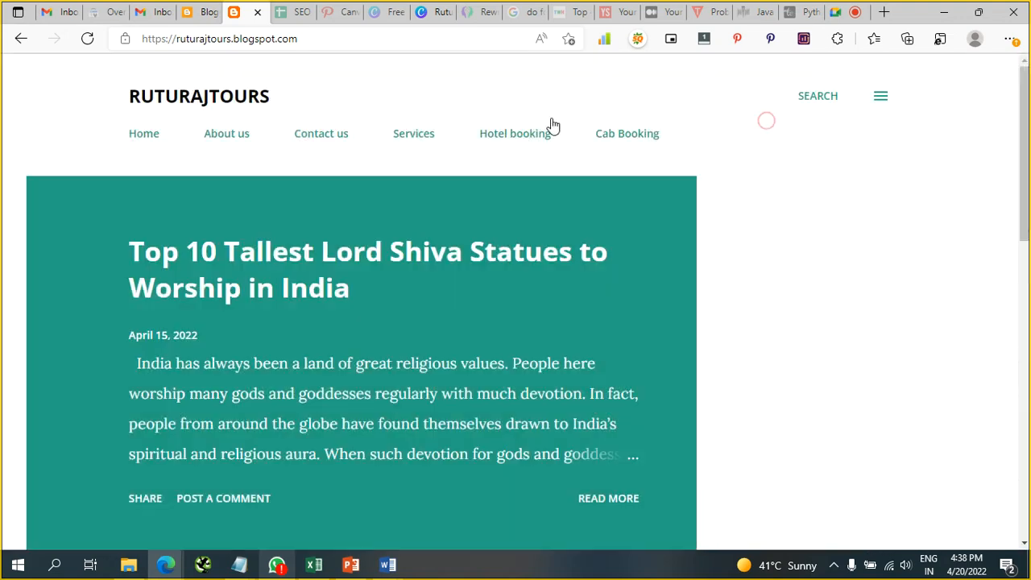
left_click(146, 133)
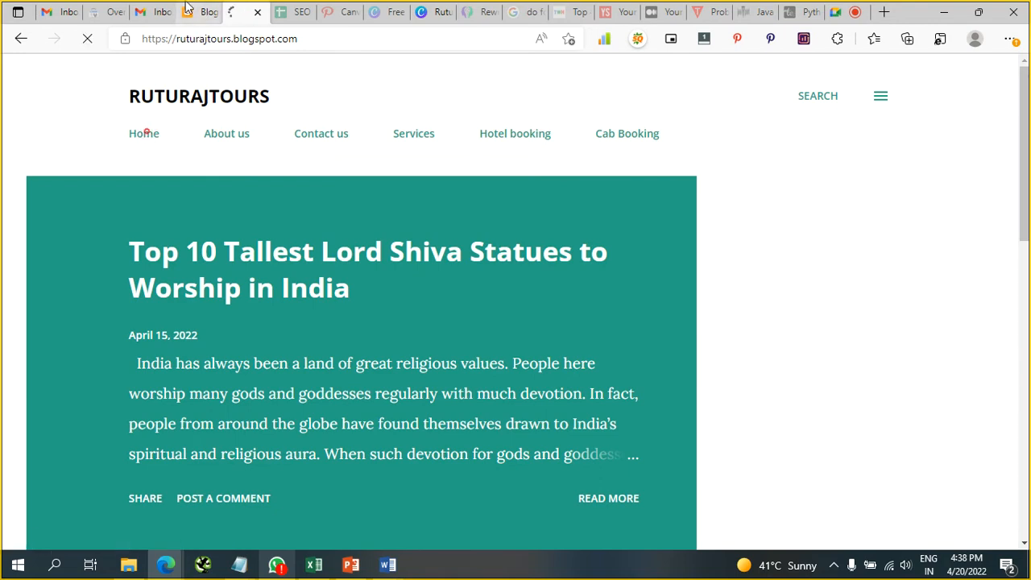
key("ctrl+shift+Tab")
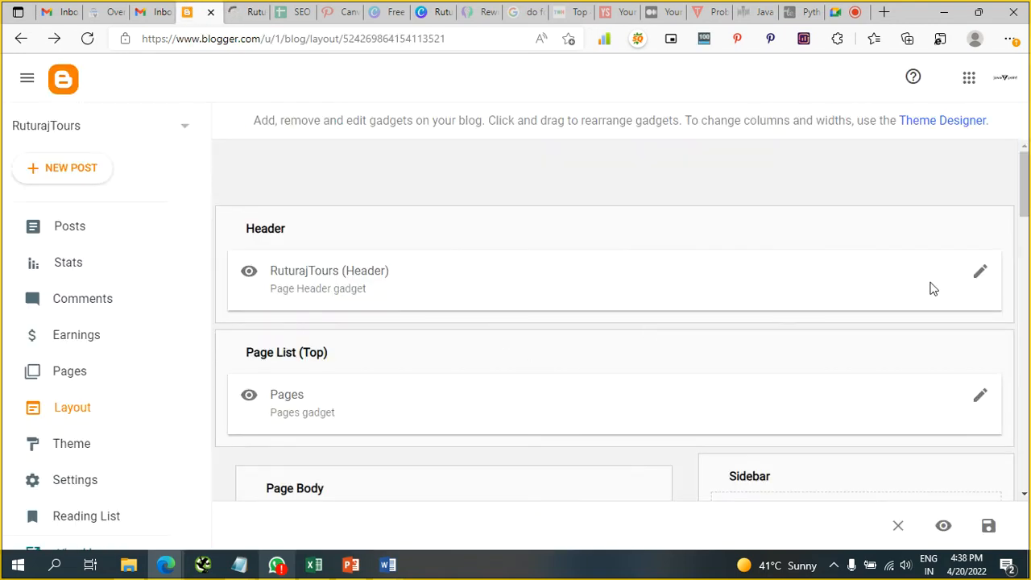
In the Header gadget, place the description after the image and enable Shrink to fit
left_click(980, 272)
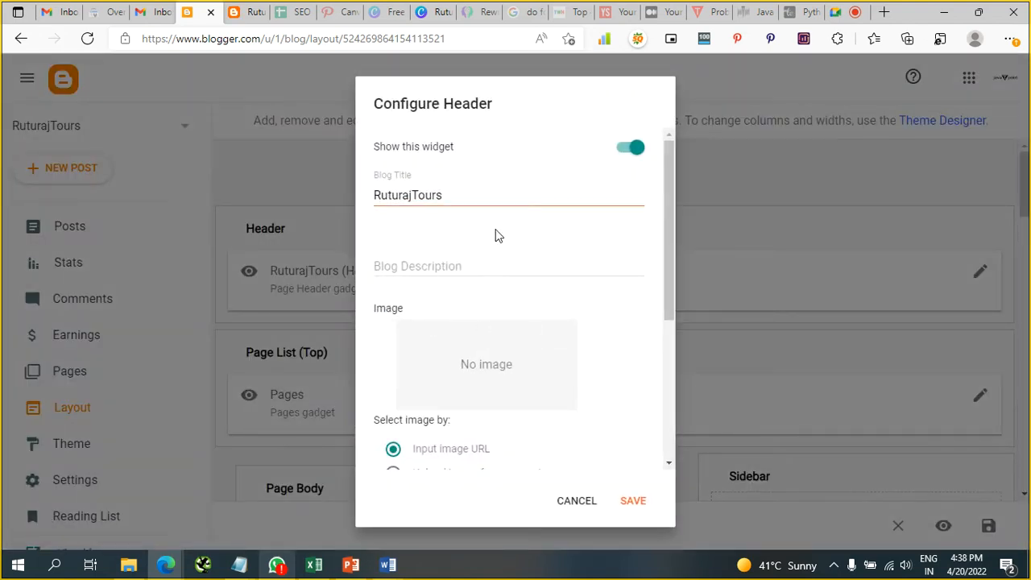
left_click(632, 151)
left_click(634, 152)
scroll(564, 292, "down", 2)
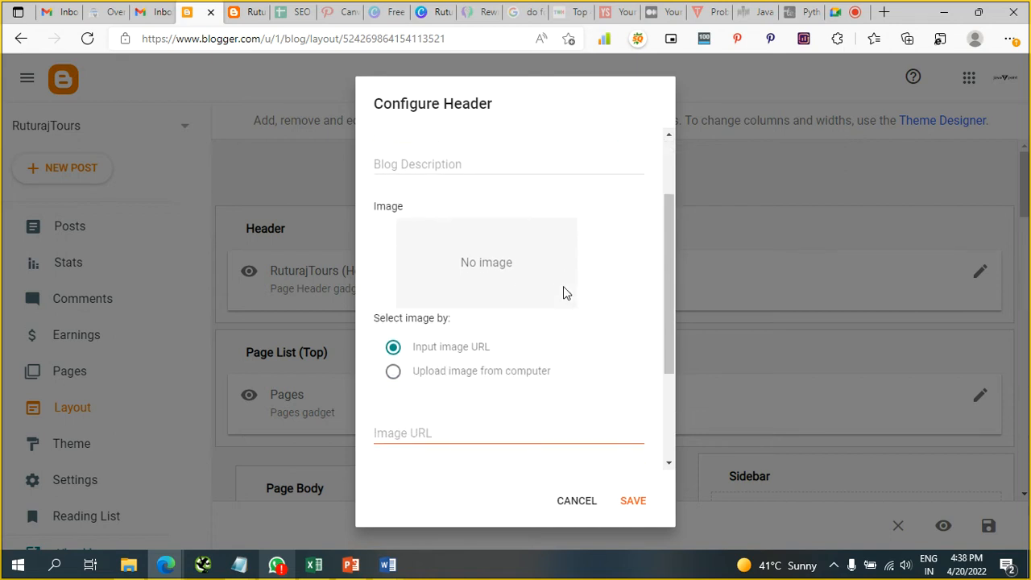
scroll(563, 291, "down", 3)
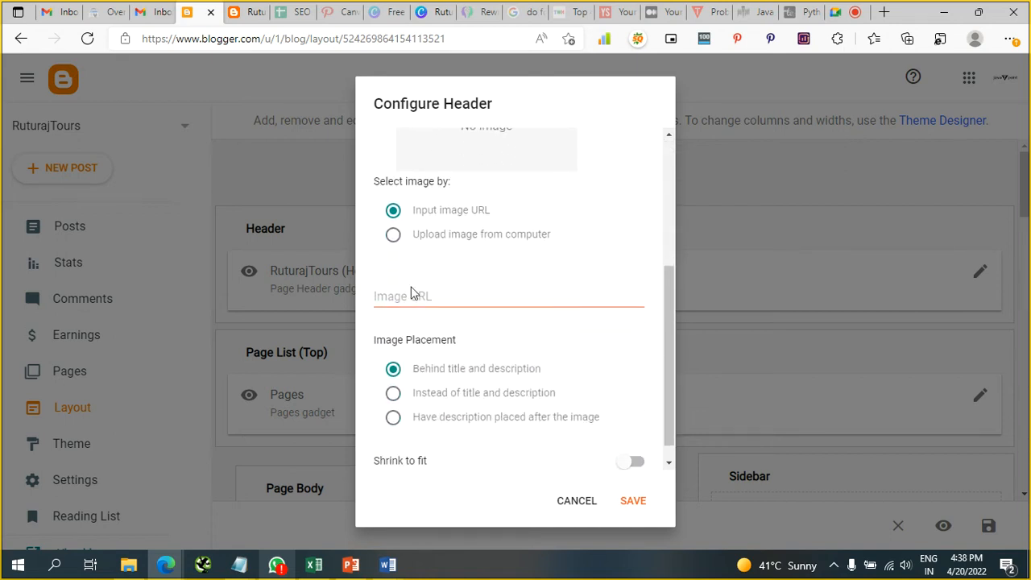
left_click(482, 421)
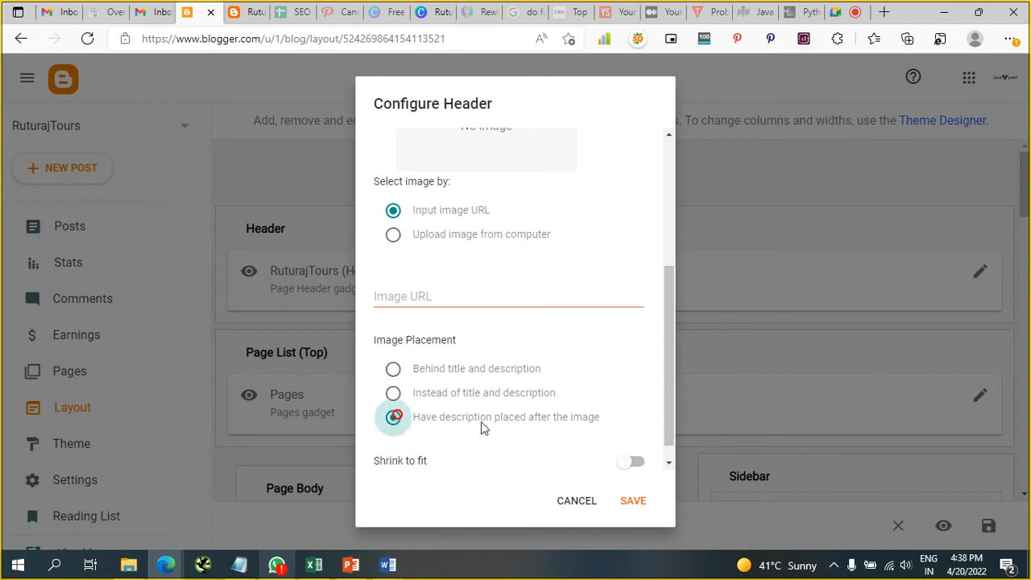
left_click(631, 465)
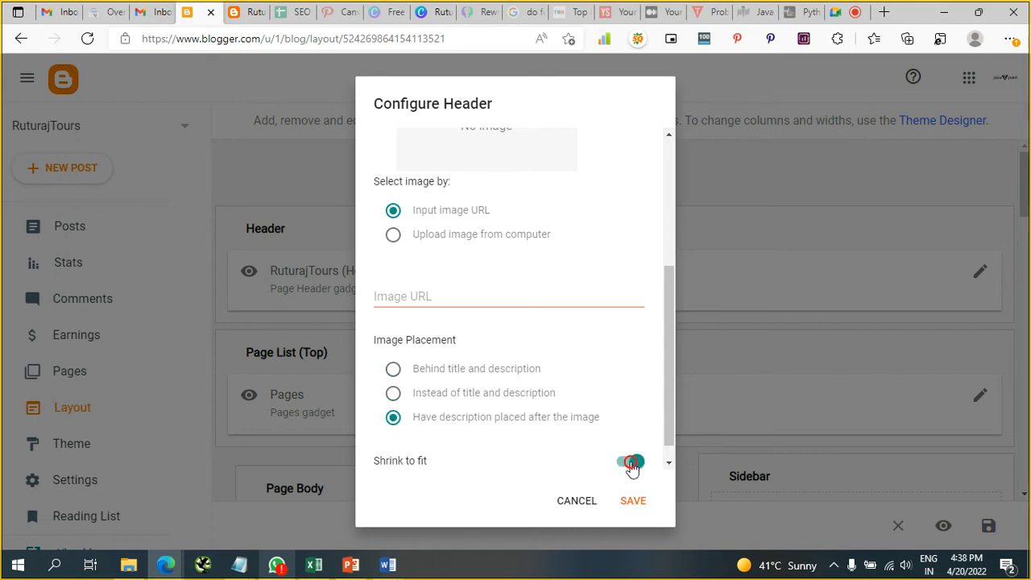
Upload Ruturaj Tours.png as the header image and save the gadget
left_click(393, 236)
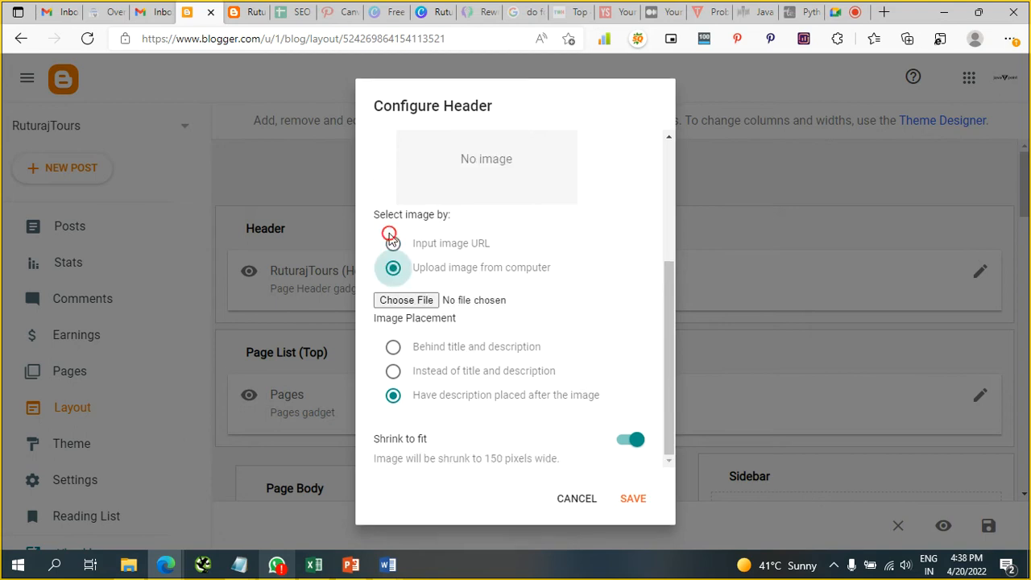
left_click(424, 307)
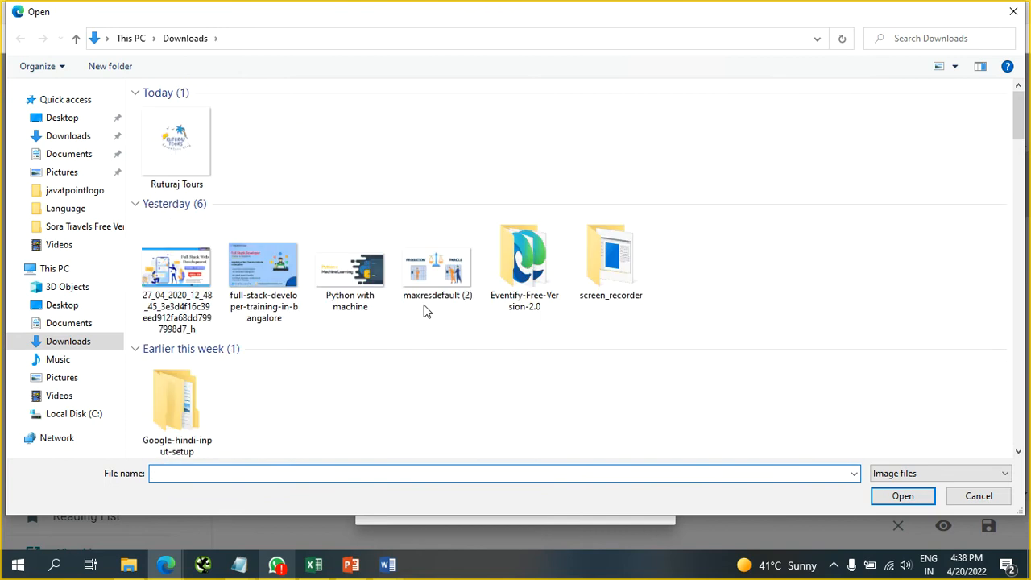
left_click(199, 142)
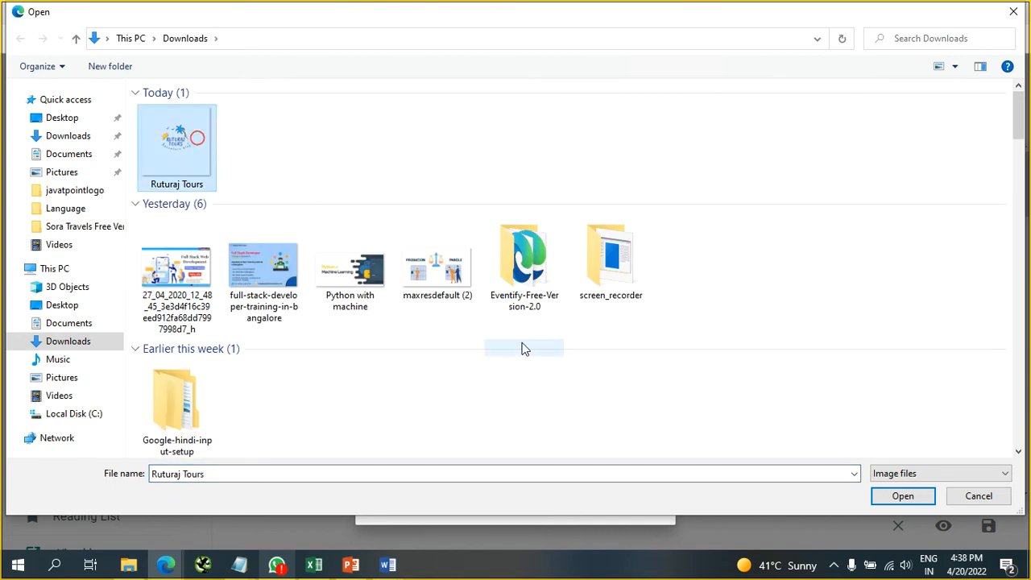
left_click(893, 493)
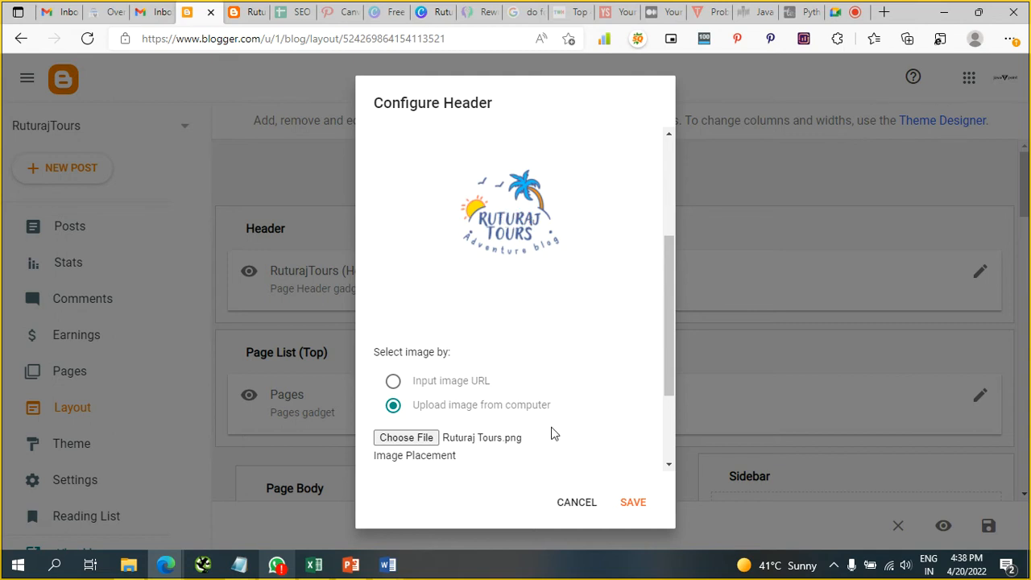
left_click(636, 502)
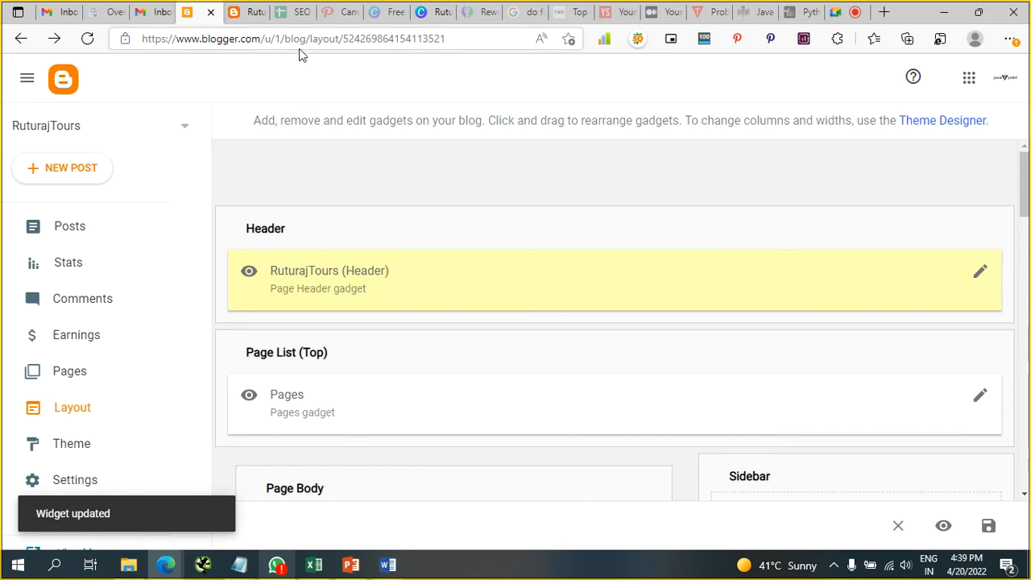
Check the Ruturaj Tours logo header on the live blog, then return to the Layout editor
left_click(252, 10)
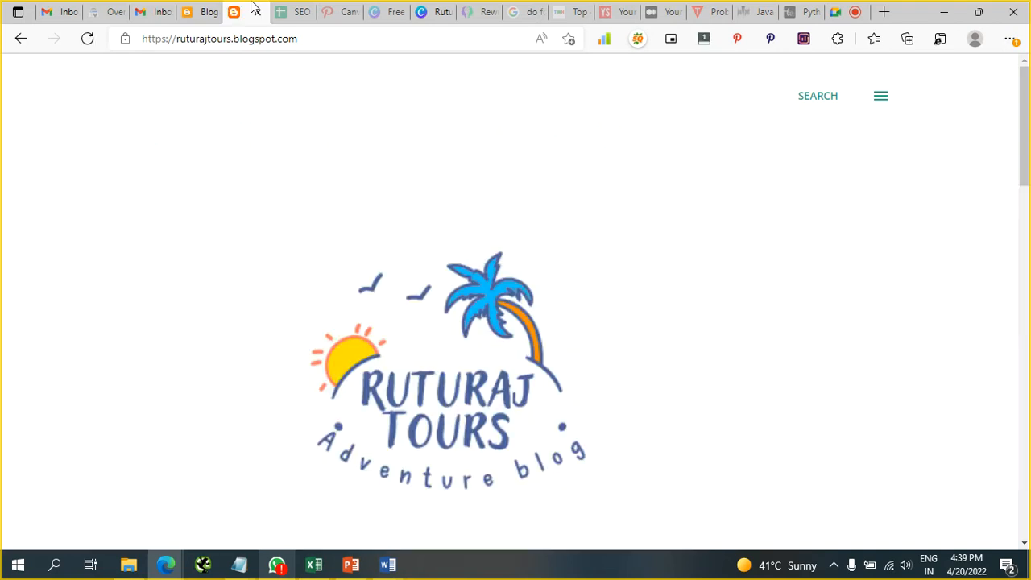
scroll(506, 395, "down", 5)
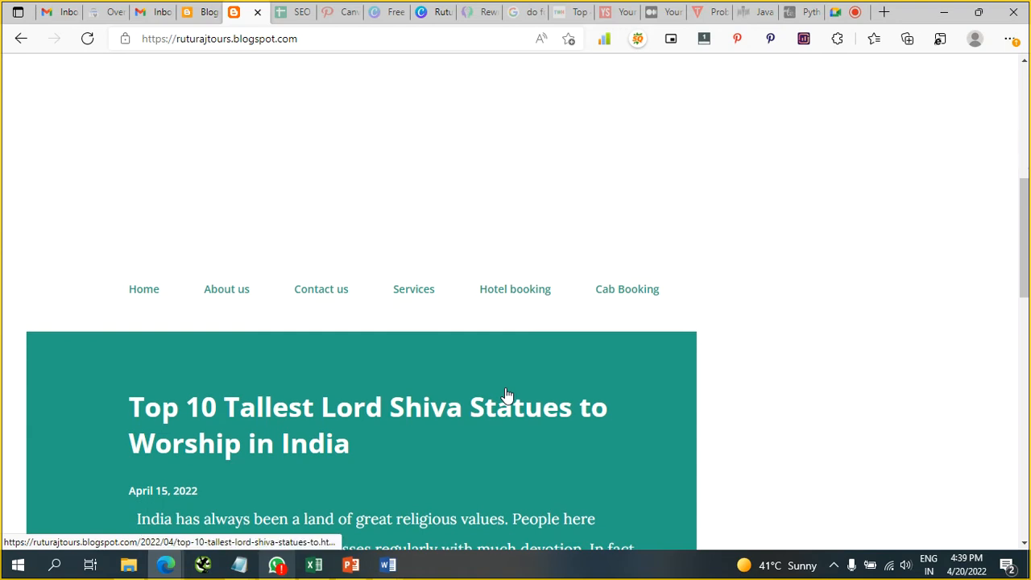
scroll(506, 395, "up", 4)
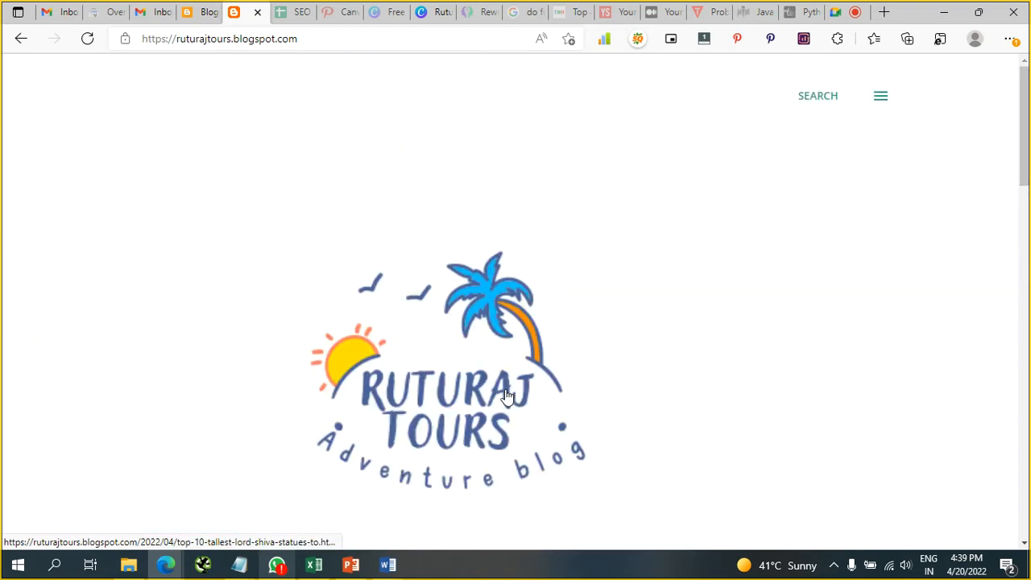
scroll(506, 395, "down", 1)
left_click(471, 284)
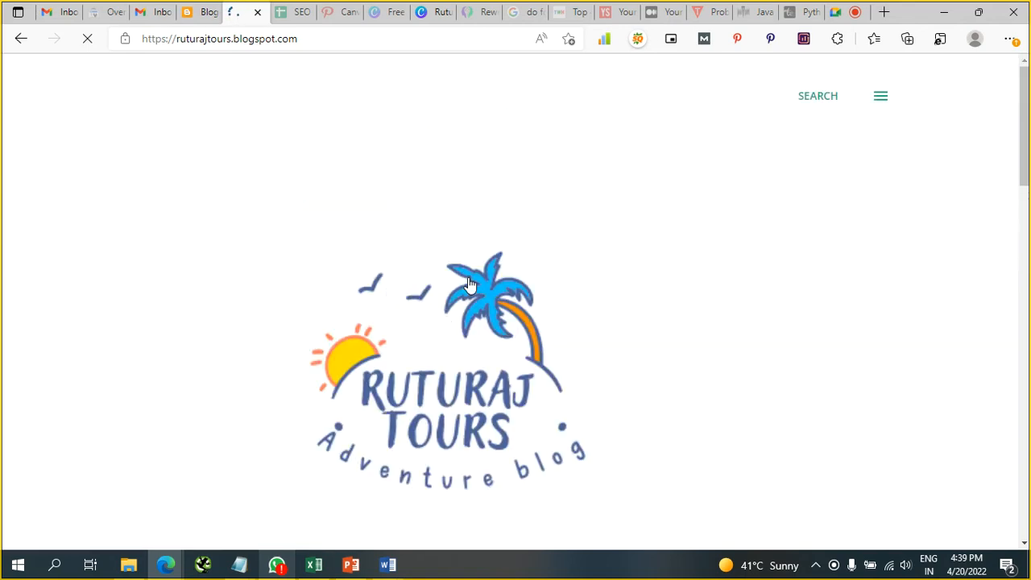
left_click(202, 12)
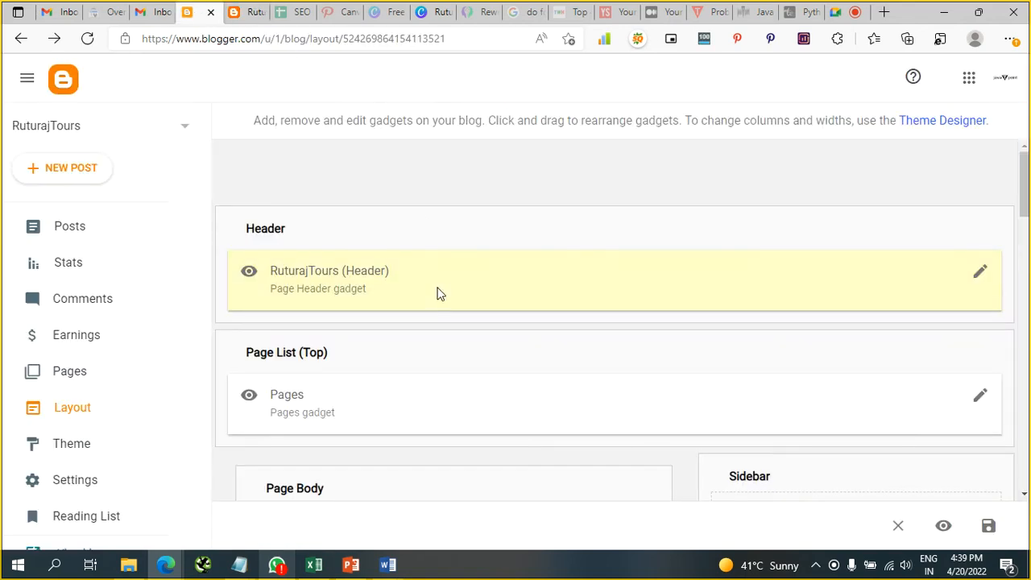
Review the Header gadget's logo settings, which shrink it to 150 px wide, then start a new tab
left_click(979, 276)
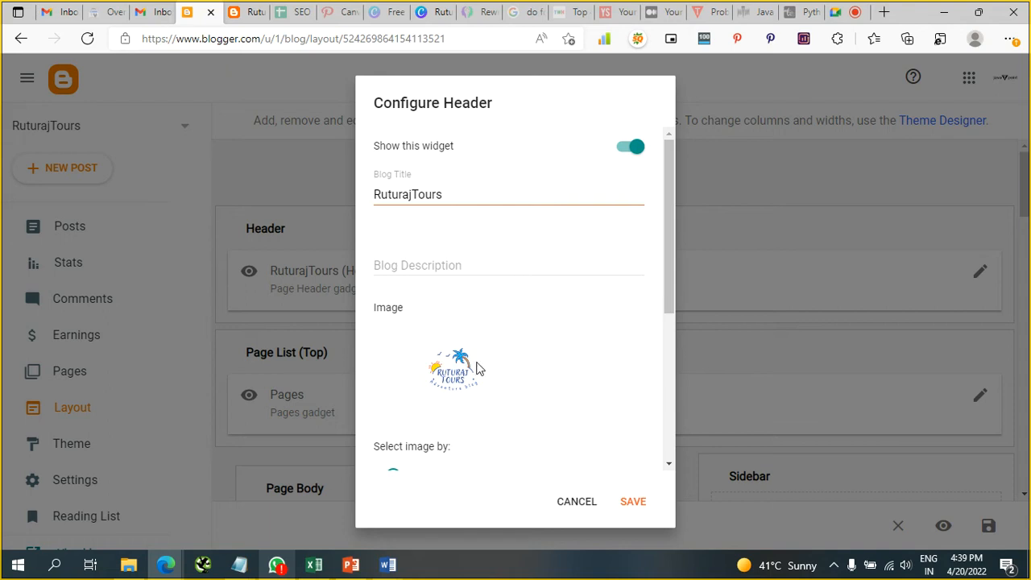
scroll(562, 346, "down", 3)
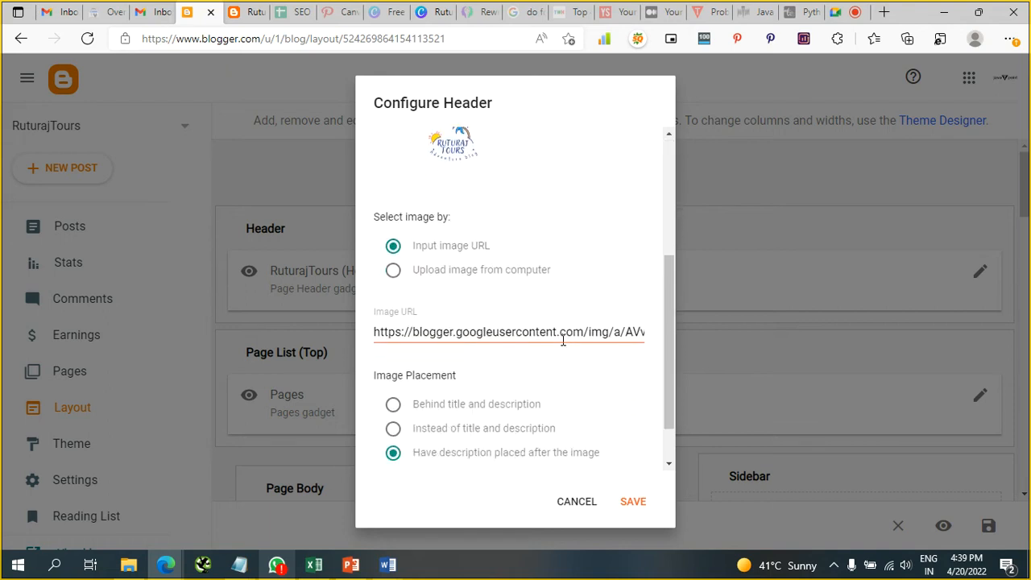
scroll(562, 346, "down", 2)
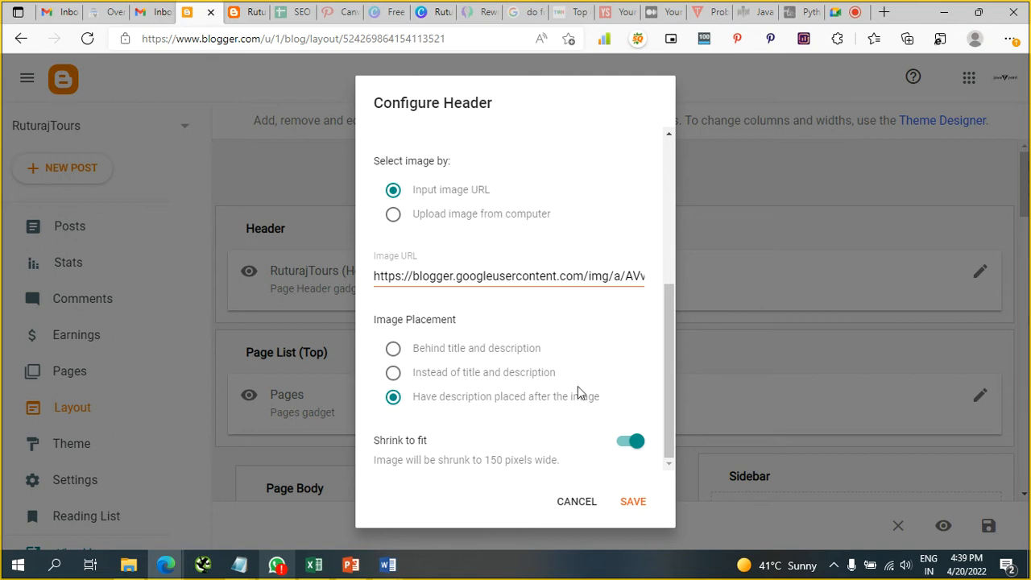
scroll(571, 371, "up", 4)
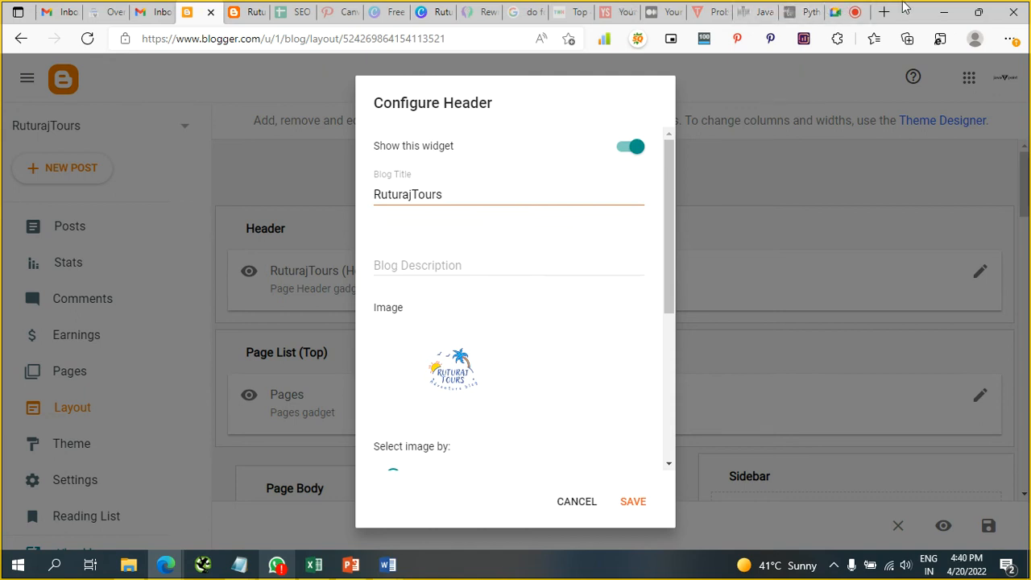
key("ctrl+t")
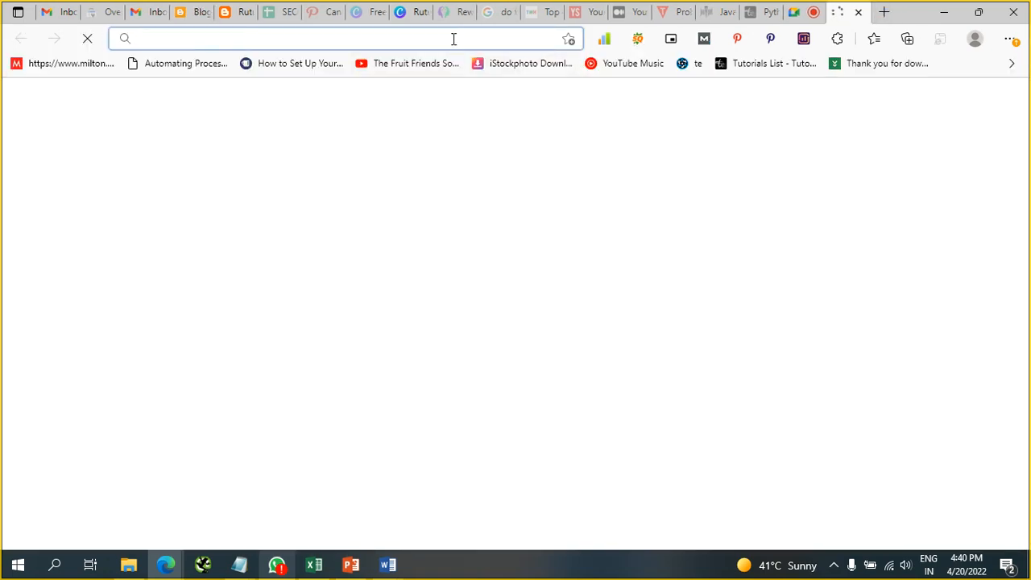
Search Google for 'image resizer' and go to the ImageResizer.com site
type("imag")
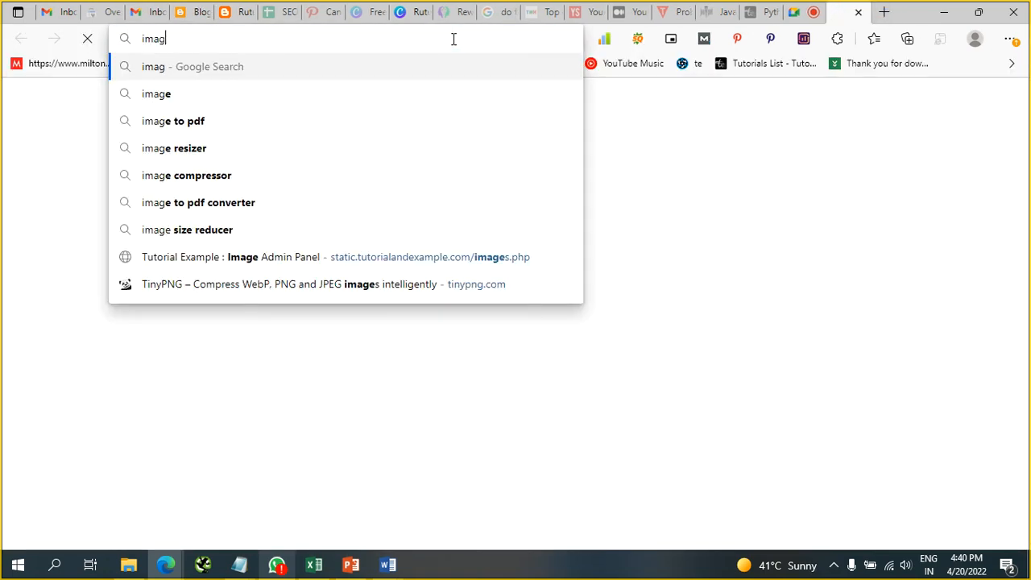
type("e re")
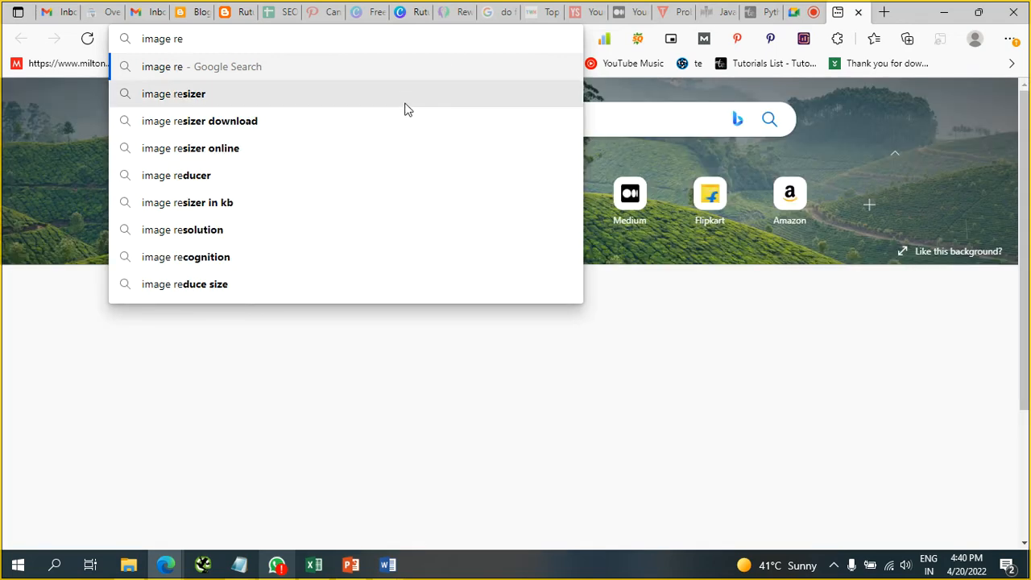
left_click(404, 99)
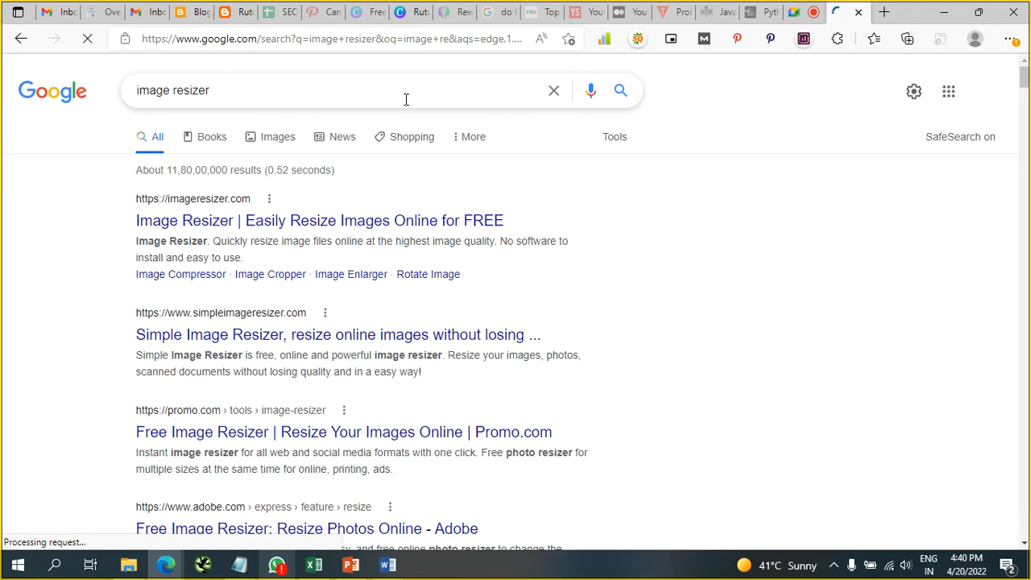
left_click(203, 205)
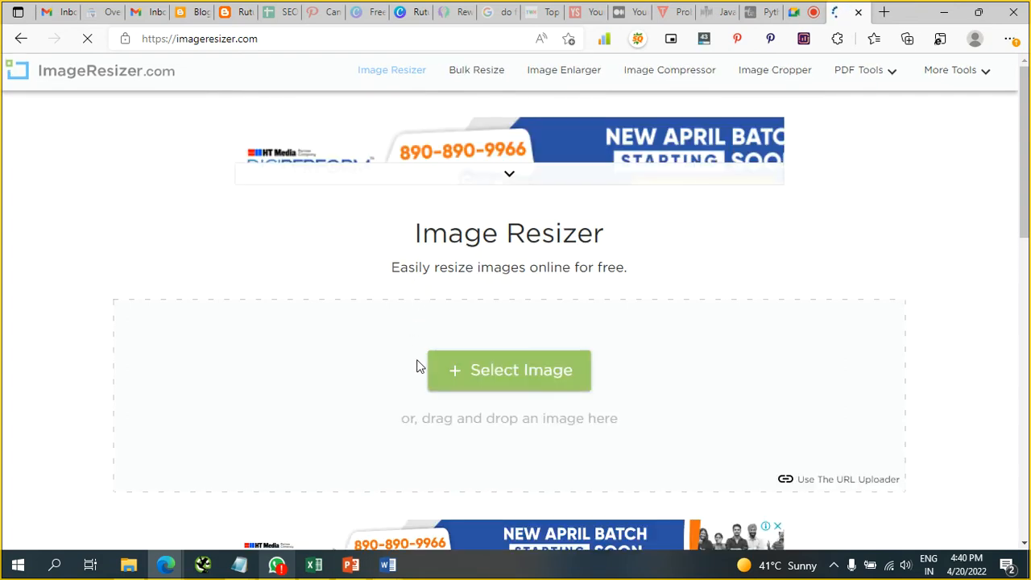
Load the Ruturaj Tours logo from the Downloads folder into ImageResizer.com
left_click(526, 365)
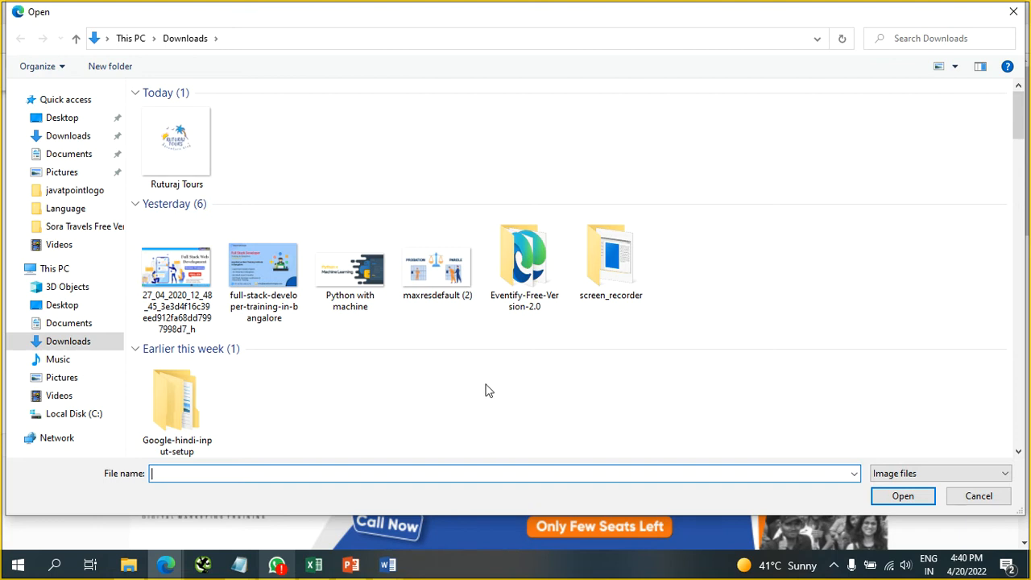
left_click(179, 152)
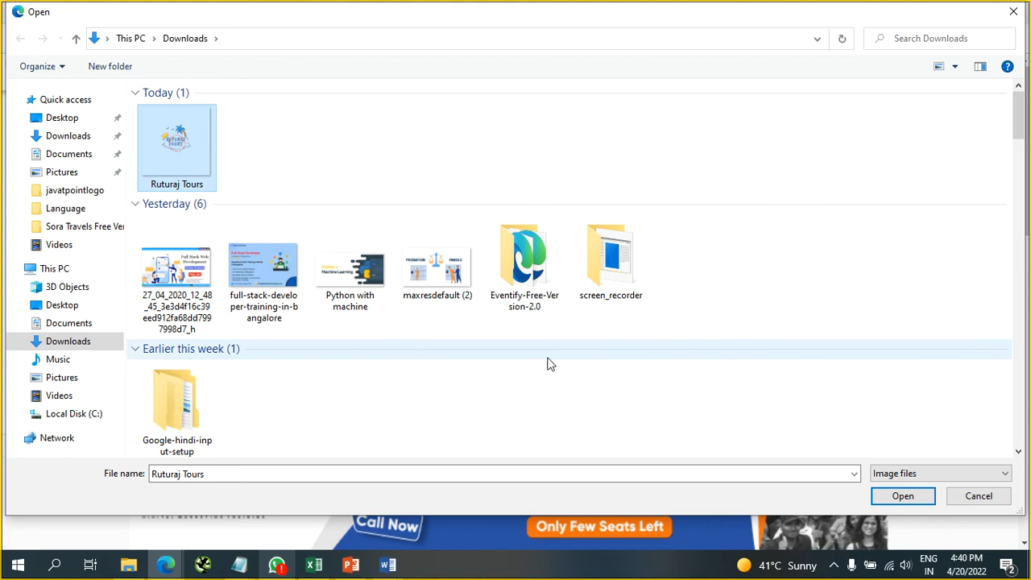
left_click(900, 499)
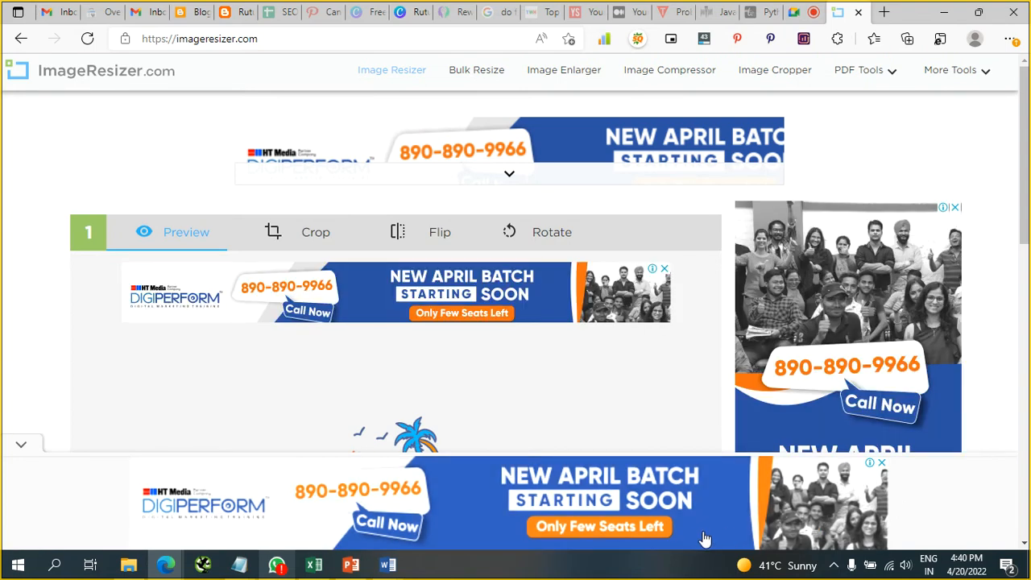
Set the logo's new width to 150, keeping pixels as the unit
scroll(566, 391, "down", 3)
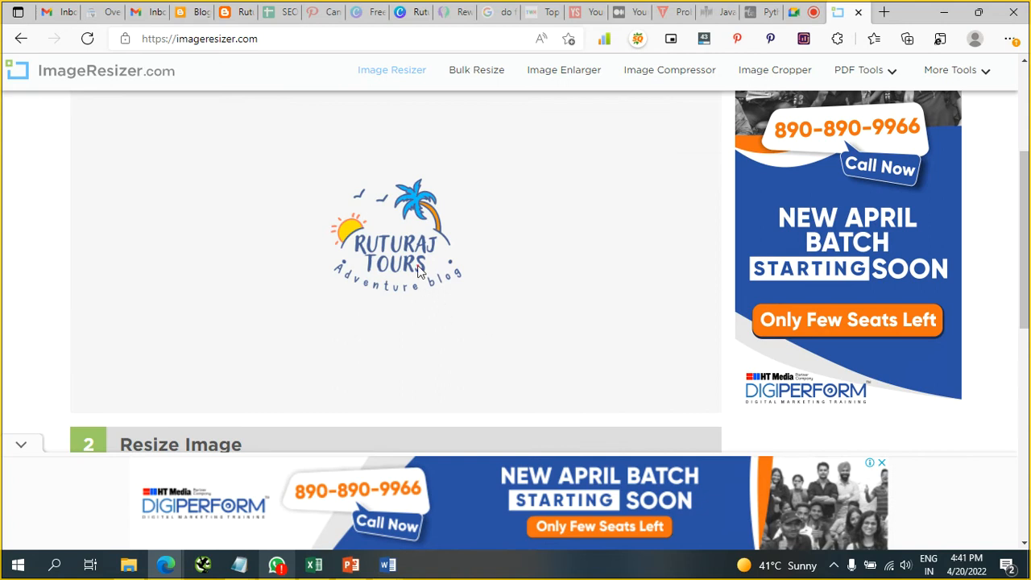
scroll(416, 270, "down", 3)
left_click(191, 277)
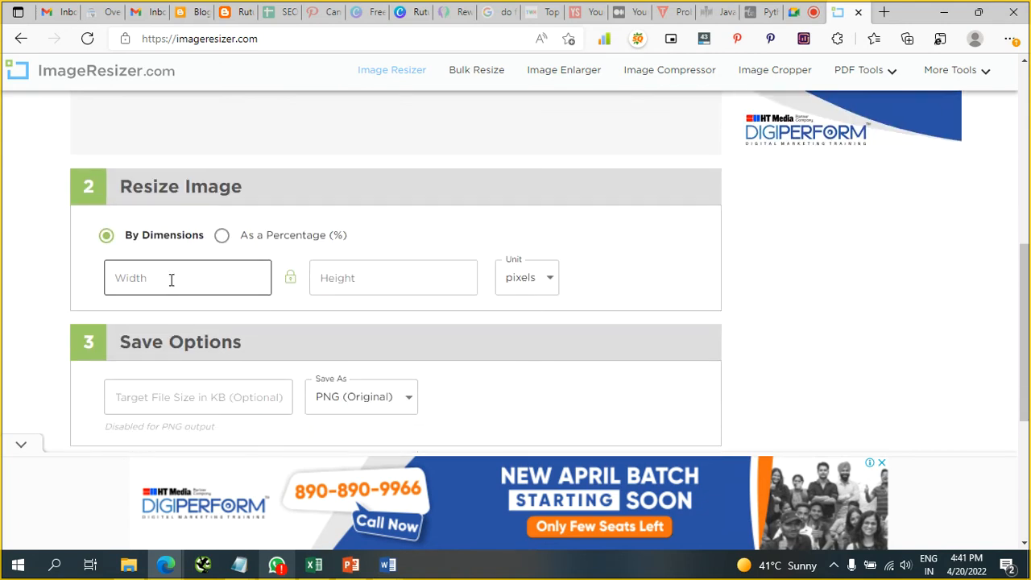
left_click(247, 278)
left_click(389, 269)
left_click(214, 281)
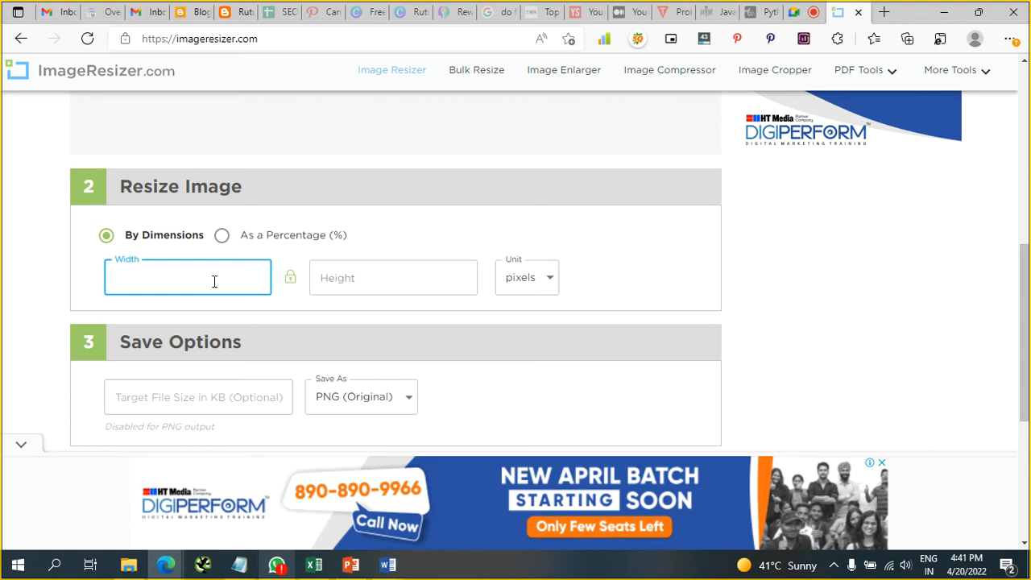
left_click(532, 284)
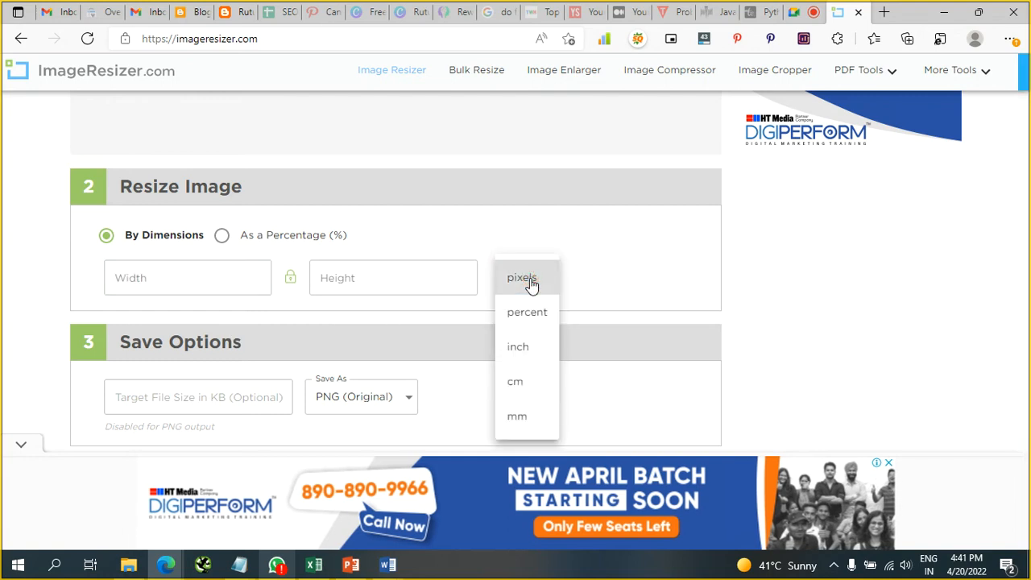
left_click(225, 282)
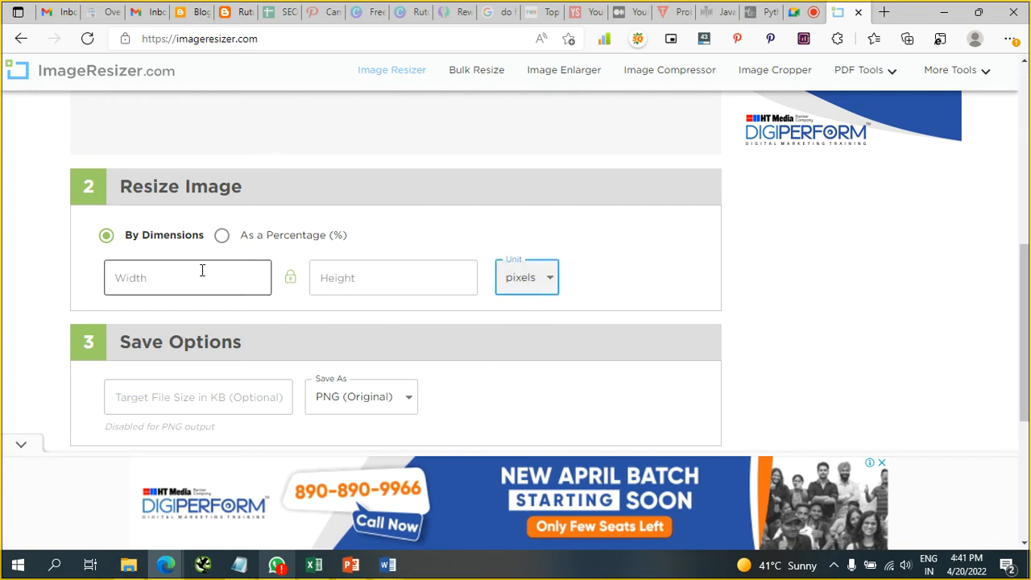
left_click(202, 271)
type("150")
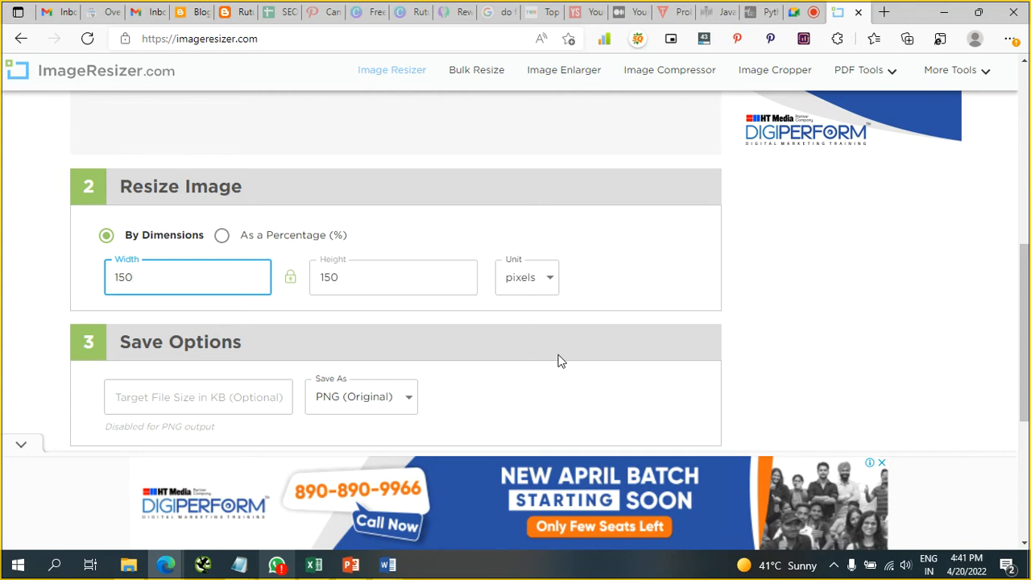
Keep PNG as the output format and resize the logo to 150 x 150 pixels
scroll(562, 362, "down", 3)
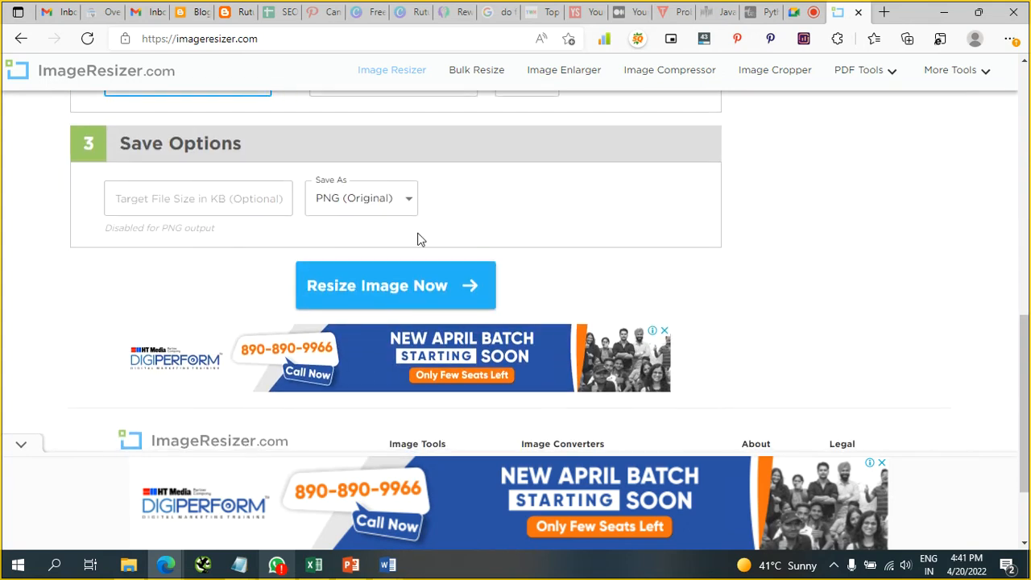
left_click(378, 208)
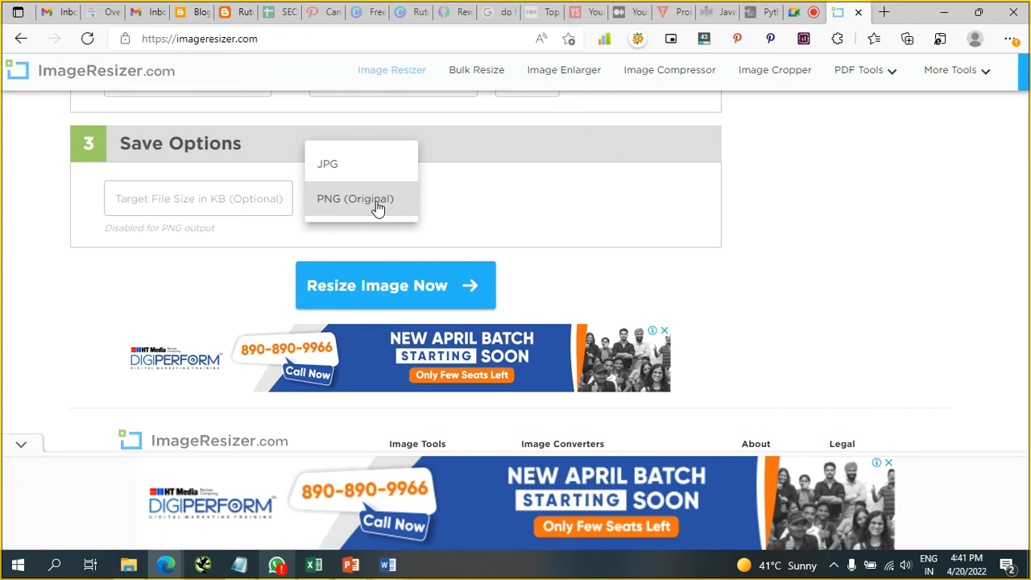
left_click(475, 204)
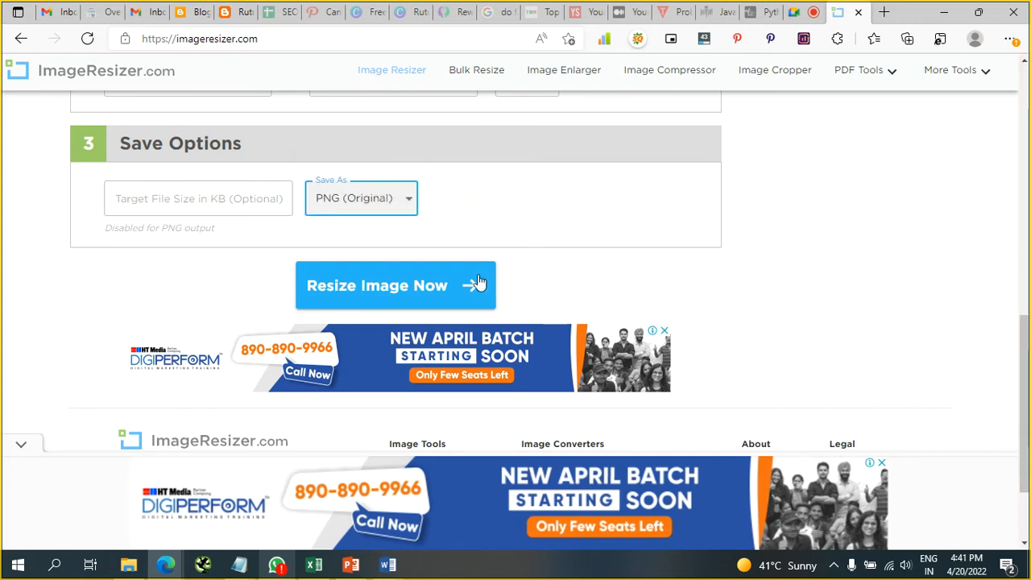
left_click(450, 294)
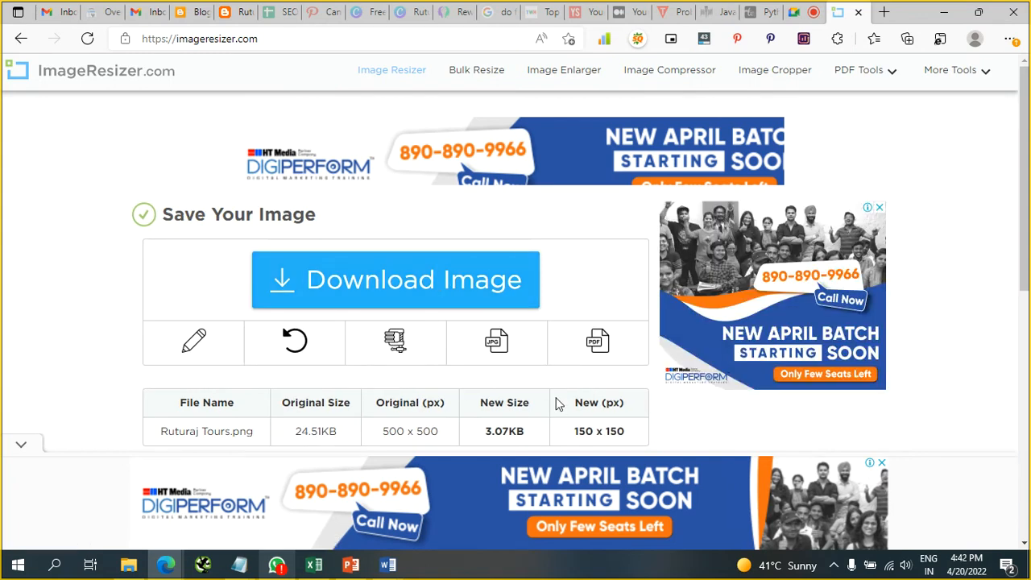
Download the resized 150 x 150 logo and switch back to Blogger's Configure Header settings
scroll(577, 406, "down", 3)
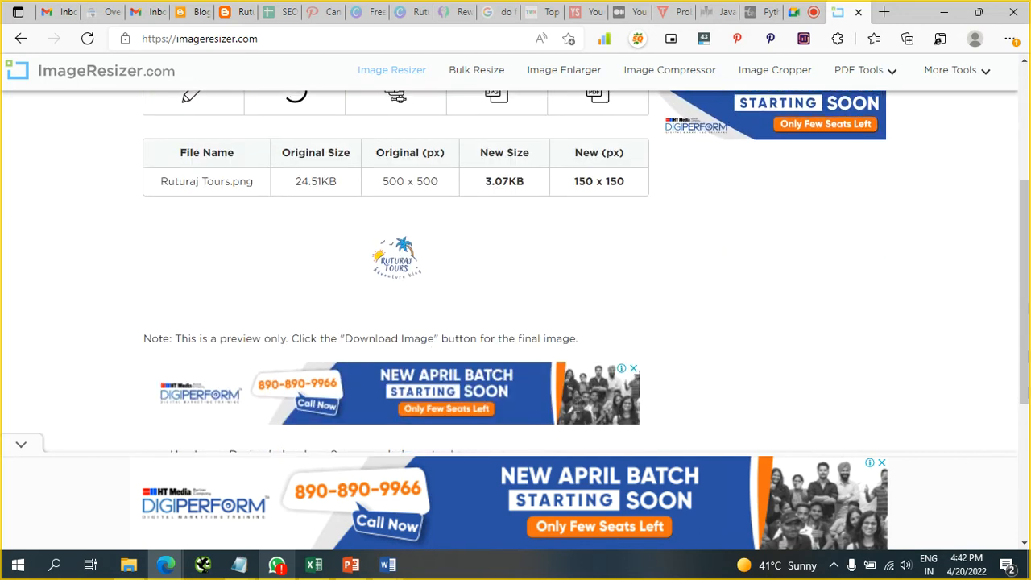
scroll(523, 335, "down", 3)
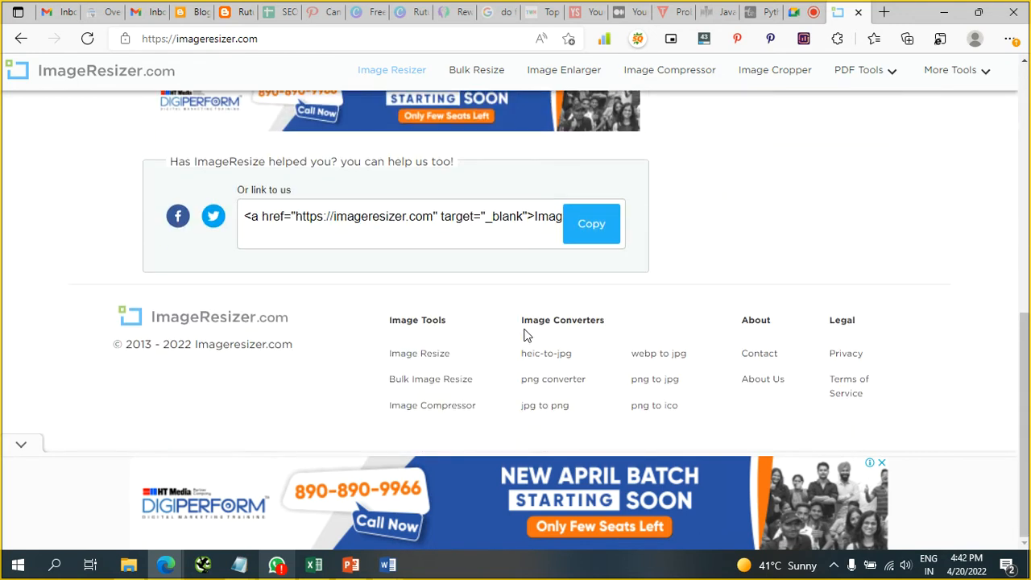
scroll(524, 335, "up", 1)
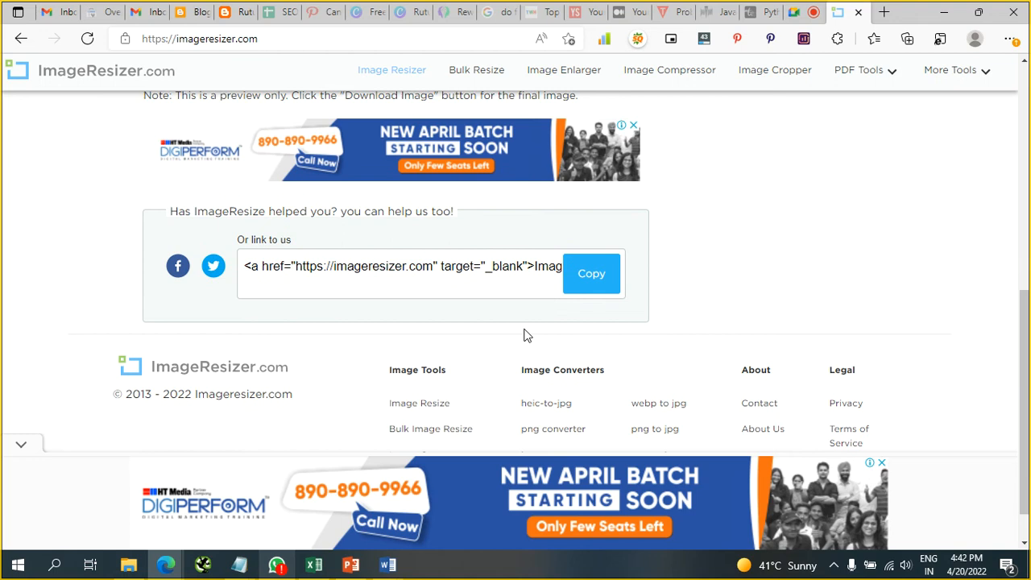
scroll(524, 335, "up", 5)
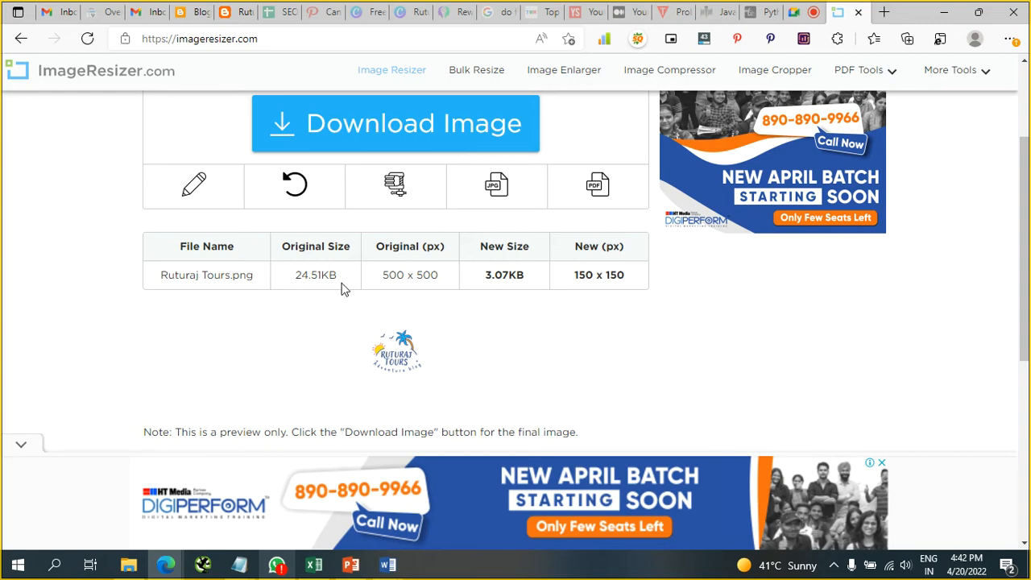
scroll(486, 277, "up", 1)
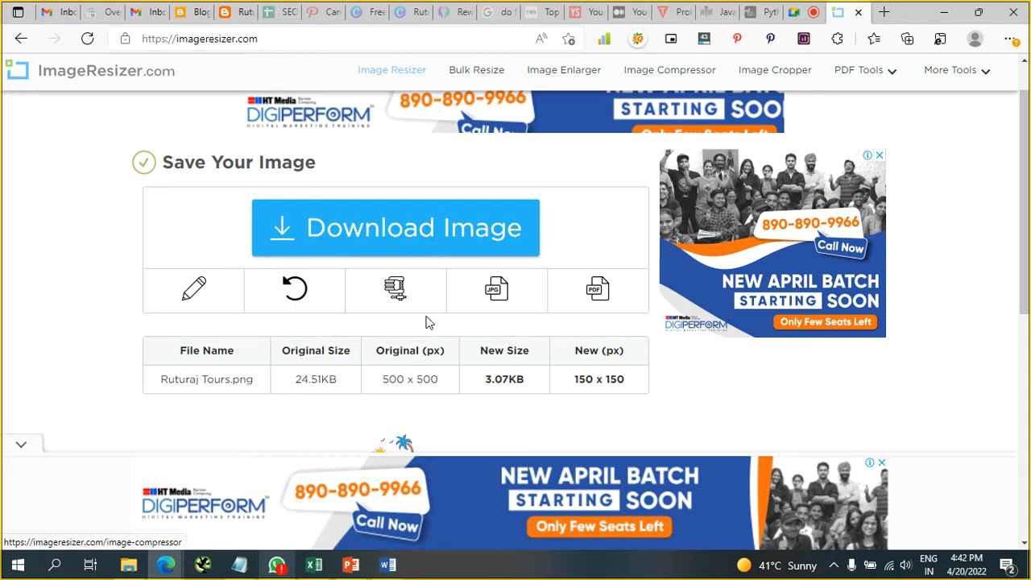
left_click(407, 229)
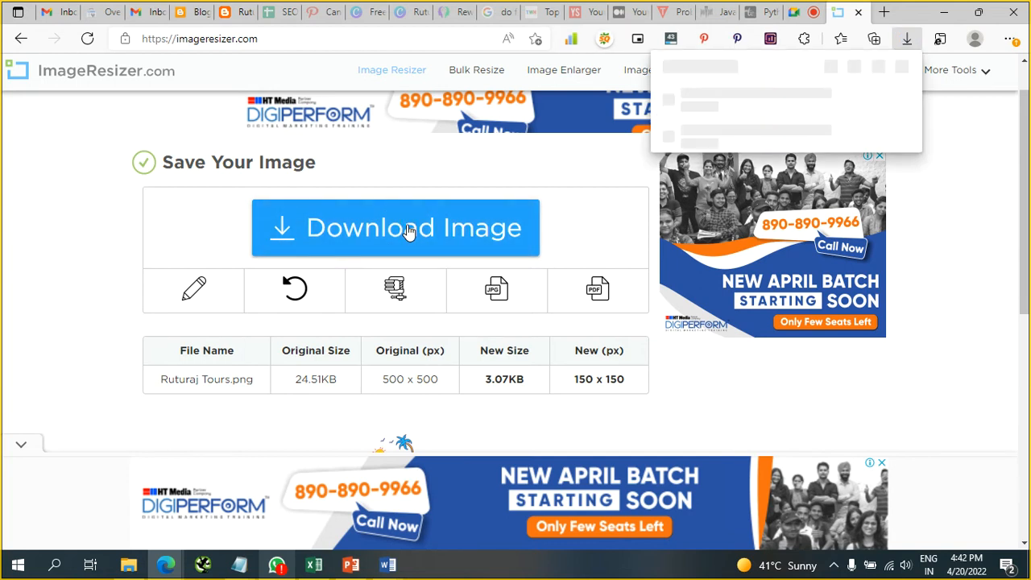
left_click(192, 8)
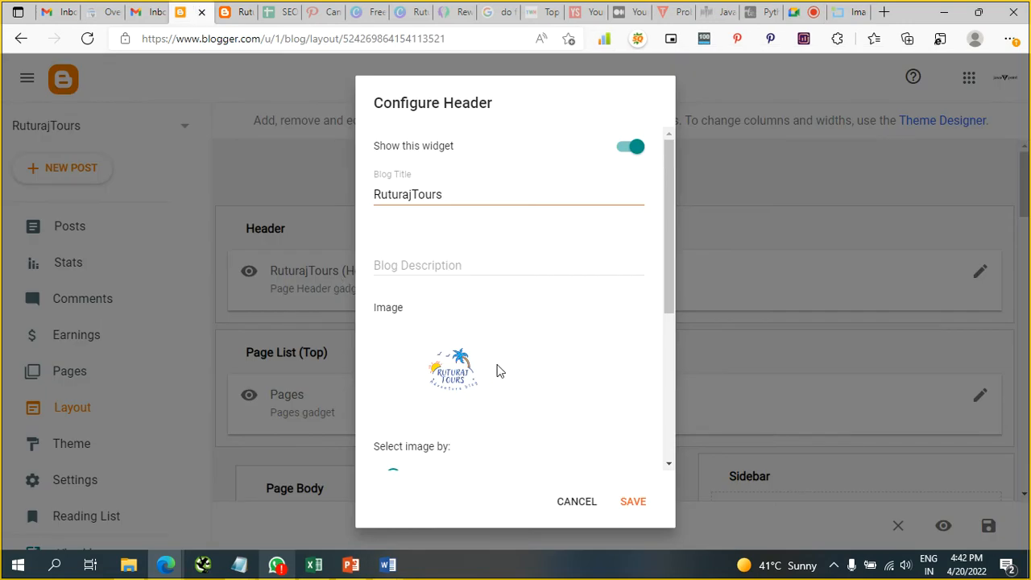
Upload Ruturaj Tours (1).png from the computer as the header image and save the Header gadget
scroll(526, 411, "down", 4)
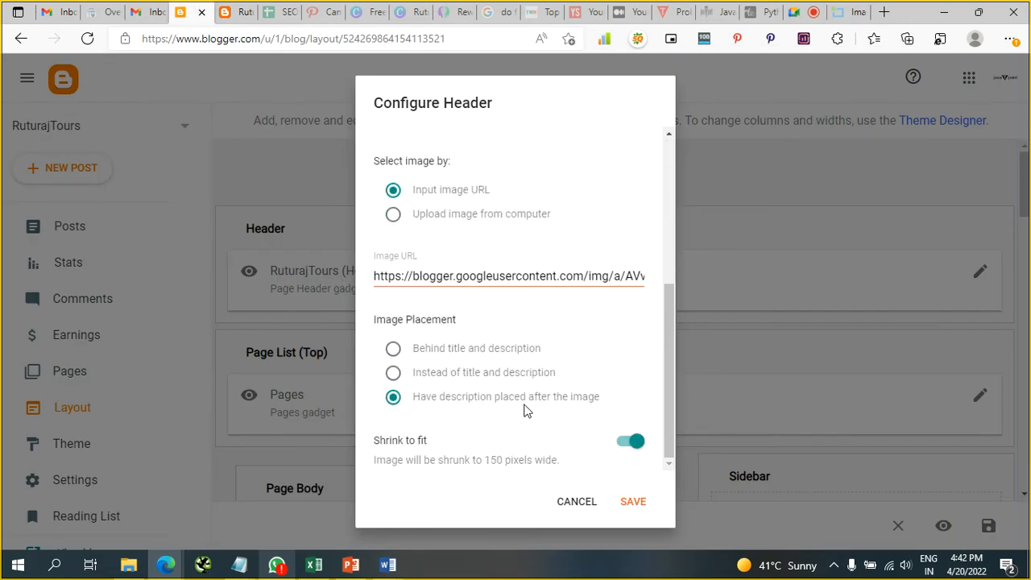
left_click(393, 214)
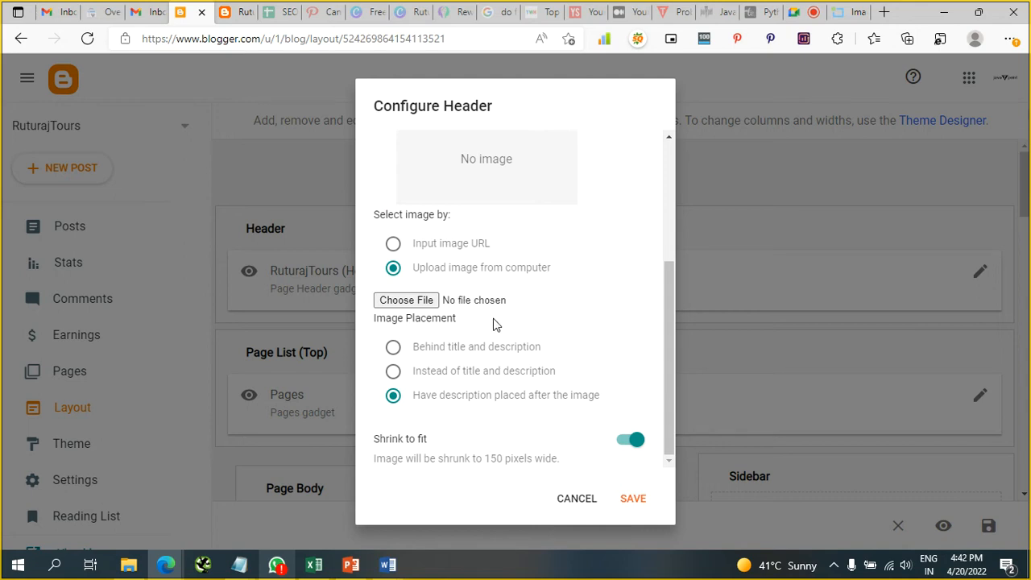
left_click(418, 302)
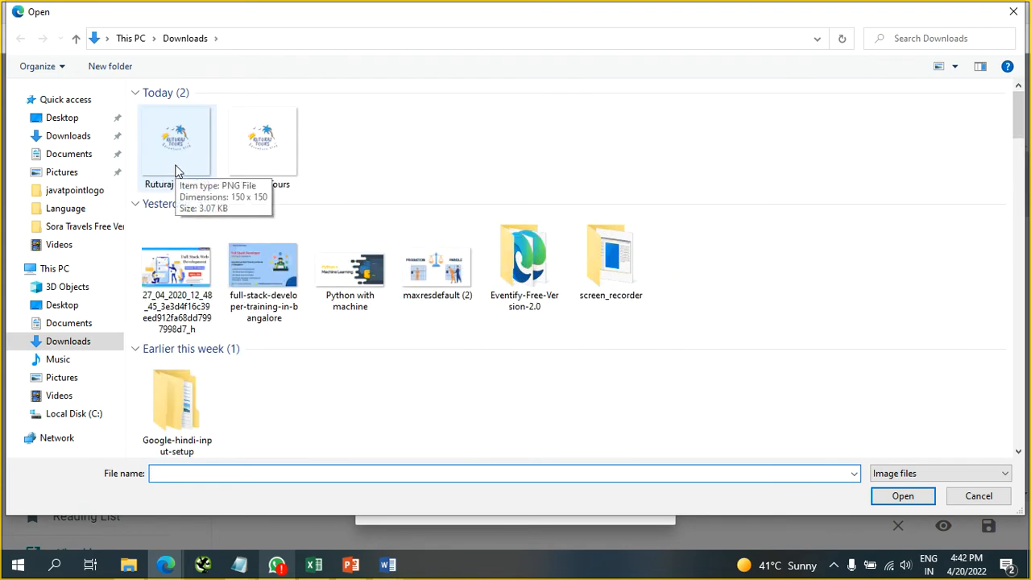
left_click(178, 169)
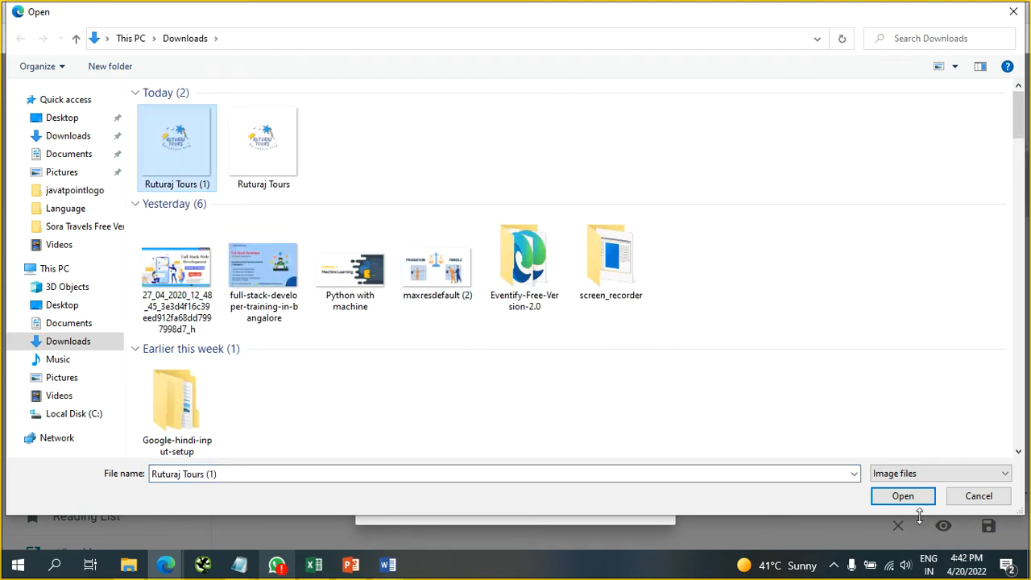
left_click(904, 495)
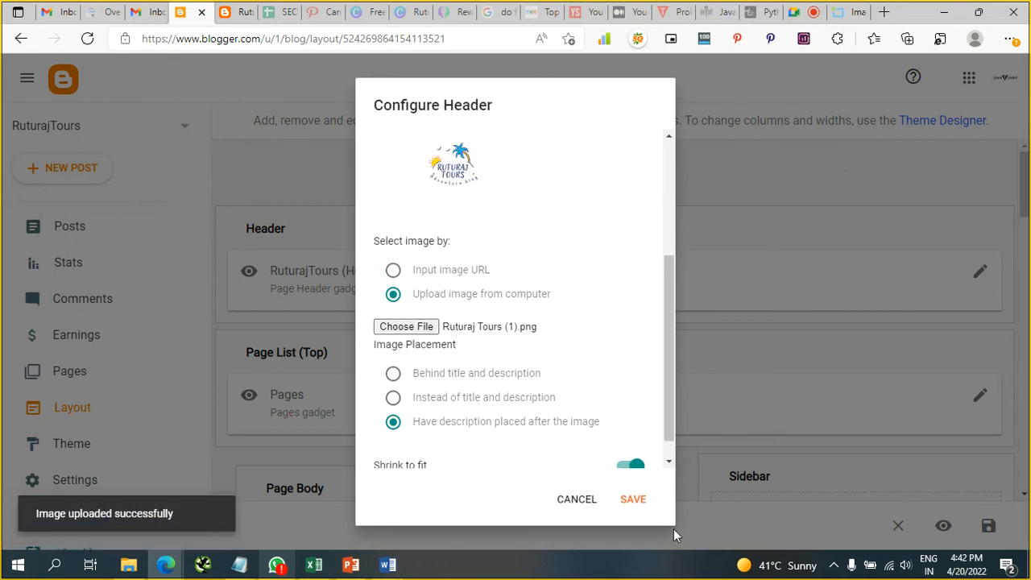
left_click(634, 501)
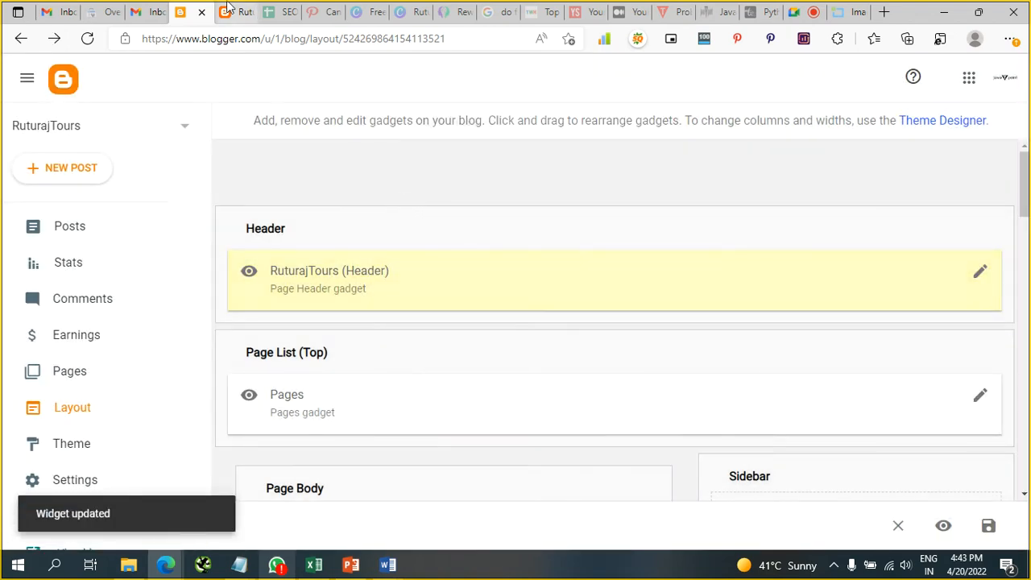
Reload the live blog to confirm the smaller logo, then go back to the Layout page
left_click(228, 10)
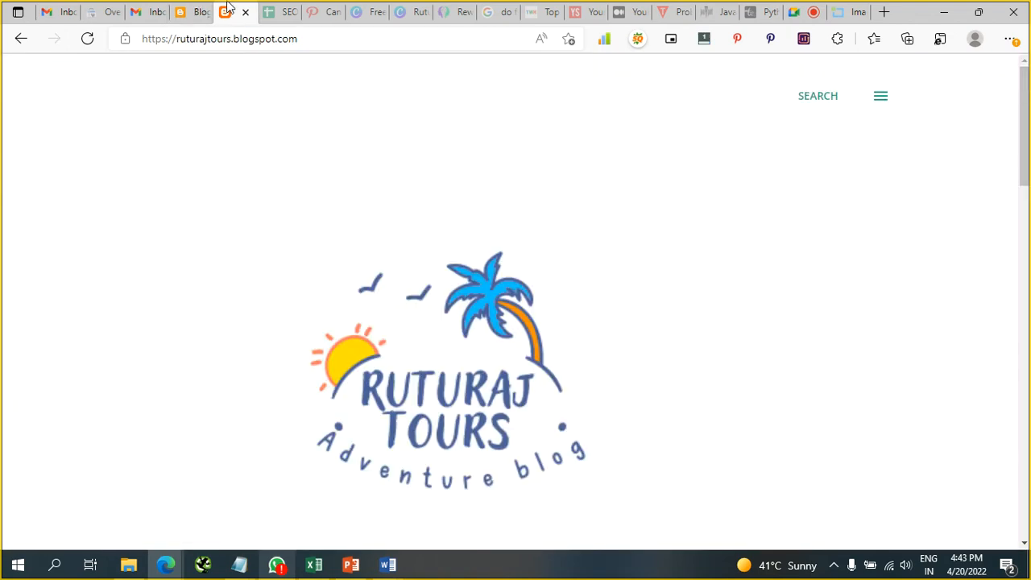
left_click(90, 37)
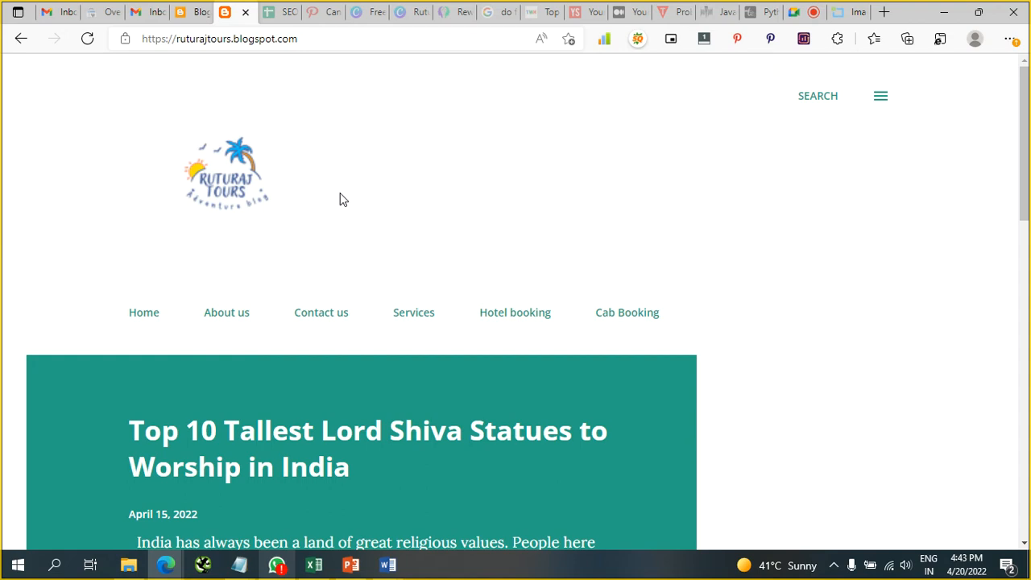
left_click(192, 22)
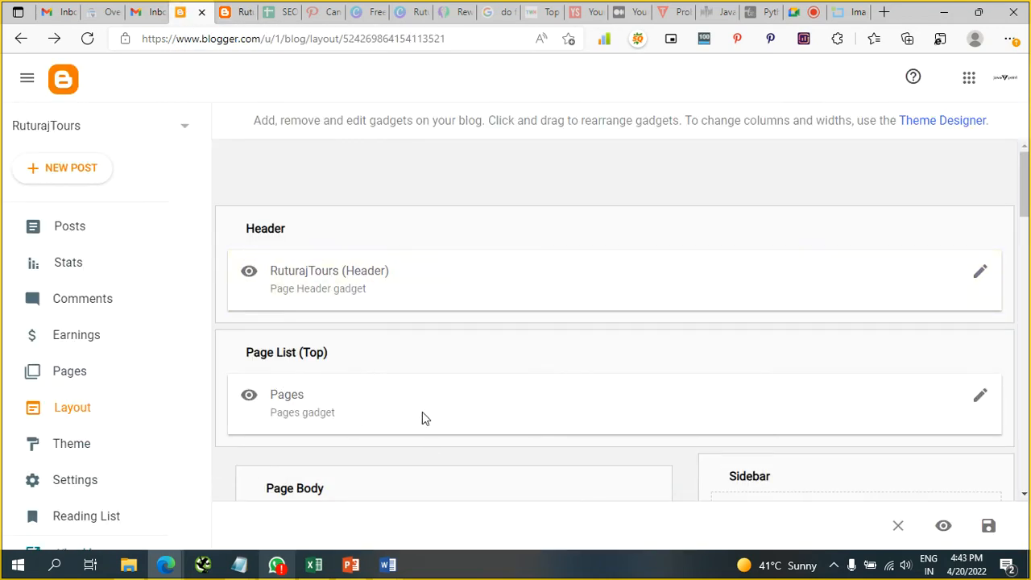
scroll(708, 402, "down", 1)
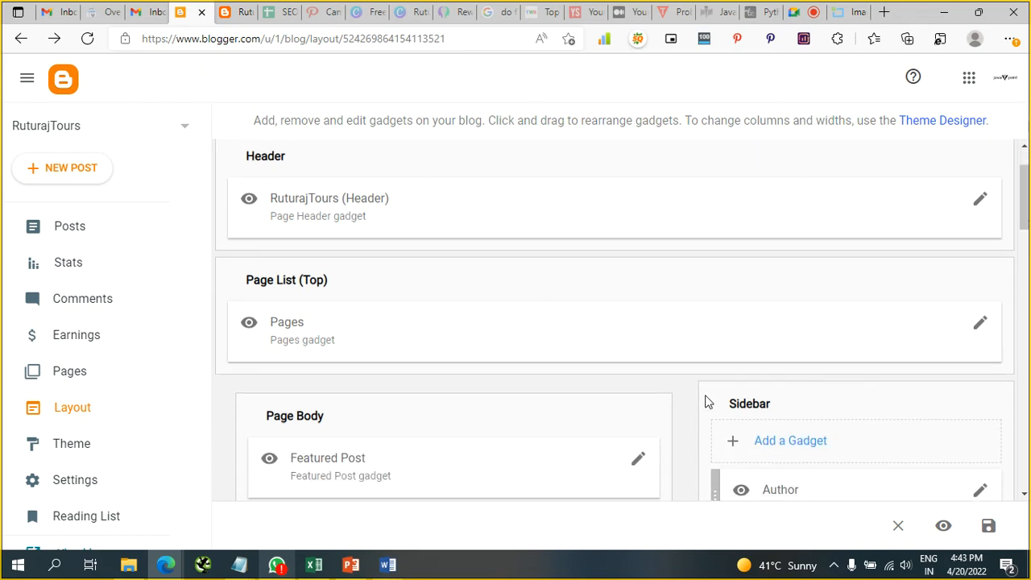
Open the Featured Post gadget's settings in the Page Body section
scroll(708, 402, "down", 2)
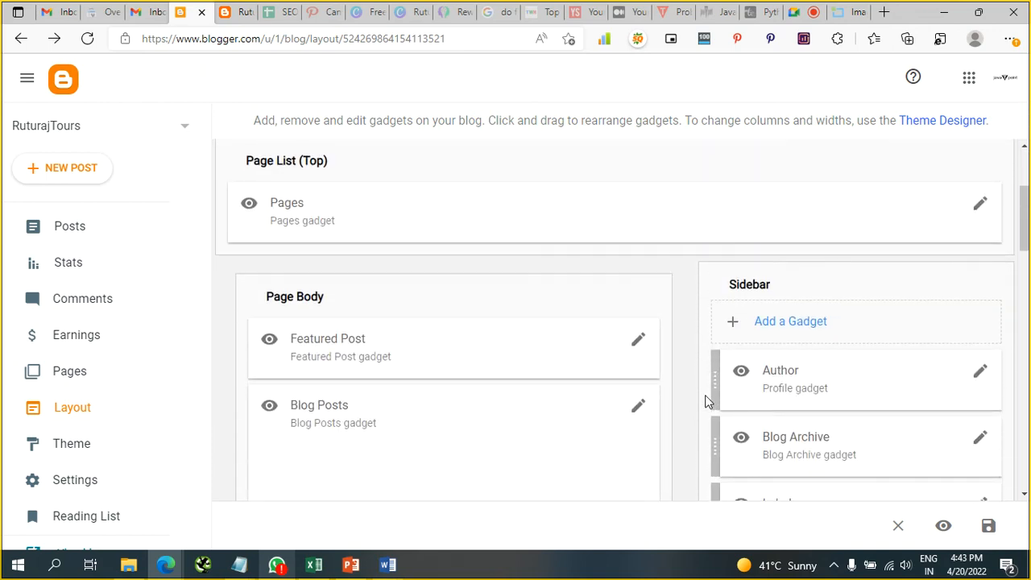
scroll(708, 402, "down", 1)
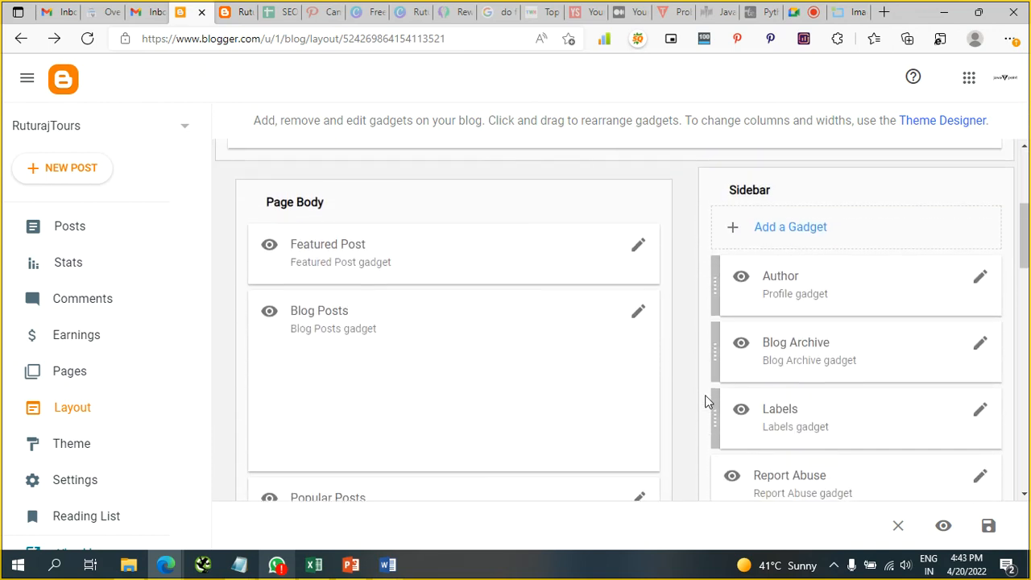
left_click(640, 245)
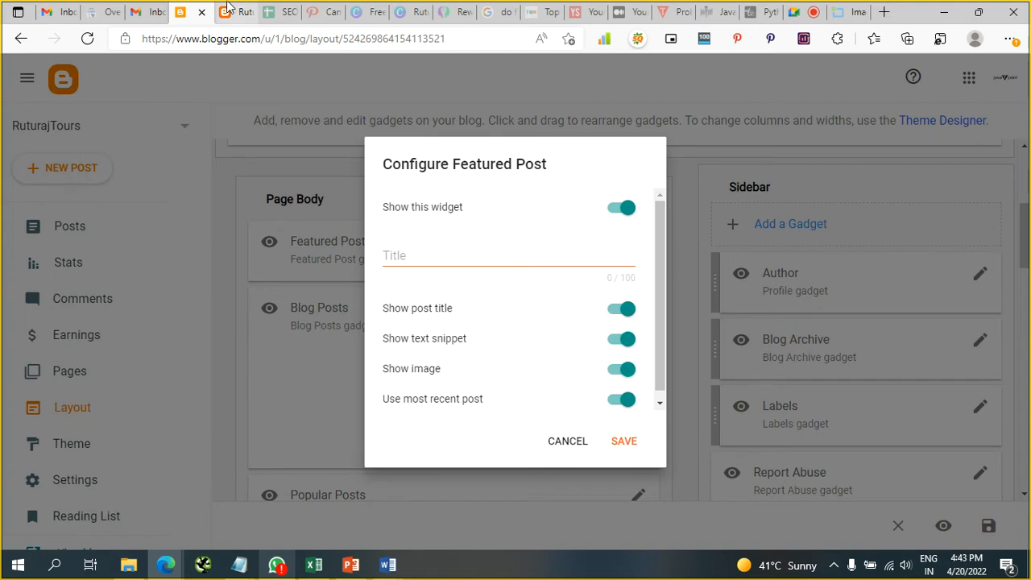
Review the featured post and its text snippet on the live blog homepage
left_click(228, 7)
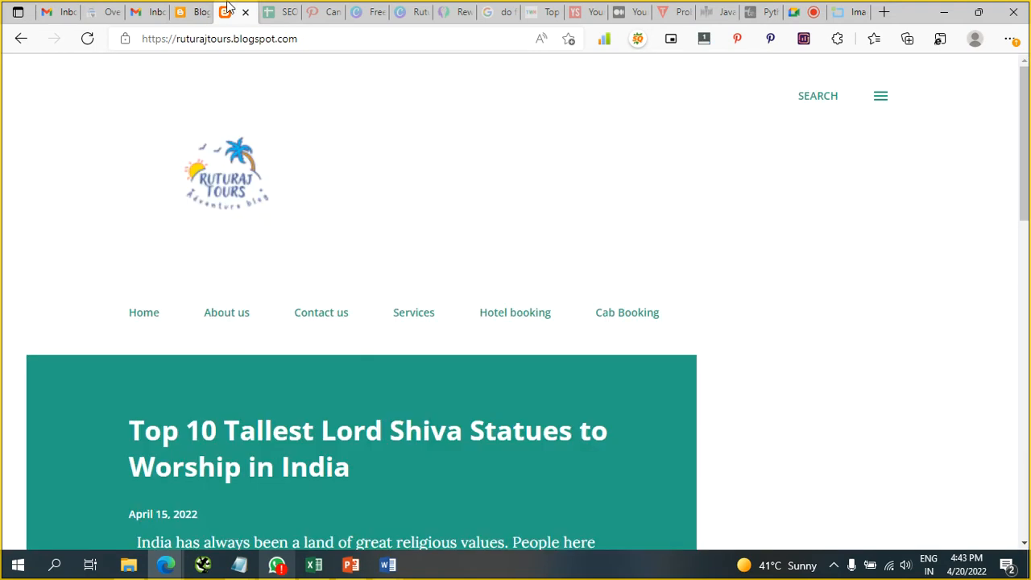
scroll(370, 353, "down", 4)
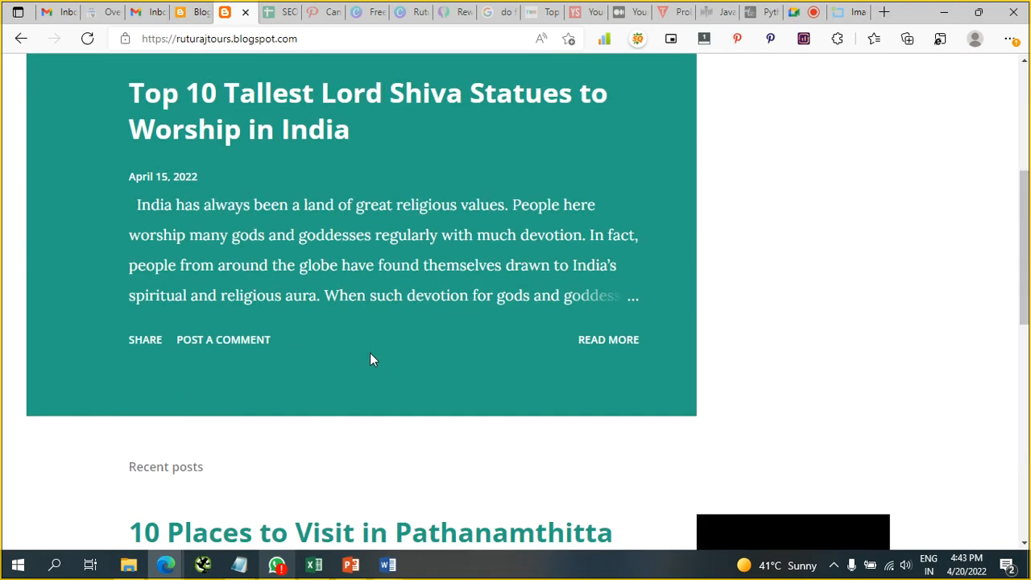
scroll(370, 360, "up", 2)
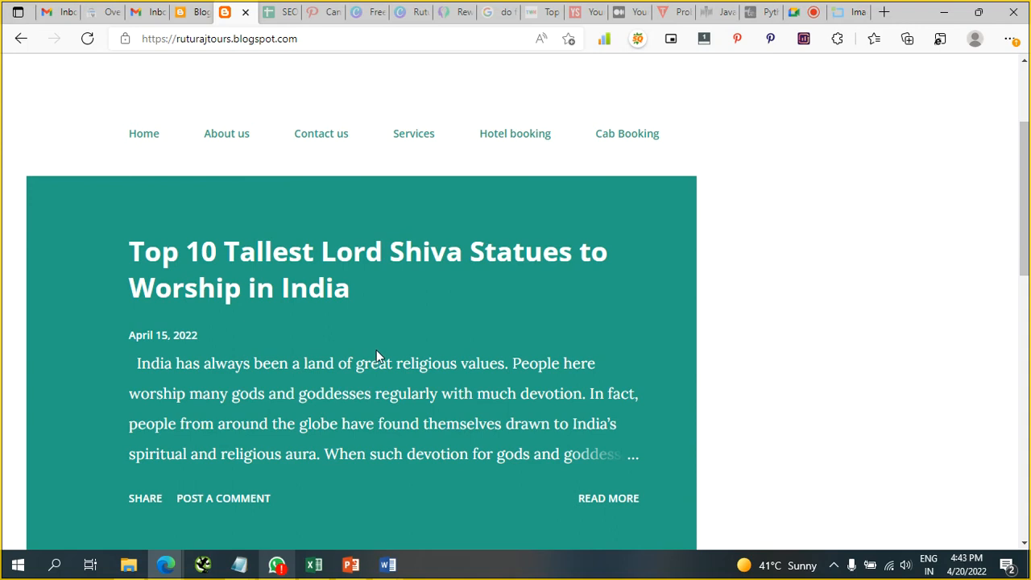
scroll(379, 364, "down", 3)
scroll(378, 364, "up", 2)
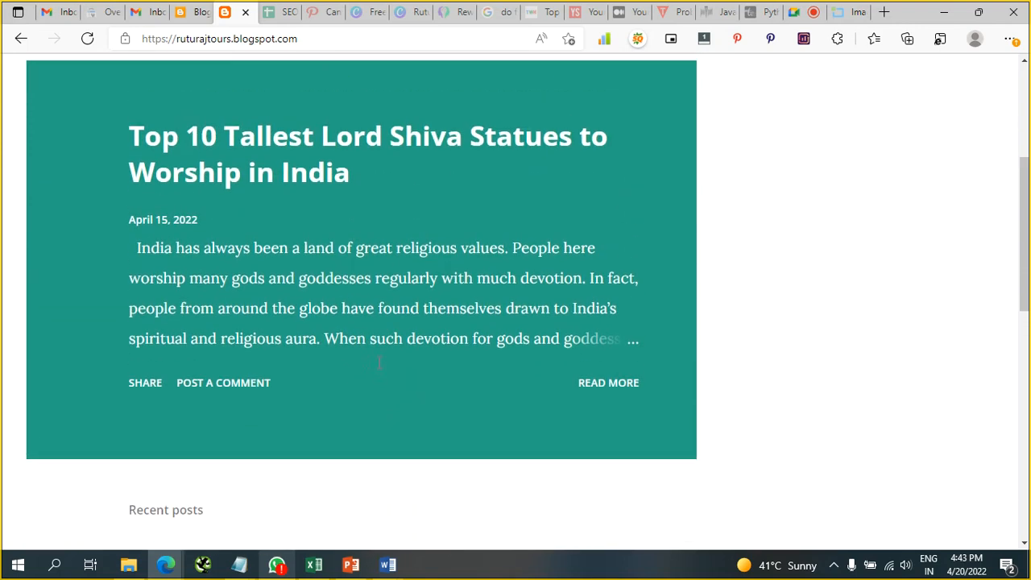
scroll(379, 363, "down", 8)
key("Home")
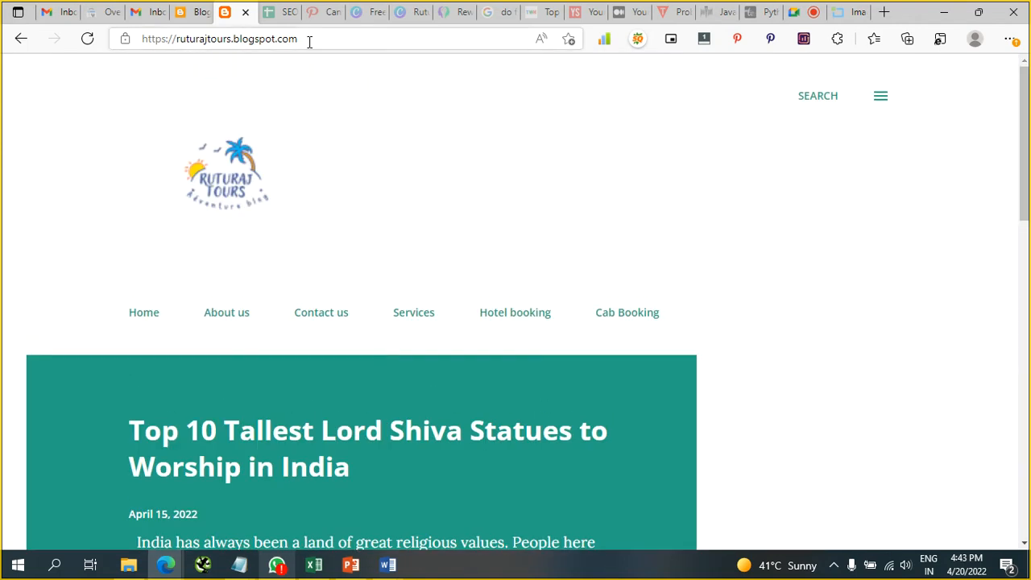
Turn off the Featured Post's 'Show text snippet', save it, and reload the live blog to verify
left_click(194, 14)
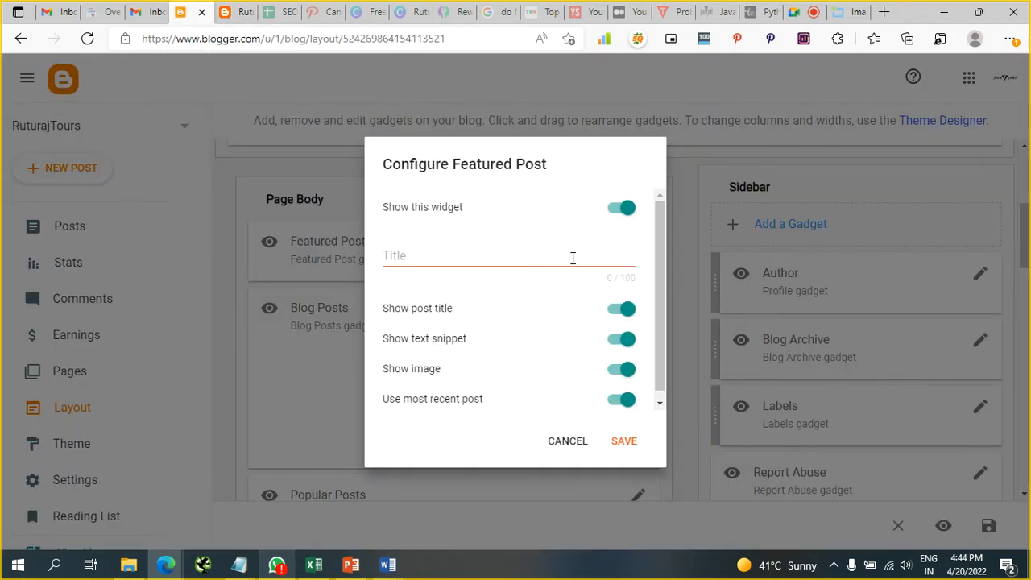
left_click(621, 212)
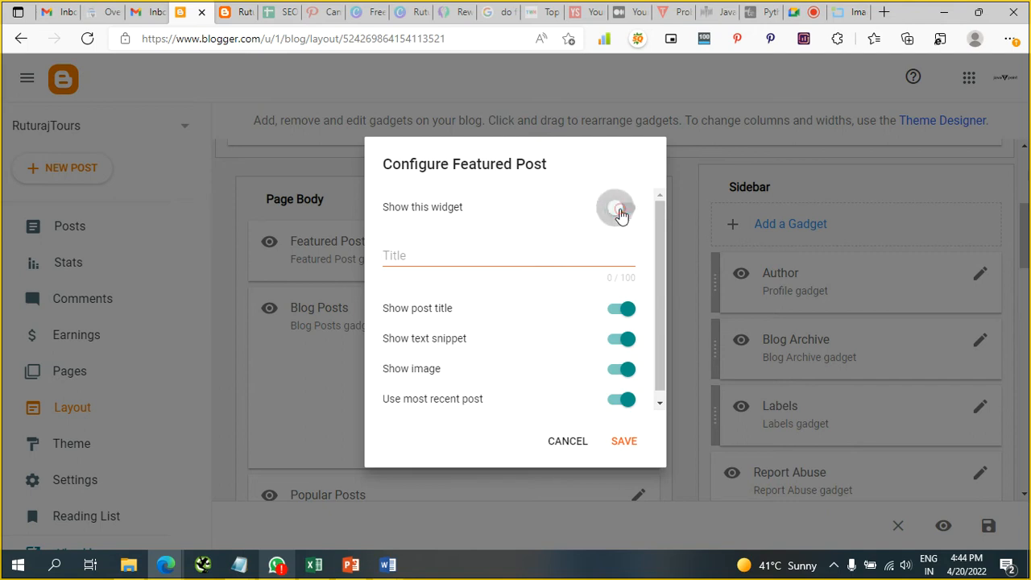
left_click(621, 211)
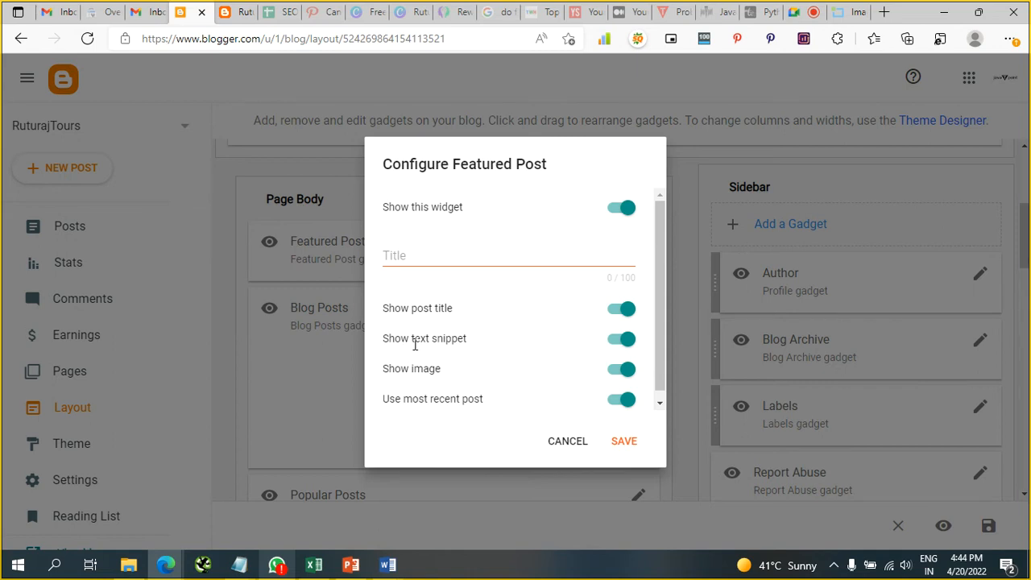
left_click(627, 342)
left_click(622, 443)
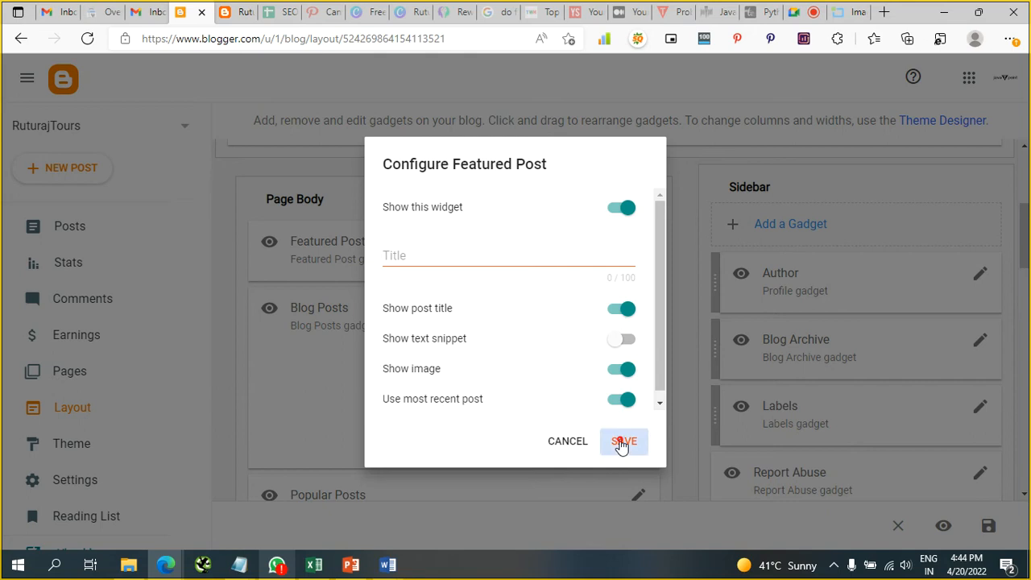
left_click(235, 12)
left_click(87, 38)
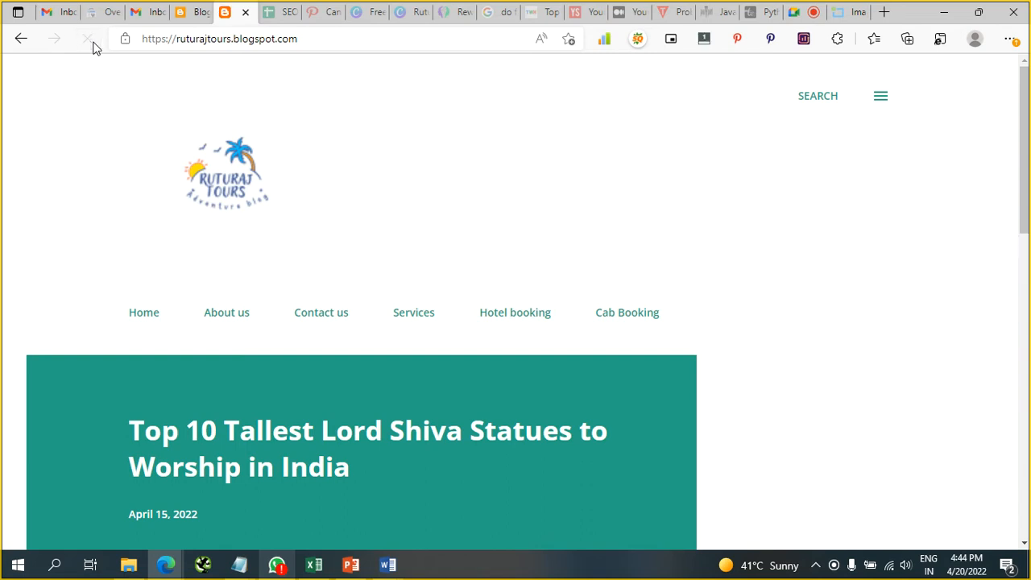
Open the Shiva statues post from the featured banner and scroll through it
scroll(316, 152, "down", 4)
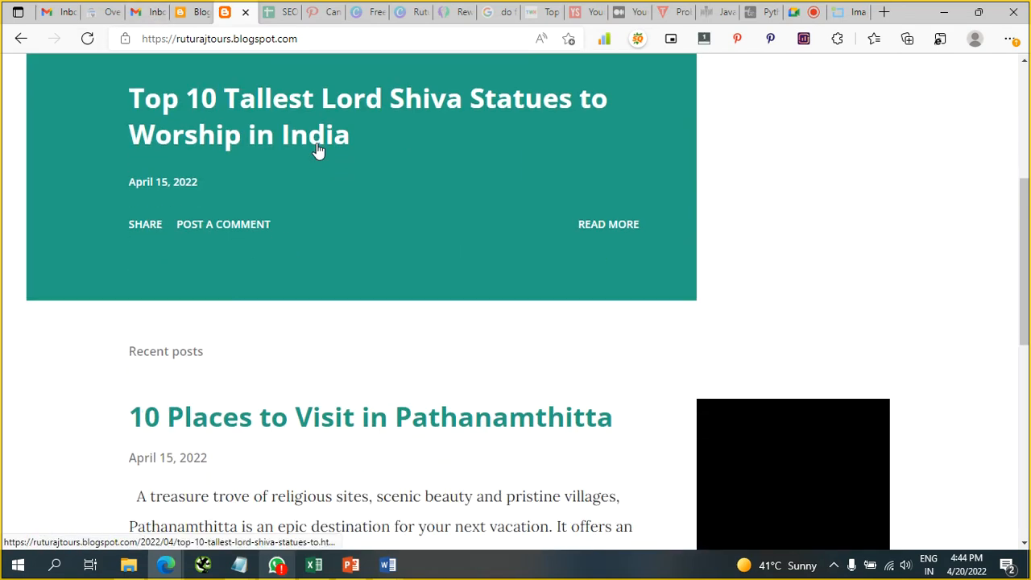
left_click(317, 153)
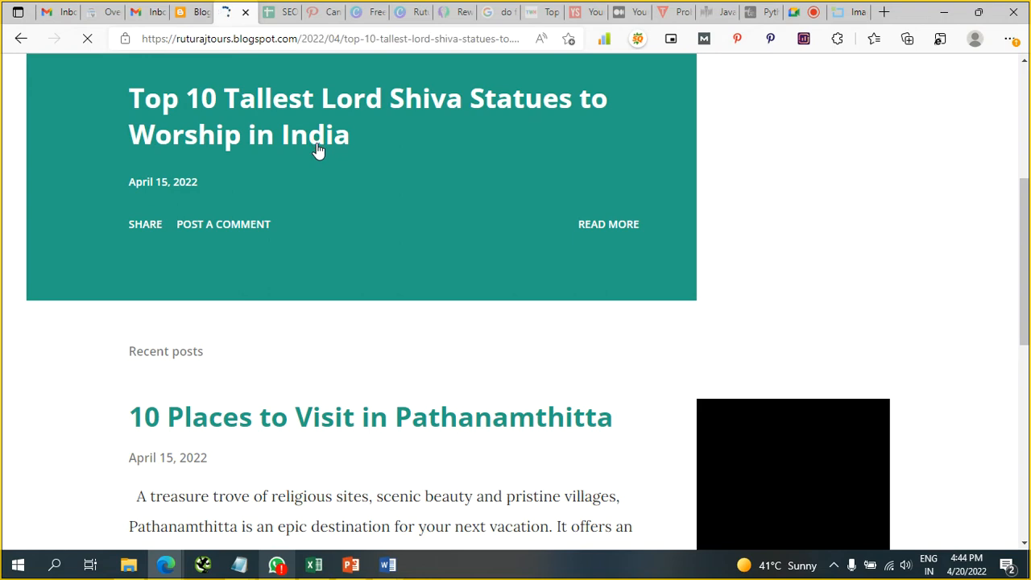
scroll(341, 345, "down", 4)
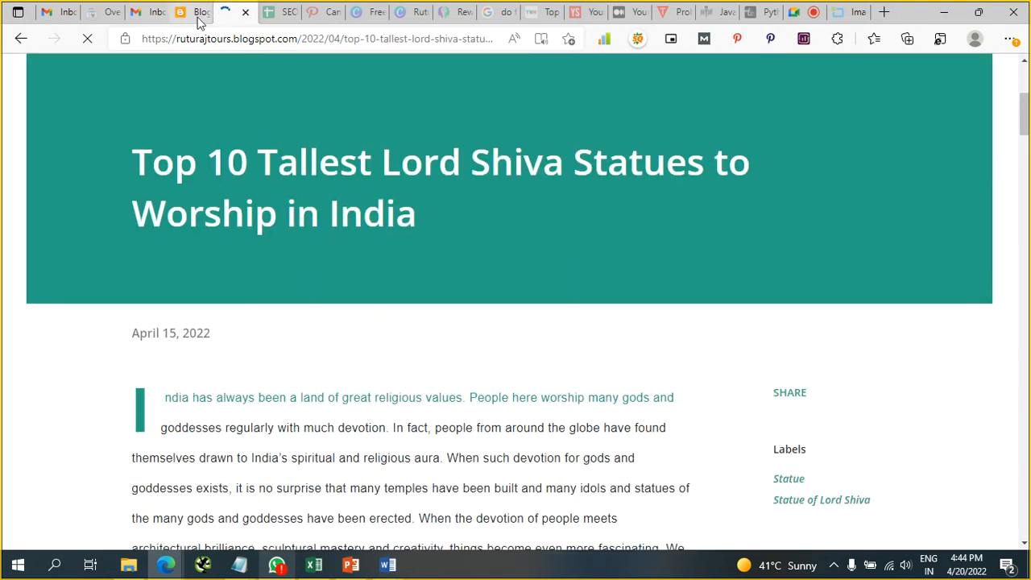
scroll(260, 172, "up", 4)
Return to the blog homepage, then go back to the Blogger Layout page
left_click(229, 192)
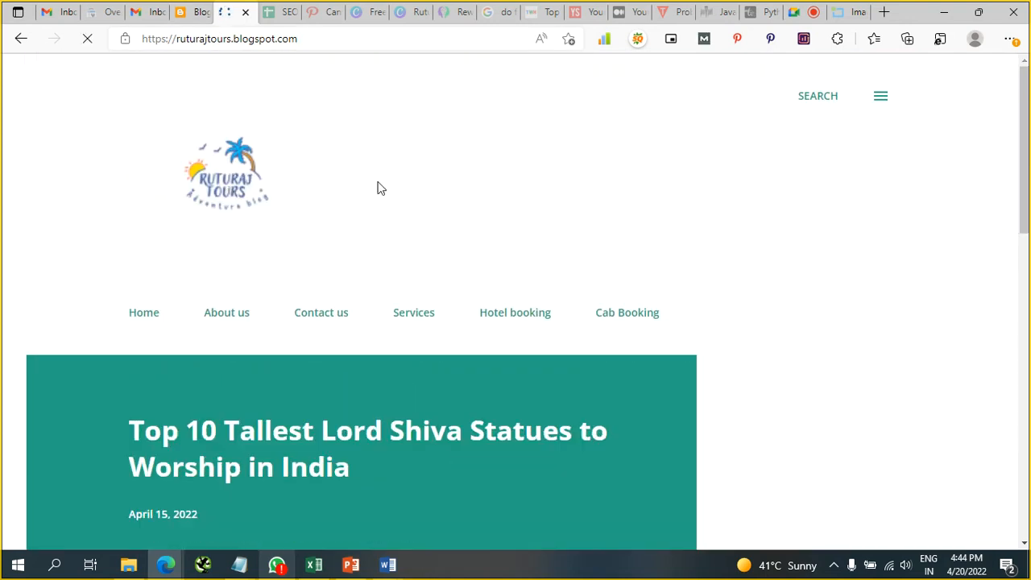
scroll(382, 189, "down", 5)
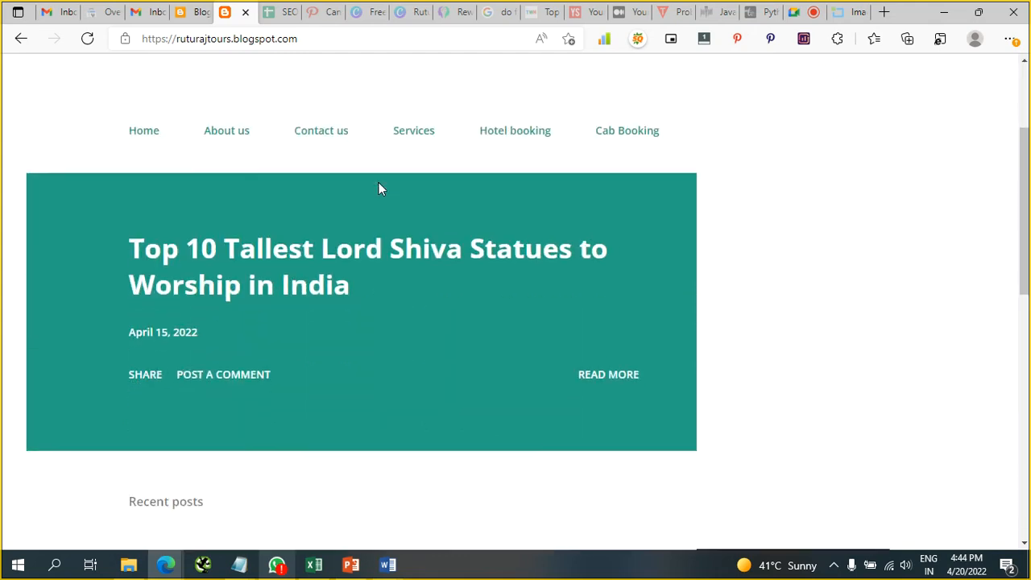
scroll(378, 190, "up", 2)
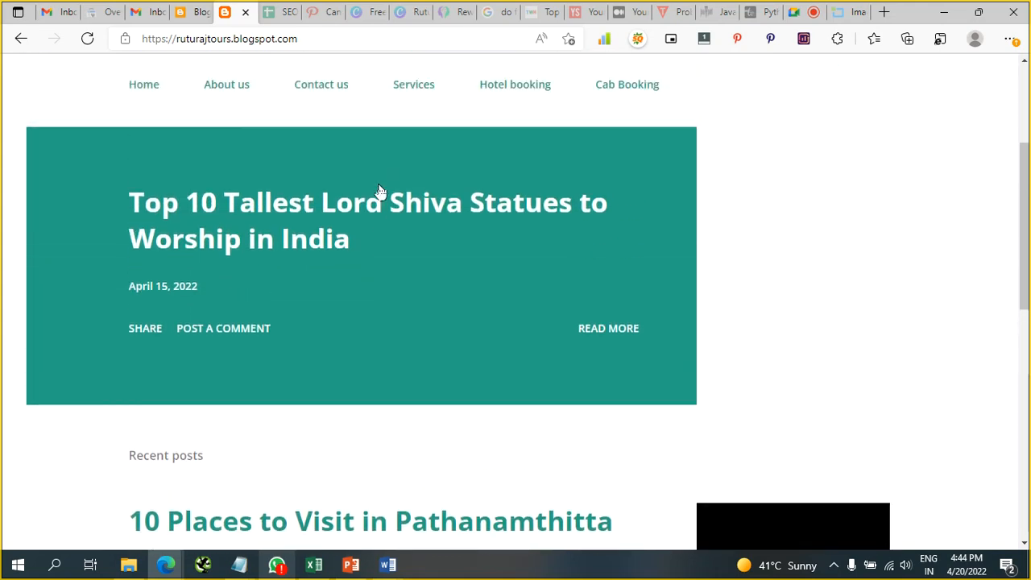
left_click(194, 8)
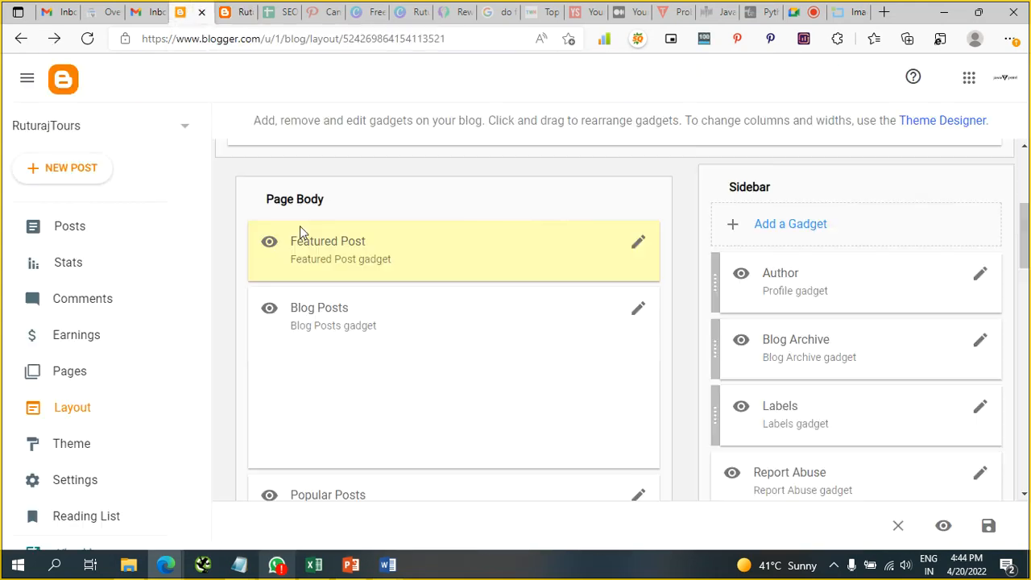
left_click(642, 244)
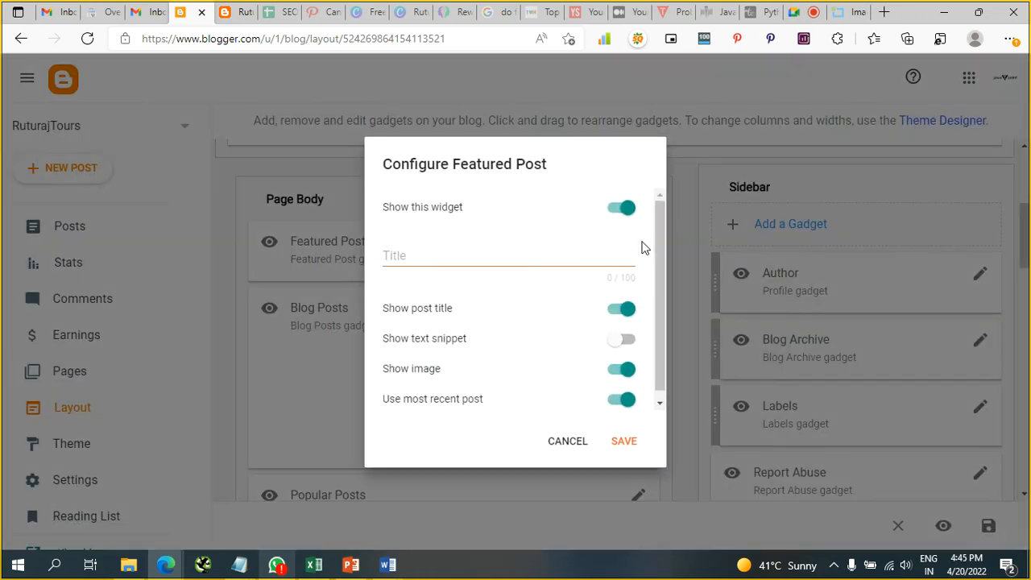
left_click(619, 340)
left_click(636, 445)
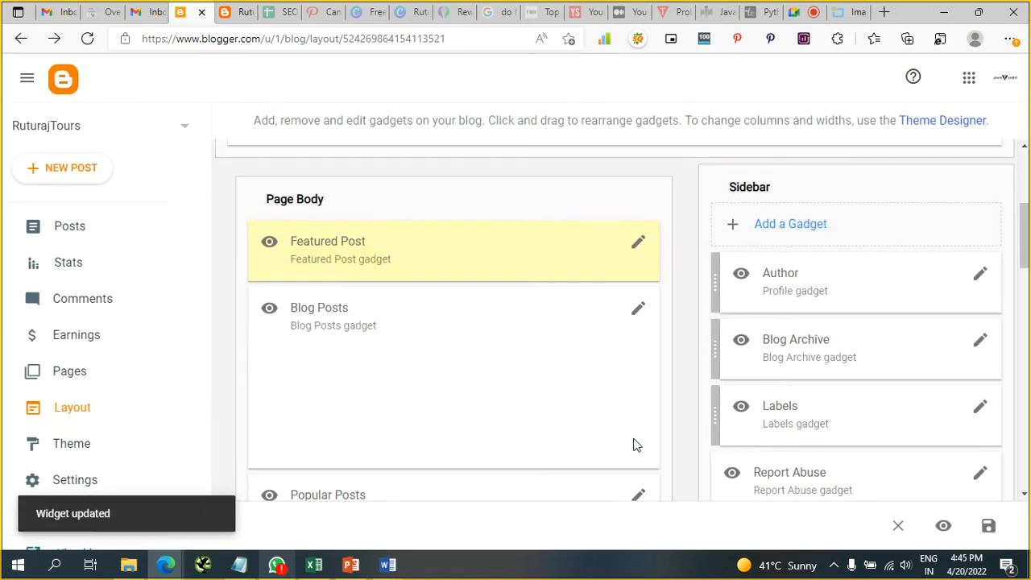
left_click(234, 11)
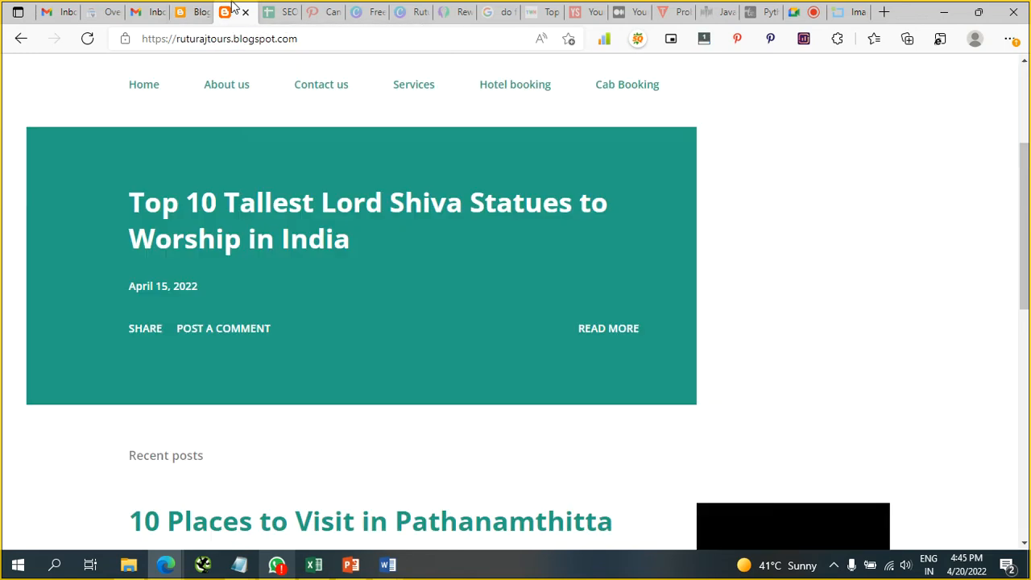
left_click(148, 95)
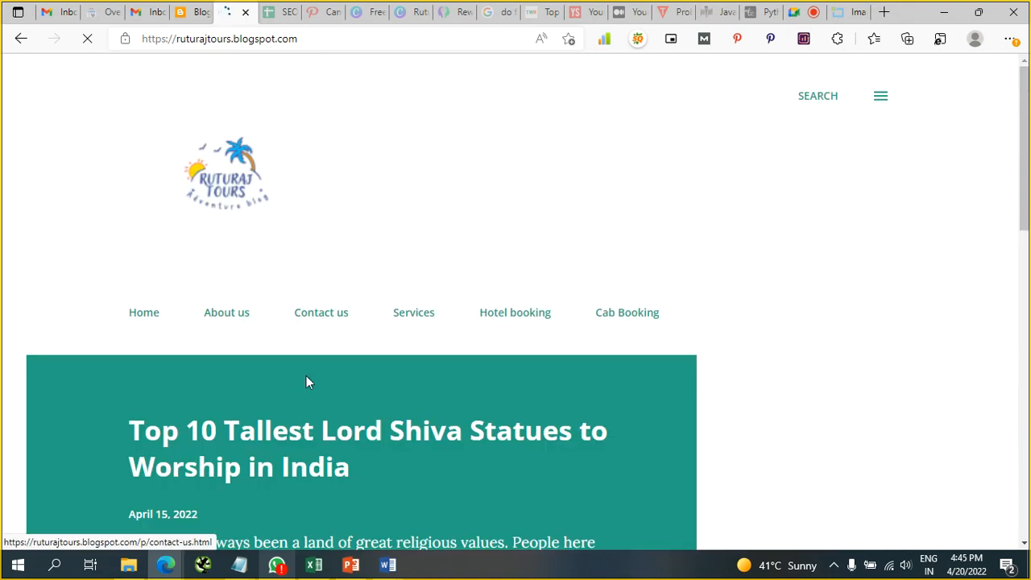
scroll(318, 490, "down", 4)
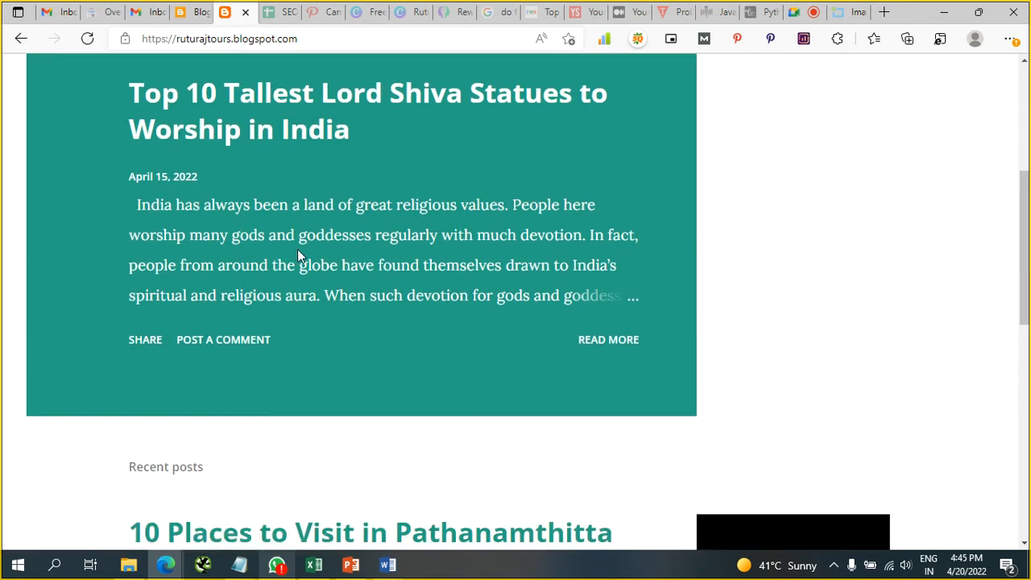
left_click(185, 6)
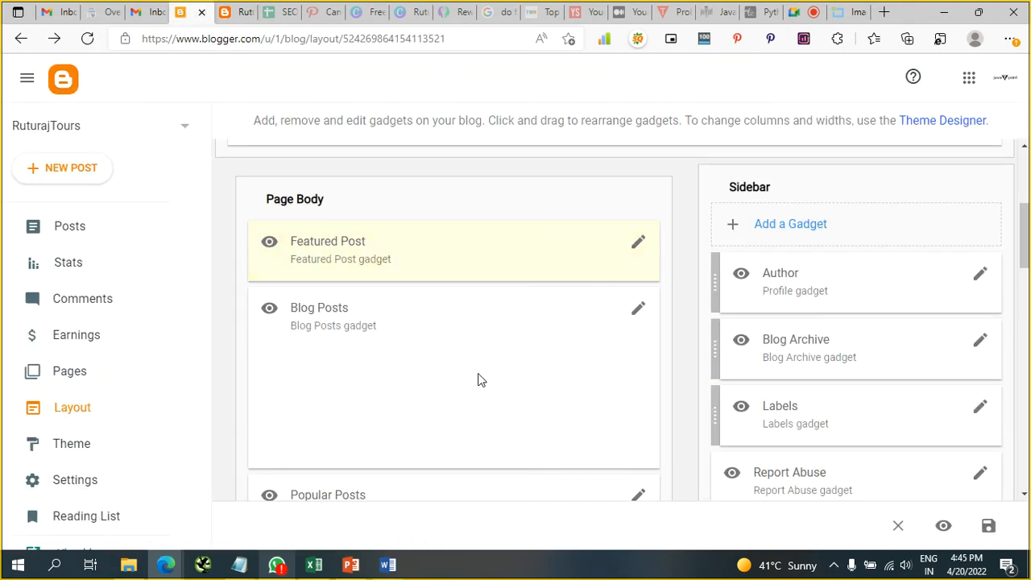
Open the Blog Posts gadget settings, then open the Top 10 Tallest Lord Shiva Statues post on the live blog
left_click(638, 311)
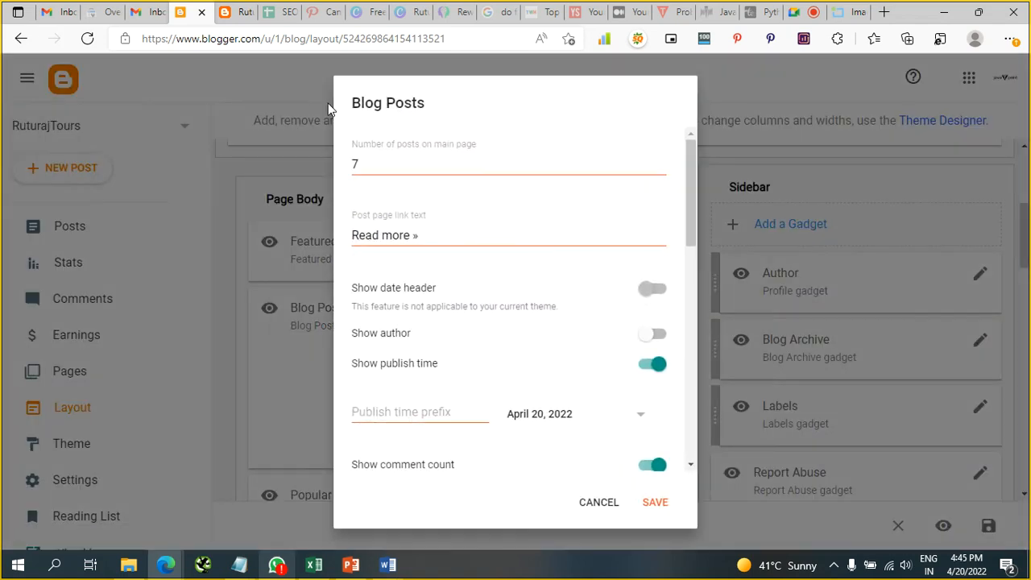
left_click(242, 11)
left_click(263, 110)
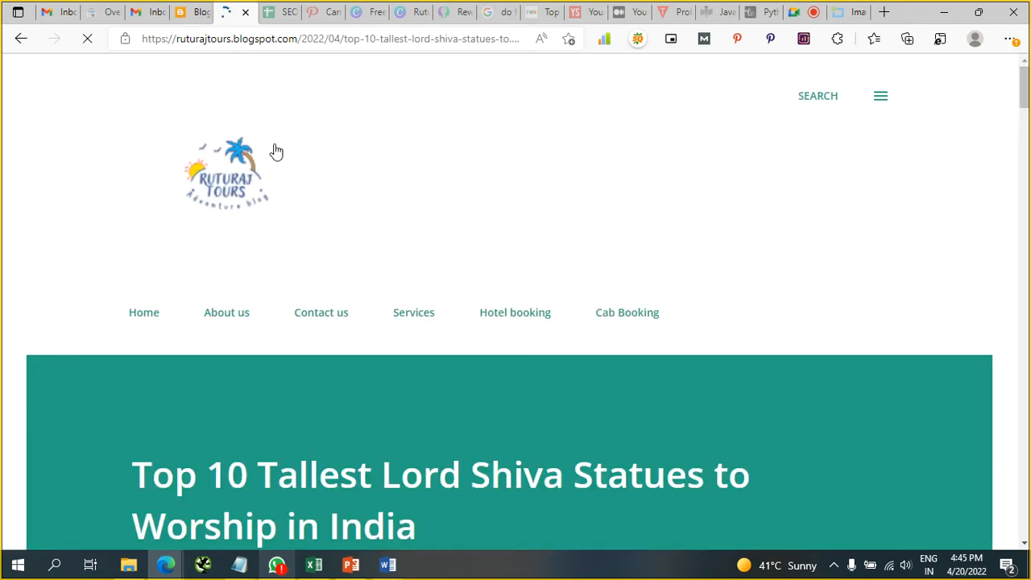
Read through the Shiva statues post and return to the Blog Posts settings
scroll(285, 292, "down", 4)
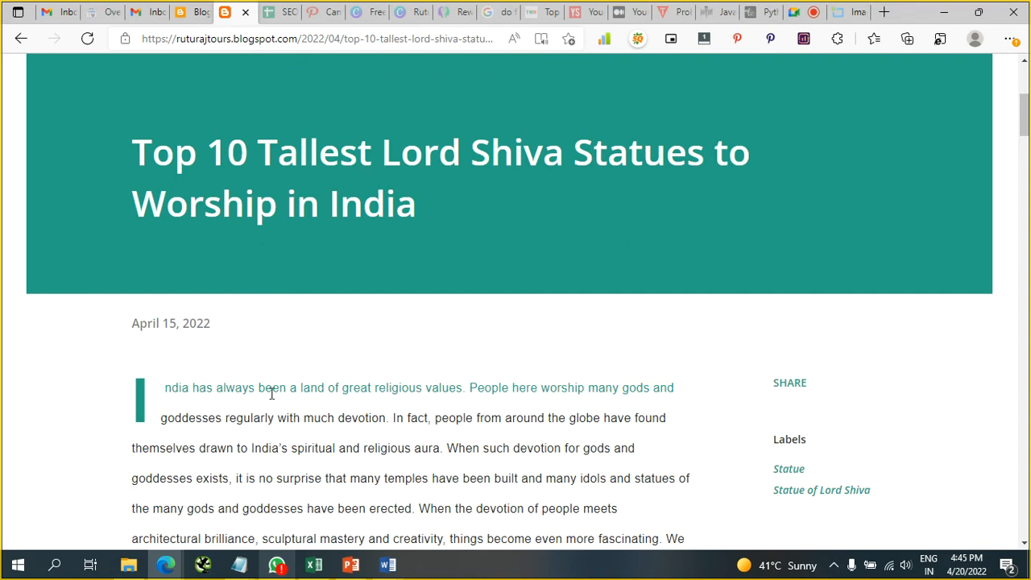
scroll(269, 420, "down", 6)
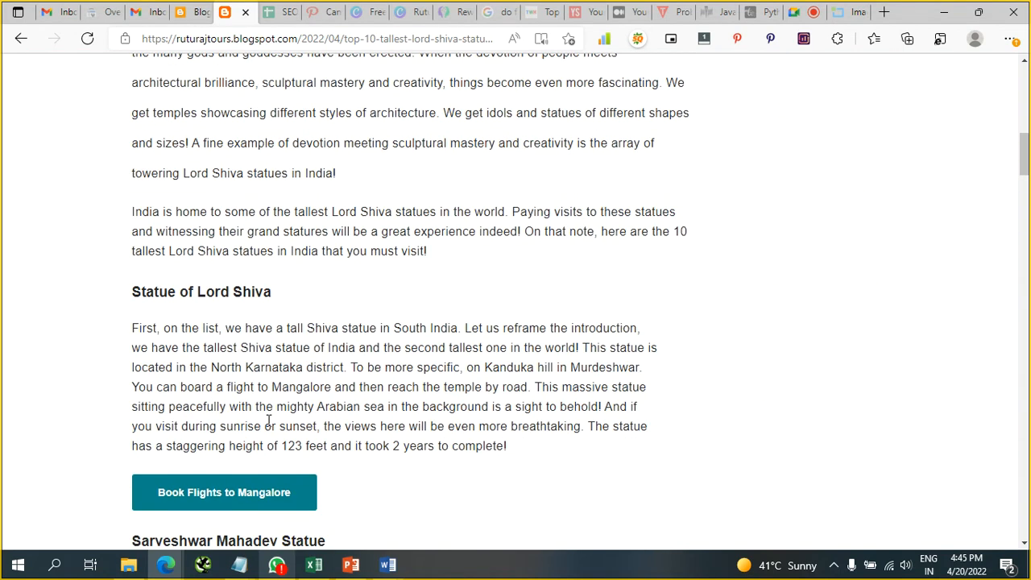
scroll(268, 420, "down", 20)
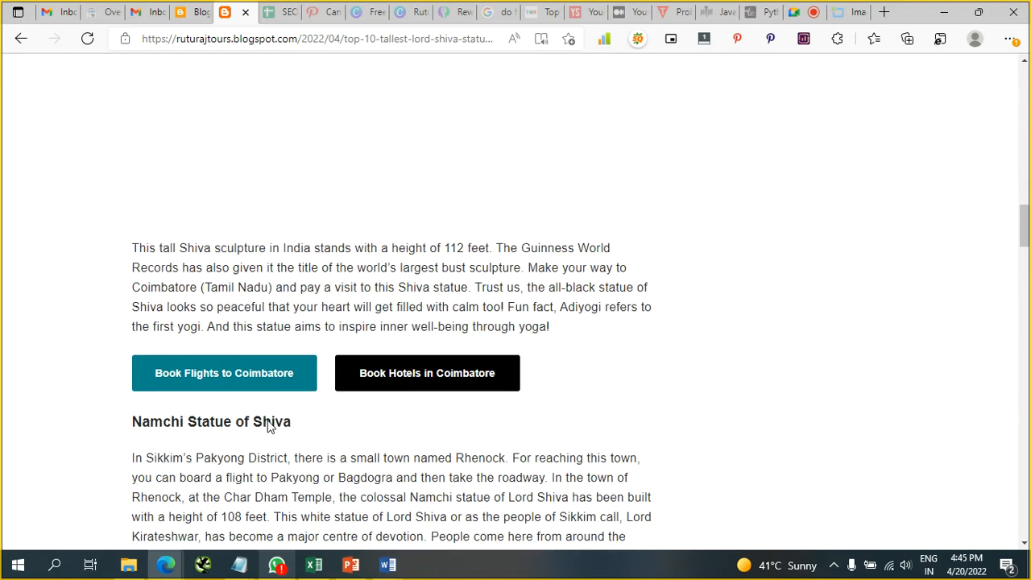
scroll(268, 427, "down", 20)
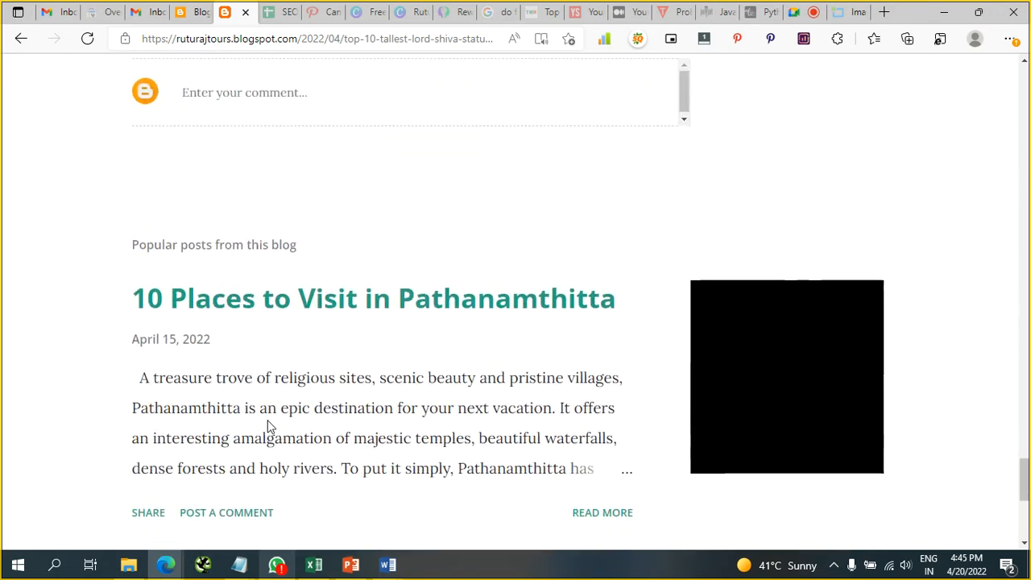
scroll(270, 427, "up", 1)
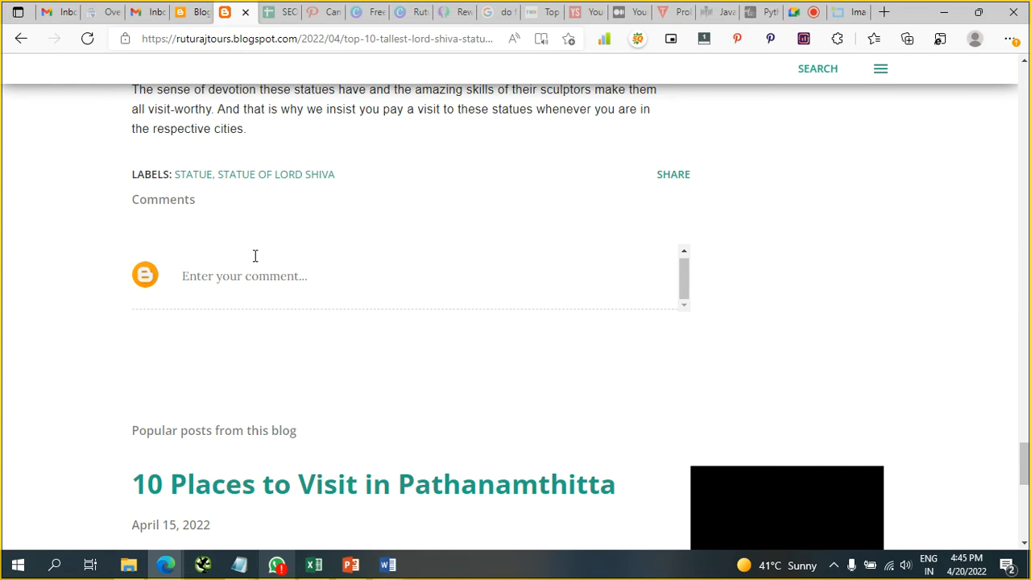
left_click(193, 11)
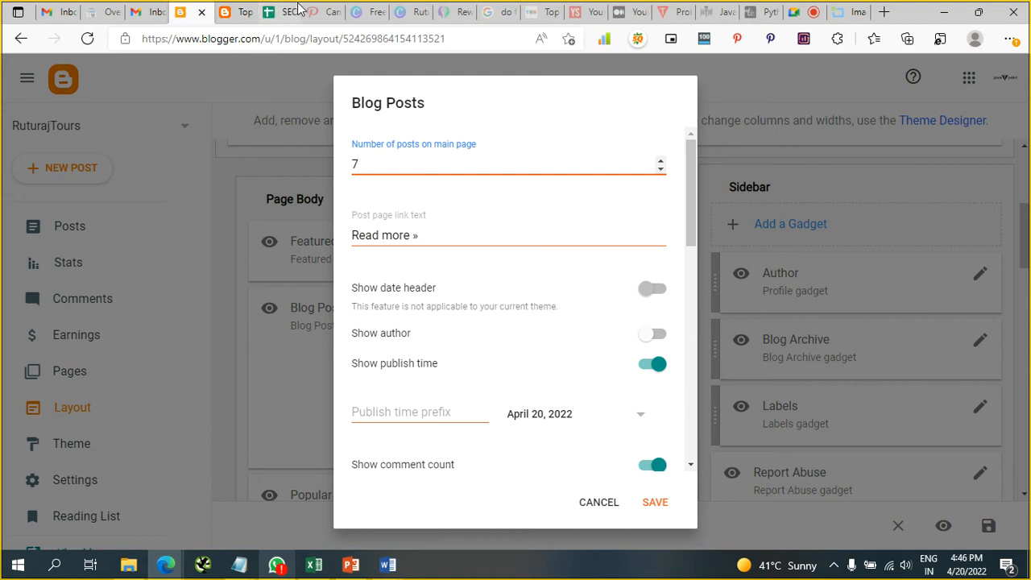
Go from the Shiva statues post to the live blog's home page and scroll through it
left_click(244, 10)
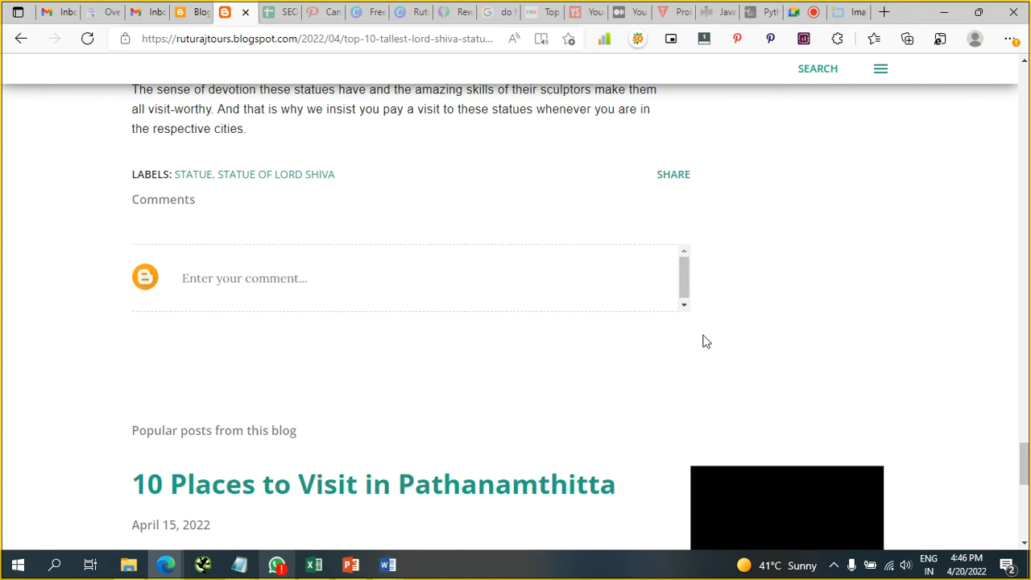
key("Home")
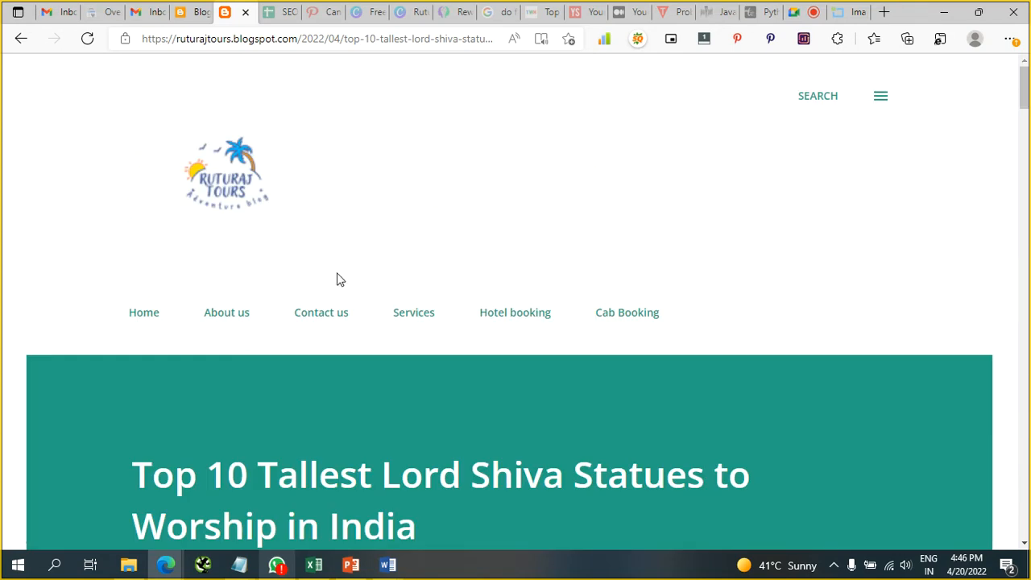
left_click(141, 314)
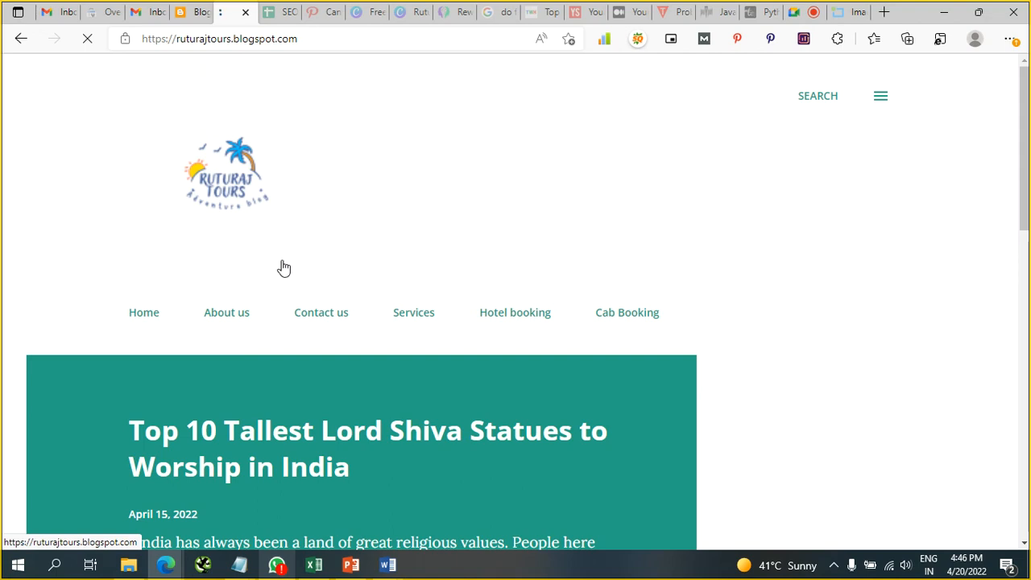
scroll(329, 349, "down", 3)
scroll(329, 348, "down", 1)
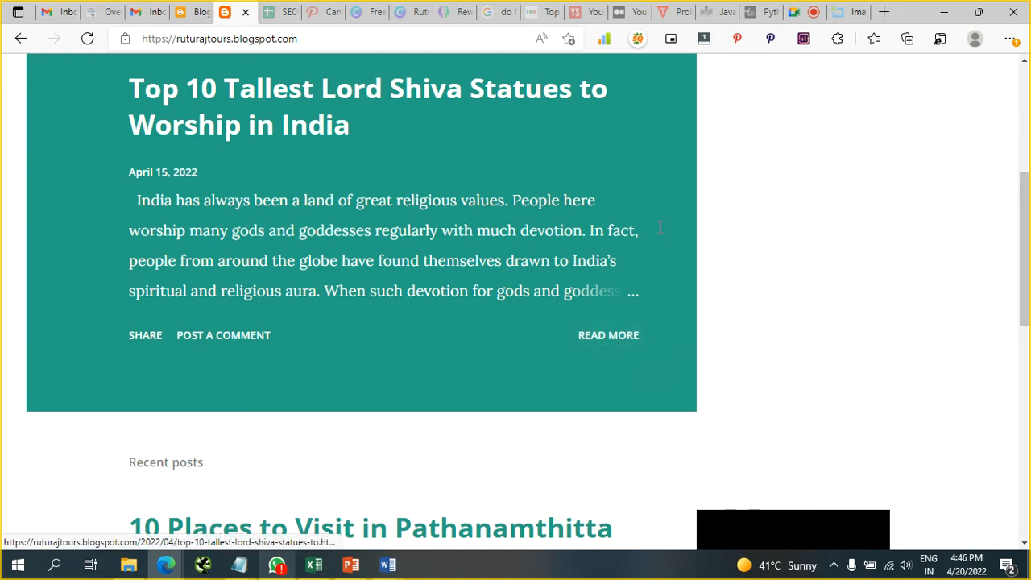
Place the cursor in the post page link text field, then view the live homepage again
left_click(194, 12)
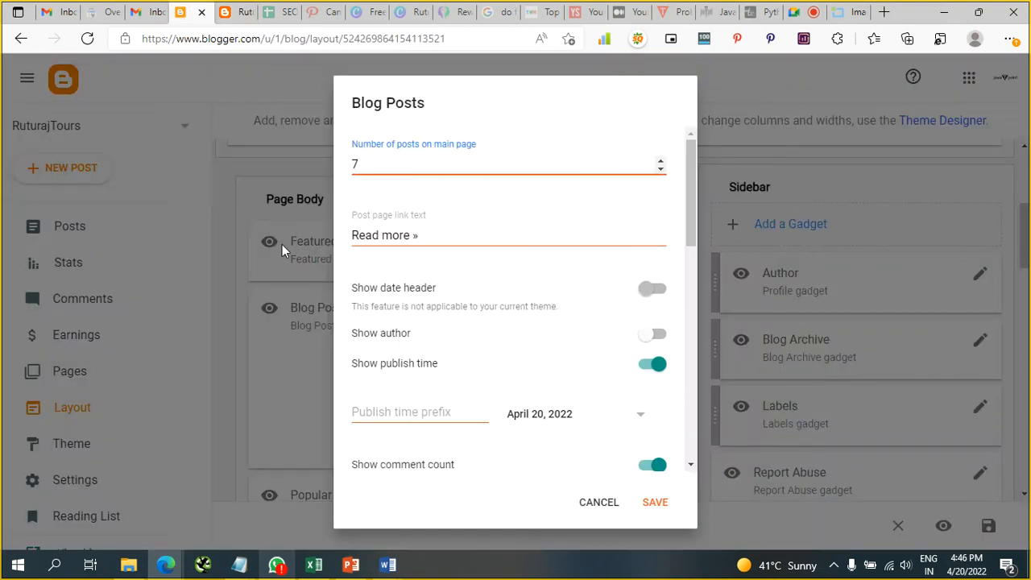
left_click(401, 236)
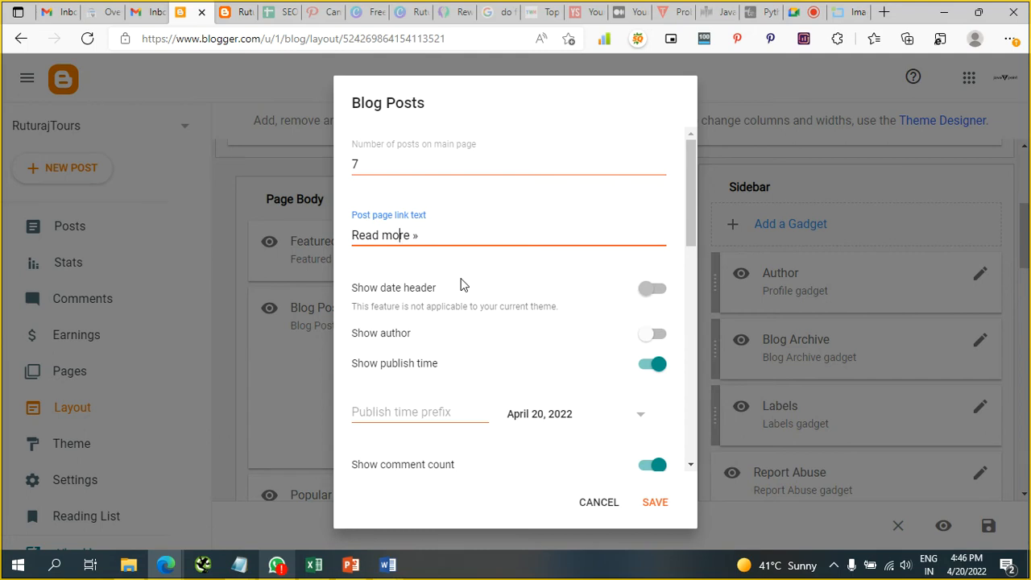
left_click(239, 10)
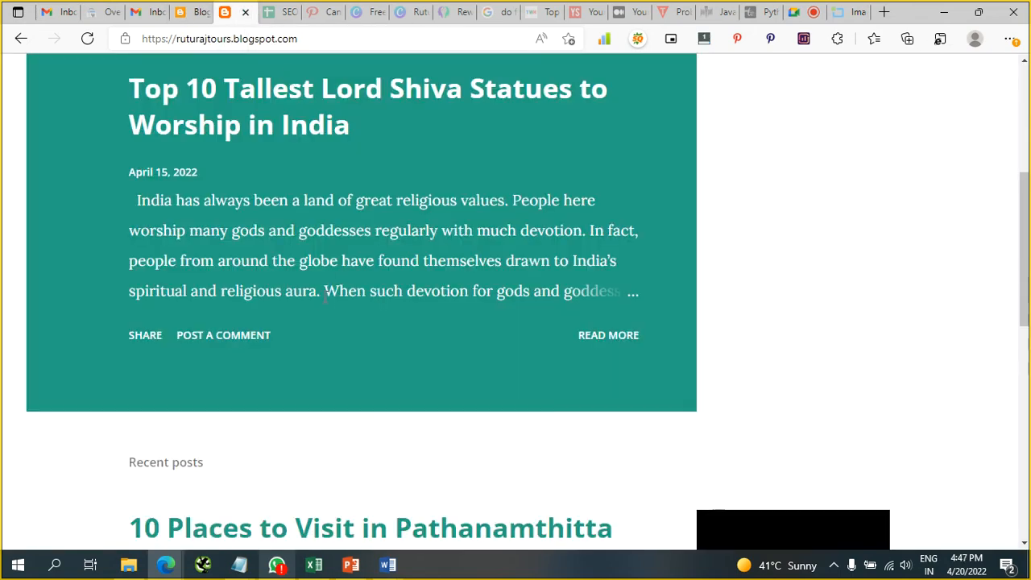
scroll(324, 298, "up", 4)
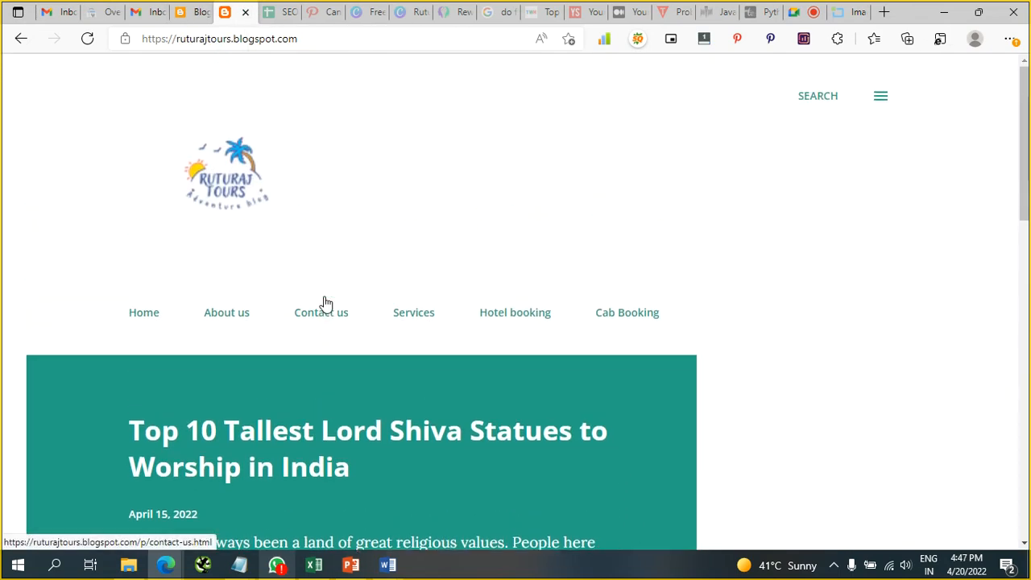
Open the Top 10 Tallest Lord Shiva Statues post from the homepage
scroll(323, 302, "down", 2)
left_click(301, 224)
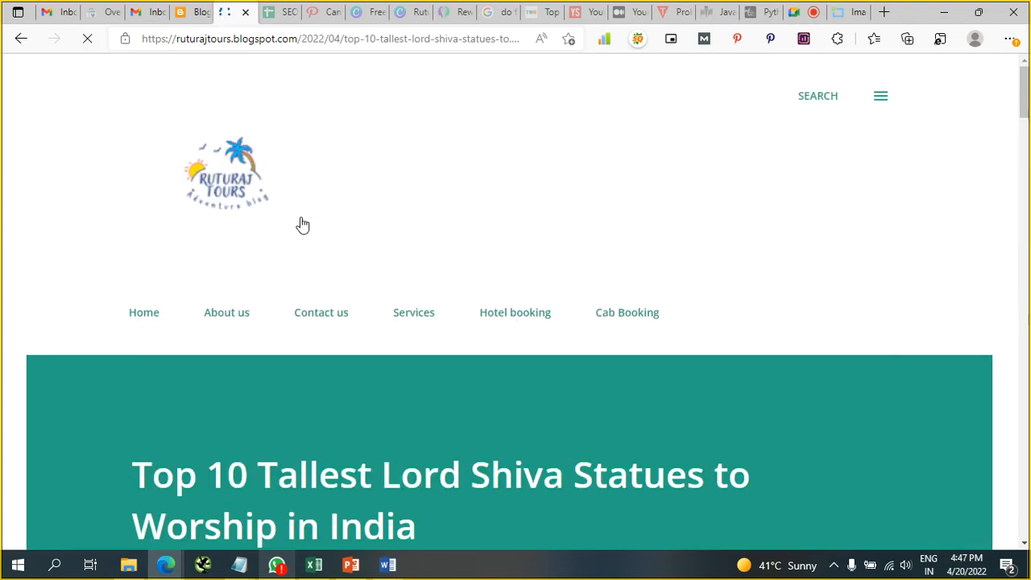
scroll(295, 337, "down", 4)
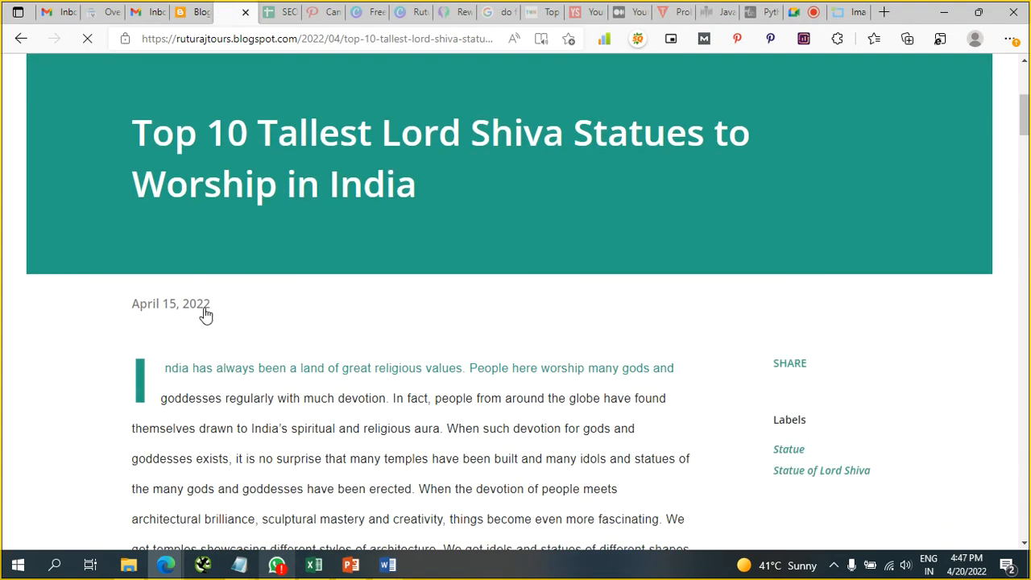
Try to switch on the disabled Show date header option in the Blog Posts settings
left_click(197, 9)
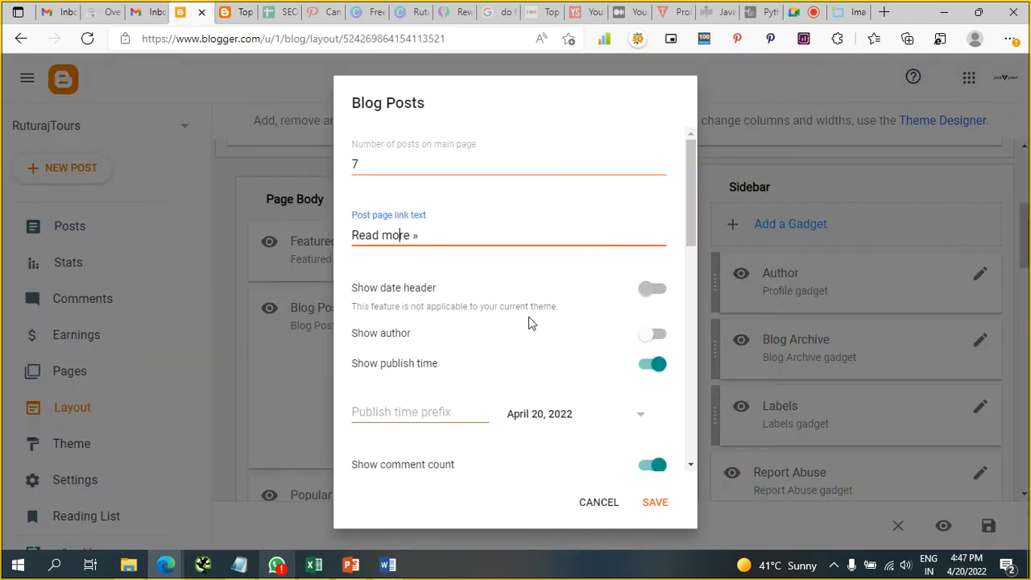
left_click(650, 288)
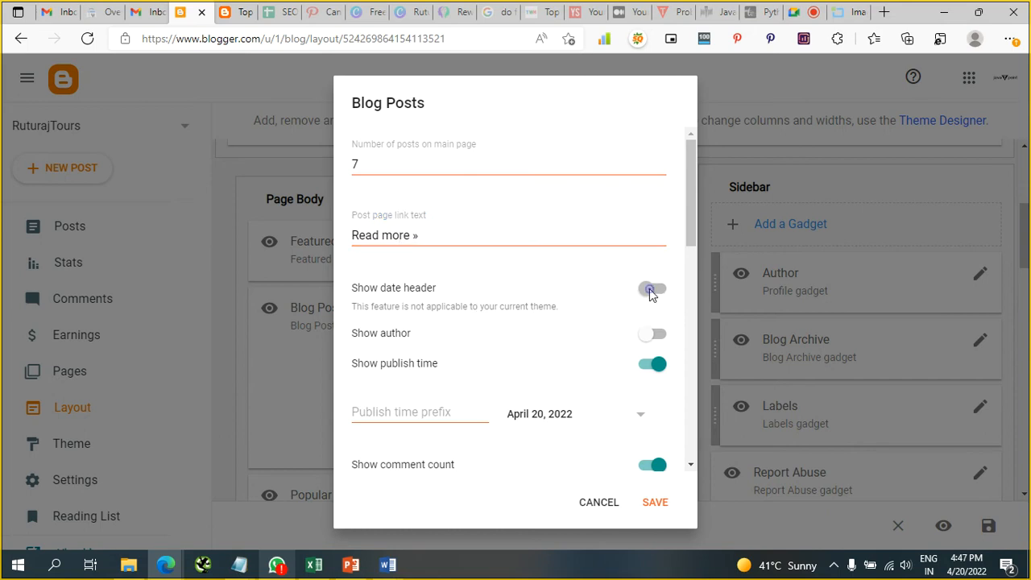
left_click(649, 288)
Return to the Shiva statues post and review it from the top
left_click(234, 12)
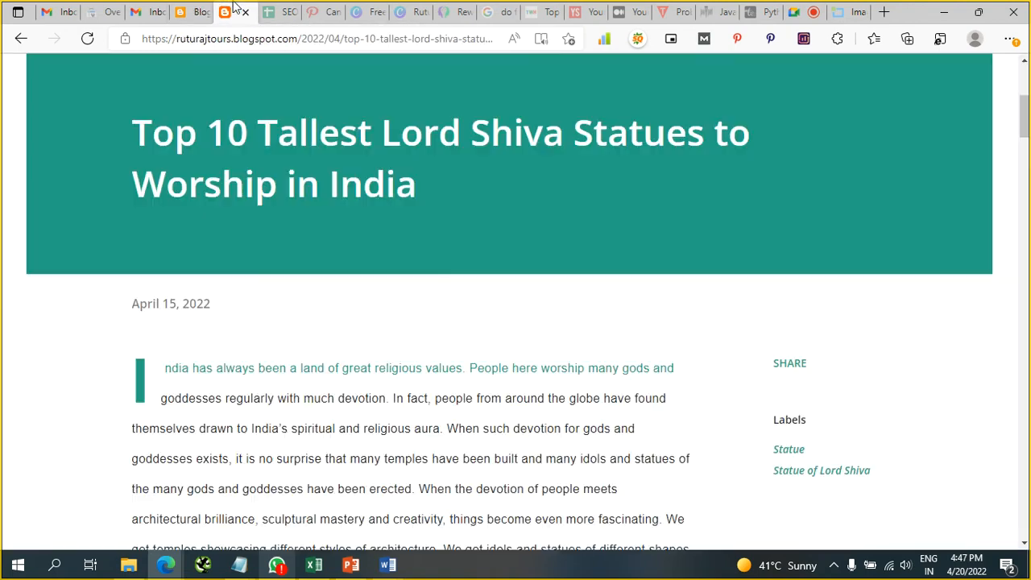
scroll(304, 346, "down", 15)
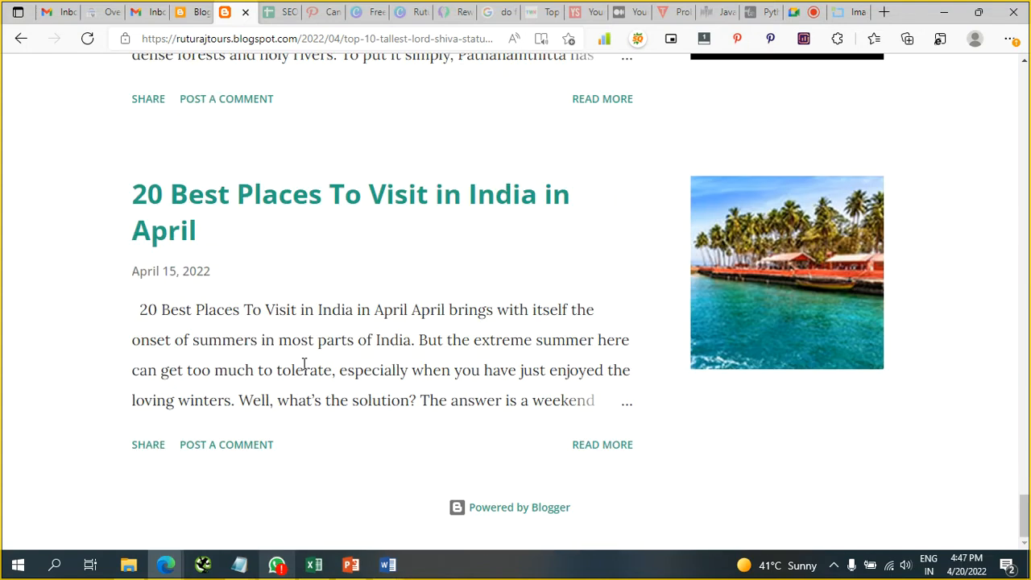
key("Home")
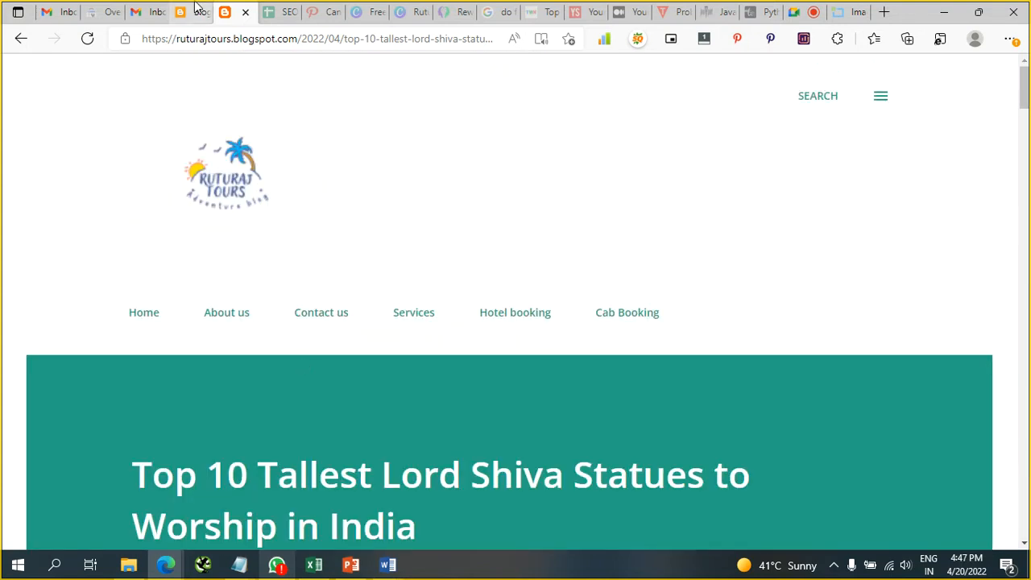
scroll(261, 279, "down", 6)
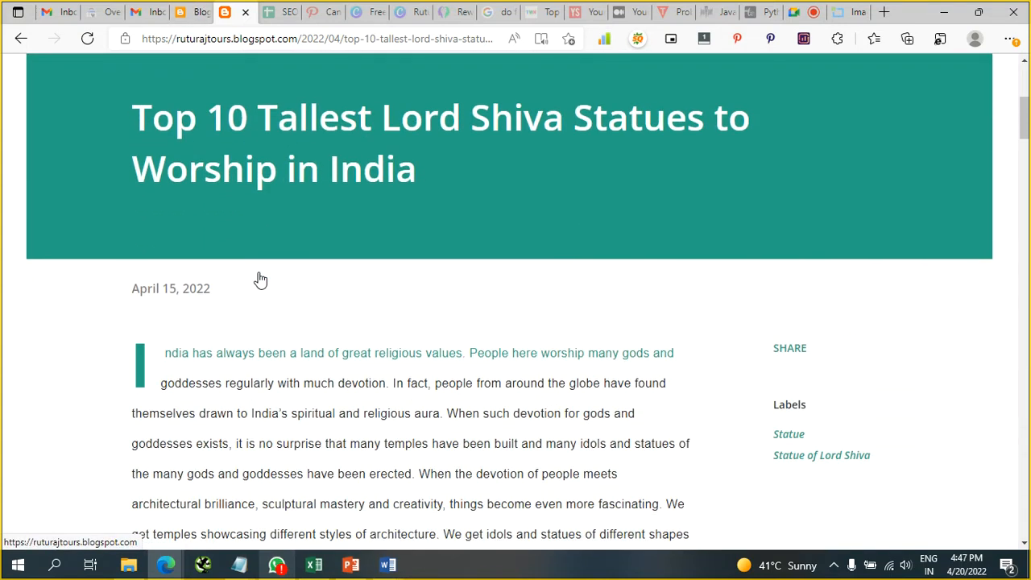
scroll(260, 279, "up", 3)
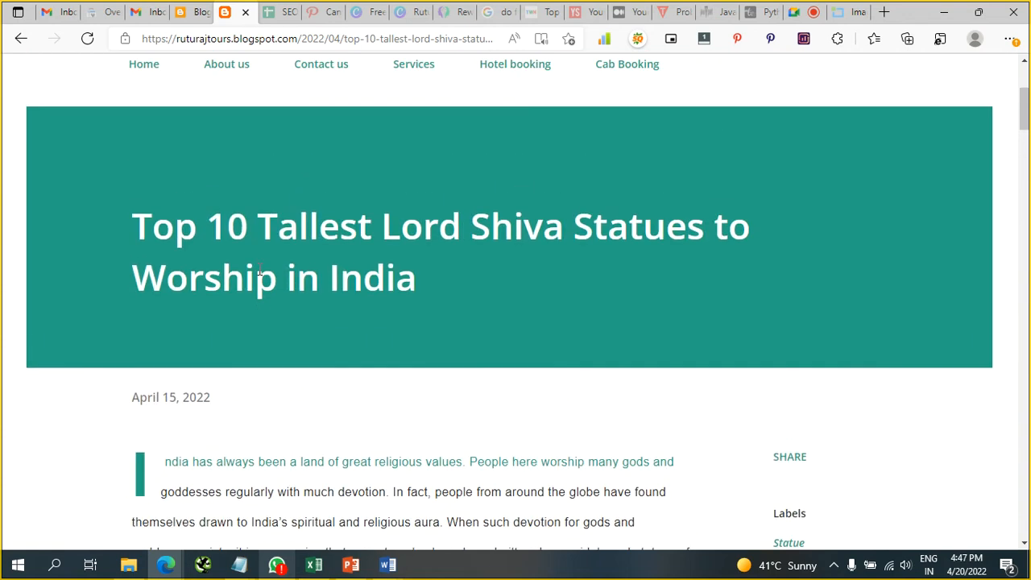
Turn on the author byline and set the Author format to 'By' followed by the author's name
left_click(183, 8)
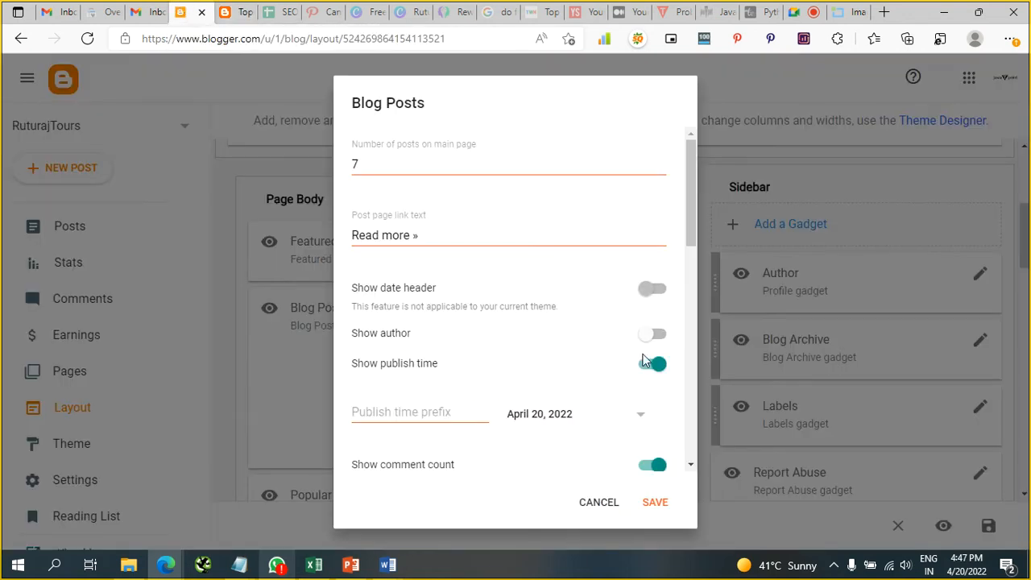
left_click(650, 337)
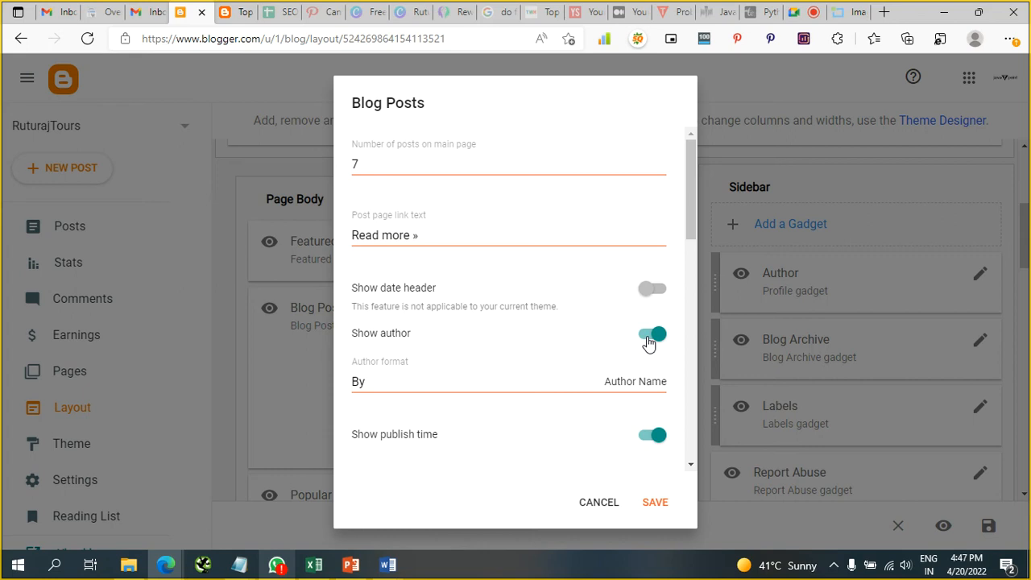
left_click(472, 386)
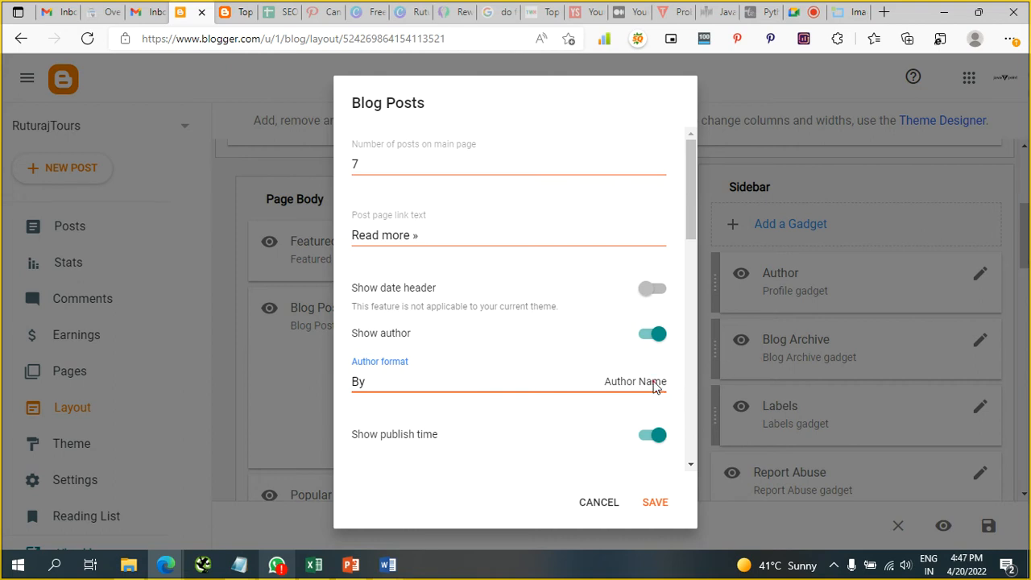
left_click(590, 386)
left_click(627, 382)
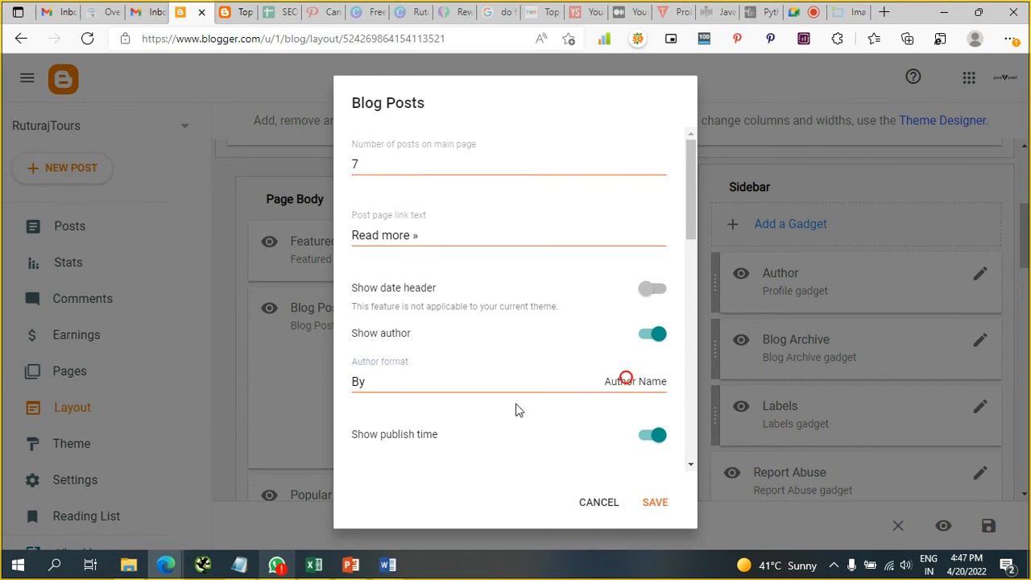
left_click(499, 388)
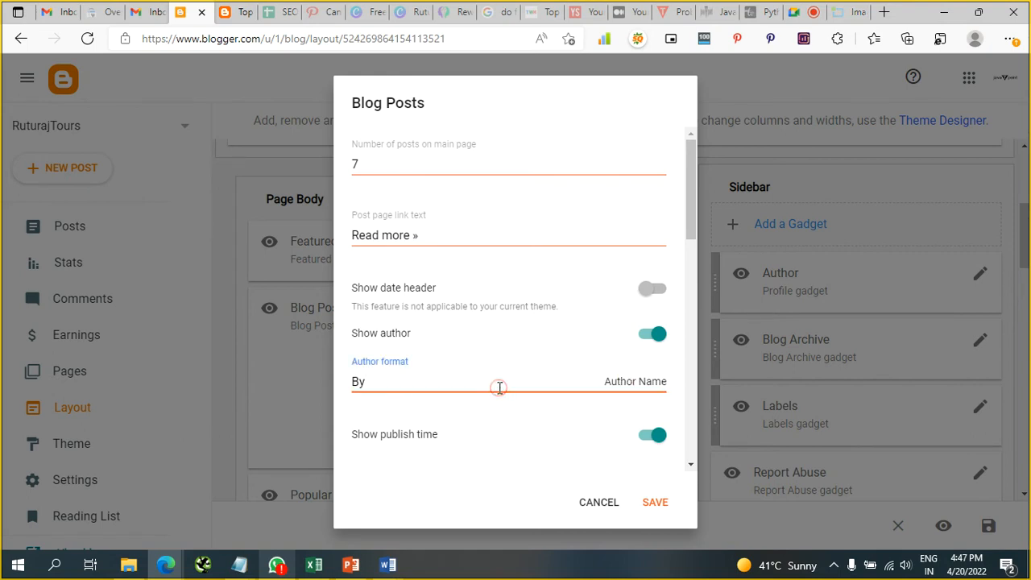
type("Mahesh Sharma")
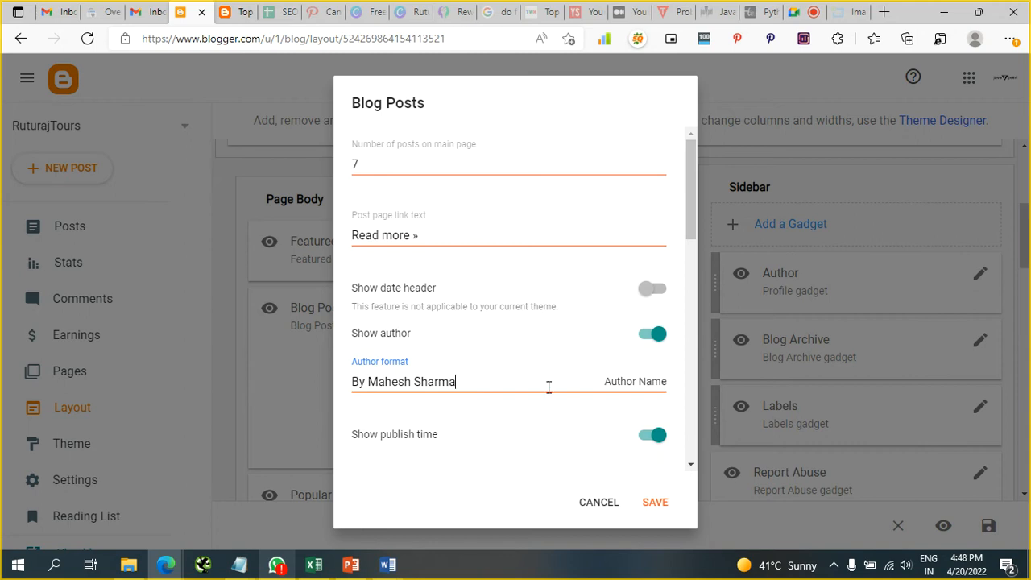
Save the Blog Posts gadget settings and view the published post
scroll(548, 388, "down", 2)
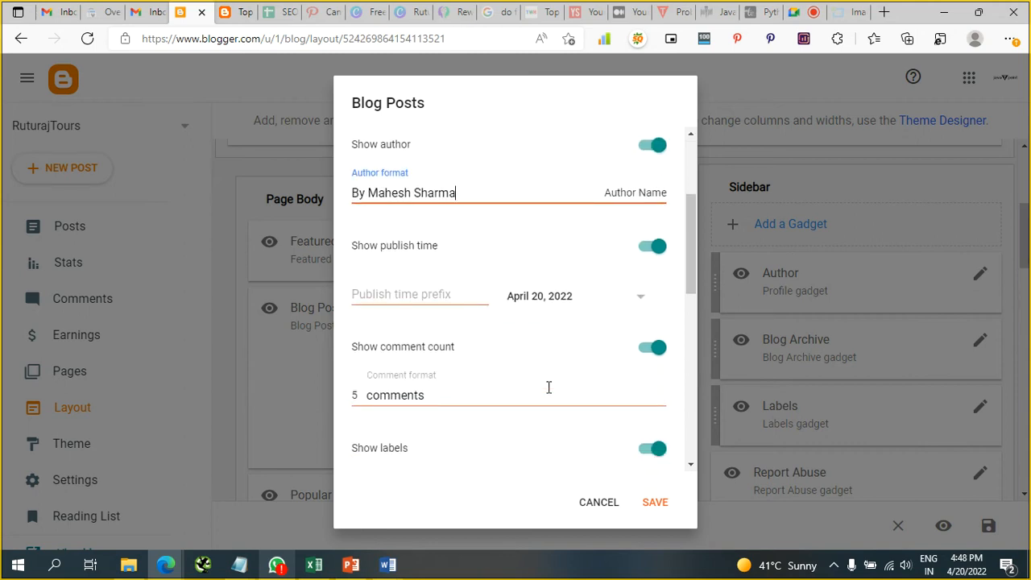
left_click(656, 503)
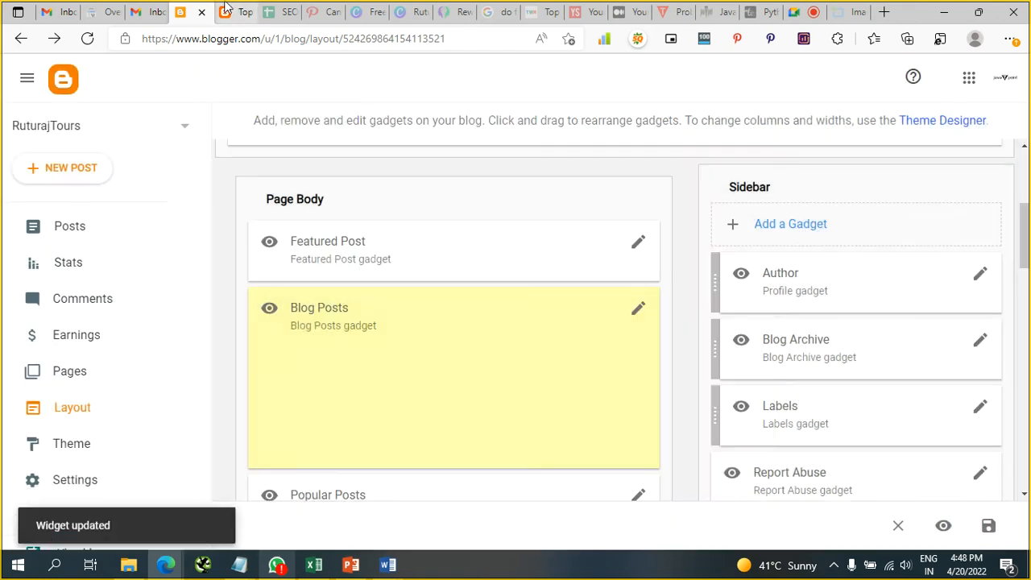
left_click(237, 11)
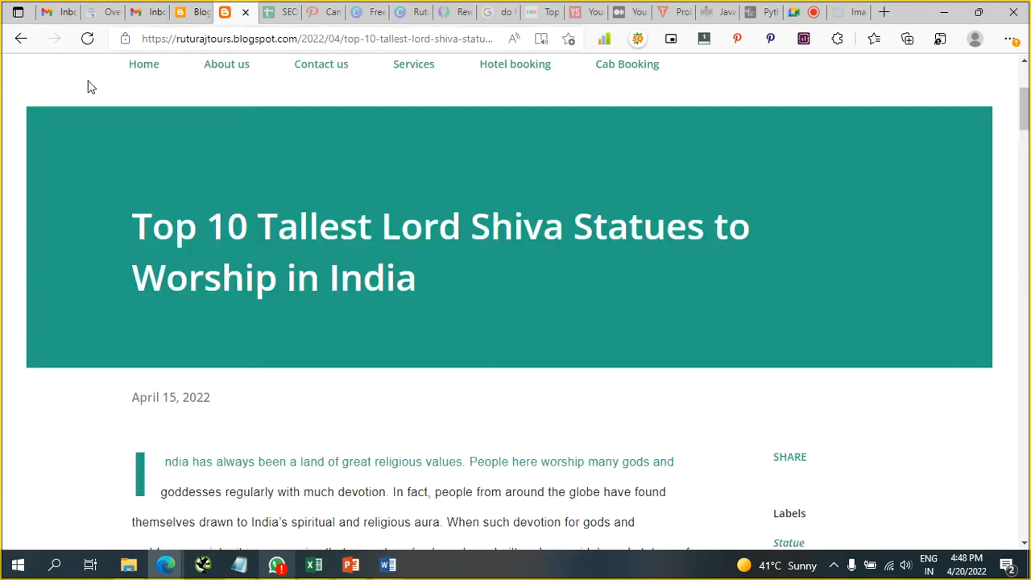
Reload the Shiva statues post to check the new 'By' byline, then return to the Layout page
left_click(93, 41)
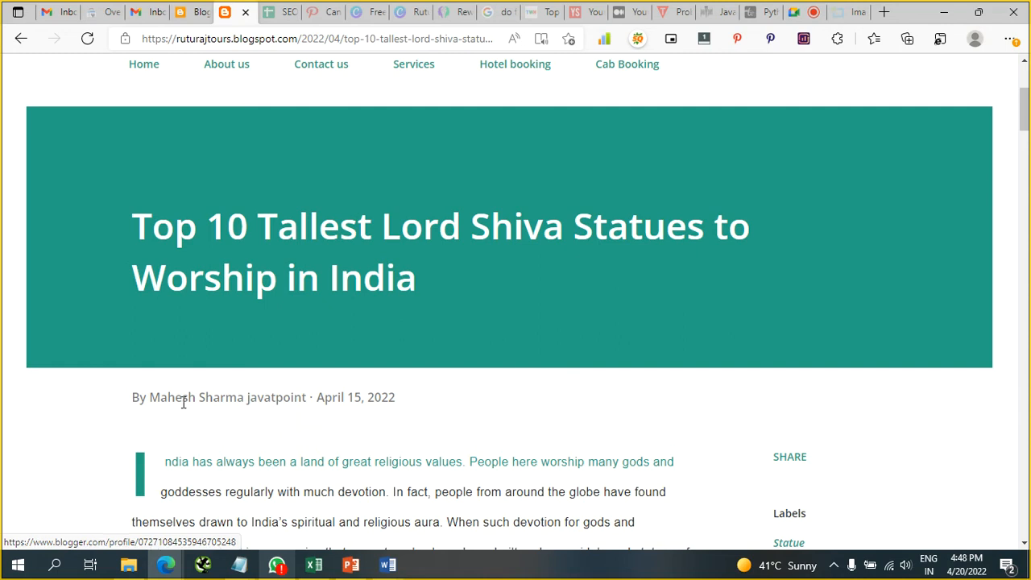
left_click(201, 9)
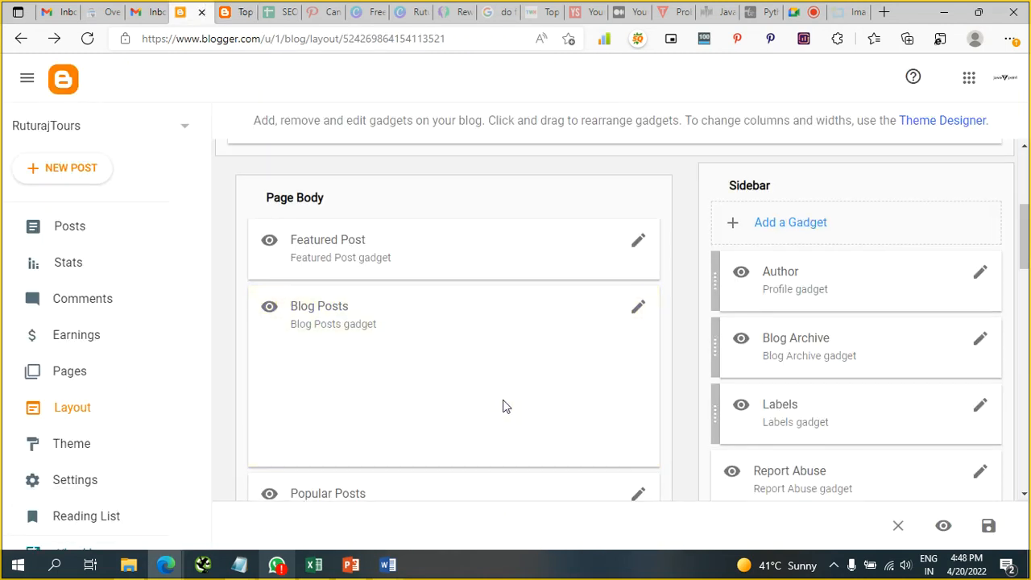
scroll(503, 400, "down", 2)
scroll(503, 406, "down", 2)
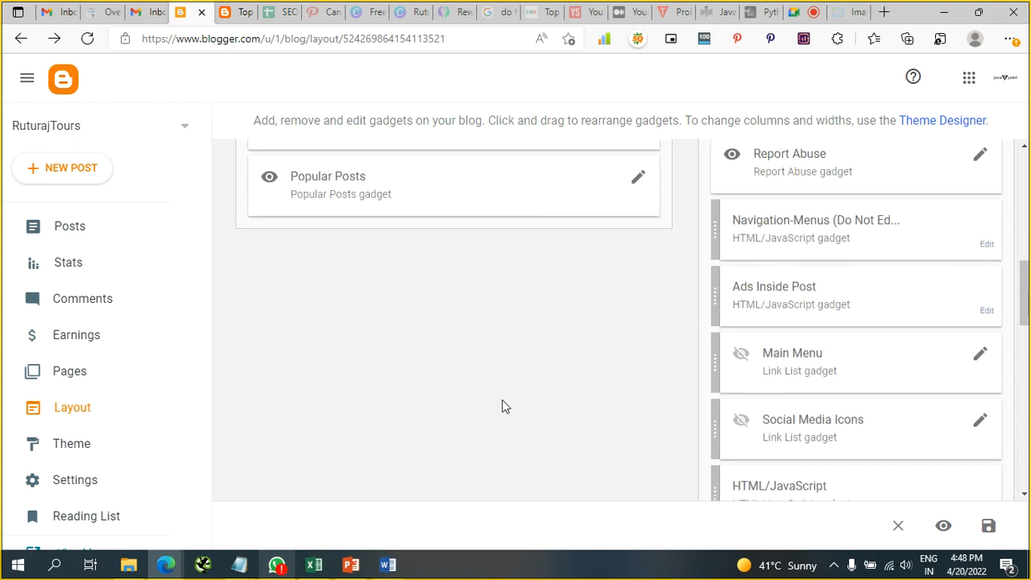
scroll(503, 407, "up", 3)
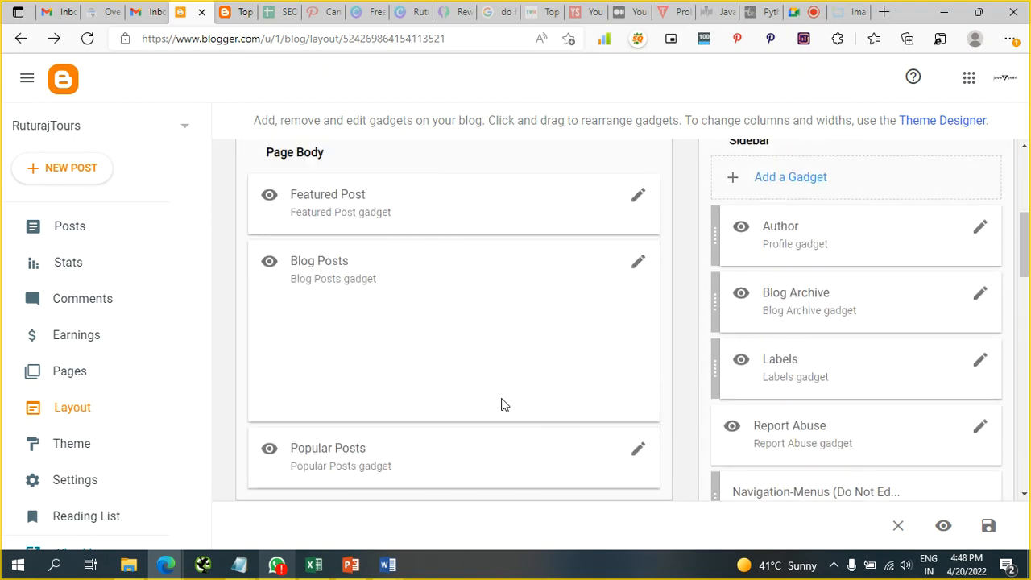
Reopen the Blog Posts settings, delete the author's name so the format reads 'By', and review the options
left_click(638, 266)
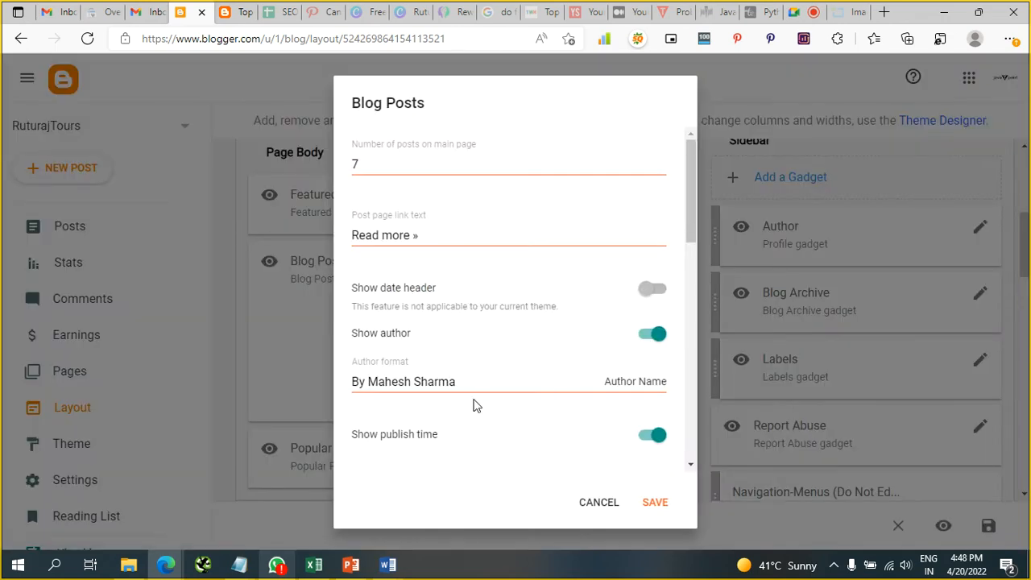
left_click(482, 373)
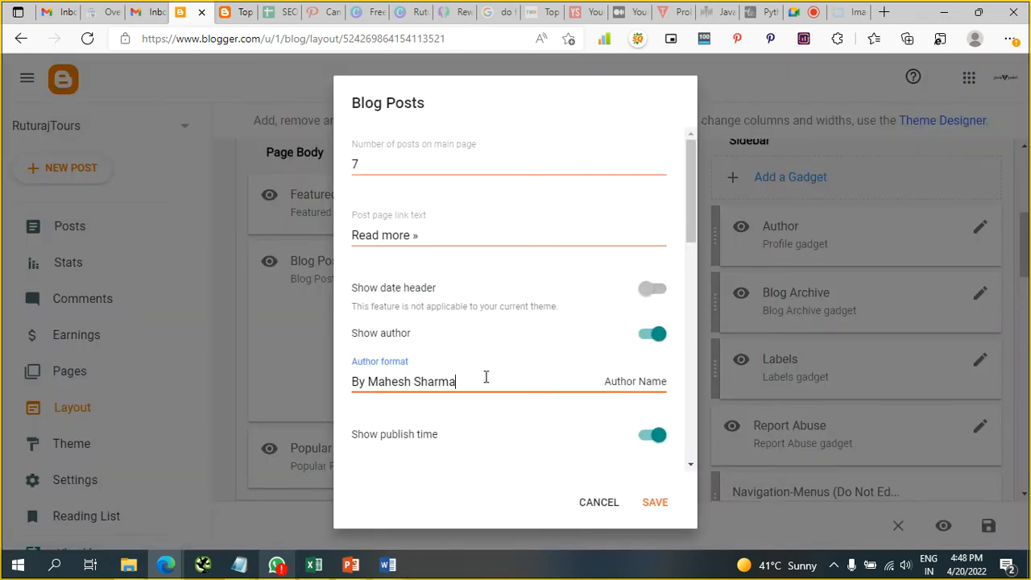
key("BackSpace")
key("BackSpace")
key("BackSpace")
key("BackSpace")
key("BackSpace")
key("BackSpace")
key("BackSpace")
key("BackSpace")
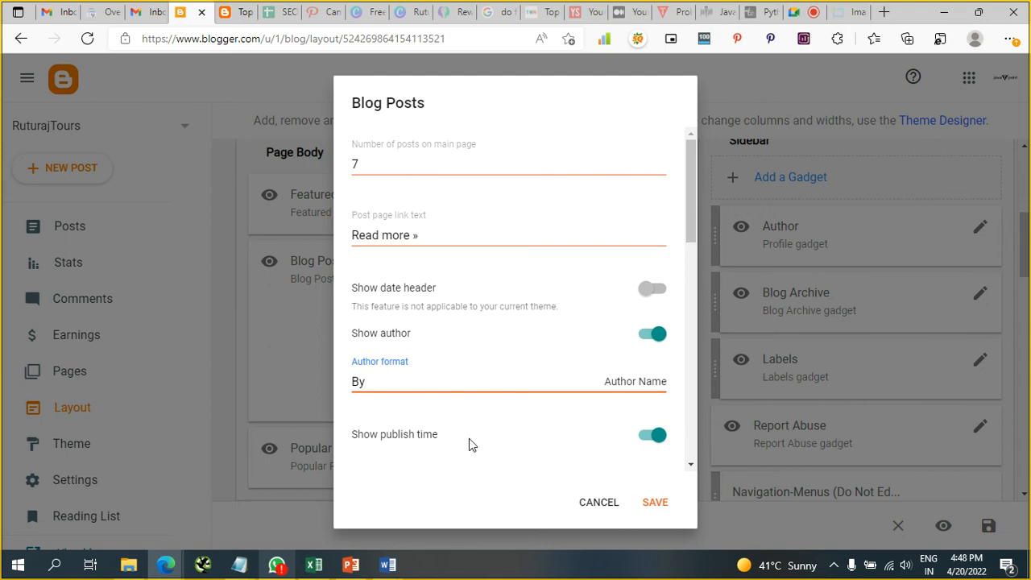
scroll(475, 444, "down", 3)
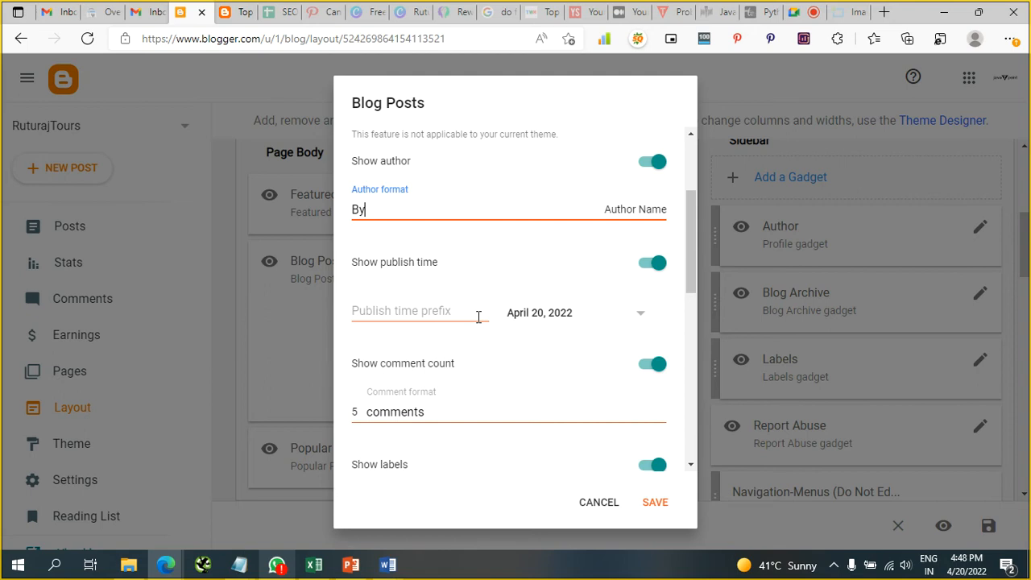
scroll(479, 317, "down", 1)
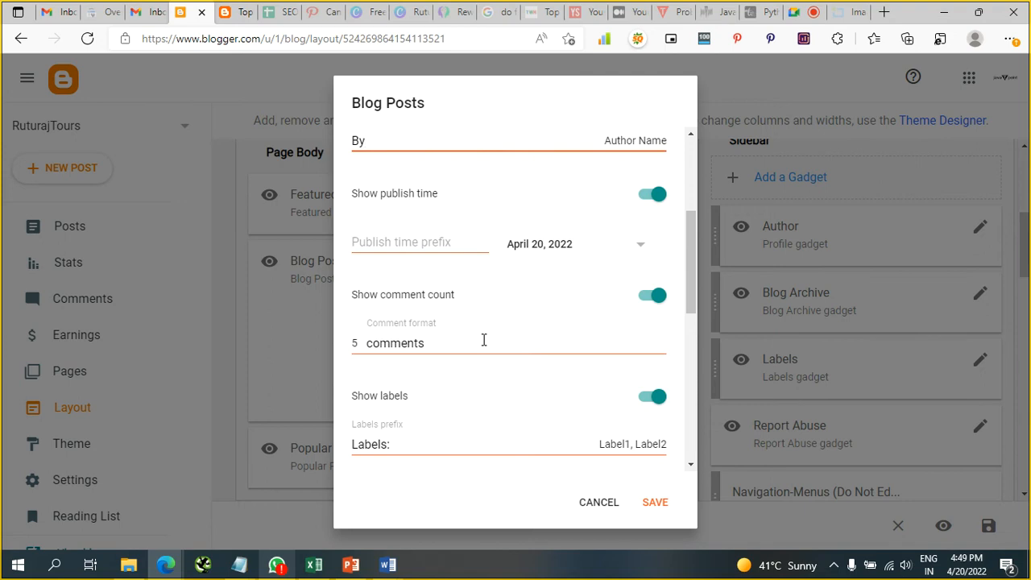
scroll(476, 388, "down", 2)
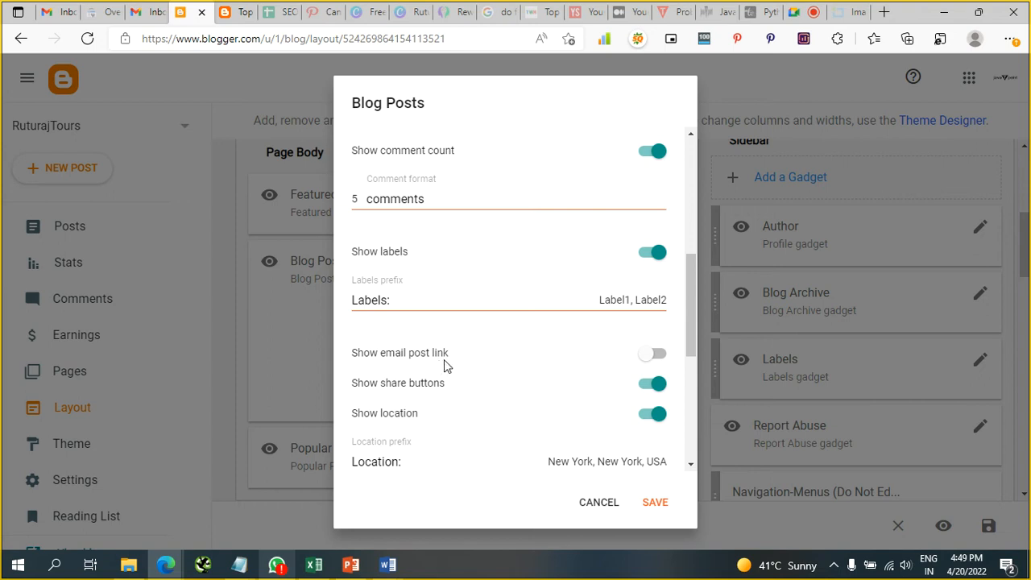
Turn on Show email post link in the Blog Posts settings
left_click(650, 355)
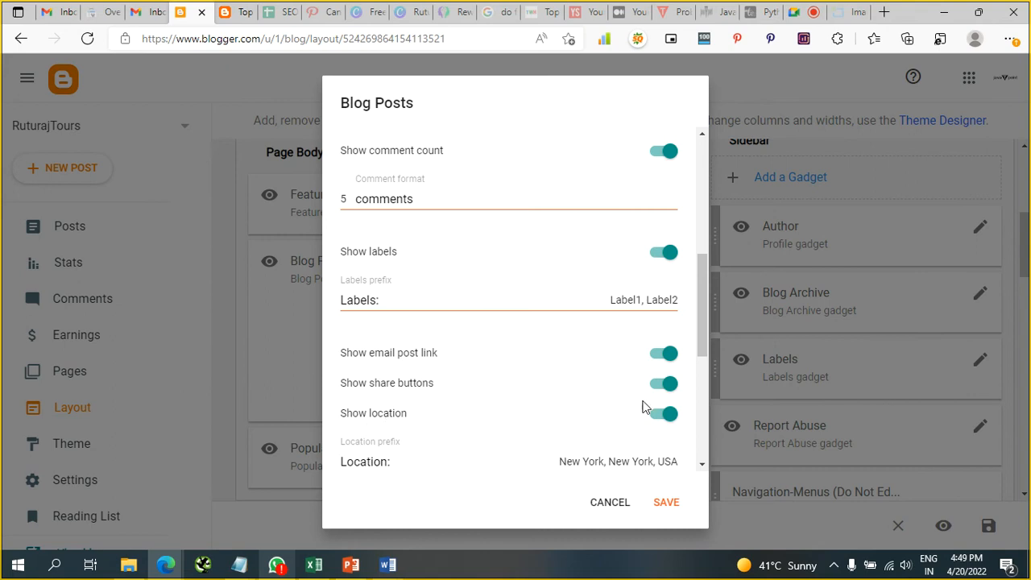
scroll(576, 425, "down", 3)
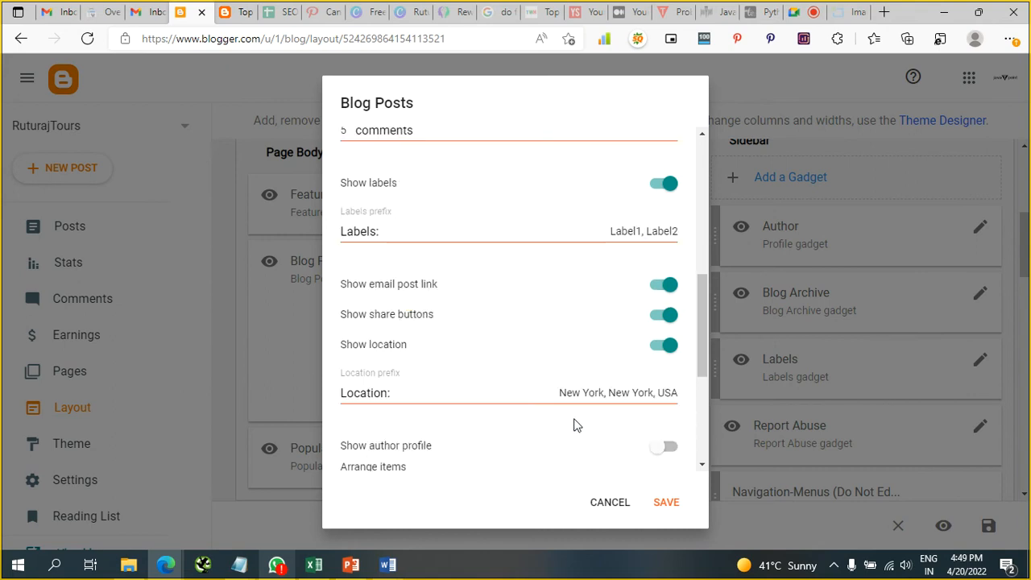
scroll(576, 426, "down", 4)
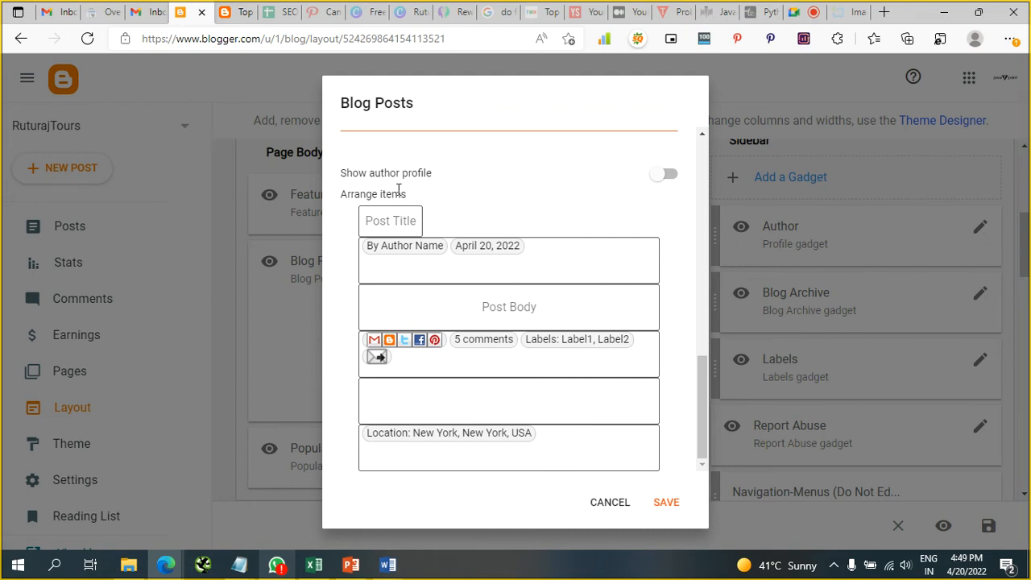
Toggle Show author profile several times, leaving it switched off
left_click(668, 176)
left_click(668, 176)
left_click(668, 176)
left_click(668, 176)
left_click(668, 175)
scroll(594, 314, "down", 1)
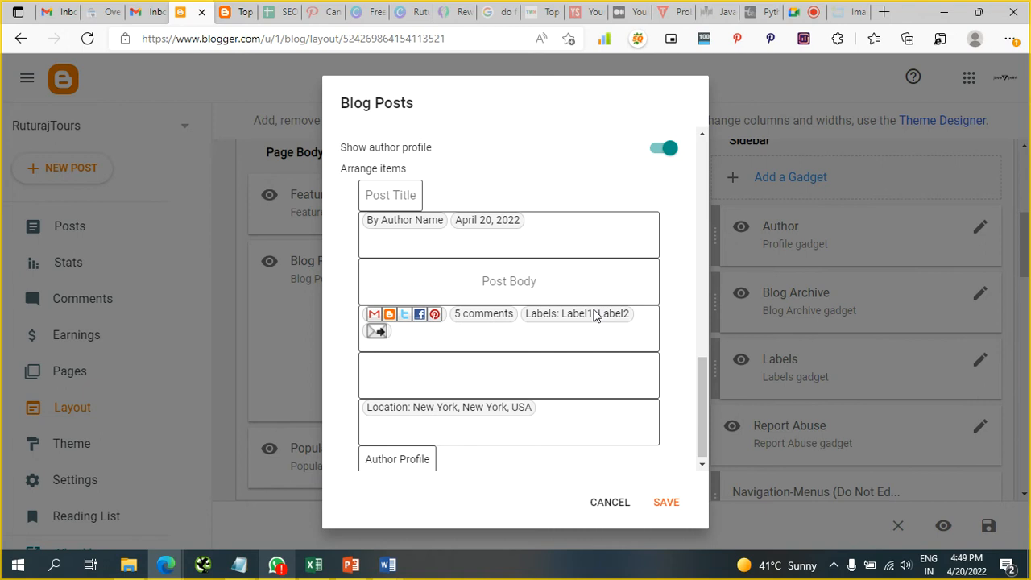
left_click(668, 145)
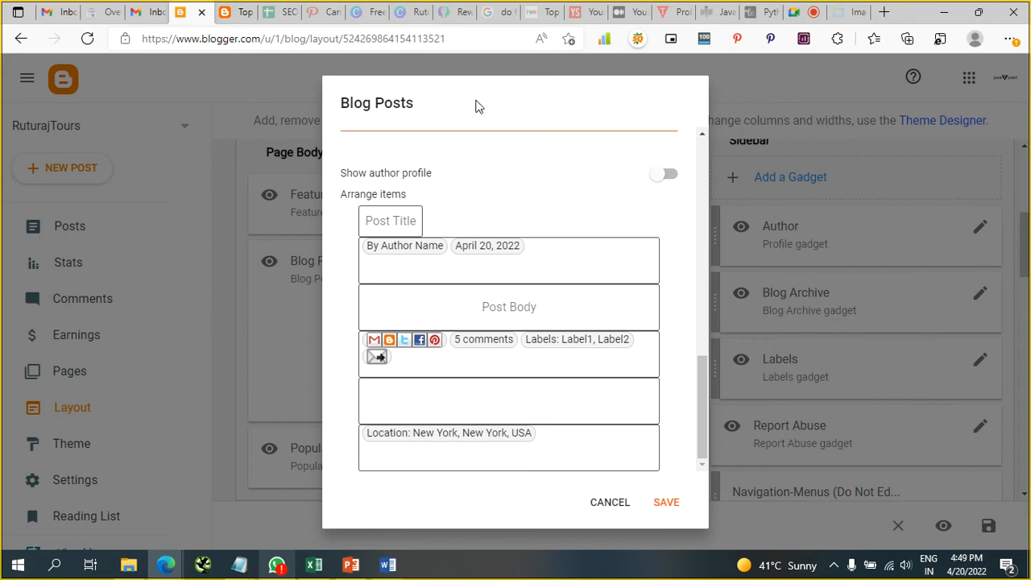
Scroll through the published Shiva statues post
left_click(238, 11)
scroll(337, 385, "down", 20)
scroll(337, 385, "down", 20)
scroll(337, 385, "down", 20)
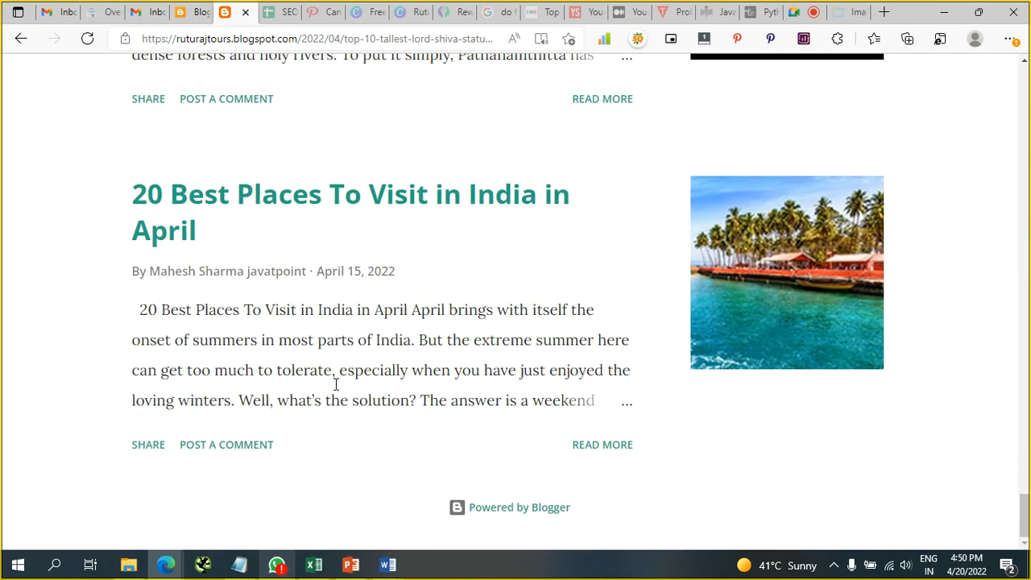
Return to the Blog Posts settings and switch Show author profile on
scroll(337, 384, "up", 8)
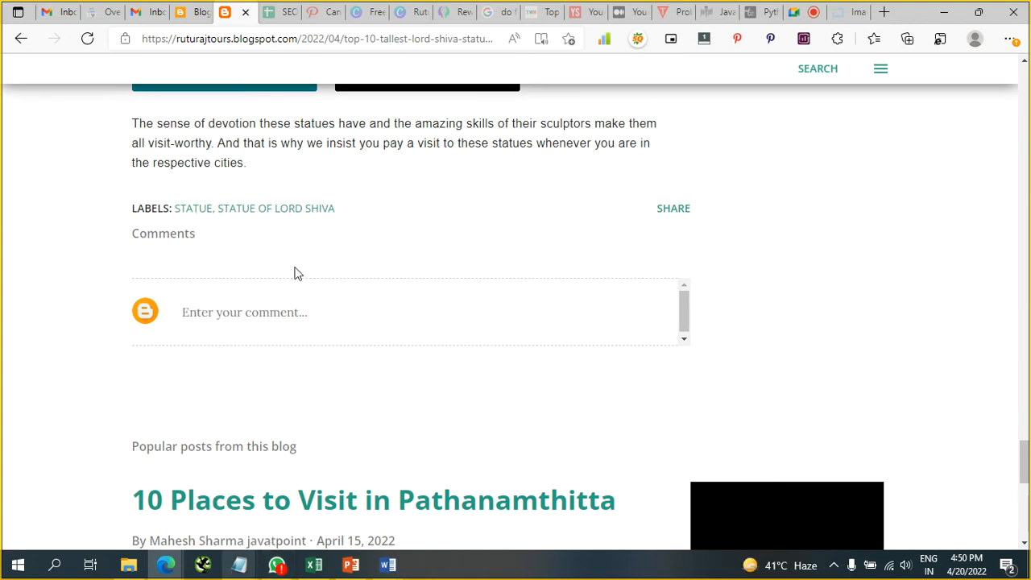
left_click(186, 10)
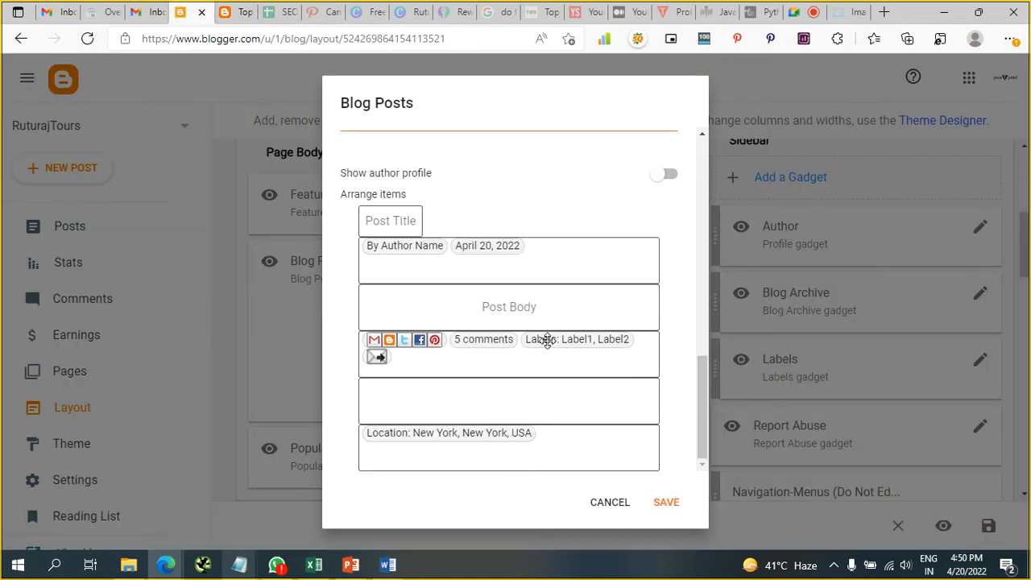
left_click(666, 174)
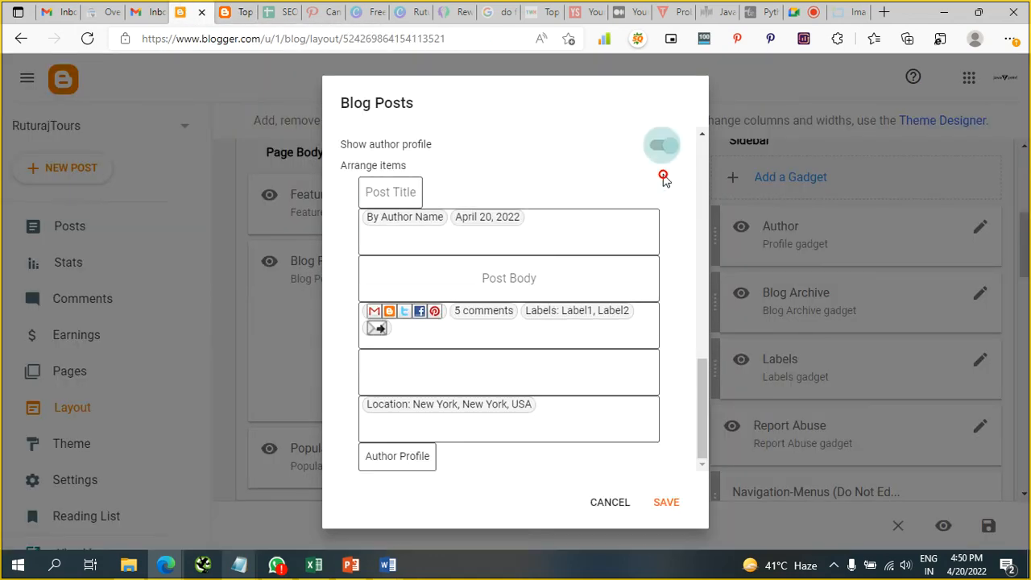
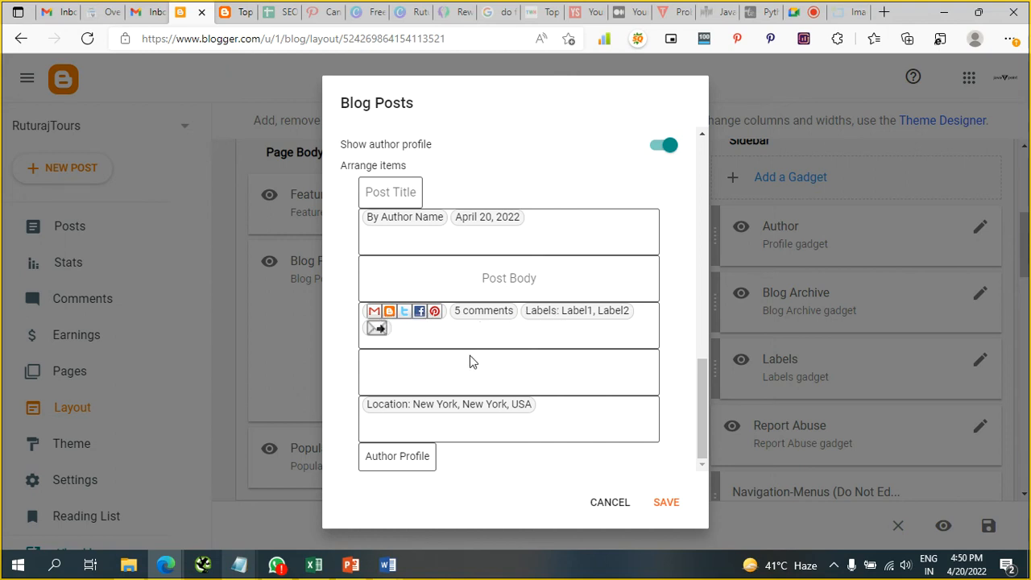
Save the Blog Posts gadget settings and reload the live Shiva statues post to check it
left_click(456, 378)
left_click(666, 502)
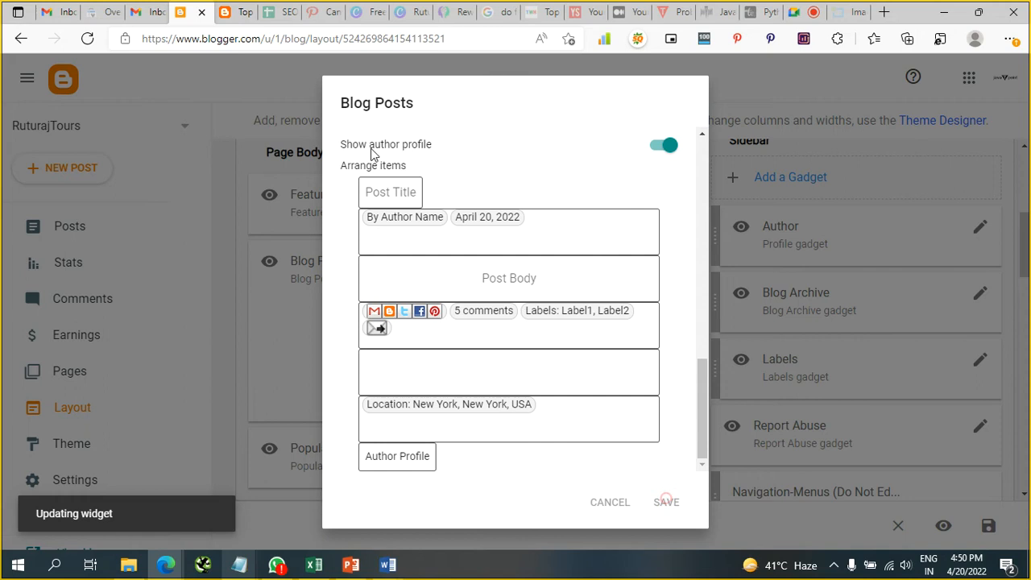
left_click(235, 10)
left_click(88, 39)
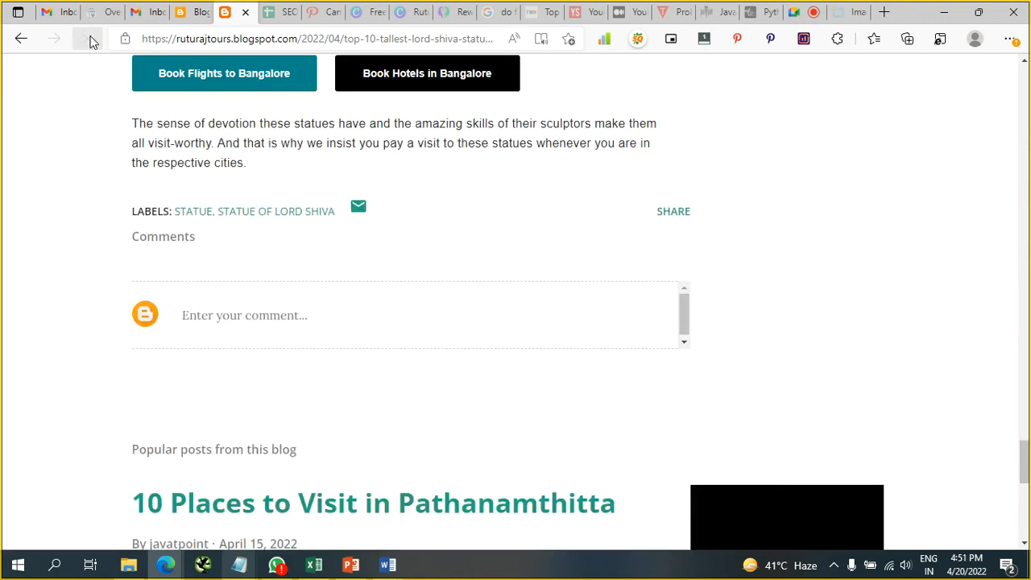
Reload the statues post and check its author byline, April 15, 2022 date and labels down to Keeramangalam
scroll(240, 400, "down", 8)
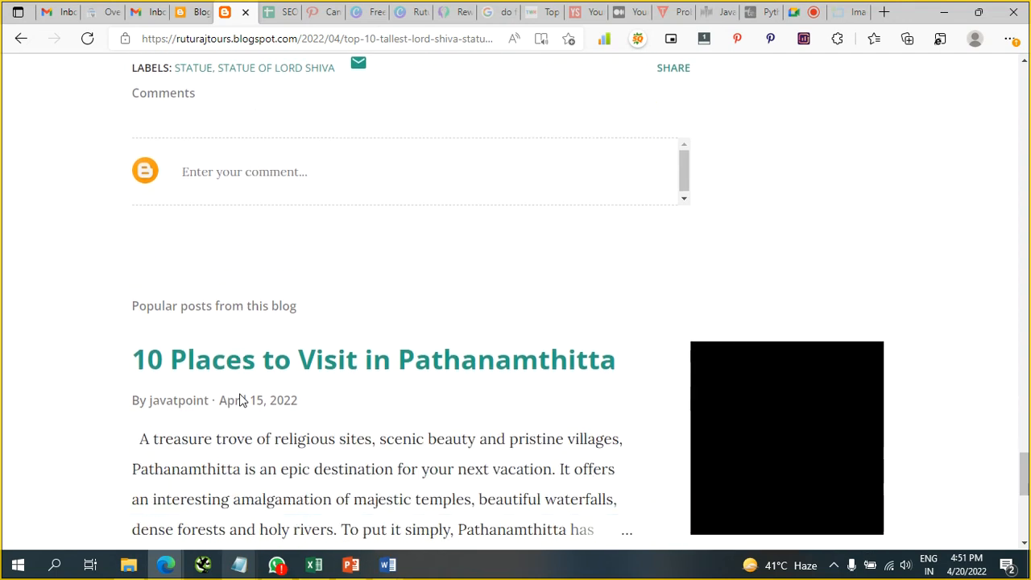
scroll(239, 401, "up", 8)
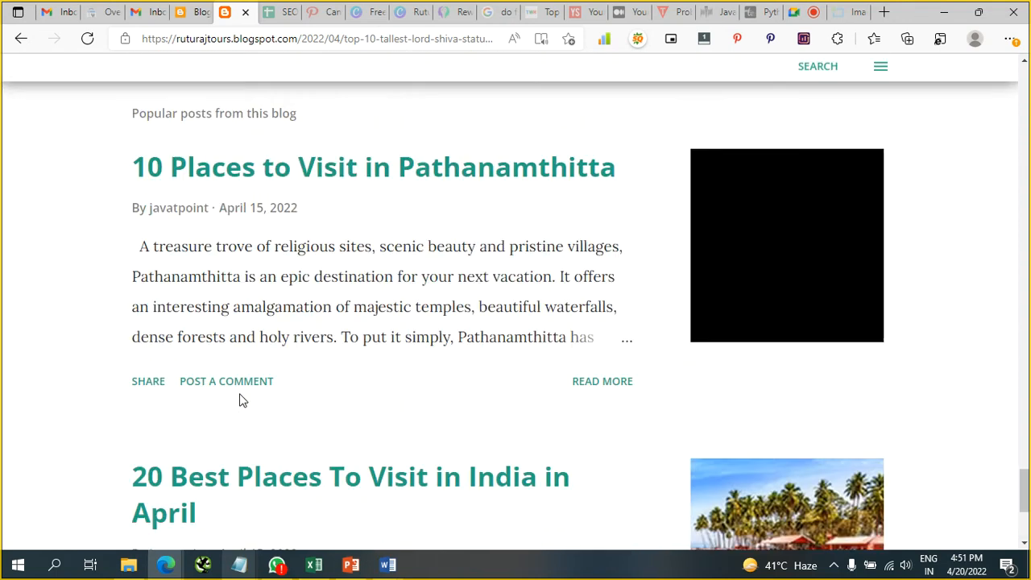
scroll(239, 401, "up", 1)
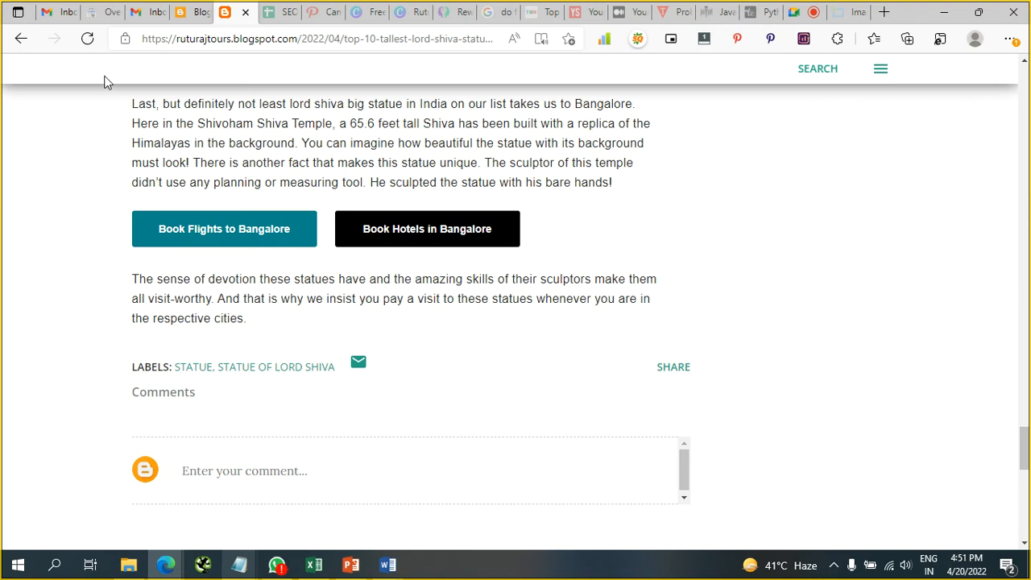
left_click(87, 39)
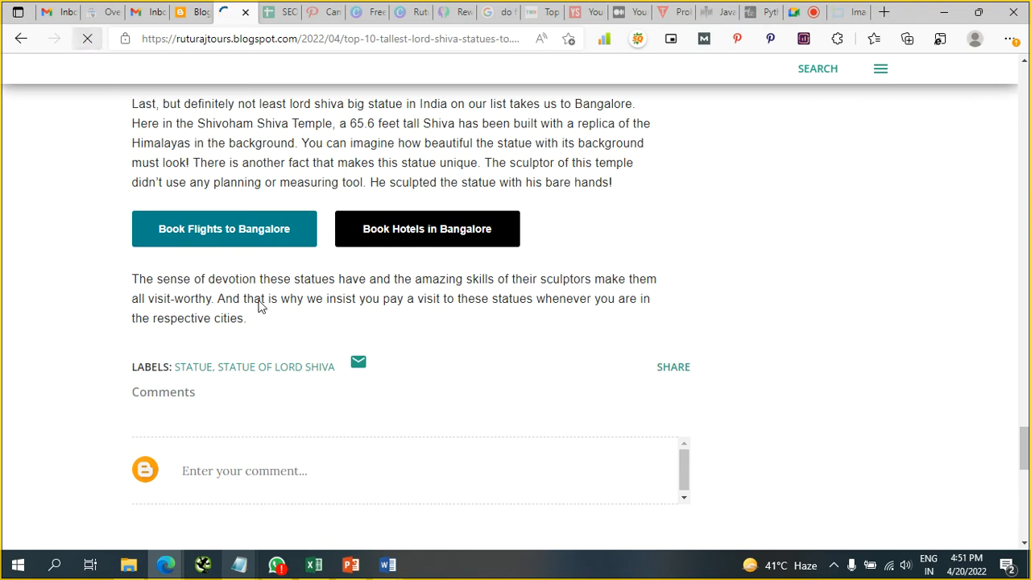
scroll(360, 412, "up", 20)
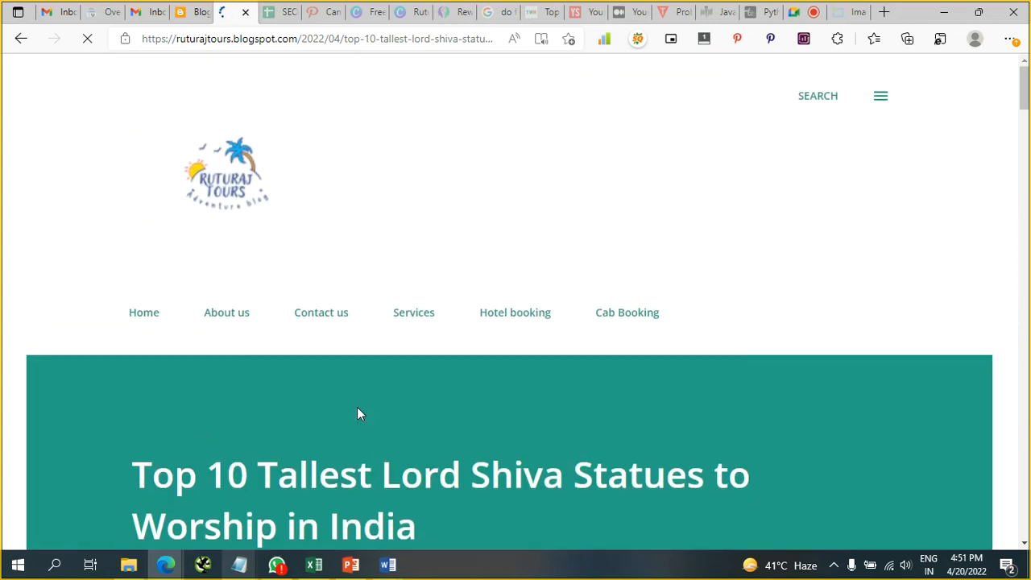
scroll(359, 411, "down", 4)
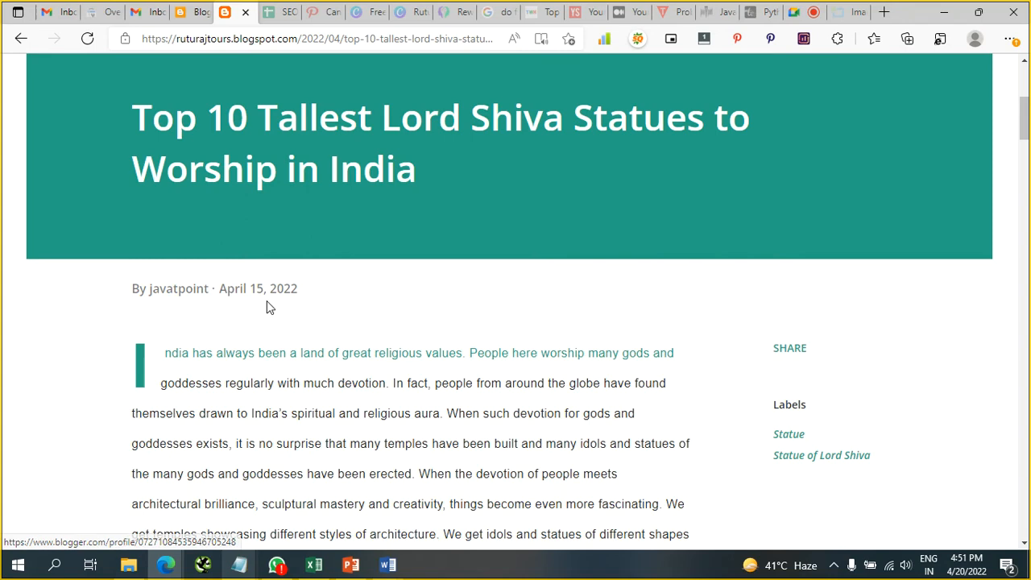
scroll(265, 371, "down", 9)
scroll(265, 373, "down", 10)
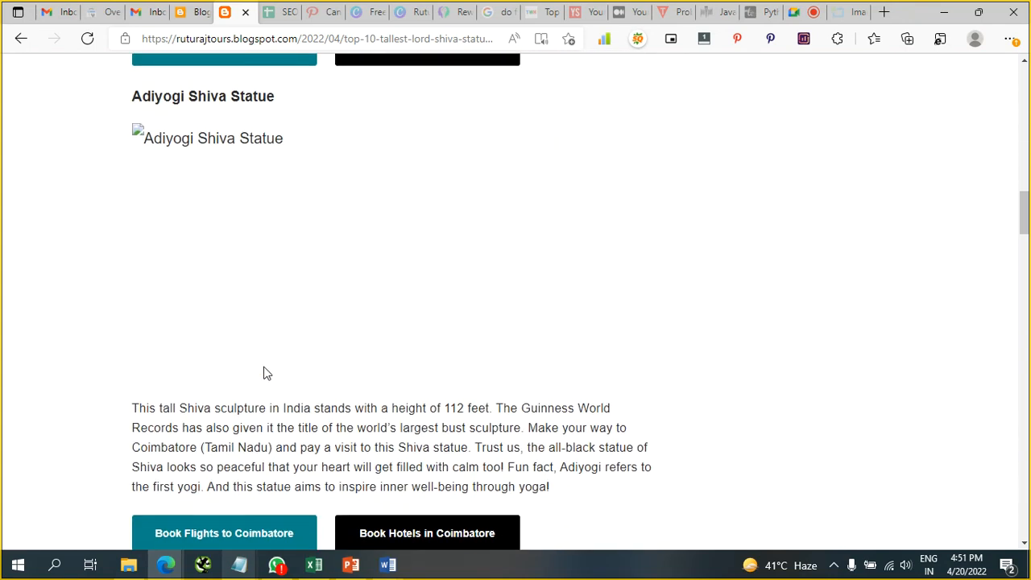
scroll(265, 372, "down", 10)
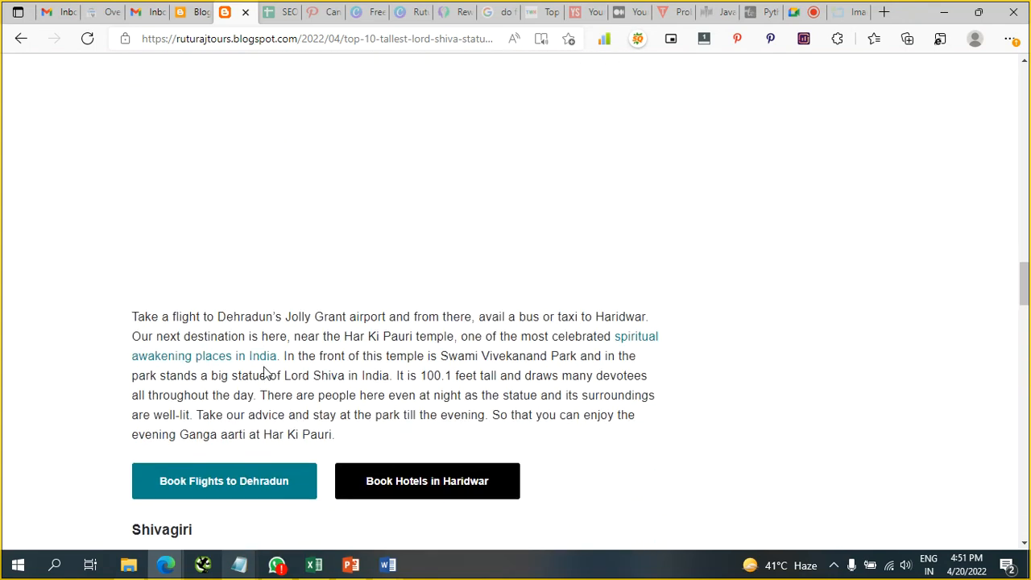
left_click(193, 12)
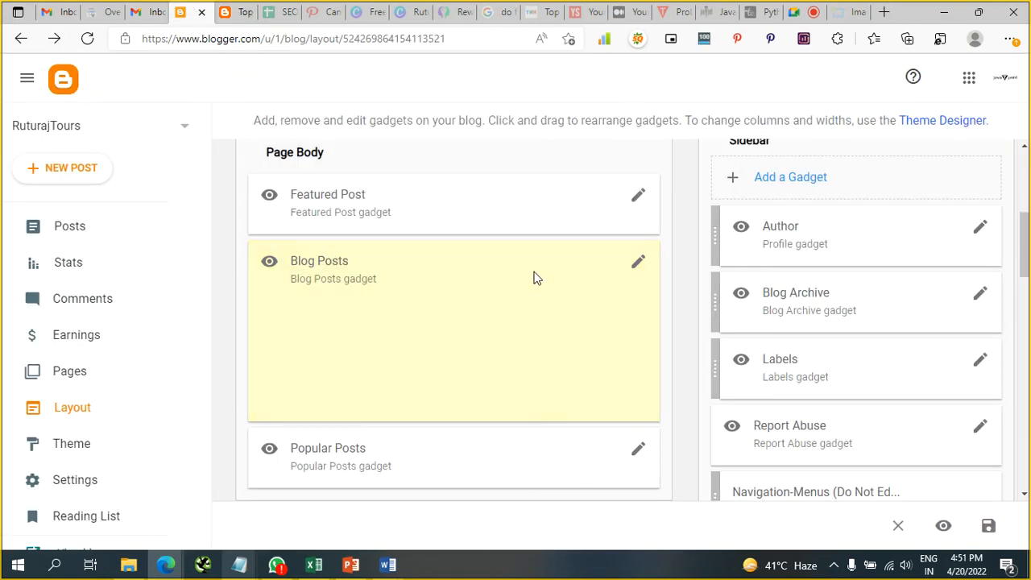
Re-save the Blog Posts gadget settings, with location shown as 'New York, New York, USA'
left_click(638, 264)
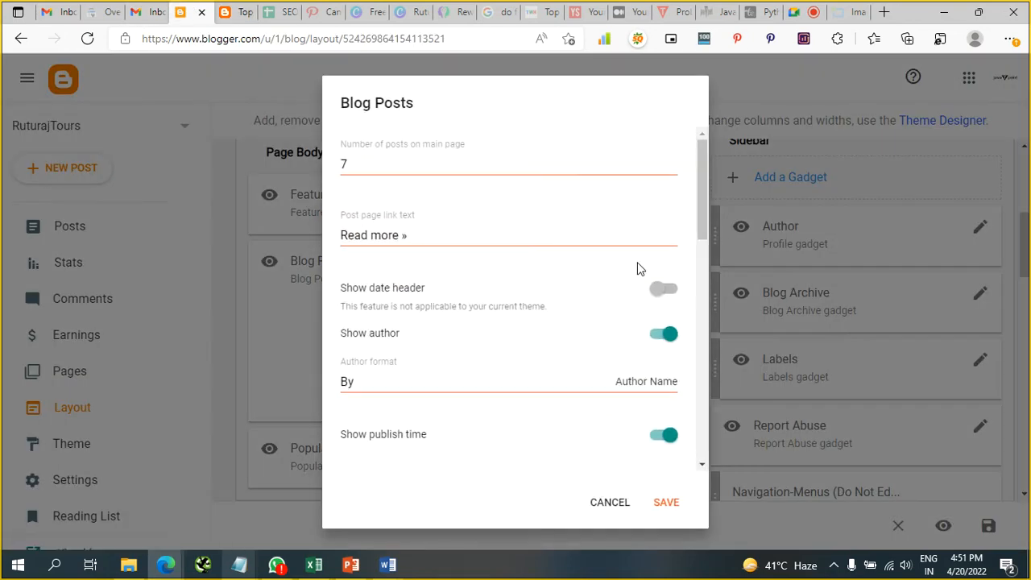
scroll(555, 318, "down", 10)
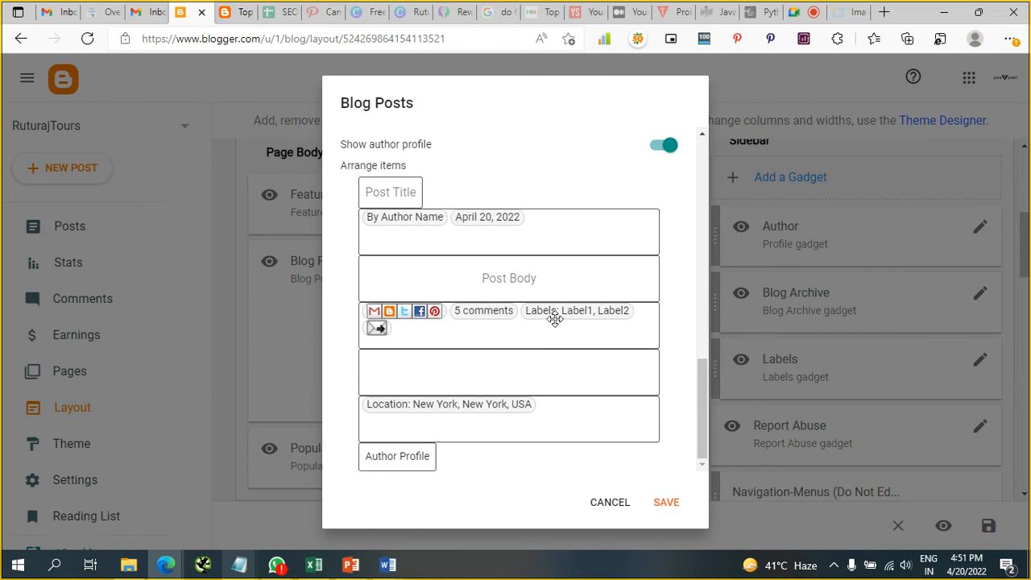
scroll(617, 431, "up", 1)
scroll(617, 431, "up", 1)
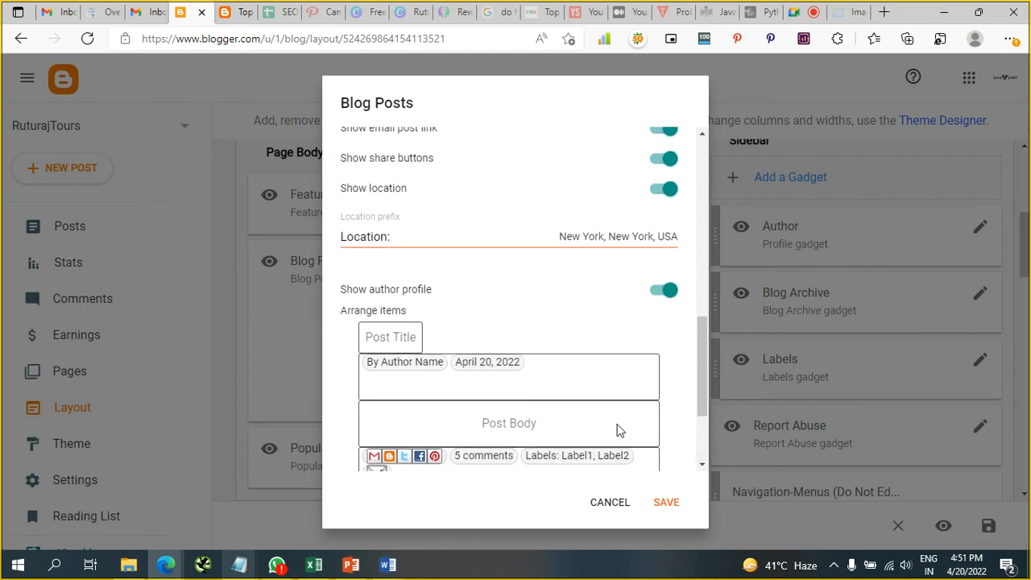
left_click(669, 504)
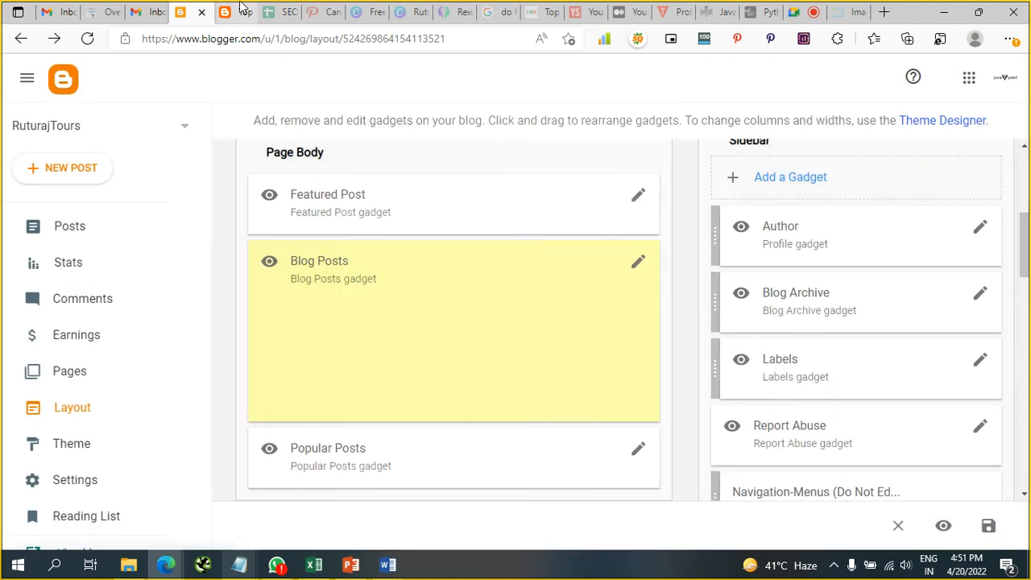
Reload the live statues post to check the update, then return to the Layout page
left_click(240, 10)
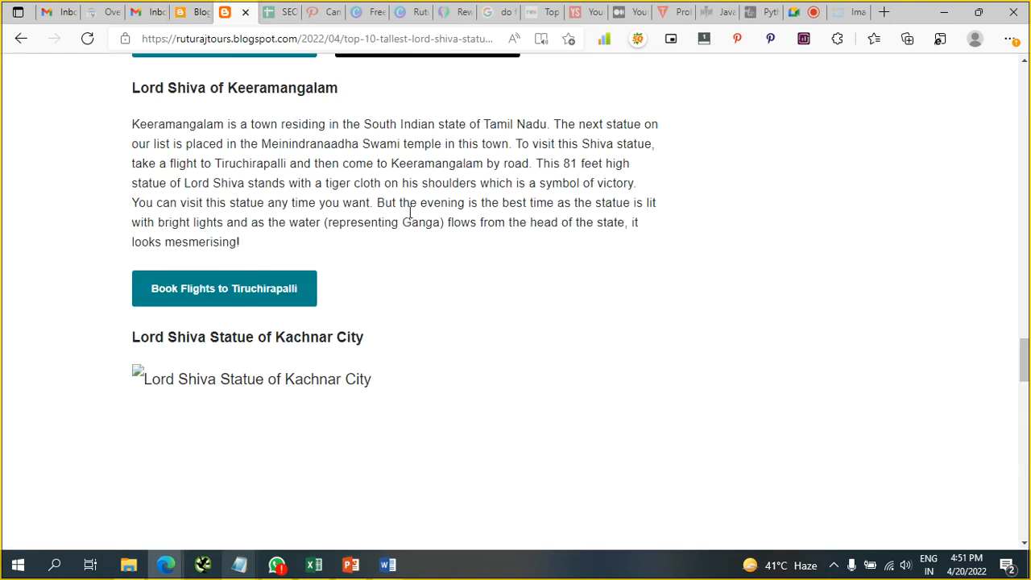
scroll(456, 363, "down", 15)
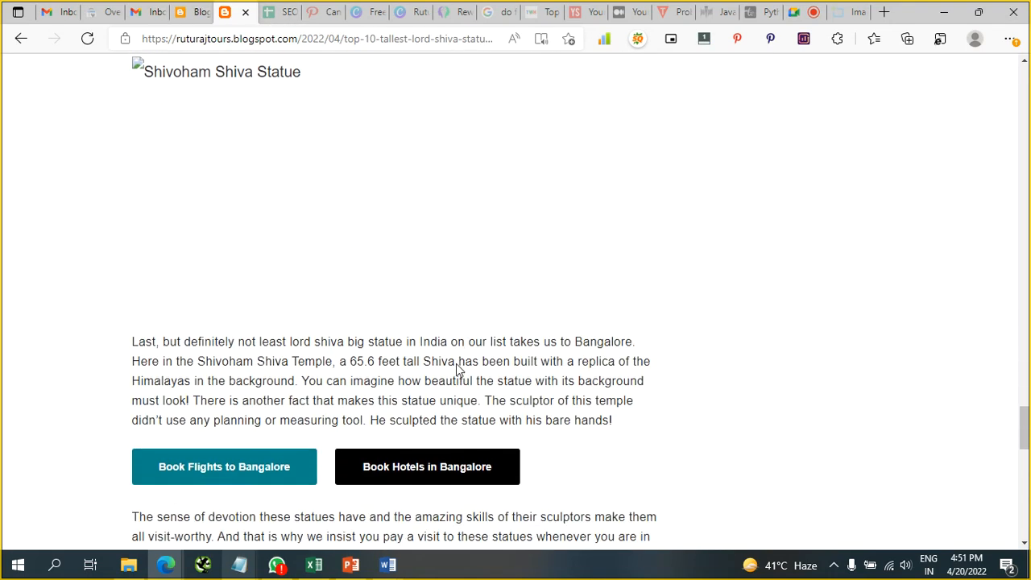
left_click(456, 369)
scroll(456, 369, "up", 2)
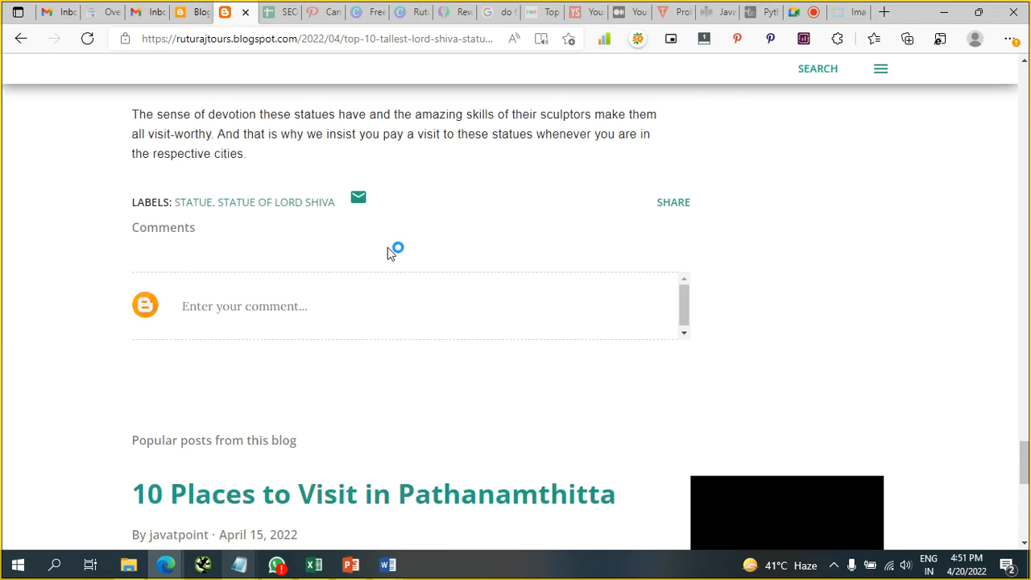
left_click(91, 40)
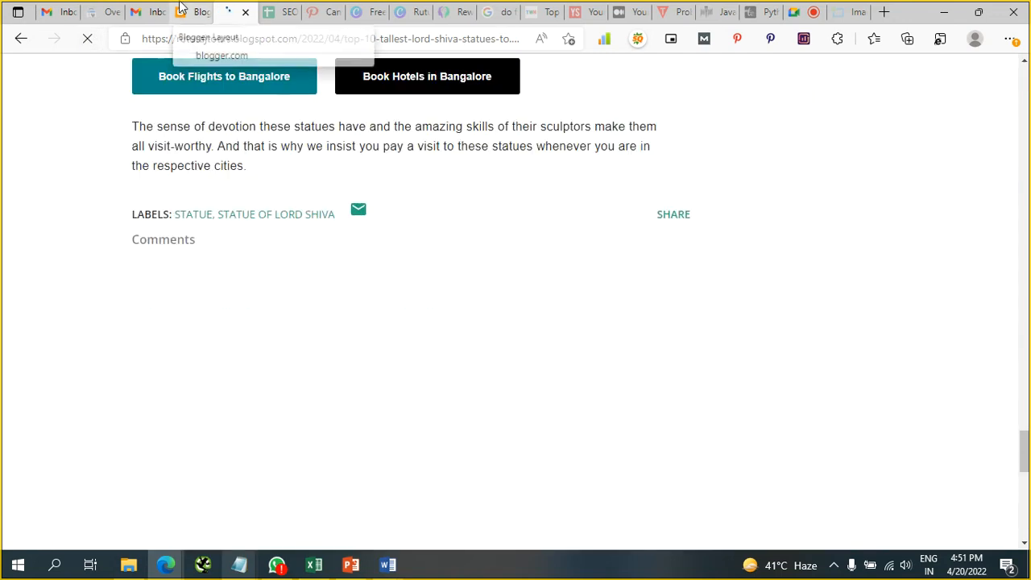
left_click(182, 10)
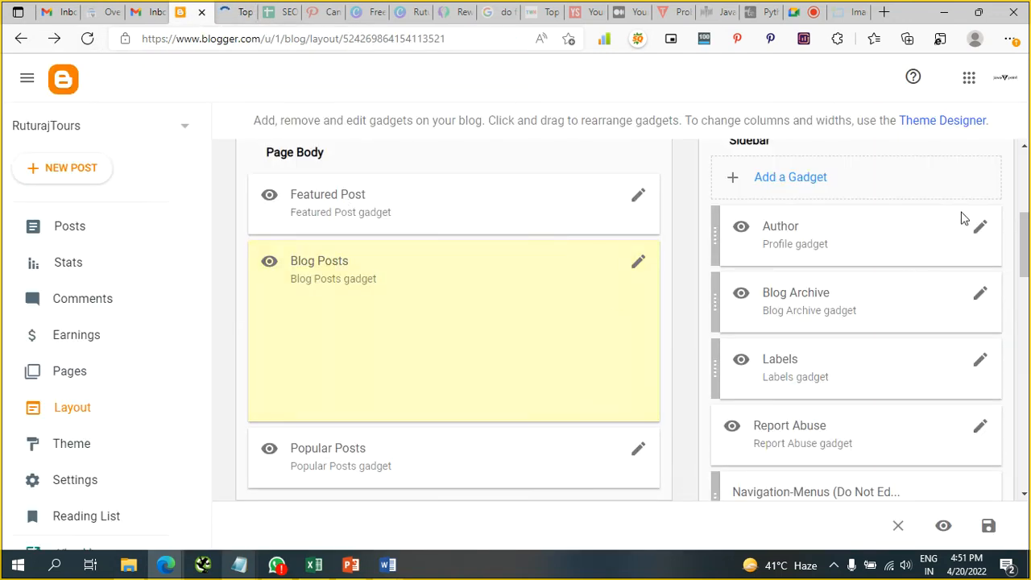
Save the Author gadget unchanged, keeping About Me shown and location hidden
left_click(981, 228)
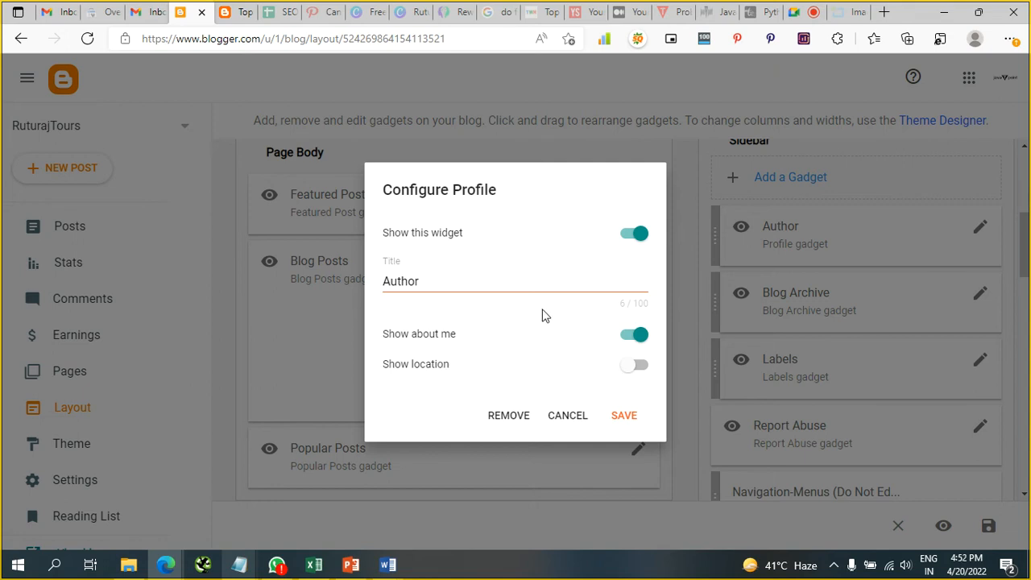
left_click(623, 425)
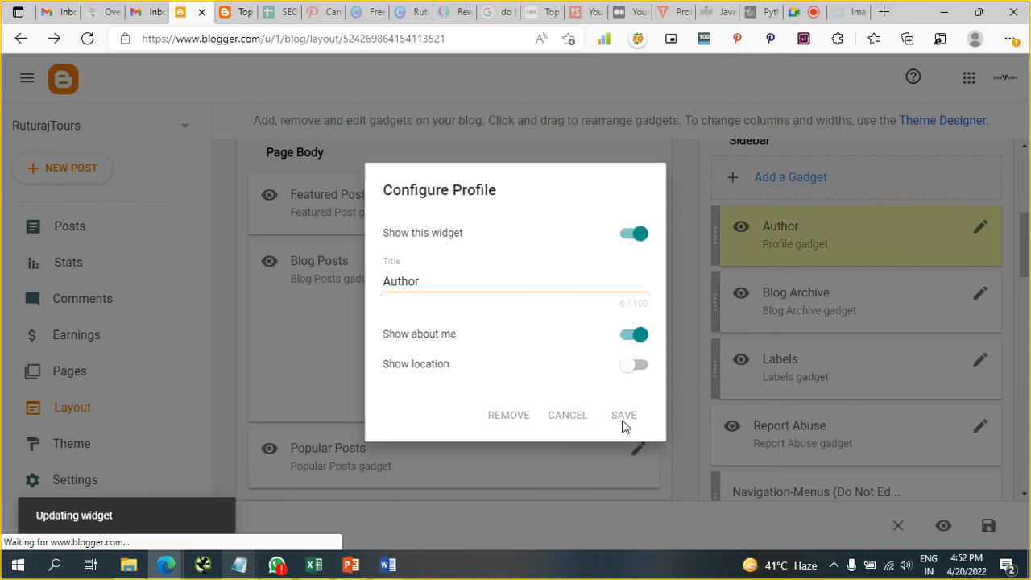
scroll(525, 396, "down", 2)
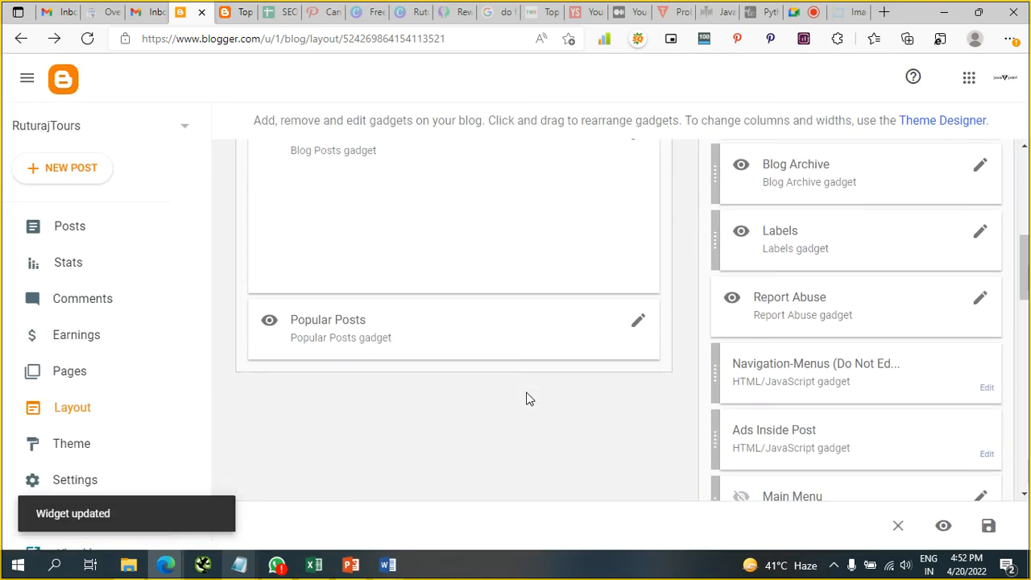
scroll(525, 396, "up", 2)
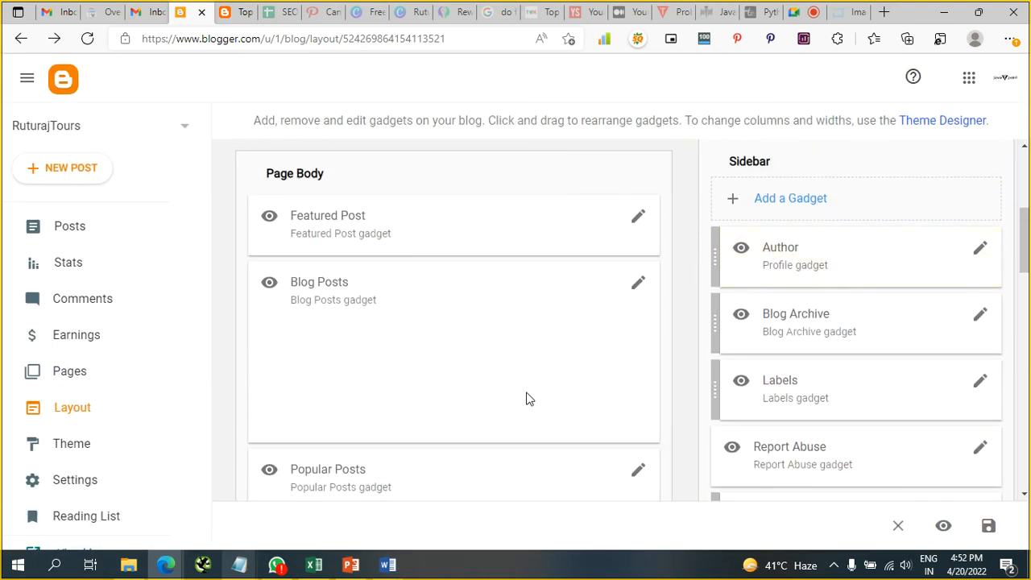
scroll(528, 398, "down", 2)
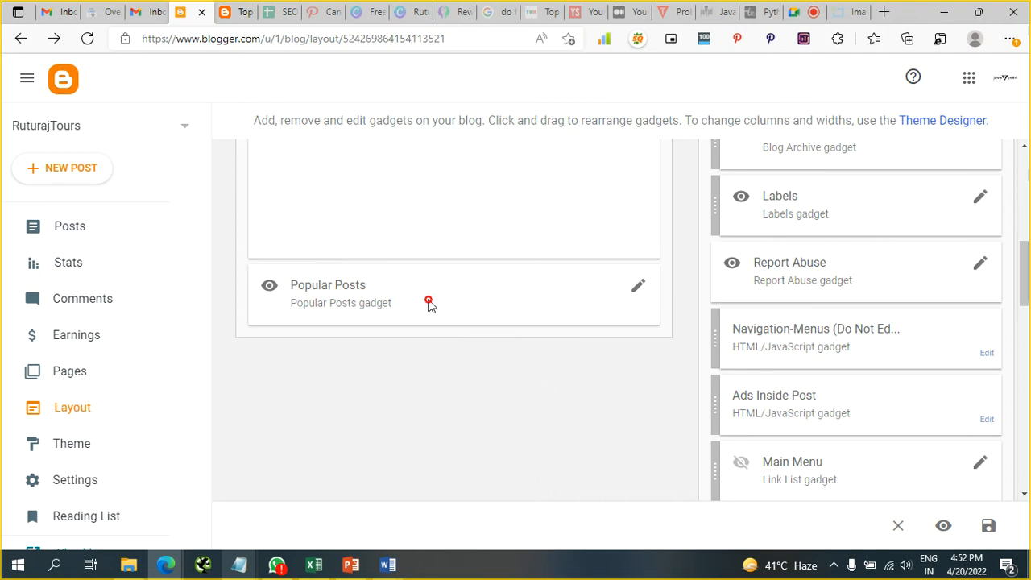
Browse the live blog from the top and open its Home page, then glance back at the Layout
left_click(240, 11)
scroll(347, 370, "down", 5)
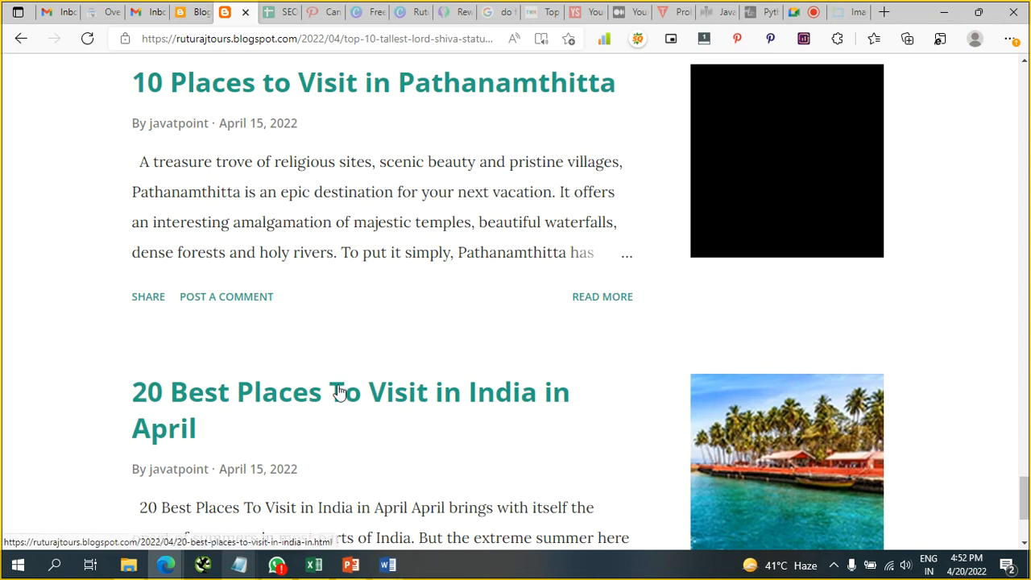
scroll(337, 393, "down", 3)
key("Home")
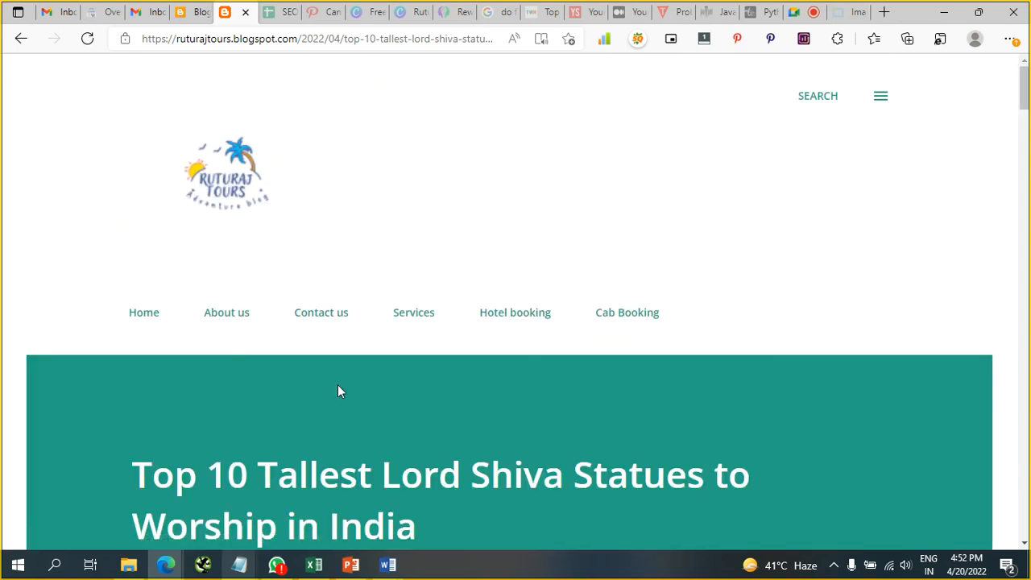
left_click(143, 315)
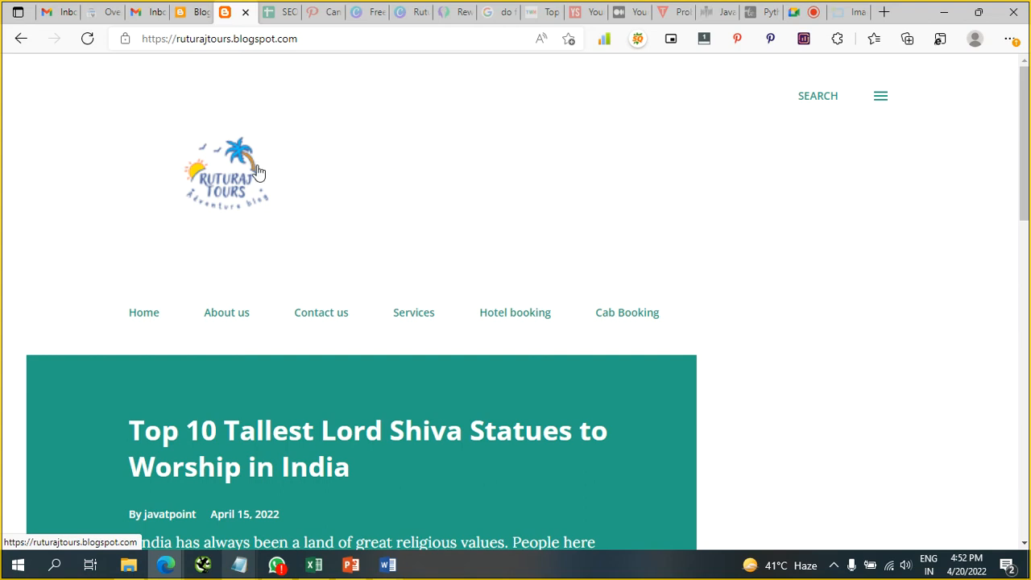
left_click_drag(250, 171, 294, 171)
scroll(440, 276, "down", 2)
scroll(442, 276, "down", 5)
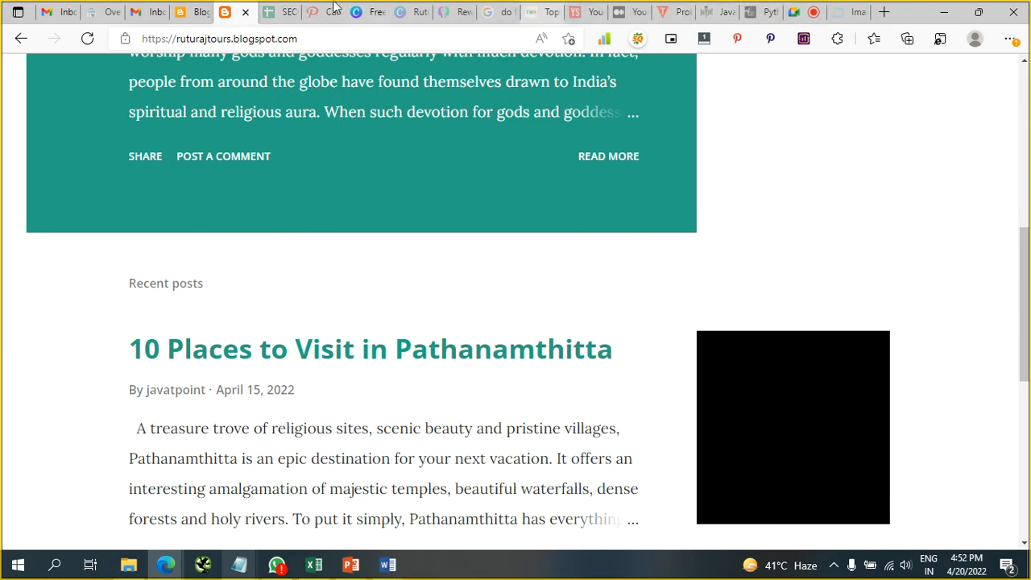
left_click(186, 8)
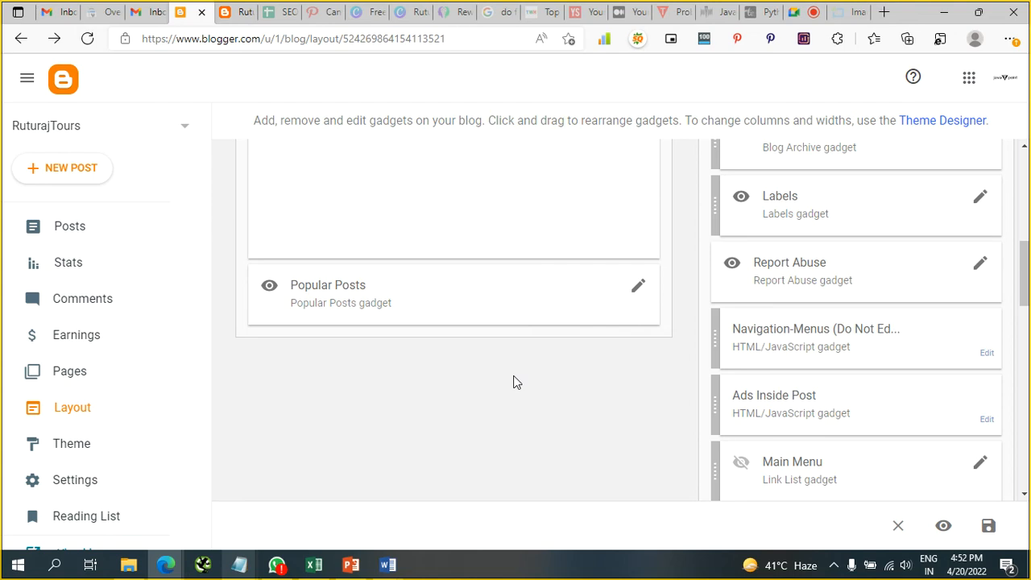
scroll(564, 391, "up", 3)
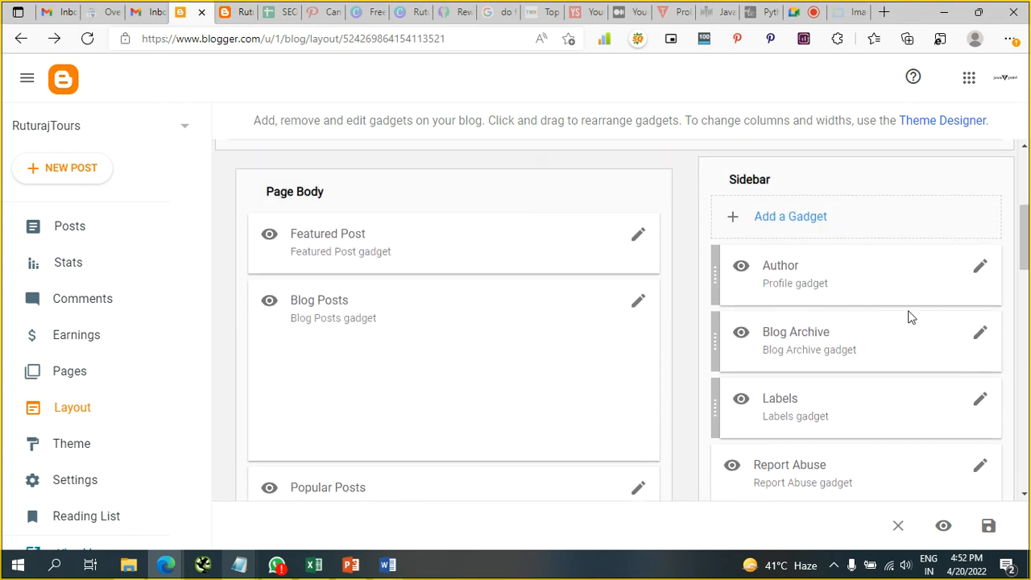
Read through the '10 Places to Visit in Pathanamthitta' post, then go back to the blog's Home page
left_click(247, 8)
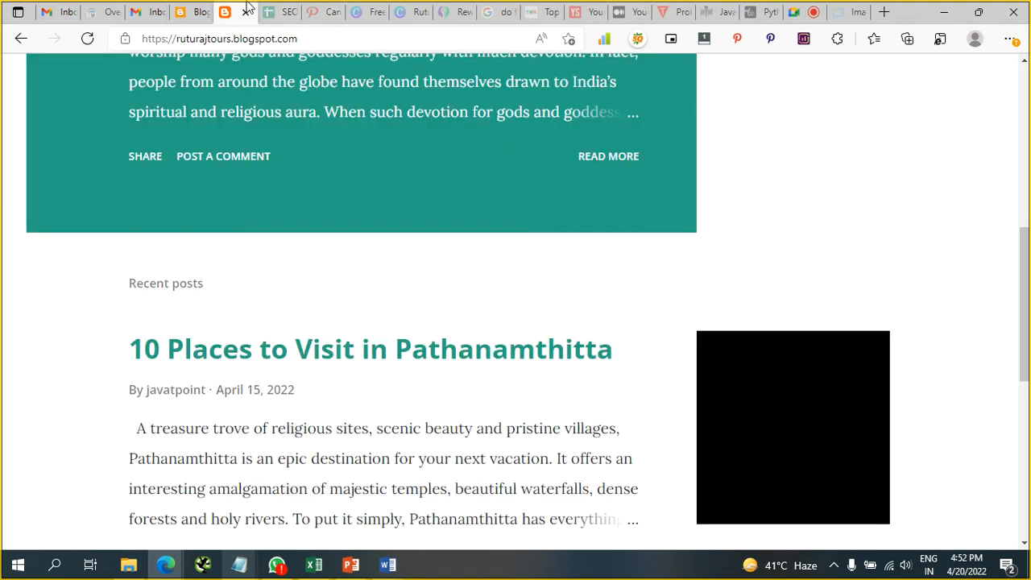
scroll(804, 419, "down", 5)
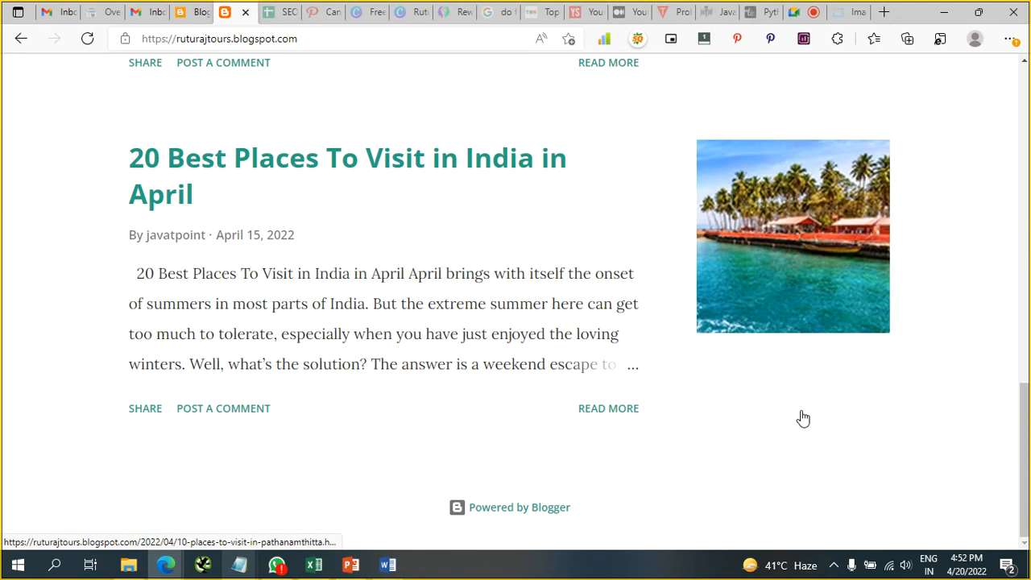
scroll(803, 418, "up", 10)
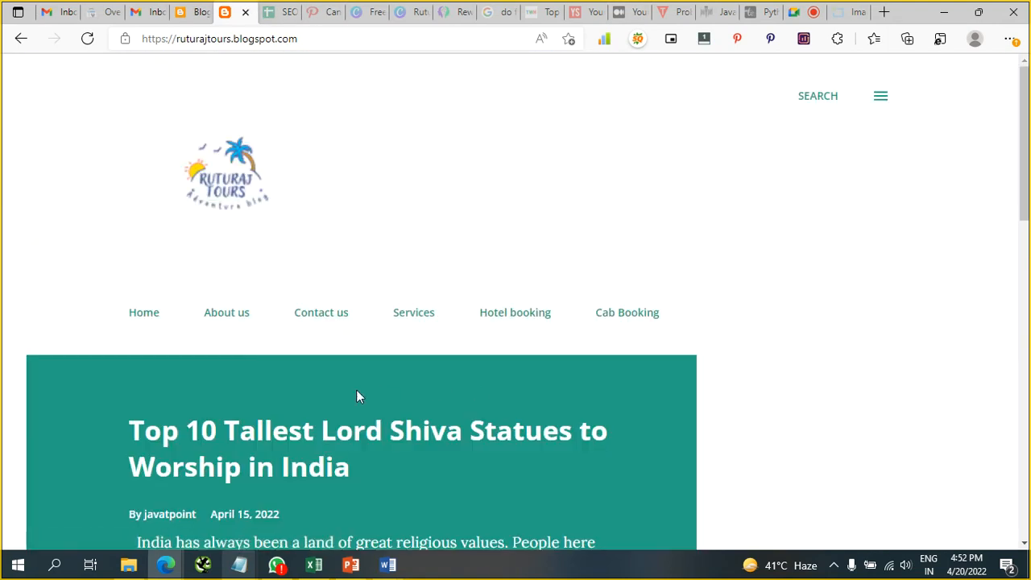
scroll(357, 395, "down", 6)
left_click(291, 246)
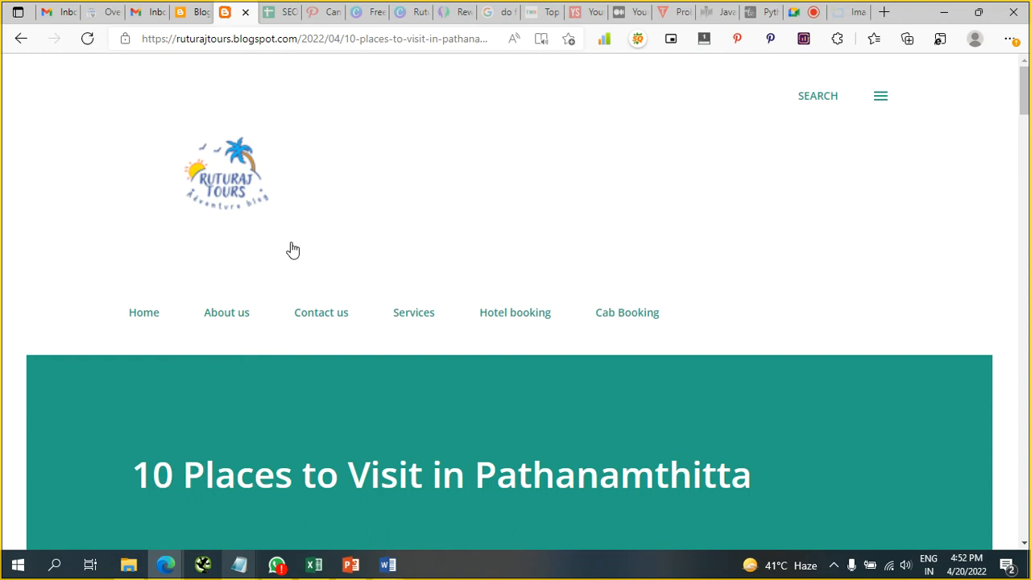
scroll(292, 250, "down", 4)
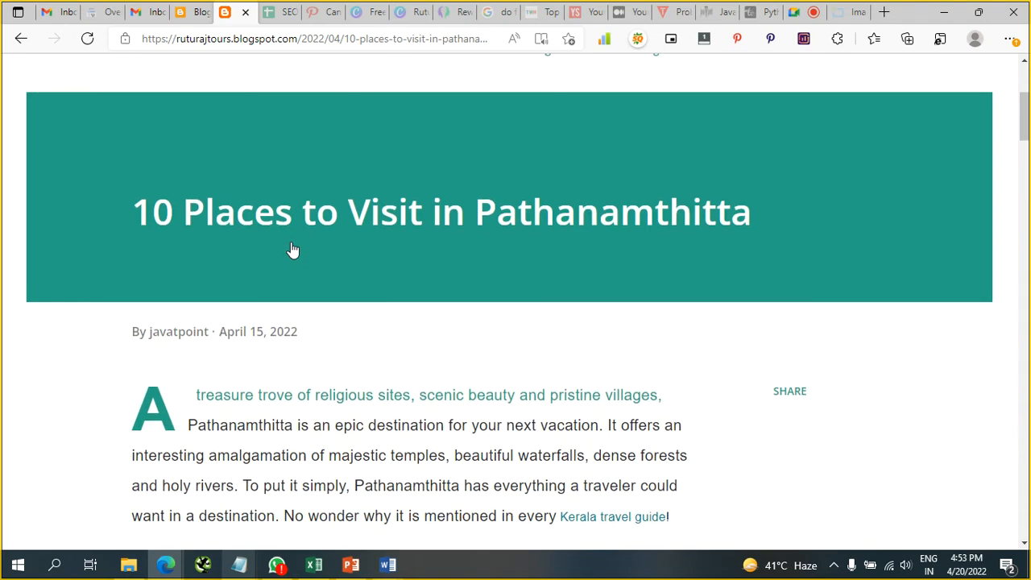
scroll(293, 250, "down", 9)
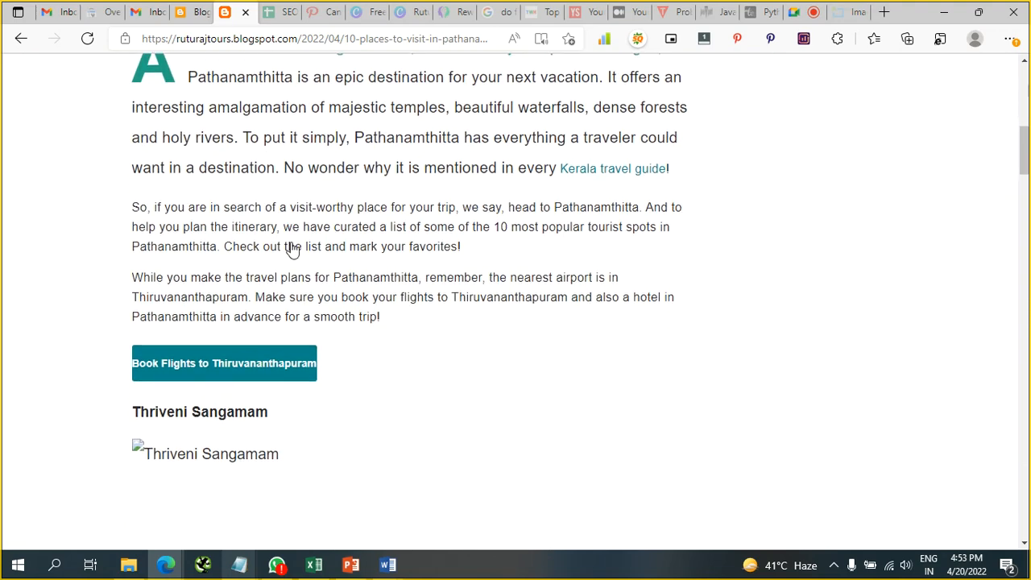
scroll(293, 250, "down", 15)
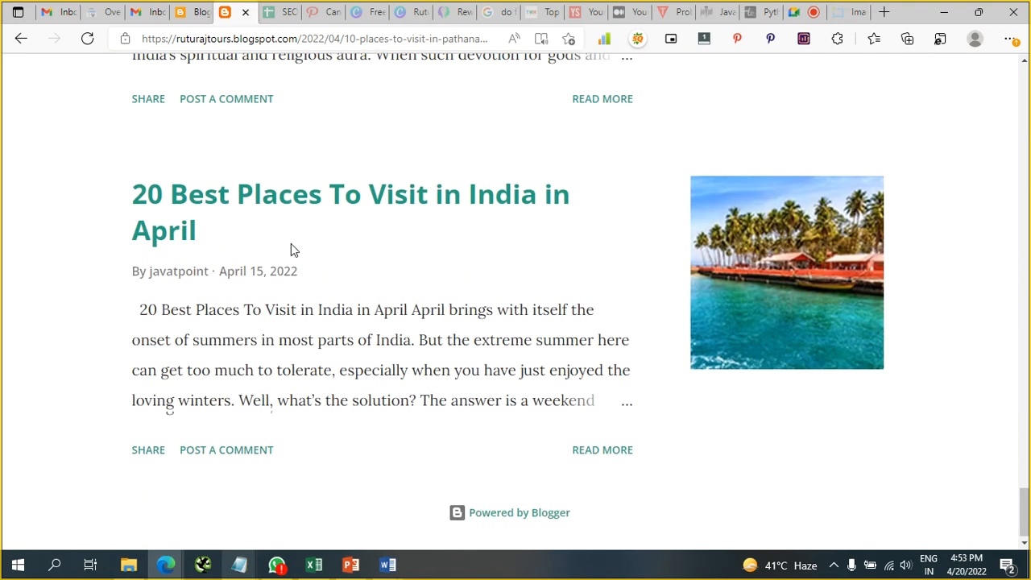
key("Home")
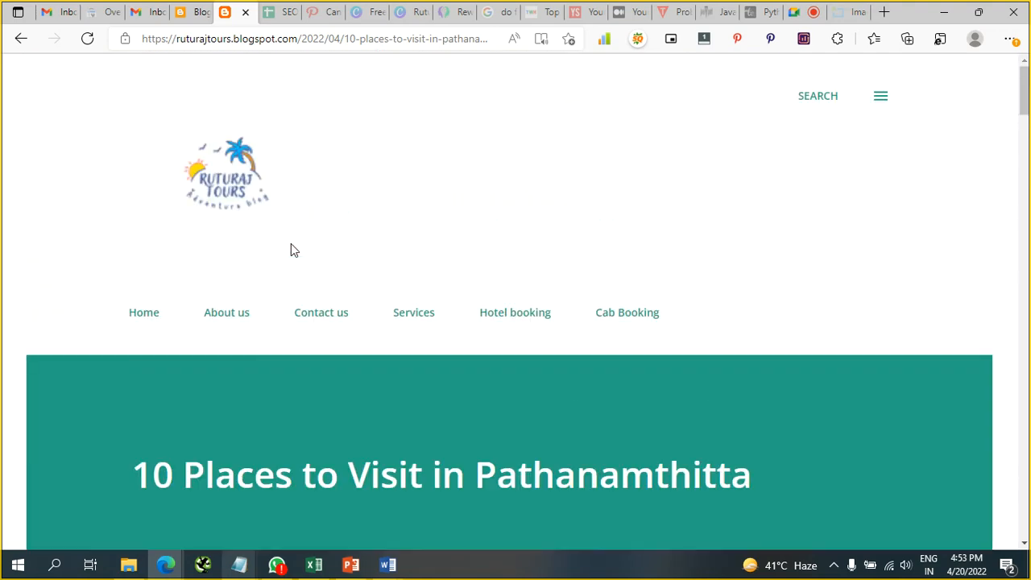
left_click(135, 316)
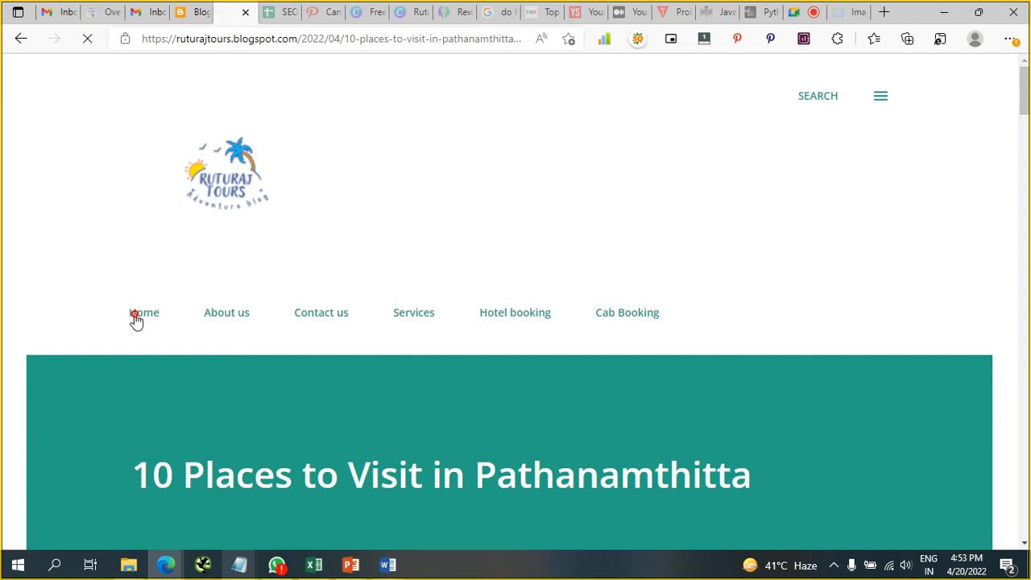
Re-save the Author gadget with location hidden and view the live homepage showing the Shiva statues post
left_click(200, 9)
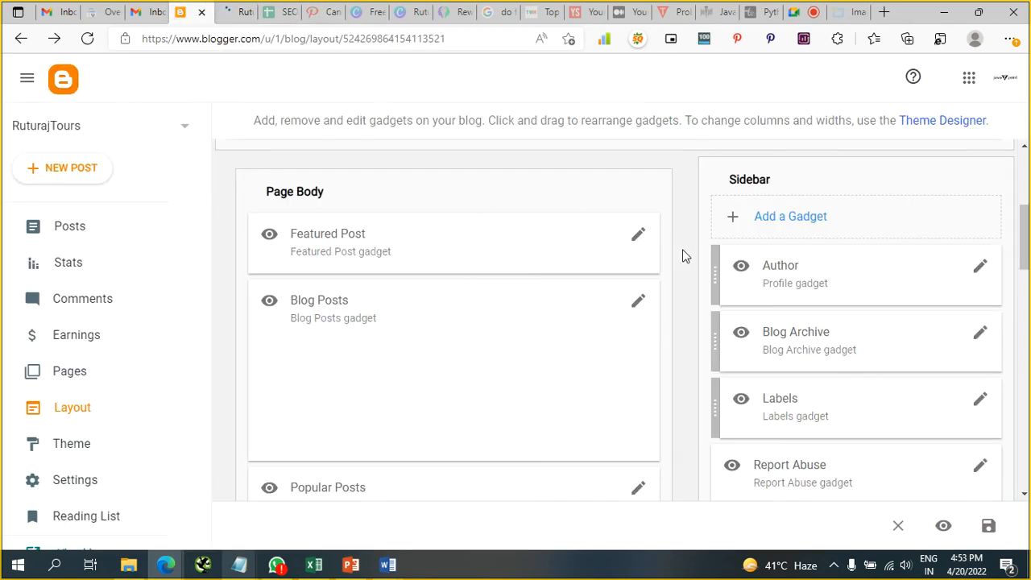
left_click(980, 267)
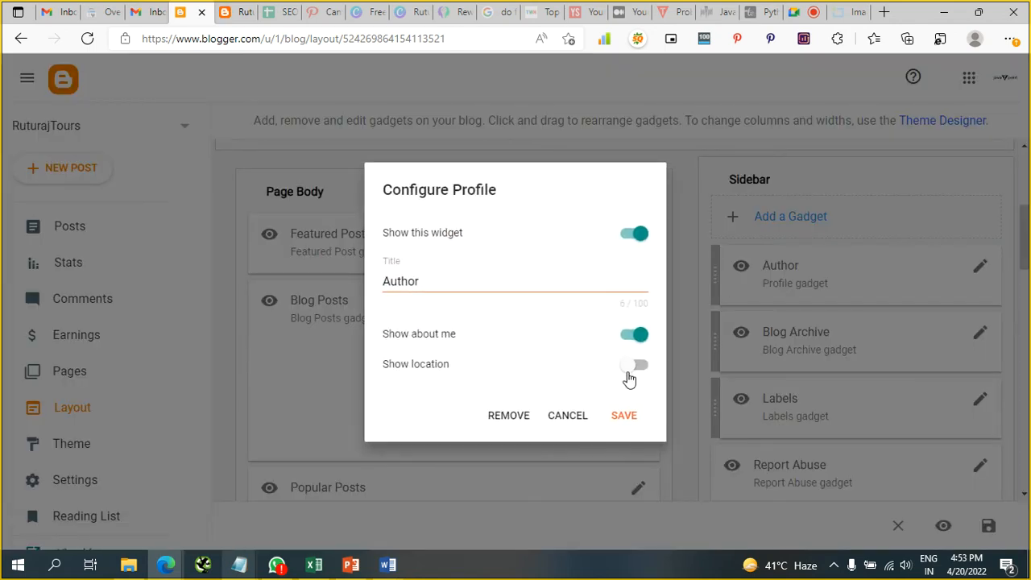
left_click(627, 416)
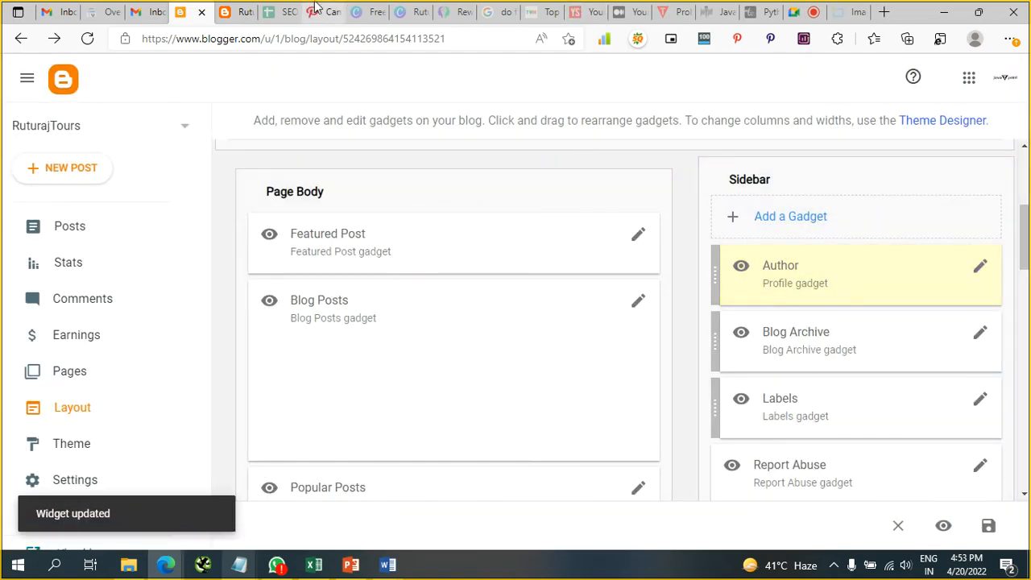
left_click(231, 12)
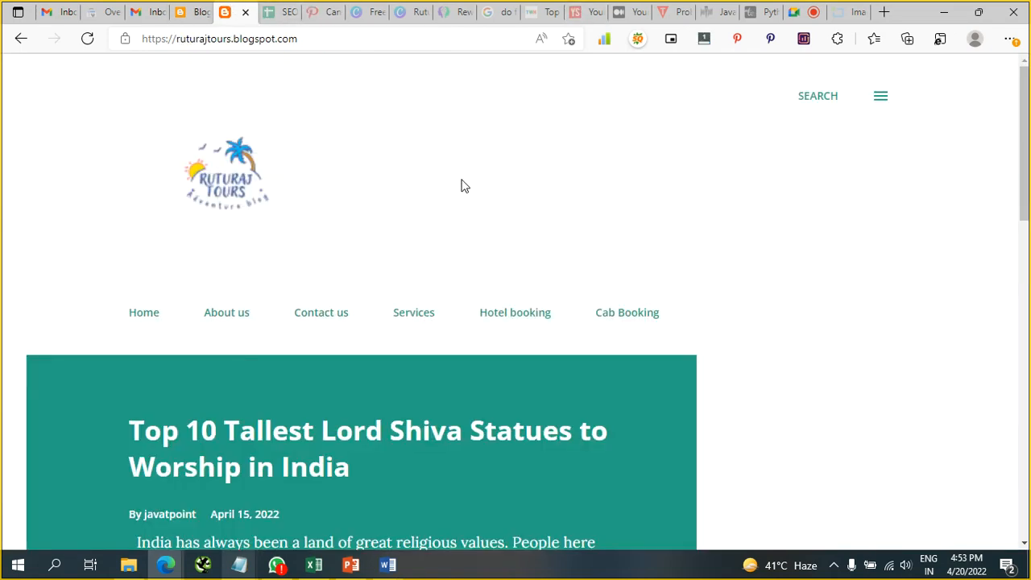
Open and close the live blog's hamburger side panel three times to inspect its Author, Archive and Labels gadgets
left_click(883, 100)
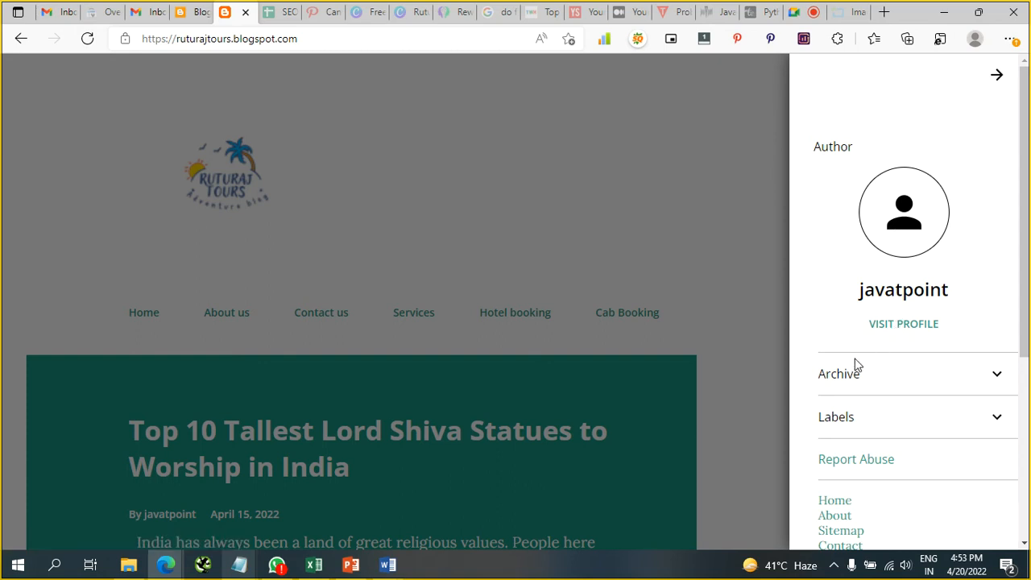
scroll(852, 476, "down", 2)
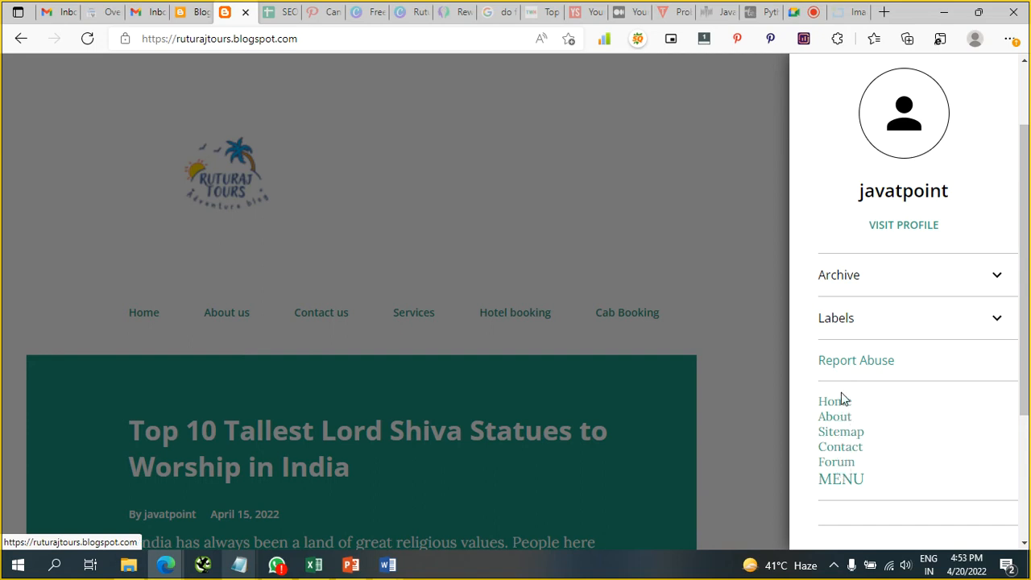
left_click(730, 115)
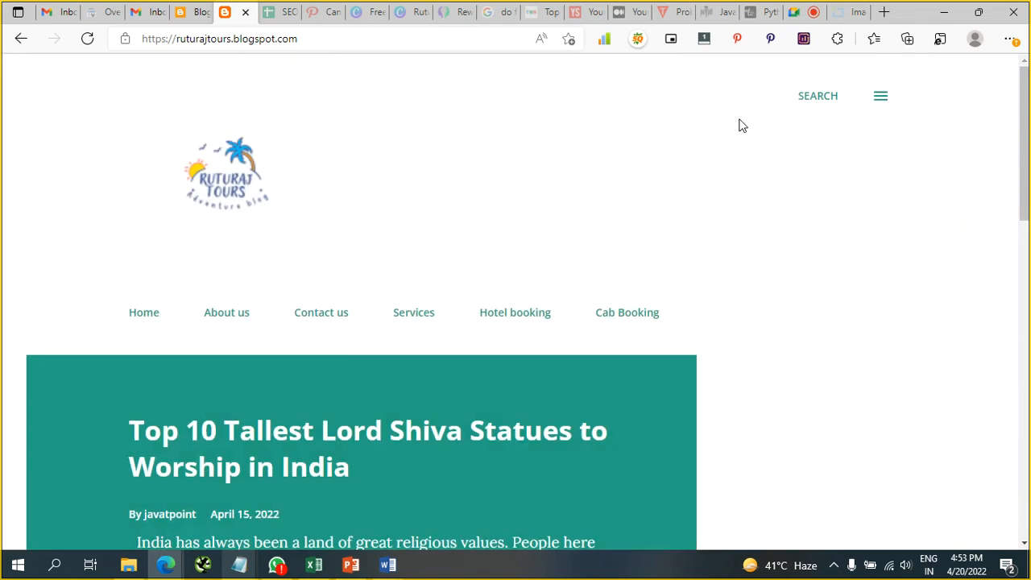
left_click(881, 98)
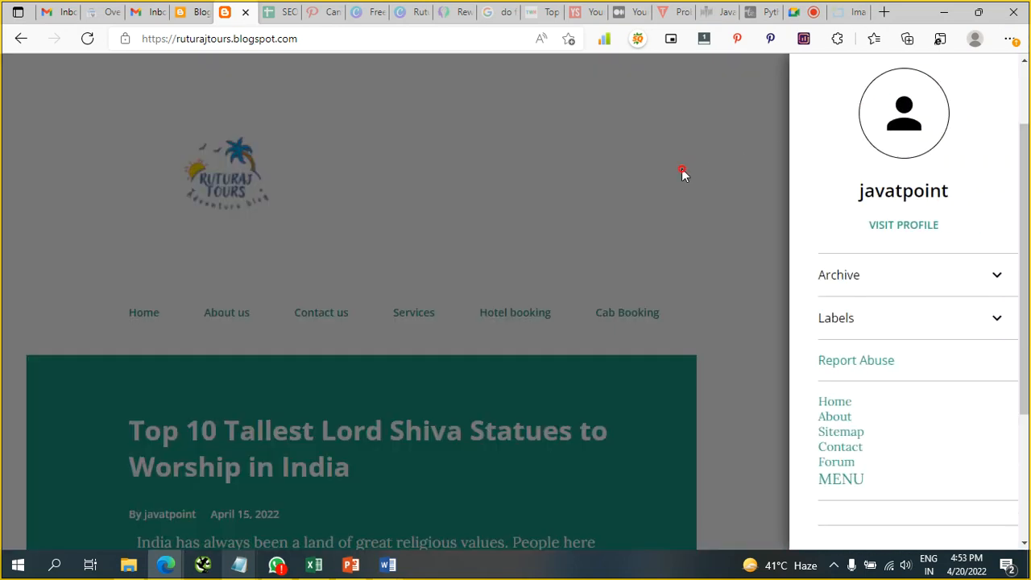
left_click(682, 171)
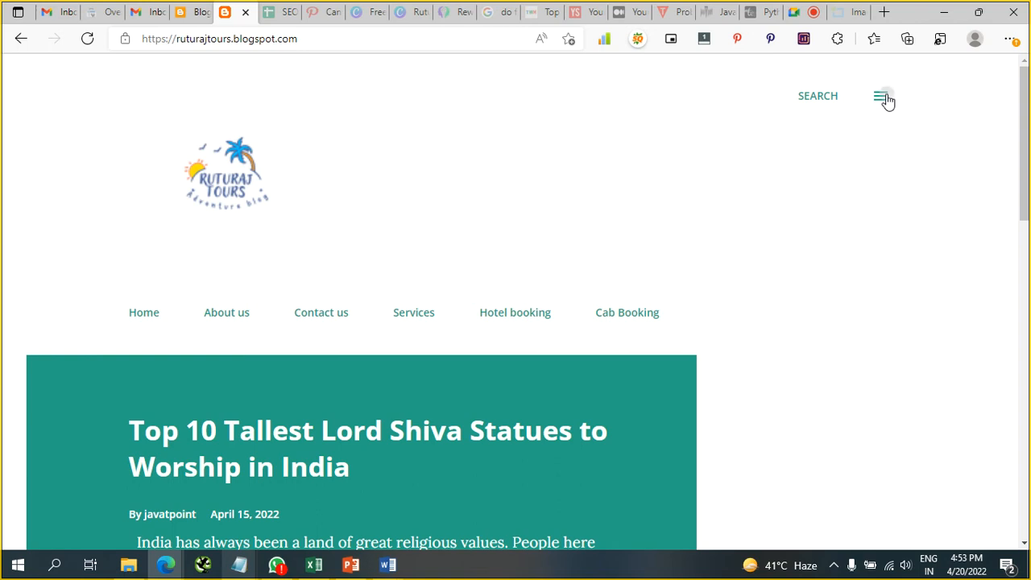
left_click(885, 97)
left_click(674, 170)
left_click(192, 11)
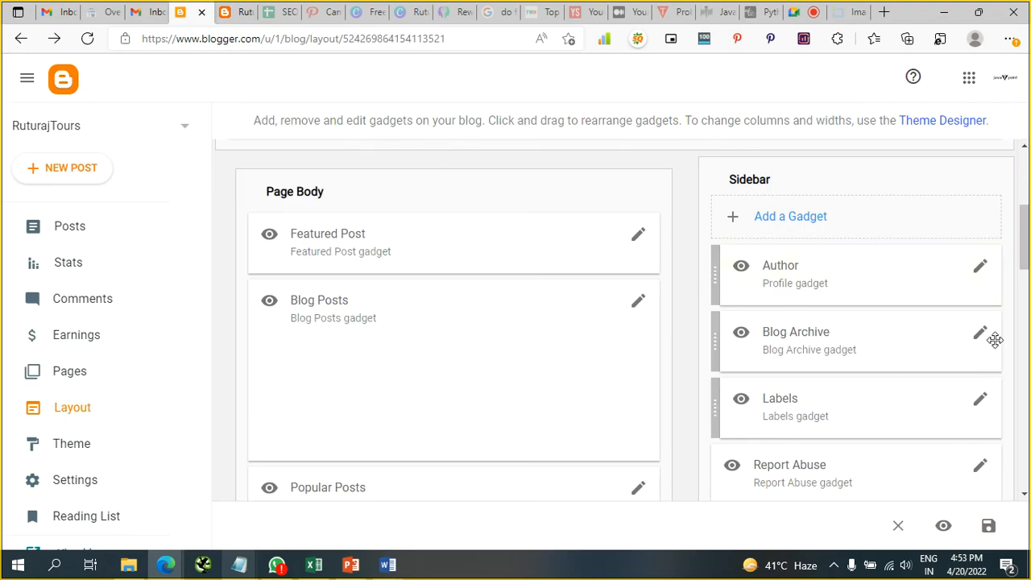
Save the Navigation-Menus HTML/JavaScript gadget with its content left empty
scroll(963, 400, "down", 1)
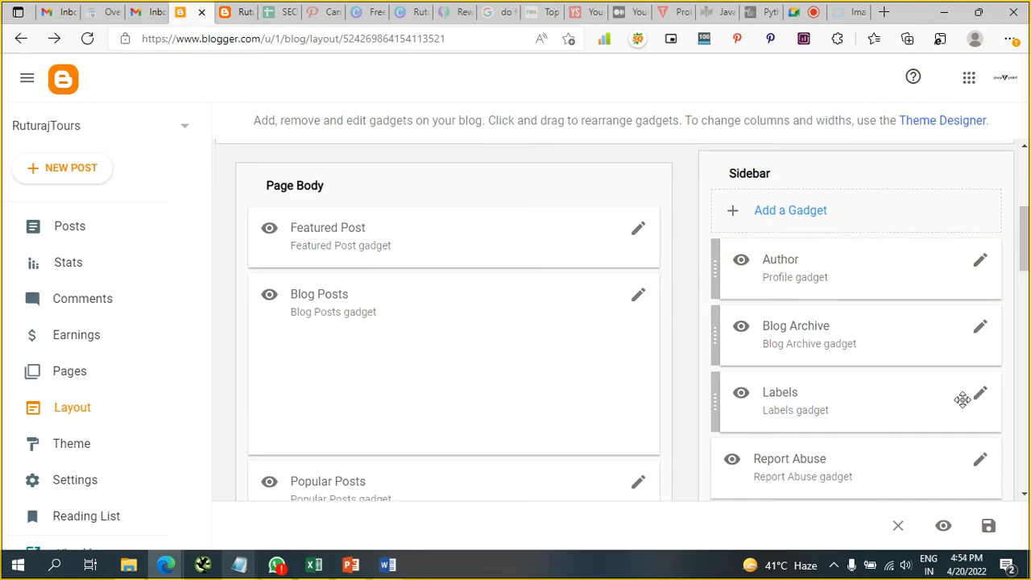
scroll(912, 379, "down", 1)
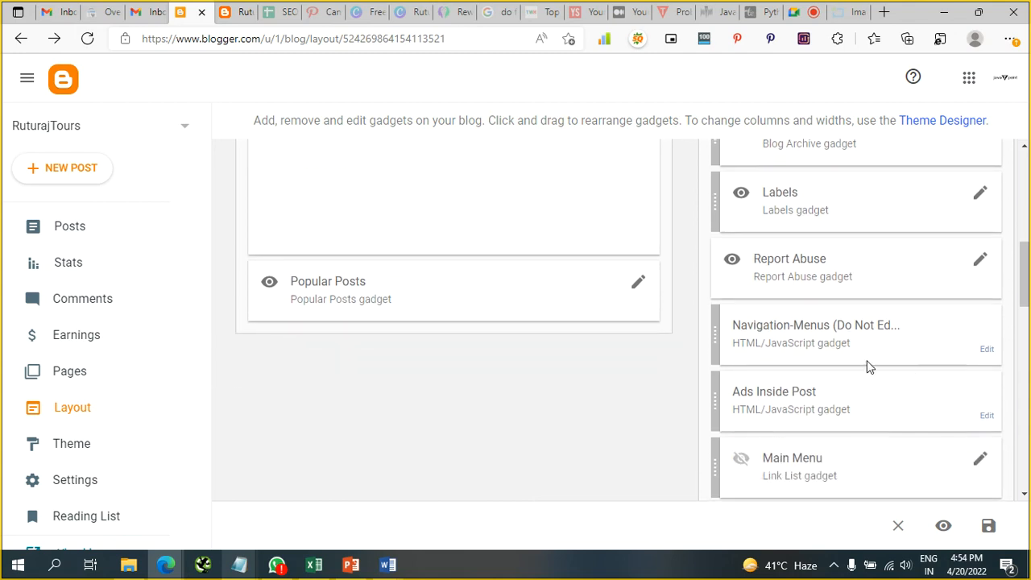
left_click(988, 351)
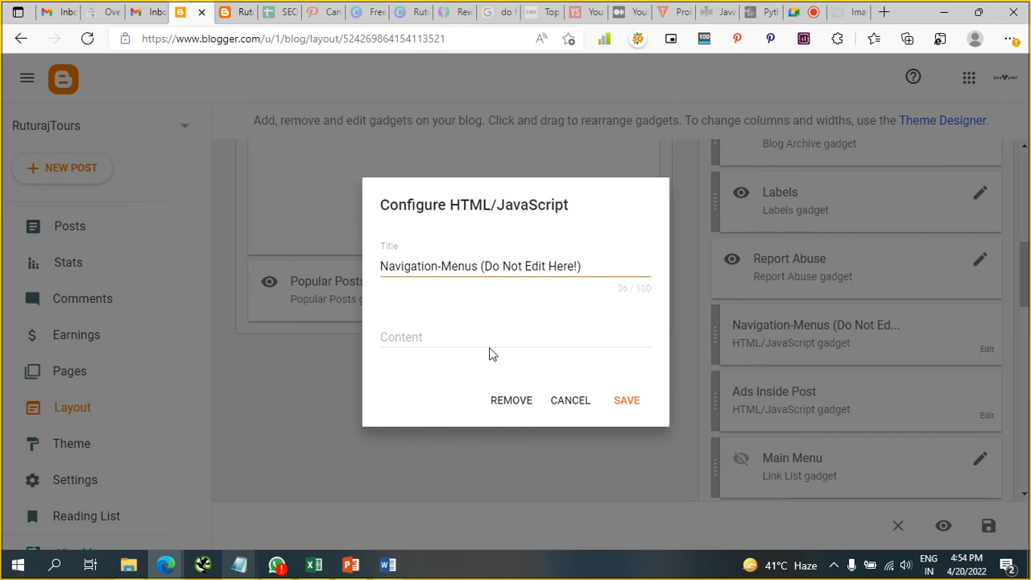
left_click(478, 328)
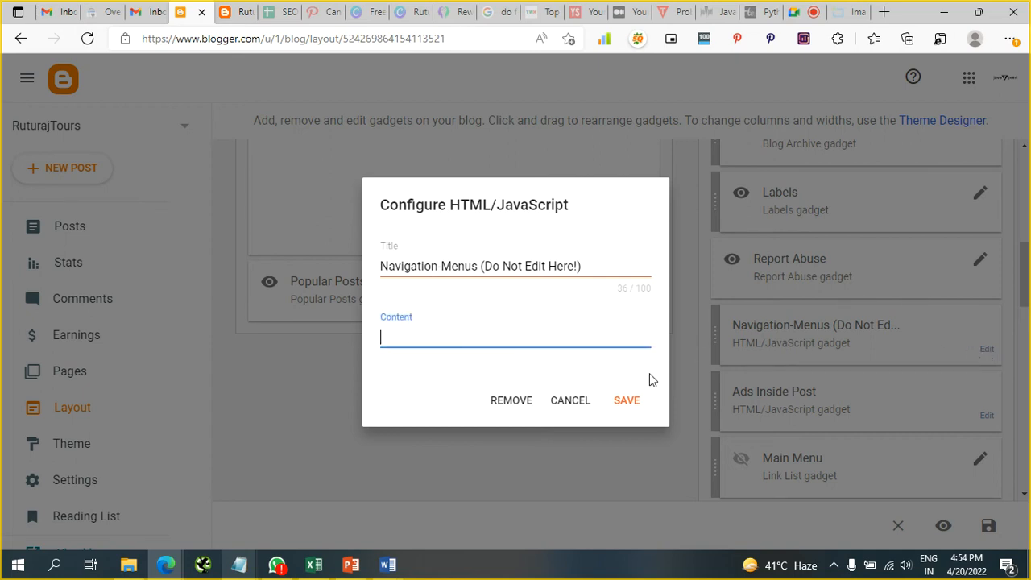
left_click(618, 402)
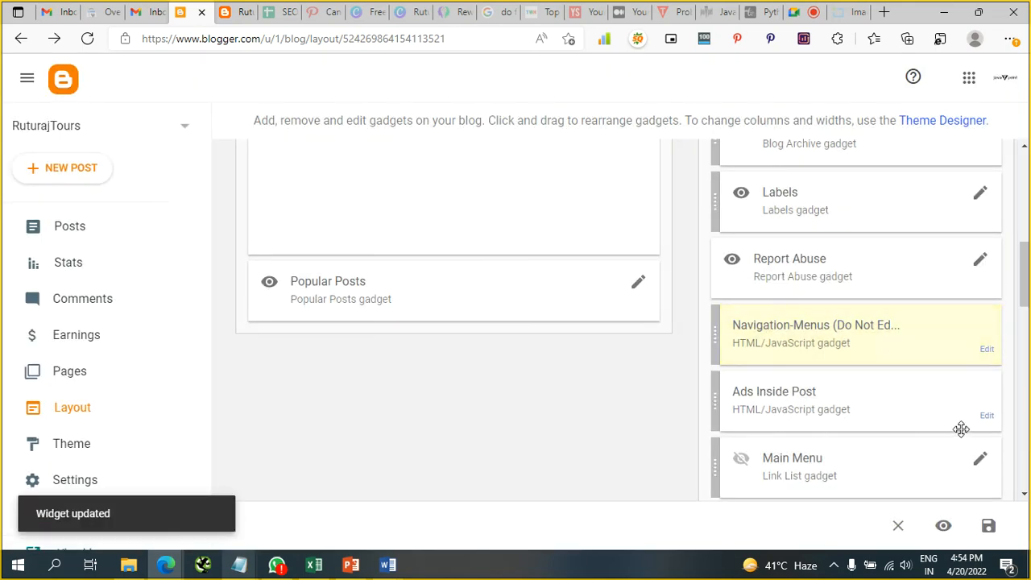
Save the Ads Inside Post HTML/JavaScript gadget with its content left empty
left_click(987, 418)
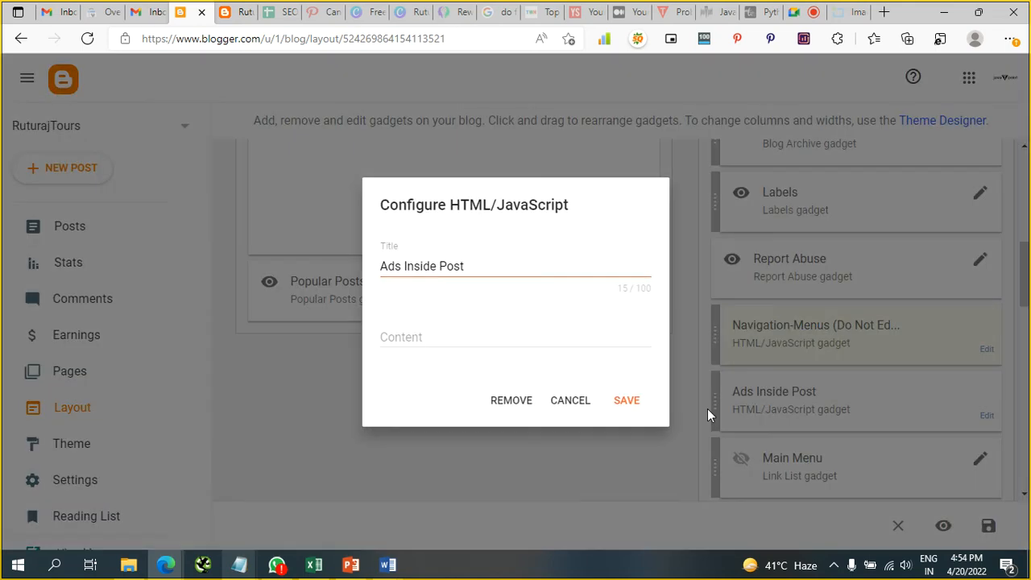
left_click(444, 331)
left_click(627, 399)
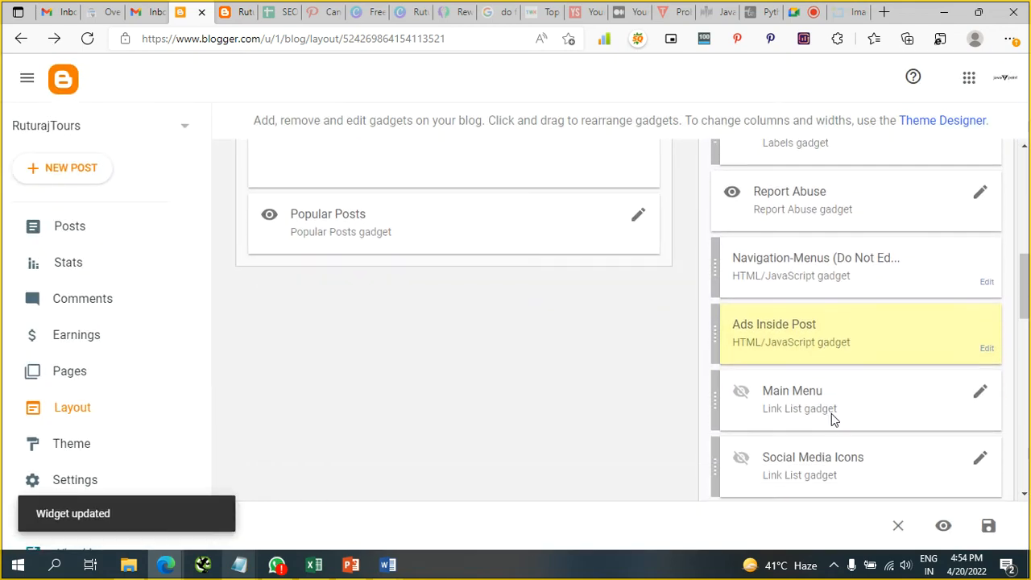
scroll(832, 413, "down", 1)
Turn on 'Show this widget' for the Main Menu link list and save it
left_click(981, 335)
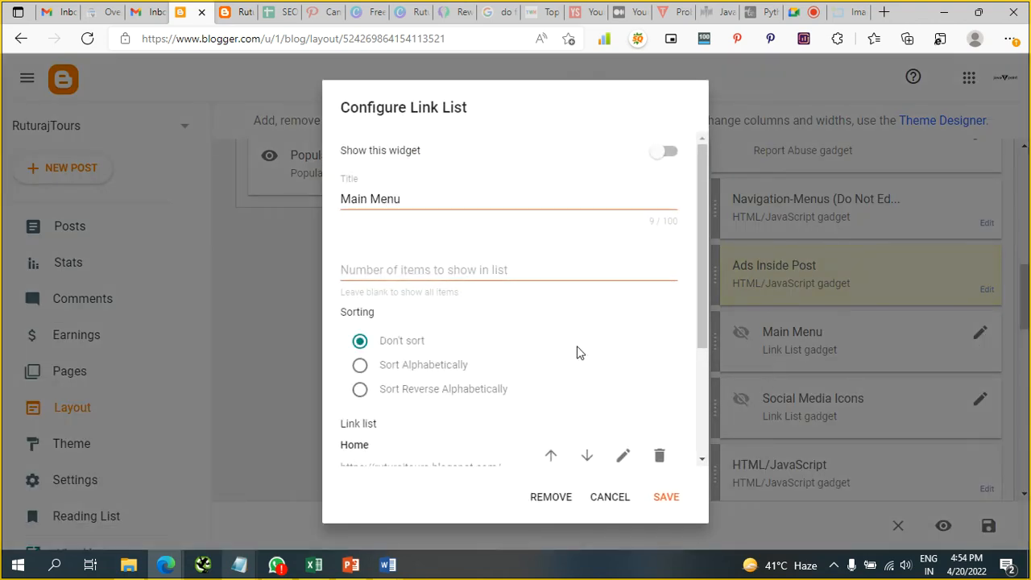
scroll(577, 353, "down", 2)
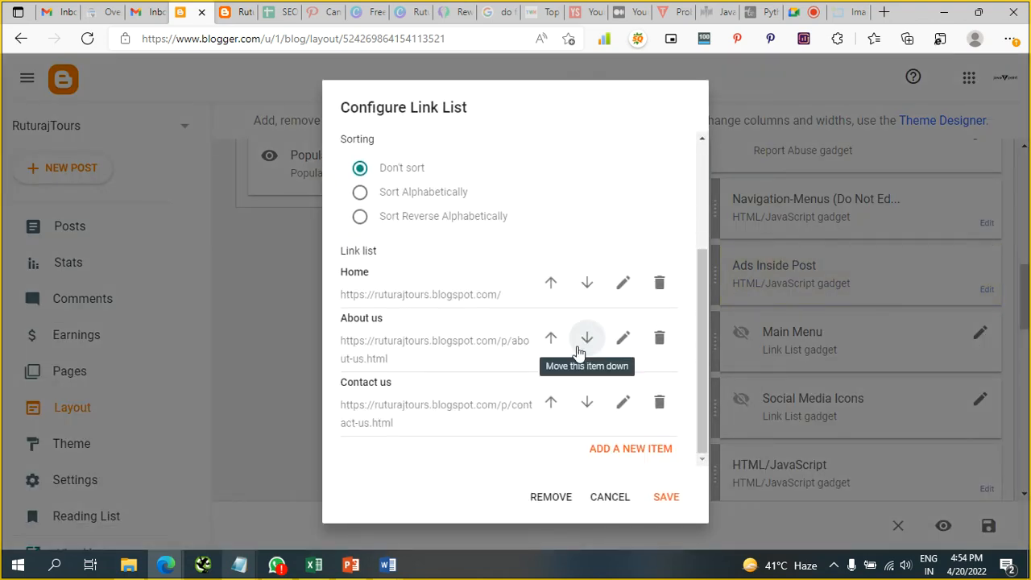
scroll(577, 352, "up", 2)
scroll(577, 352, "down", 2)
scroll(577, 352, "up", 2)
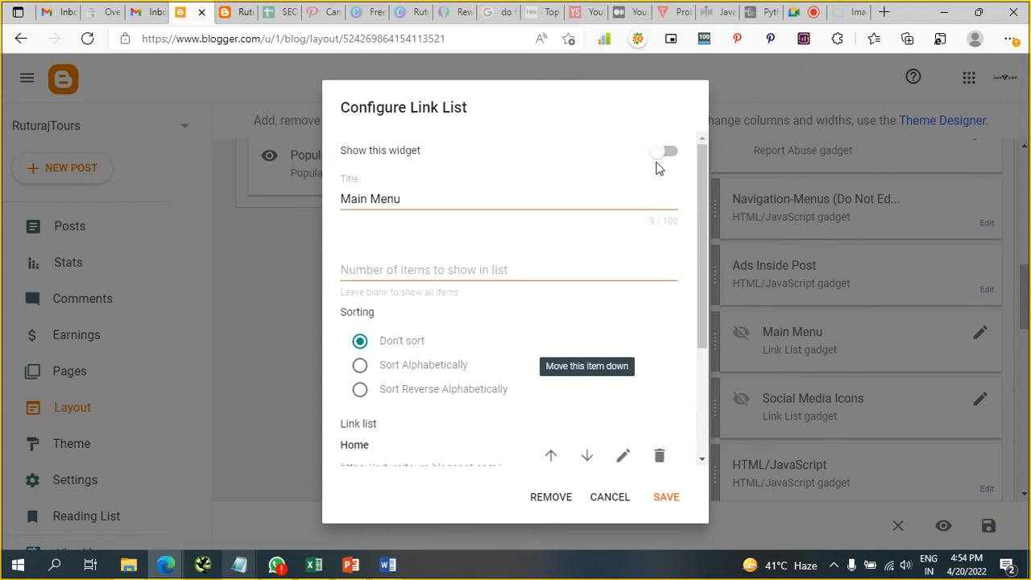
left_click(664, 153)
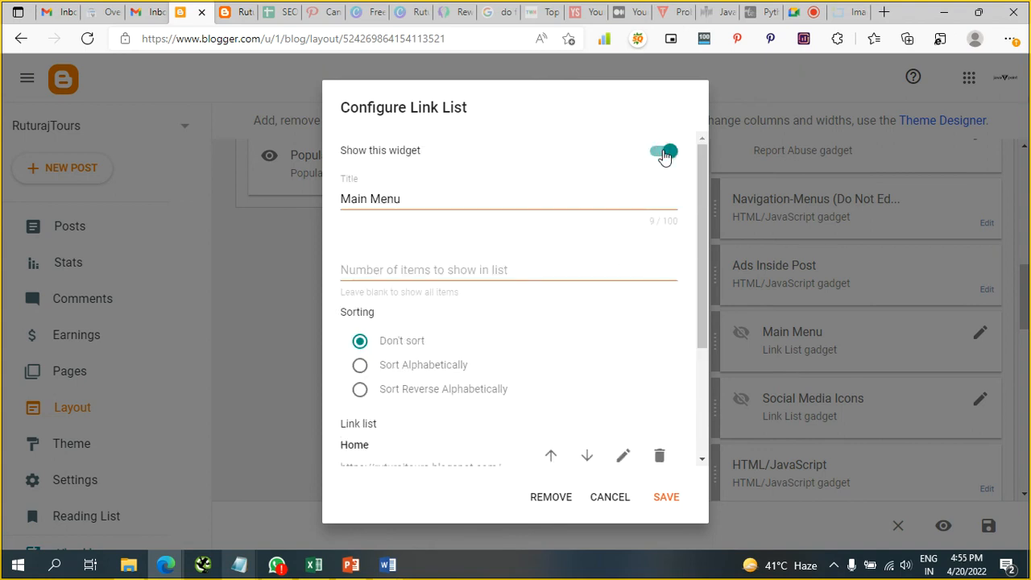
scroll(642, 412, "down", 2)
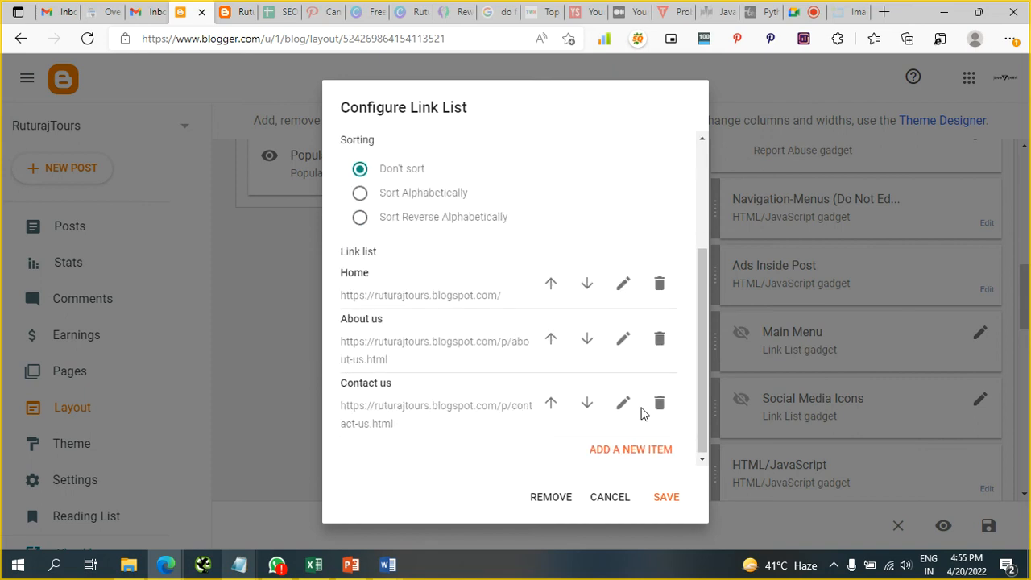
right_click(666, 495)
left_click(666, 497)
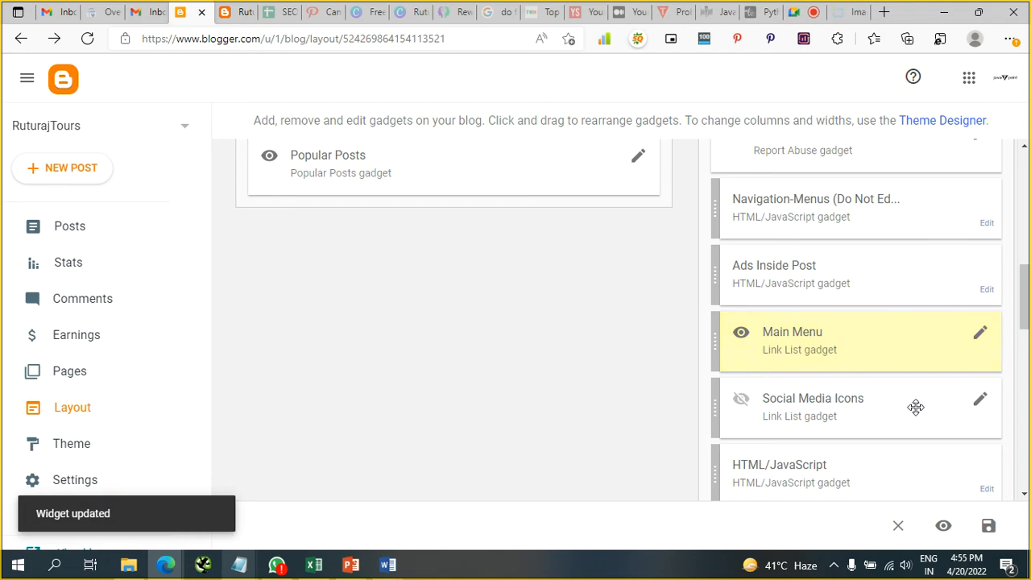
left_click(983, 399)
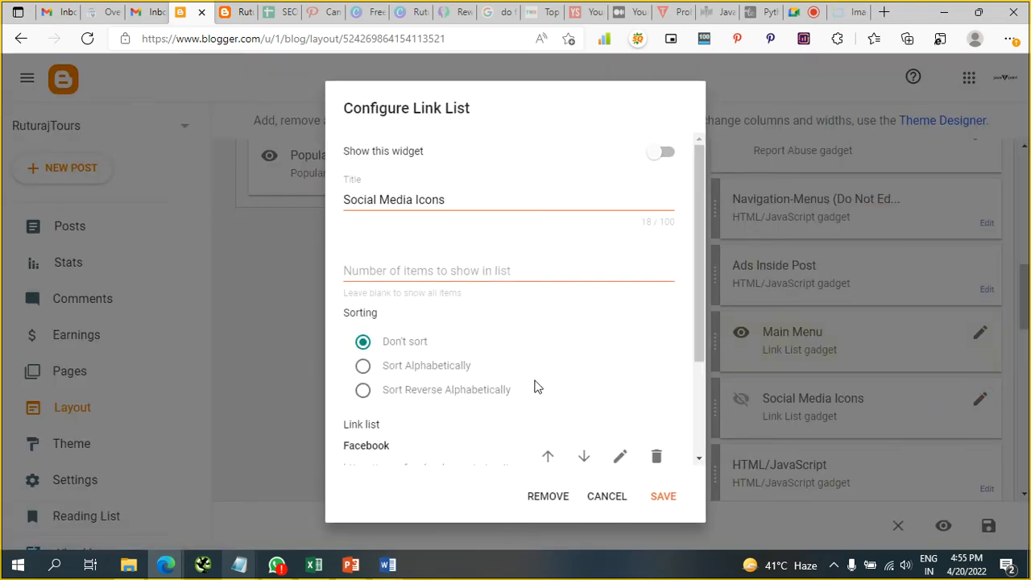
Turn on 'Show this widget' for Social Media Icons, save, and view the live homepage's Home-to-Cab Booking menu
scroll(541, 376, "down", 3)
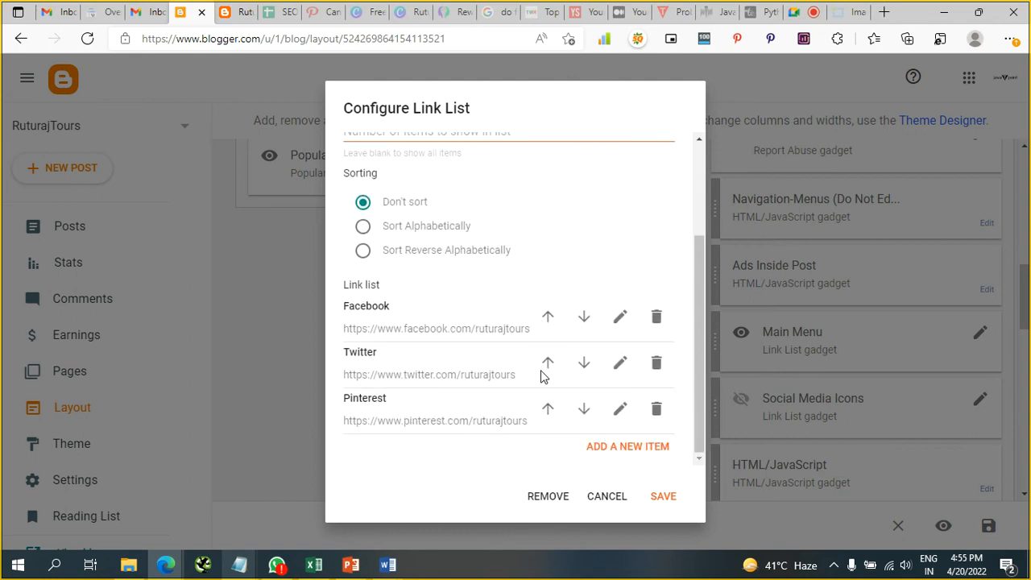
scroll(502, 391, "up", 3)
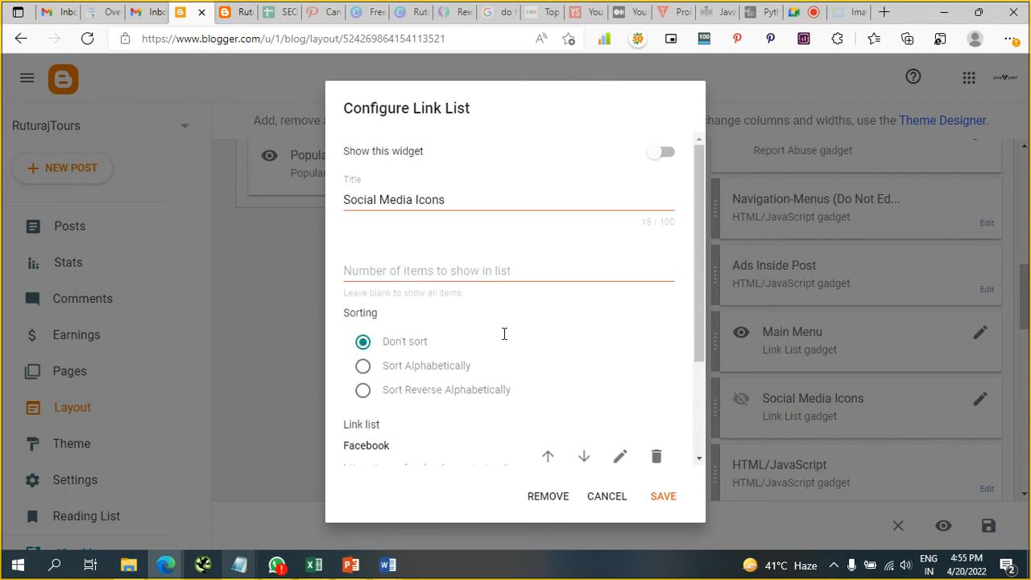
left_click(659, 153)
scroll(529, 371, "down", 2)
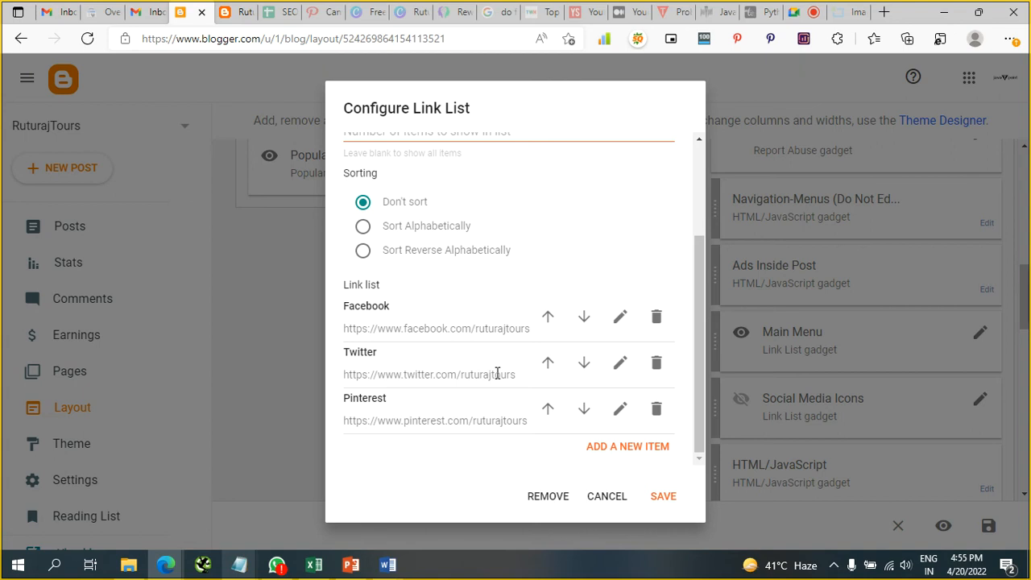
left_click(663, 497)
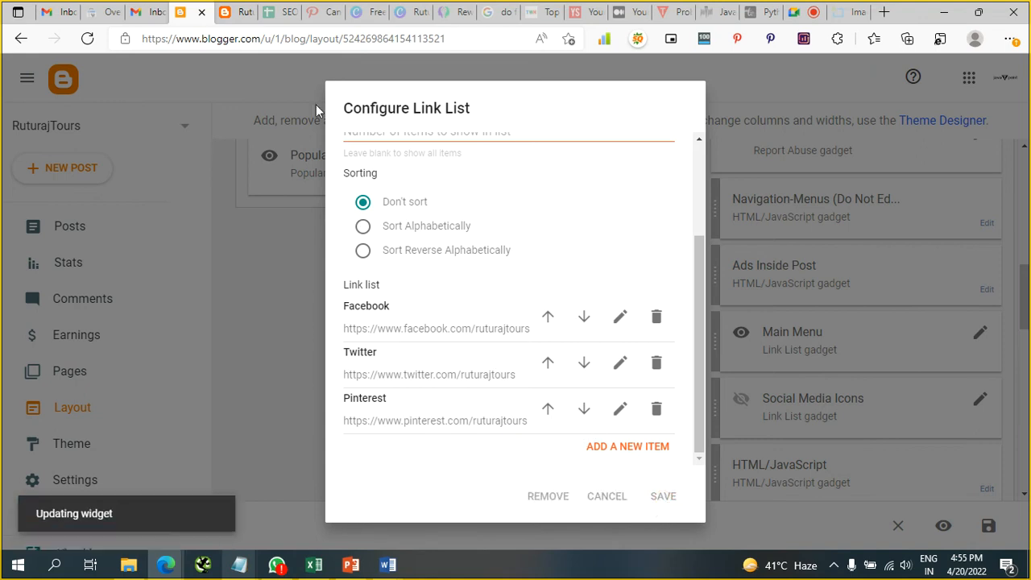
left_click(247, 11)
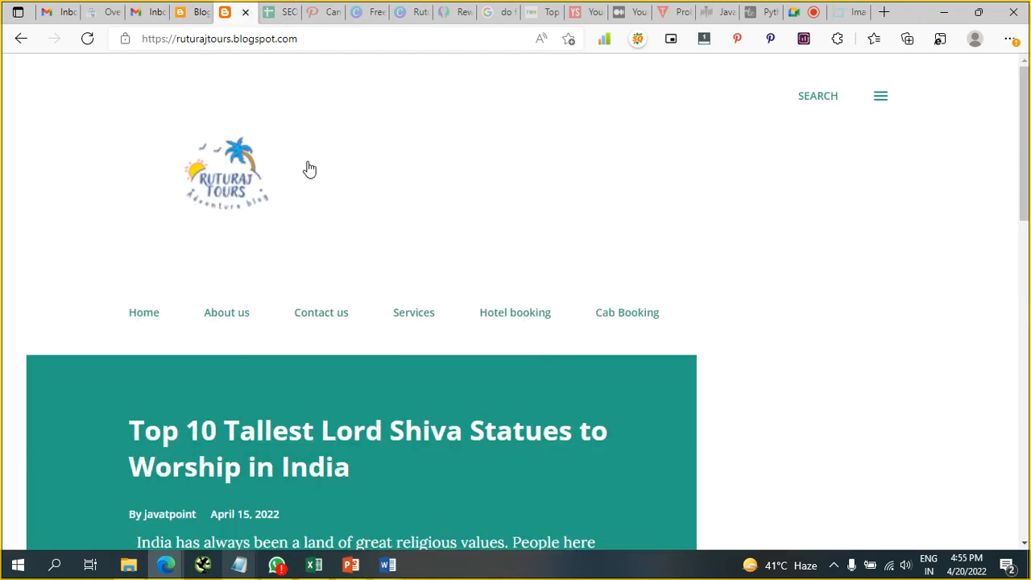
left_click(225, 185)
left_click_drag(1026, 141, 1027, 456)
key("Home")
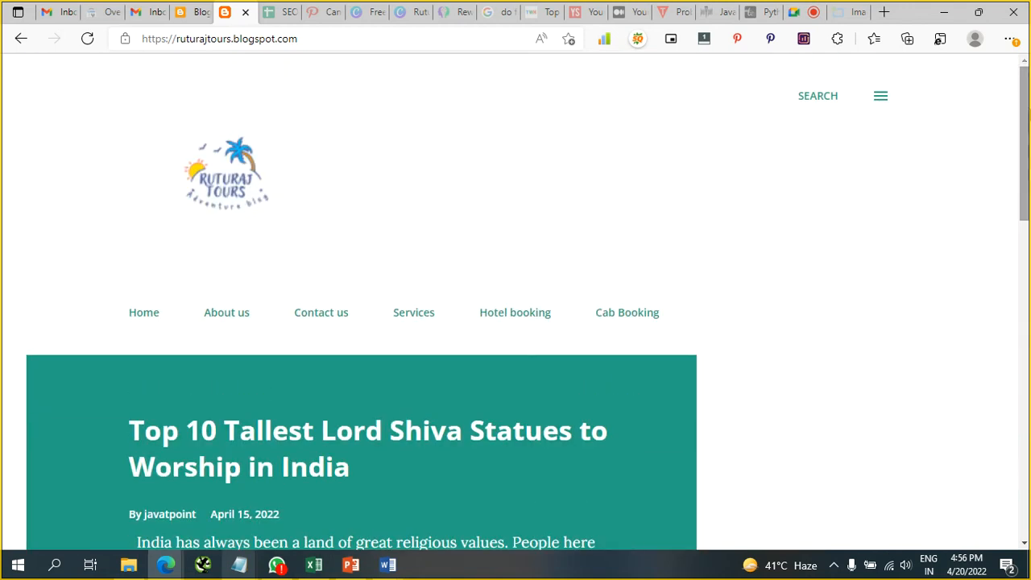
left_click(881, 100)
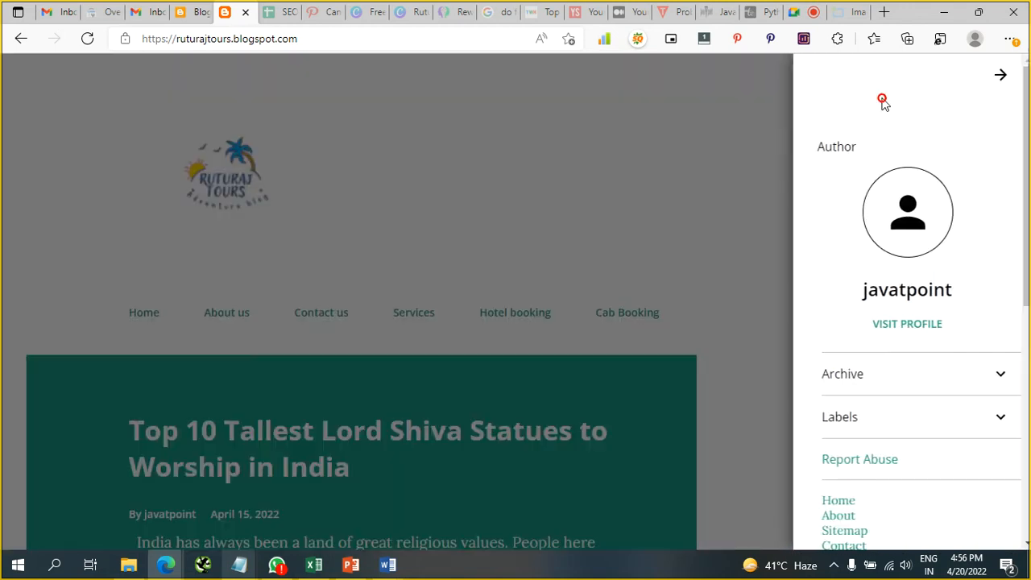
scroll(860, 446, "down", 5)
scroll(861, 445, "down", 1)
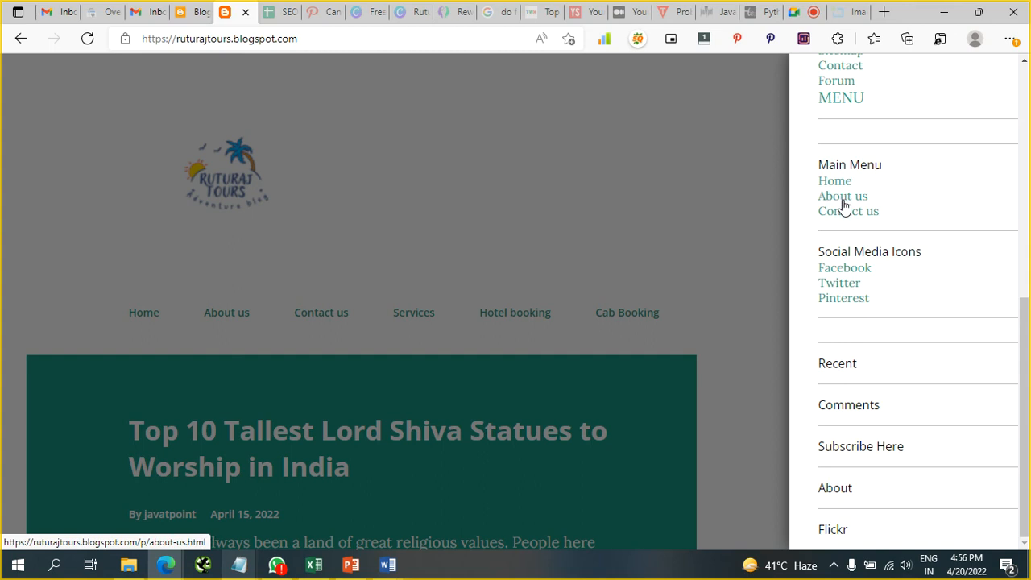
scroll(847, 225, "up", 3)
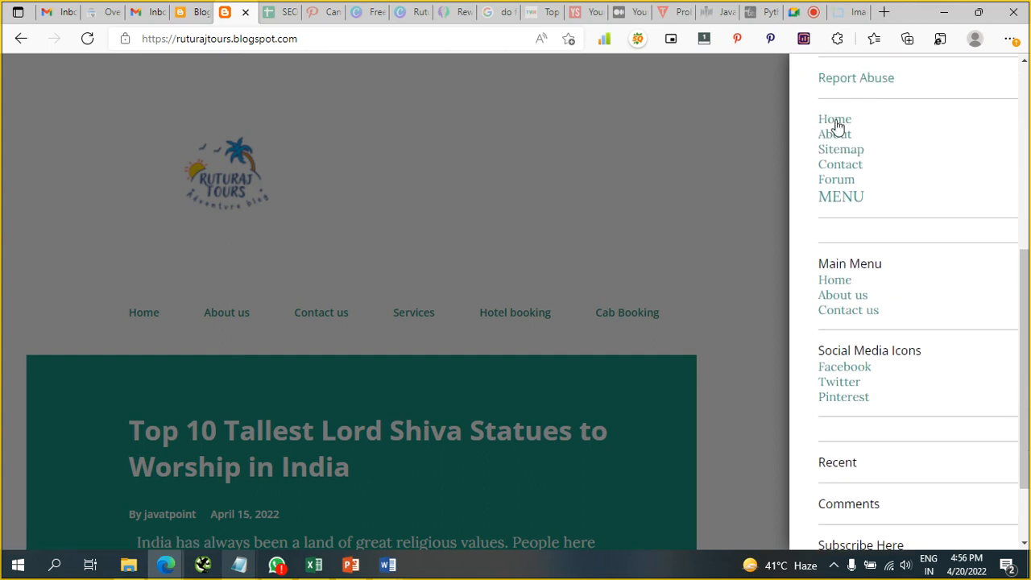
scroll(868, 288, "down", 2)
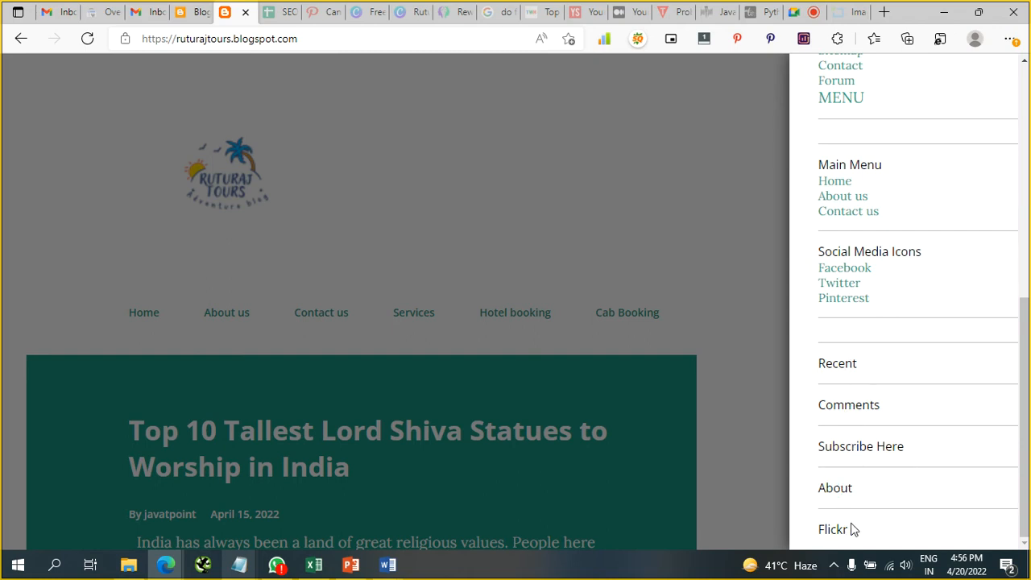
left_click(683, 223)
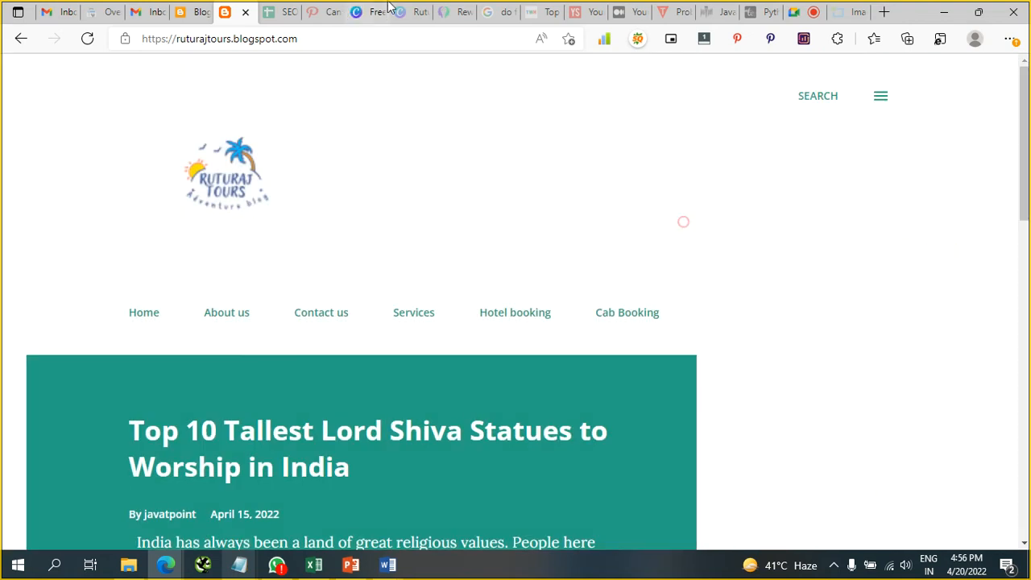
Back on the Layout page, check the first HTML/JavaScript gadget, find it empty, and leave it unchanged
left_click(185, 10)
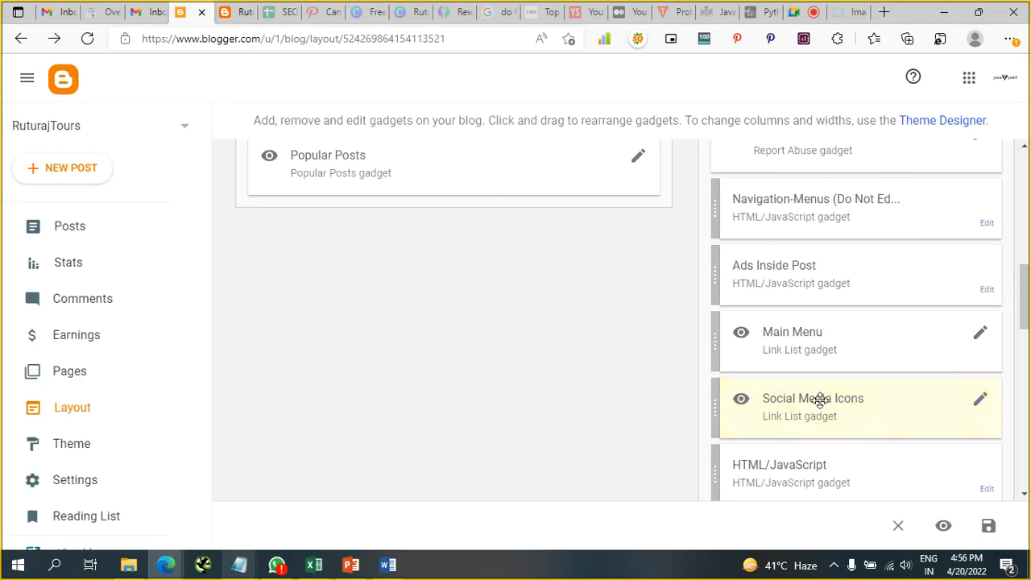
scroll(820, 398, "down", 2)
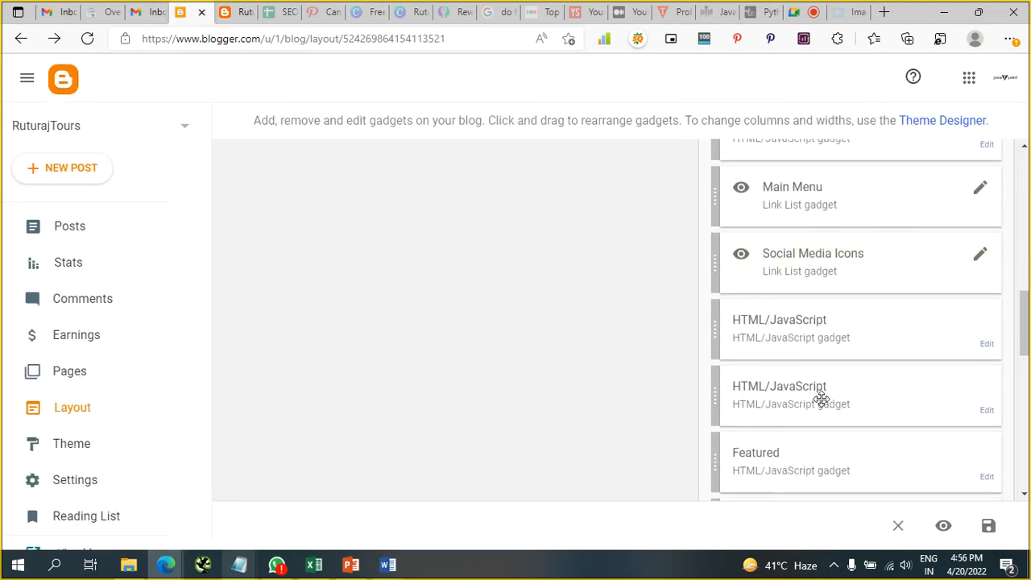
left_click(986, 335)
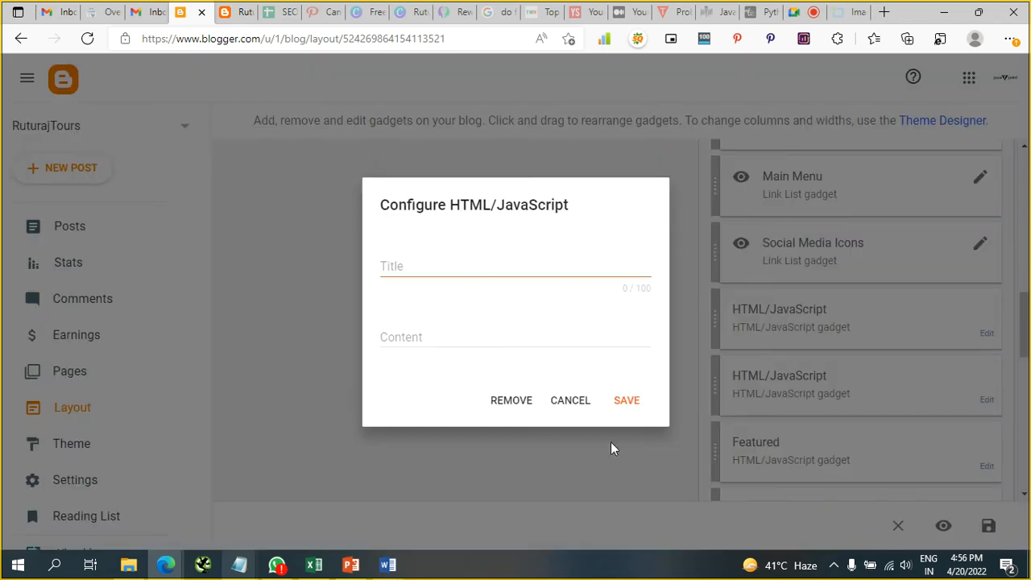
left_click(570, 400)
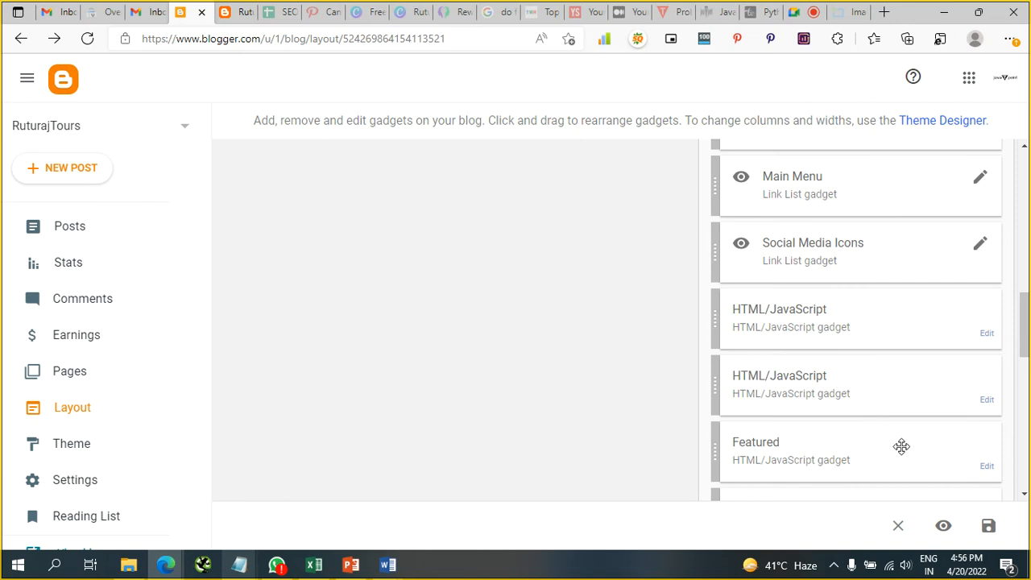
scroll(901, 446, "down", 2)
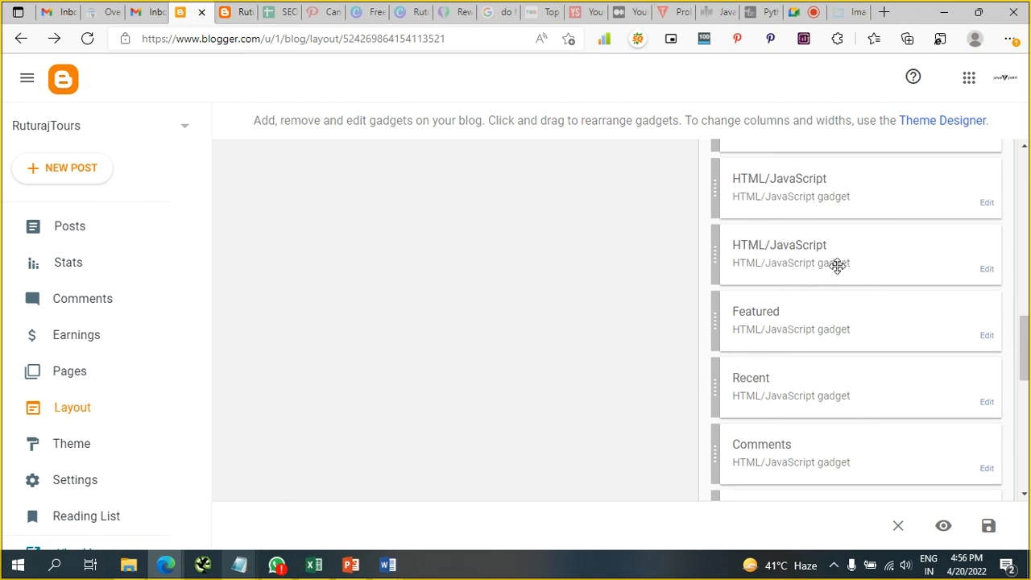
Drag Ads Inside Post from the Sidebar into Page Body, just above Popular Posts
left_click_drag(804, 258, 455, 259)
scroll(455, 260, "up", 5)
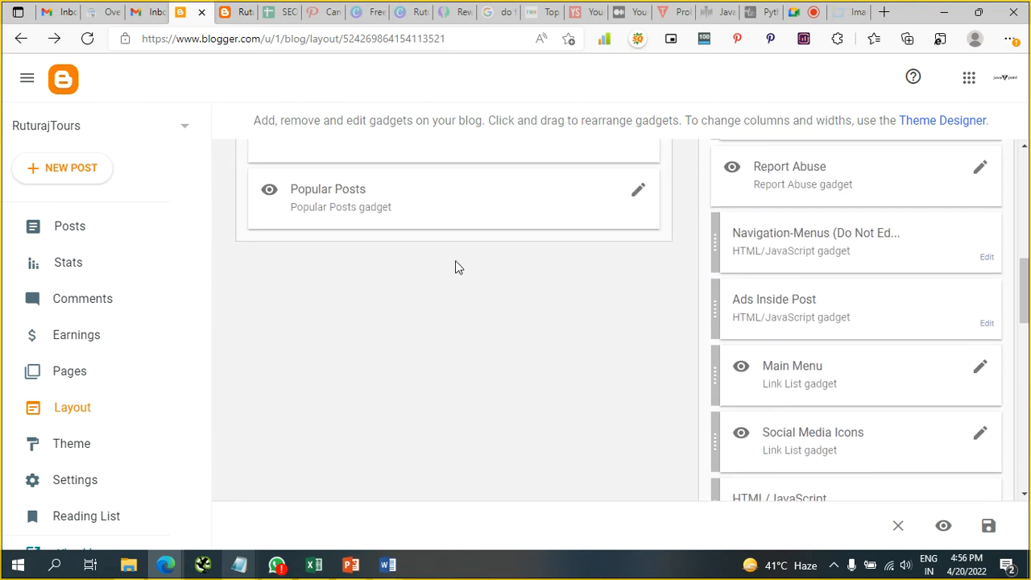
left_click_drag(804, 334, 377, 290)
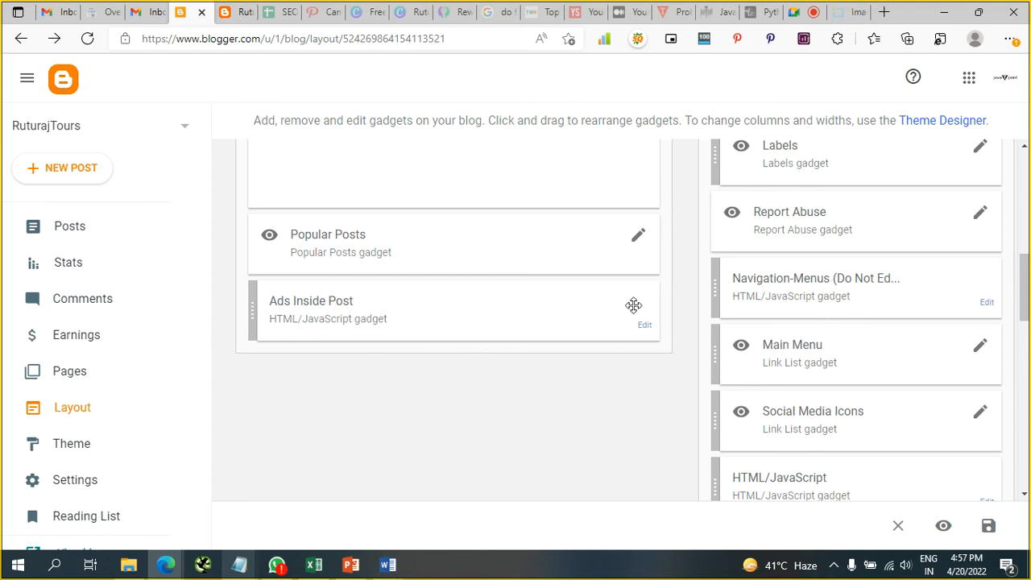
left_click_drag(548, 303, 538, 240)
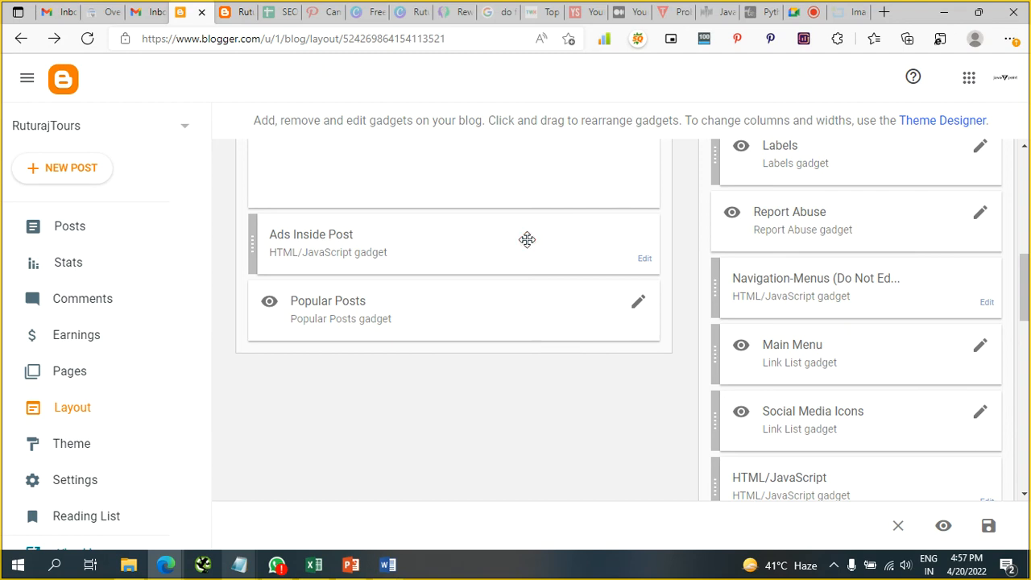
Scroll through the Layout page to review the rearranged Page Body and Sidebar
scroll(527, 240, "up", 4)
scroll(527, 240, "down", 2)
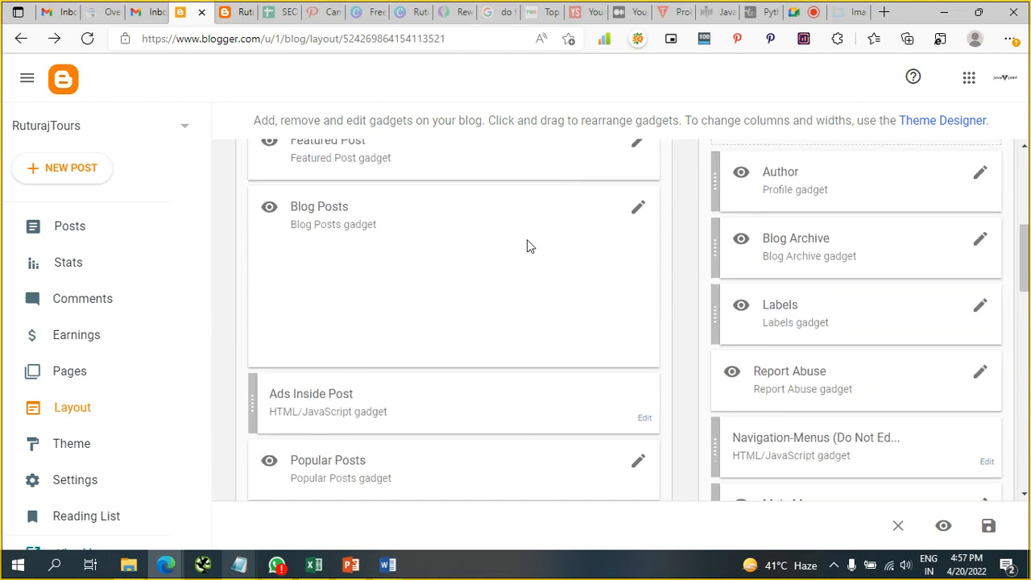
scroll(527, 239, "up", 2)
scroll(527, 240, "down", 2)
scroll(527, 239, "up", 1)
scroll(527, 240, "down", 1)
scroll(527, 246, "down", 1)
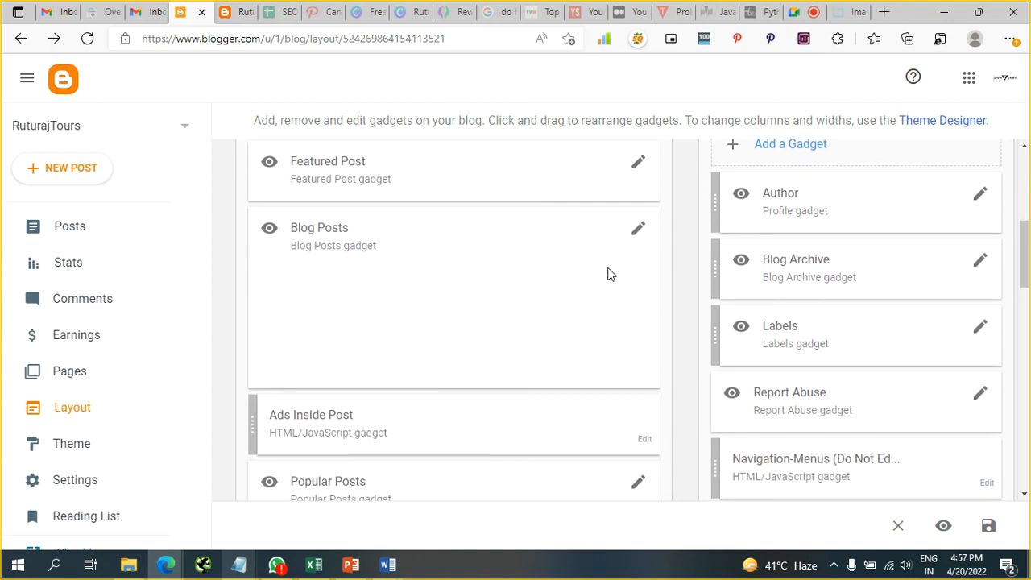
scroll(829, 390, "down", 3)
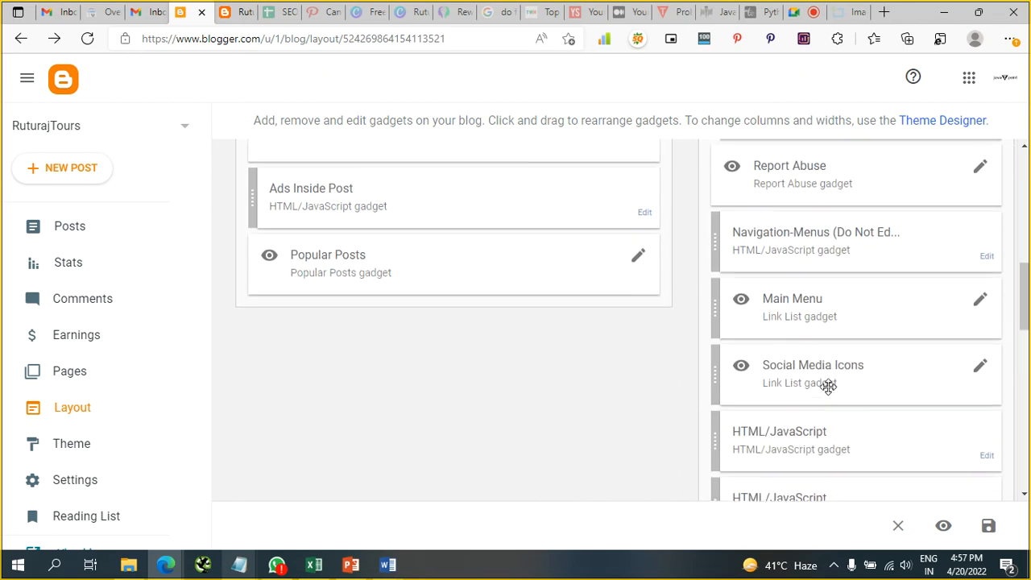
scroll(828, 388, "up", 4)
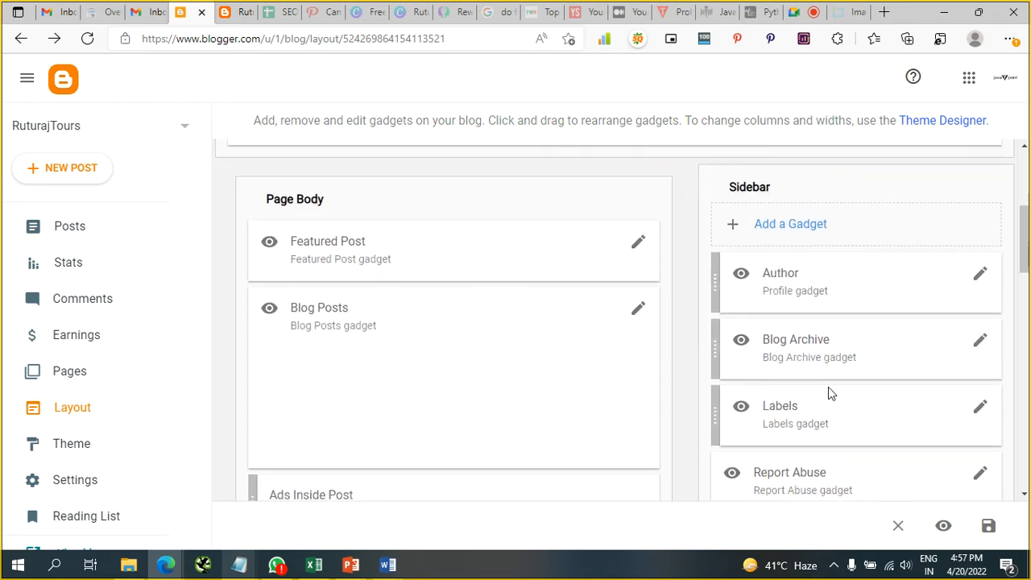
scroll(830, 390, "down", 2)
scroll(828, 387, "up", 1)
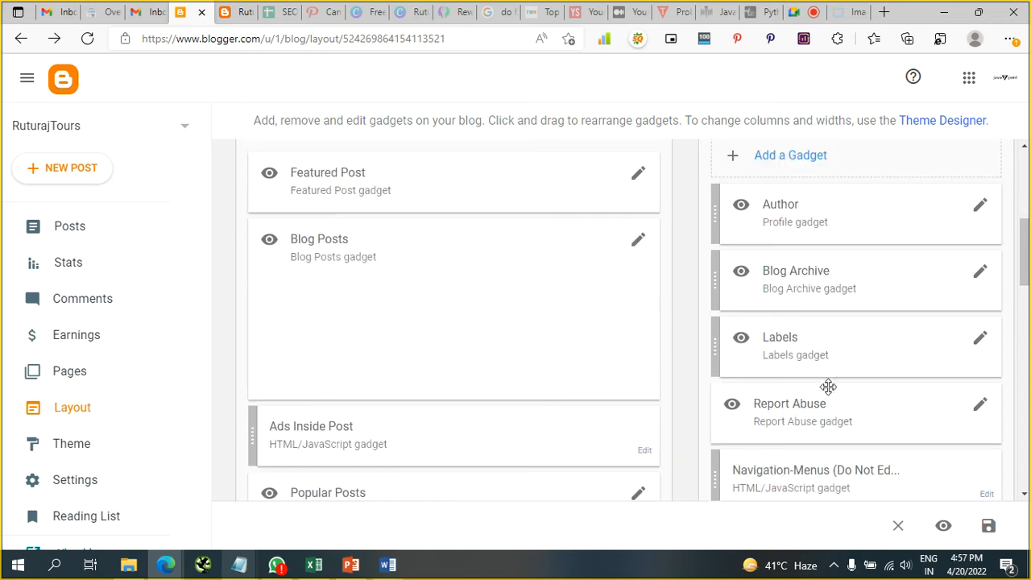
scroll(828, 387, "down", 3)
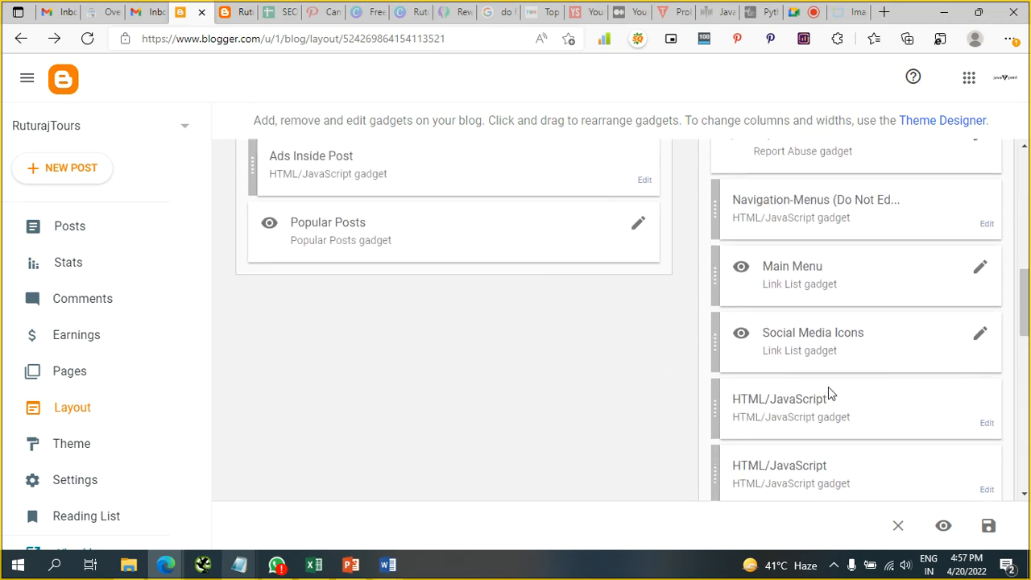
scroll(829, 387, "up", 4)
scroll(802, 336, "up", 1)
left_click(788, 319)
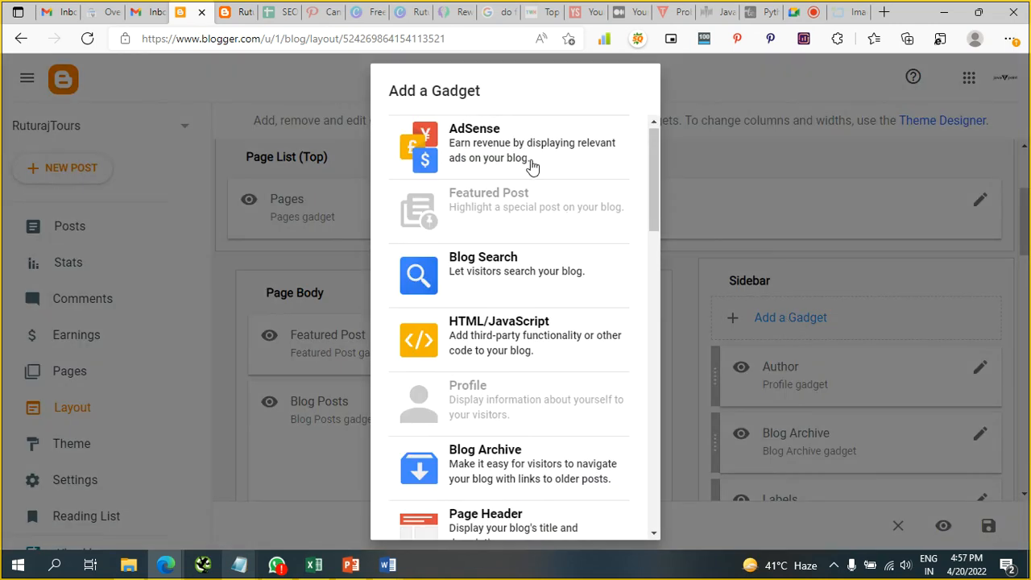
left_click(516, 153)
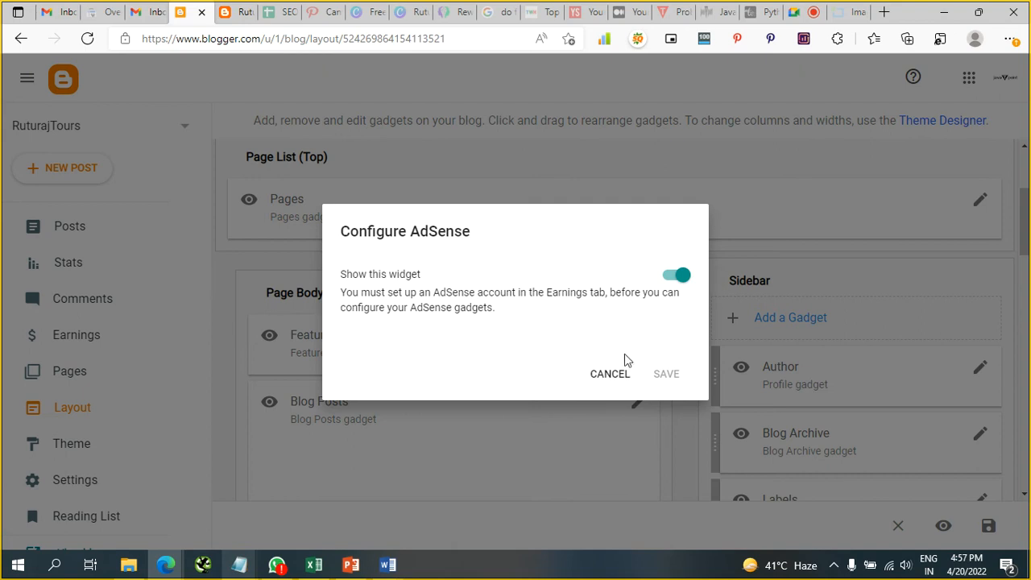
left_click(609, 375)
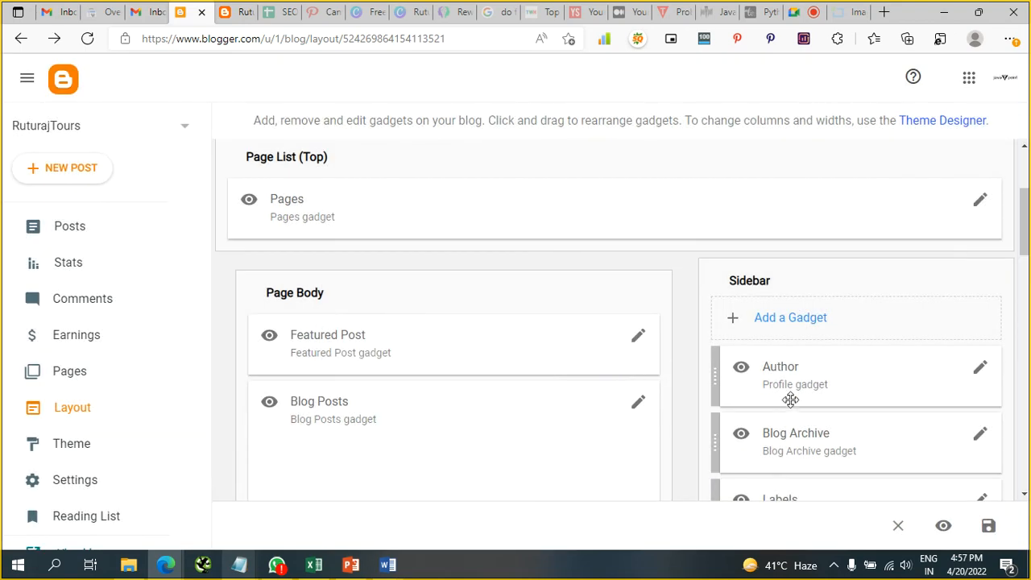
scroll(791, 400, "down", 5)
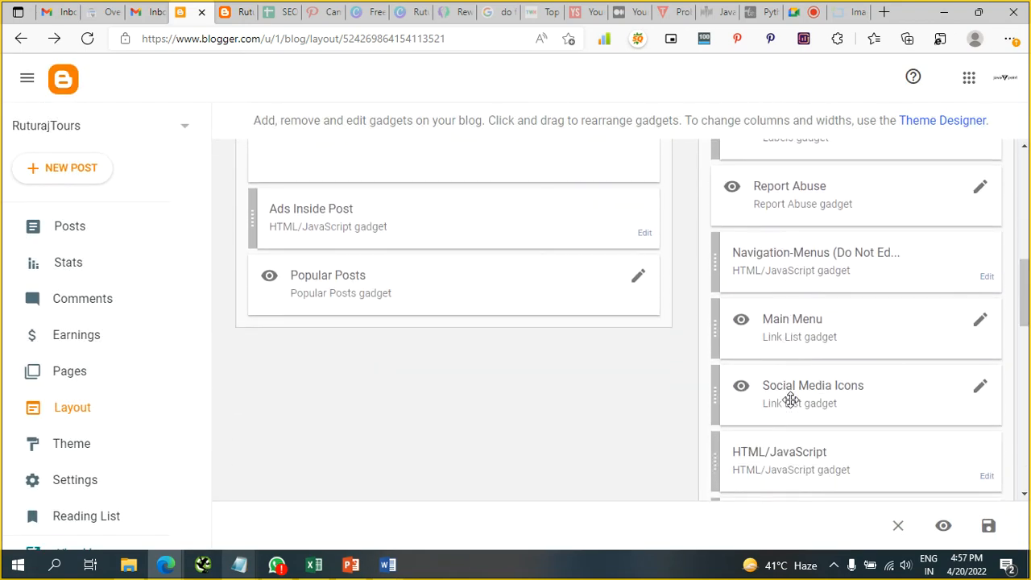
scroll(791, 399, "down", 1)
scroll(791, 400, "down", 1)
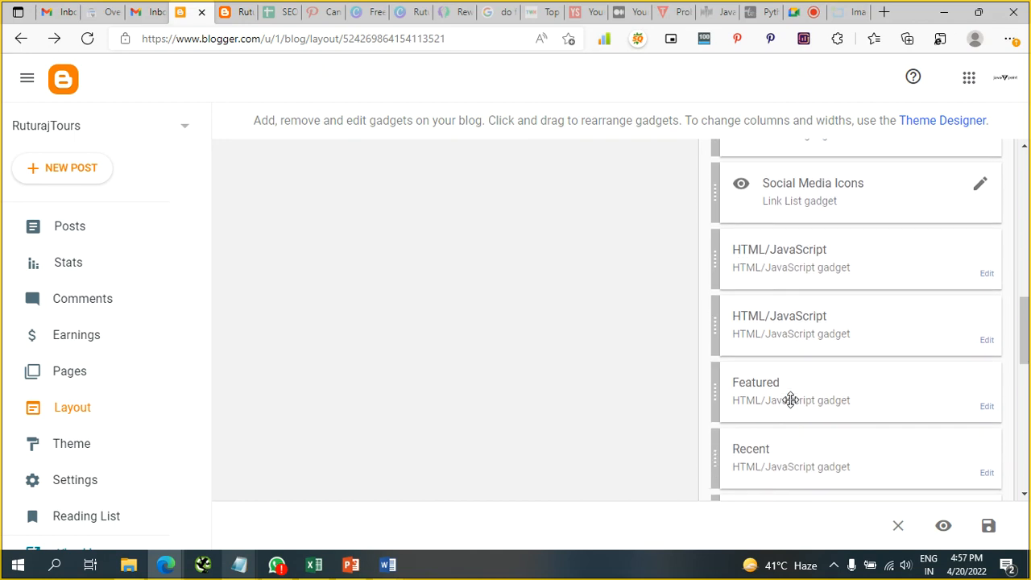
scroll(791, 400, "down", 4)
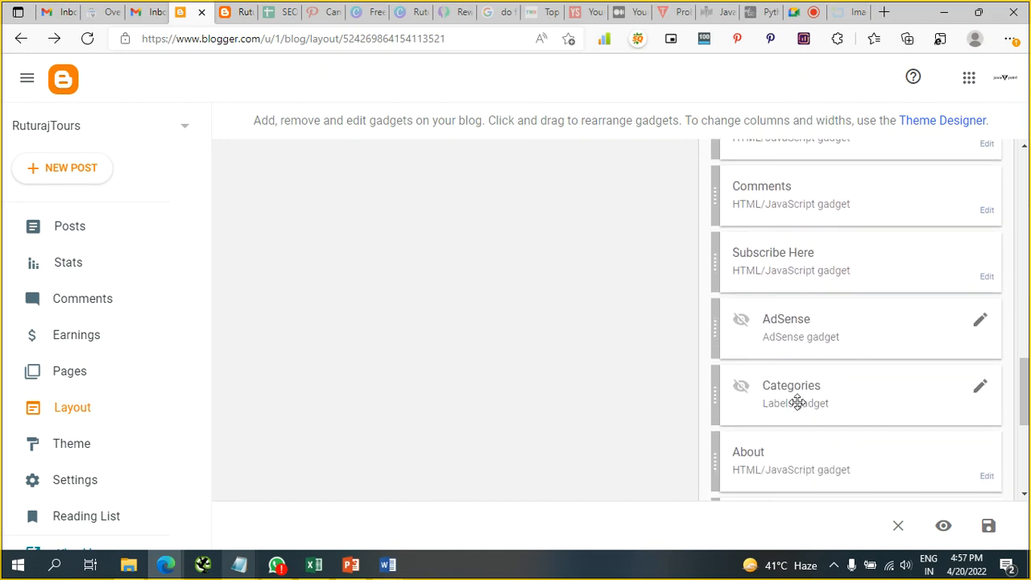
scroll(825, 405, "down", 4)
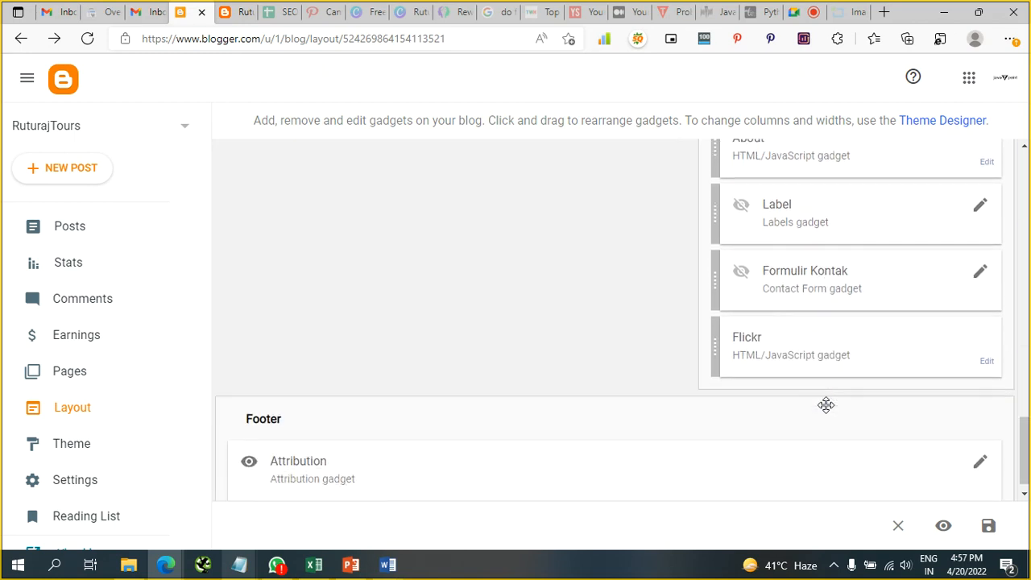
scroll(826, 411, "up", 10)
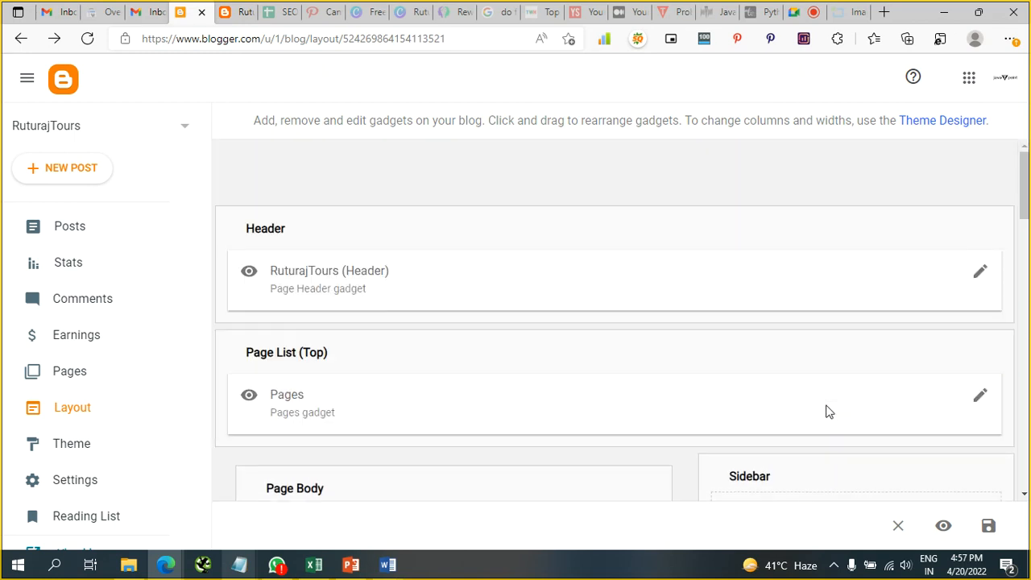
scroll(827, 411, "down", 4)
scroll(828, 411, "down", 1)
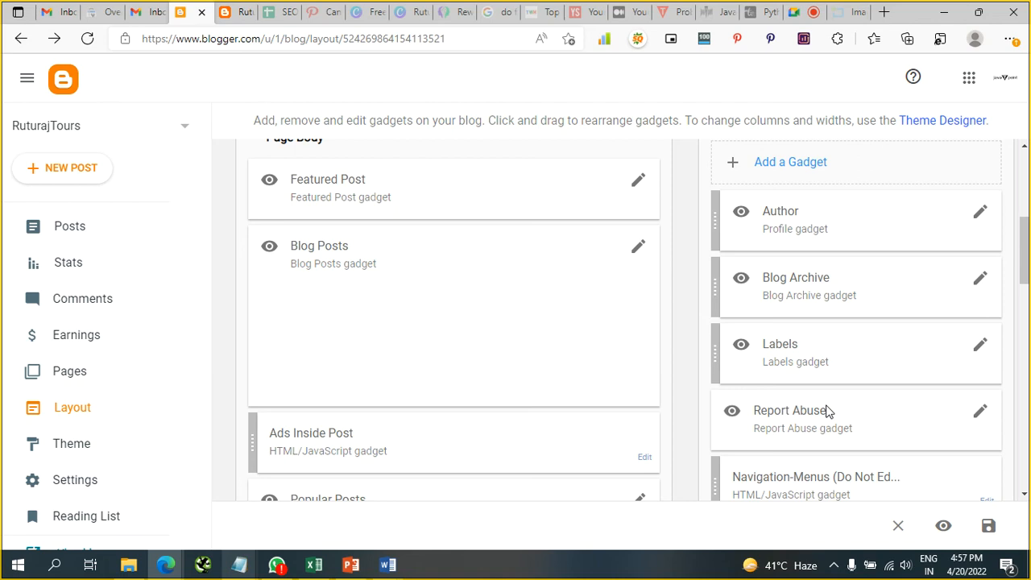
scroll(828, 412, "down", 2)
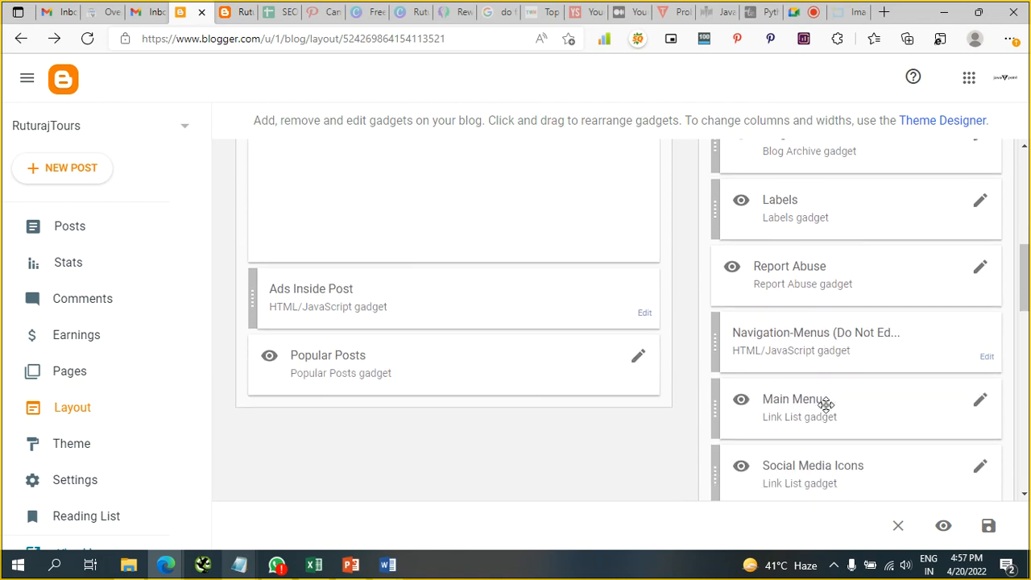
scroll(826, 405, "down", 1)
scroll(826, 404, "down", 2)
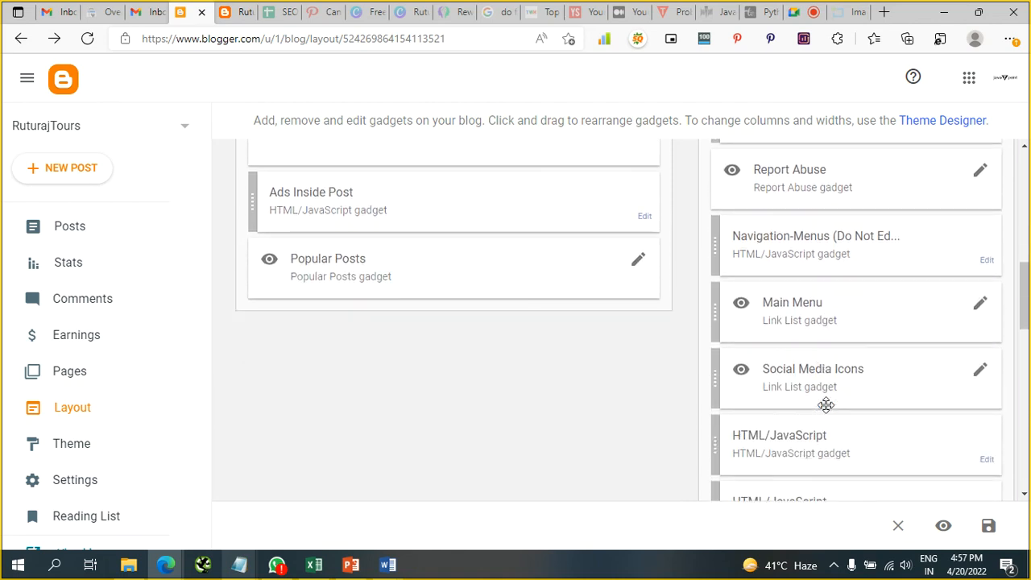
scroll(826, 404, "up", 10)
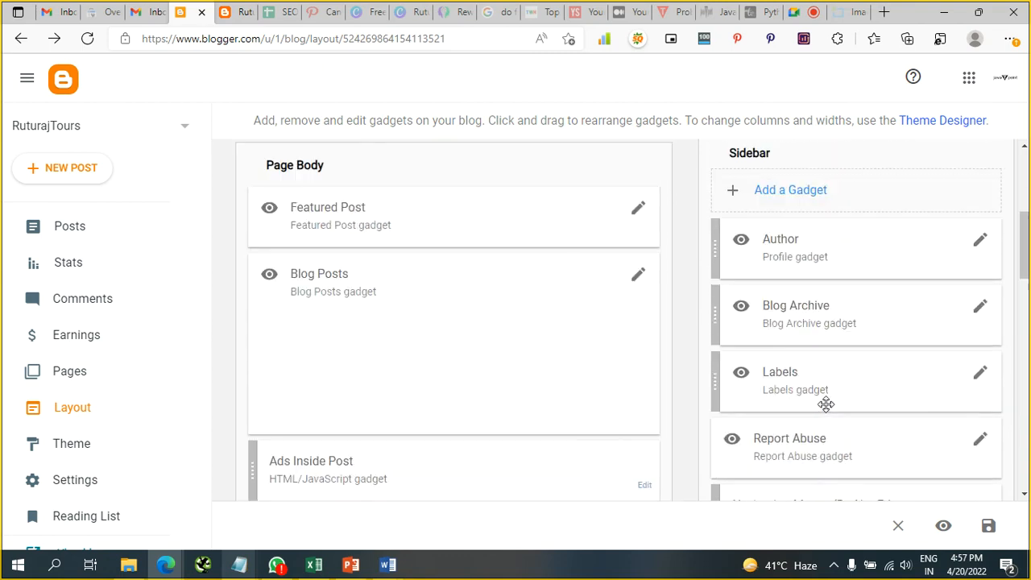
scroll(826, 404, "up", 3)
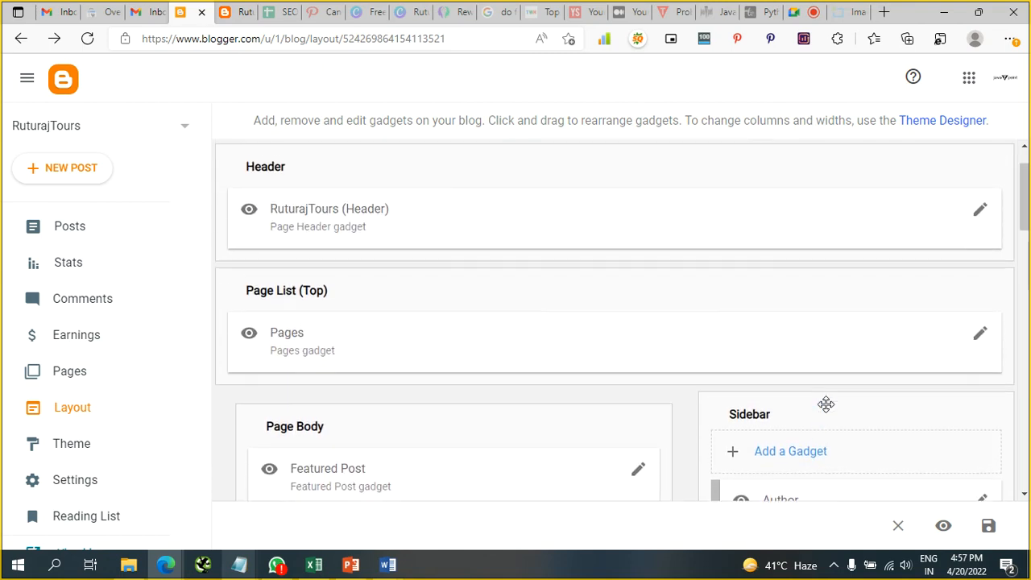
scroll(826, 411, "down", 4)
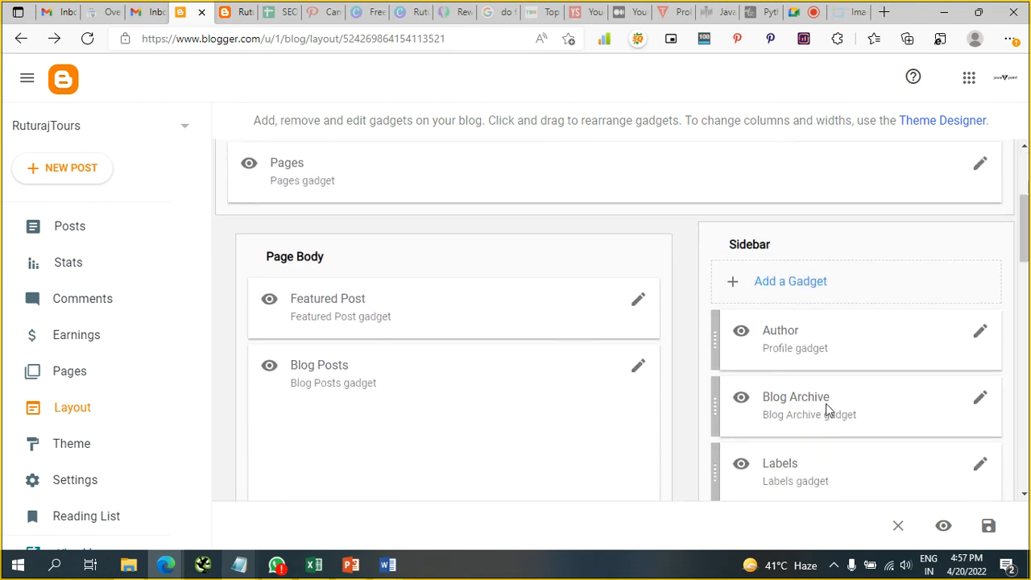
scroll(826, 403, "down", 2)
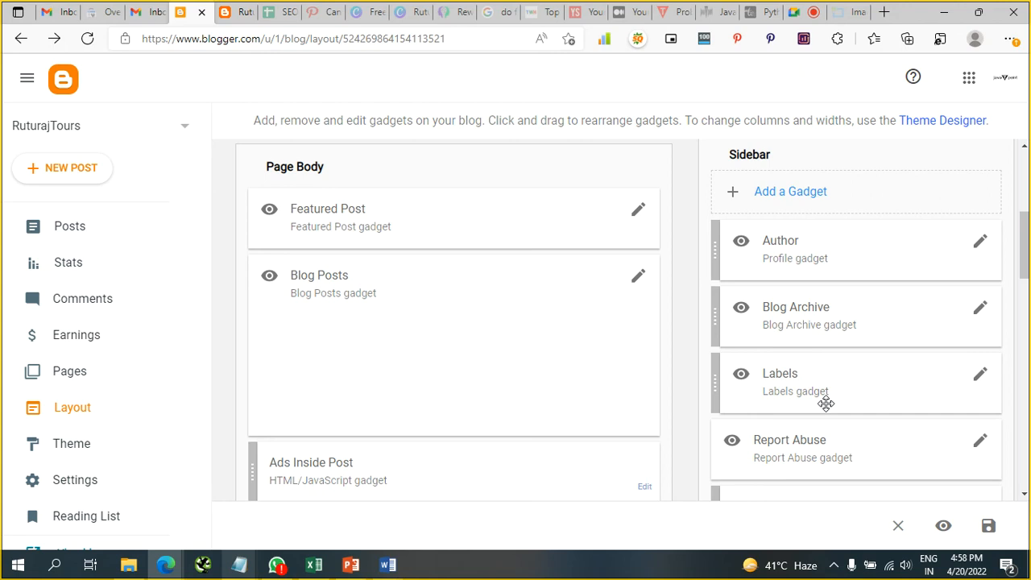
scroll(859, 338, "down", 3)
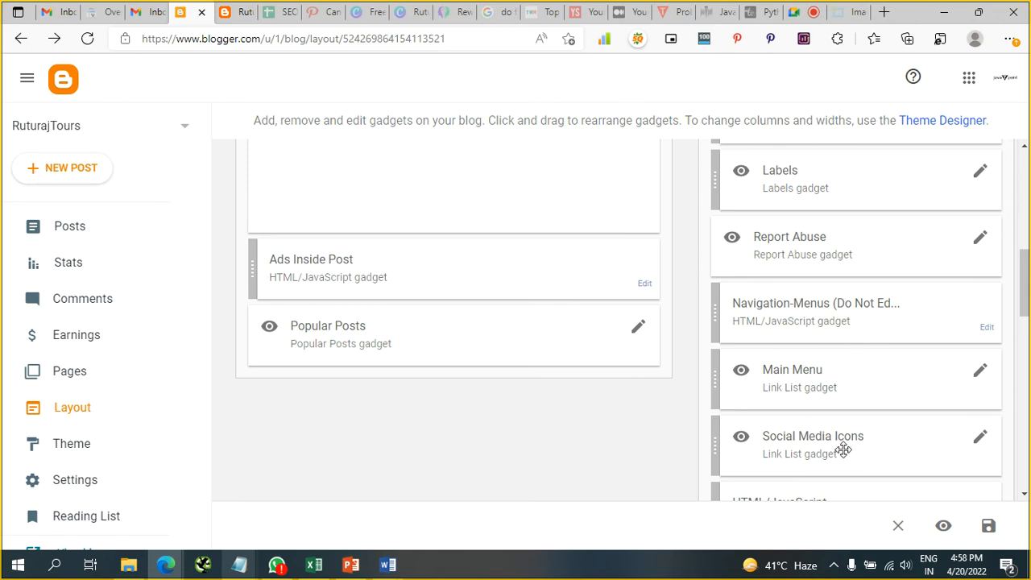
Place Social Media Icons in the Header section under the blog header, then go to the live blog tab
left_click_drag(842, 444, 656, 124)
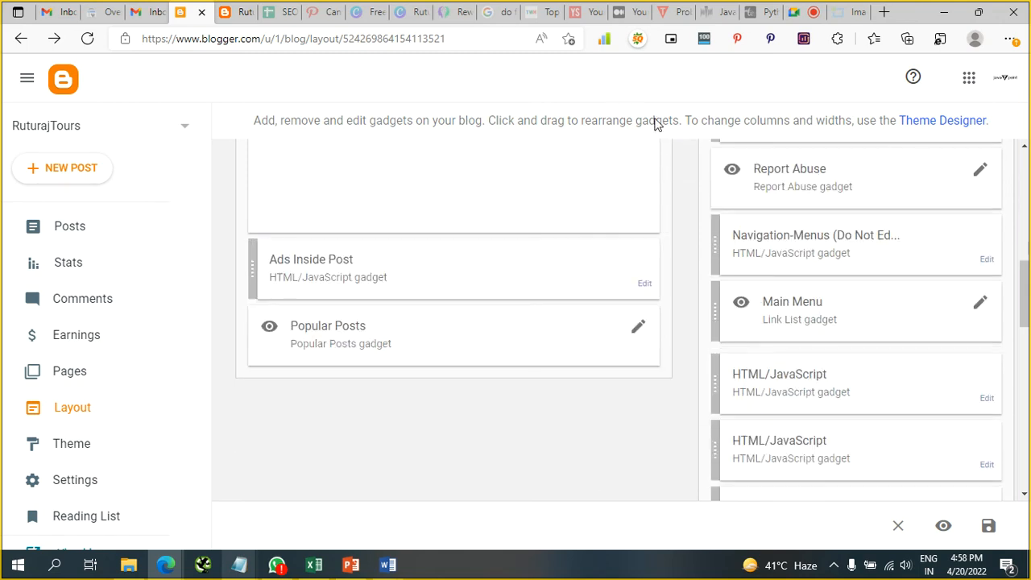
left_click_drag(732, 97, 833, 193)
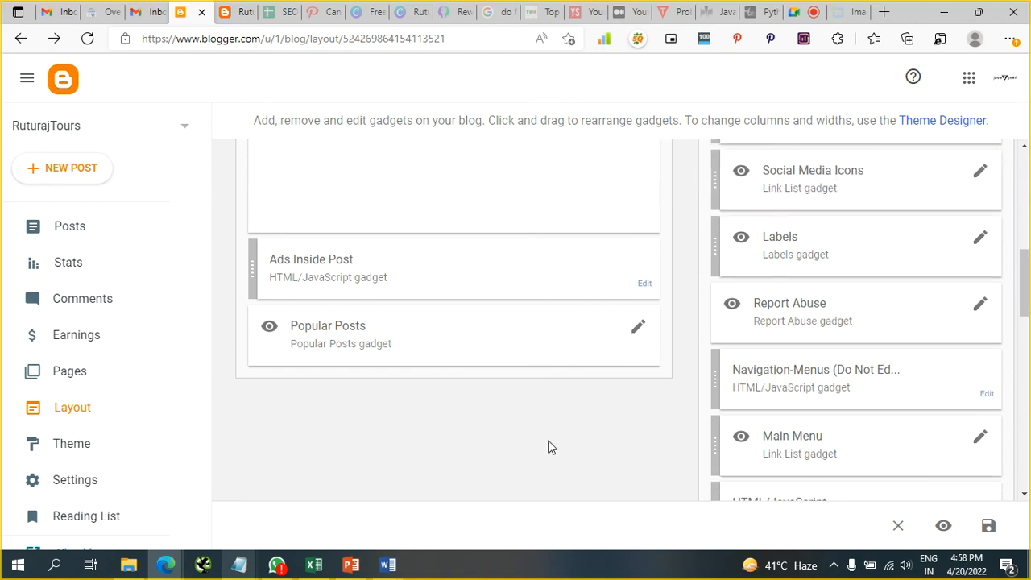
scroll(548, 451, "up", 4)
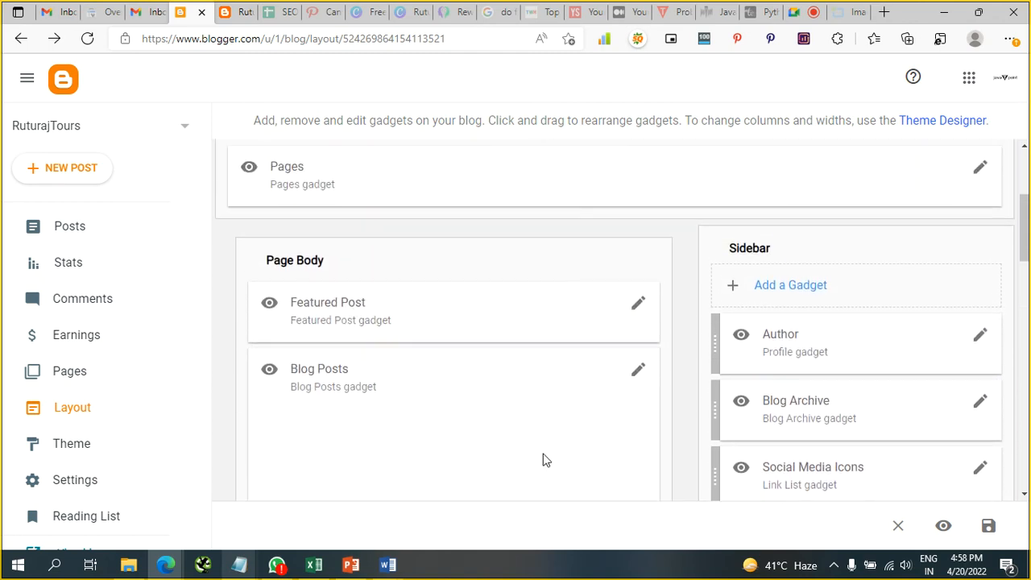
left_click_drag(806, 467, 764, 217)
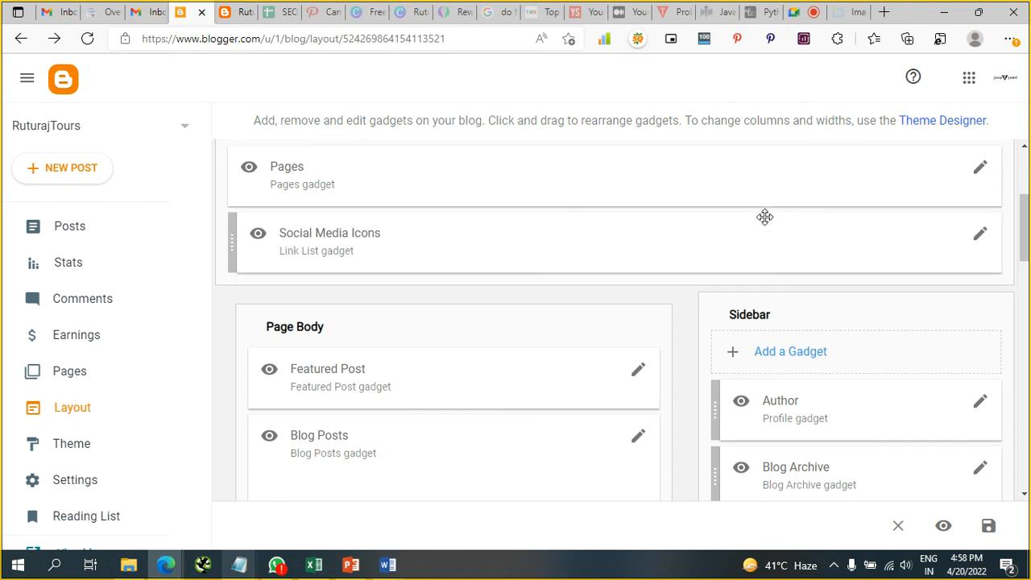
scroll(764, 217, "up", 3)
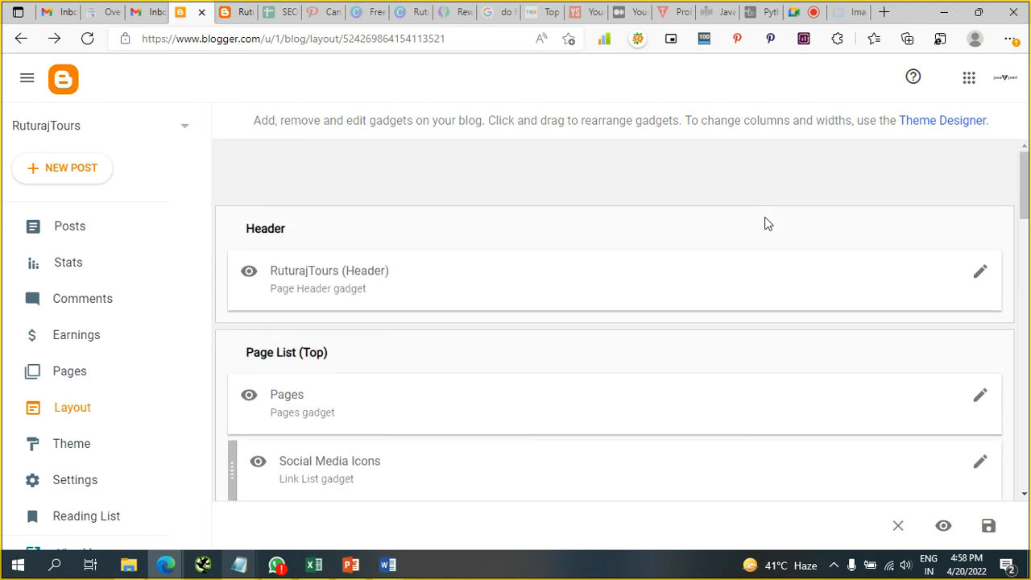
scroll(767, 224, "down", 1)
scroll(767, 224, "up", 1)
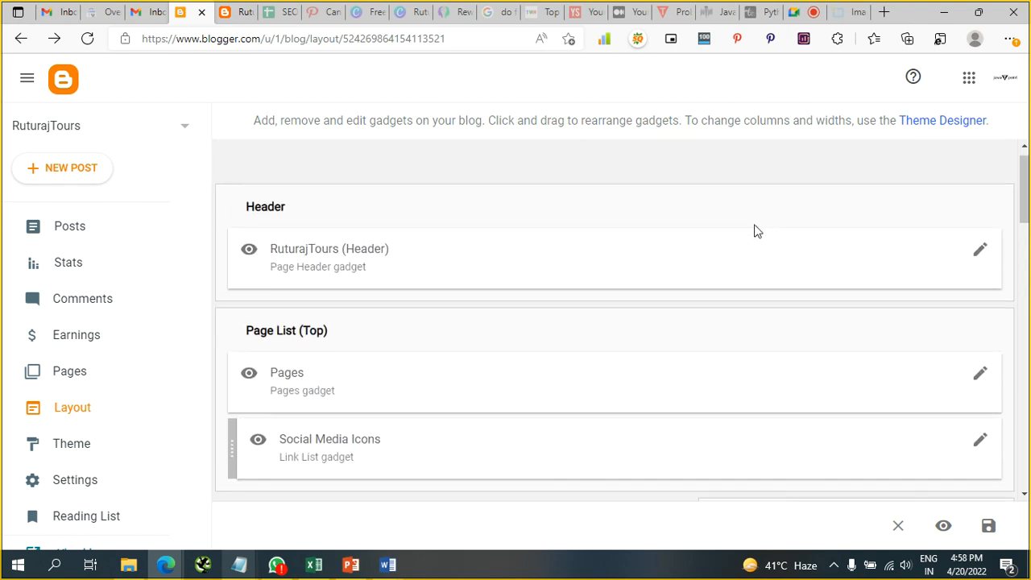
left_click_drag(527, 456, 582, 316)
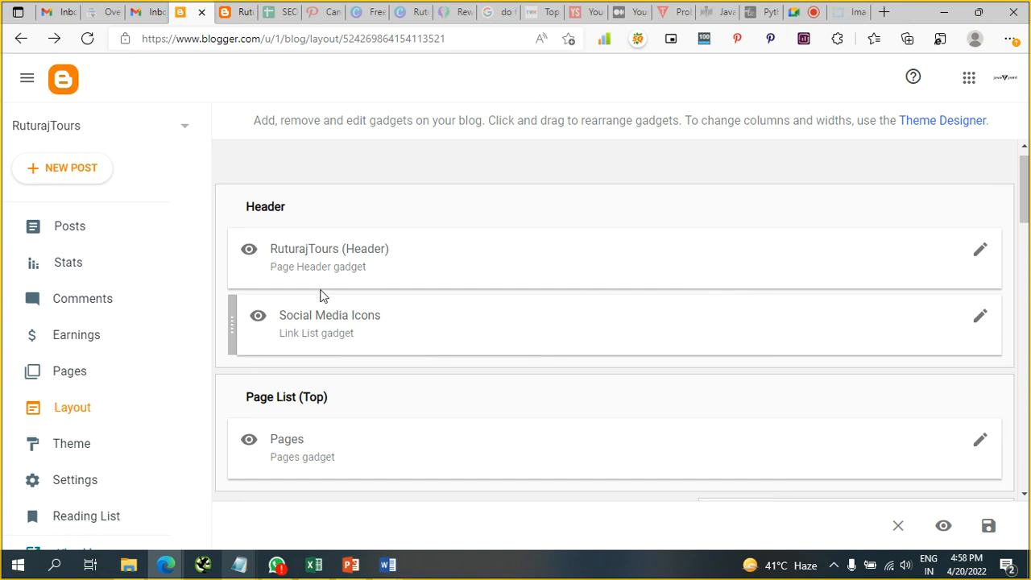
key("ctrl+Tab")
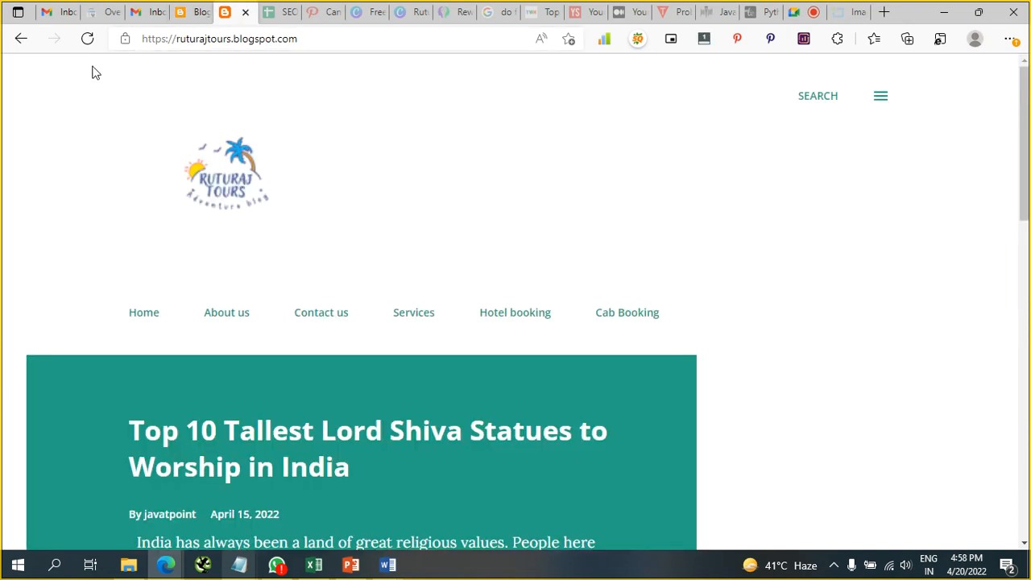
Reload the live blog and go to its Home page to see the new layout
left_click(87, 39)
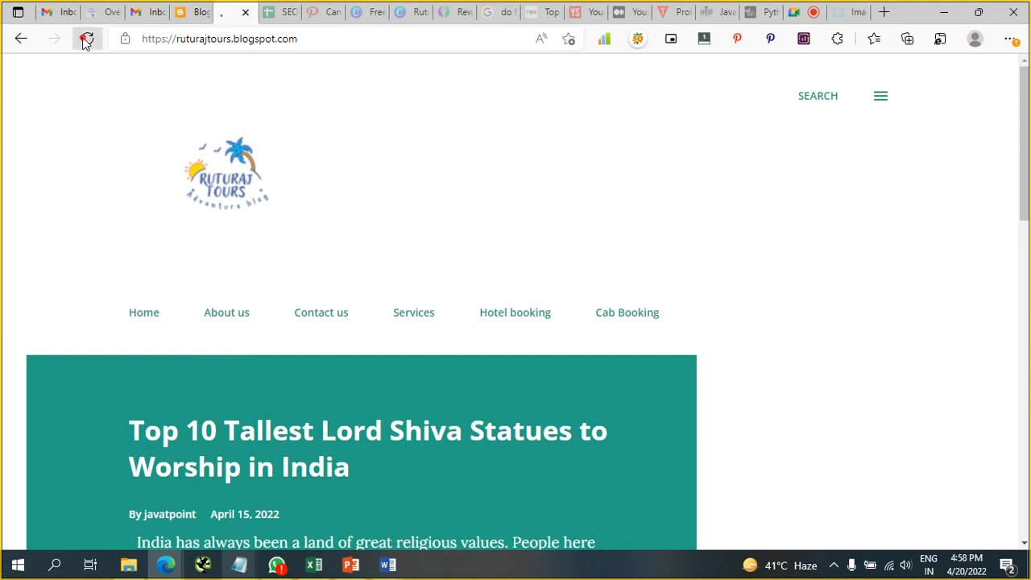
left_click(84, 40)
scroll(734, 274, "down", 12)
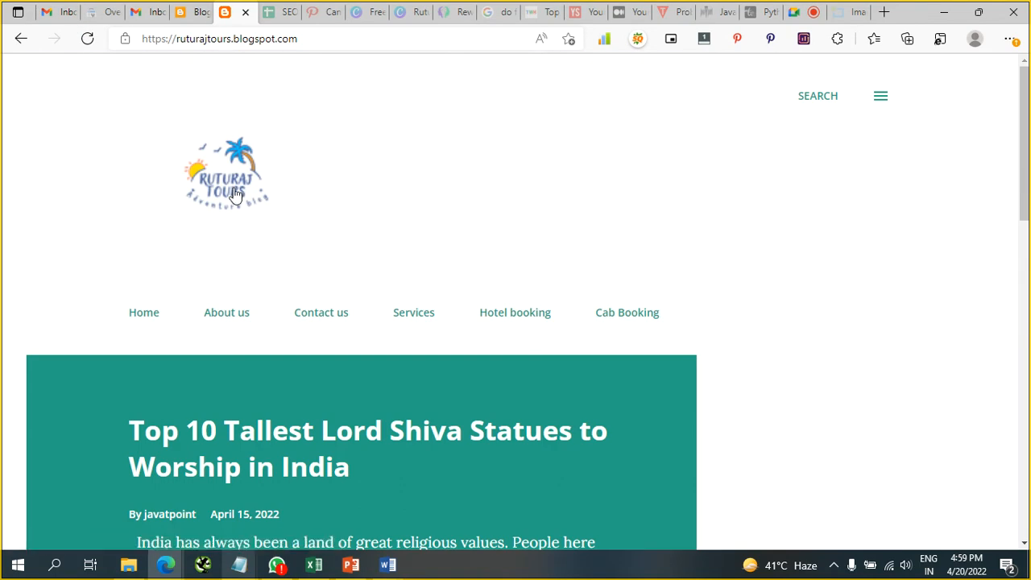
left_click(149, 315)
left_click(148, 315)
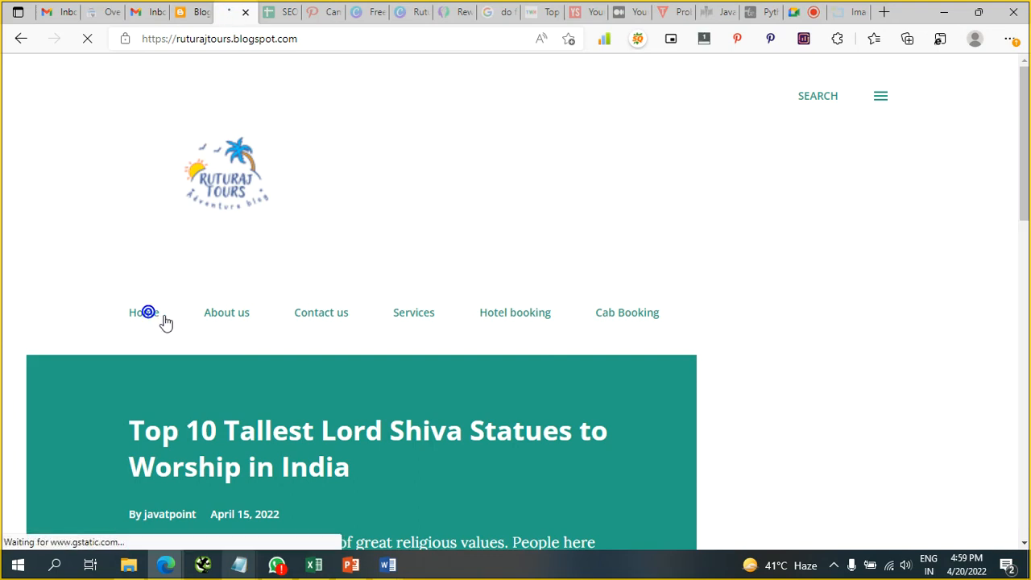
scroll(757, 320, "down", 12)
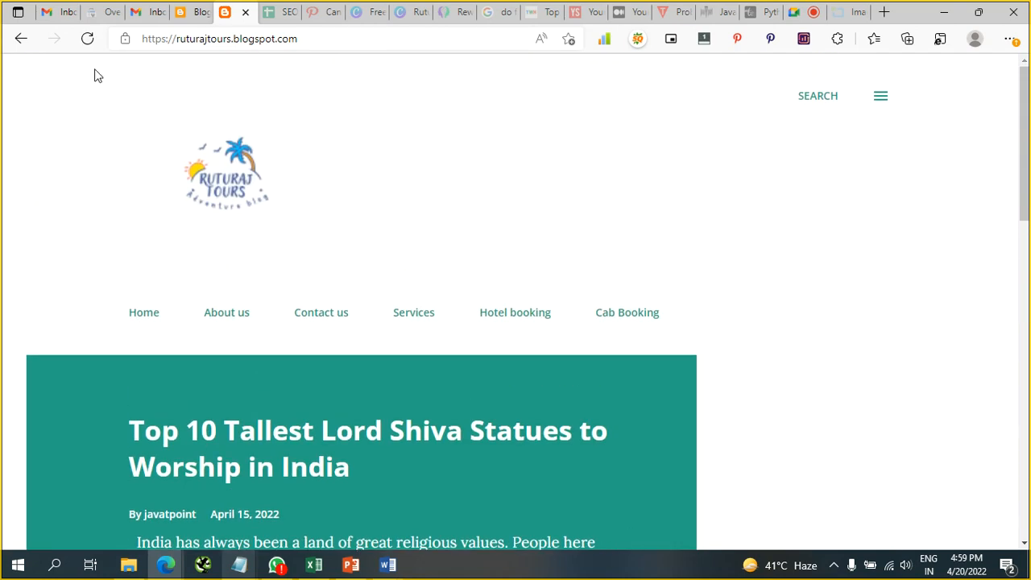
Browse the blog's side panel of gadgets, close it, and return to the Layout editor
left_click(878, 105)
scroll(915, 401, "down", 3)
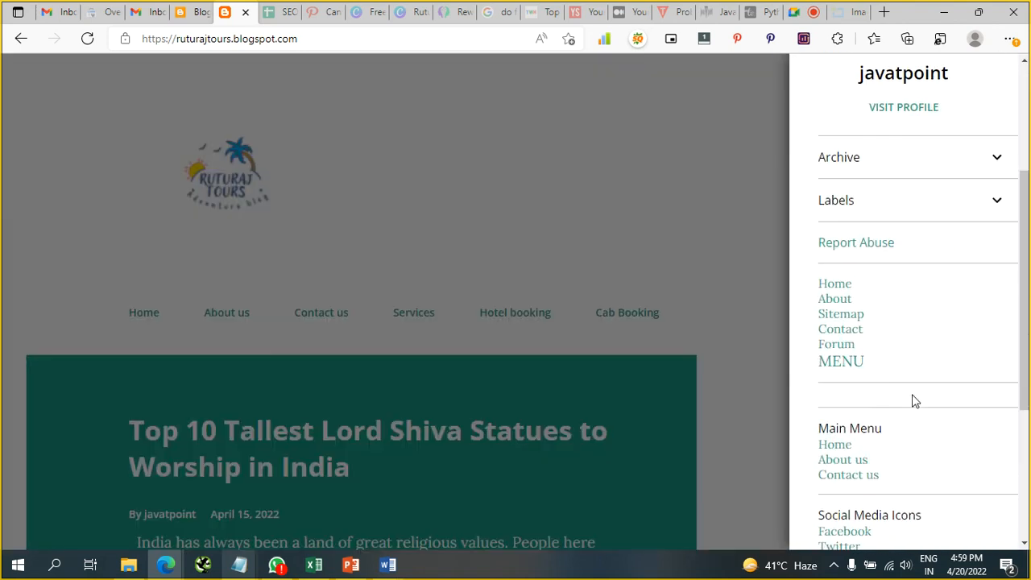
scroll(915, 401, "down", 3)
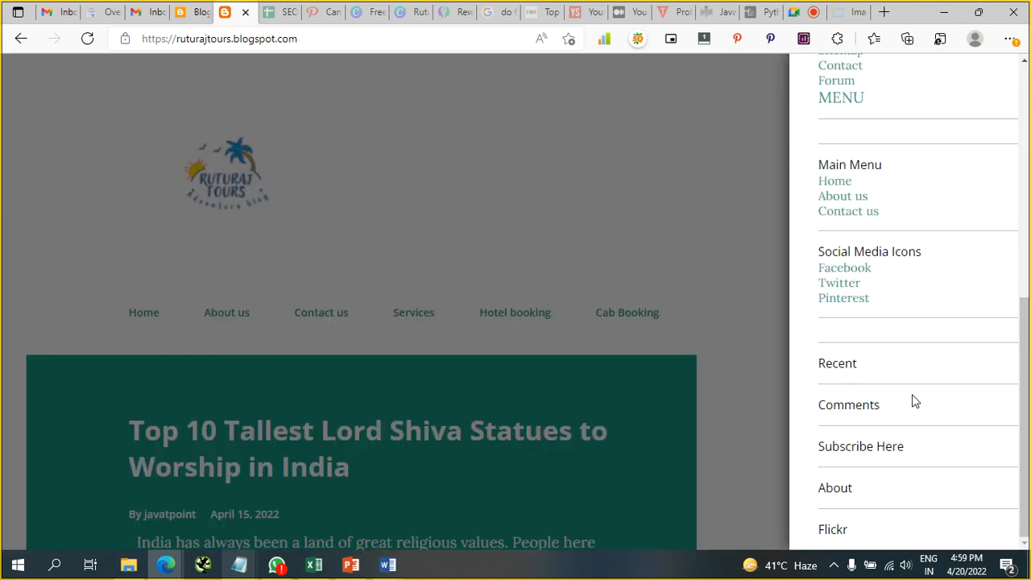
scroll(915, 401, "up", 6)
left_click(996, 77)
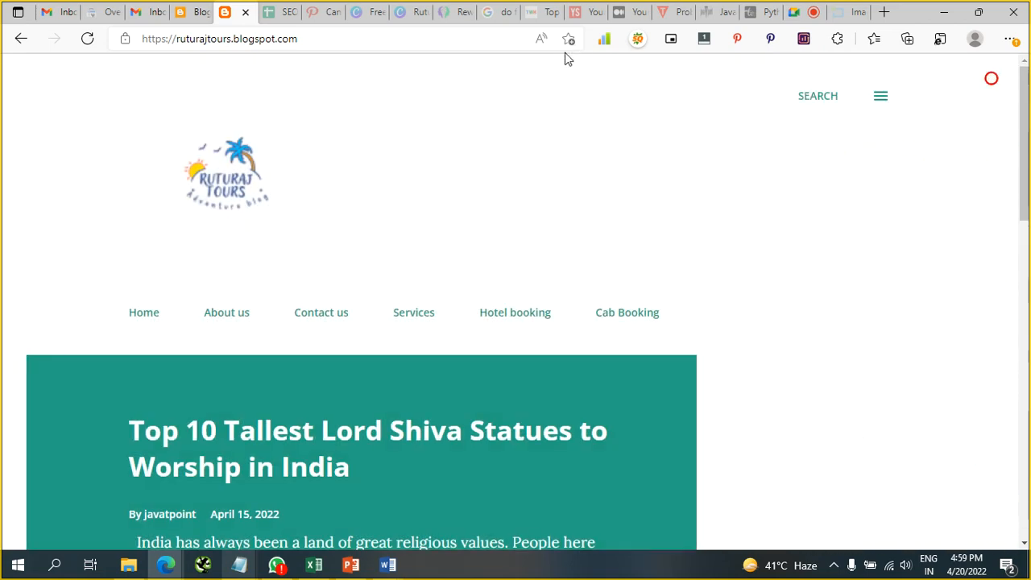
left_click(203, 9)
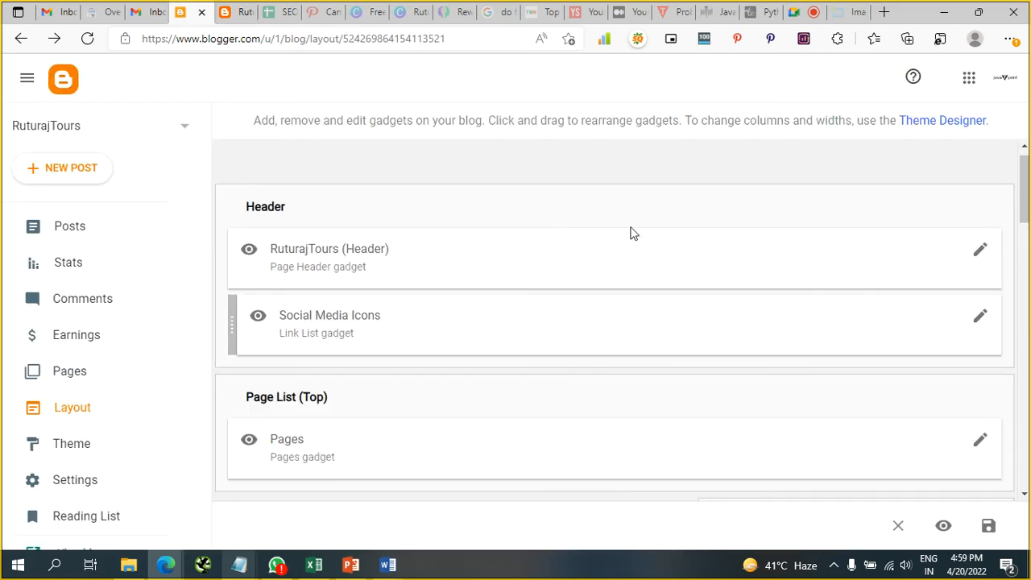
Drag Social Media Icons from the Header into the Sidebar, between Author and Blog Archive
scroll(665, 320, "down", 2)
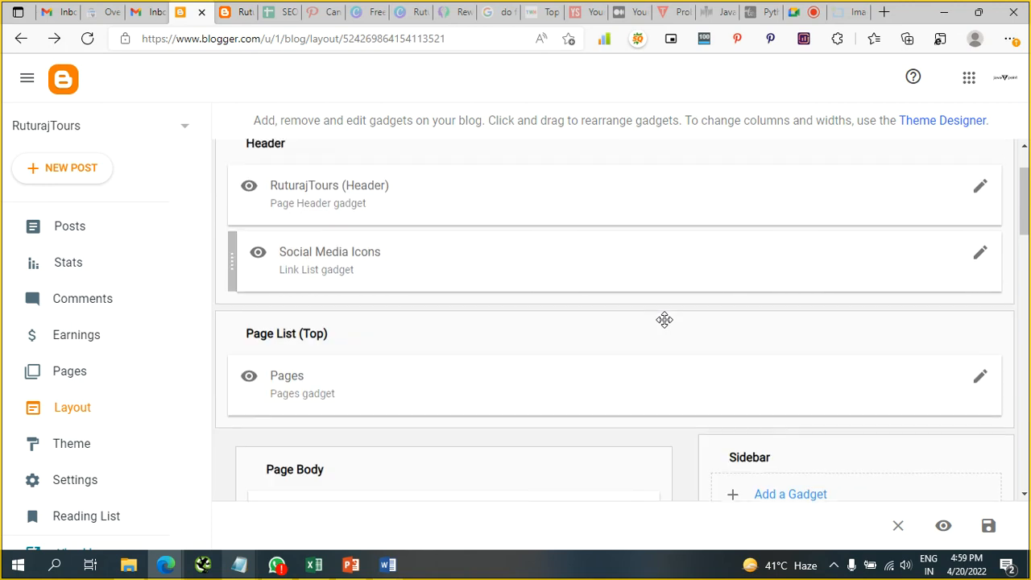
left_click_drag(616, 201, 921, 479)
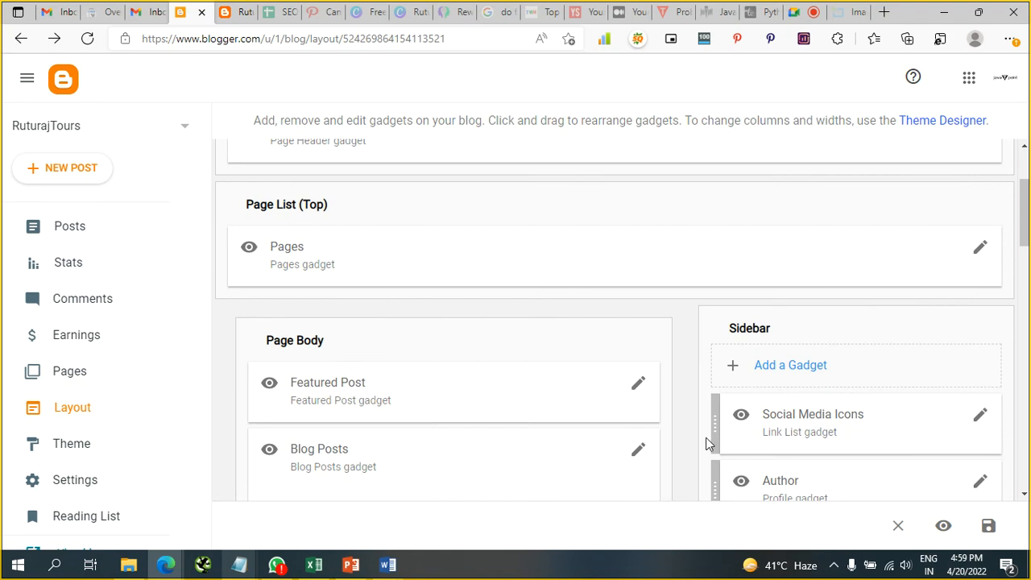
scroll(706, 438, "down", 3)
left_click_drag(850, 233, 847, 310)
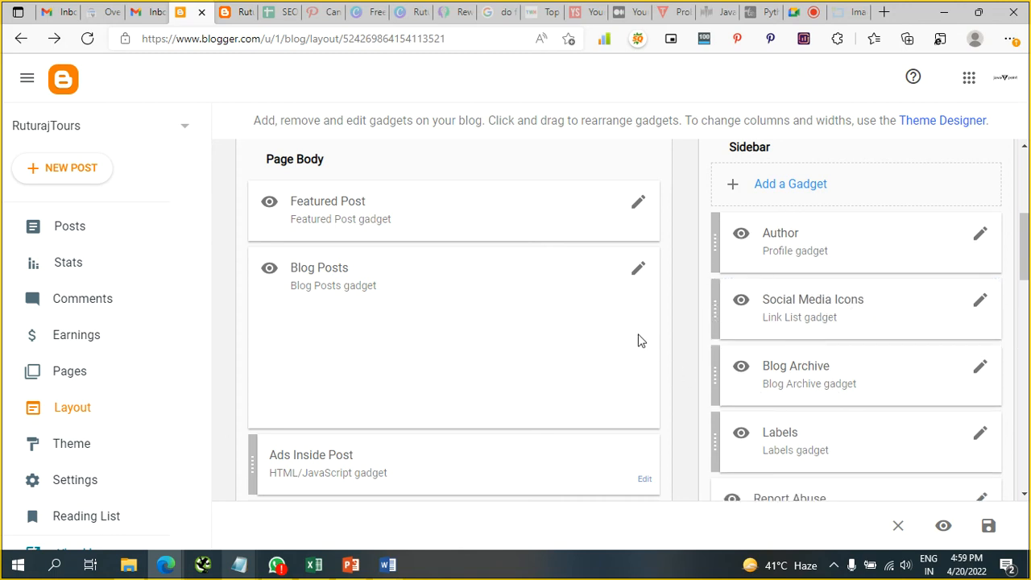
Add an untitled HTML/JavaScript gadget and drag it into Page Body between Featured Post and Blog Posts
left_click(793, 189)
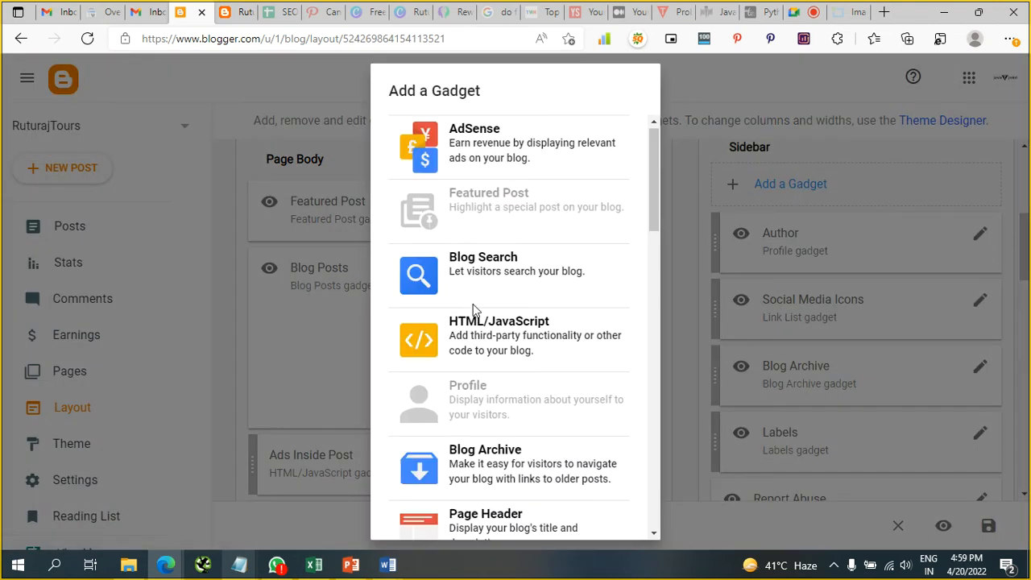
left_click(486, 345)
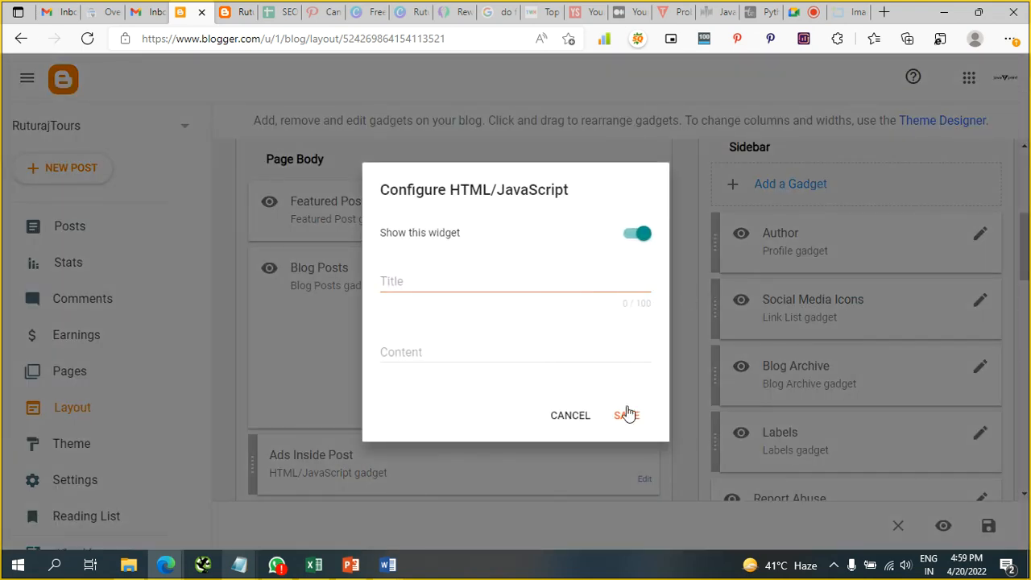
left_click(631, 417)
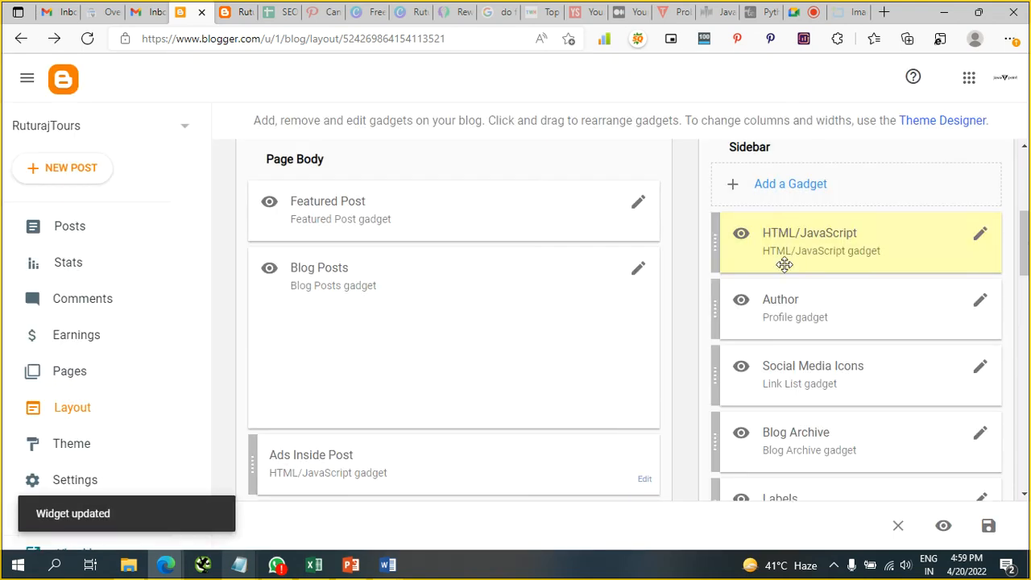
left_click_drag(778, 233, 347, 274)
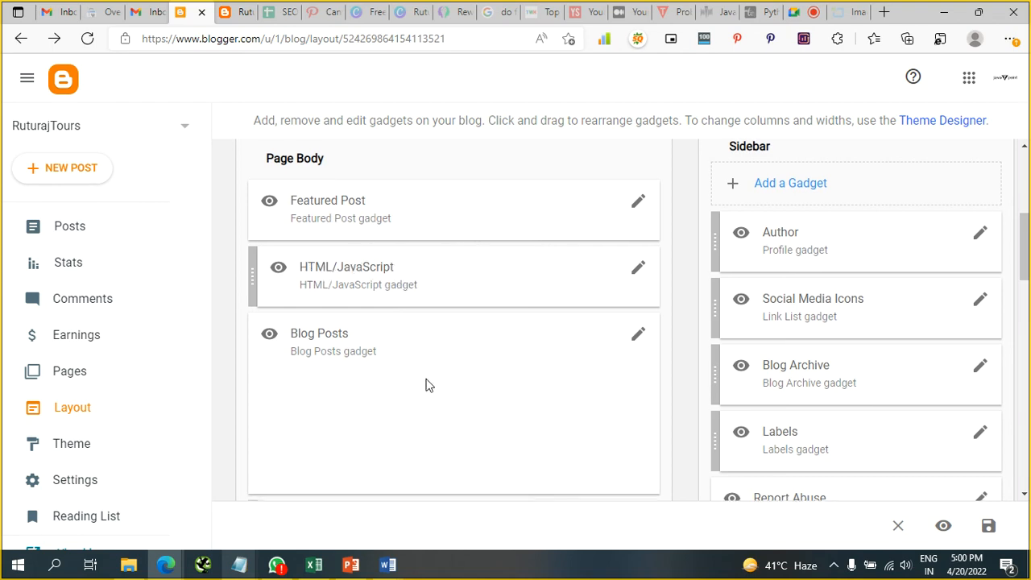
scroll(427, 384, "down", 3)
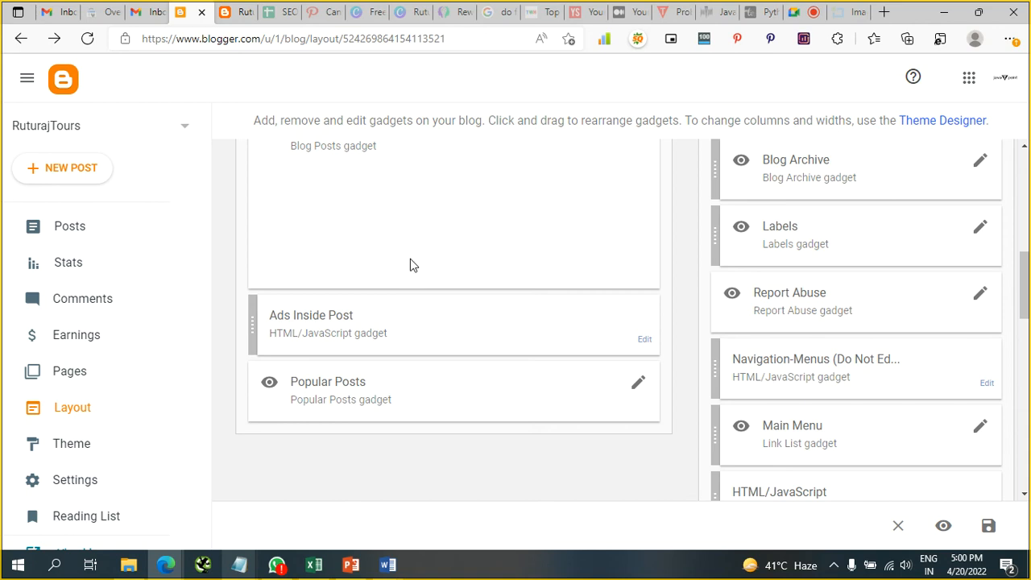
scroll(428, 438, "down", 8)
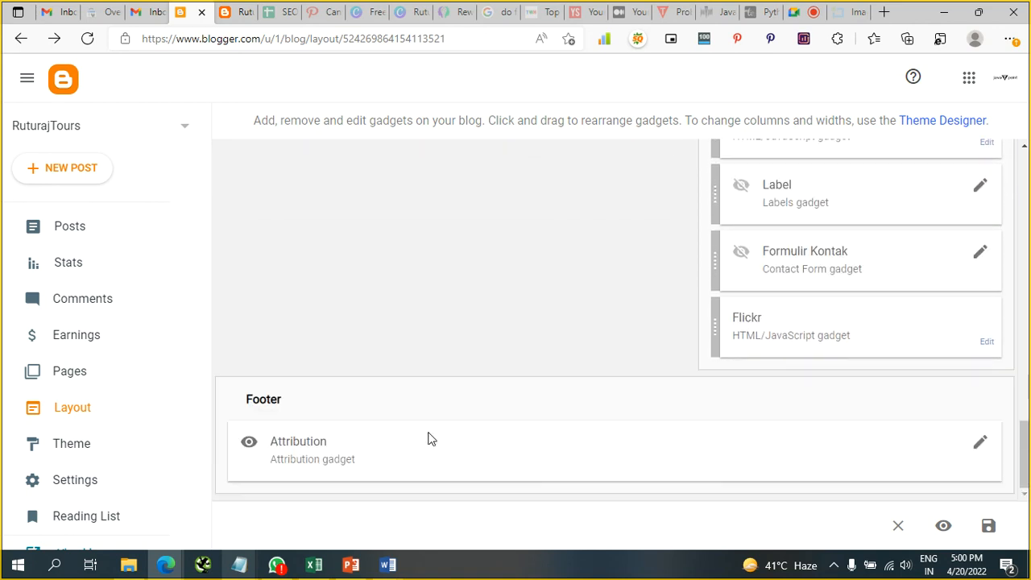
scroll(428, 438, "up", 10)
scroll(428, 439, "down", 10)
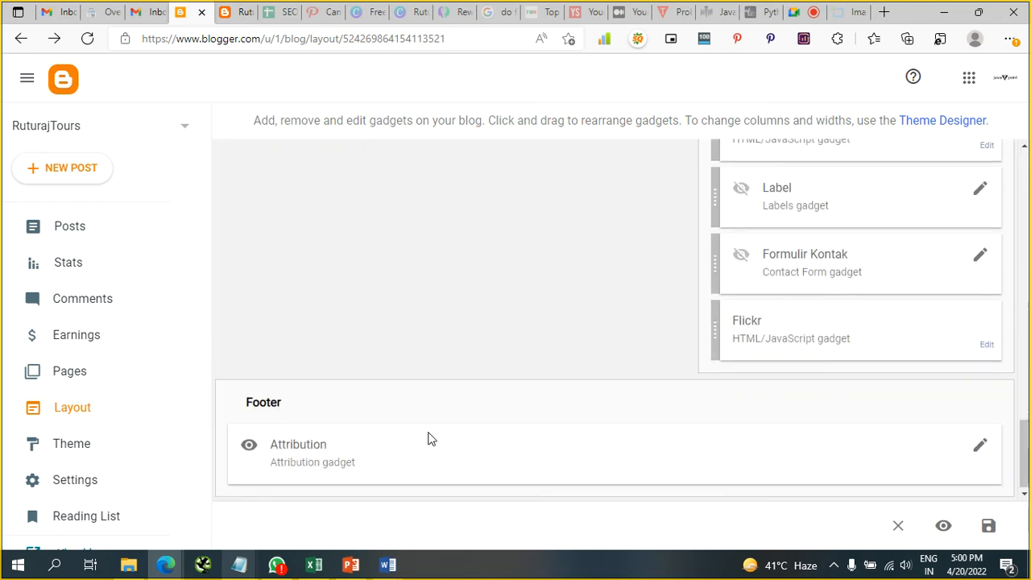
scroll(428, 439, "up", 5)
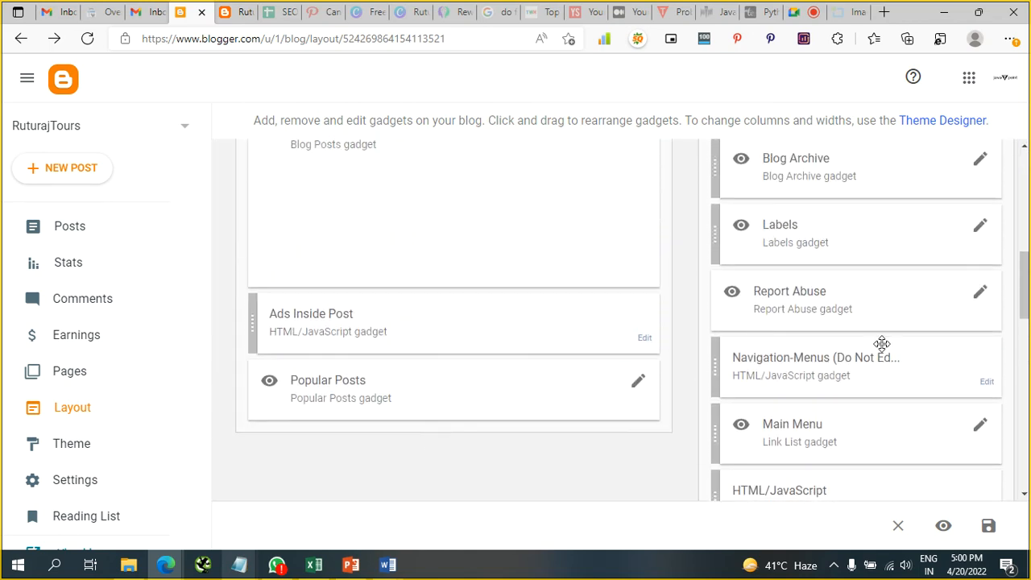
scroll(882, 345, "down", 3)
scroll(882, 344, "up", 1)
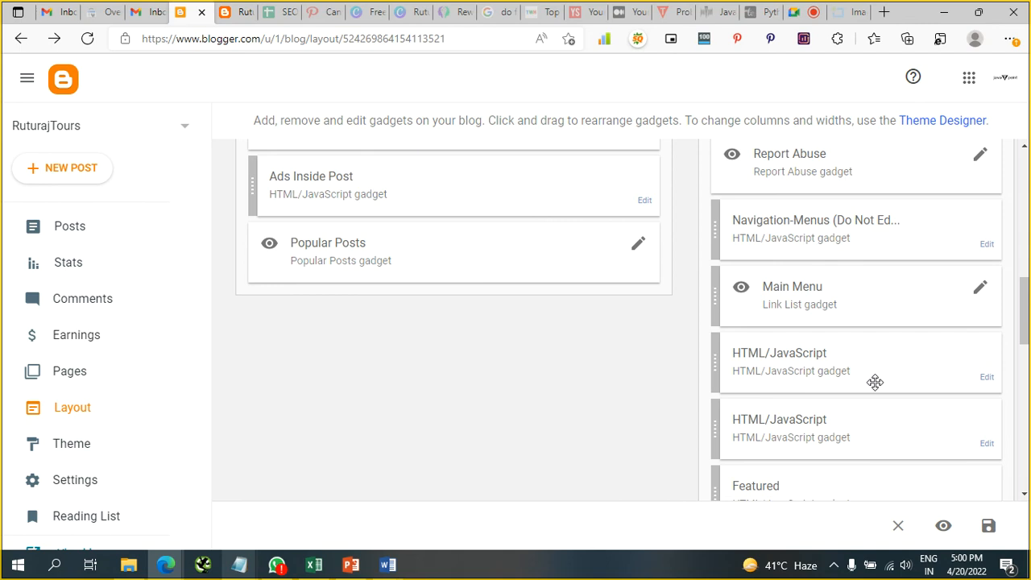
scroll(874, 382, "down", 3)
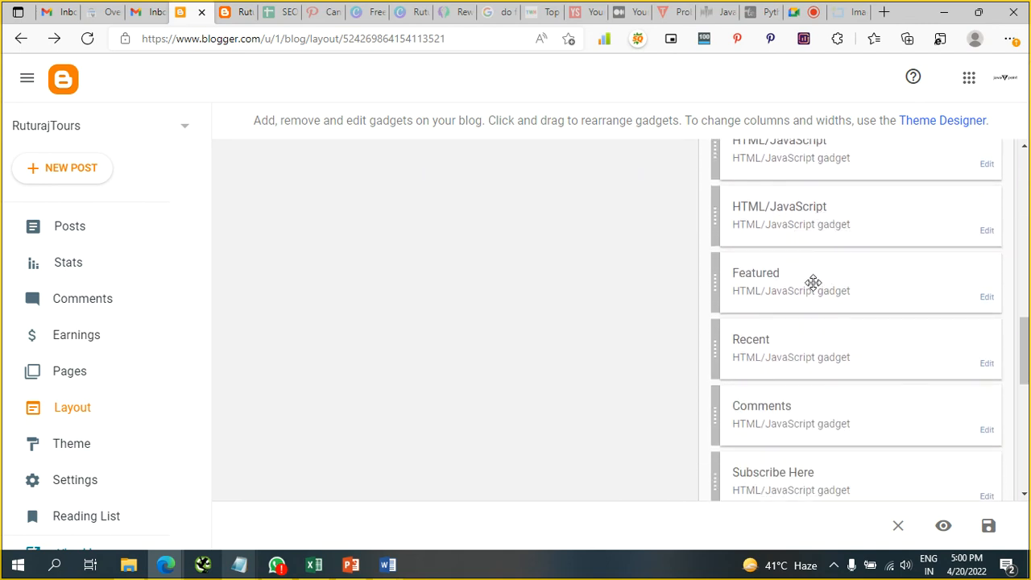
Review the Featured gadget's settings without changing them, then scroll to the Sidebar
left_click(987, 298)
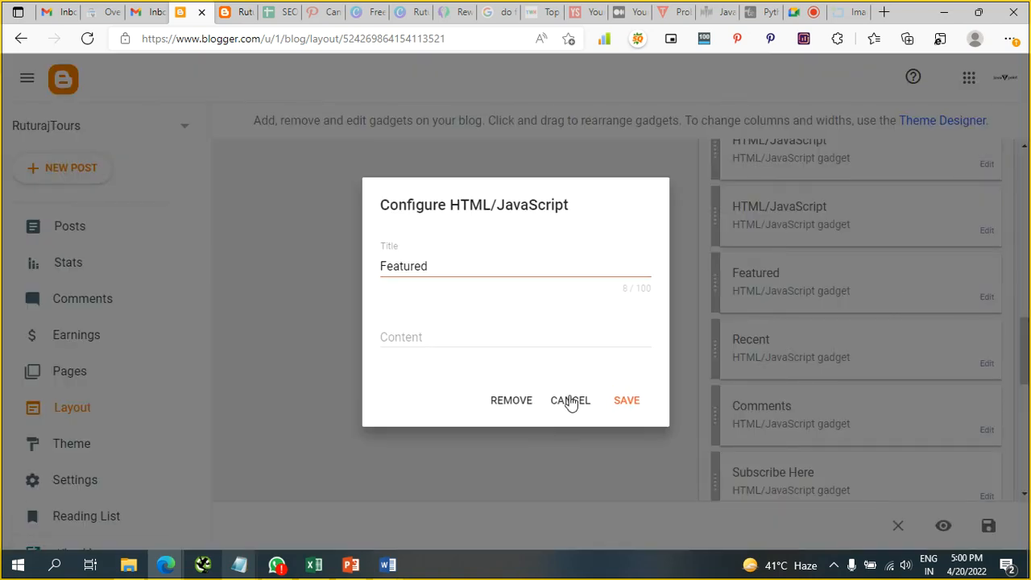
left_click(569, 400)
scroll(802, 348, "down", 2)
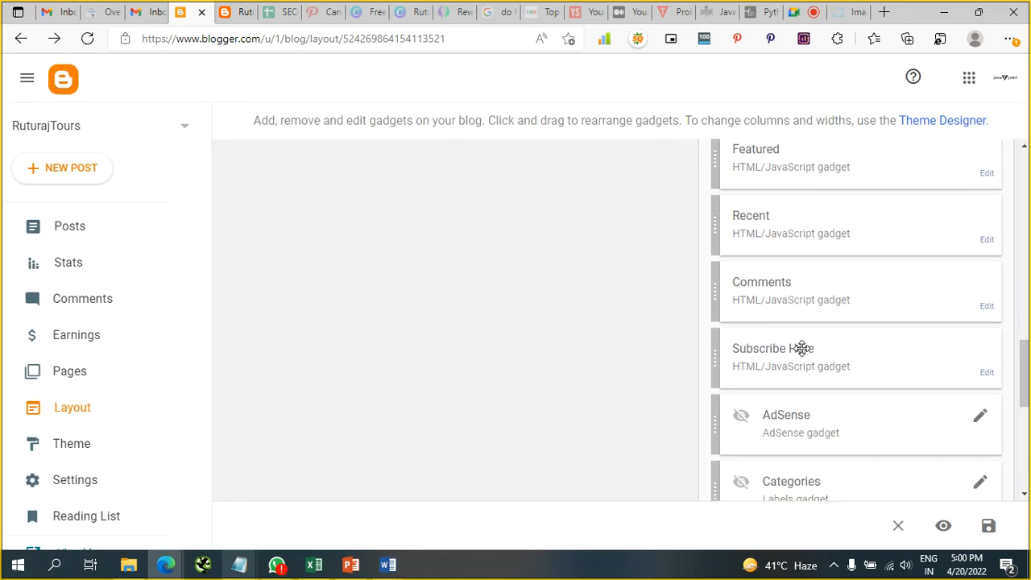
scroll(802, 348, "down", 1)
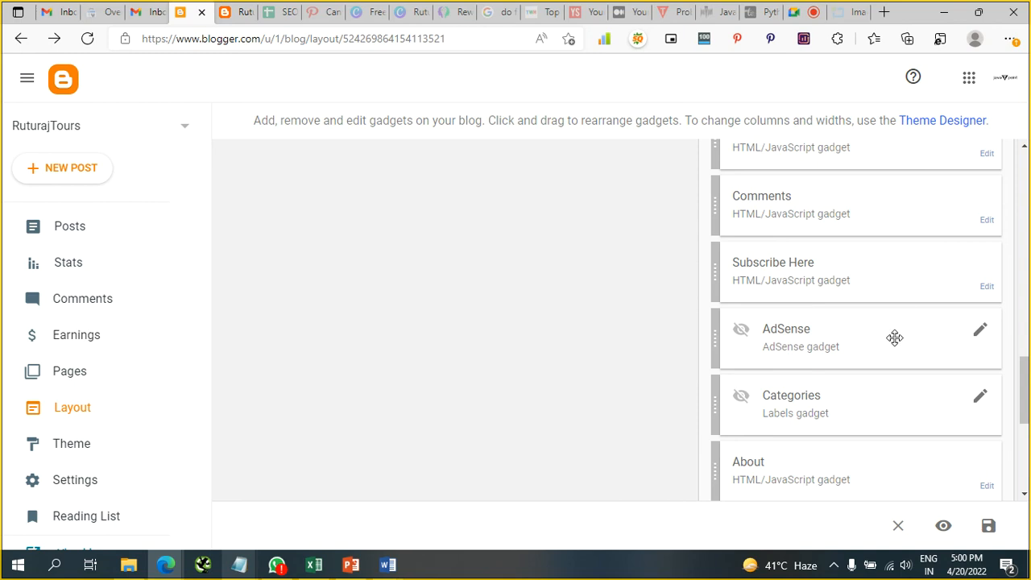
scroll(905, 362, "down", 3)
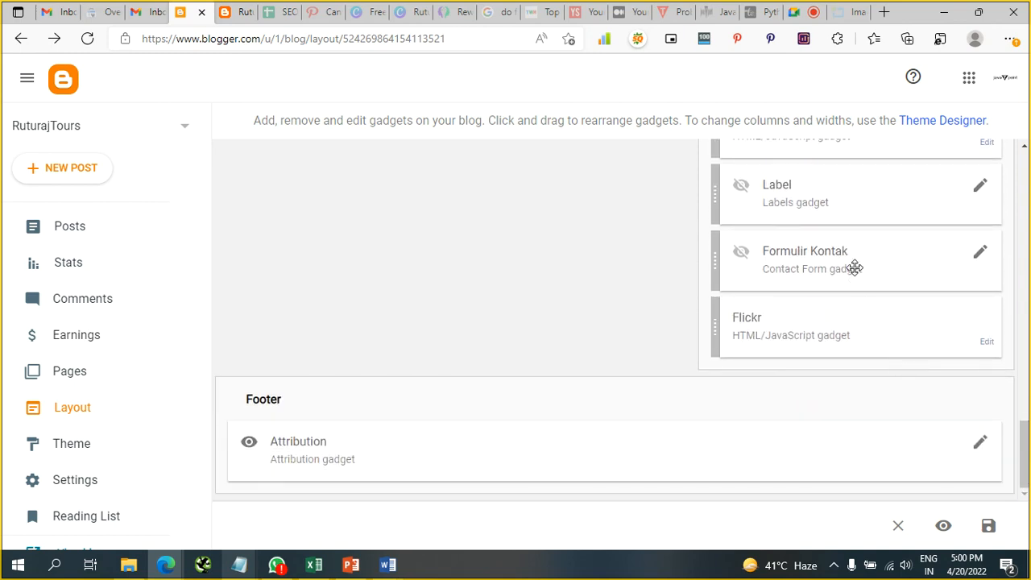
scroll(855, 269, "up", 10)
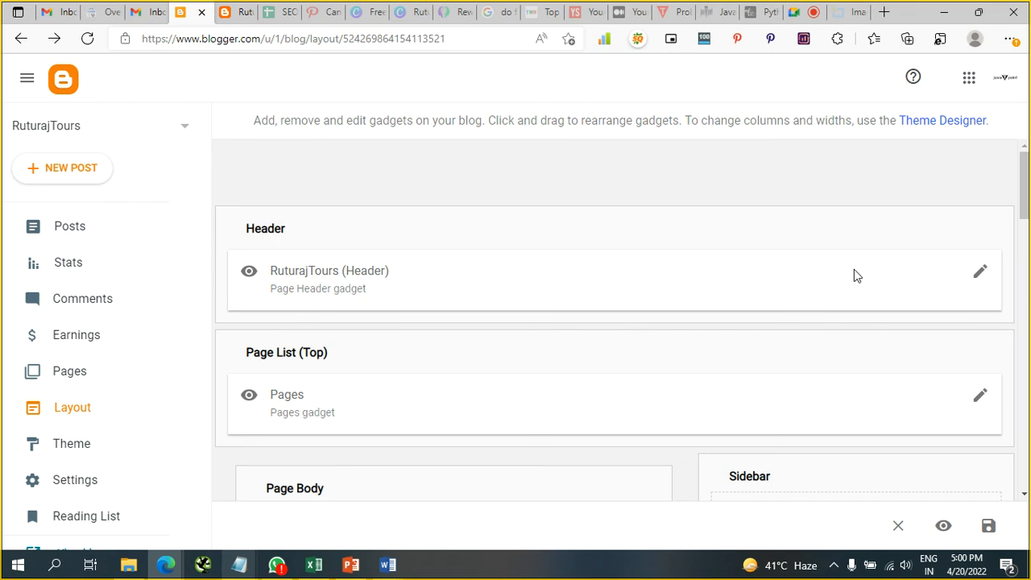
scroll(854, 274, "down", 4)
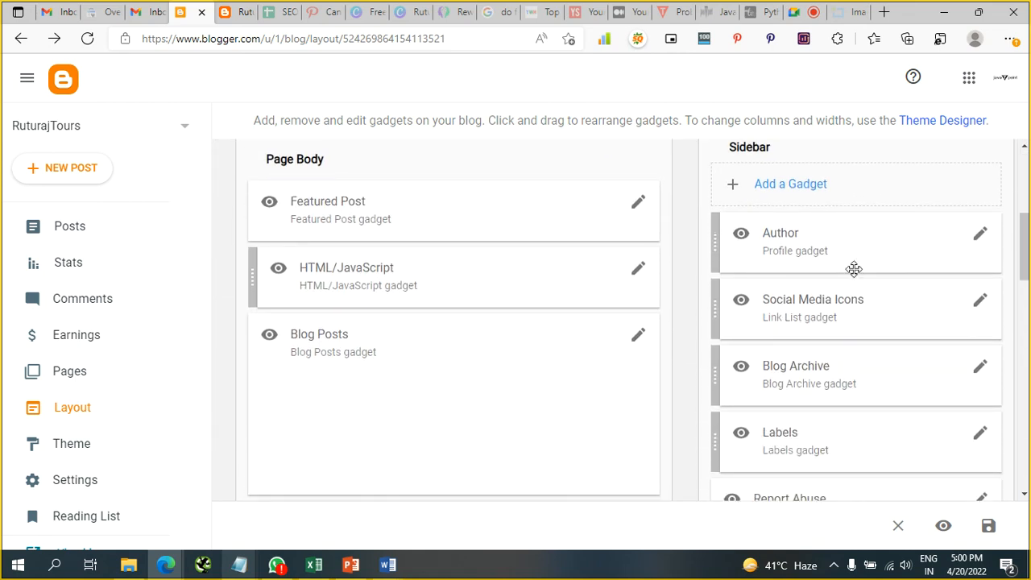
Add a Blog Search gadget titled 'Search This Blog' to the top of the Sidebar
left_click(792, 184)
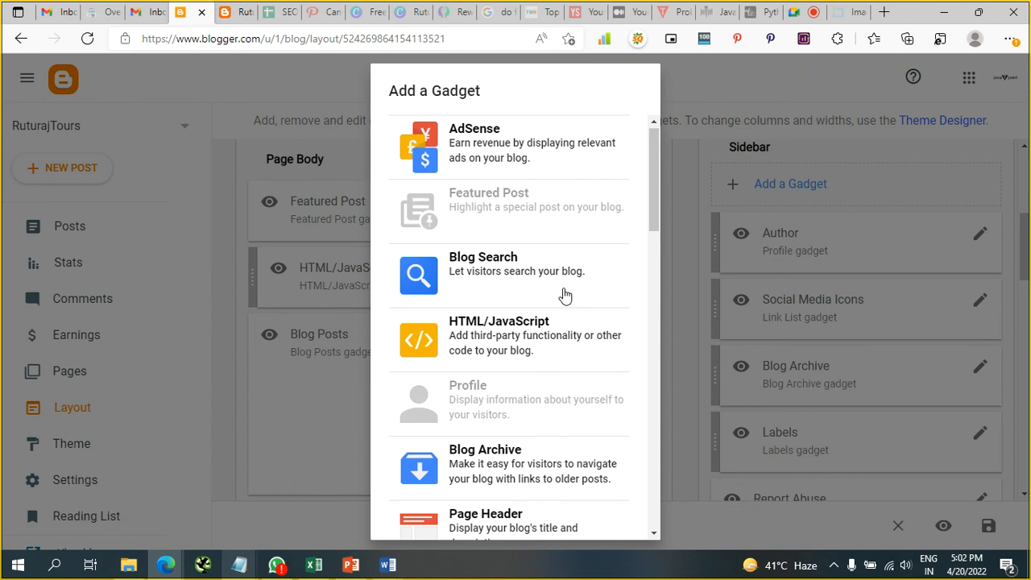
left_click(534, 274)
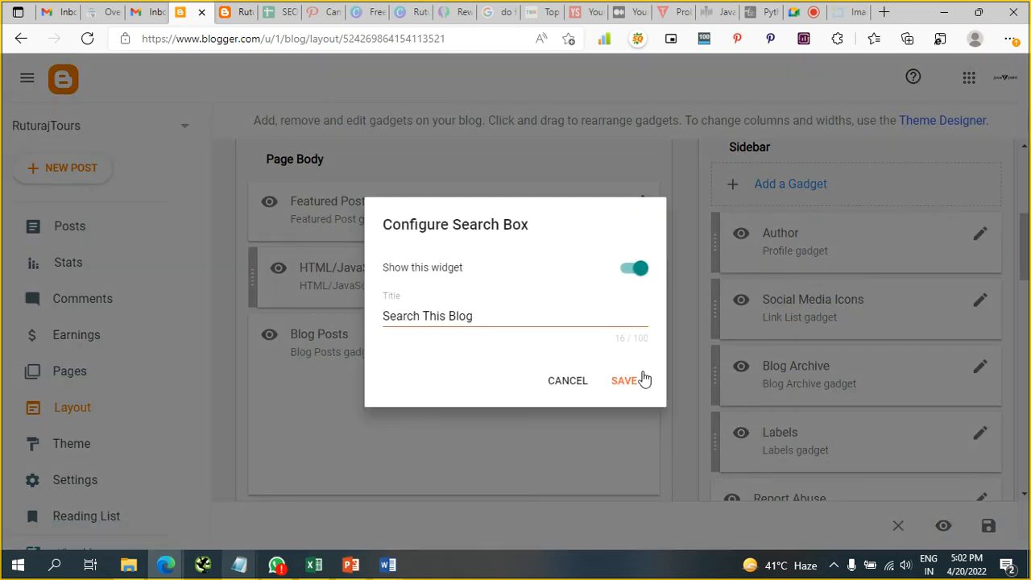
left_click(626, 381)
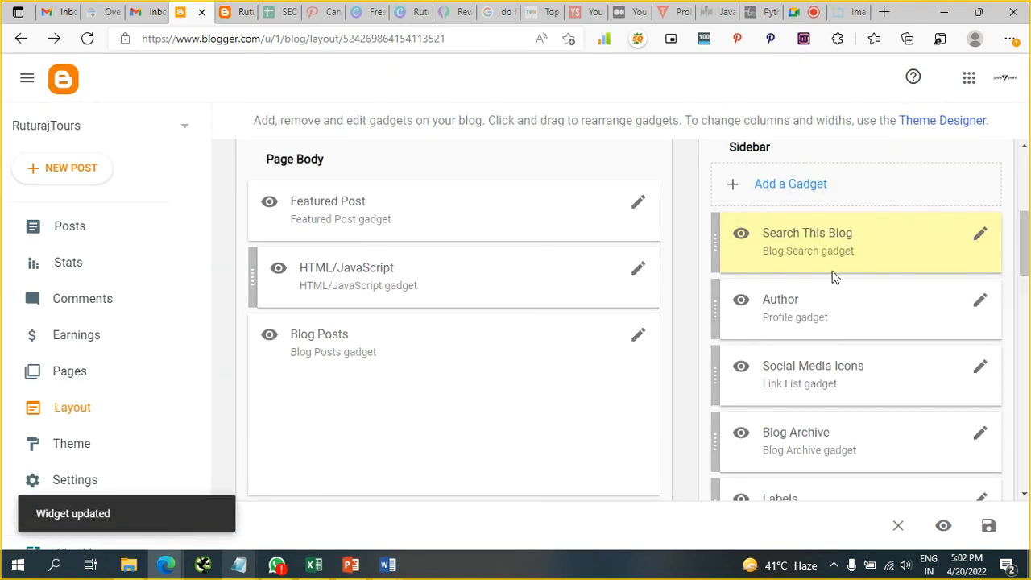
scroll(833, 300, "down", 2)
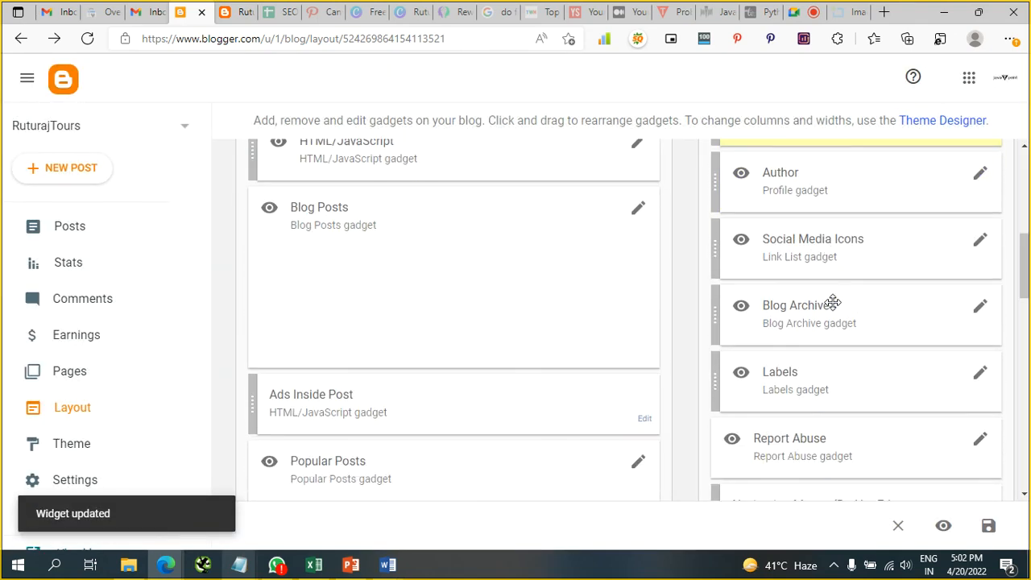
scroll(833, 303, "down", 6)
scroll(834, 309, "down", 10)
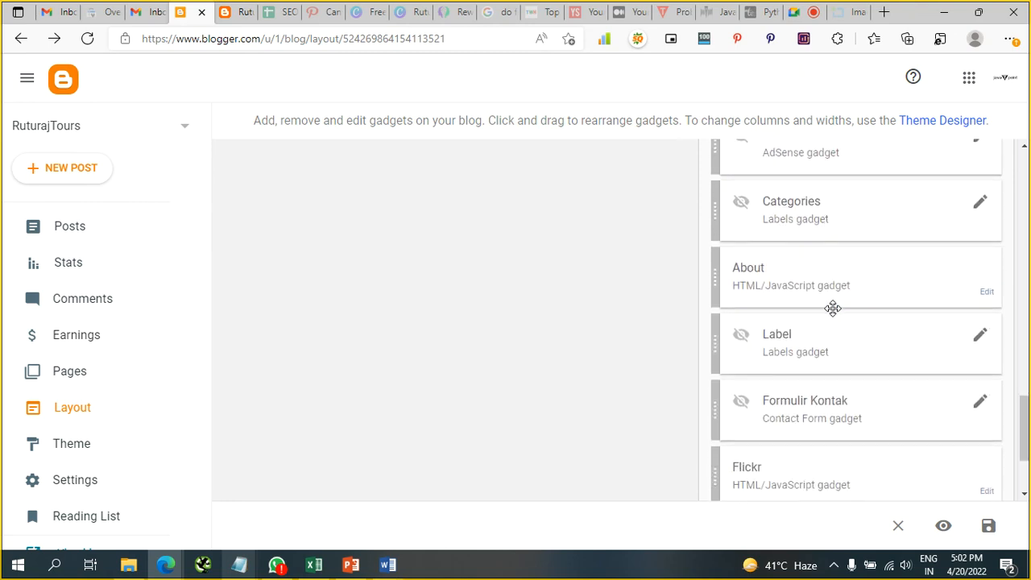
scroll(833, 306, "down", 2)
scroll(833, 306, "up", 20)
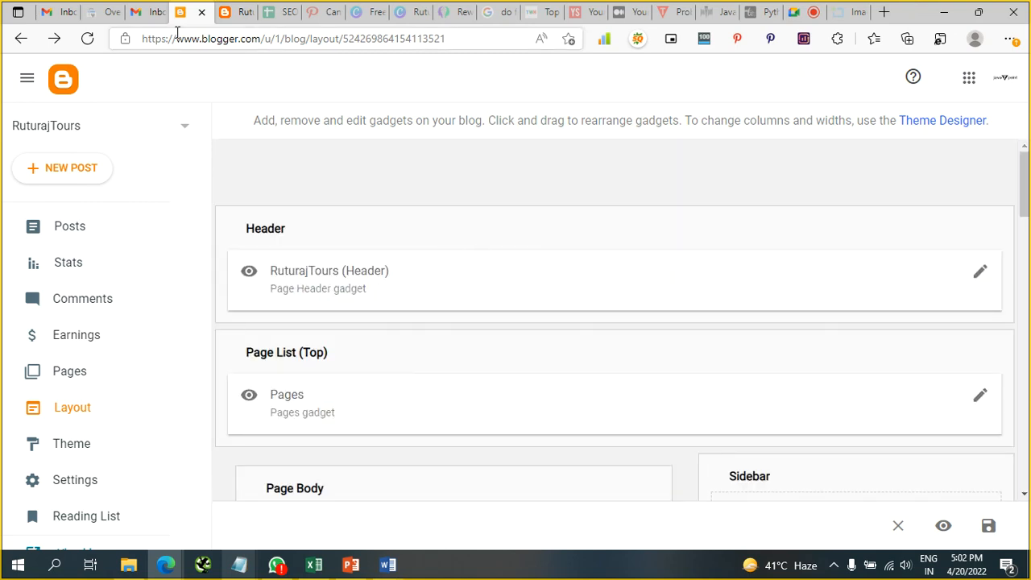
On the live blog, open and close the side menu to inspect its gadgets
left_click(238, 11)
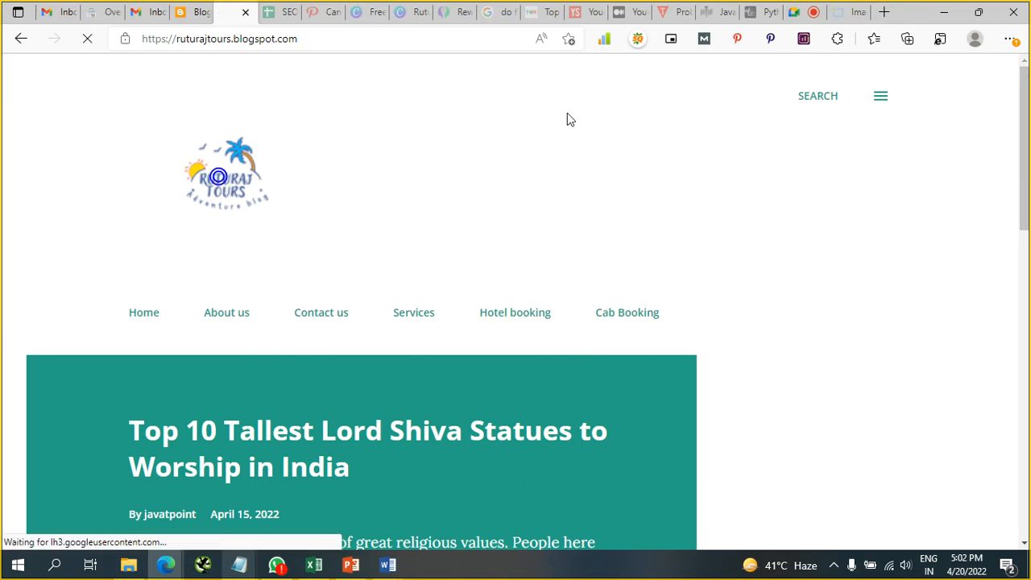
left_click(881, 96)
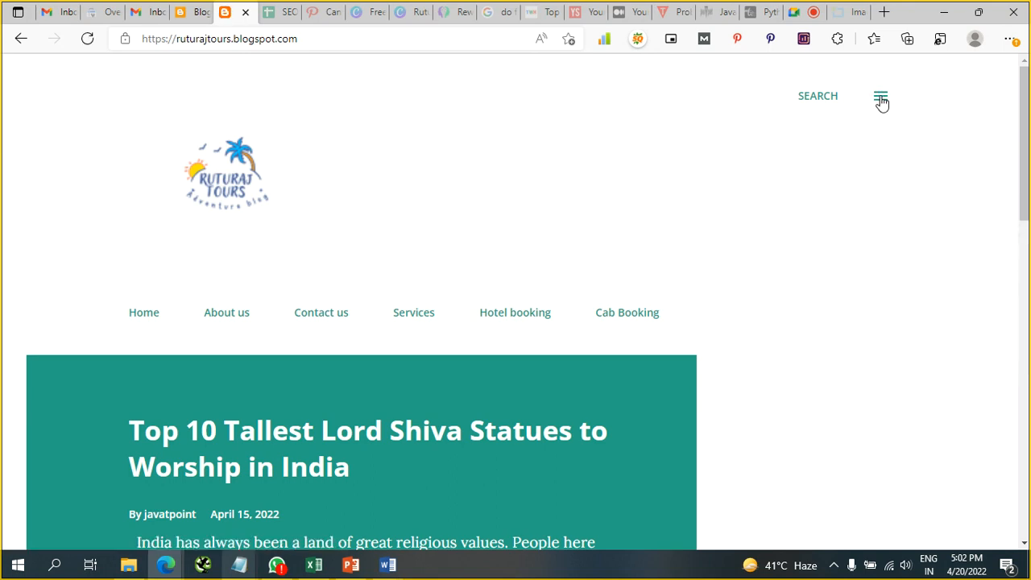
left_click(880, 98)
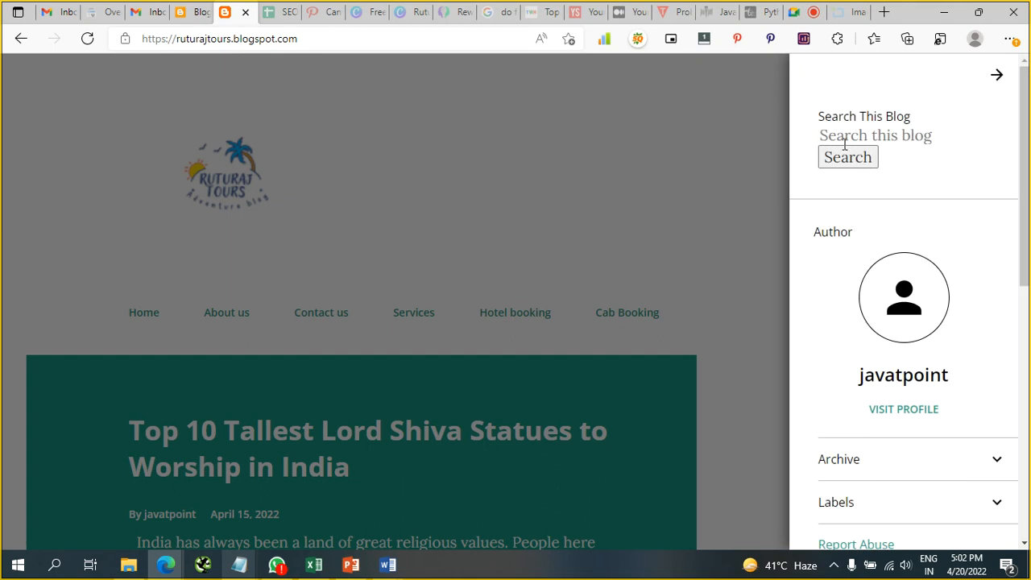
left_click(1000, 78)
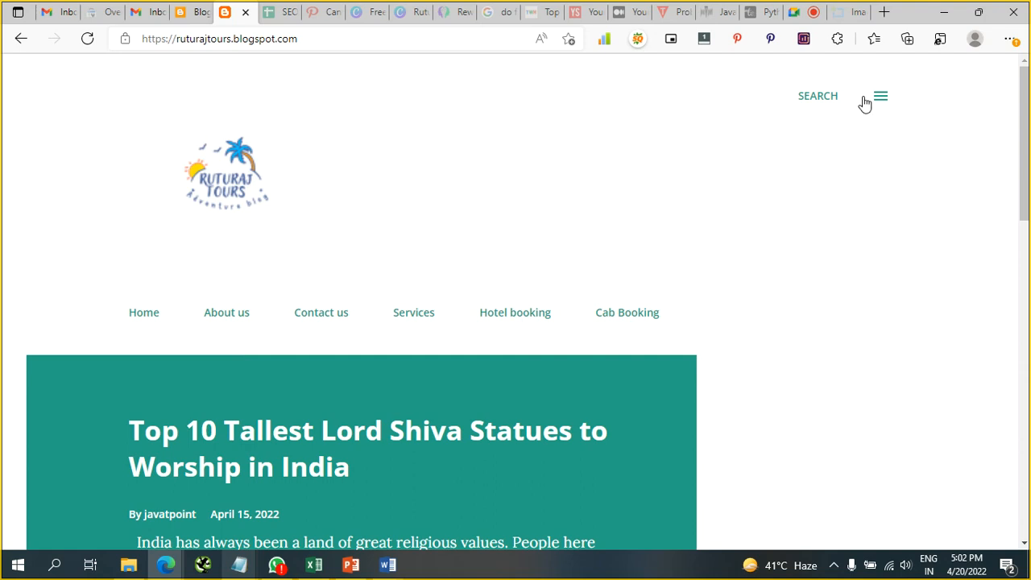
Expand the blog's search bar to confirm Search This Blog appears, then return to Layout
left_click(819, 98)
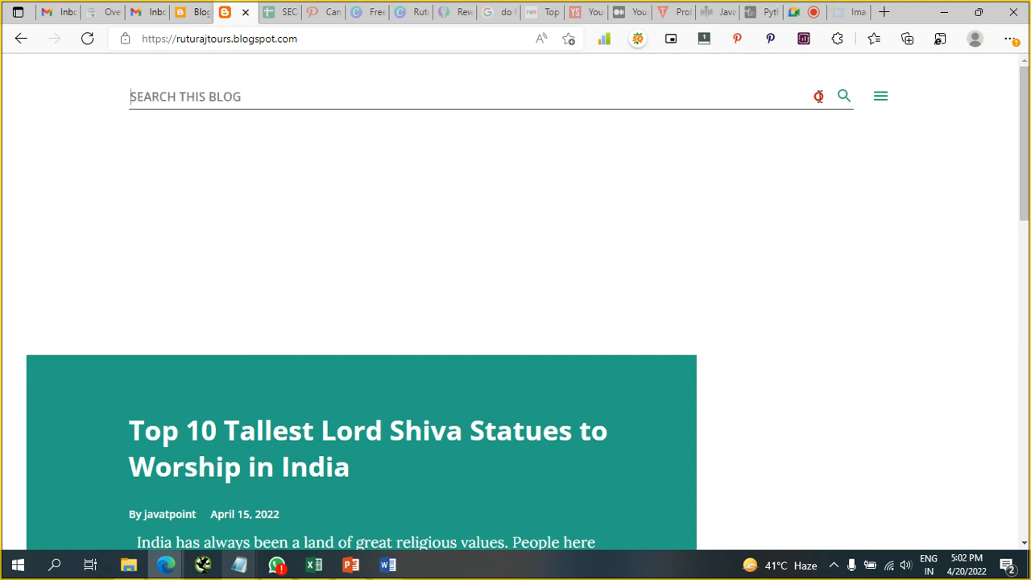
left_click(679, 13)
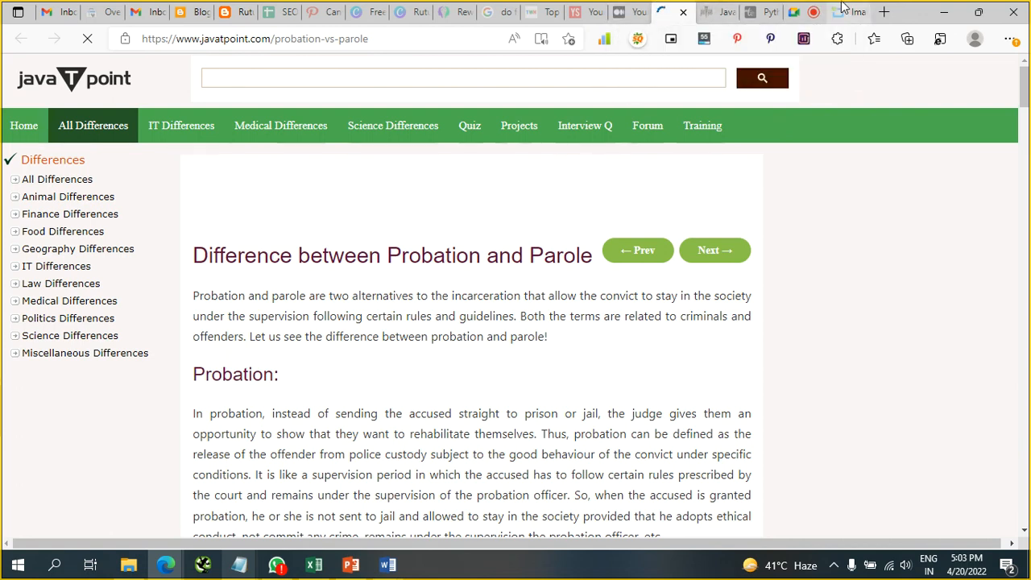
left_click(235, 11)
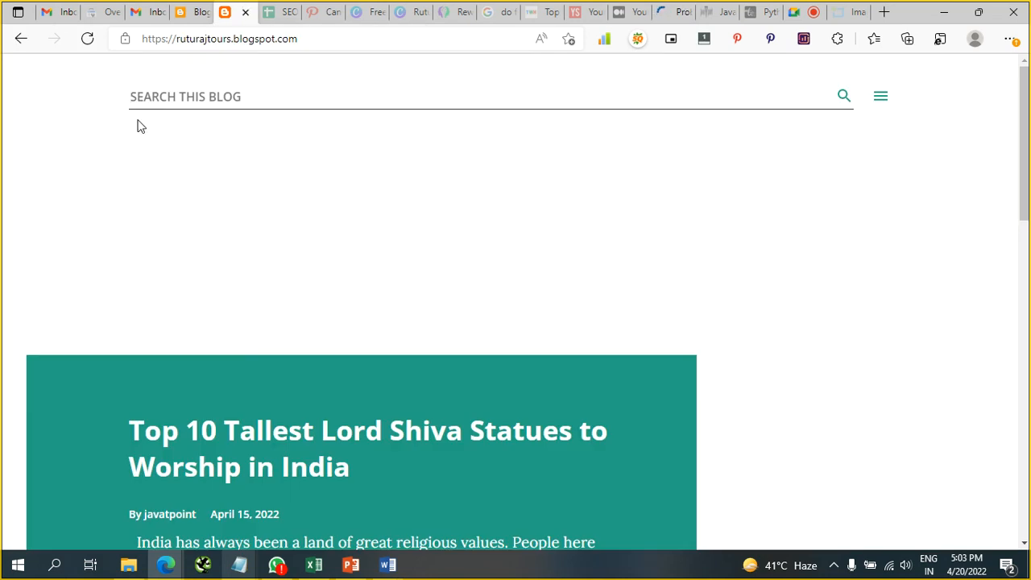
left_click(185, 13)
Delete the Search This Blog gadget from the top of the Sidebar and confirm the removal
scroll(810, 397, "down", 3)
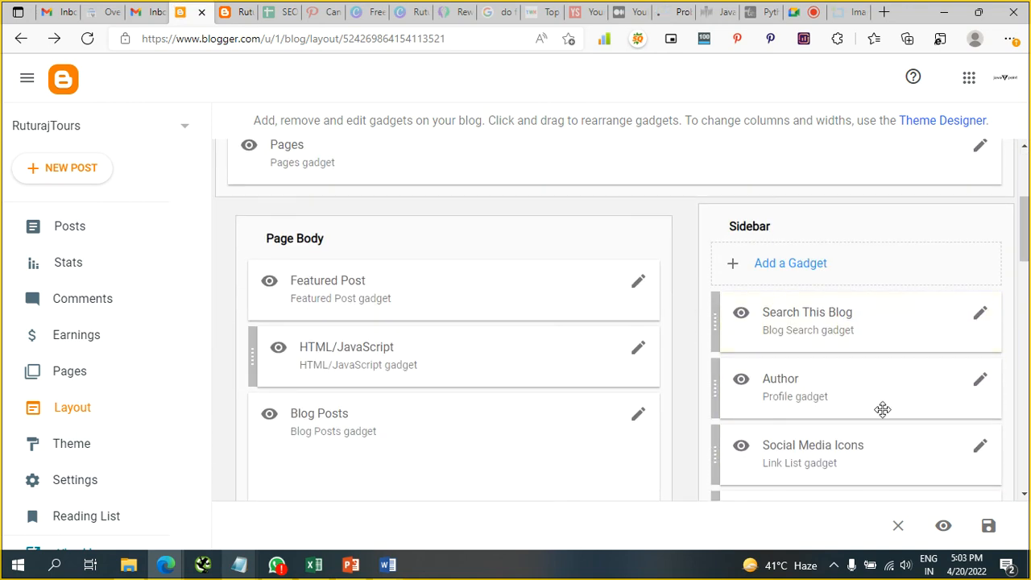
scroll(884, 409, "down", 1)
scroll(883, 409, "down", 1)
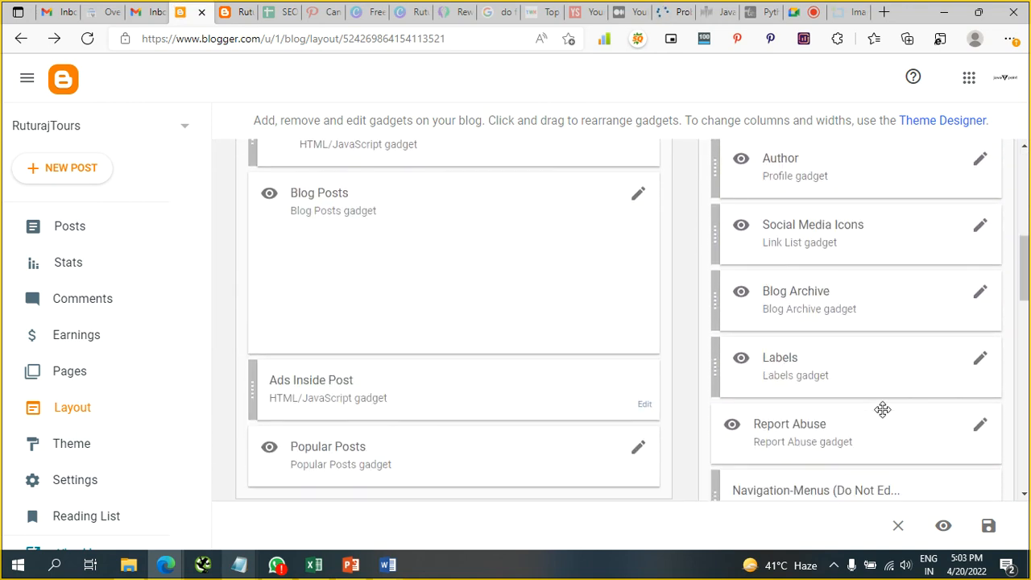
scroll(884, 416, "down", 1)
scroll(884, 416, "up", 2)
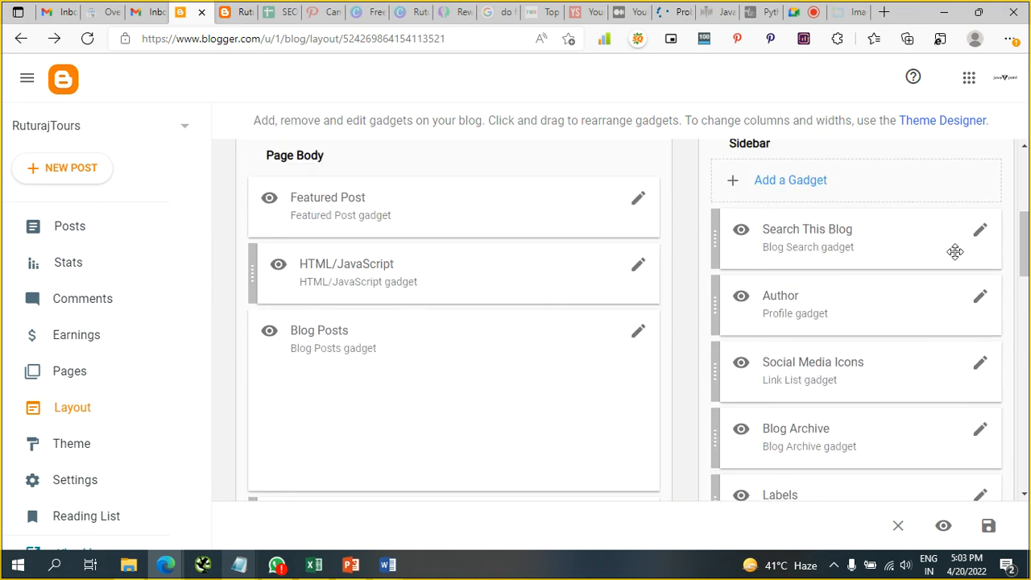
left_click(981, 232)
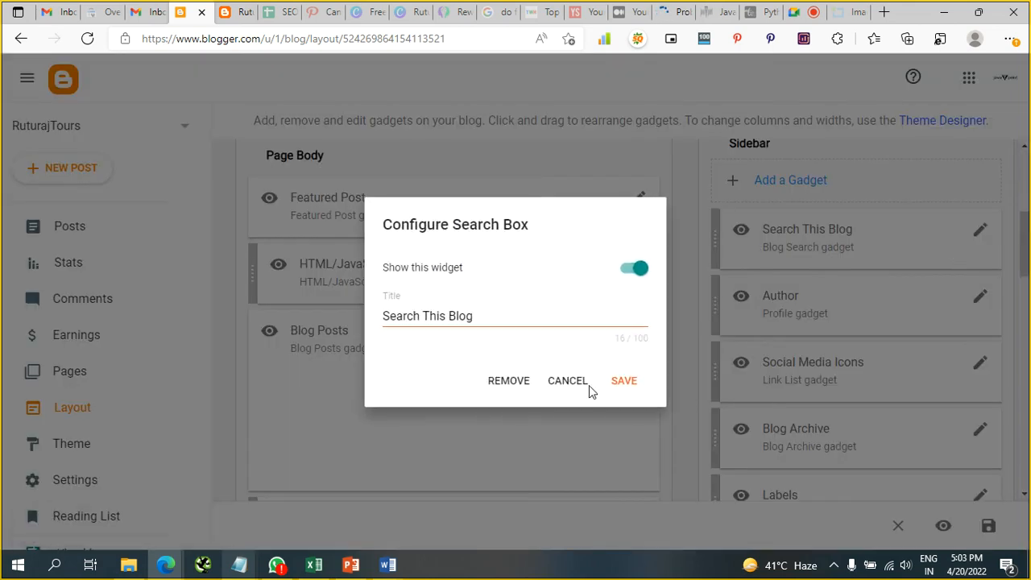
left_click(523, 382)
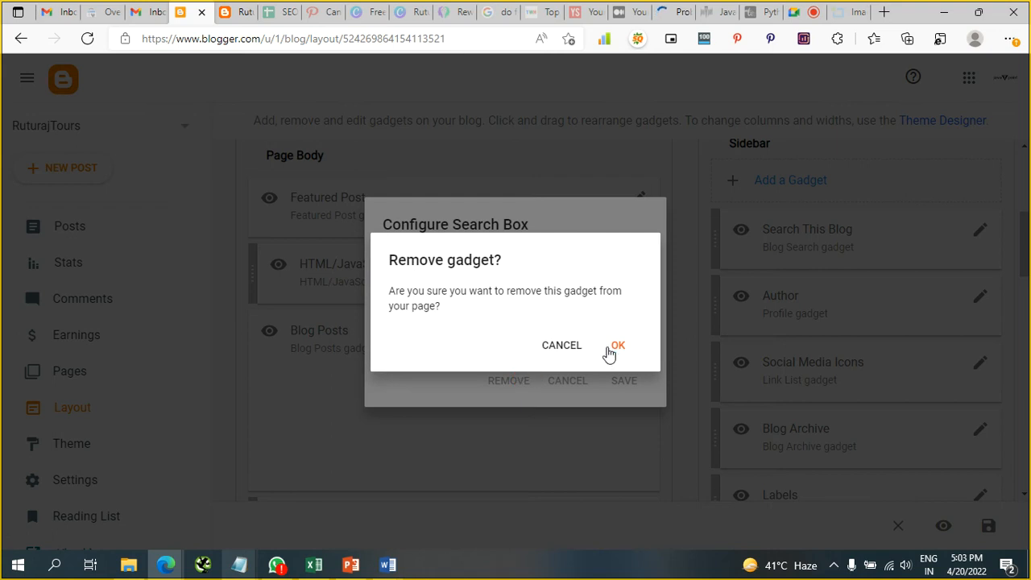
left_click(618, 346)
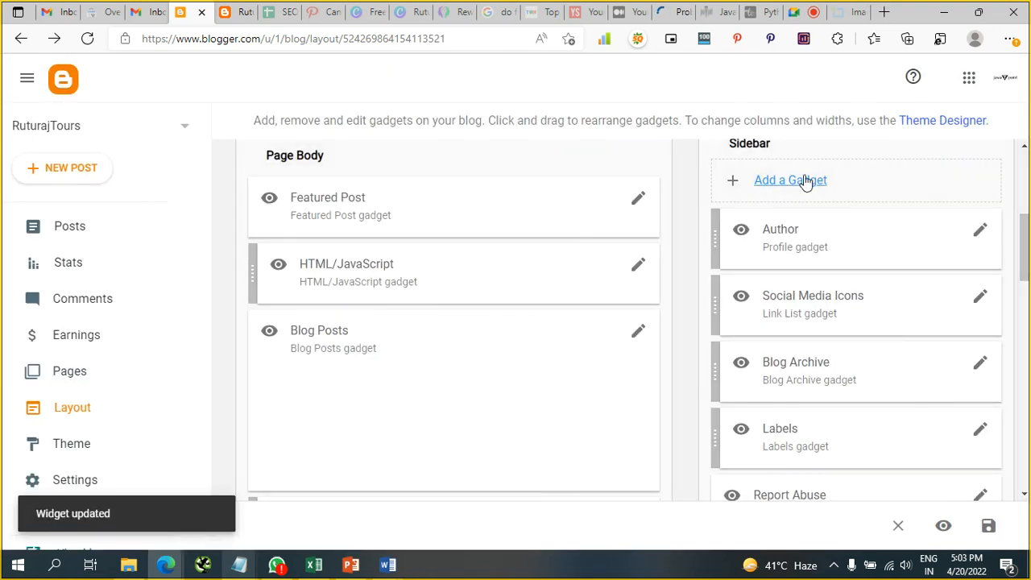
left_click(804, 181)
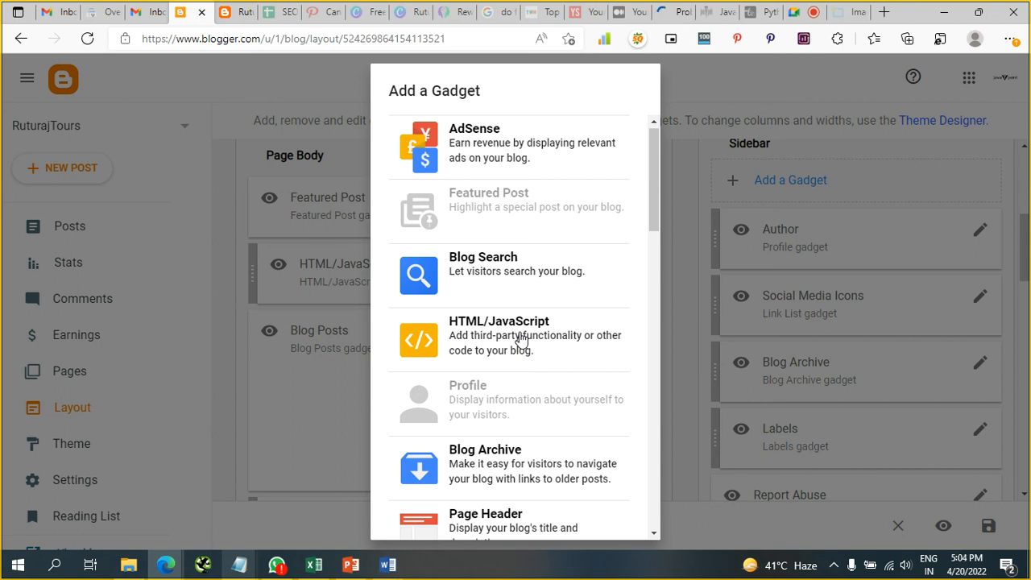
scroll(521, 340, "down", 2)
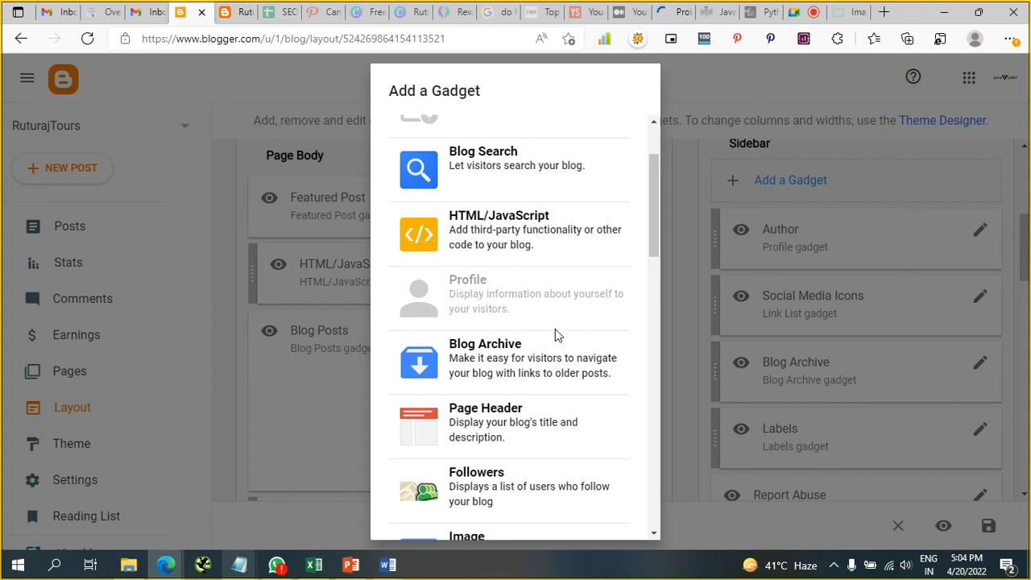
scroll(503, 304, "down", 2)
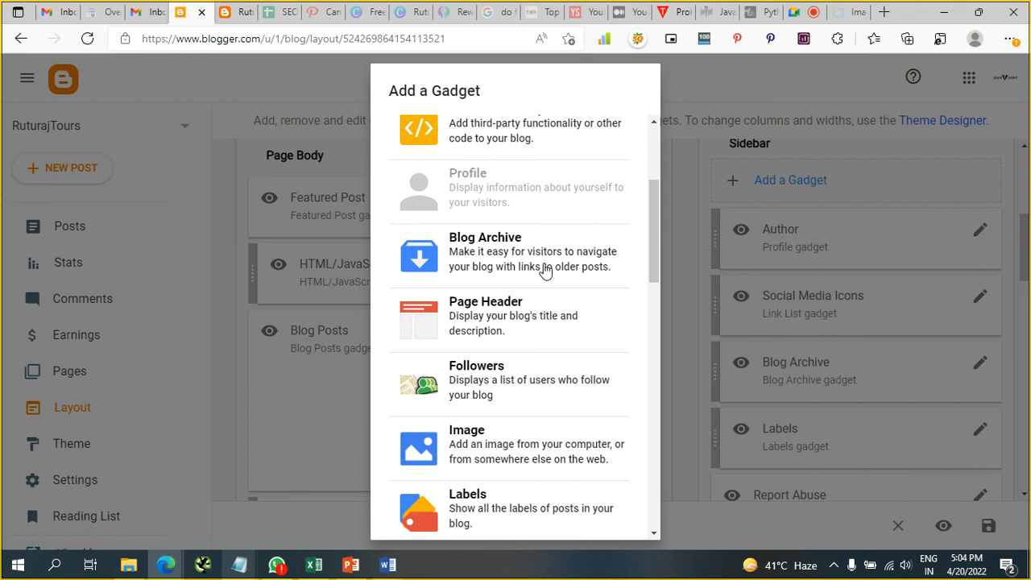
scroll(546, 272, "down", 1)
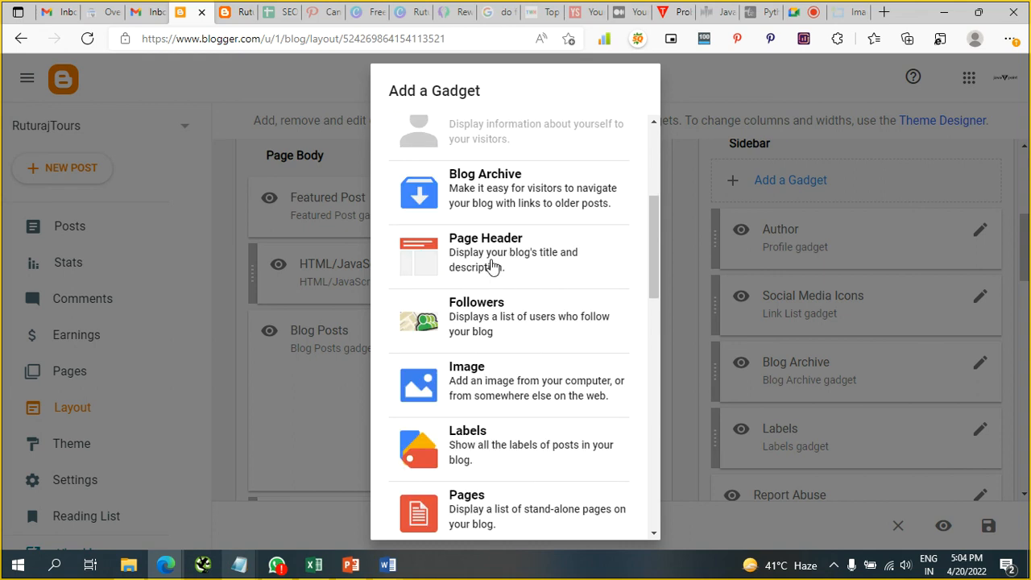
Add a Page Header gadget to the Sidebar and save it
left_click(498, 254)
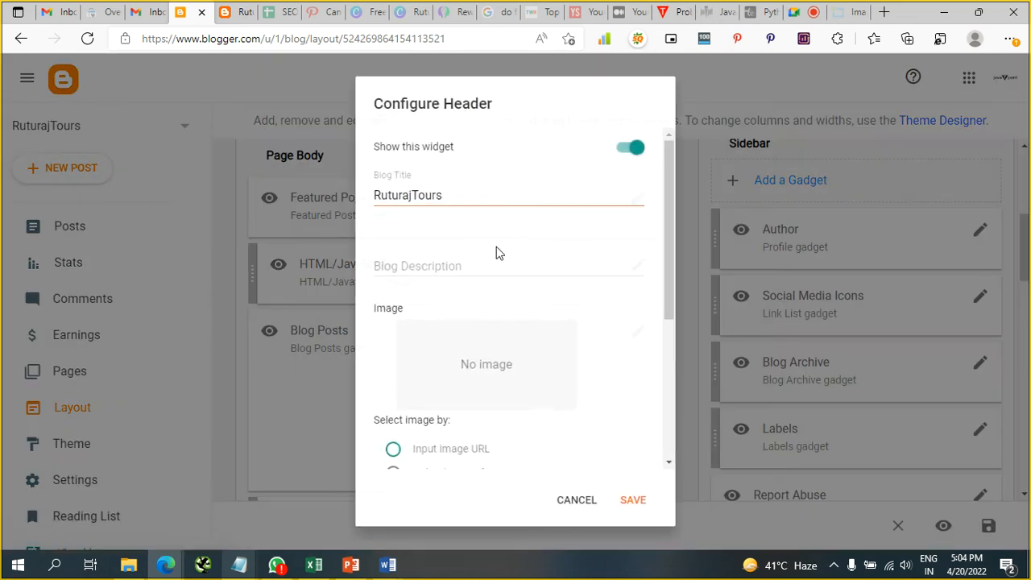
scroll(567, 350, "down", 3)
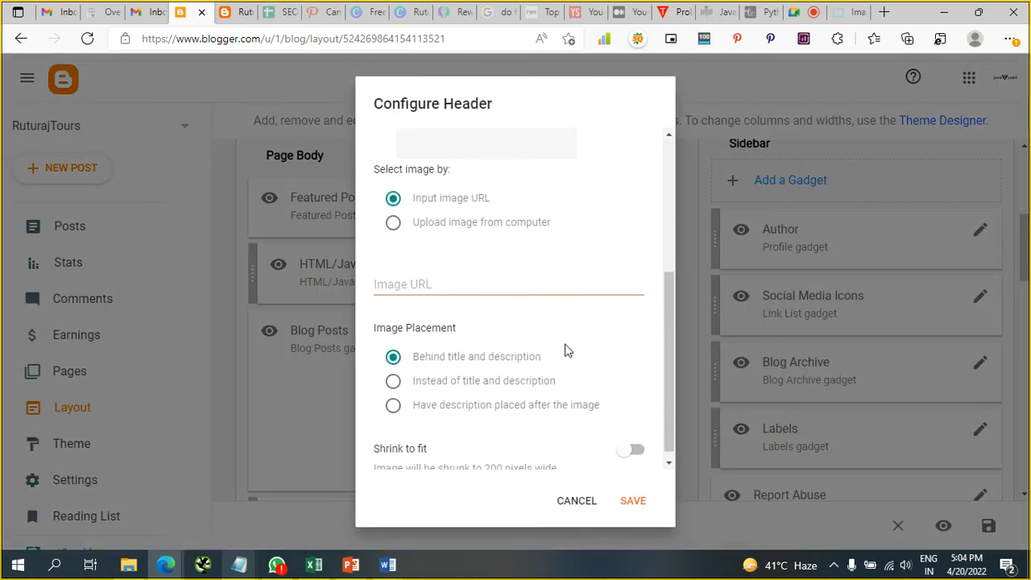
scroll(566, 350, "up", 3)
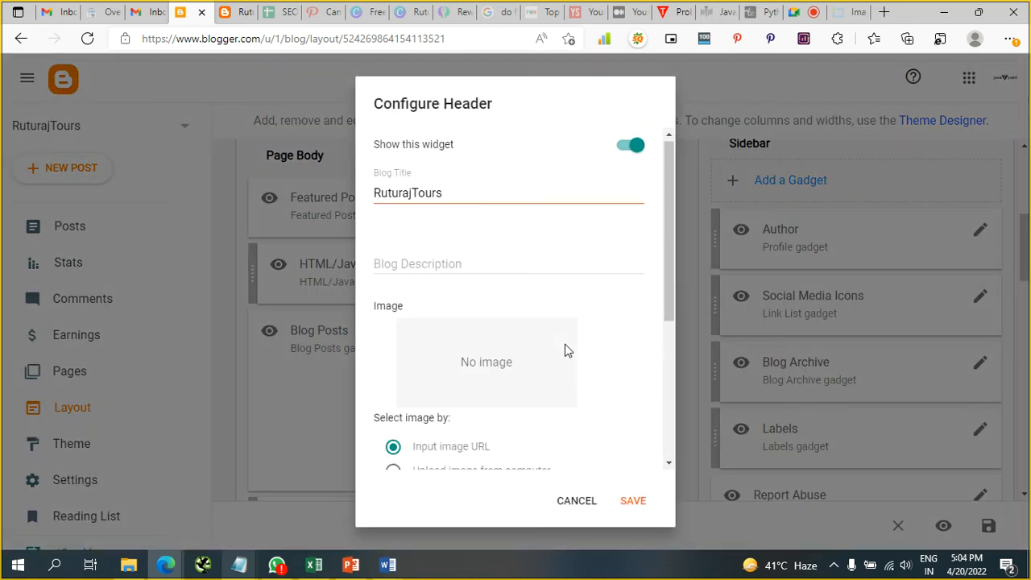
right_click(639, 502)
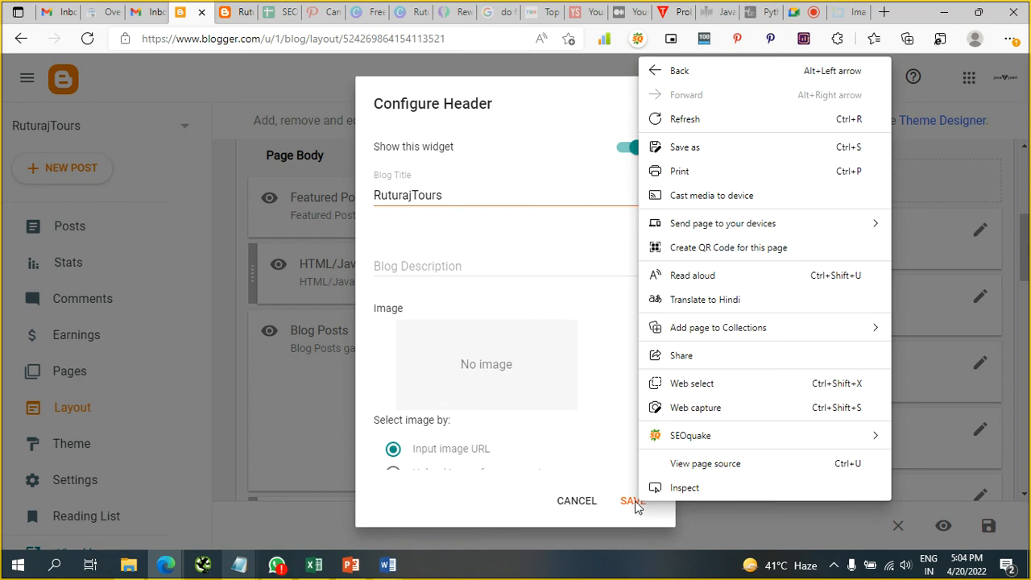
left_click(633, 502)
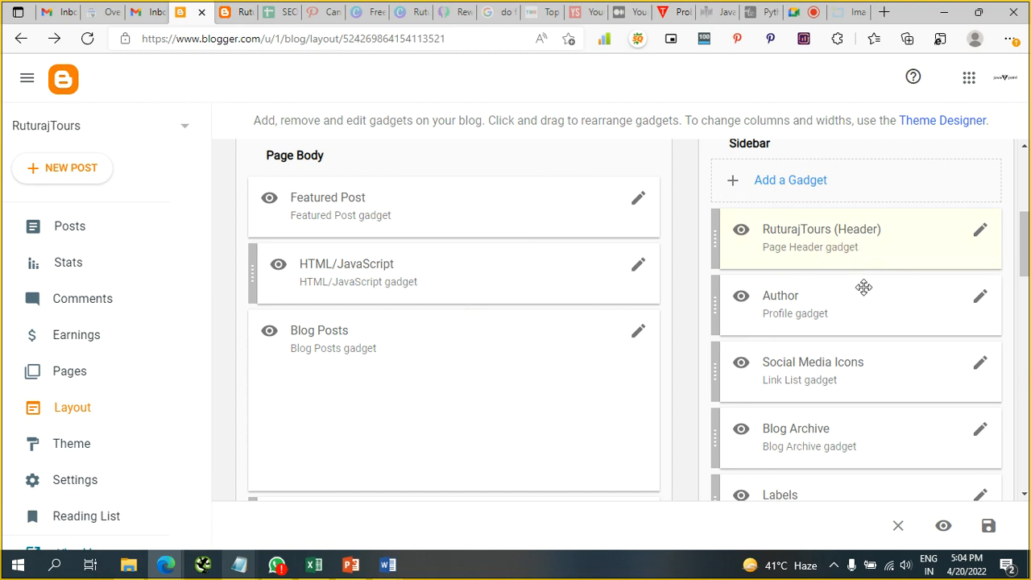
Remove the newly added sidebar Page Header gadget and confirm the deletion
left_click(980, 231)
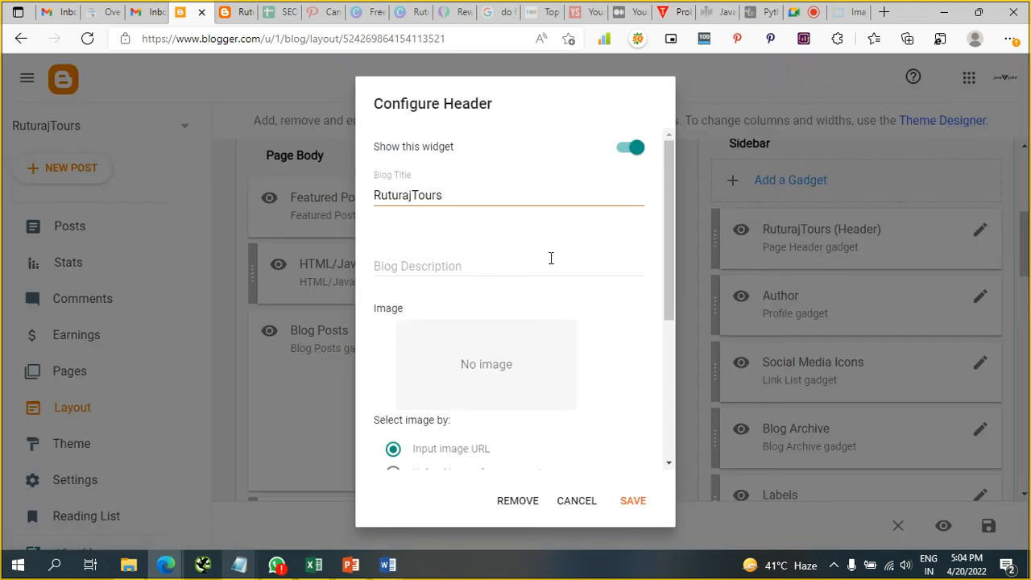
scroll(569, 337, "down", 3)
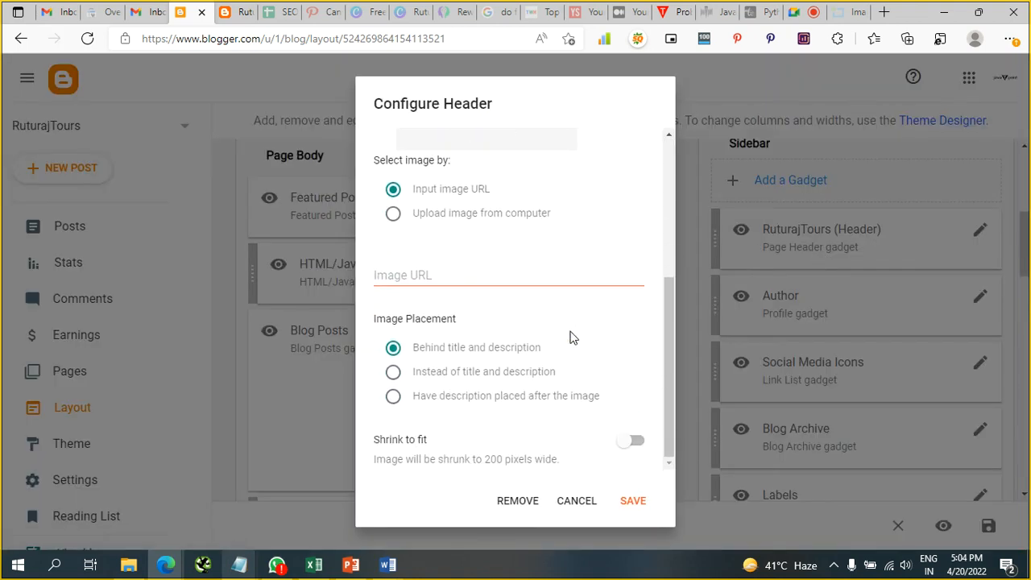
scroll(570, 337, "up", 3)
scroll(569, 337, "down", 3)
scroll(566, 397, "up", 3)
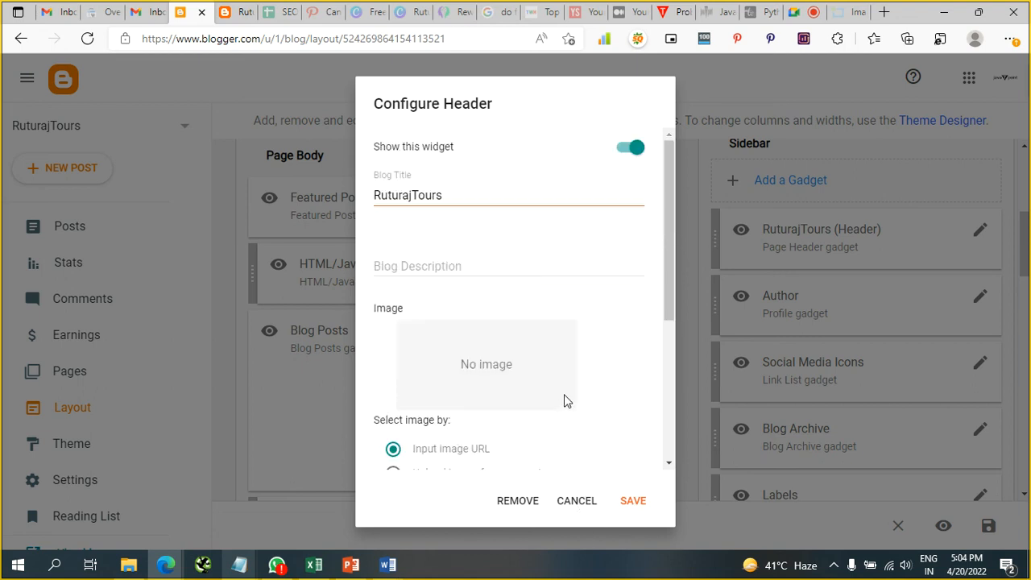
left_click(528, 500)
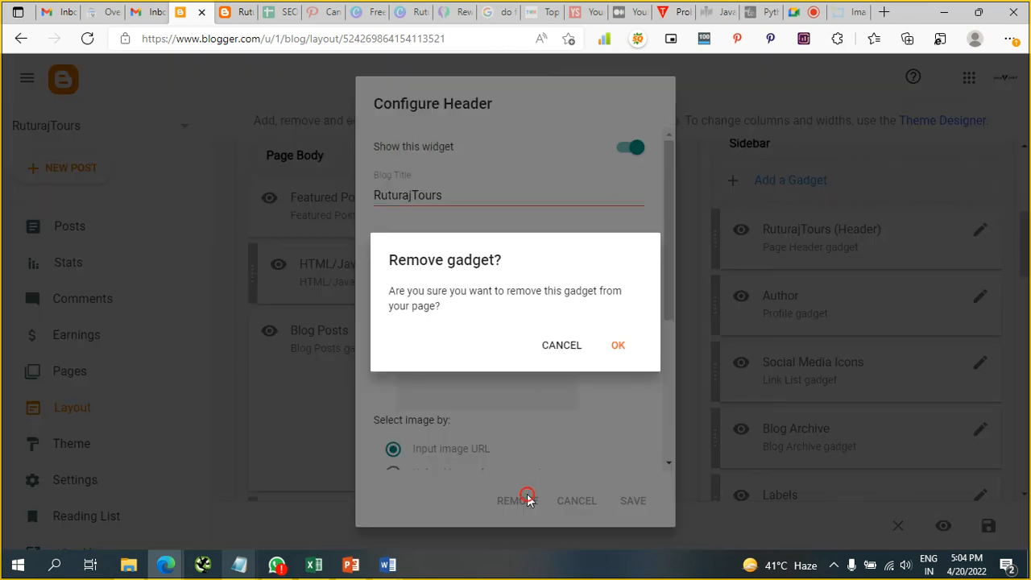
left_click(618, 349)
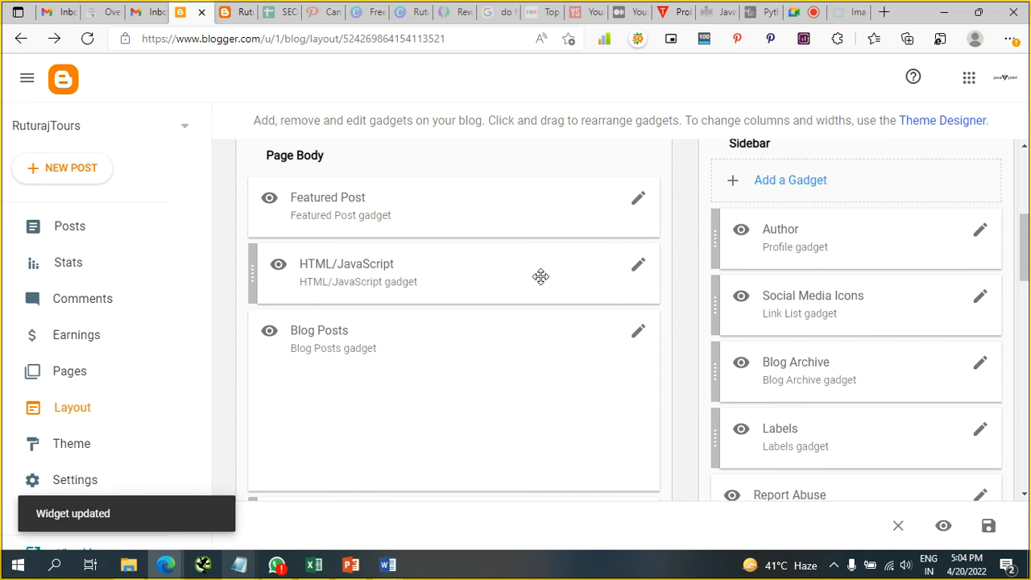
Review the existing Header section's settings and cancel without changes
scroll(515, 278, "up", 2)
scroll(497, 278, "up", 2)
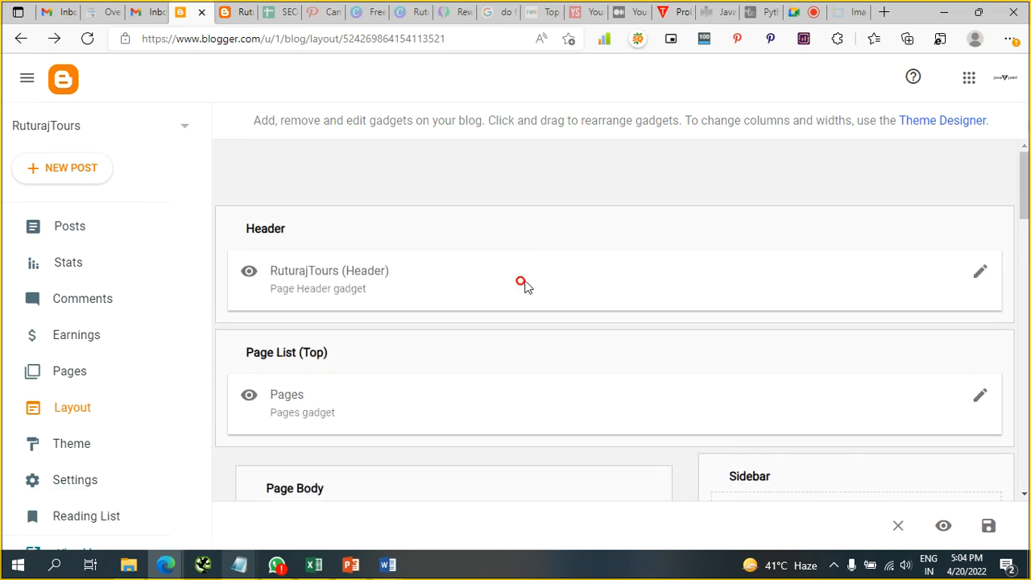
left_click(980, 274)
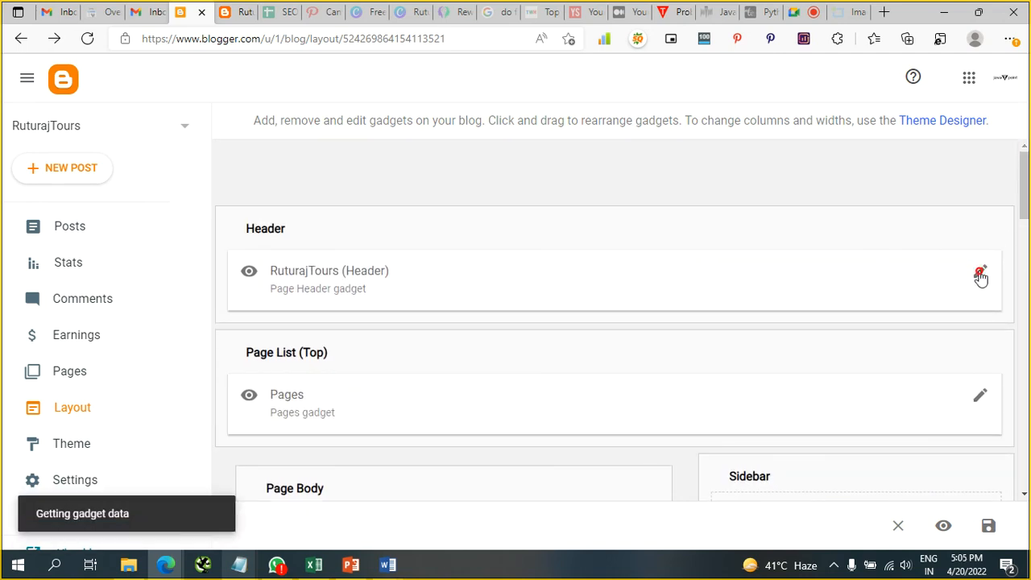
scroll(612, 344, "down", 3)
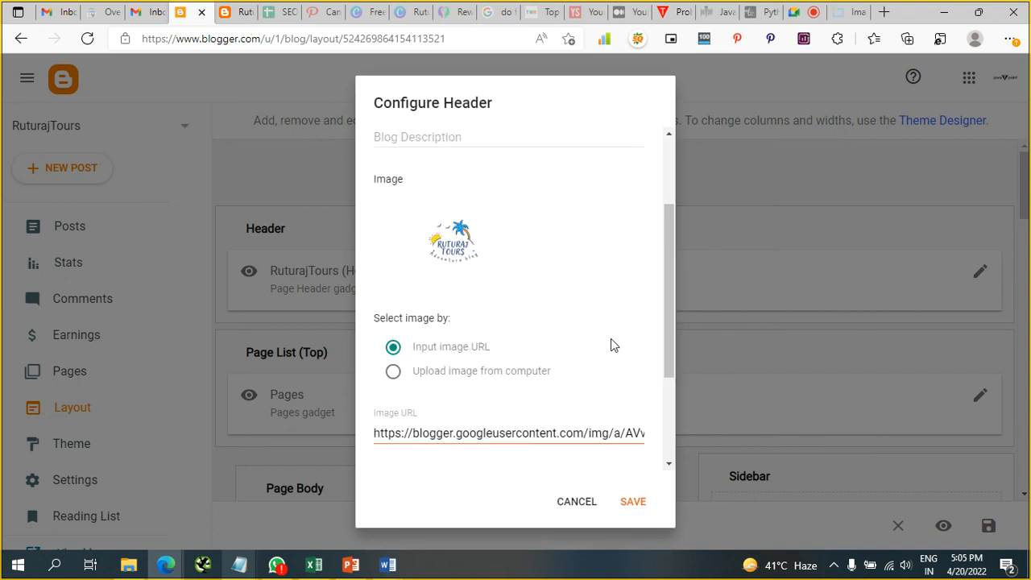
scroll(613, 344, "up", 3)
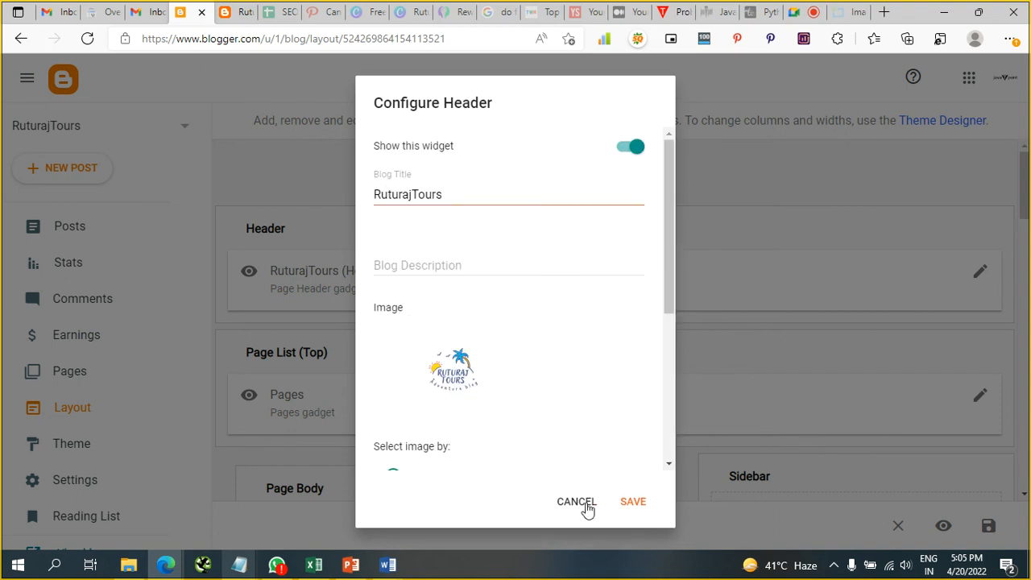
left_click(580, 505)
scroll(851, 365, "down", 5)
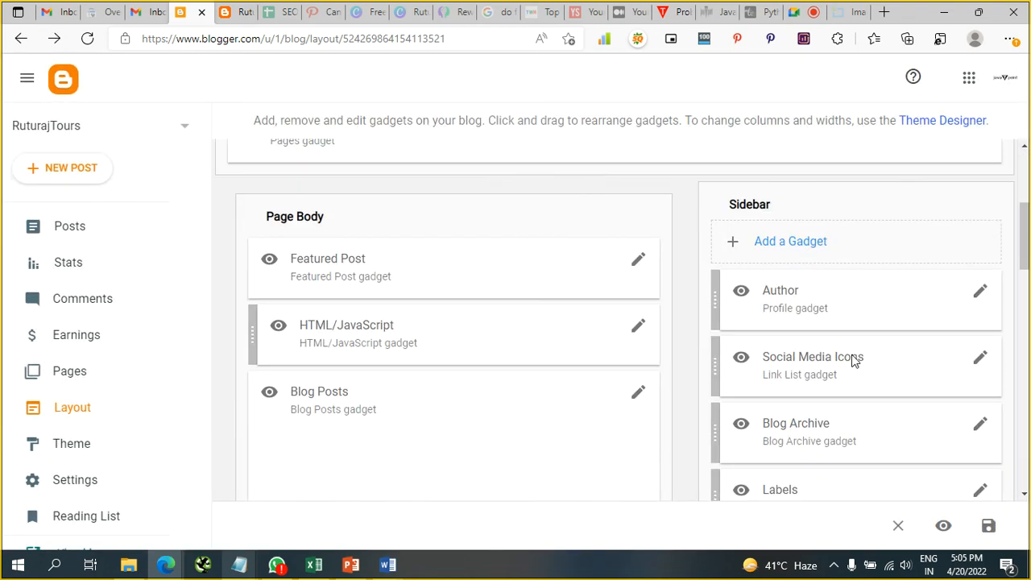
scroll(852, 352, "up", 1)
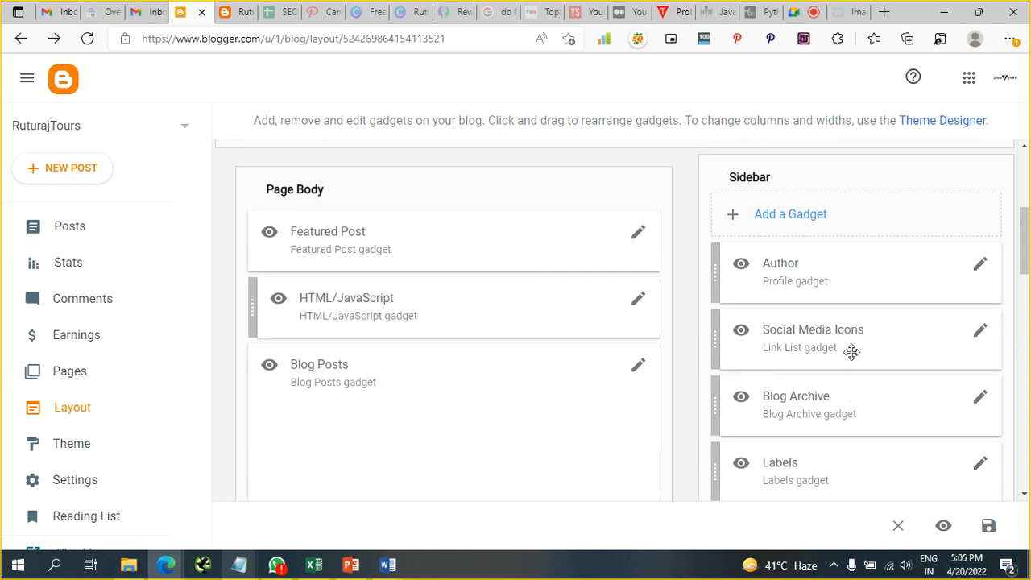
Add a Followers gadget to the layout and save it
left_click(797, 218)
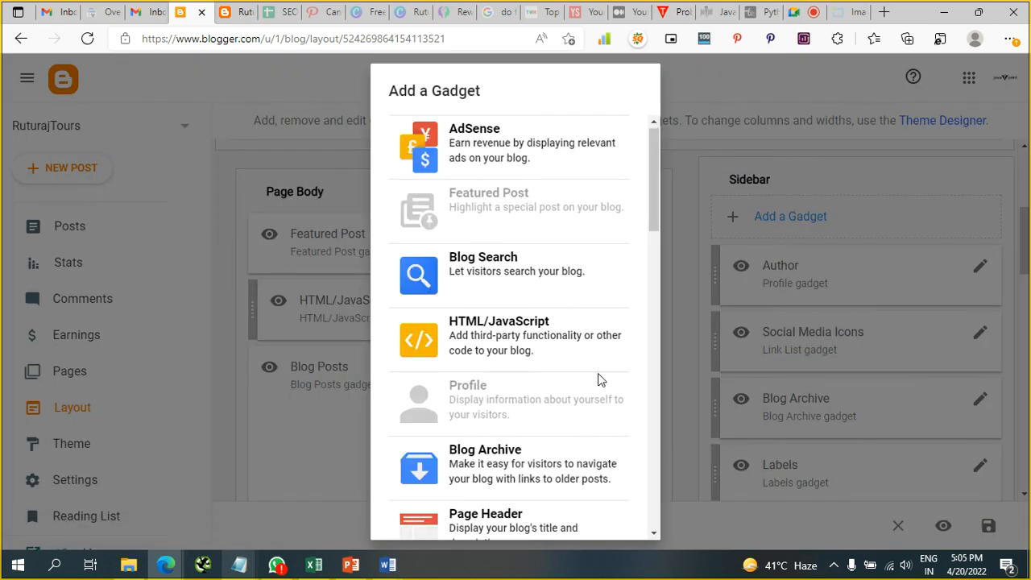
scroll(551, 388, "down", 2)
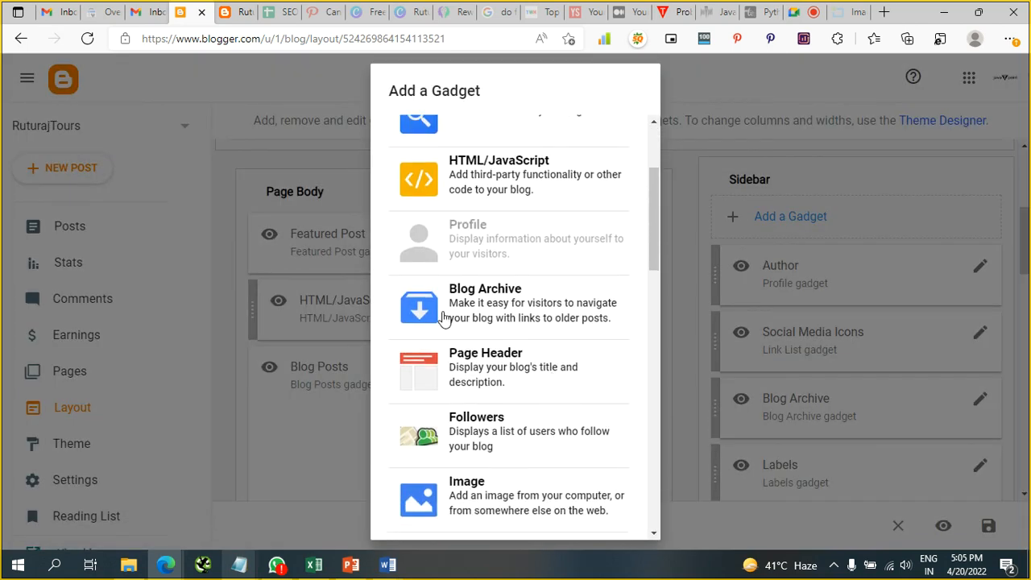
scroll(522, 339, "down", 2)
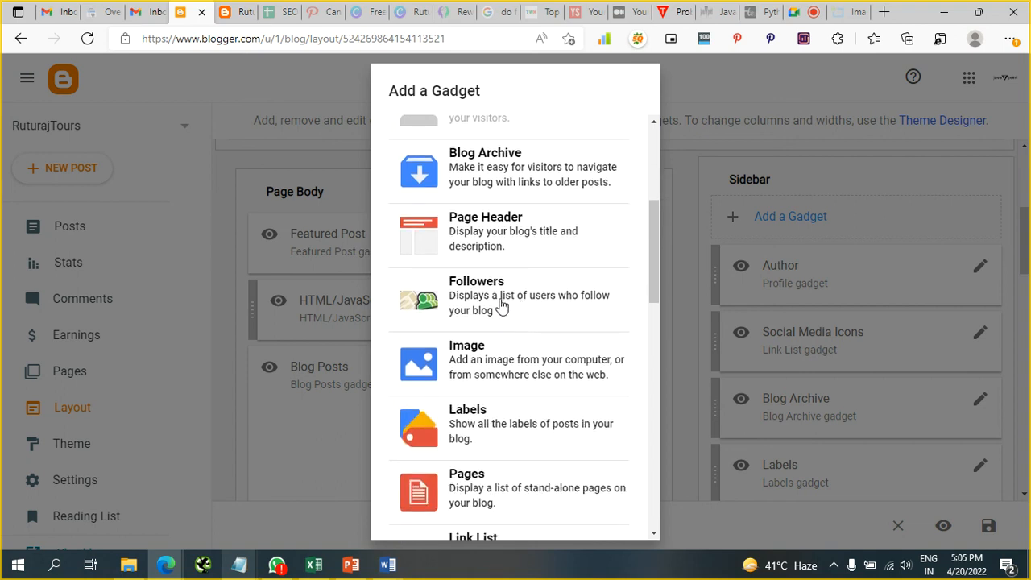
left_click(478, 296)
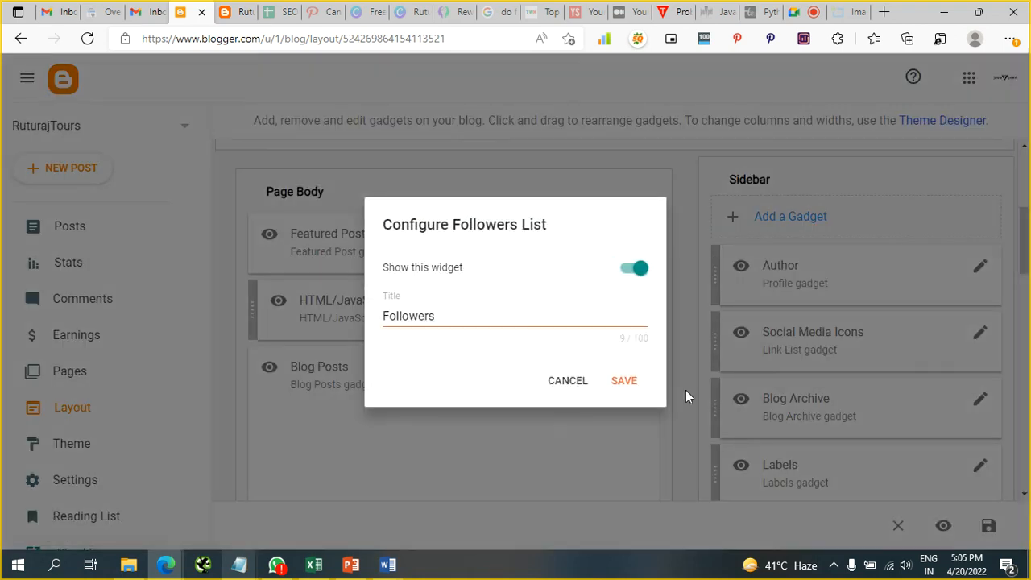
left_click(622, 377)
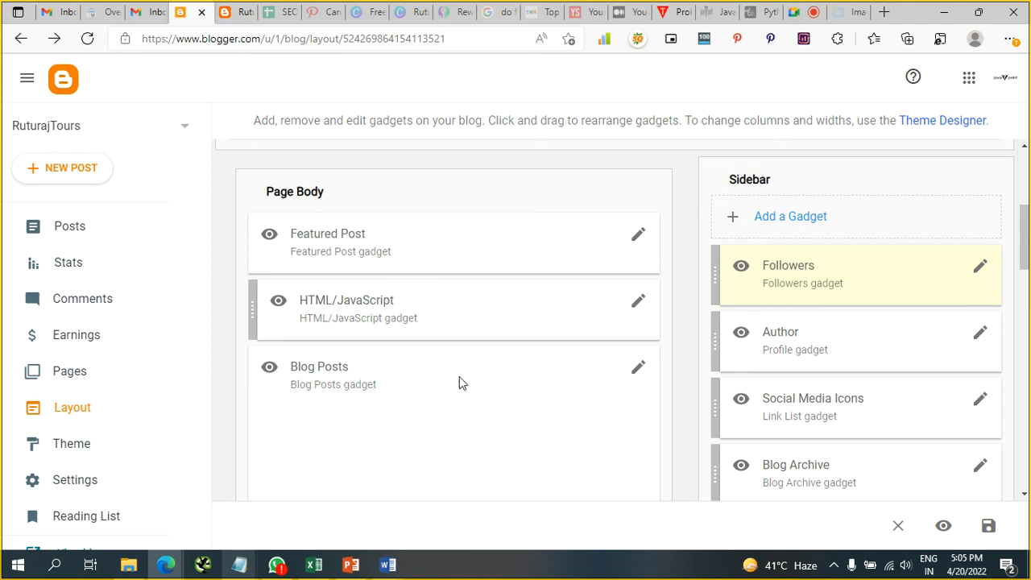
Move the Followers gadget below Blog Posts and save its settings again
scroll(459, 383, "down", 3)
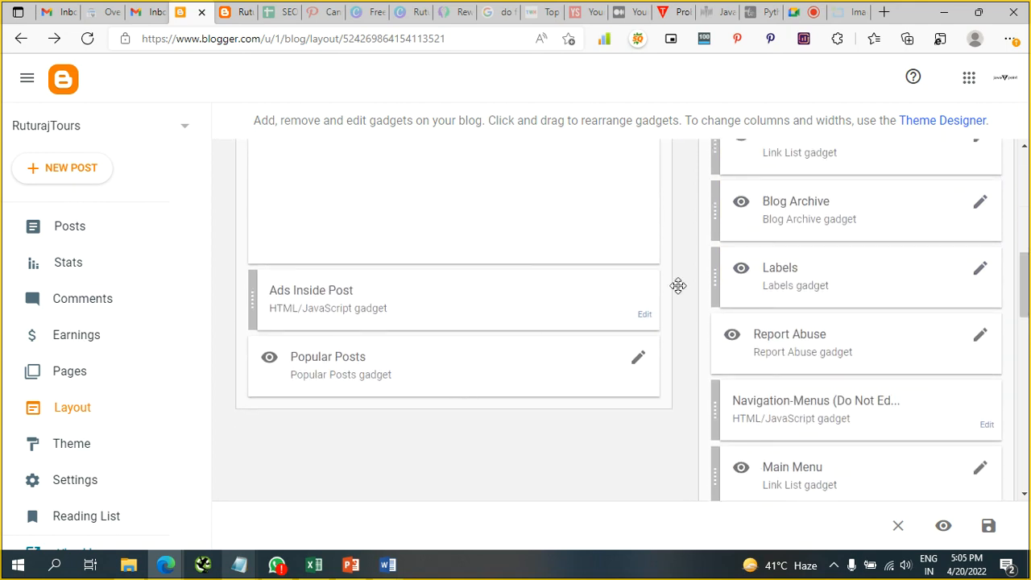
scroll(685, 340, "up", 2)
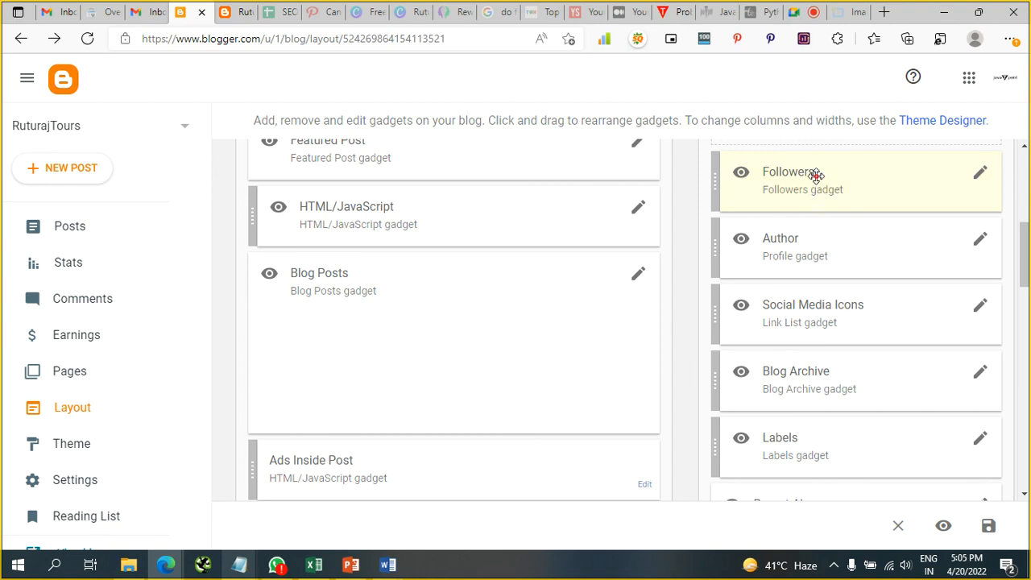
left_click_drag(817, 176, 381, 449)
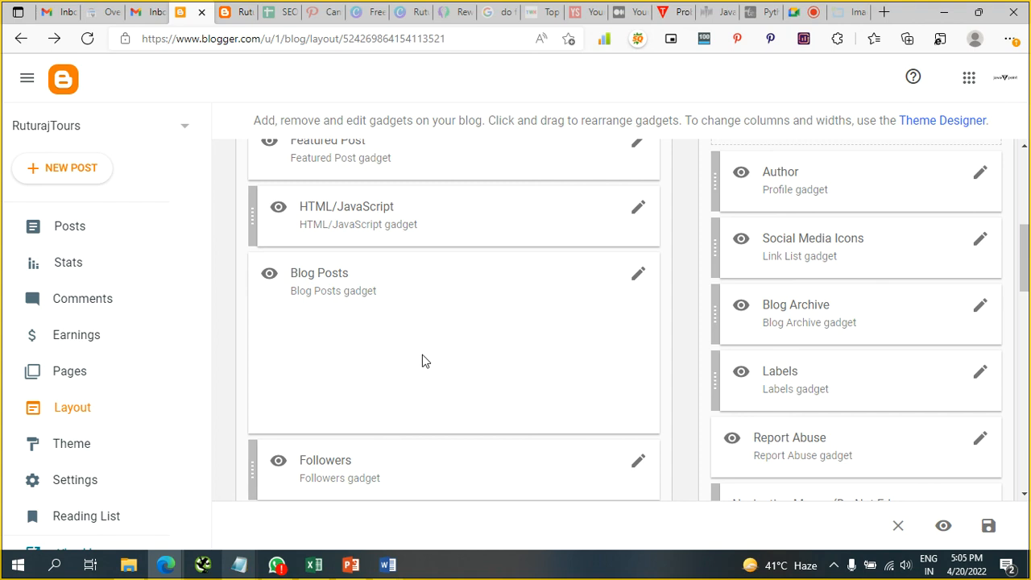
scroll(456, 360, "down", 2)
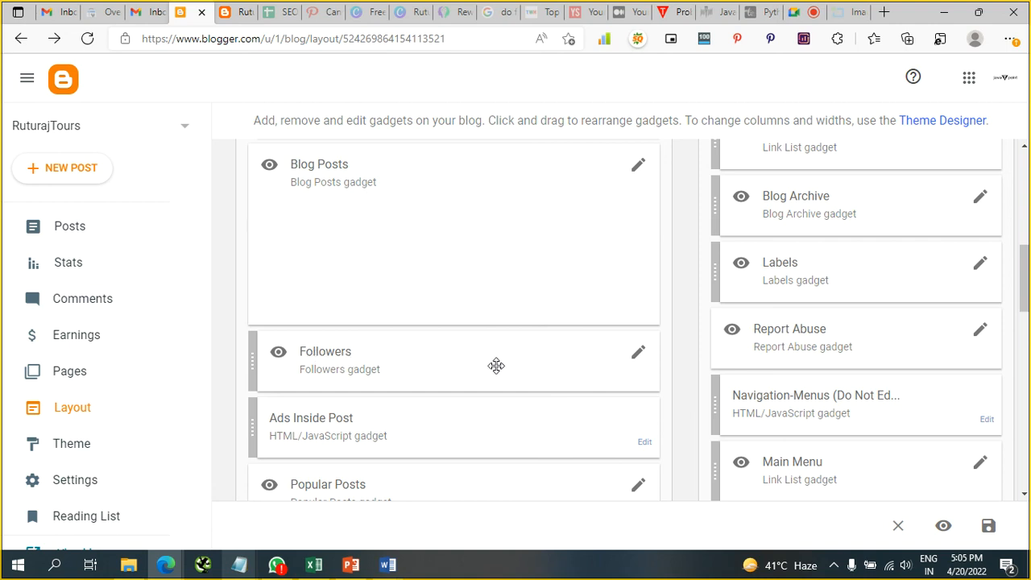
left_click(641, 357)
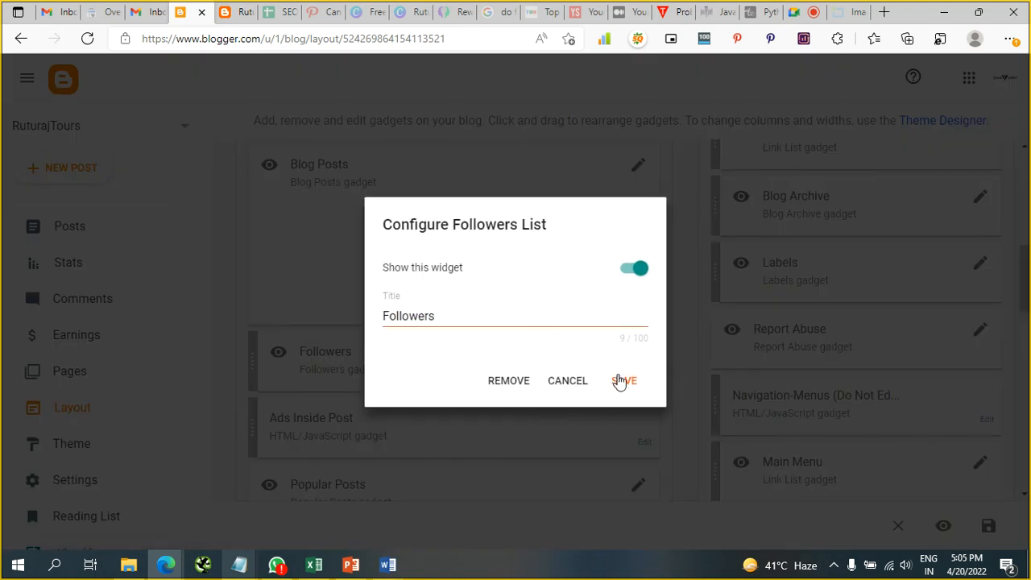
left_click(623, 381)
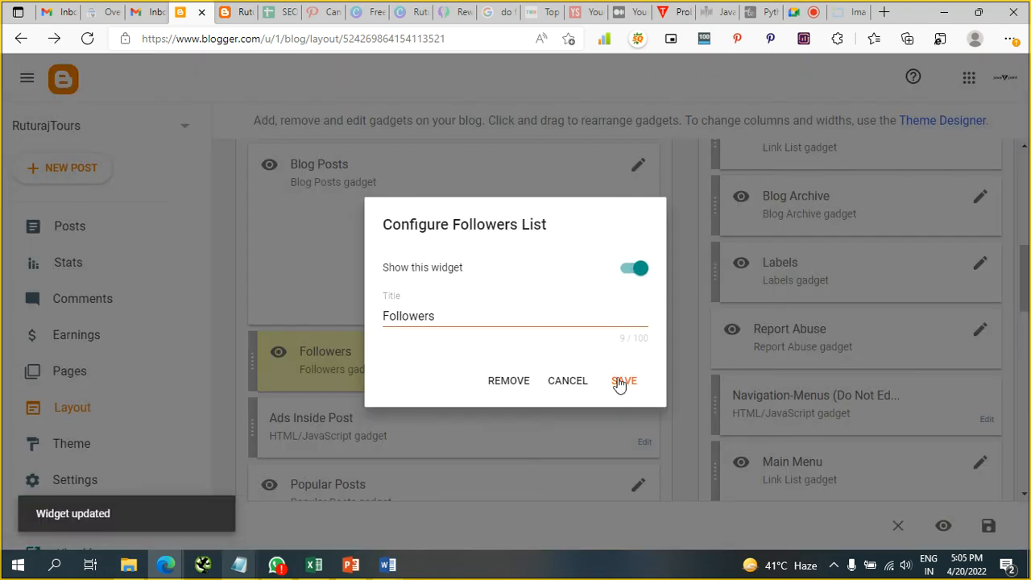
left_click(620, 383)
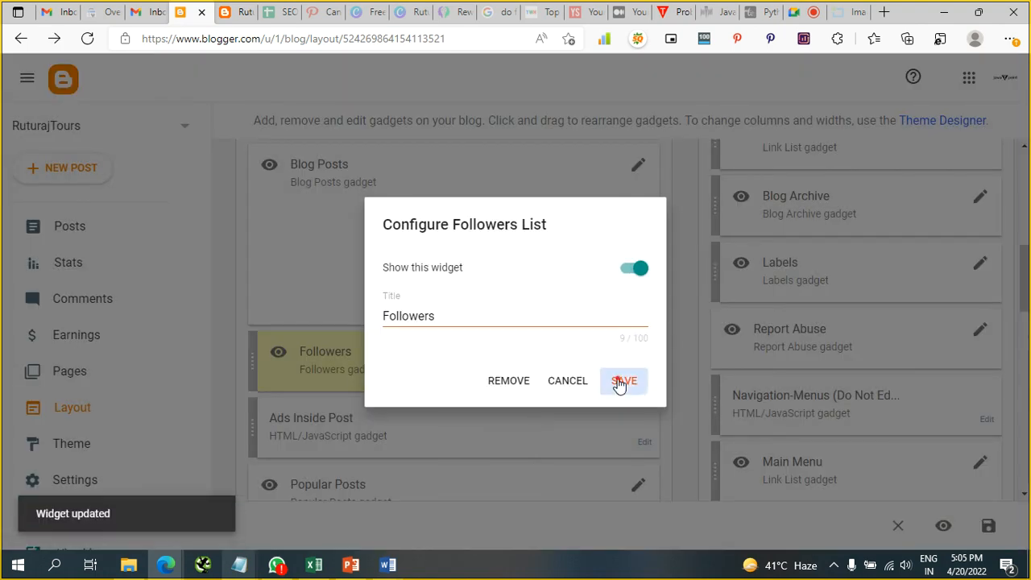
scroll(822, 234, "up", 5)
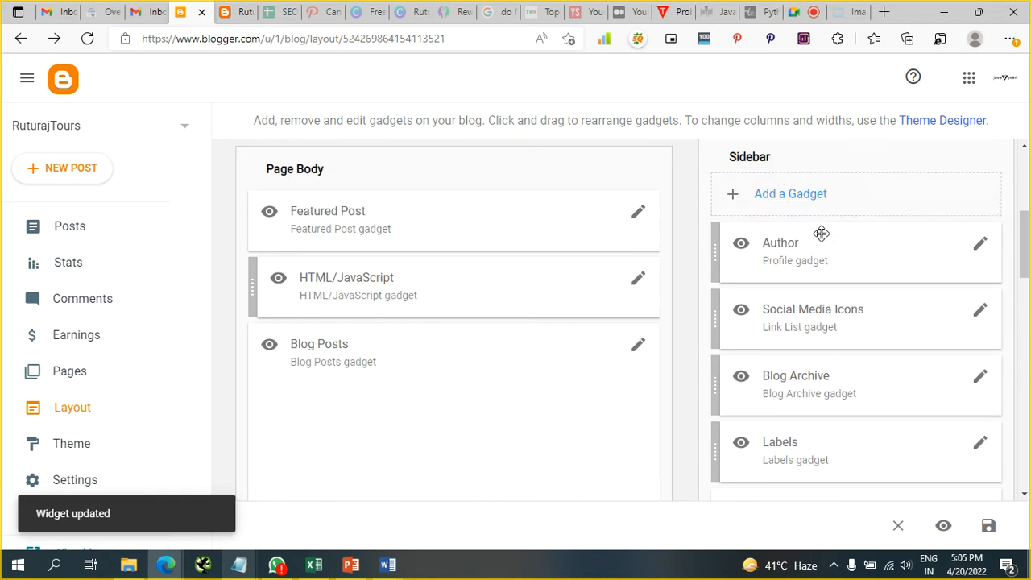
Add a Total Pageviews stats gadget with default settings to the sidebar, then go to the live blog
scroll(822, 240, "down", 1)
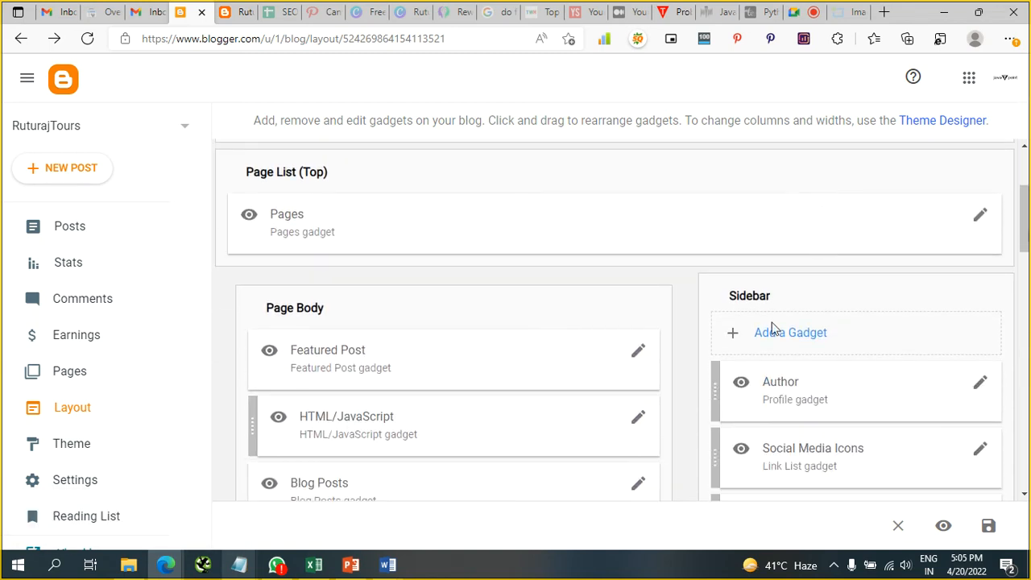
left_click(770, 333)
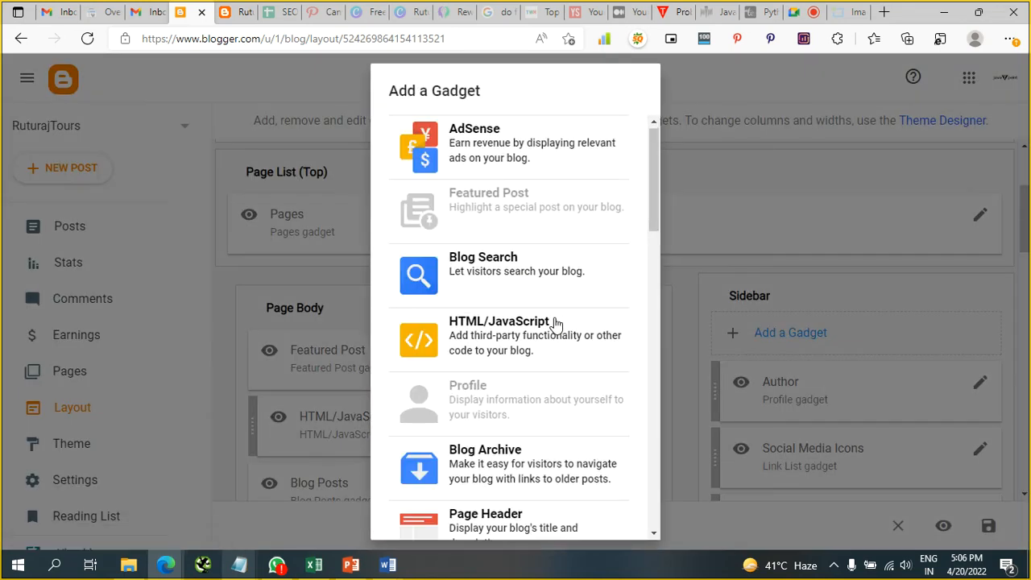
scroll(554, 324, "down", 3)
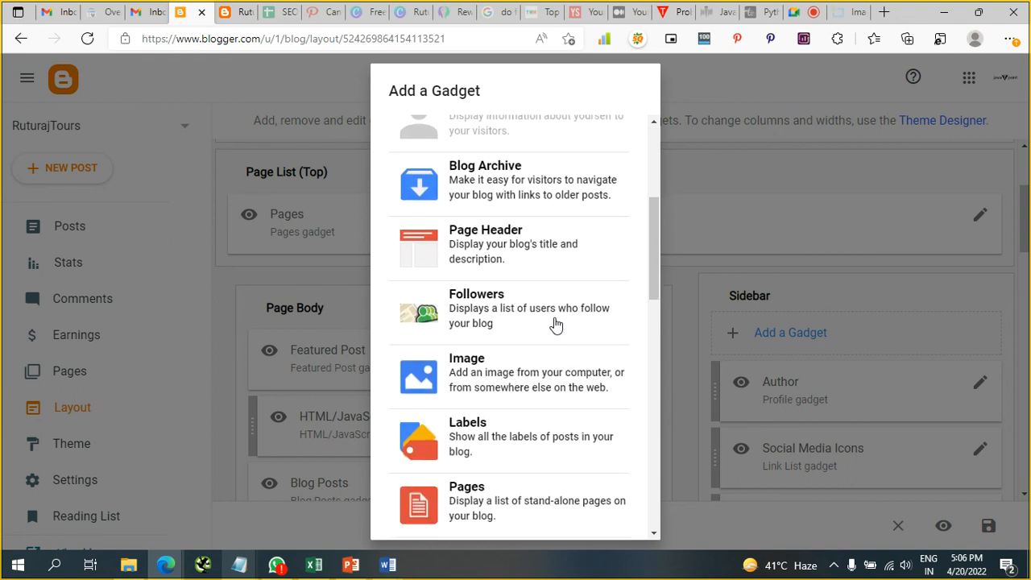
scroll(554, 323, "down", 1)
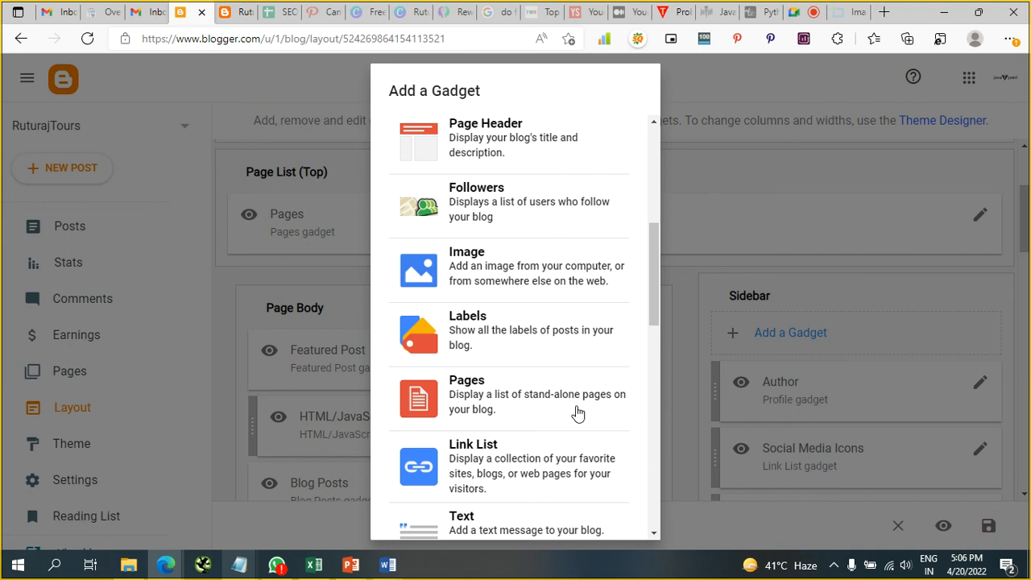
scroll(548, 411, "down", 2)
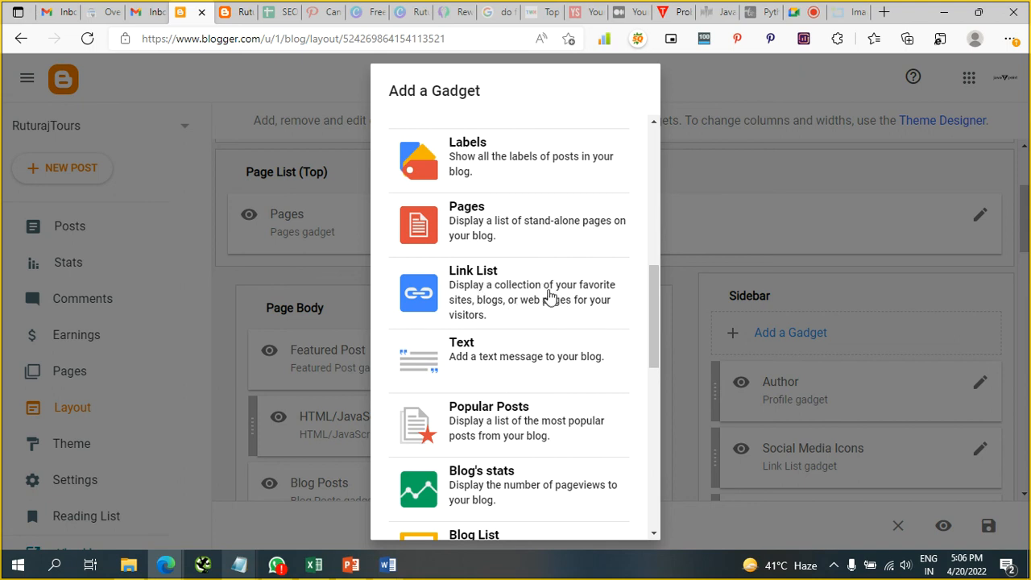
scroll(556, 298, "down", 1)
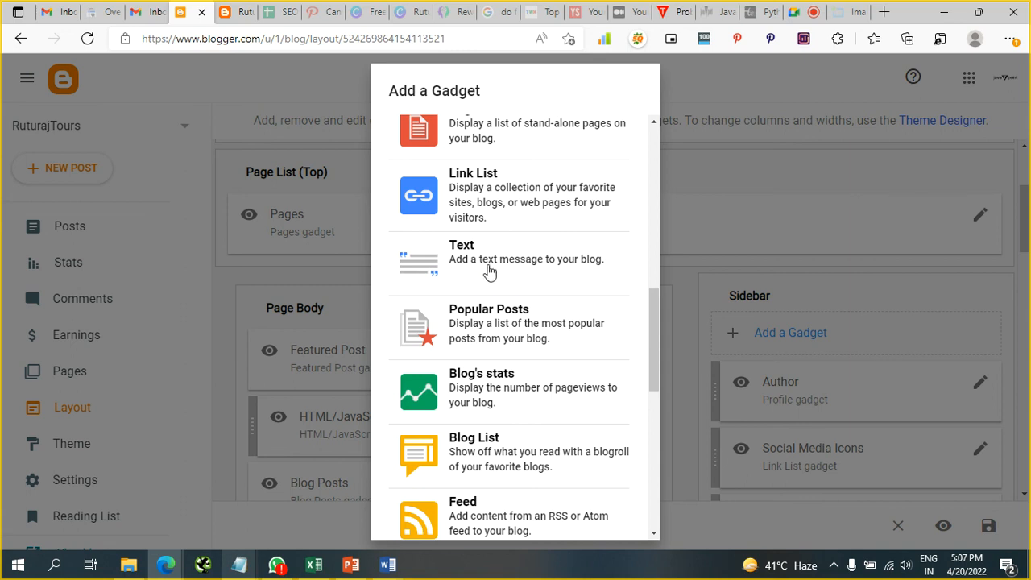
scroll(489, 272, "down", 2)
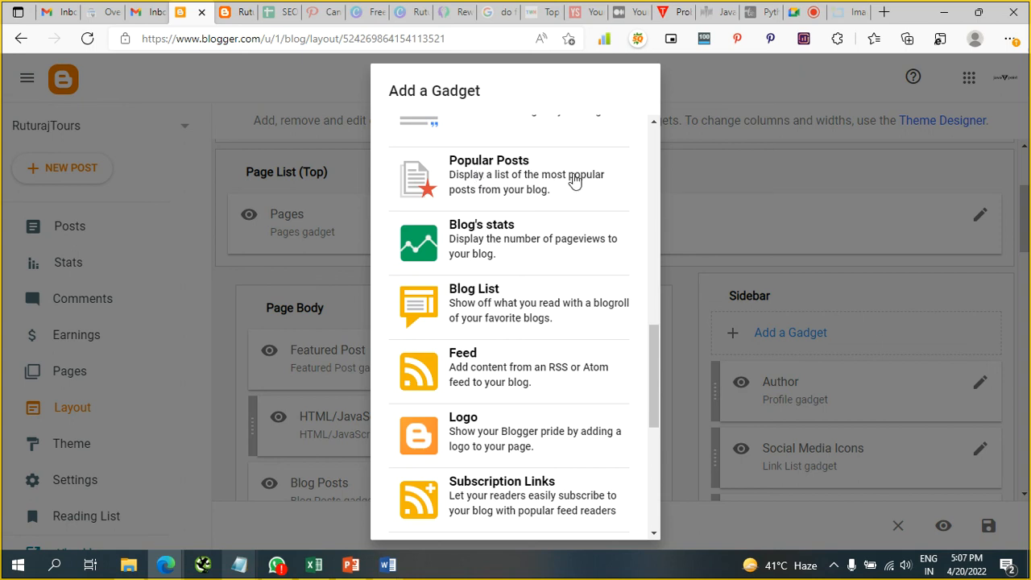
left_click(524, 242)
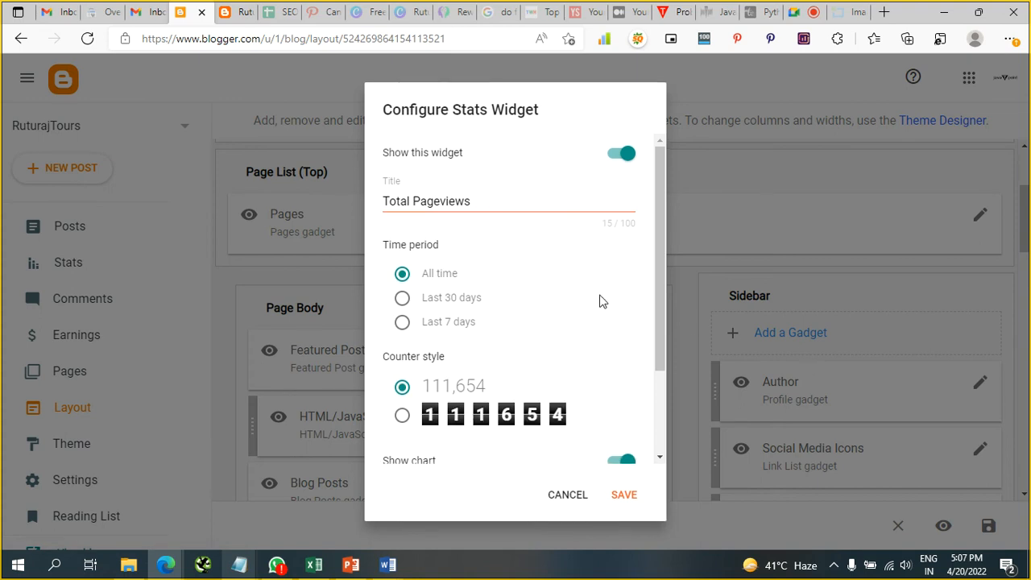
scroll(516, 330, "down", 3)
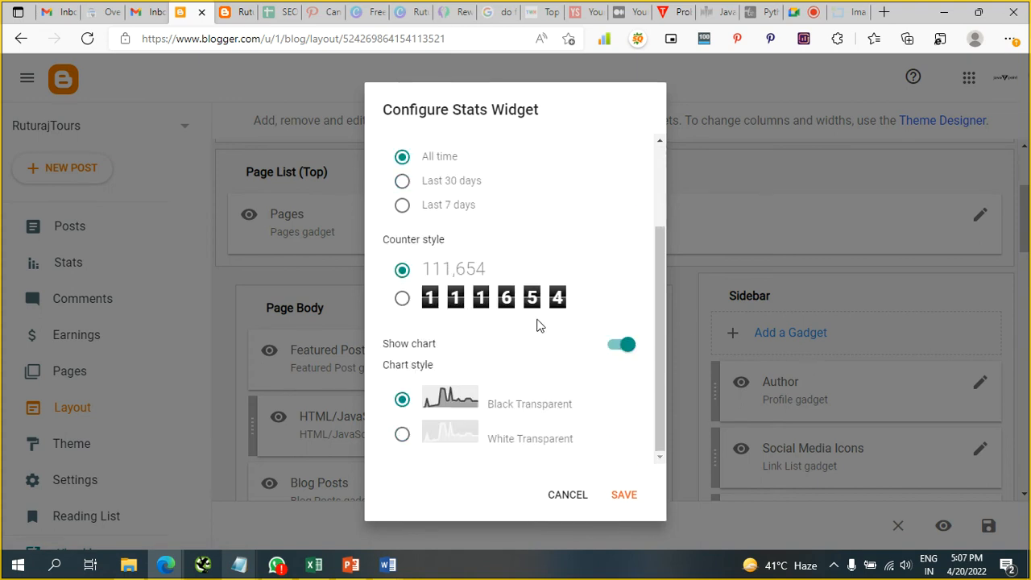
left_click(622, 496)
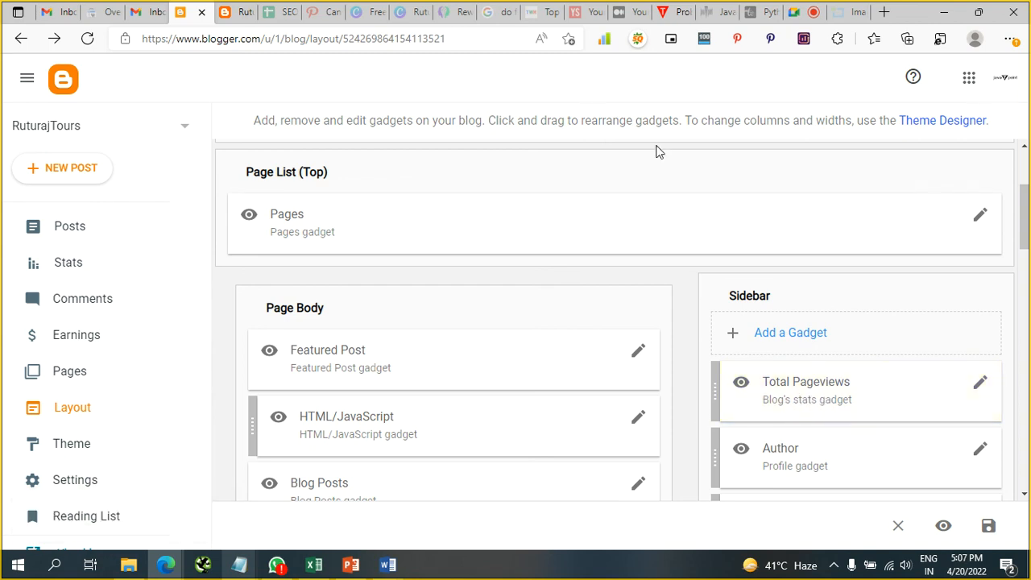
left_click(236, 11)
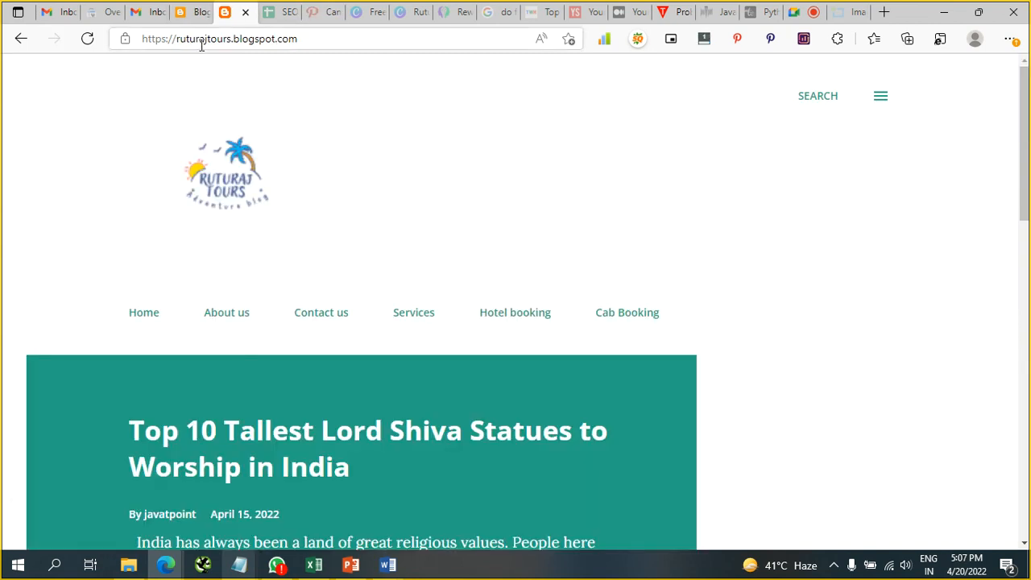
Reload the live blog and check the new gadgets in its side panel
left_click(229, 166)
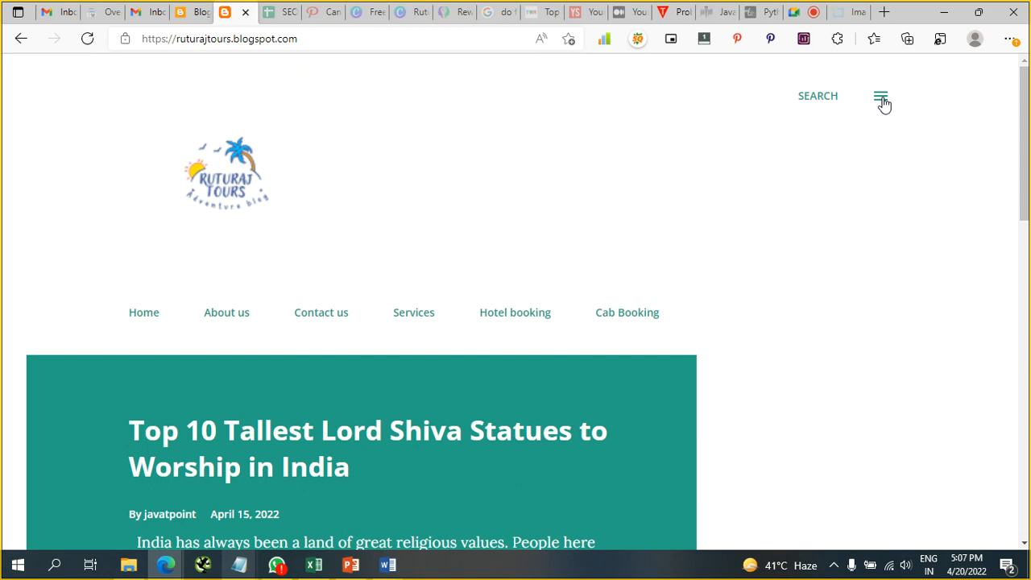
left_click(882, 100)
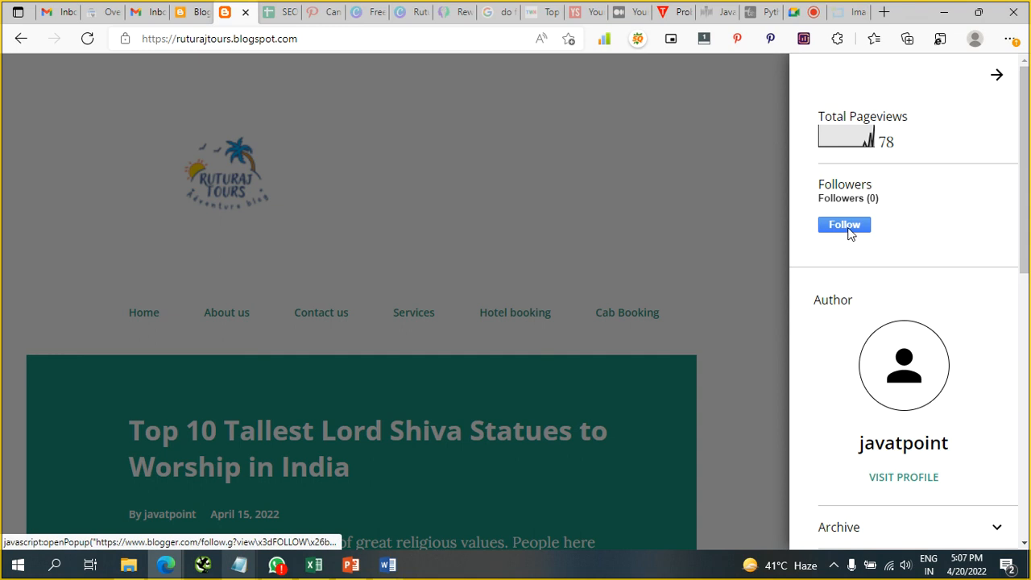
left_click(638, 202)
scroll(562, 279, "down", 6)
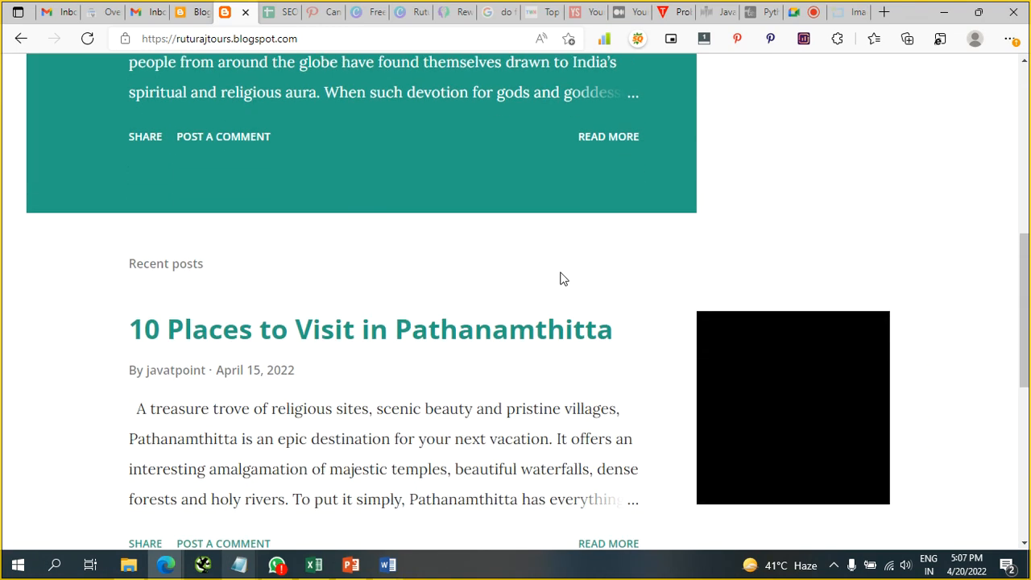
left_click(87, 39)
Look through the '10 Places to Visit in Pathanamthitta' post, go Home, and return to Layout
left_click(294, 336)
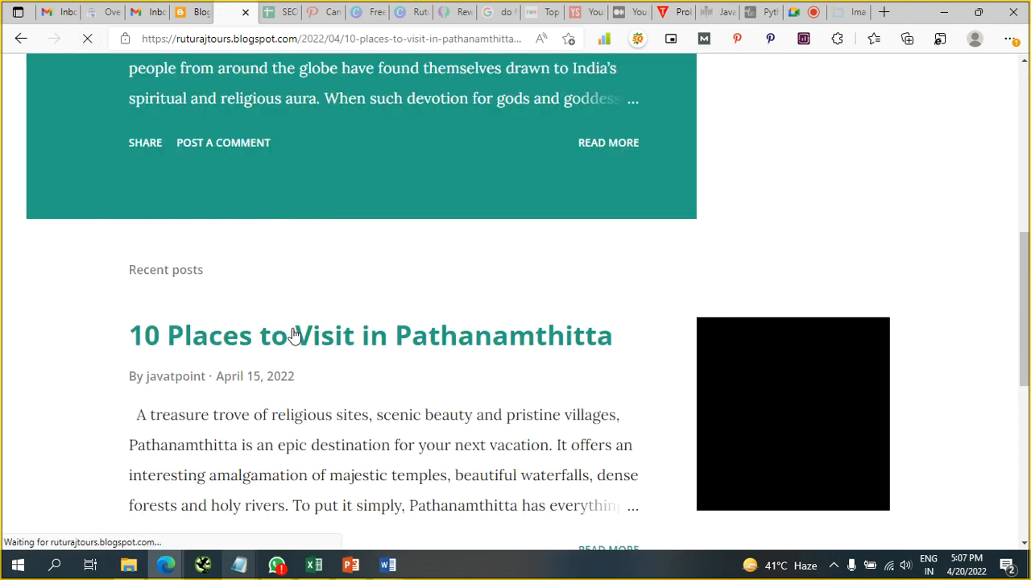
scroll(294, 336, "down", 15)
scroll(294, 335, "down", 20)
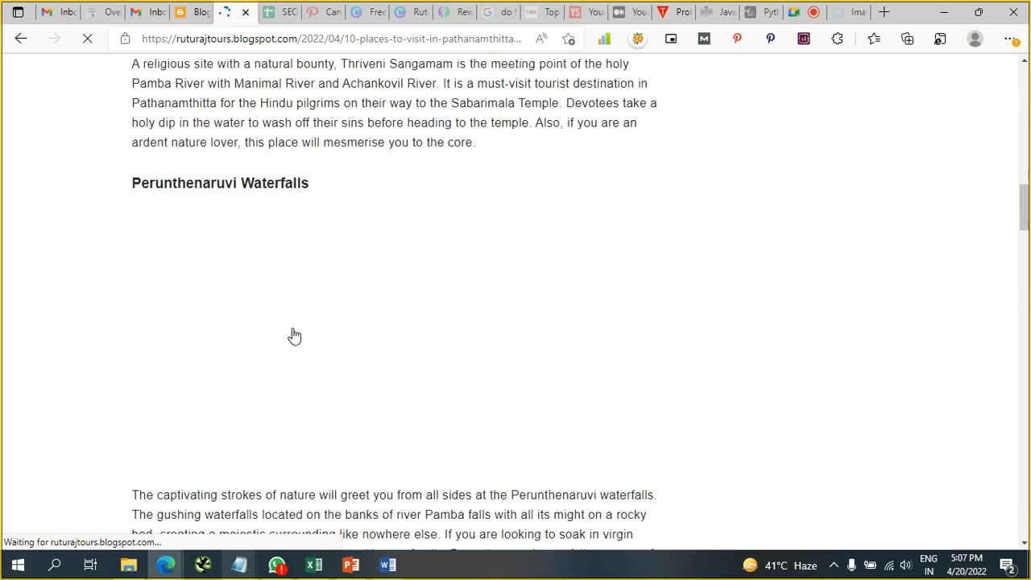
scroll(294, 335, "down", 15)
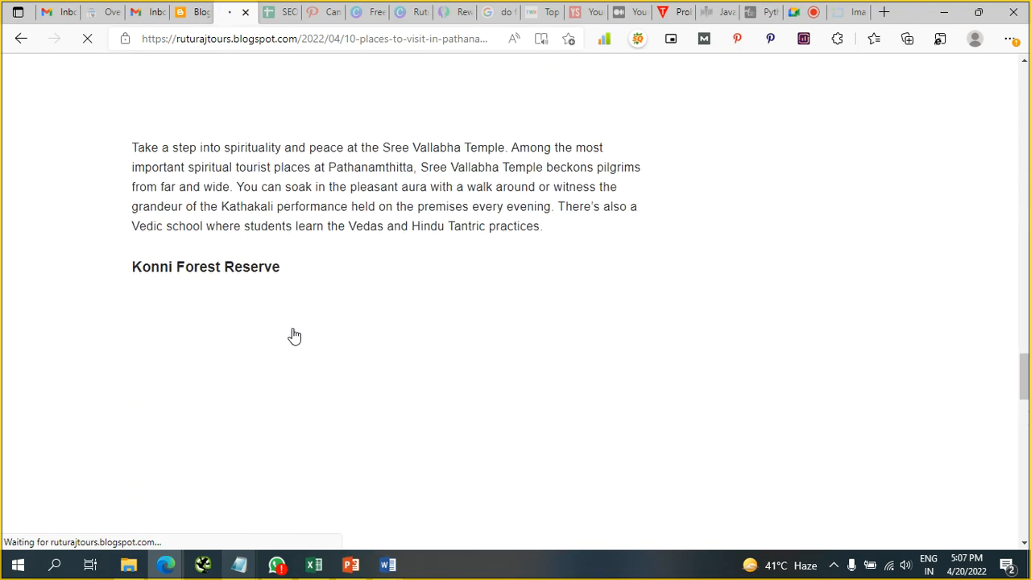
scroll(294, 337, "down", 5)
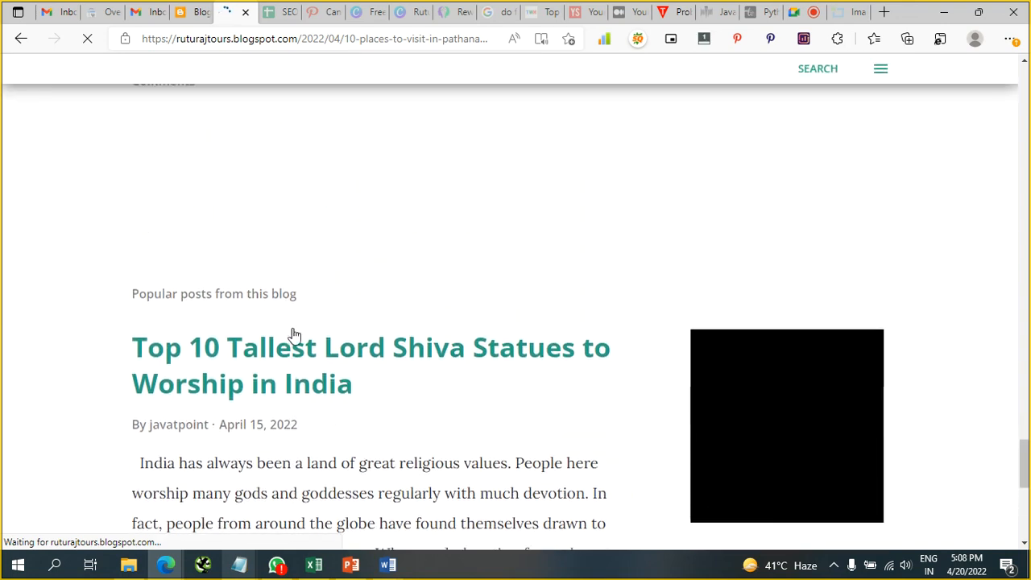
scroll(294, 335, "up", 4)
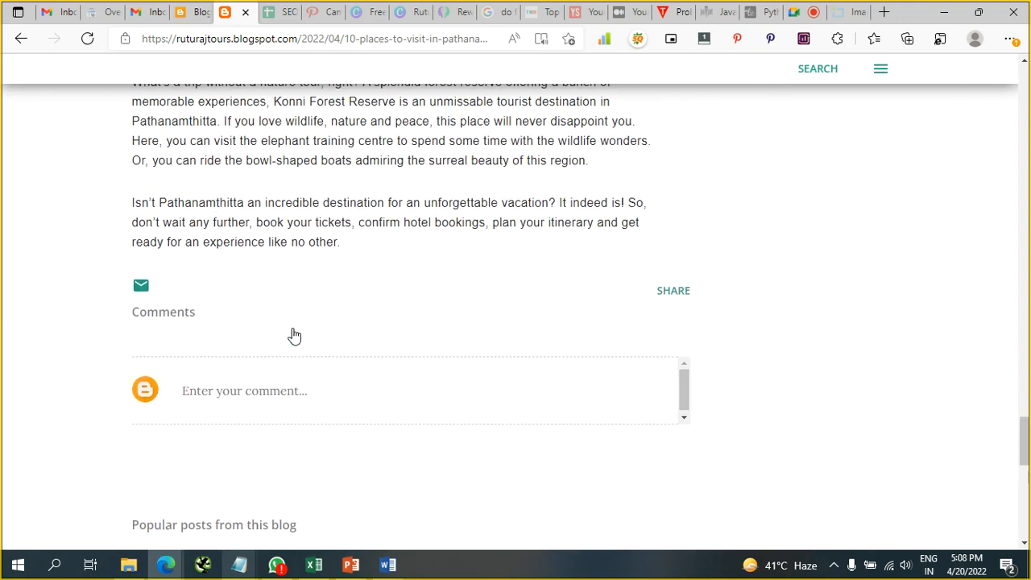
scroll(294, 335, "down", 8)
scroll(294, 337, "down", 3)
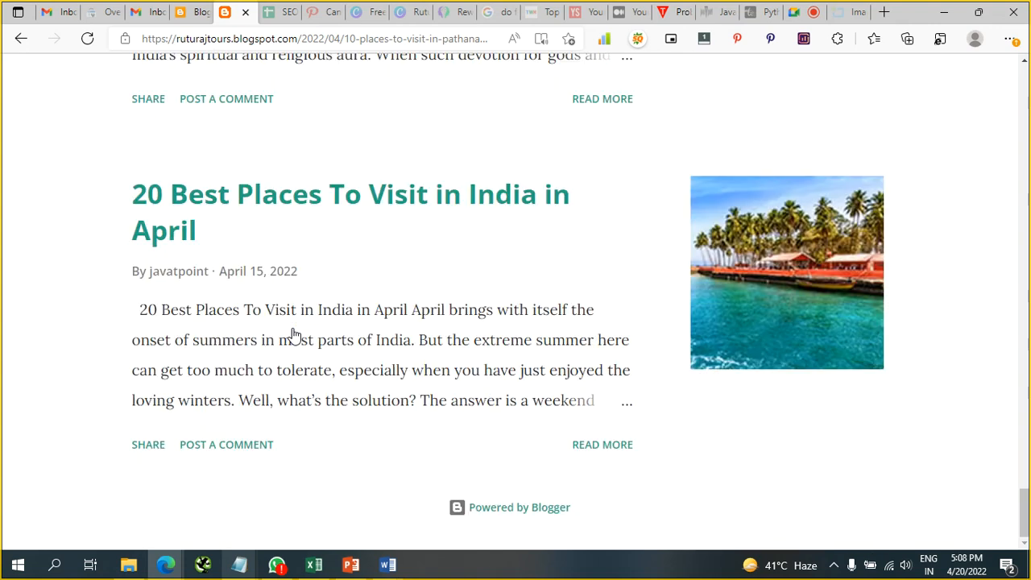
key("Home")
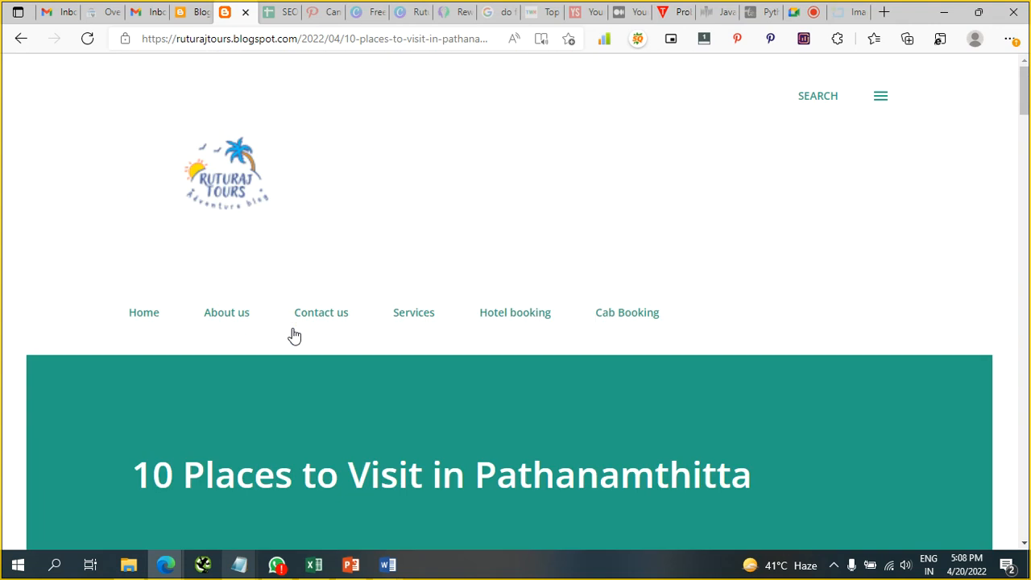
left_click(147, 315)
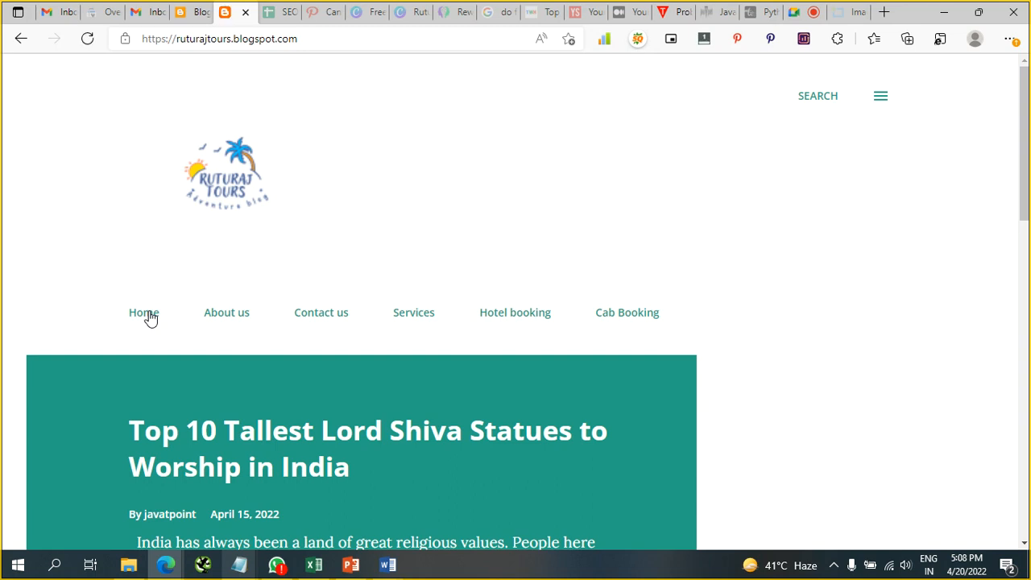
key("ctrl+shift+Tab")
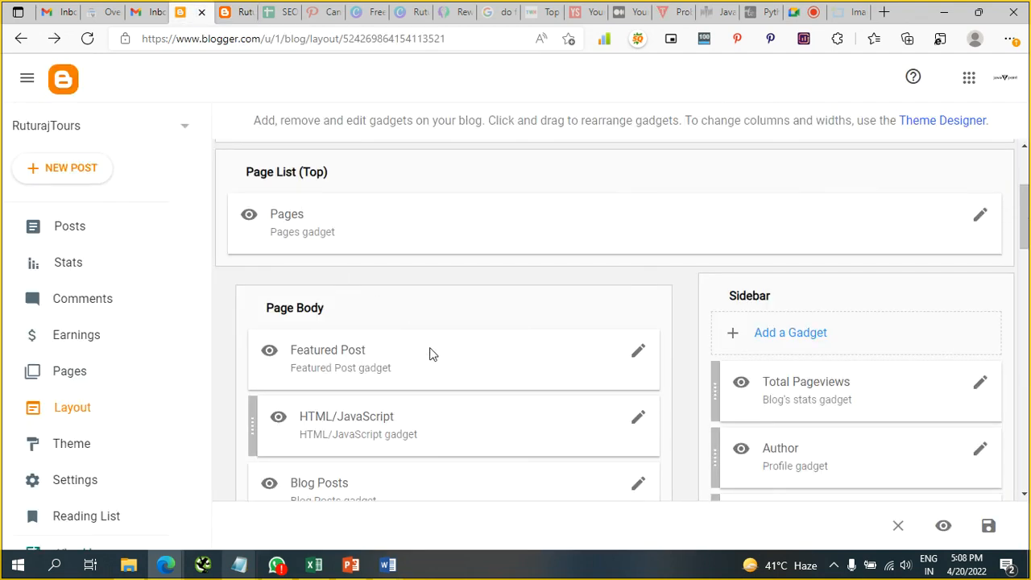
In the Pages gadget, remove the leading space from the Hotel booking entry's name and save it
left_click(981, 215)
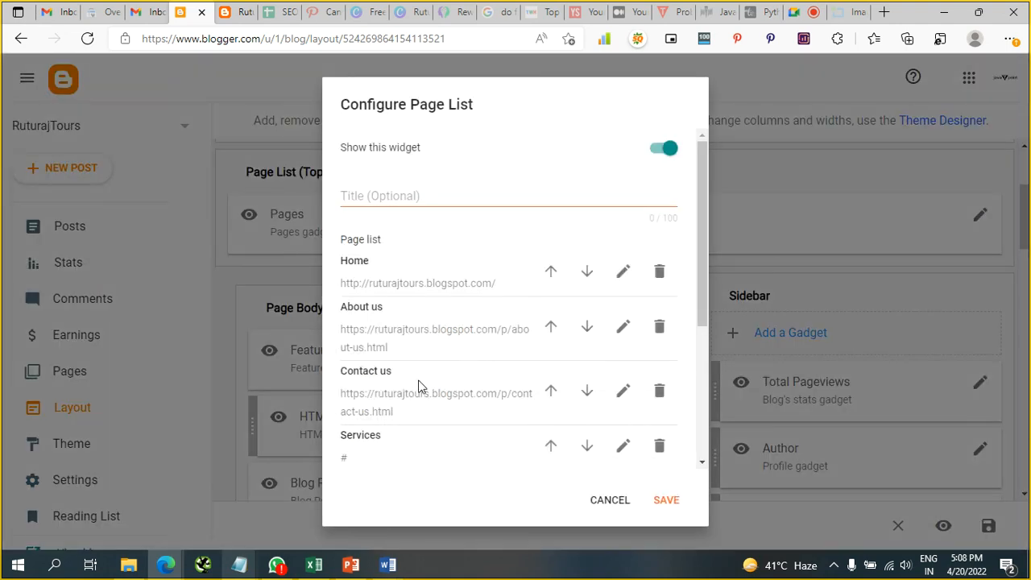
scroll(433, 390, "down", 3)
scroll(431, 394, "down", 1)
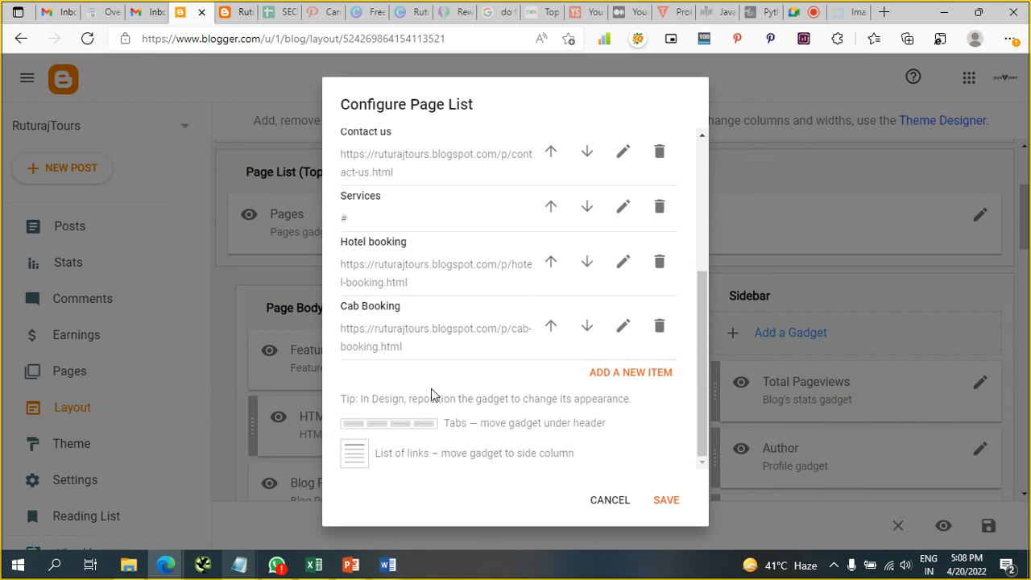
scroll(431, 388, "up", 1)
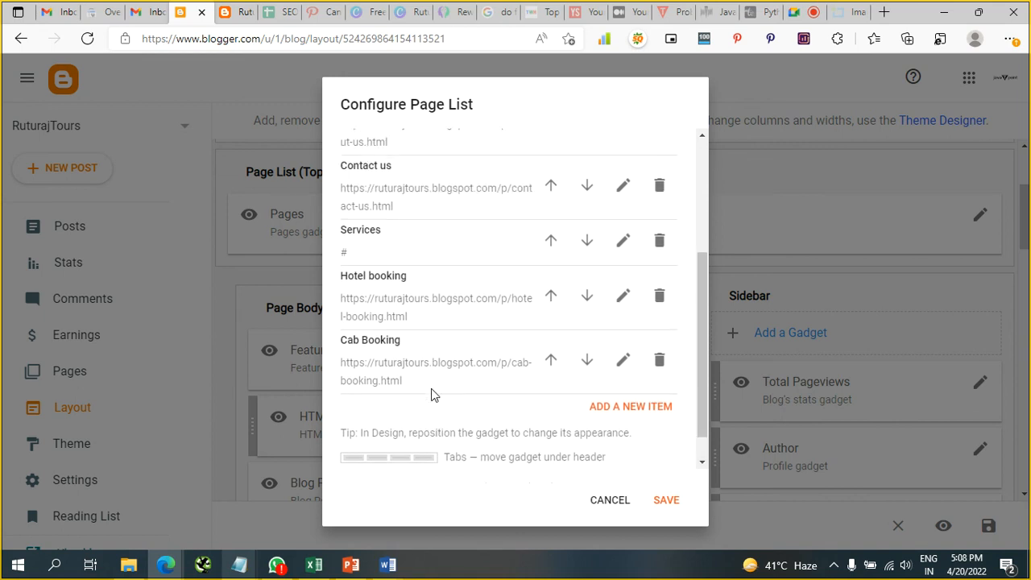
left_click(623, 296)
left_click(386, 170)
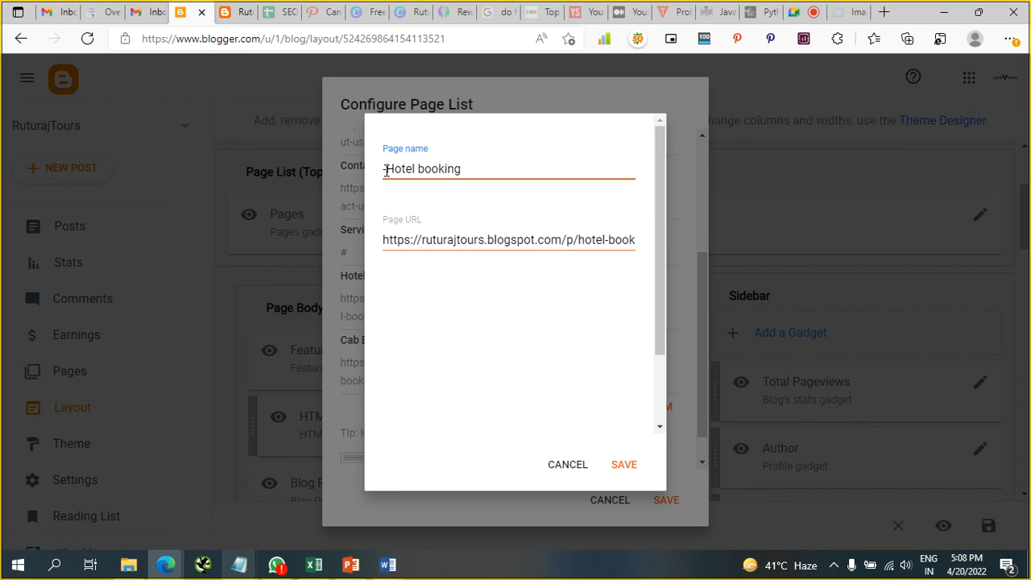
key("BackSpace")
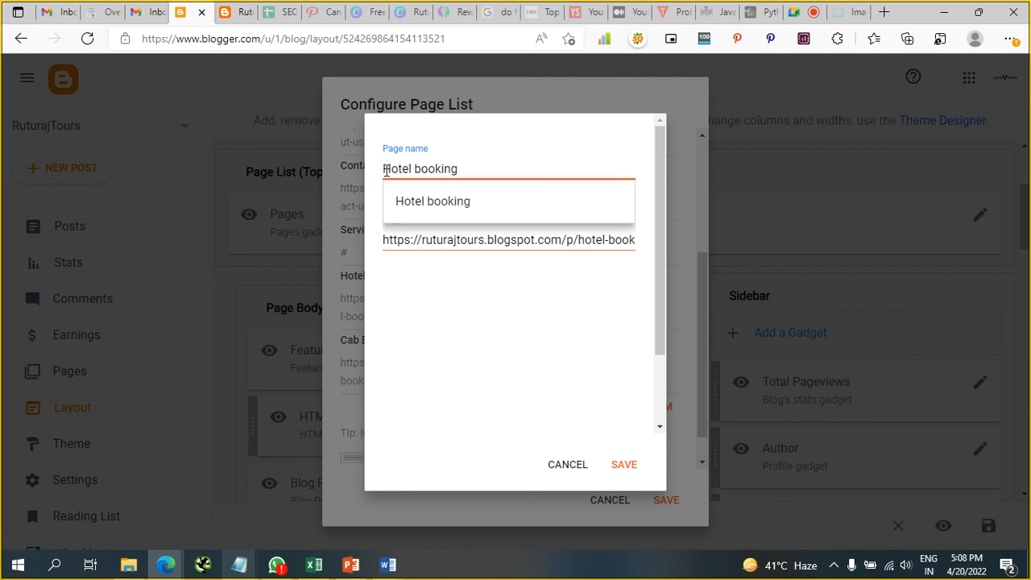
key("ctrl+minus")
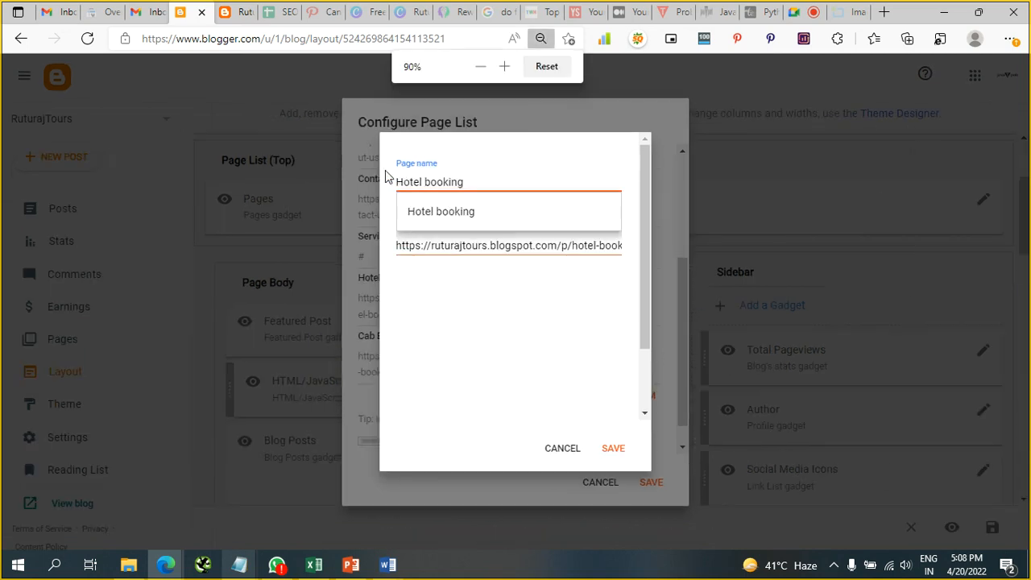
key("ctrl+plus")
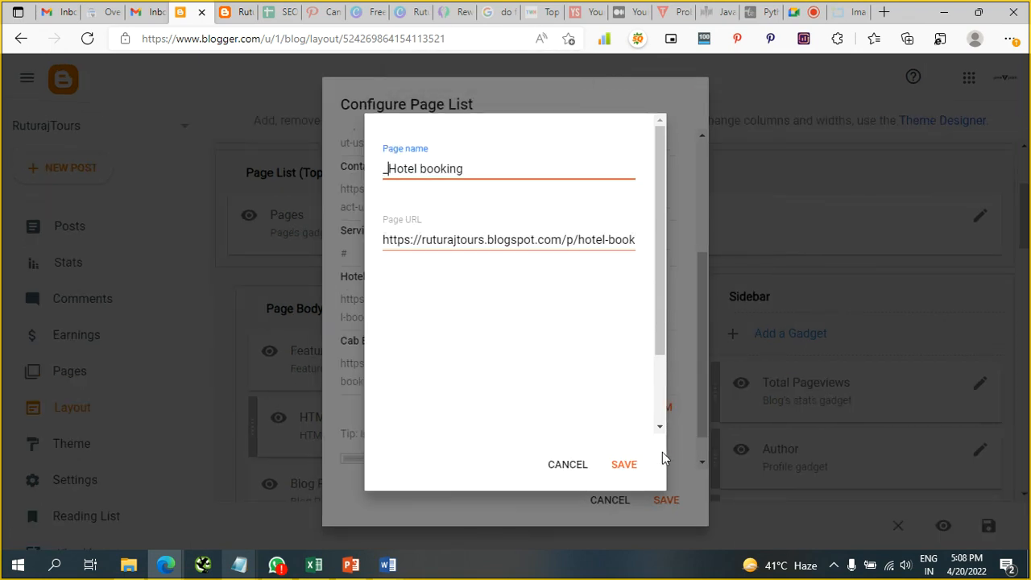
left_click(623, 465)
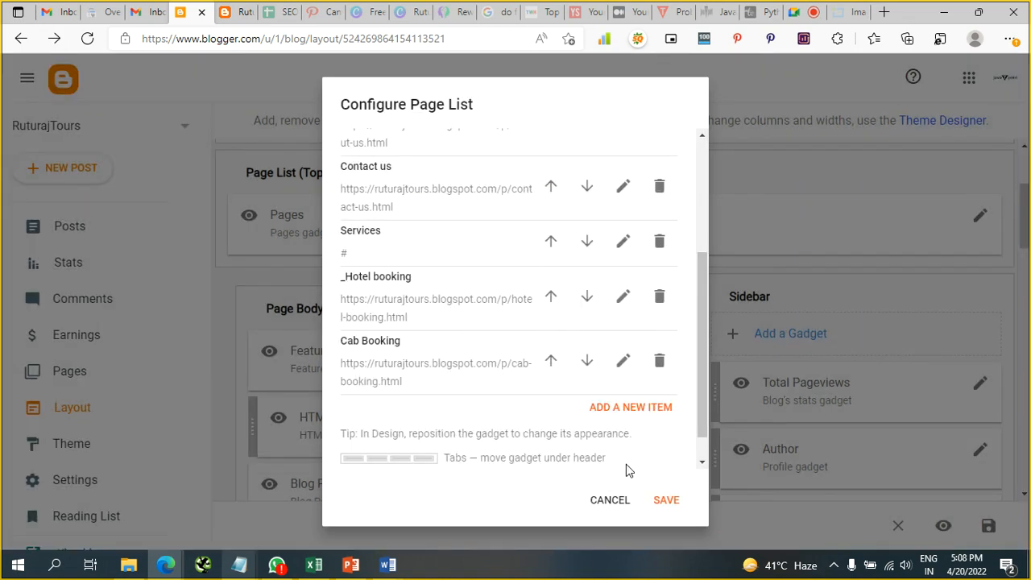
Save the Page List, then open and reload the live blog in a new tab
left_click(679, 499)
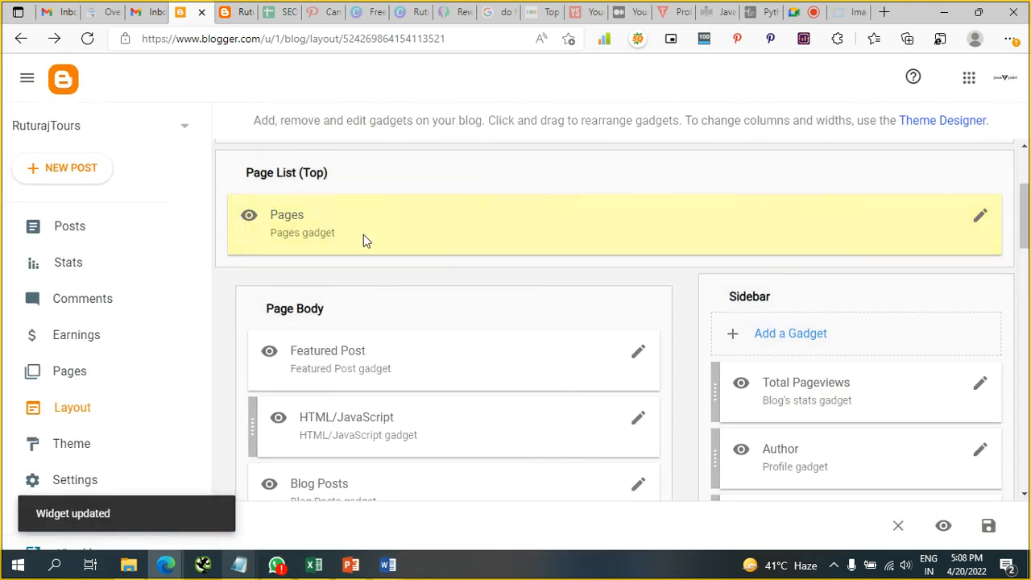
left_click(213, 108)
left_click(239, 165)
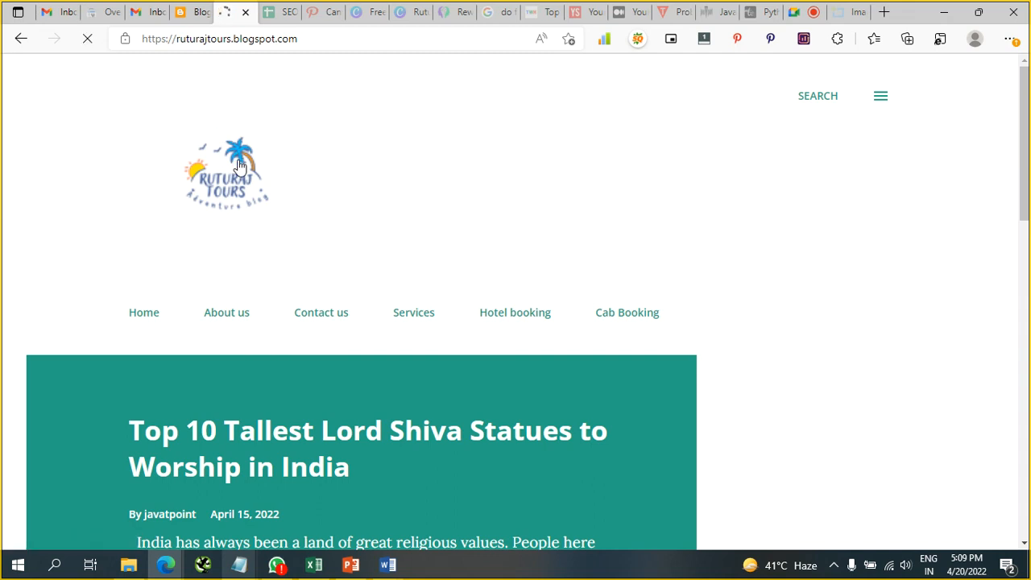
Return to the Layout editor and open the Pages gadget's settings
left_click(197, 11)
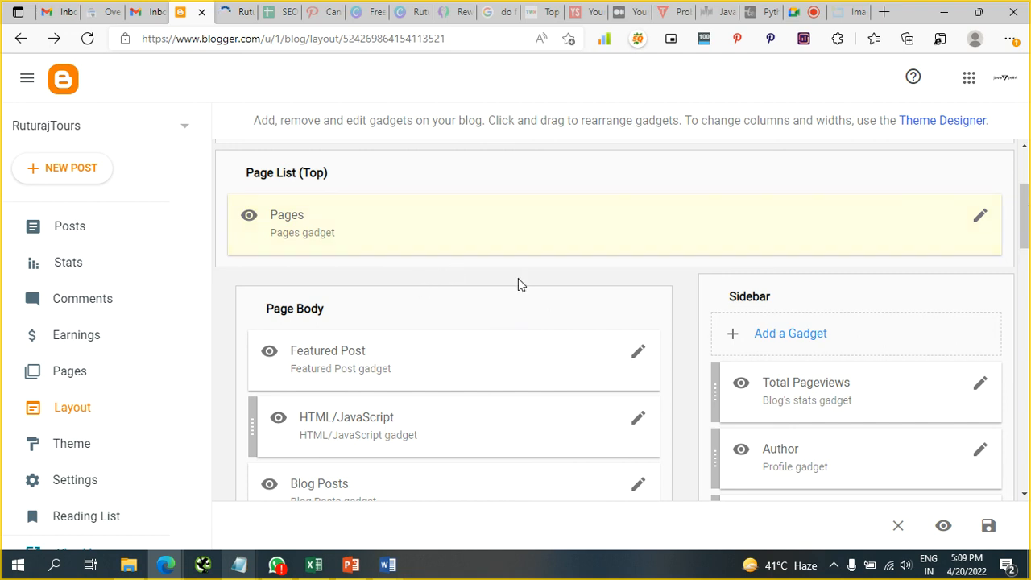
left_click(980, 217)
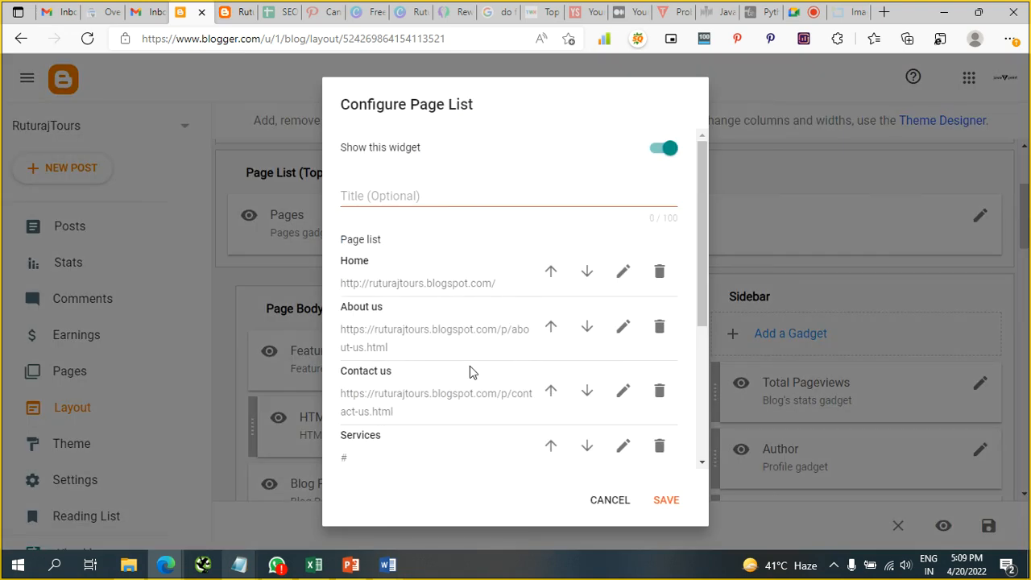
scroll(470, 366, "down", 3)
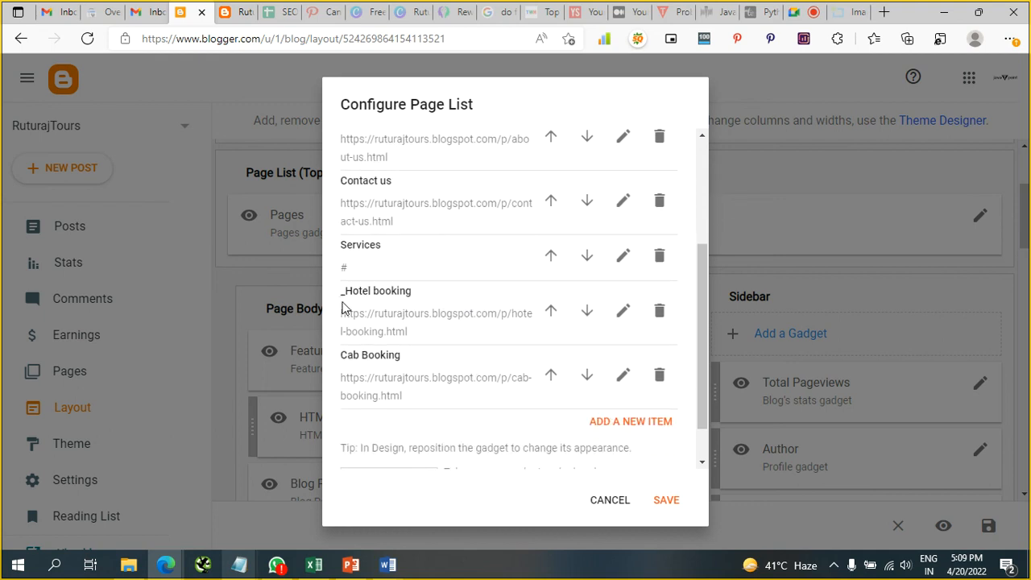
left_click(347, 290)
left_click_drag(347, 290, 341, 293)
left_click_drag(346, 292, 338, 298)
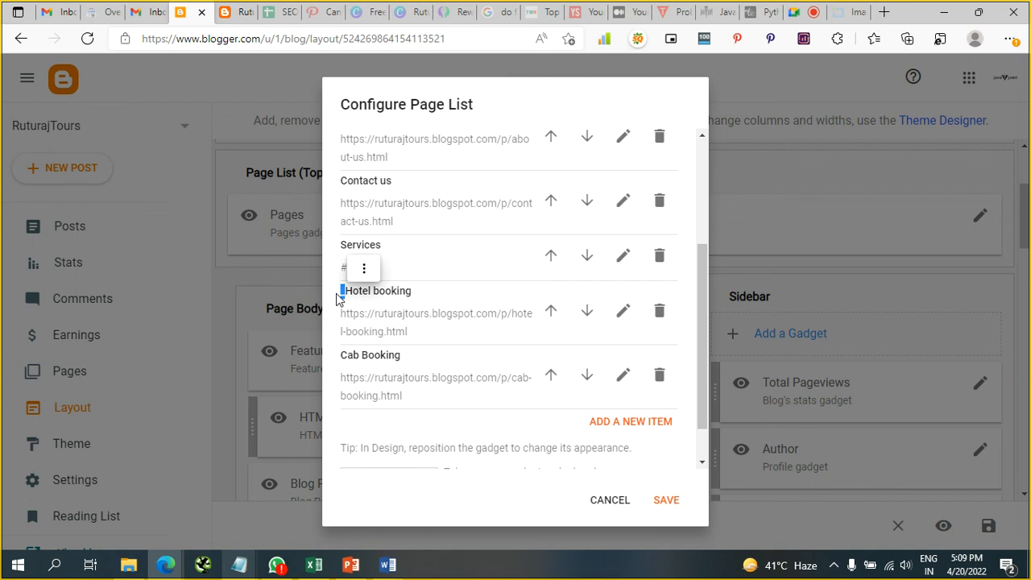
Rename the '_Hotel booking' link to 'Hotel booking' by deleting the underscore, and save it
left_click(623, 310)
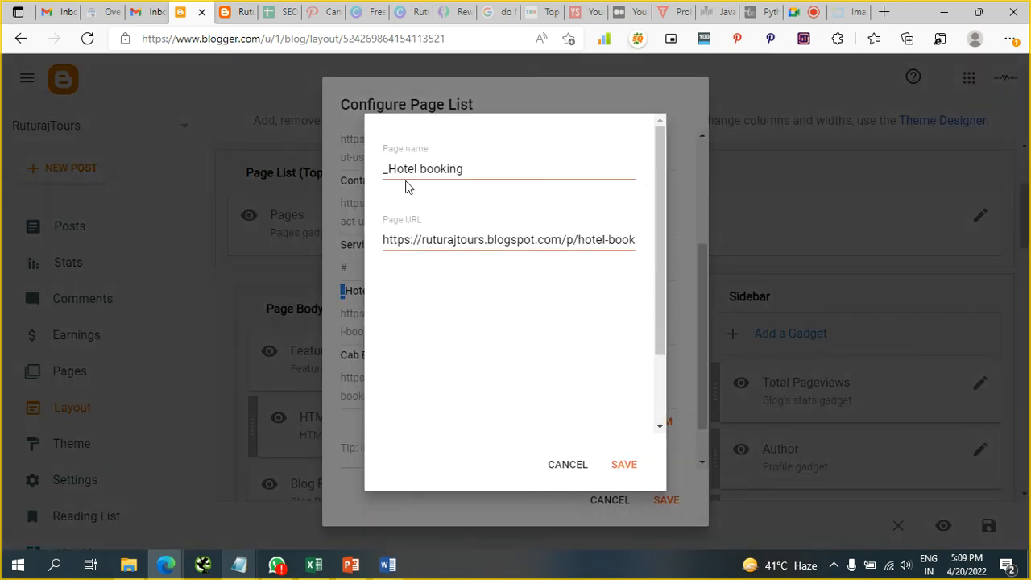
left_click_drag(389, 171, 377, 174)
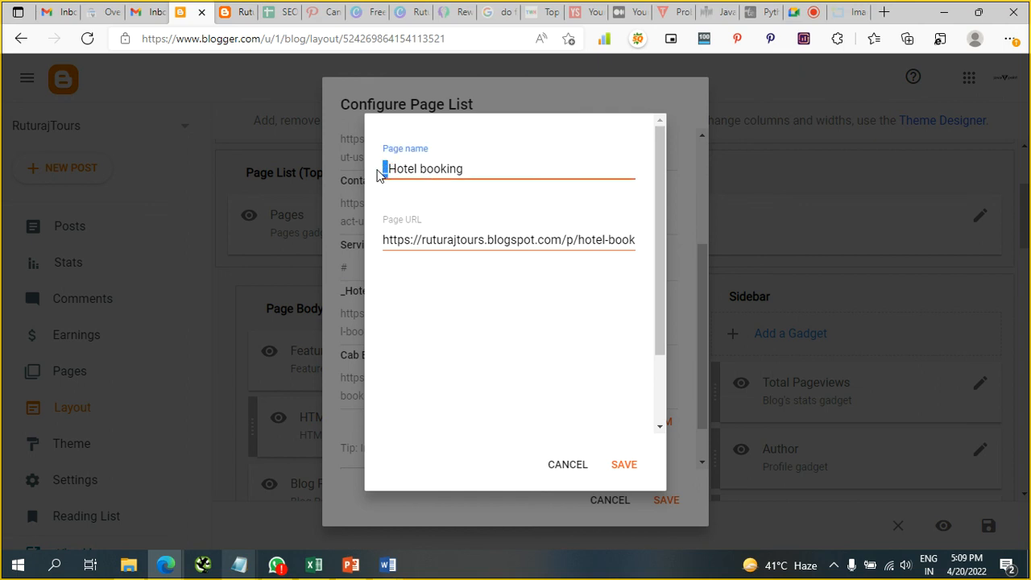
key("BackSpace")
left_click(616, 366)
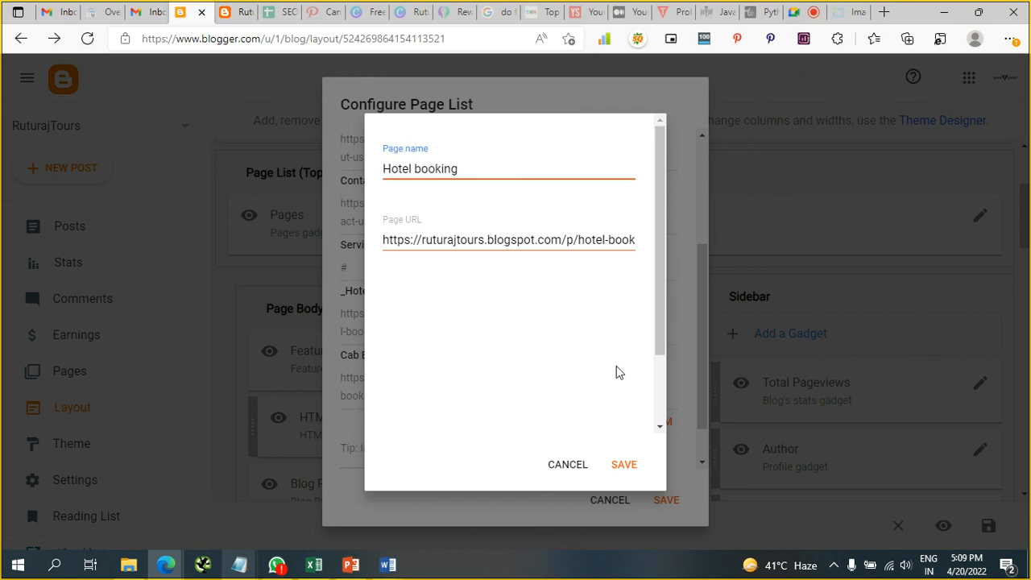
right_click(617, 367)
left_click(584, 450)
left_click(621, 468)
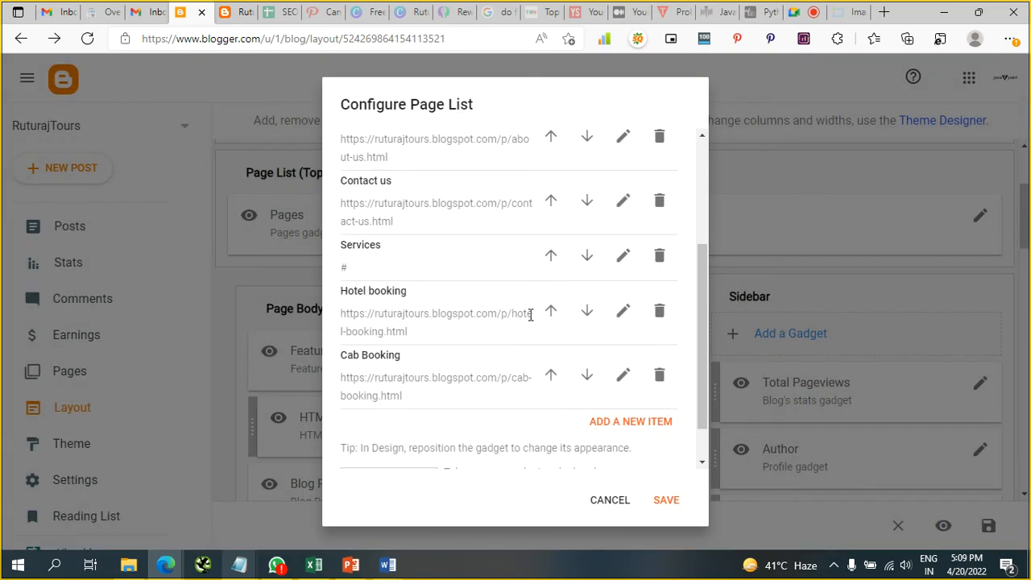
Save the Page List with the corrected link
right_click(662, 503)
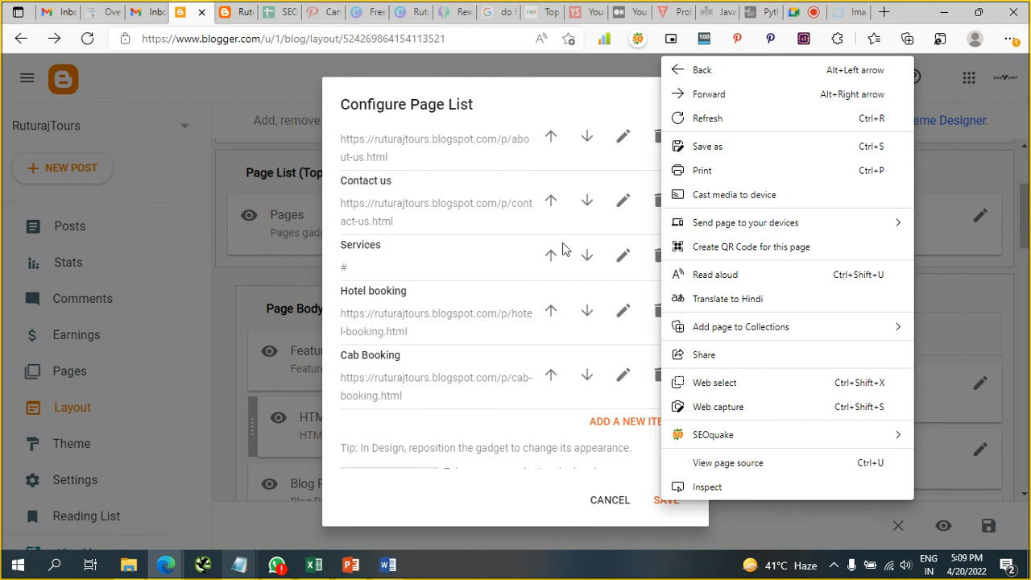
left_click(515, 134)
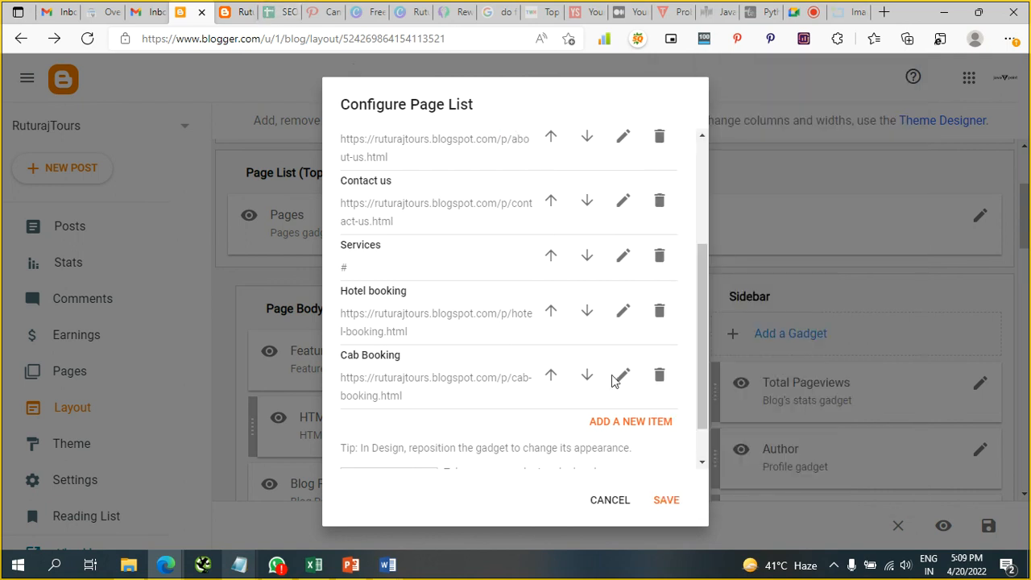
left_click(668, 502)
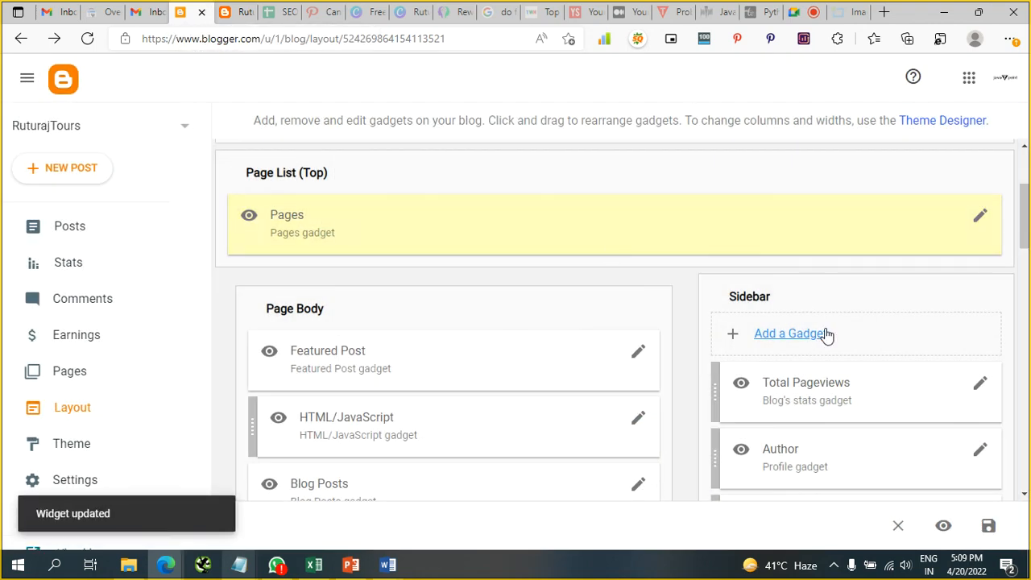
left_click(820, 333)
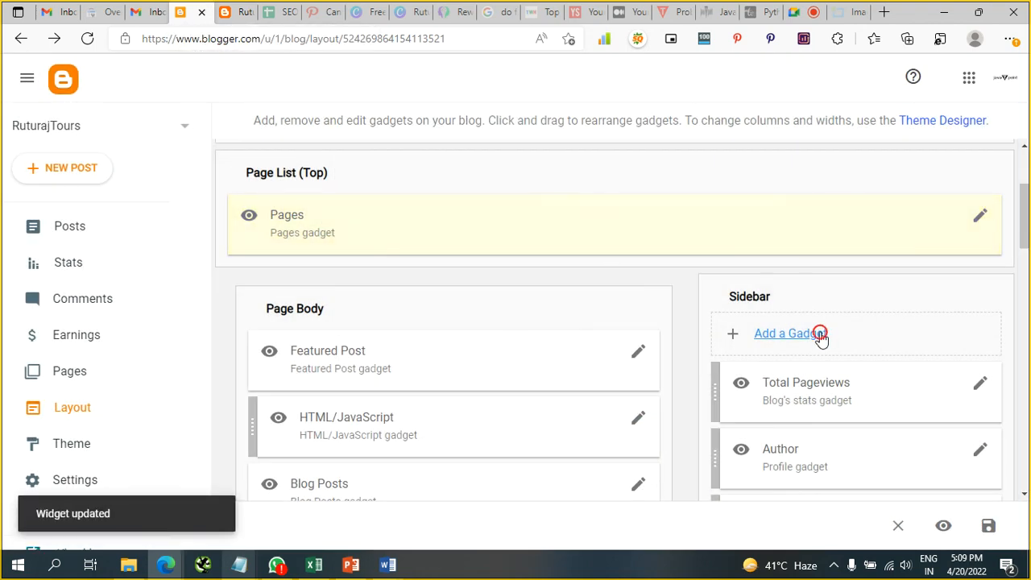
Scroll through the Add a Gadget list to find the Translate gadget
scroll(552, 301, "down", 1)
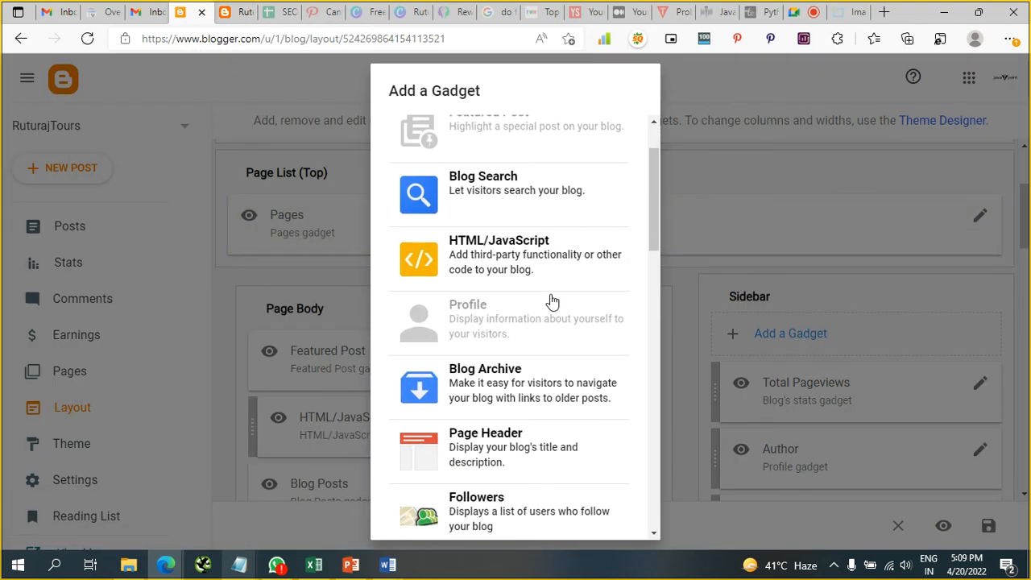
scroll(552, 302, "down", 2)
scroll(552, 301, "down", 2)
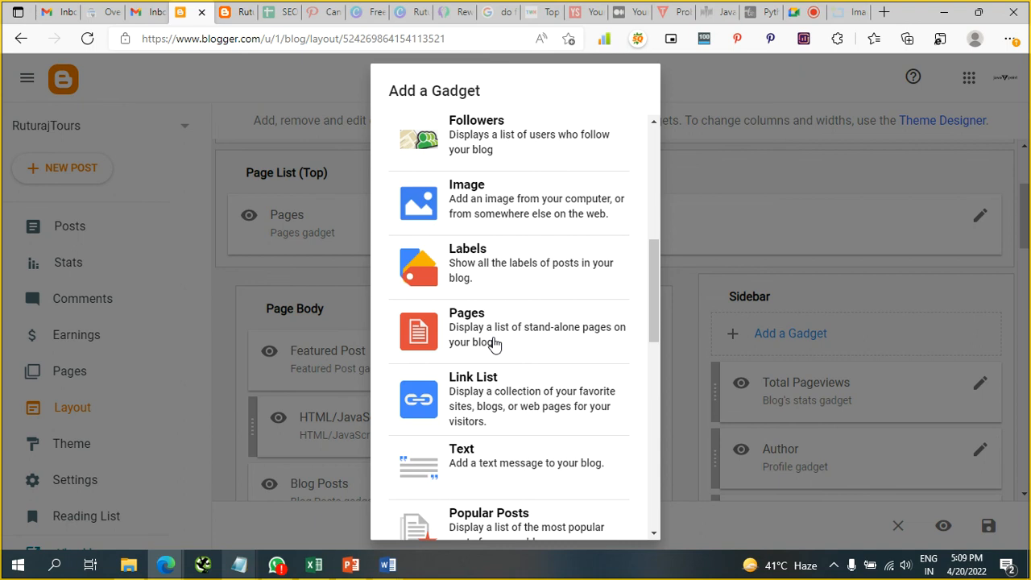
scroll(494, 345, "down", 3)
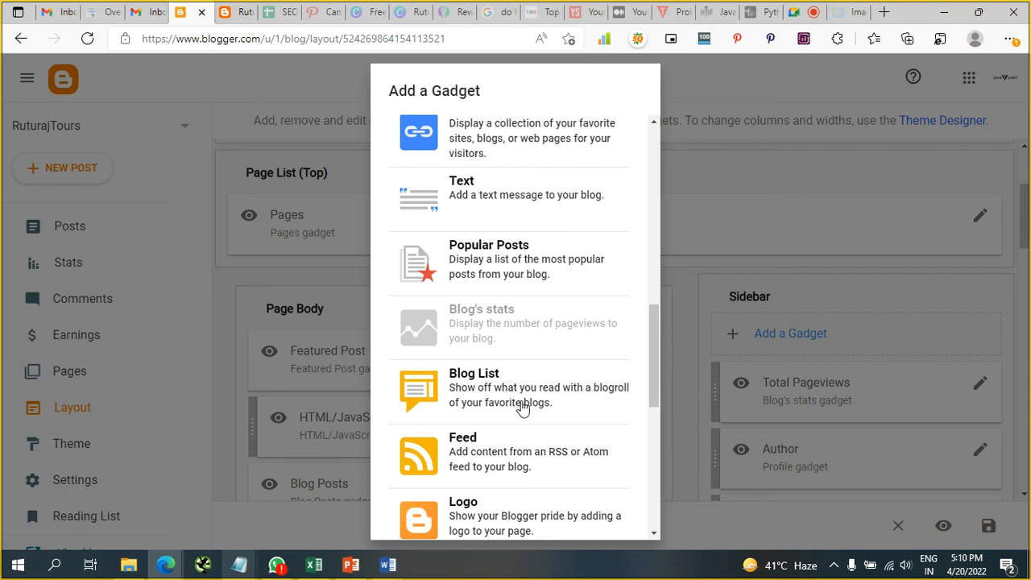
scroll(522, 408, "down", 2)
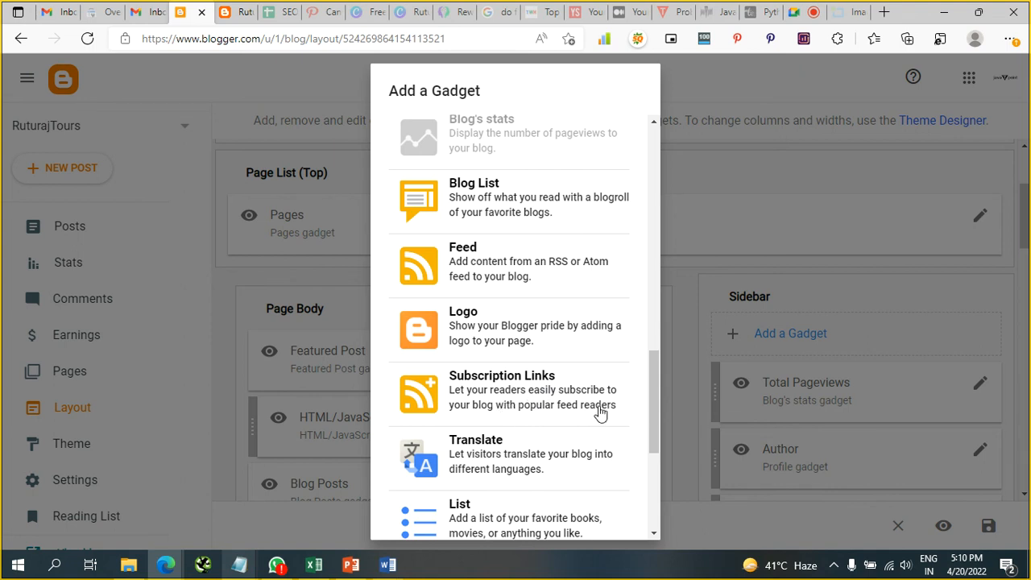
scroll(553, 320, "up", 3)
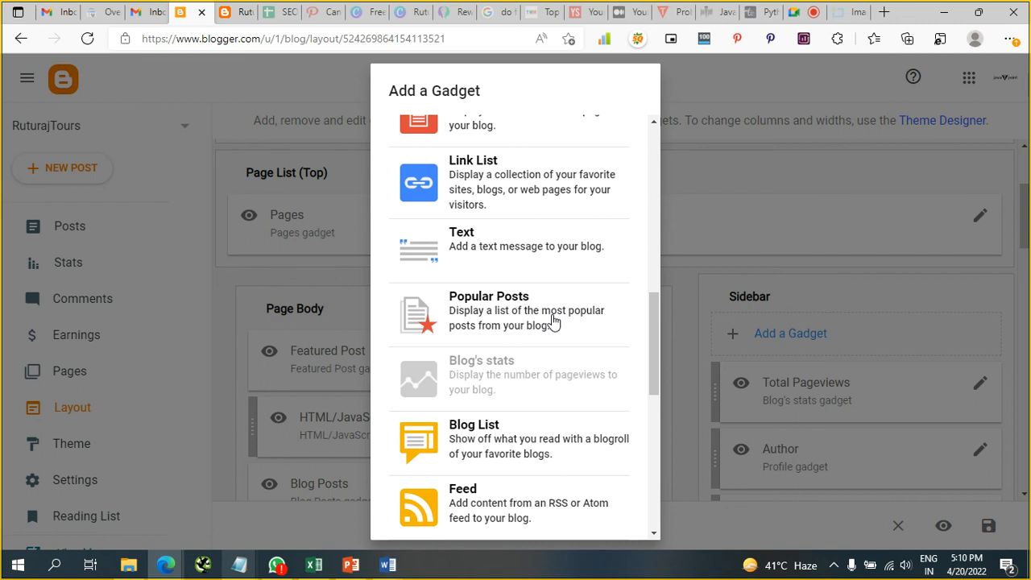
scroll(553, 320, "down", 7)
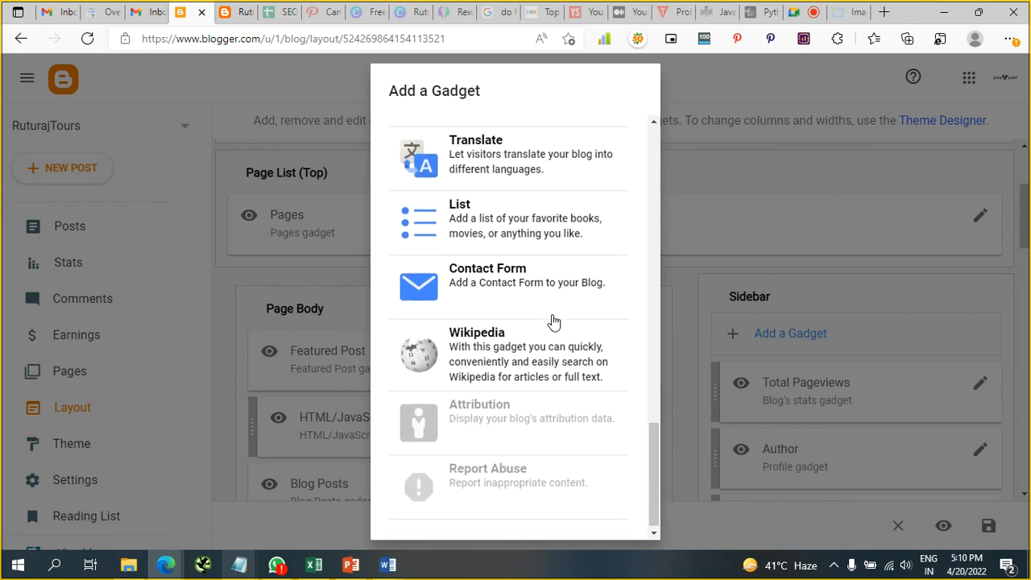
scroll(552, 321, "up", 2)
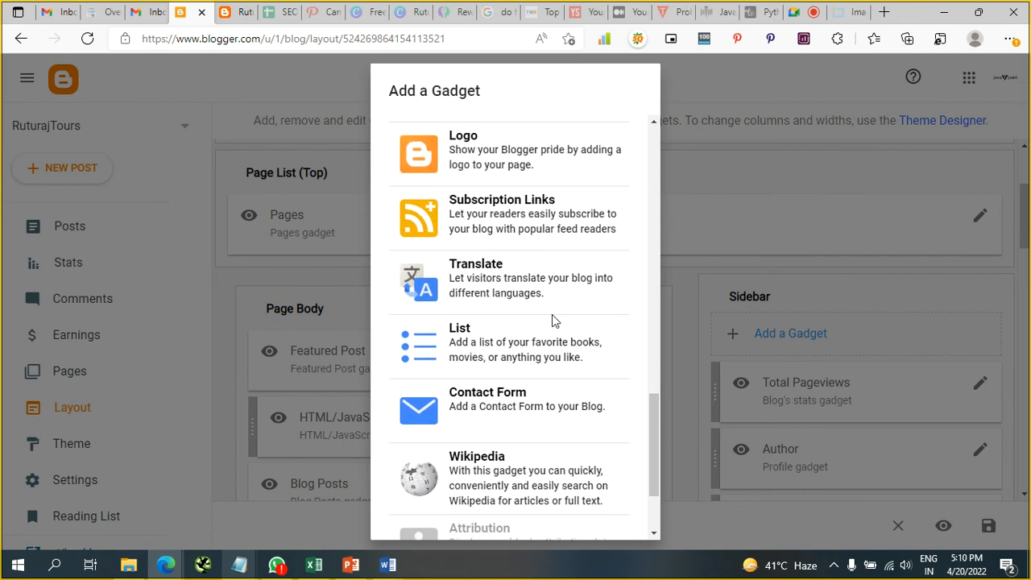
Choose the Translate gadget and keep its 'Translate' title and Vertical style
left_click(512, 283)
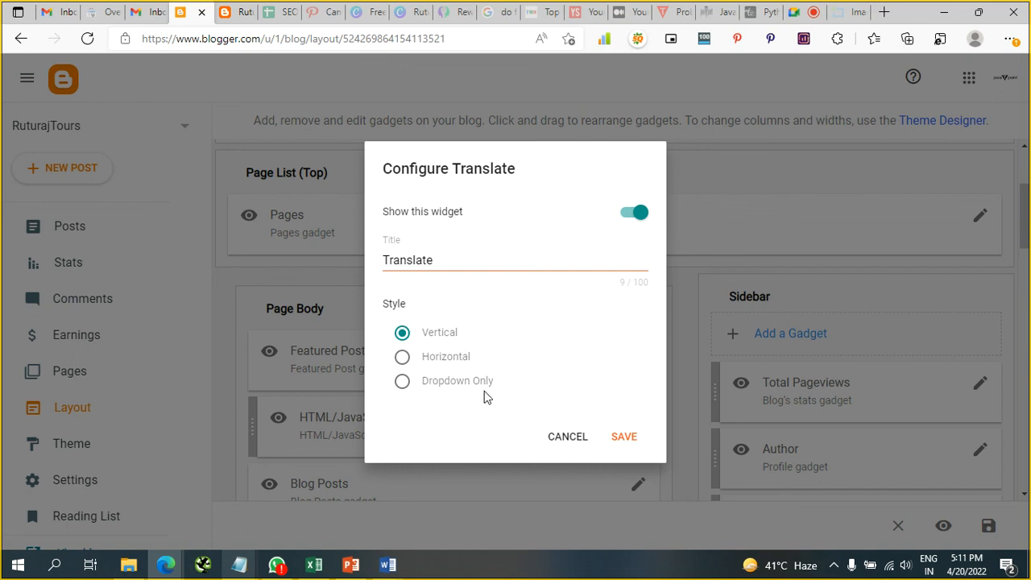
left_click(624, 440)
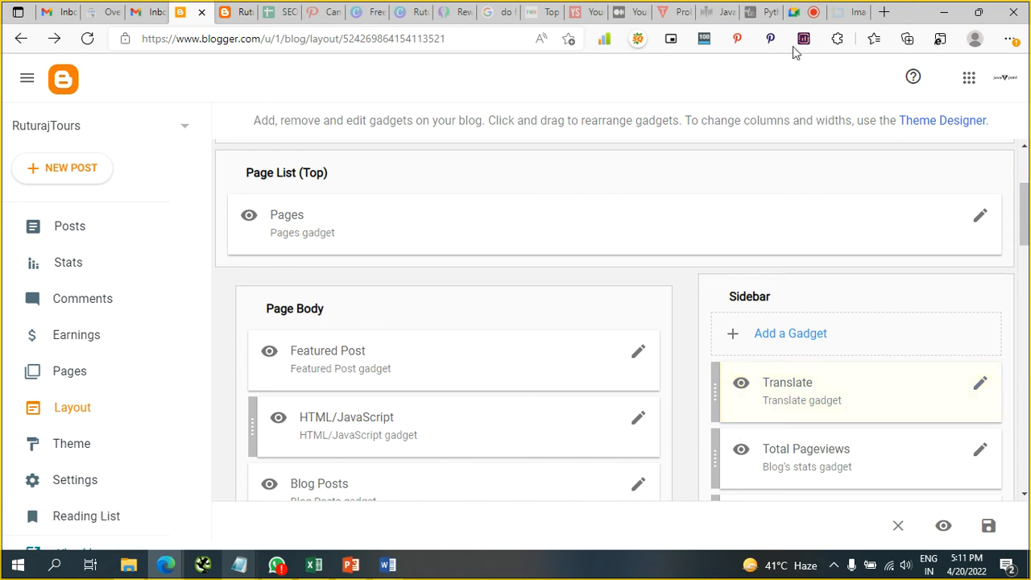
Reload the live blog and use the side panel's Translate gadget to translate it into Hindi
left_click(241, 10)
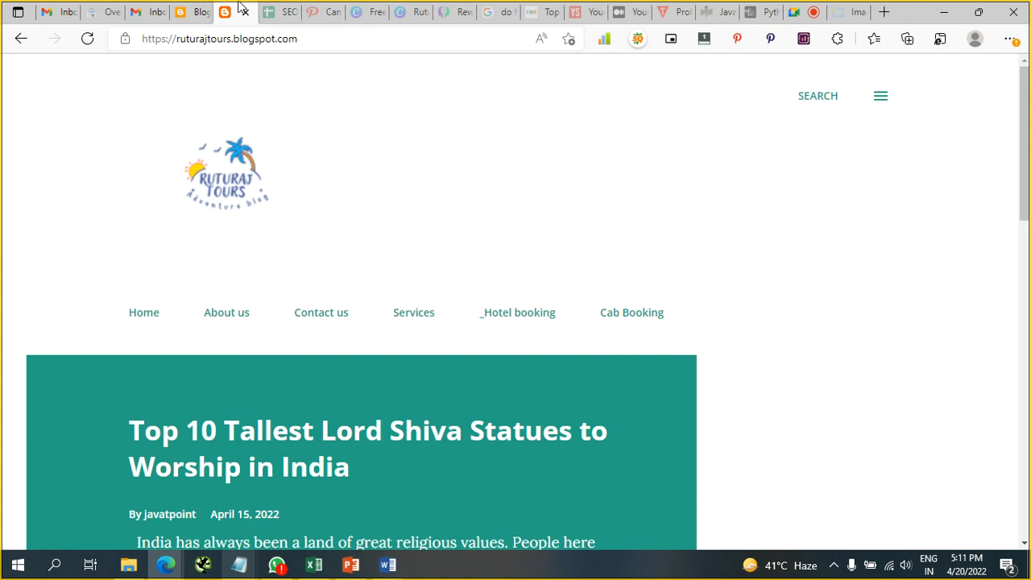
left_click(87, 42)
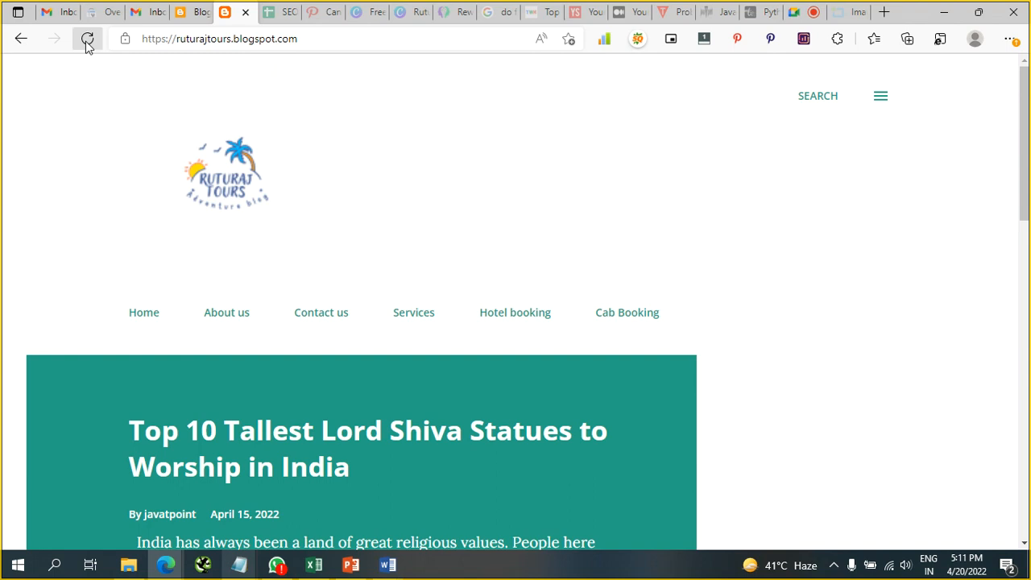
left_click(879, 100)
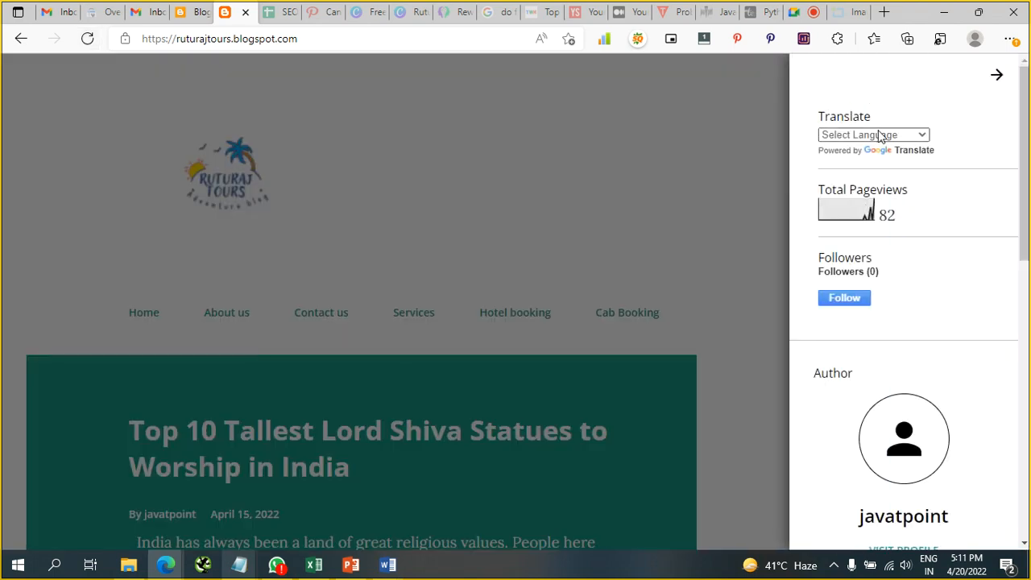
left_click(880, 134)
scroll(868, 263, "down", 3)
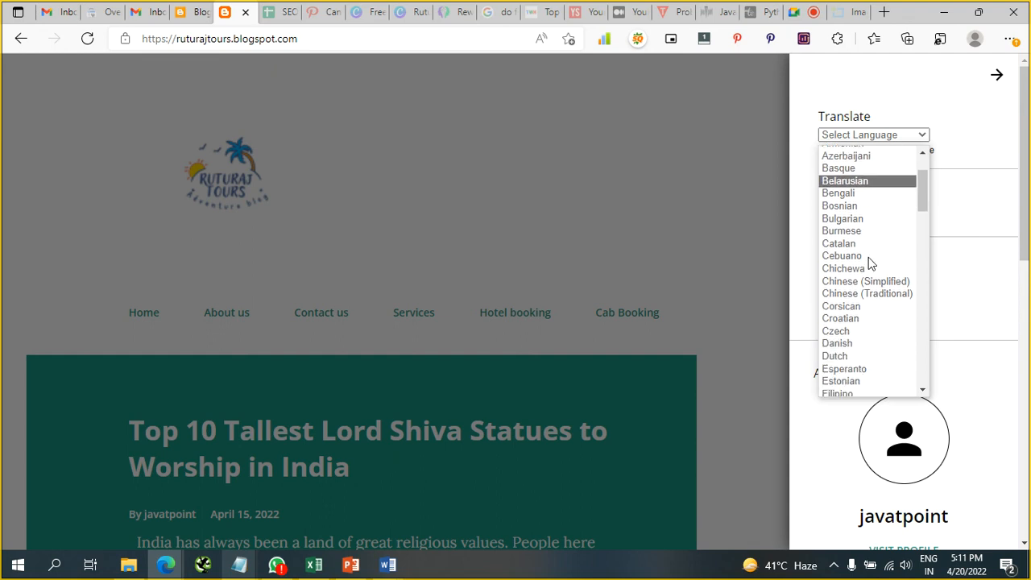
scroll(868, 264, "down", 6)
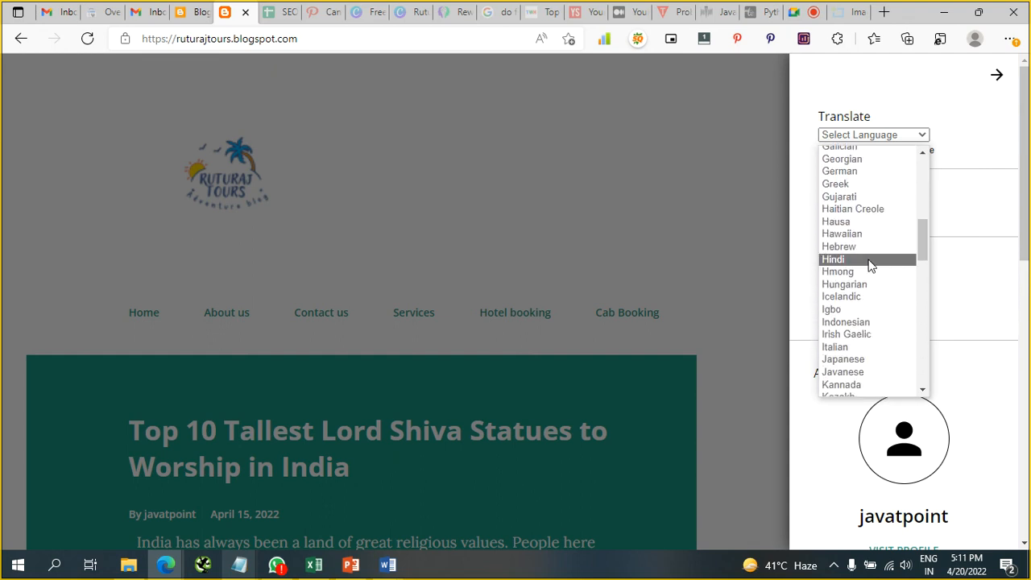
scroll(869, 263, "down", 1)
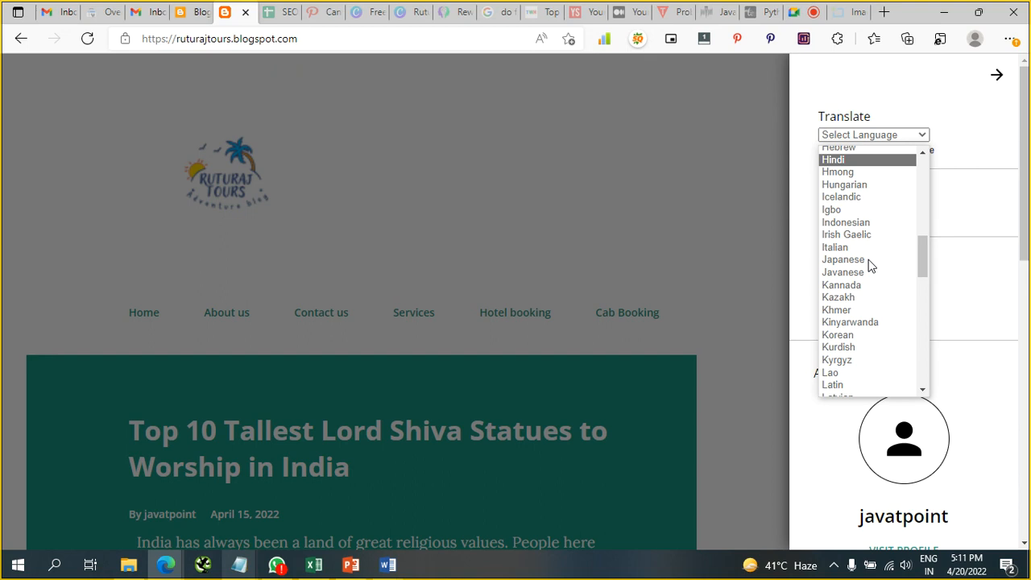
scroll(868, 264, "up", 2)
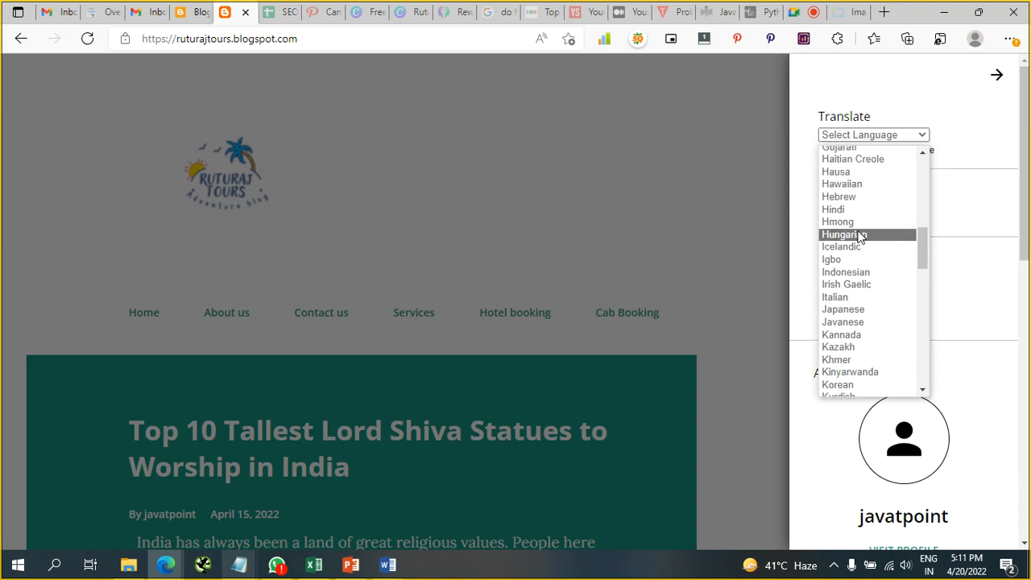
left_click(855, 211)
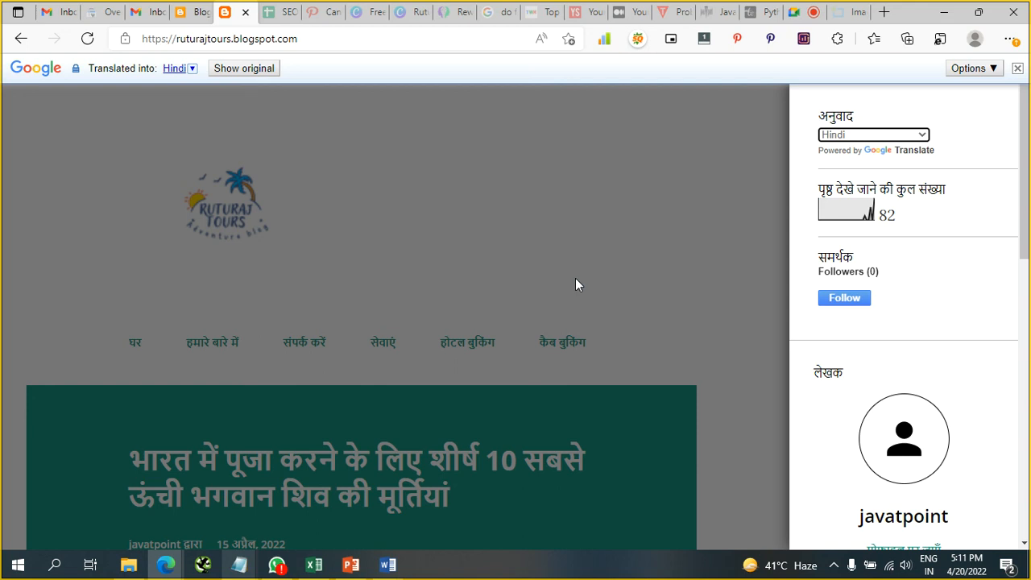
left_click(541, 212)
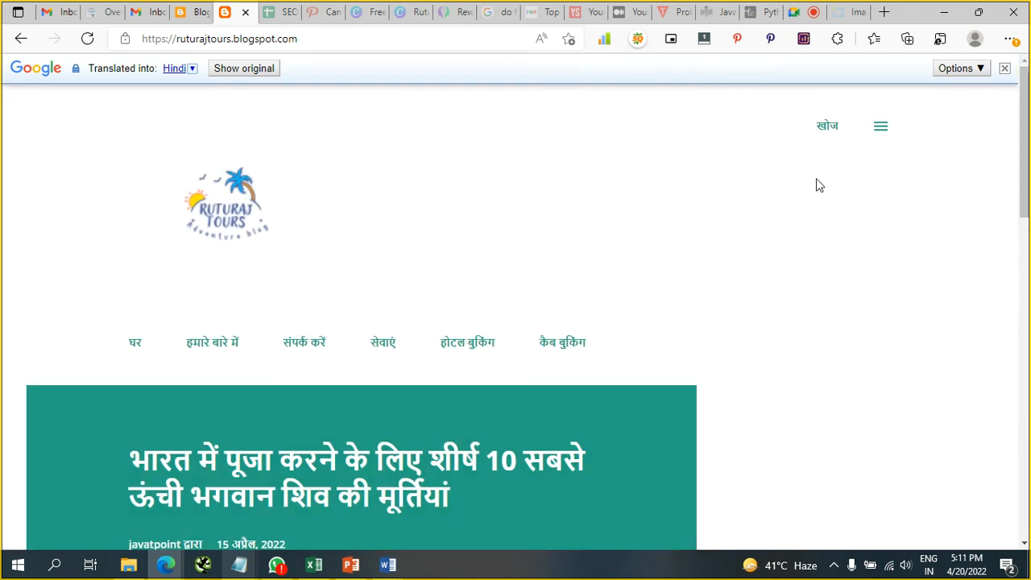
Open the 'Top 10 Tallest Lord Shiva Statues' post, dismiss the translation error, and return to Layout
scroll(499, 314, "down", 3)
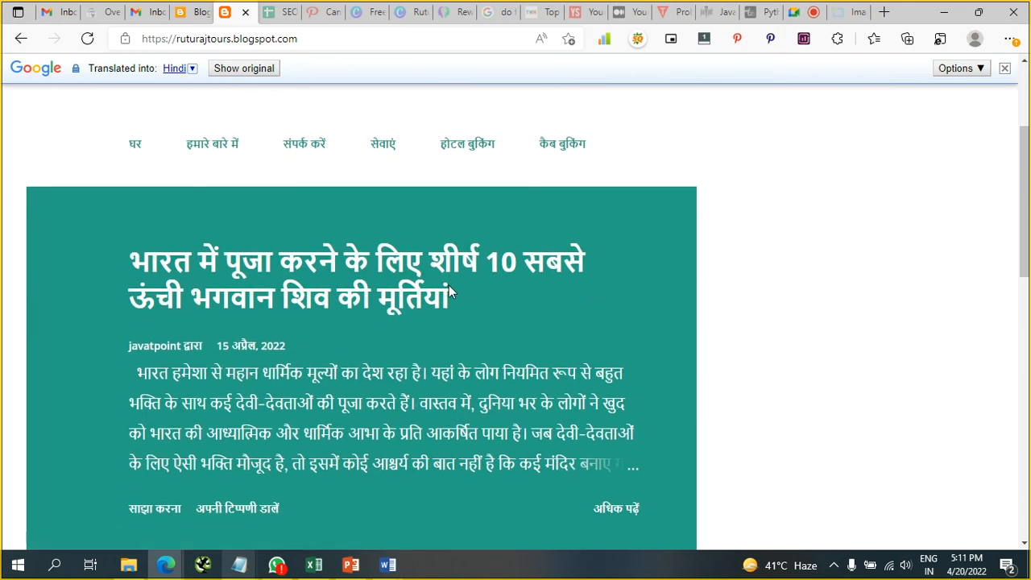
left_click(432, 266)
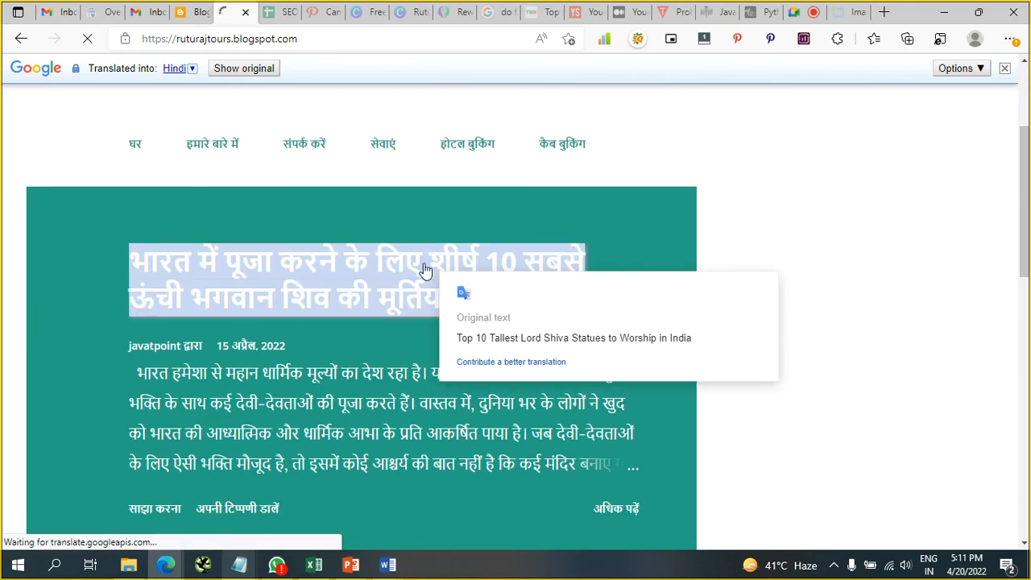
scroll(405, 268, "down", 5)
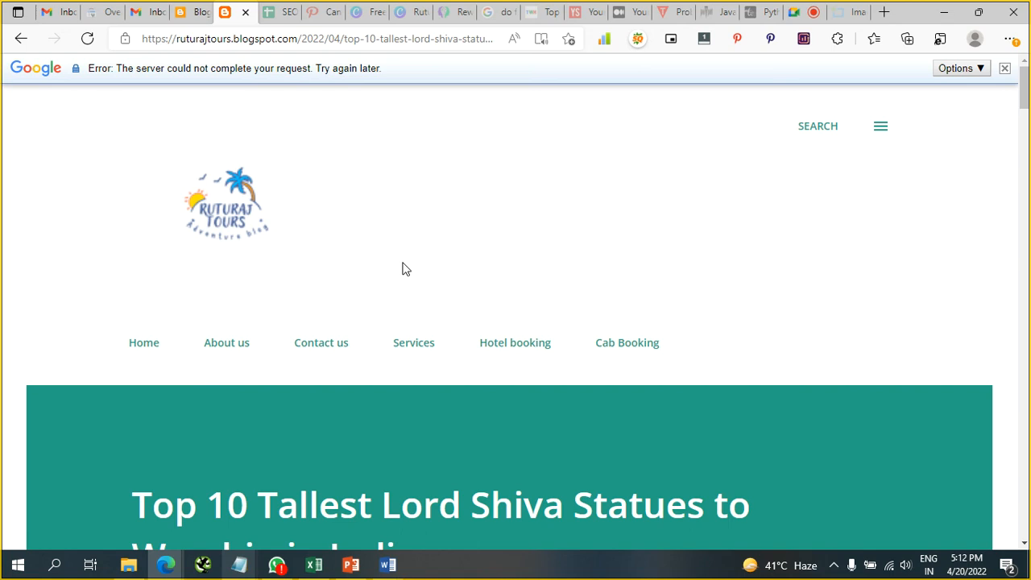
left_click(1005, 73)
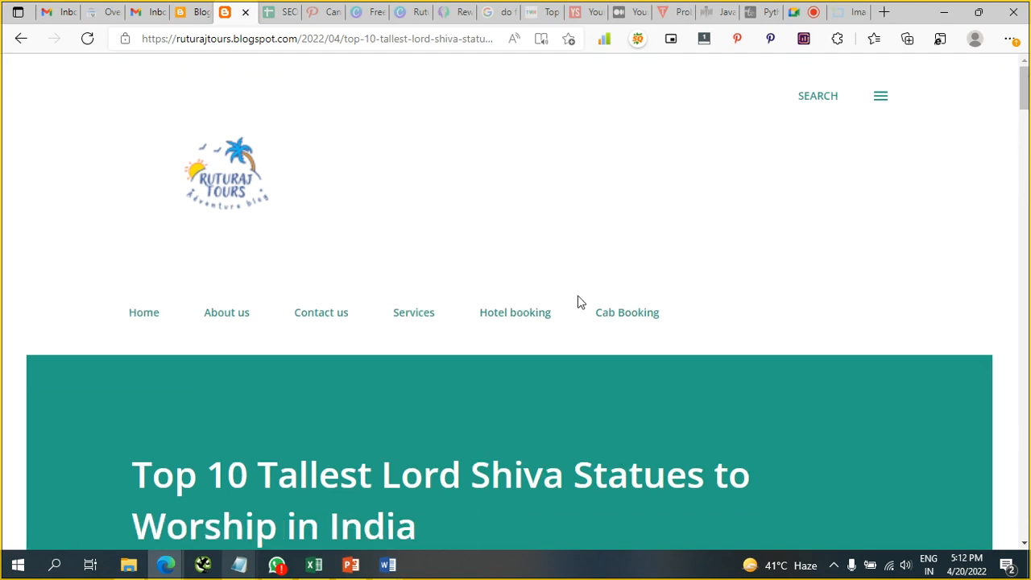
scroll(578, 301, "down", 20)
key("Home")
left_click(184, 9)
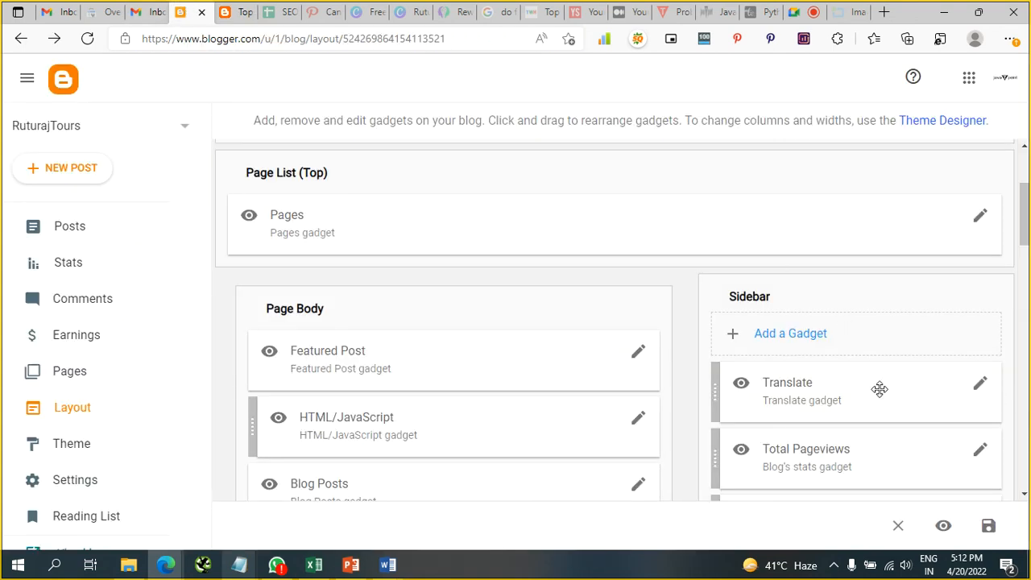
Switch off 'Show this widget' for the Translate gadget and save it
left_click(980, 386)
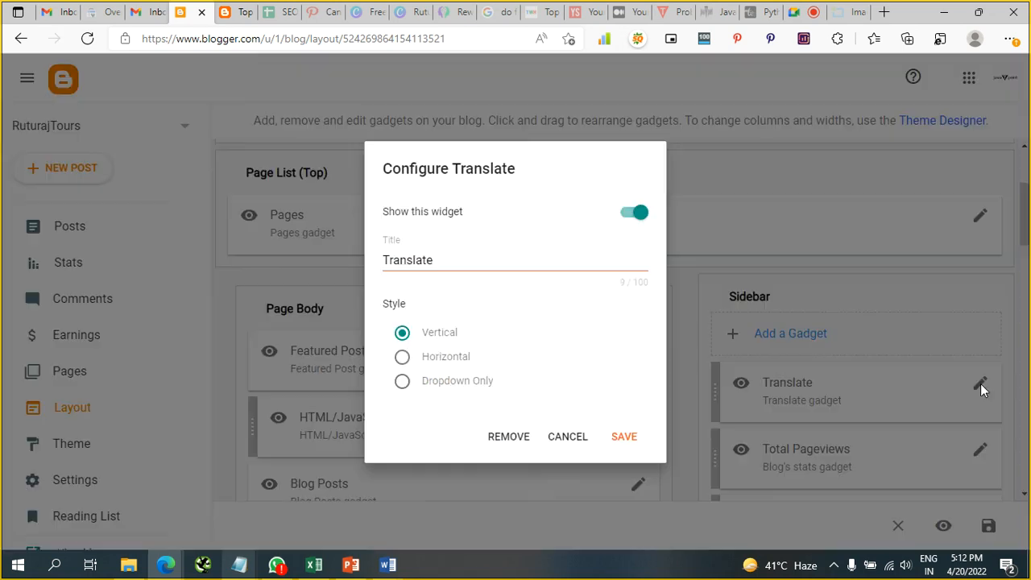
left_click(636, 215)
left_click(624, 436)
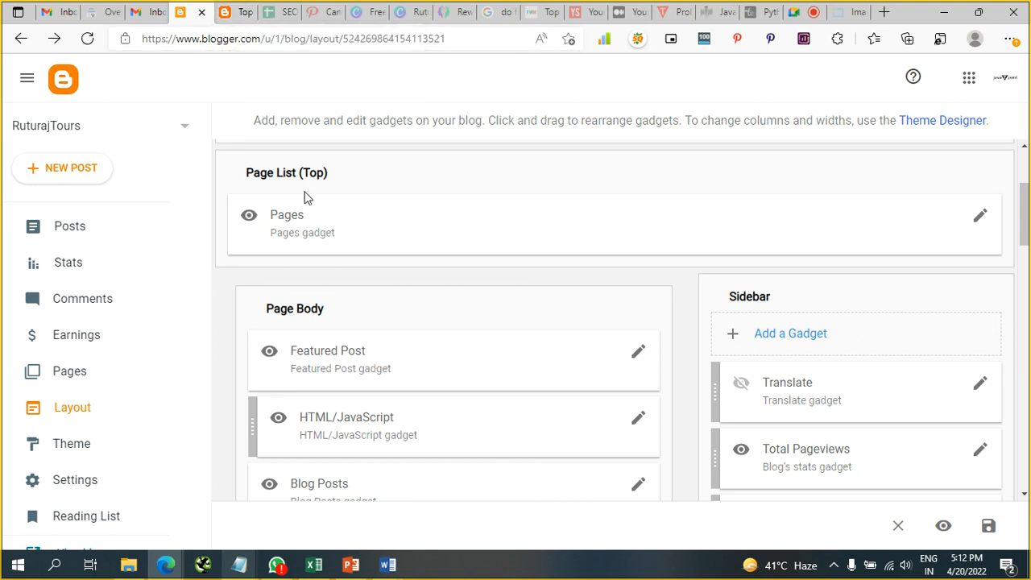
left_click(767, 340)
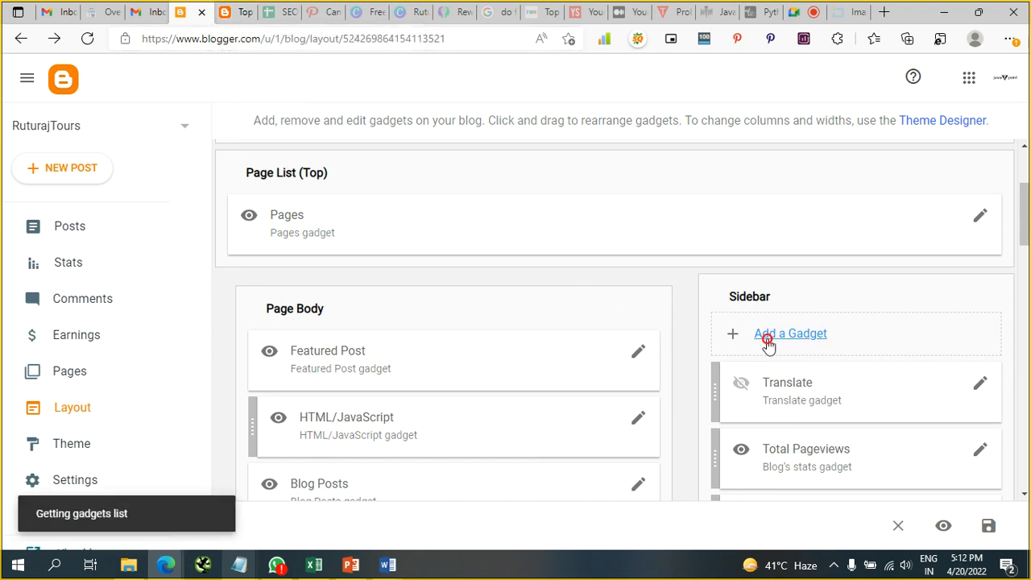
scroll(589, 326, "down", 10)
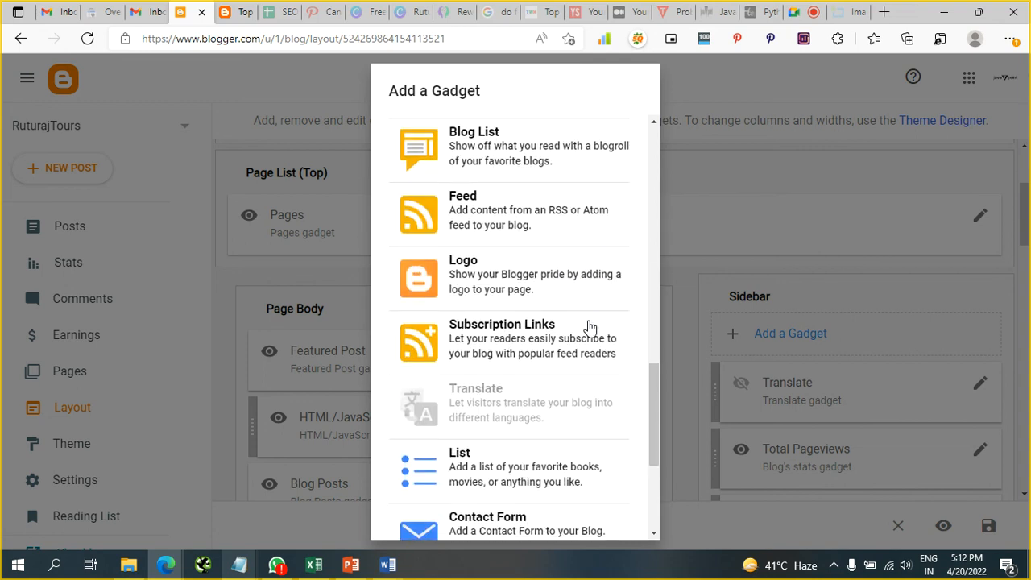
scroll(589, 326, "down", 2)
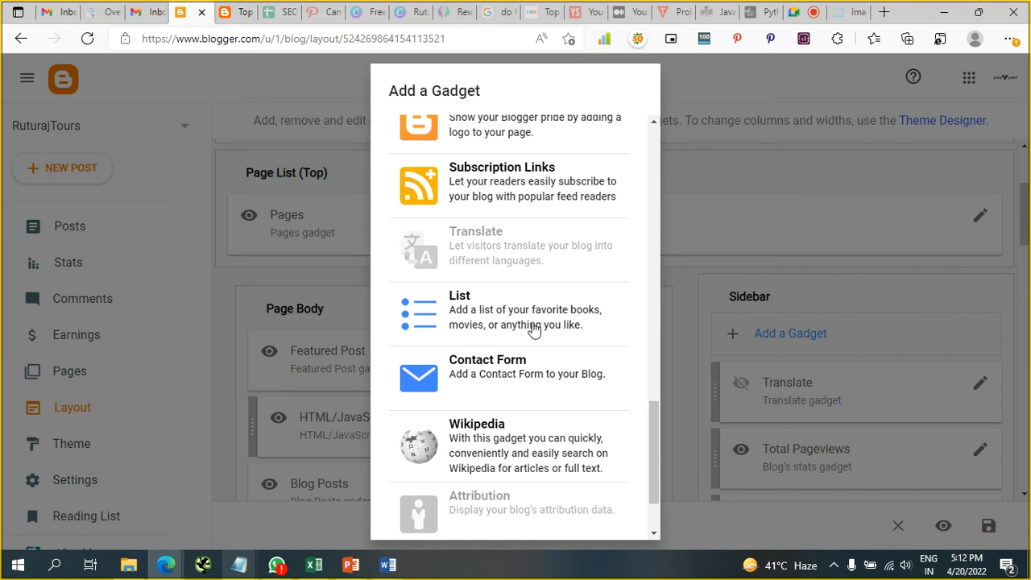
scroll(532, 326, "down", 2)
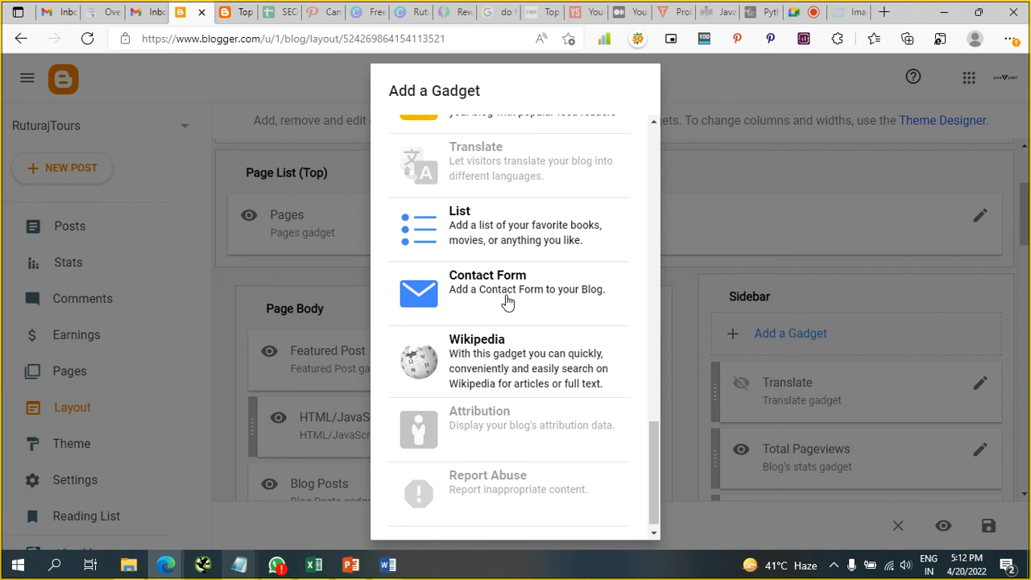
left_click(501, 293)
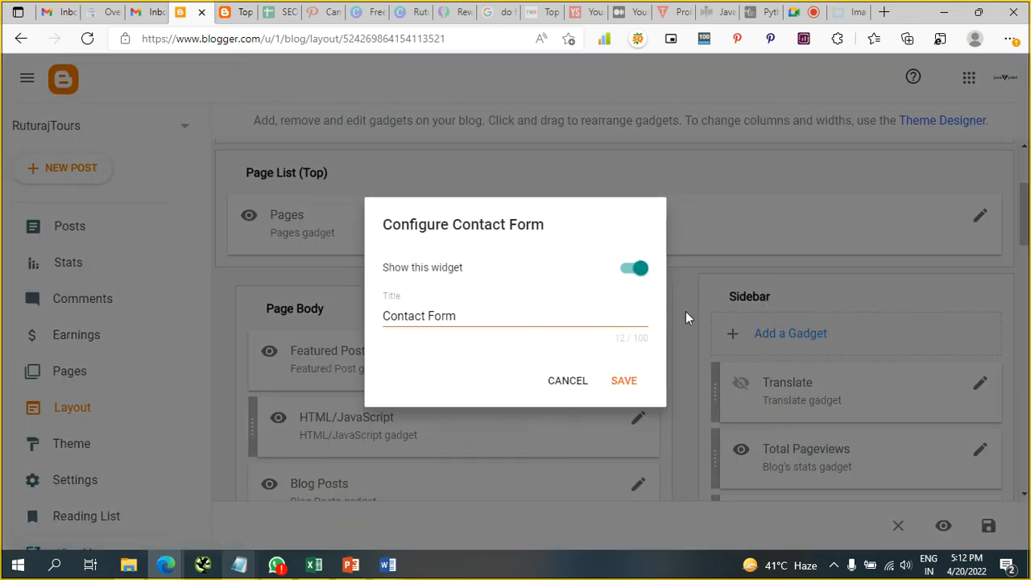
left_click(572, 384)
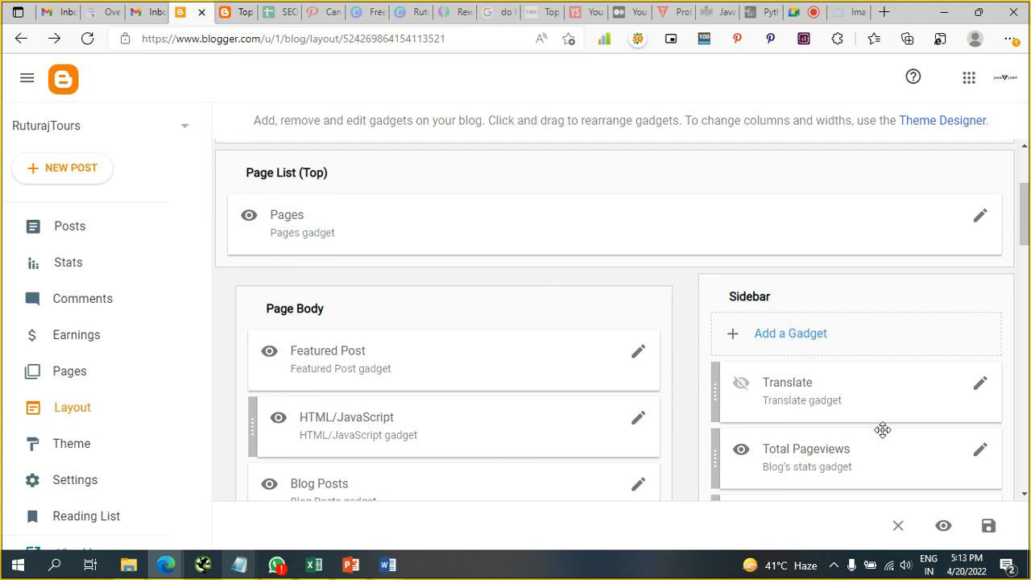
left_click(801, 344)
scroll(592, 334, "down", 1)
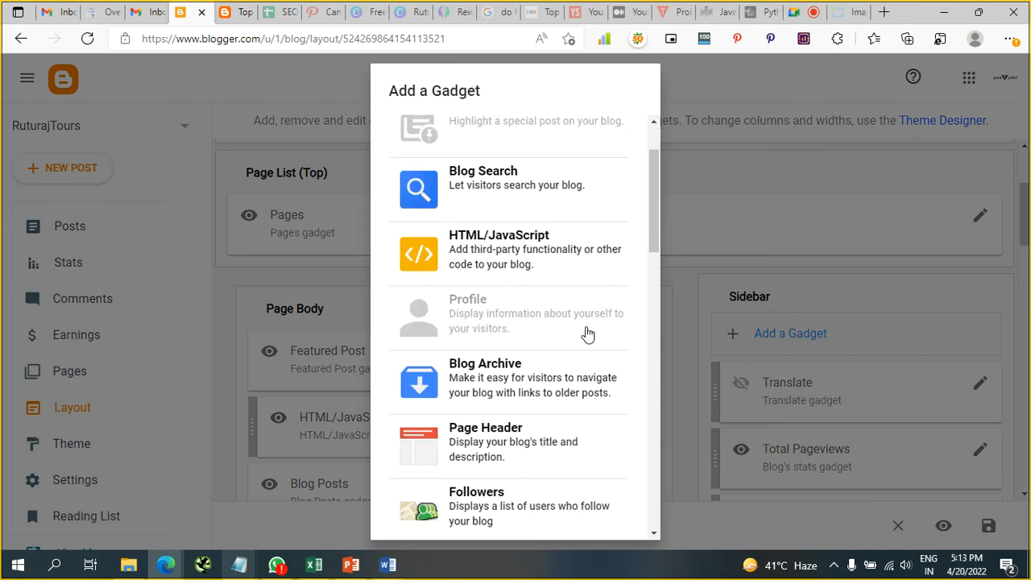
scroll(586, 335, "down", 5)
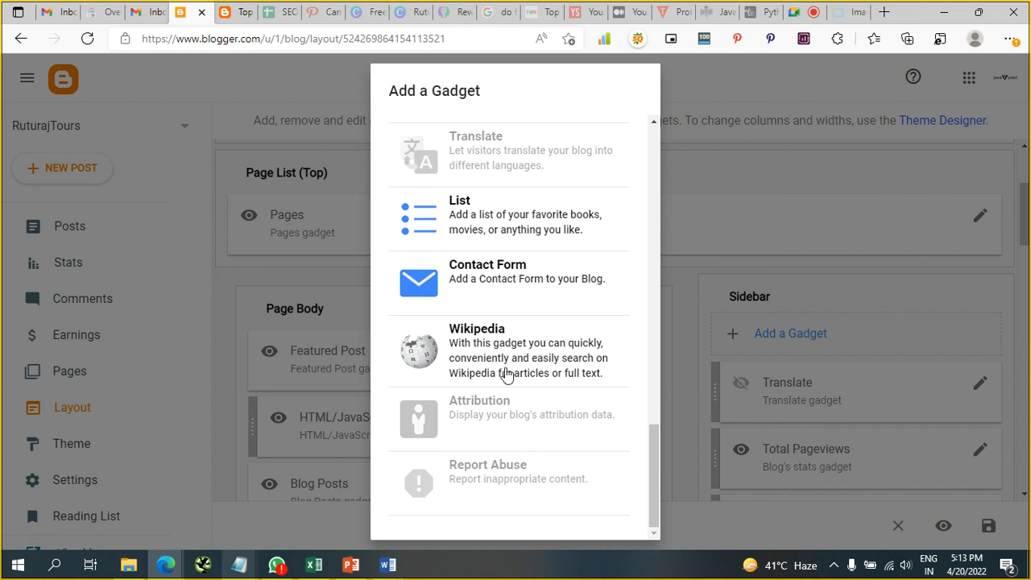
scroll(506, 376, "up", 15)
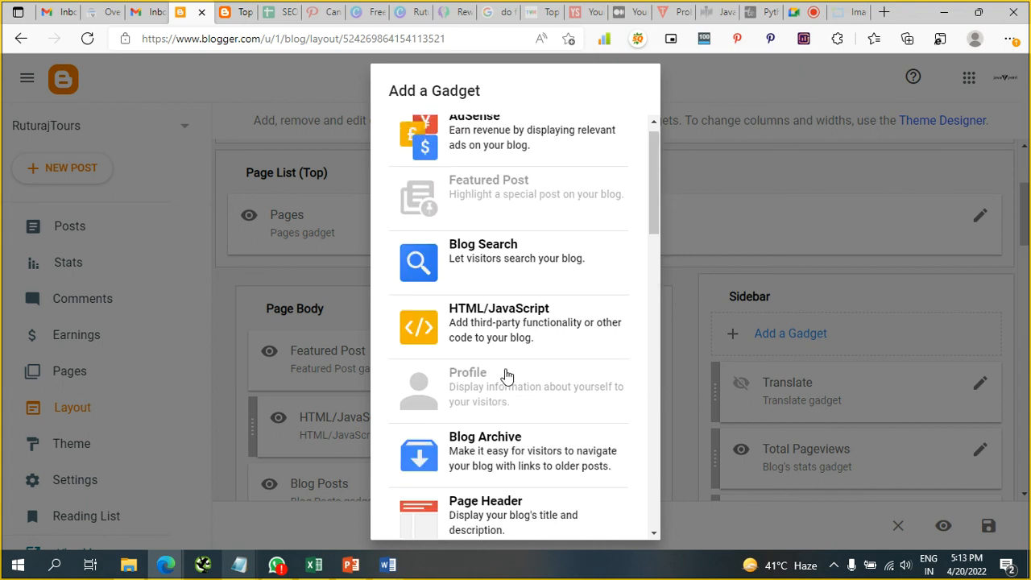
Close the gadget list, scroll through the whole layout, then head to Earnings
left_click(799, 207)
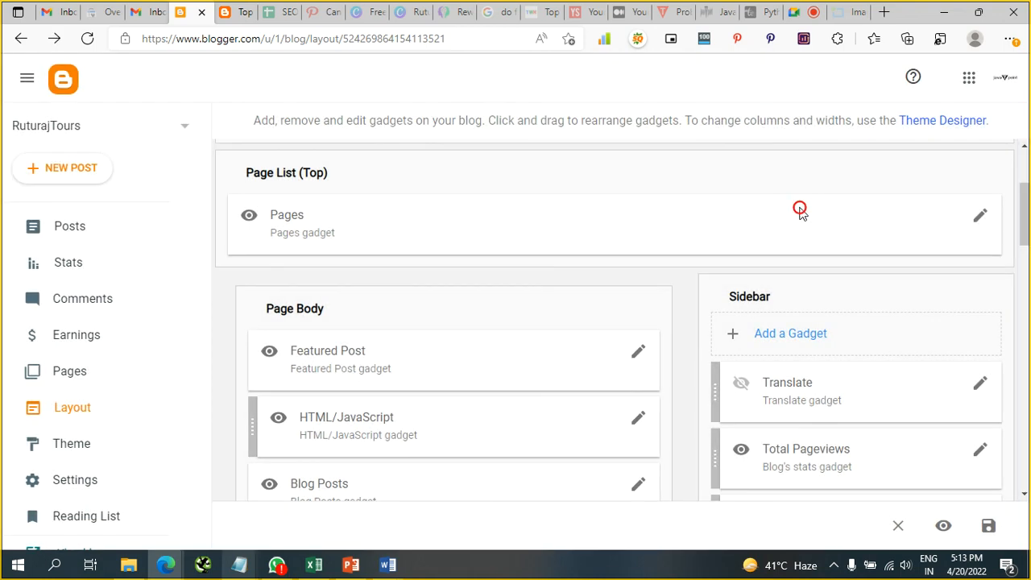
scroll(609, 301, "down", 10)
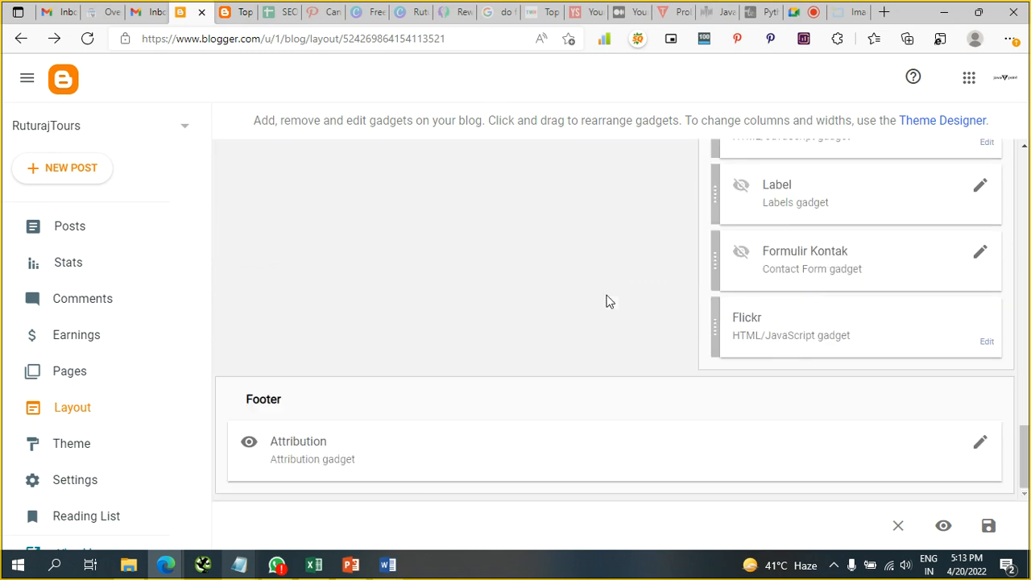
scroll(609, 301, "up", 10)
scroll(609, 301, "down", 10)
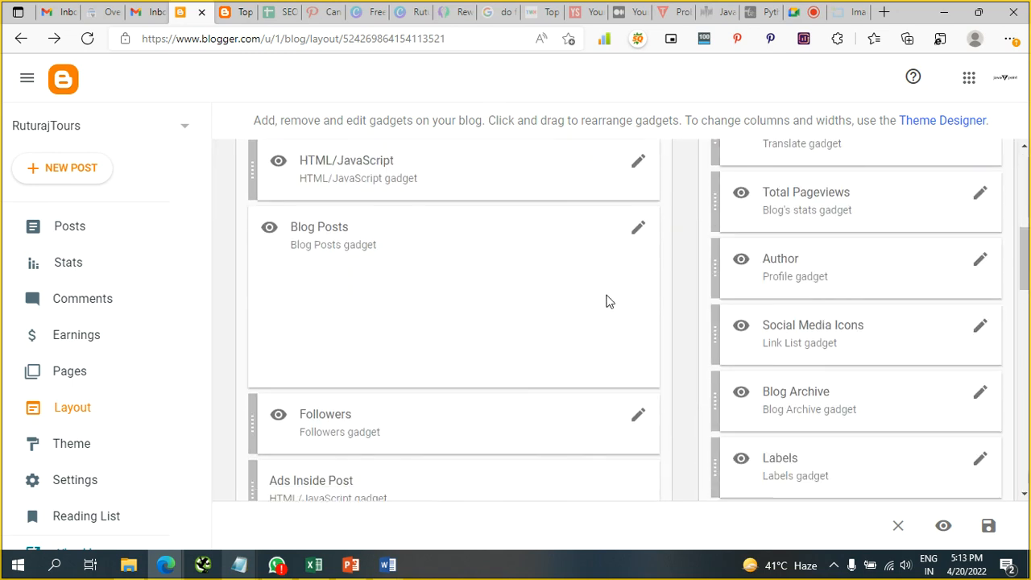
scroll(609, 301, "up", 10)
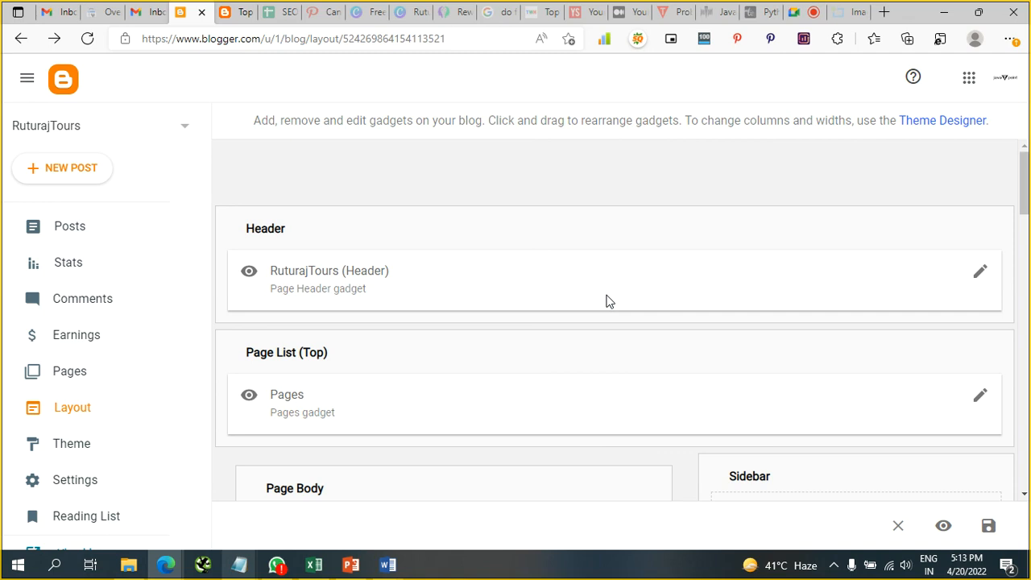
scroll(609, 301, "down", 10)
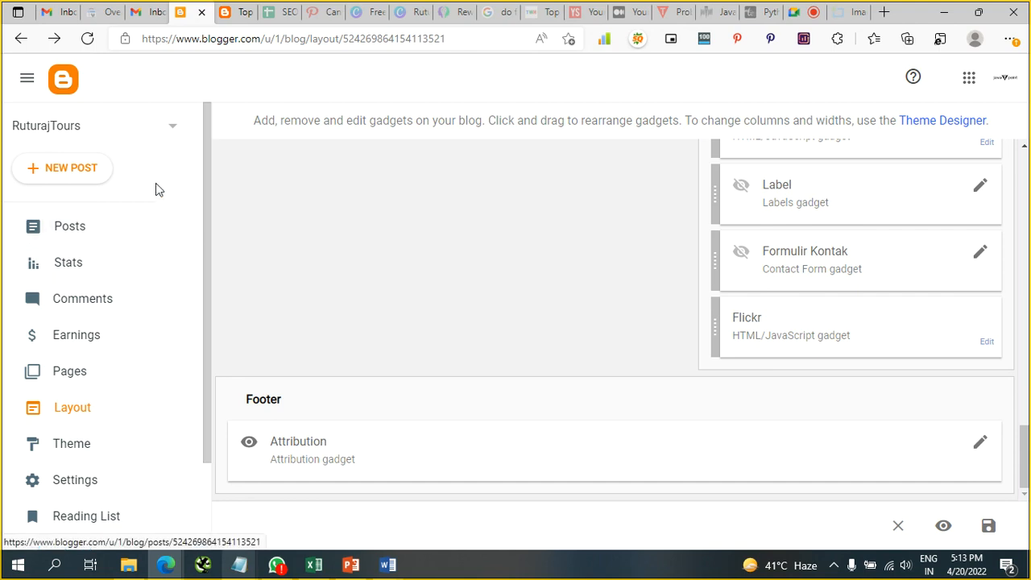
scroll(457, 315, "up", 10)
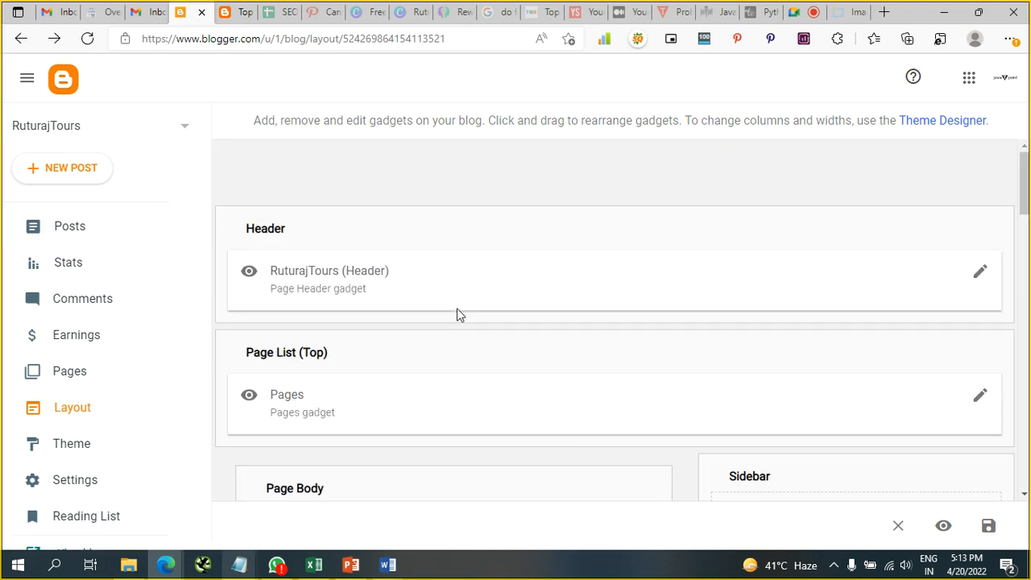
left_click(118, 347)
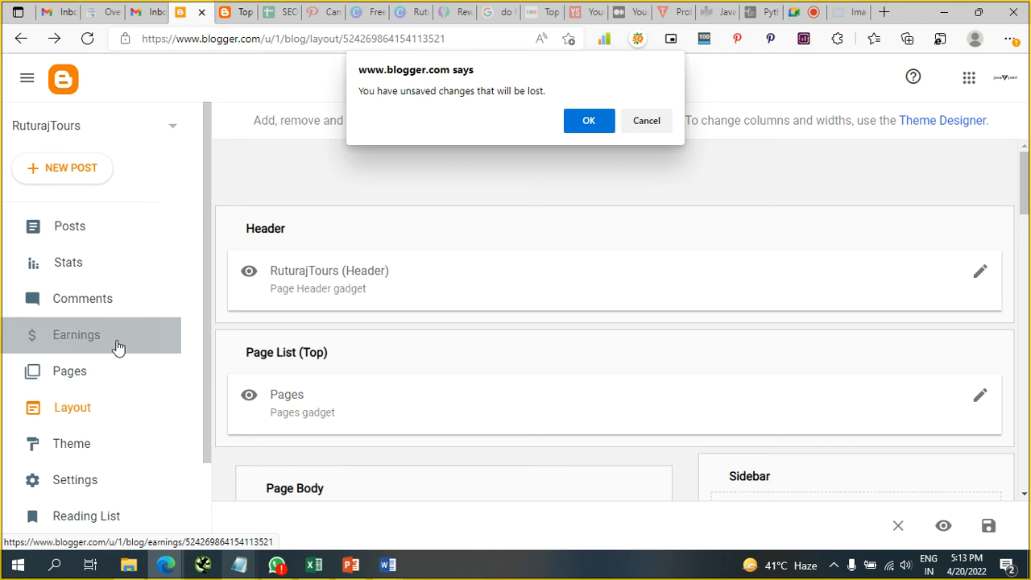
Discard the unsaved Layout changes and go to the Earnings page with its AdSense sign-up offer
left_click(587, 123)
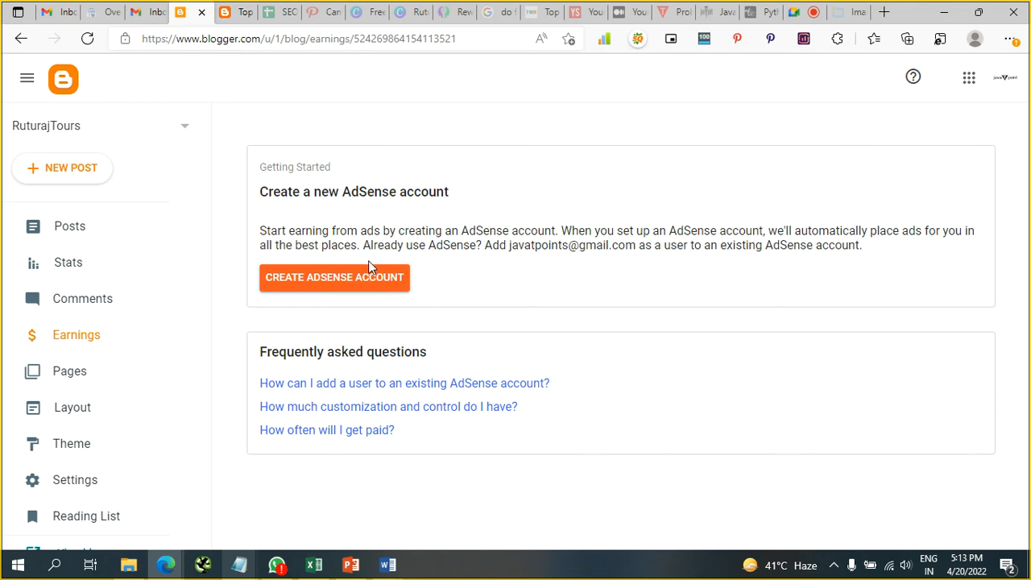
left_click(105, 345)
left_click(834, 565)
left_click(853, 536)
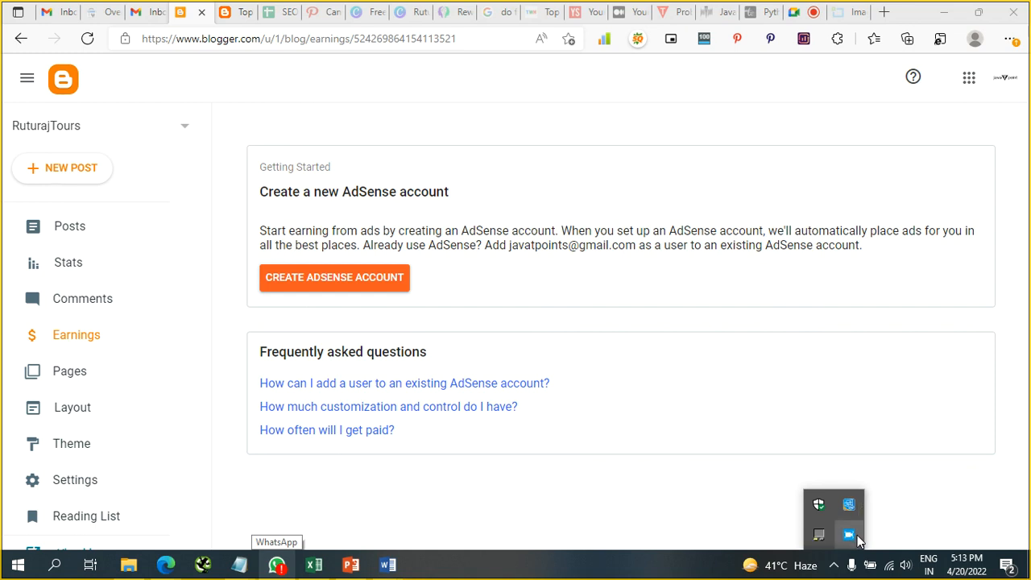